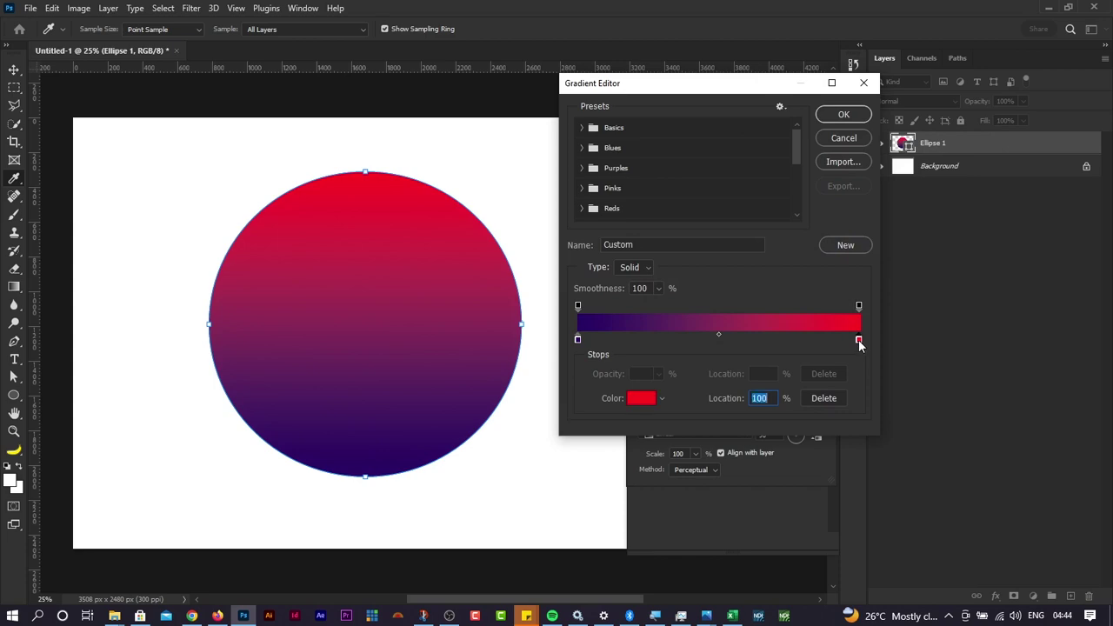
Step: Set the gradient's color stop at the 100% location to red
click(822, 201)
text(ff0000)
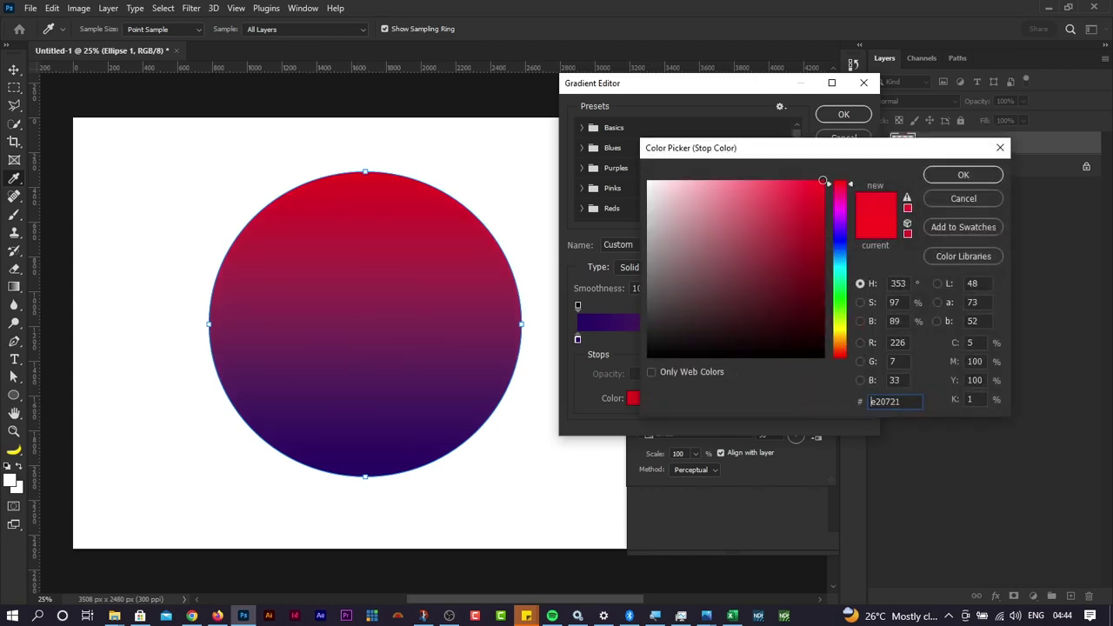
click(941, 174)
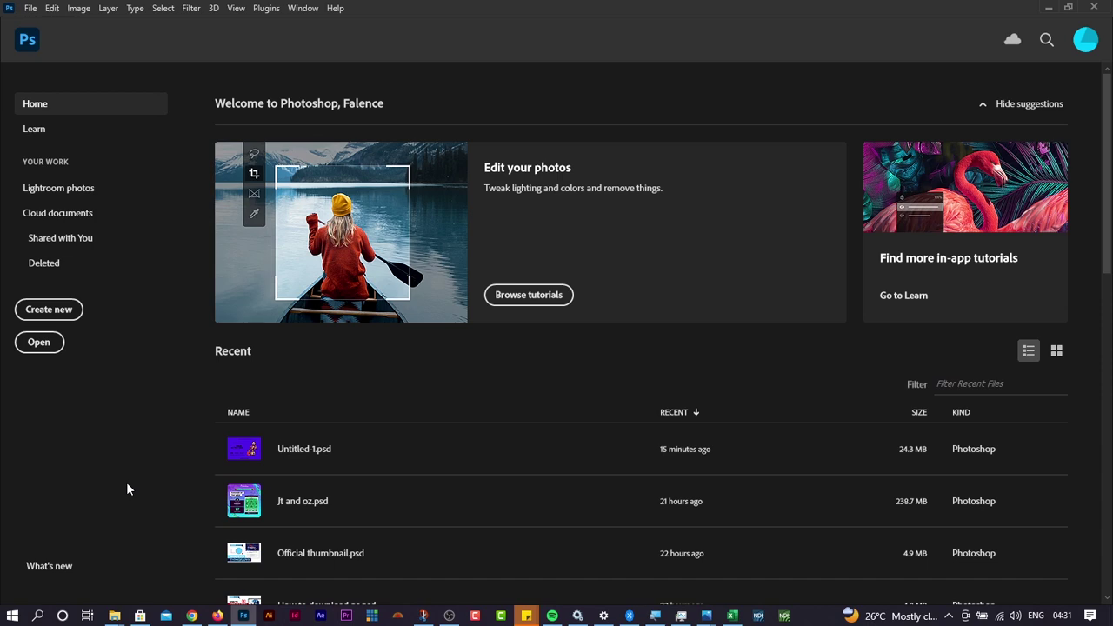
Step: Create a new print document from the A4 preset in landscape orientation at 300 ppi
click(69, 309)
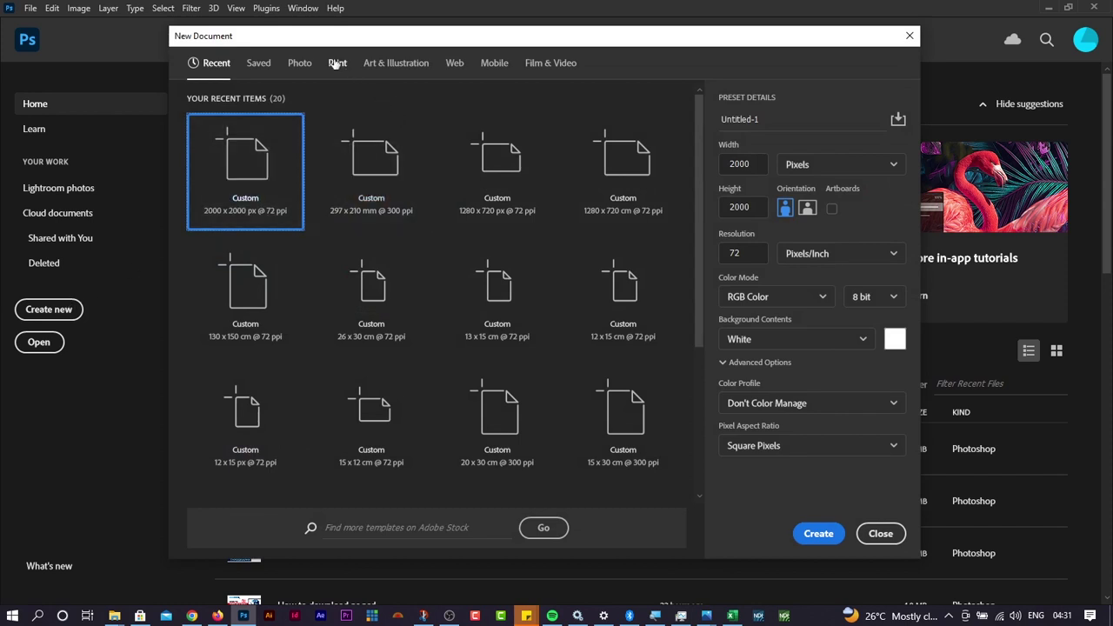
click(336, 63)
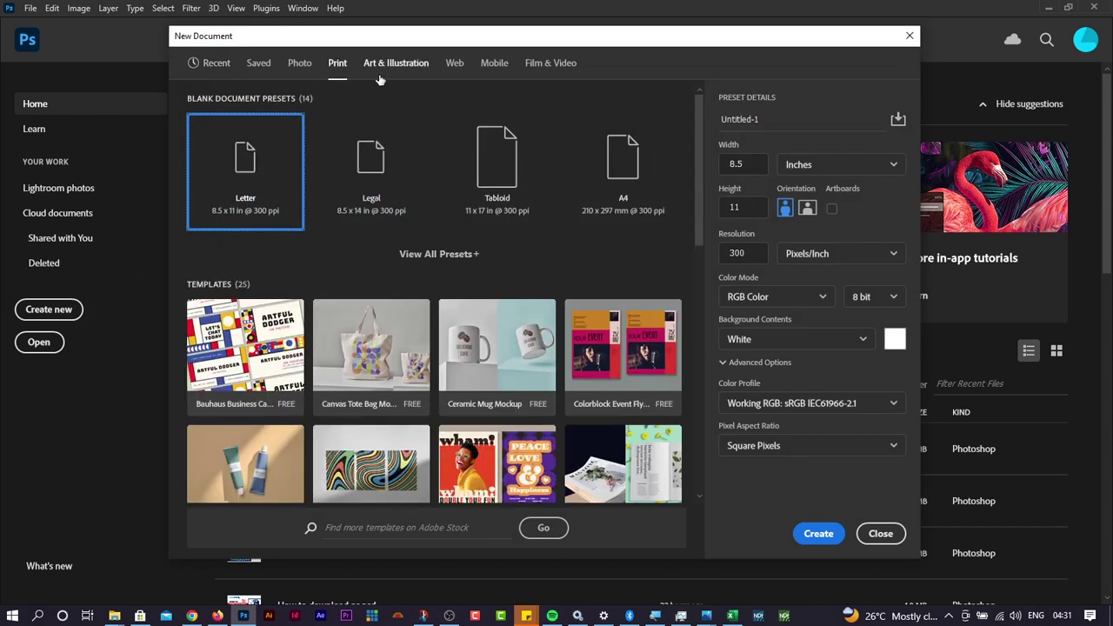
click(622, 167)
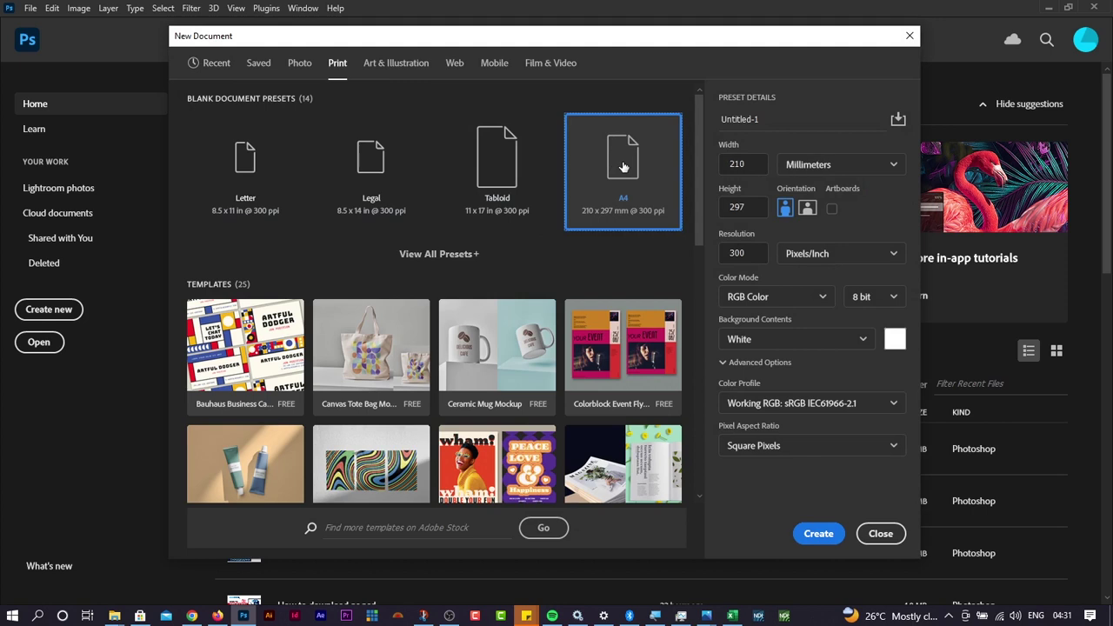
click(807, 209)
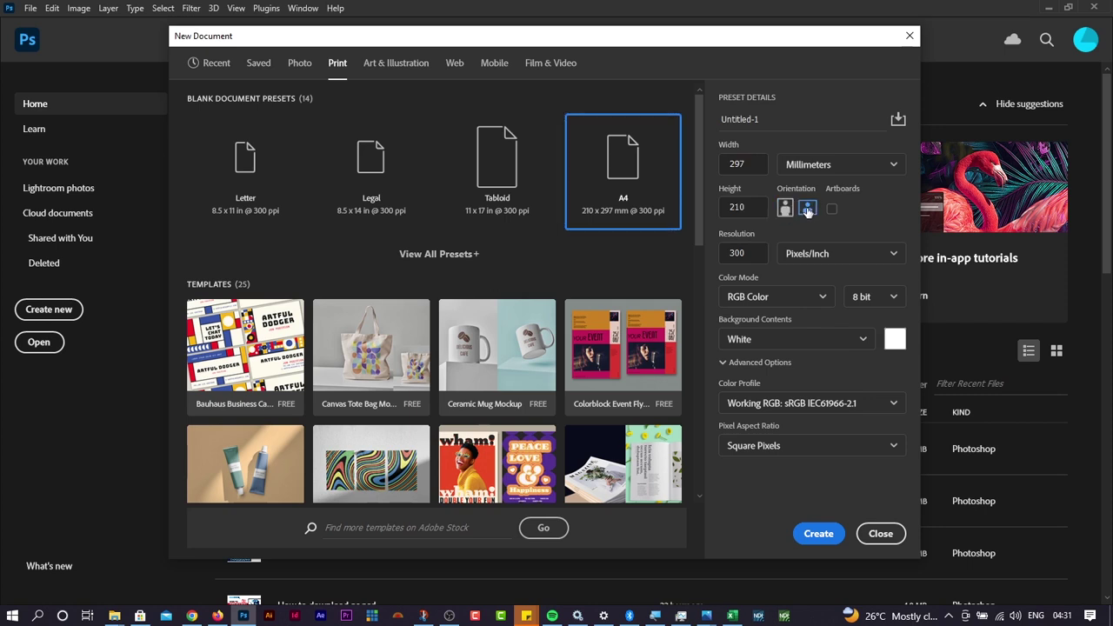
click(814, 534)
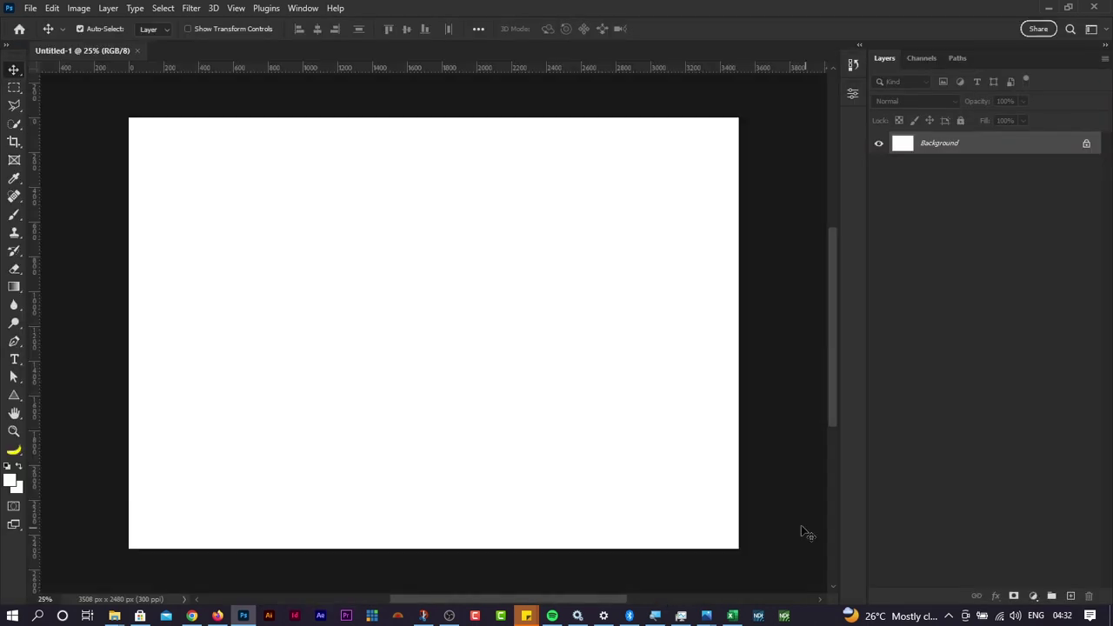
Step: Show the document's Properties beside the canvas
key(ctrl+0)
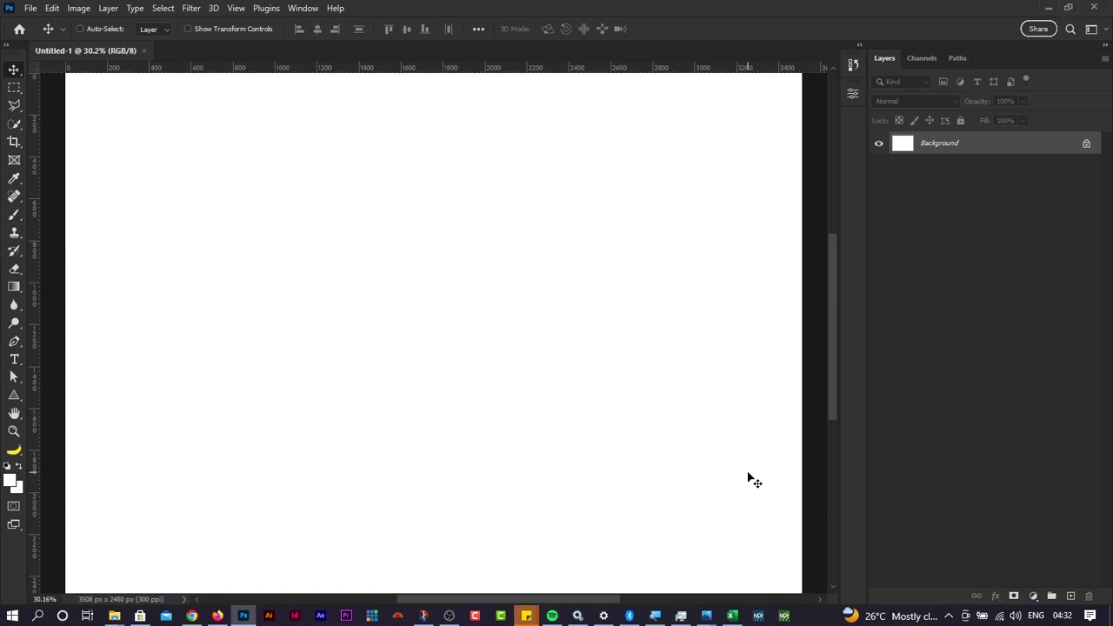
key(ctrl+minus)
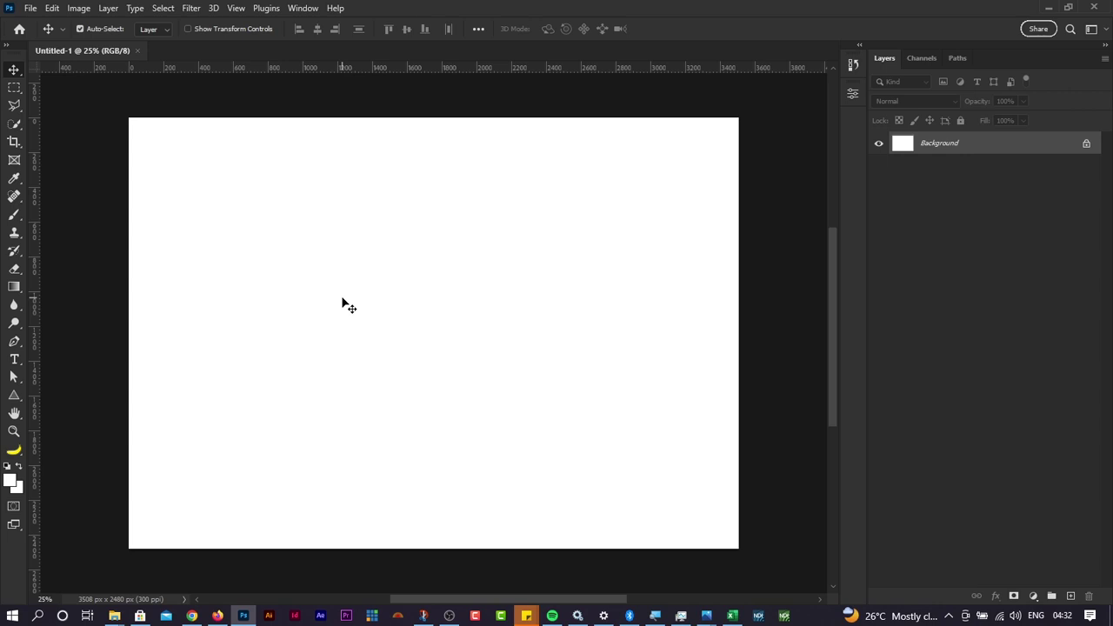
click(304, 9)
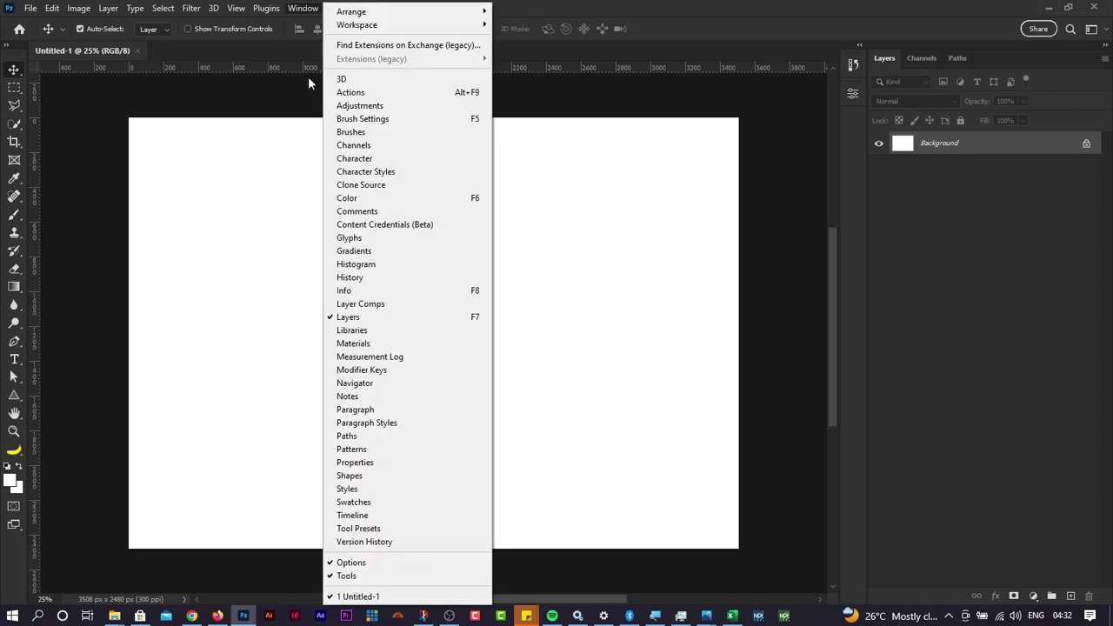
click(379, 462)
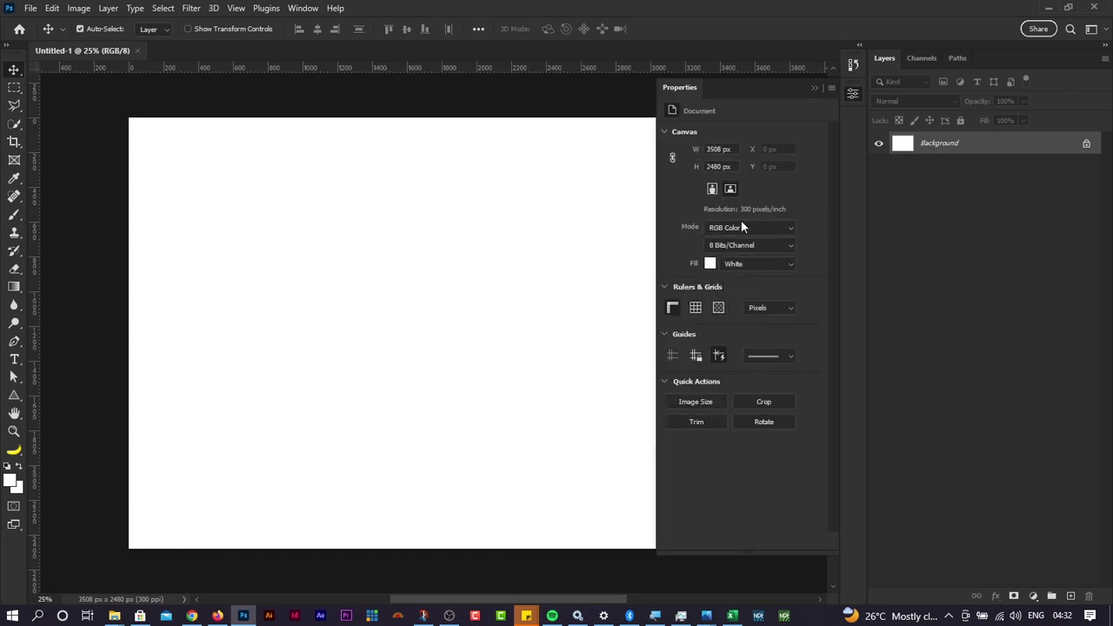
Step: Add the placeholder text LOREM IPSUM near the top of the canvas and position it fully inside the page
scroll(528, 392, right, 1)
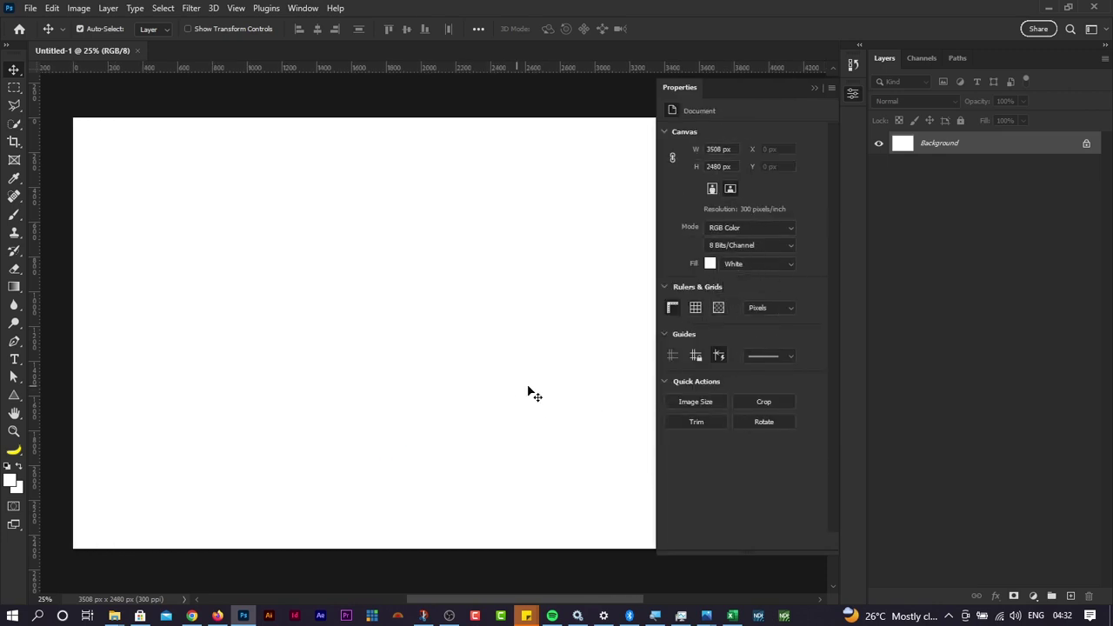
scroll(528, 392, right, 1)
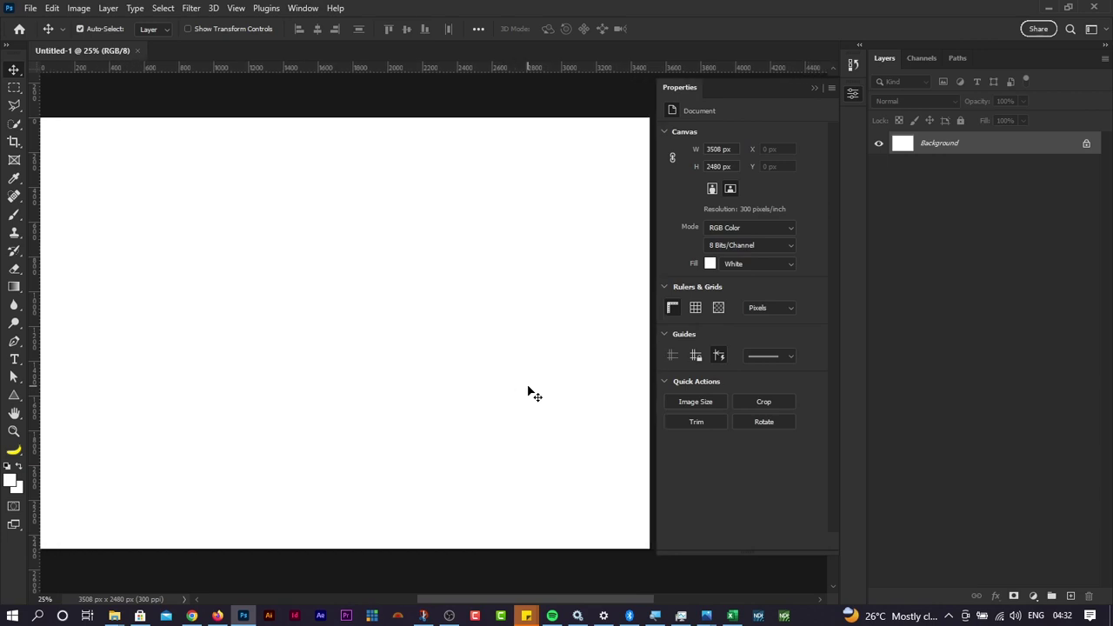
key(t)
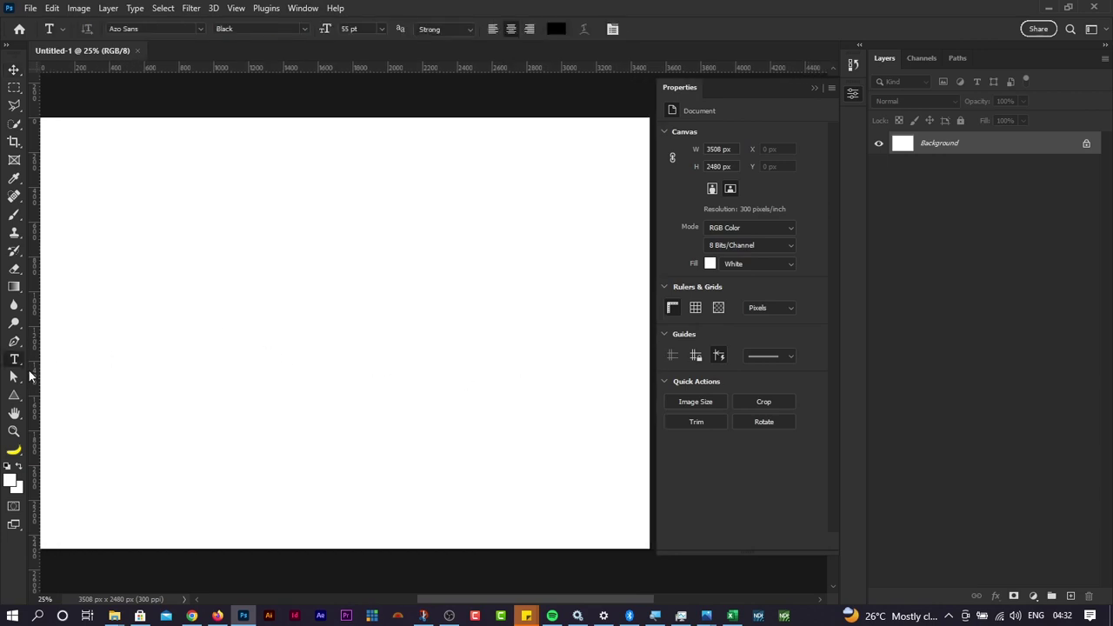
click(167, 216)
drag(145, 269, 255, 290)
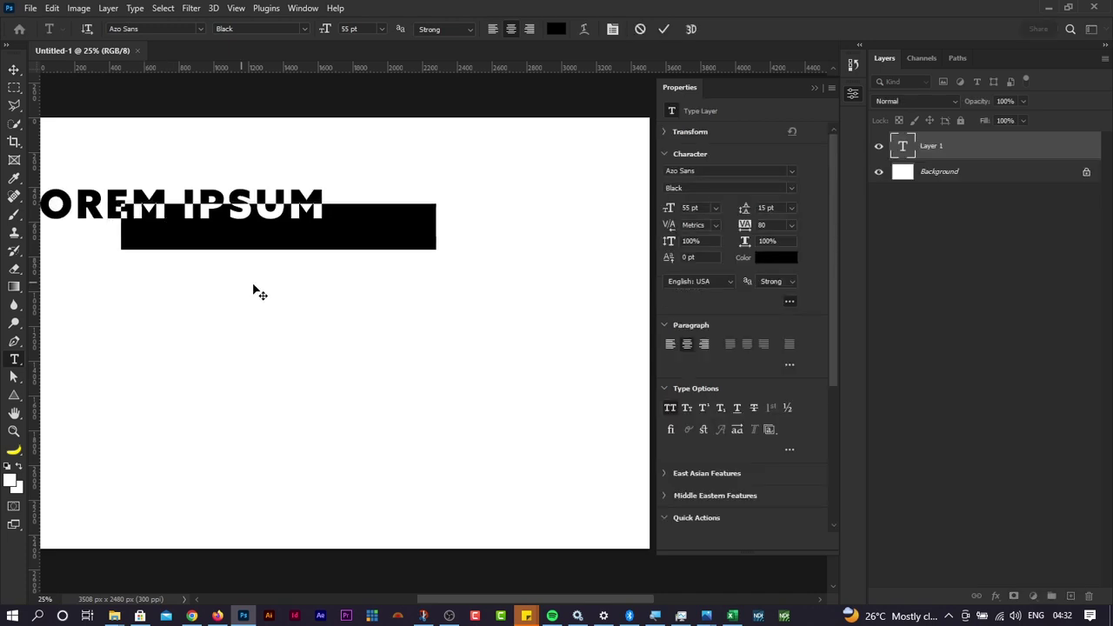
click(664, 31)
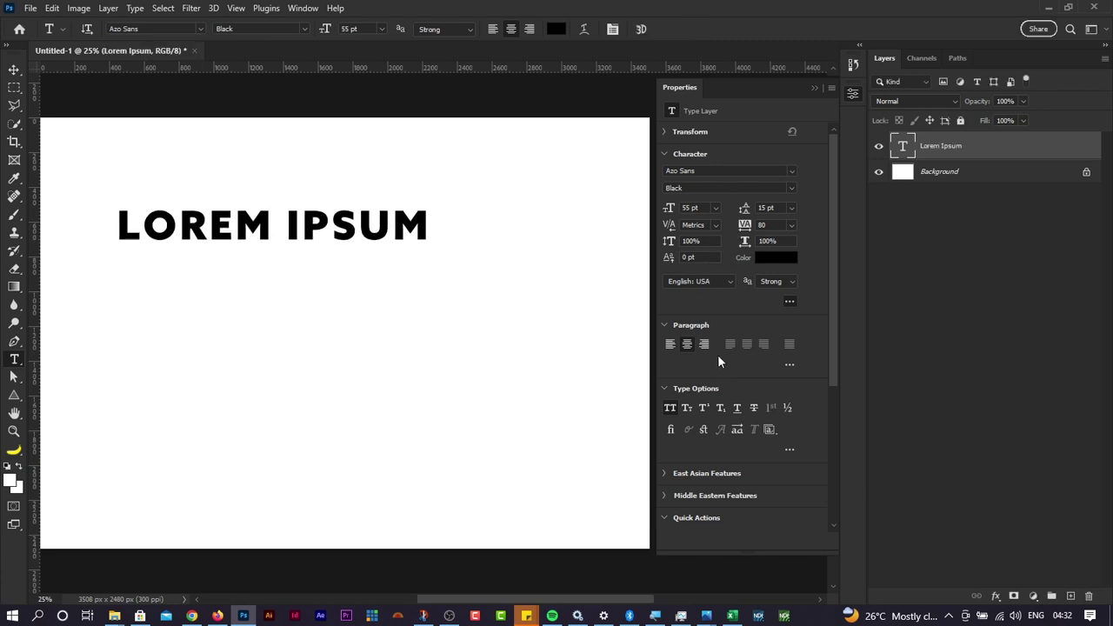
Step: Change the LOREM IPSUM text color to red #ff0000
click(779, 260)
drag(622, 210, 716, 159)
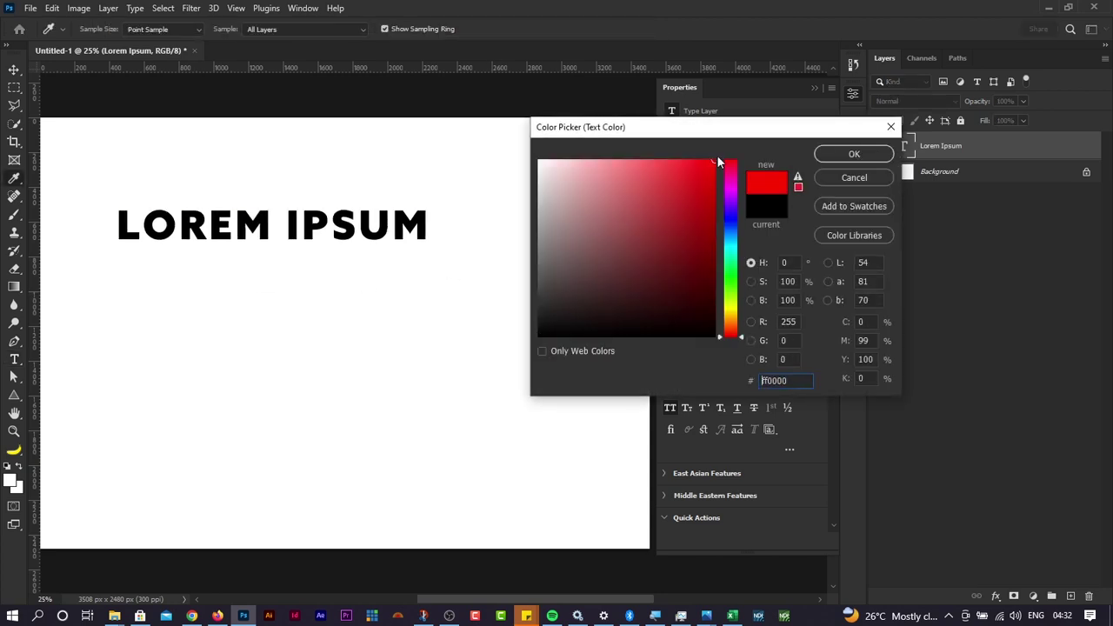
click(826, 154)
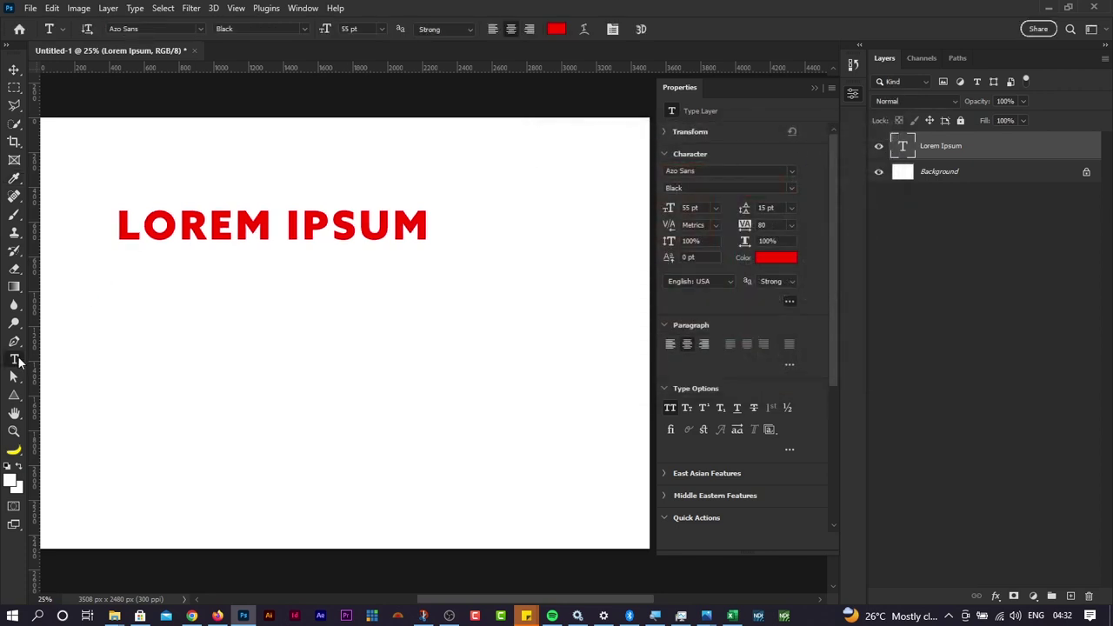
Step: Draw a black circle about 904 px wide with the Ellipse tool and place it below the text at about X 1160, Y 900 px
key(u)
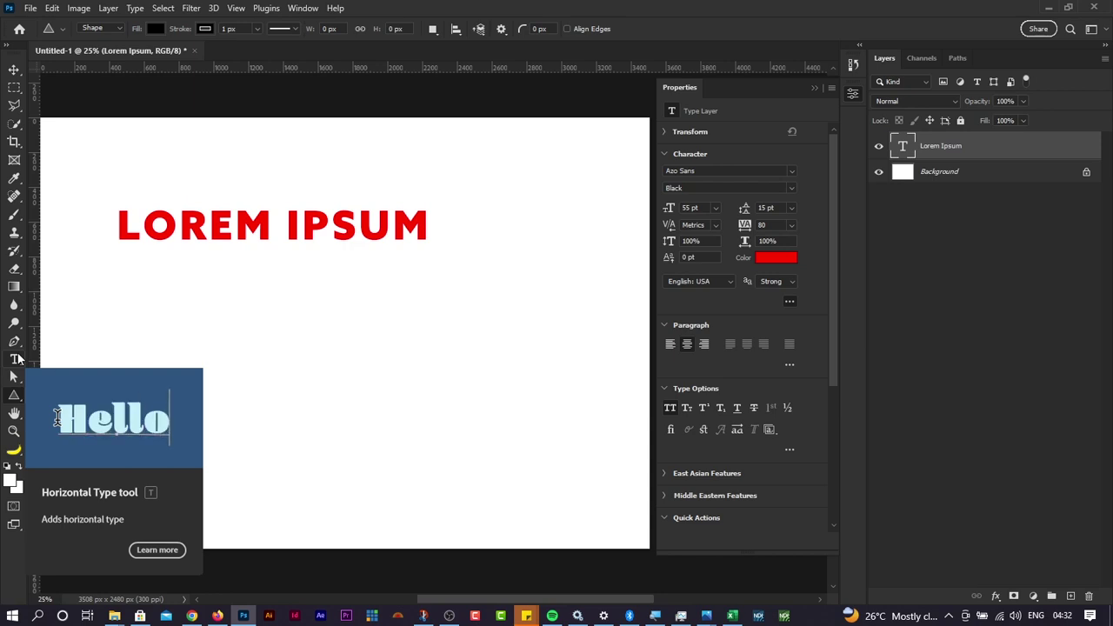
right_click(14, 397)
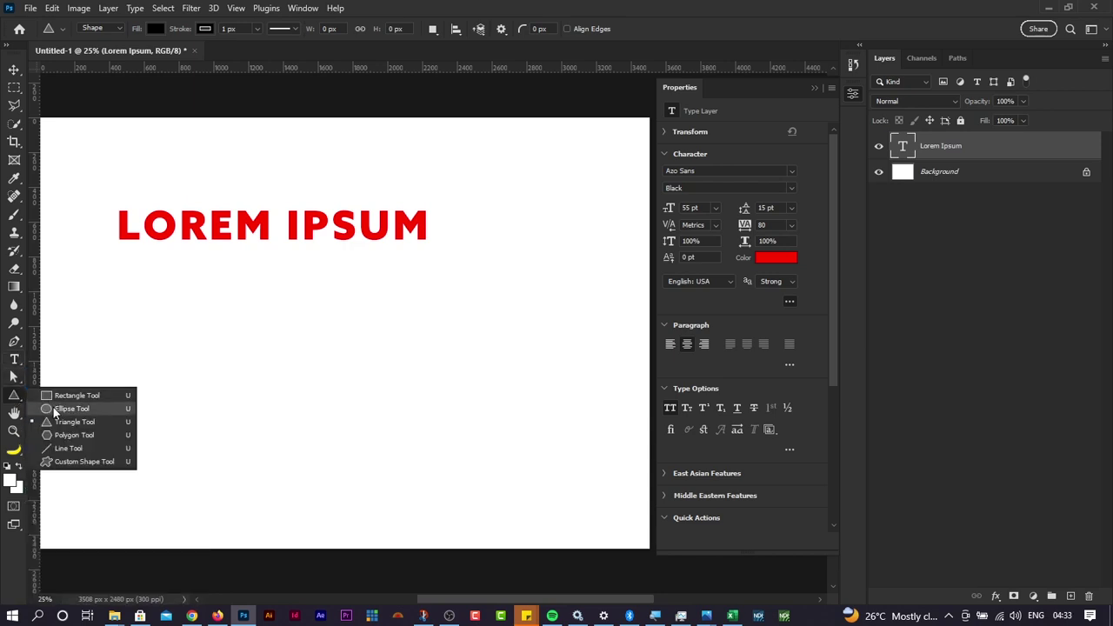
click(53, 407)
drag(200, 297, 470, 452)
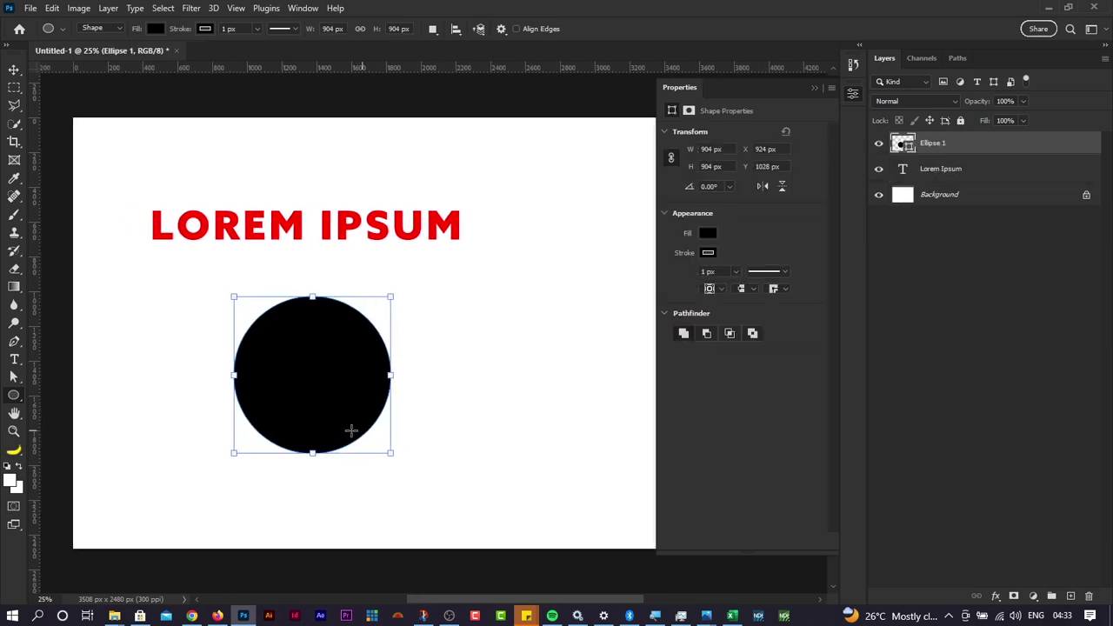
key(v)
drag(319, 400, 360, 377)
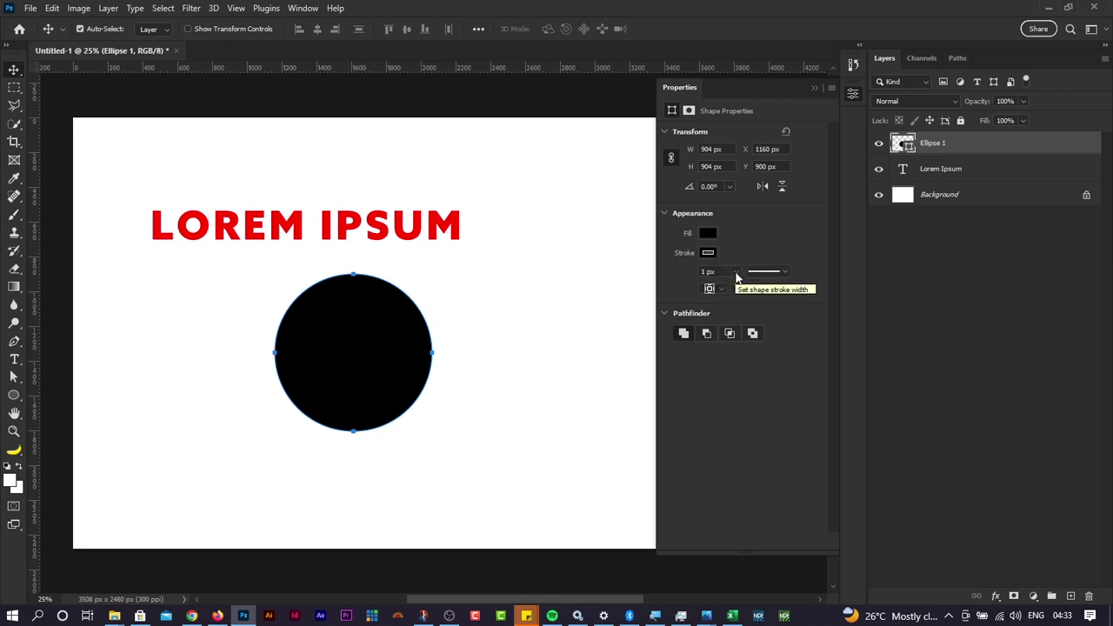
Step: View the circle's stroke width and line style options, and shift the LOREM IPSUM text slightly right above the circle
click(737, 273)
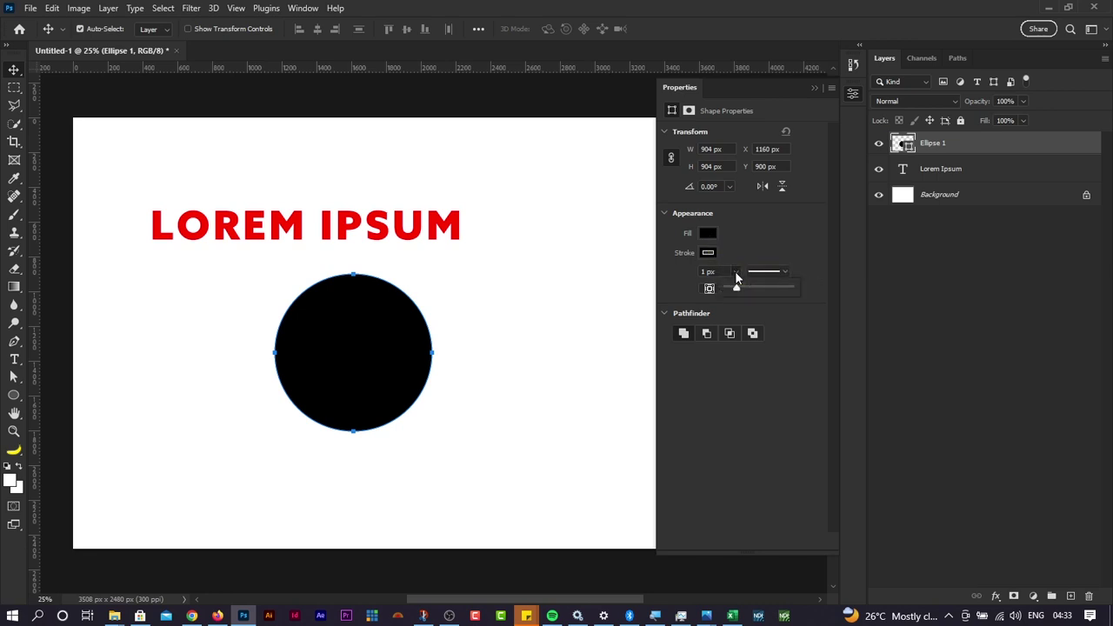
click(782, 273)
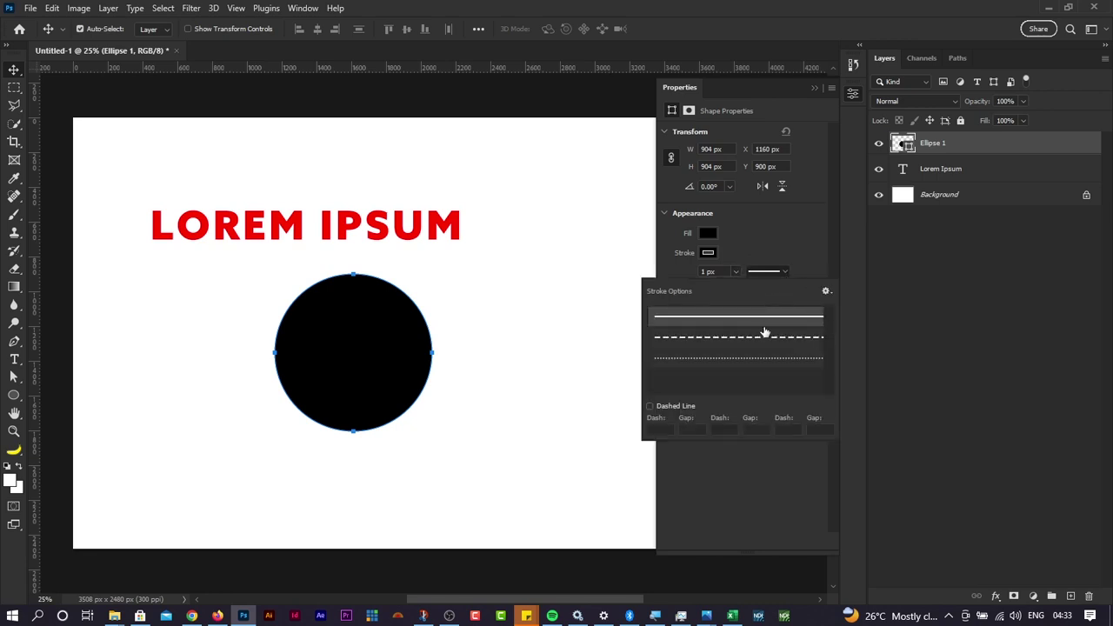
click(760, 231)
drag(395, 228, 422, 226)
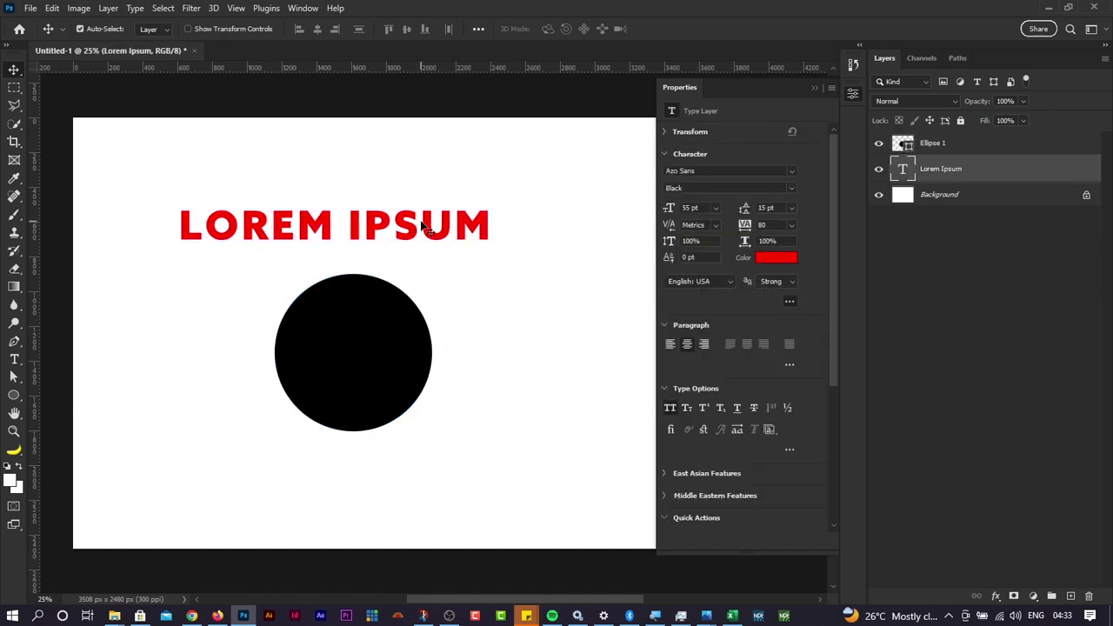
Step: Place the image doneee.jpg from the Downloads folder into the document at its default fitted size
key(super+Tab)
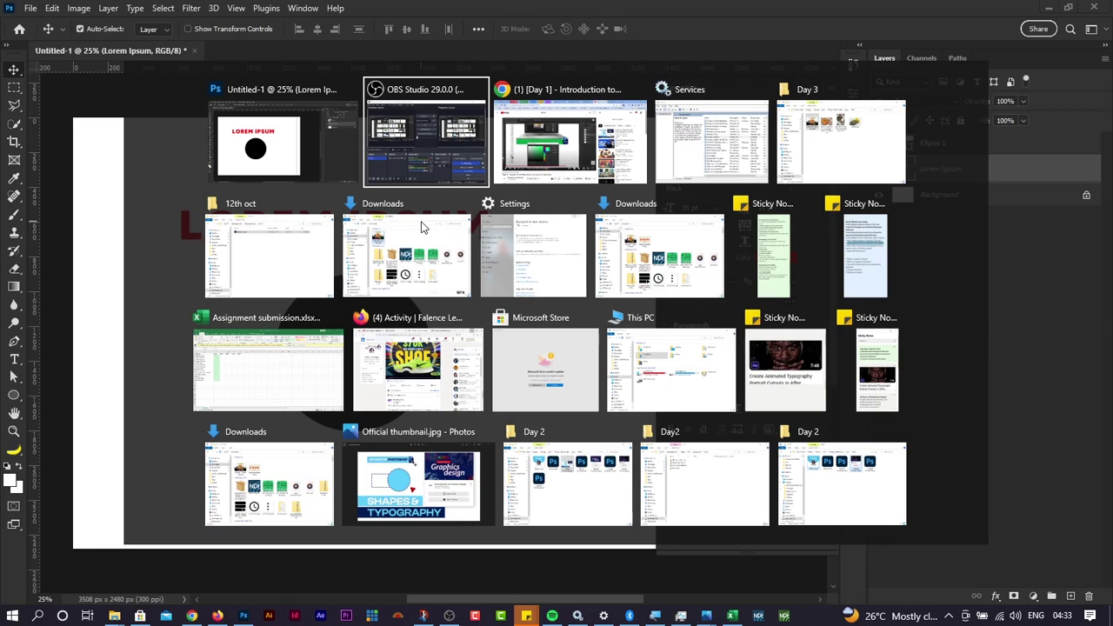
click(389, 254)
scroll(522, 280, down, 8)
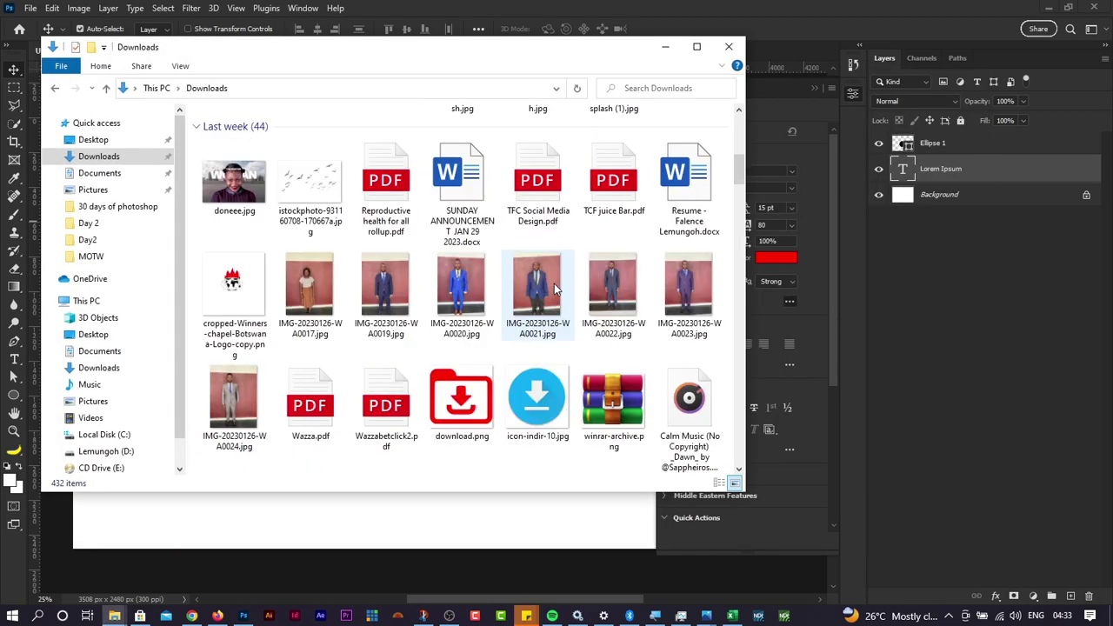
click(228, 186)
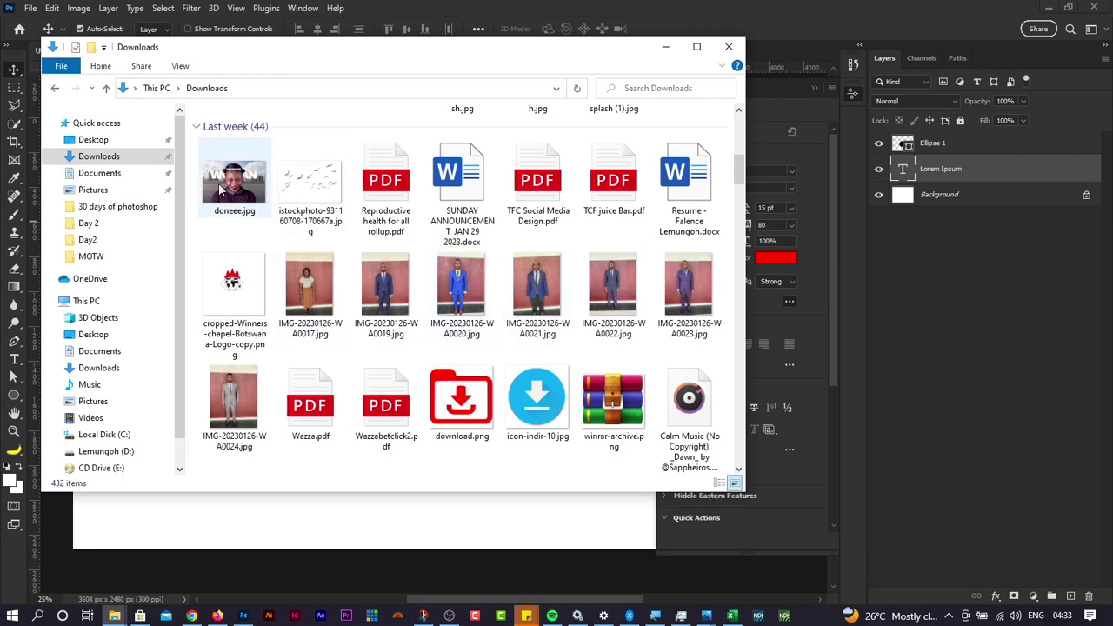
drag(311, 327, 429, 534)
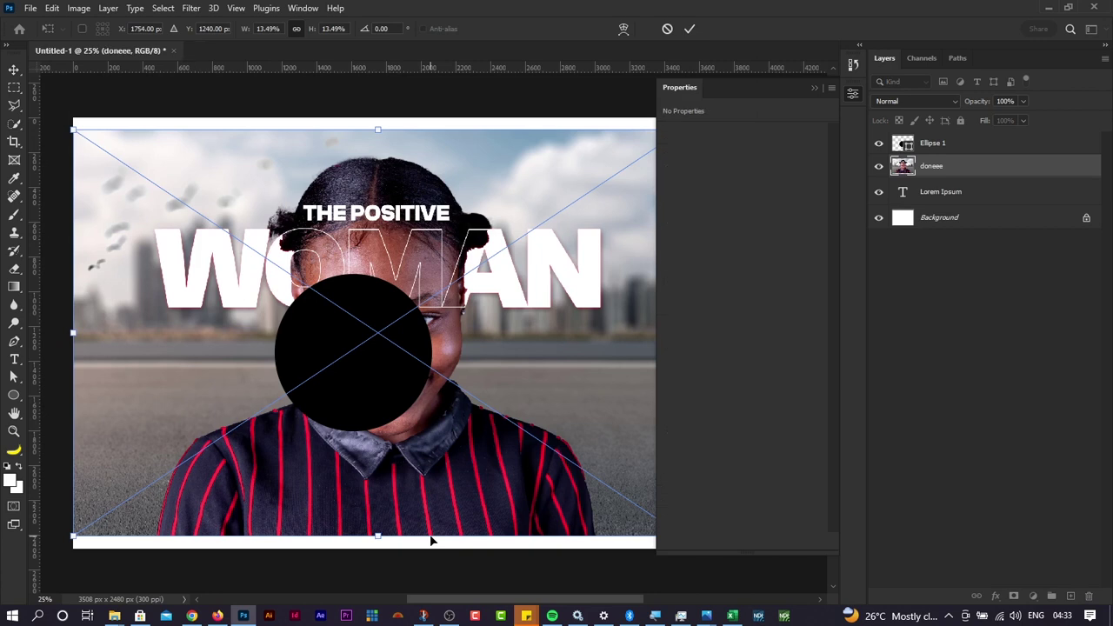
key(Return)
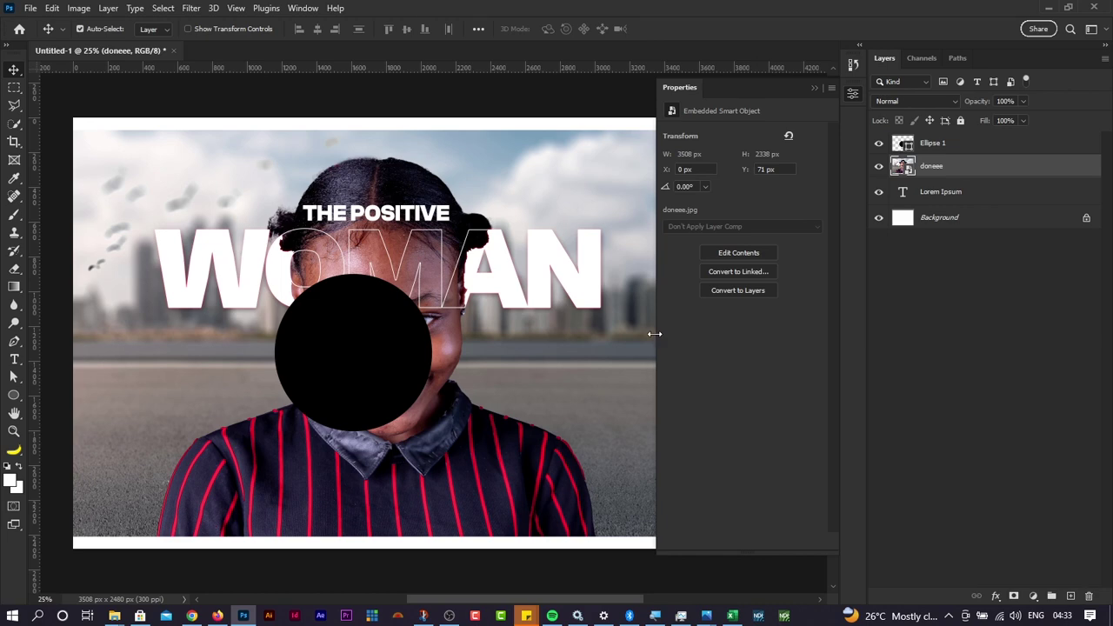
Step: Shift the placed image slightly left and move the circle to about X 1192, Y 952 px
drag(656, 332, 701, 334)
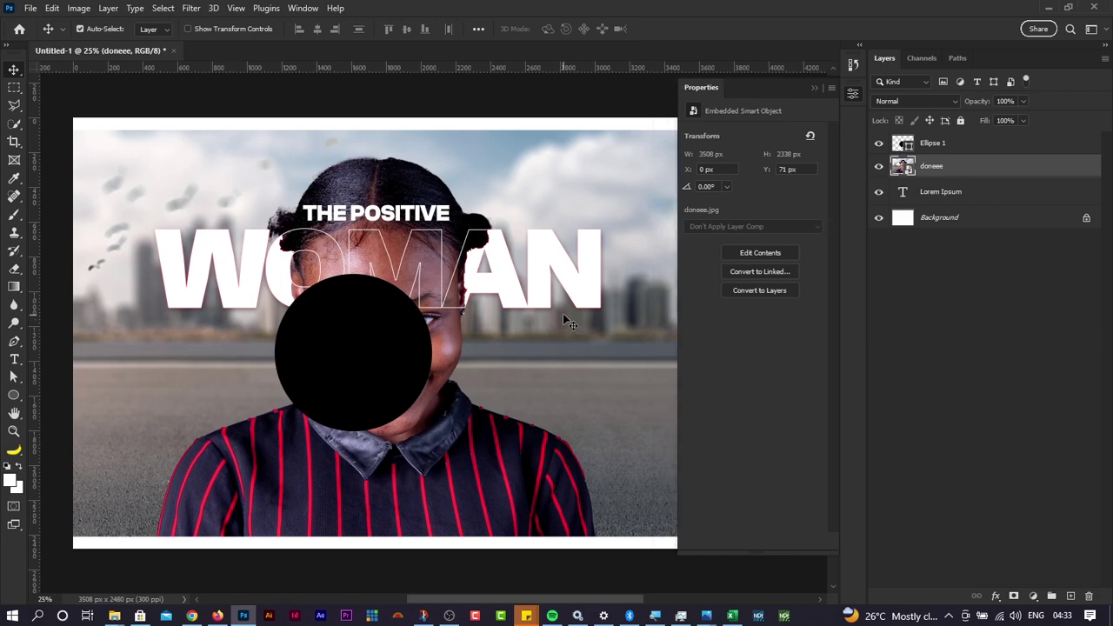
drag(563, 312, 537, 341)
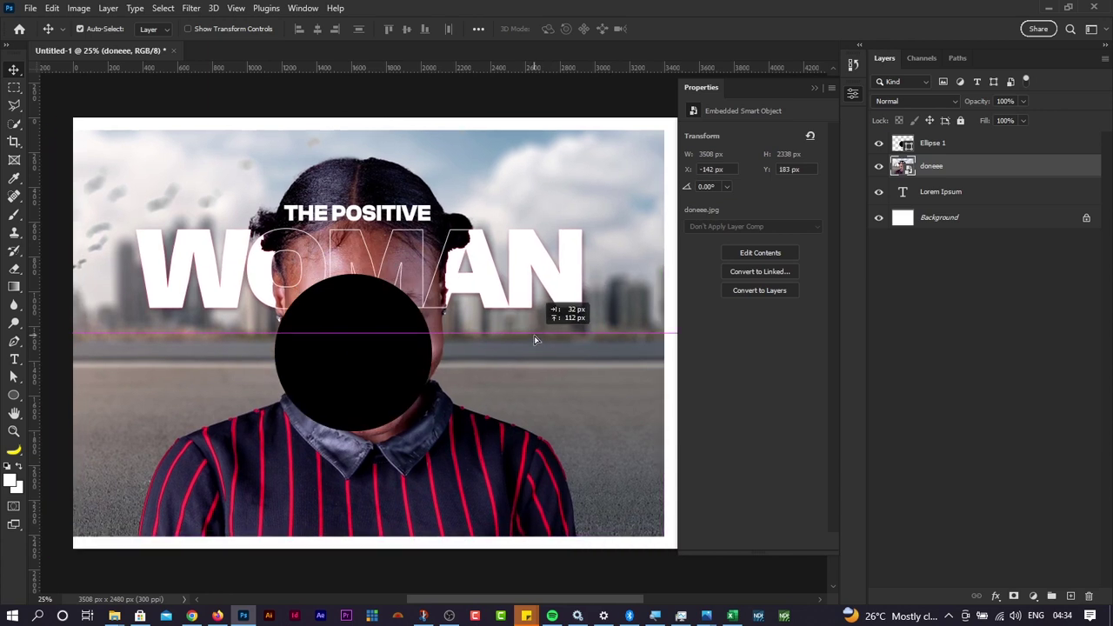
mouse_move(387, 365)
mouse_down()
mouse_move(383, 381)
mouse_move(372, 373)
mouse_up()
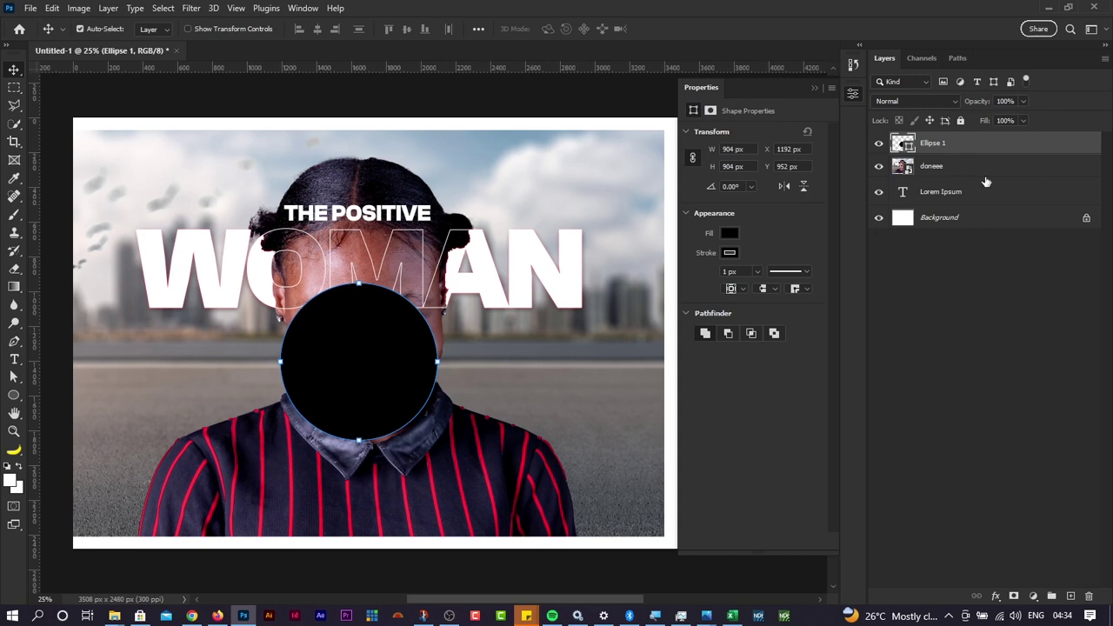
Step: Stack the doneee layer above the circle's layer and shift the image right to span the full canvas width
drag(964, 170, 960, 141)
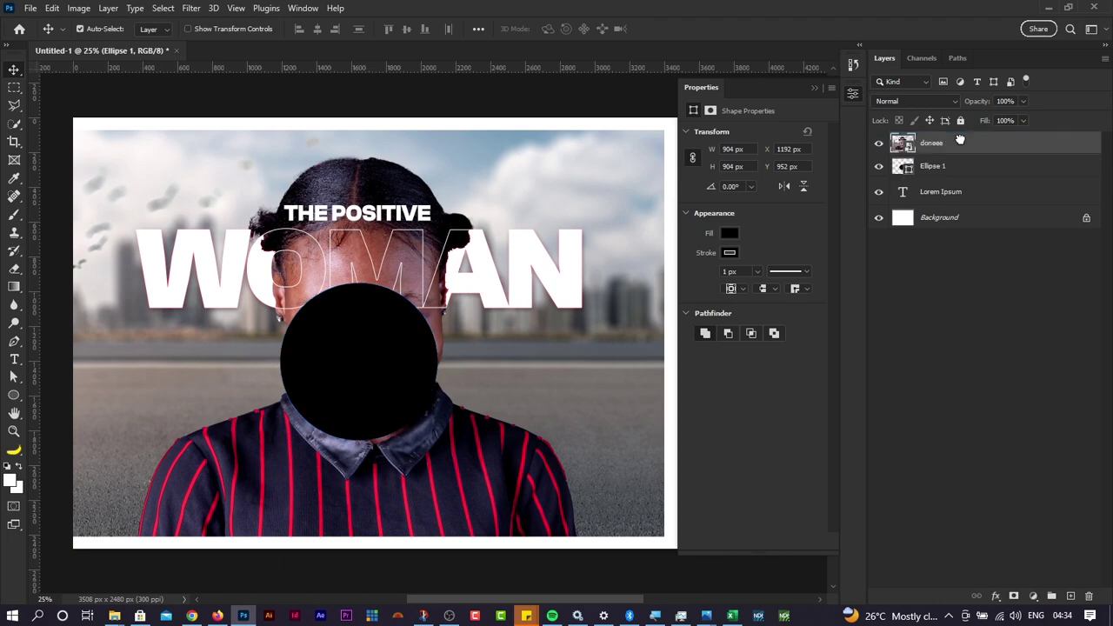
drag(470, 279, 484, 305)
click(853, 93)
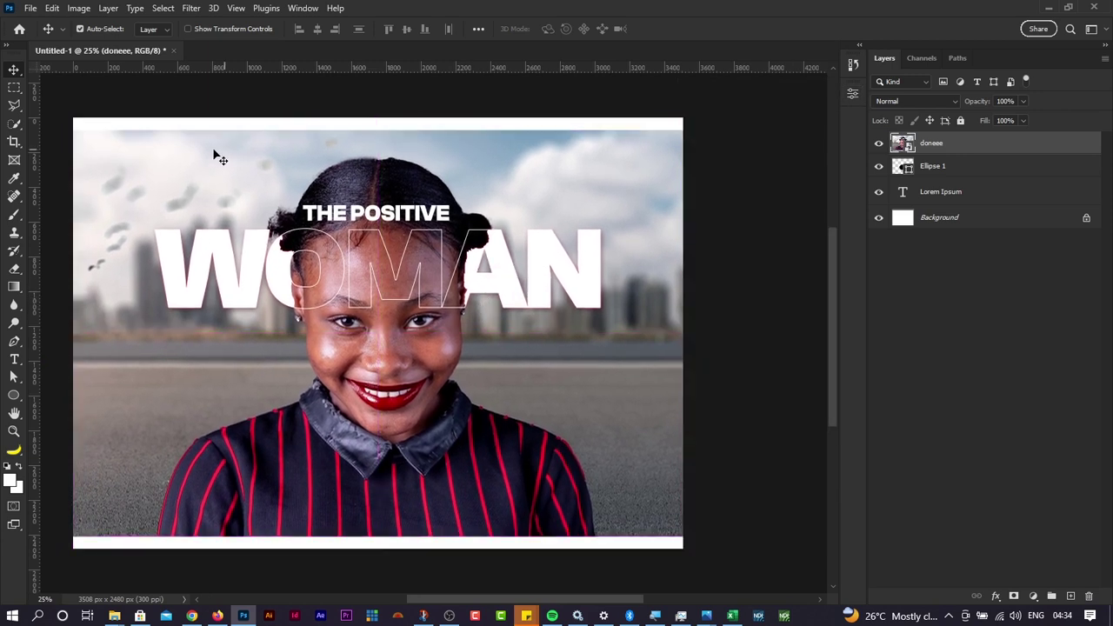
Step: Show transform controls and scale the doneee image to about 11.65%, centered on the canvas with a white margin around it
click(188, 29)
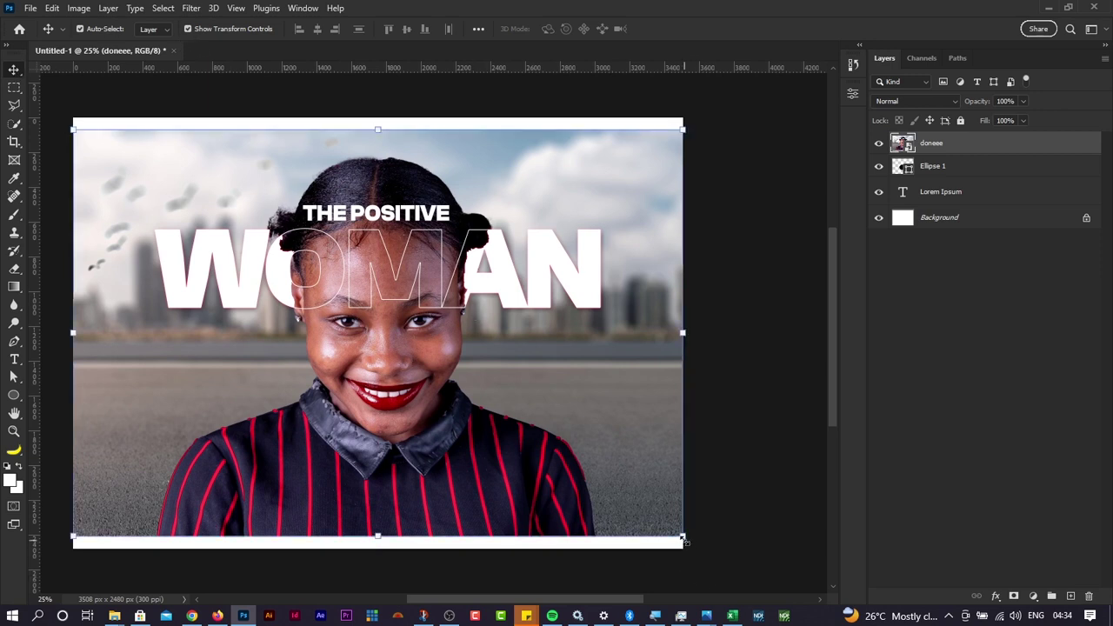
drag(684, 540, 449, 406)
drag(287, 289, 394, 386)
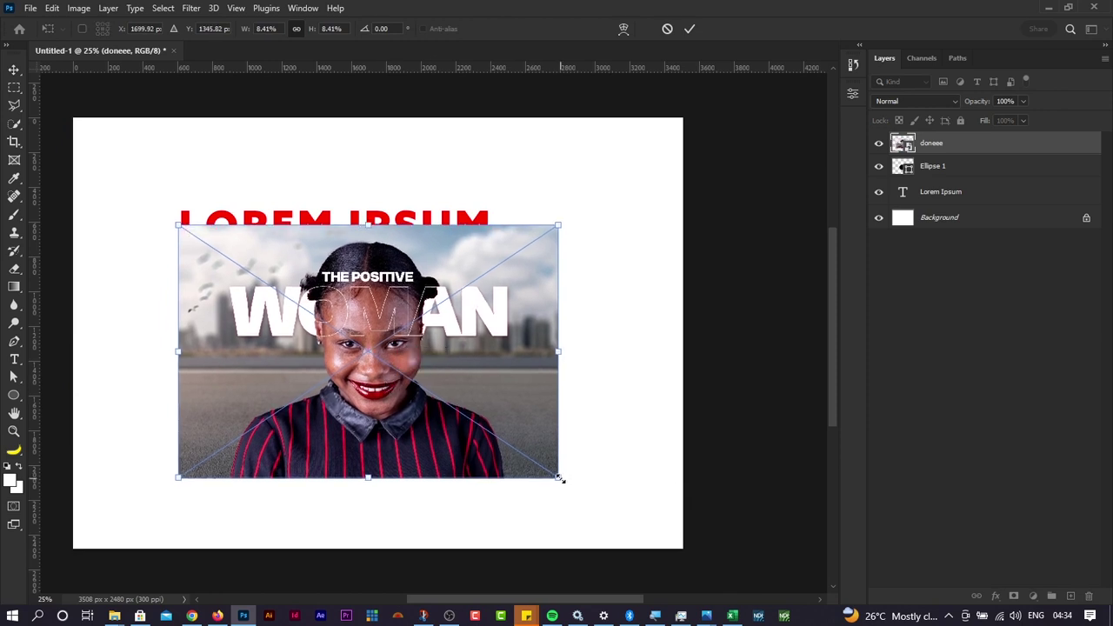
drag(559, 478, 644, 534)
drag(176, 223, 117, 184)
drag(368, 406, 370, 374)
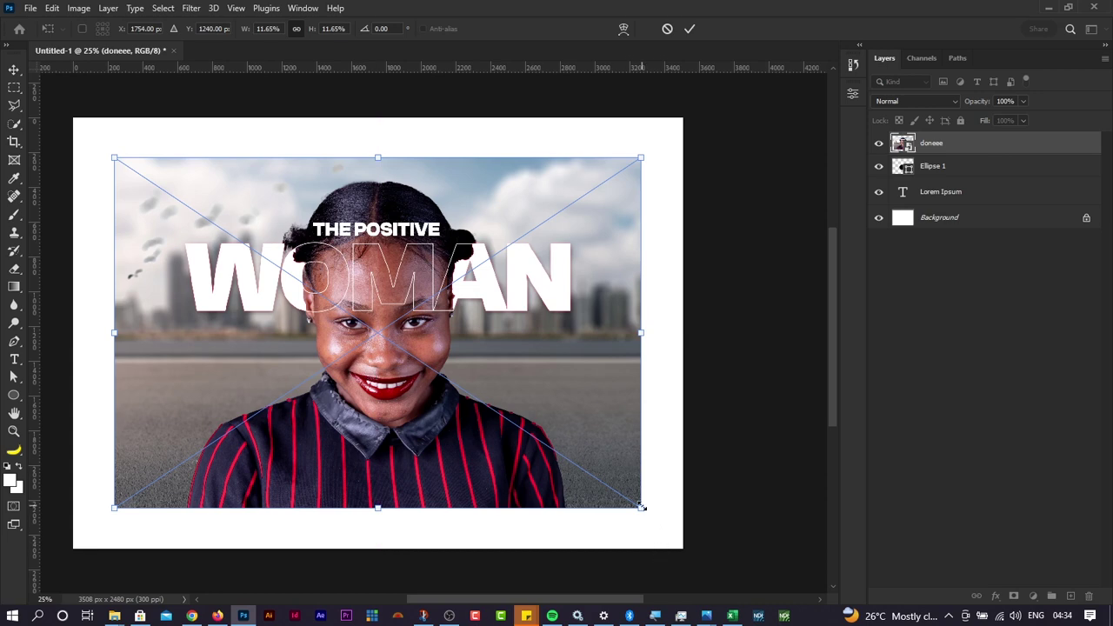
Step: Scale the doneee image down to about 8.06%, try moving it toward the canvas center, and undo the move
drag(642, 507, 480, 401)
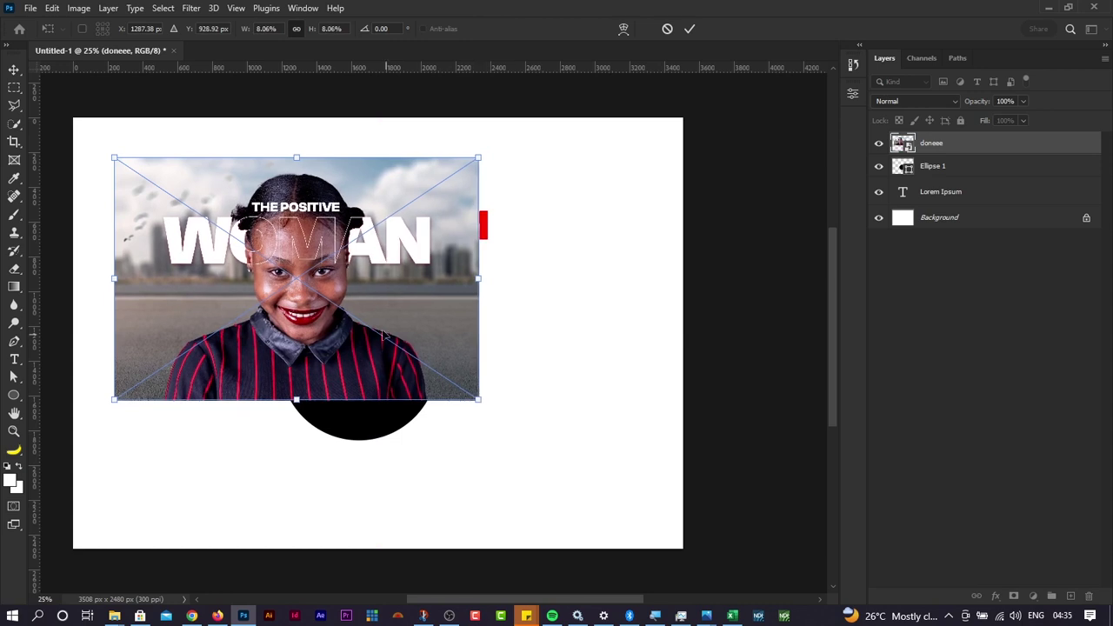
drag(370, 317, 433, 355)
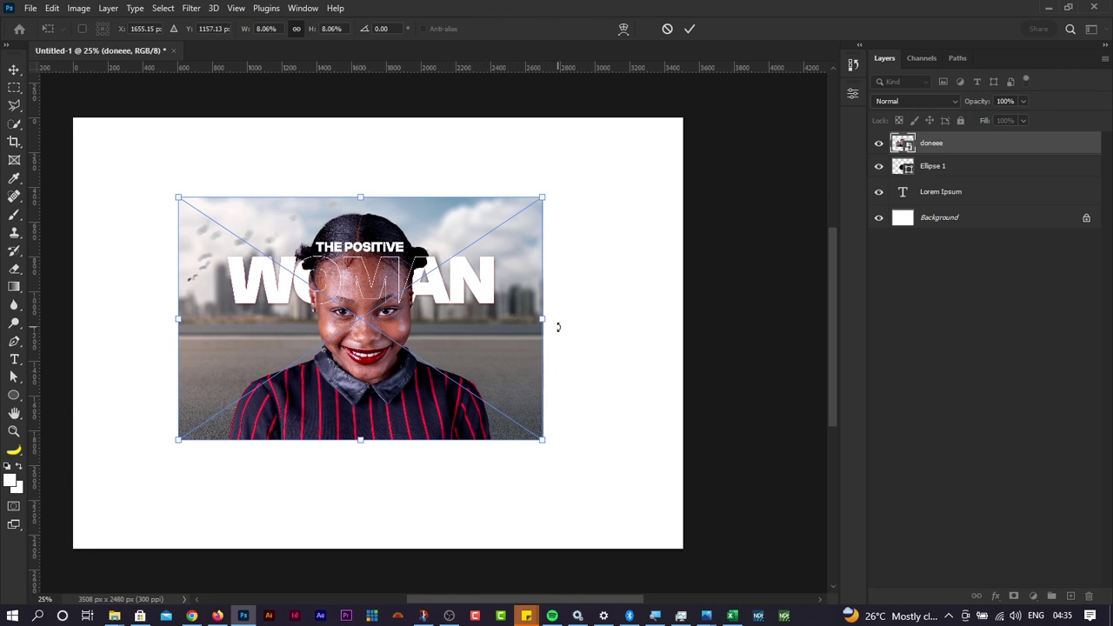
mouse_move(544, 315)
mouse_down()
mouse_move(584, 318)
mouse_move(569, 331)
mouse_move(584, 320)
mouse_move(639, 336)
mouse_move(691, 328)
mouse_move(357, 332)
mouse_move(597, 318)
mouse_move(652, 319)
mouse_move(675, 333)
mouse_move(509, 318)
mouse_move(617, 317)
mouse_move(547, 315)
mouse_up()
key(ctrl+z)
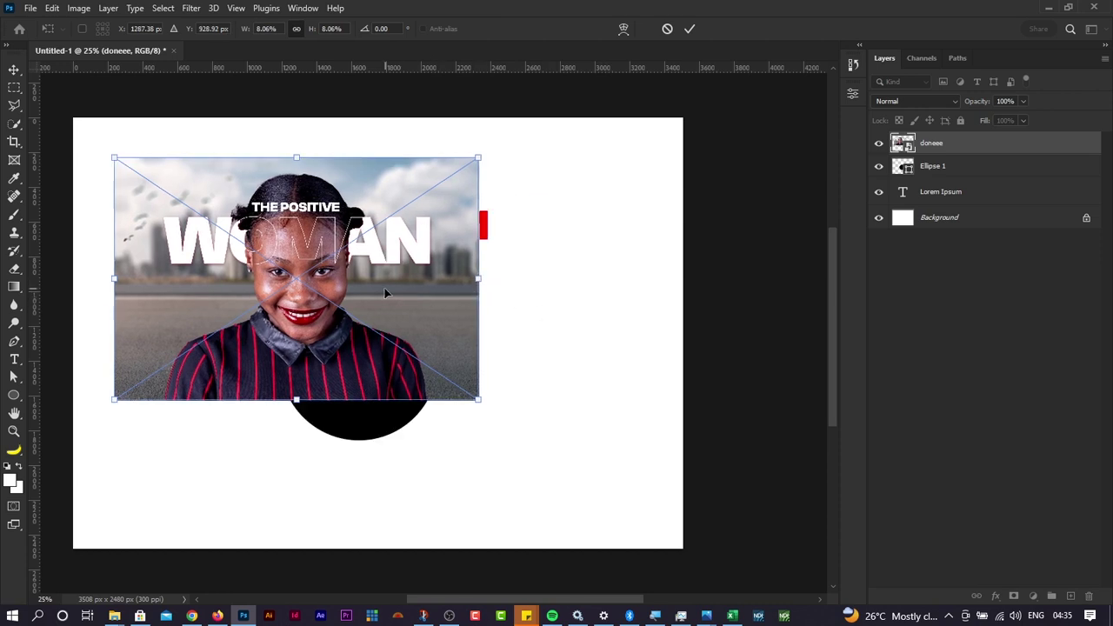
Step: Shift the doneee image right, enlarge it proportionally to about 11.33%, and reposition it near the canvas center
drag(386, 293, 423, 297)
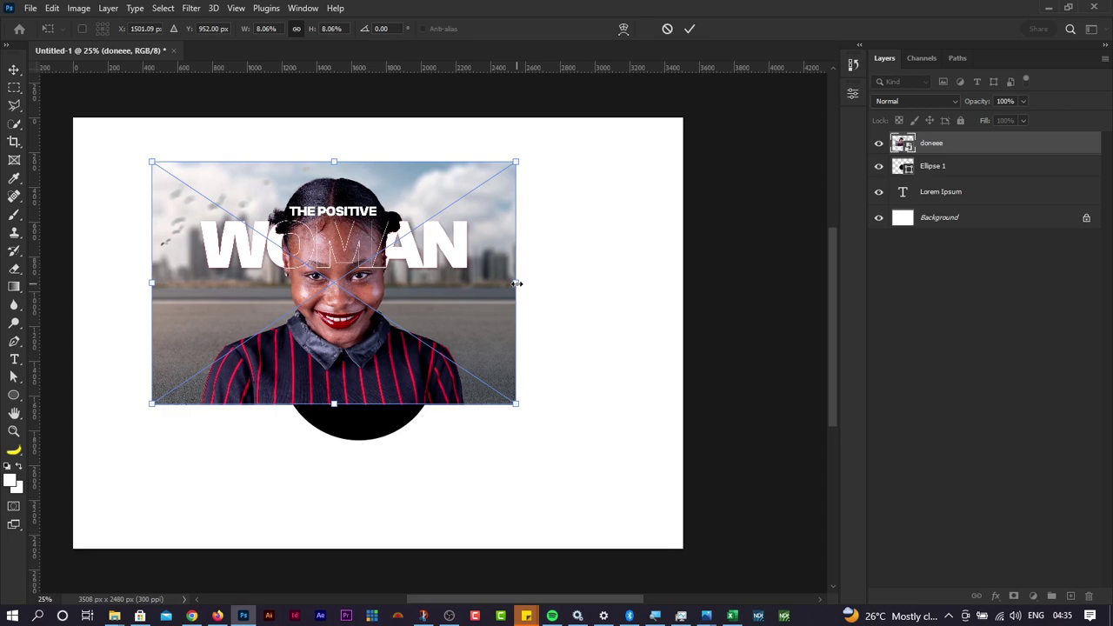
drag(516, 283, 666, 292)
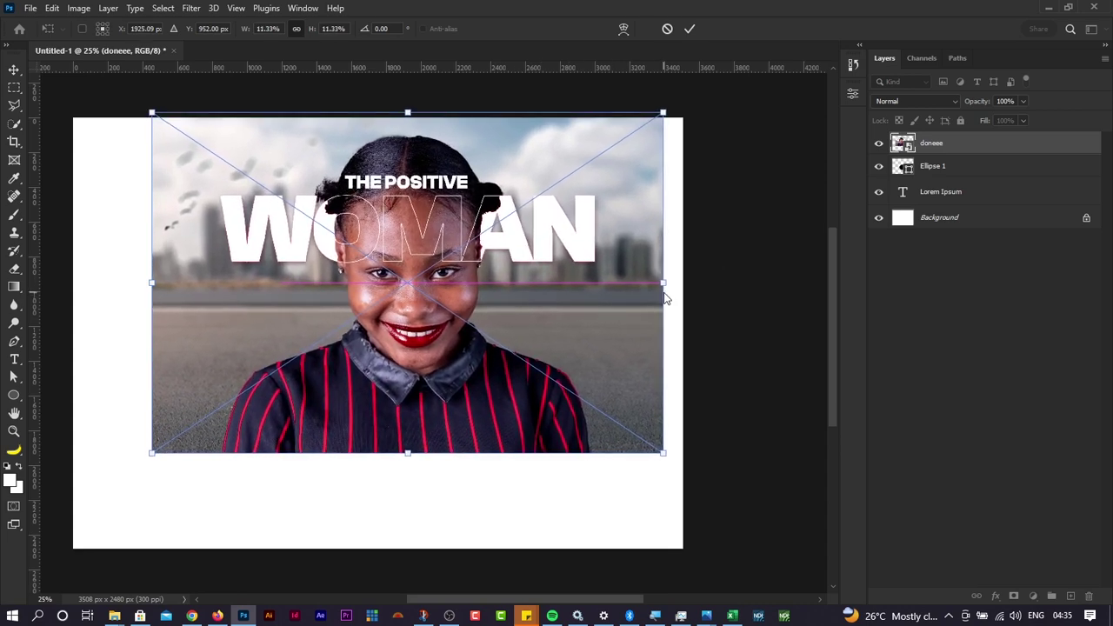
drag(490, 285, 469, 324)
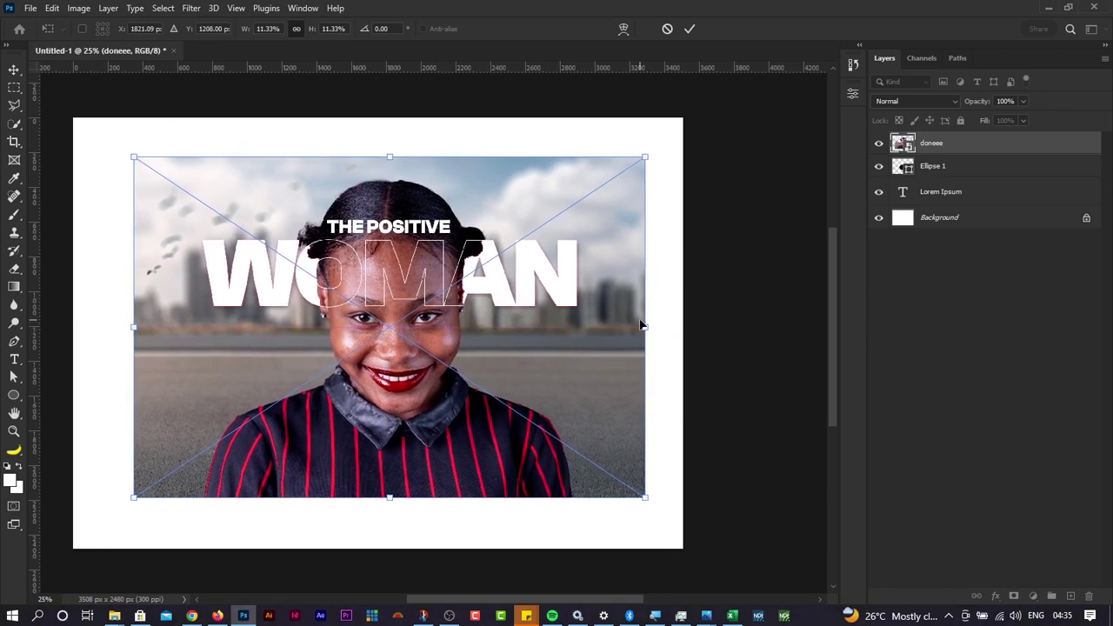
Step: Squeeze the doneee image's width non-proportionally, shrink it to about 6.91% wide by 7.87% high, and apply the transform
drag(644, 326, 584, 310)
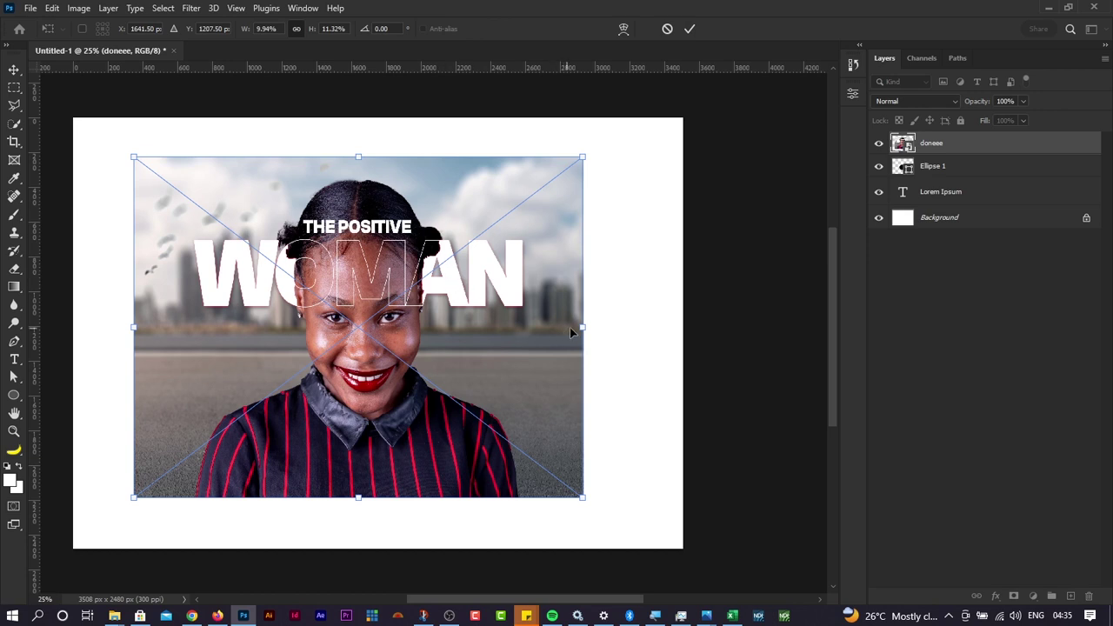
drag(582, 327, 604, 335)
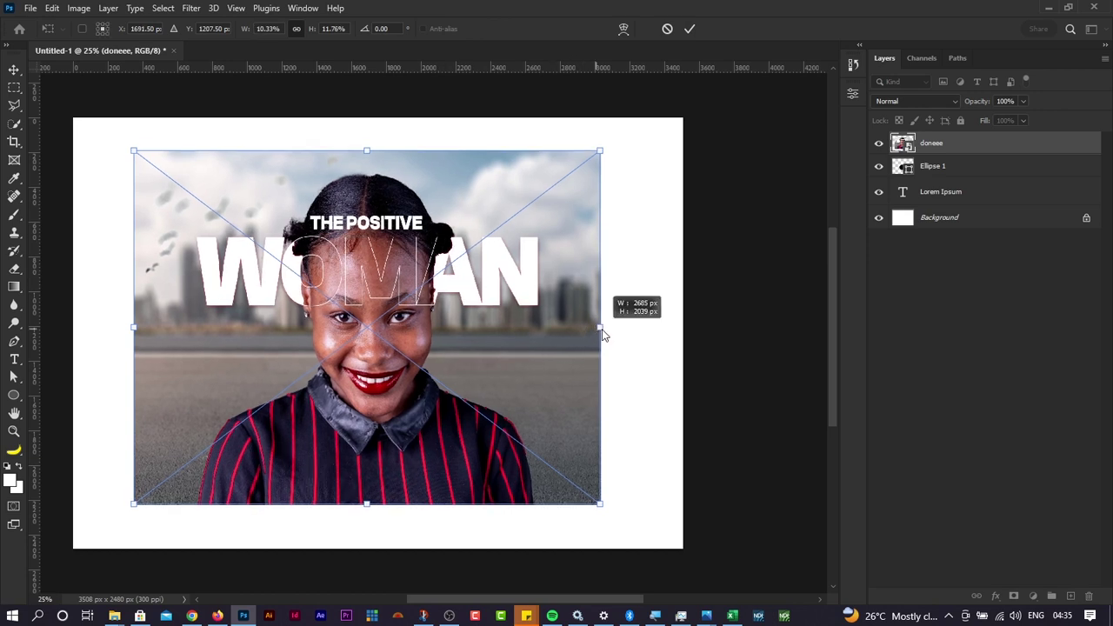
drag(604, 336, 447, 327)
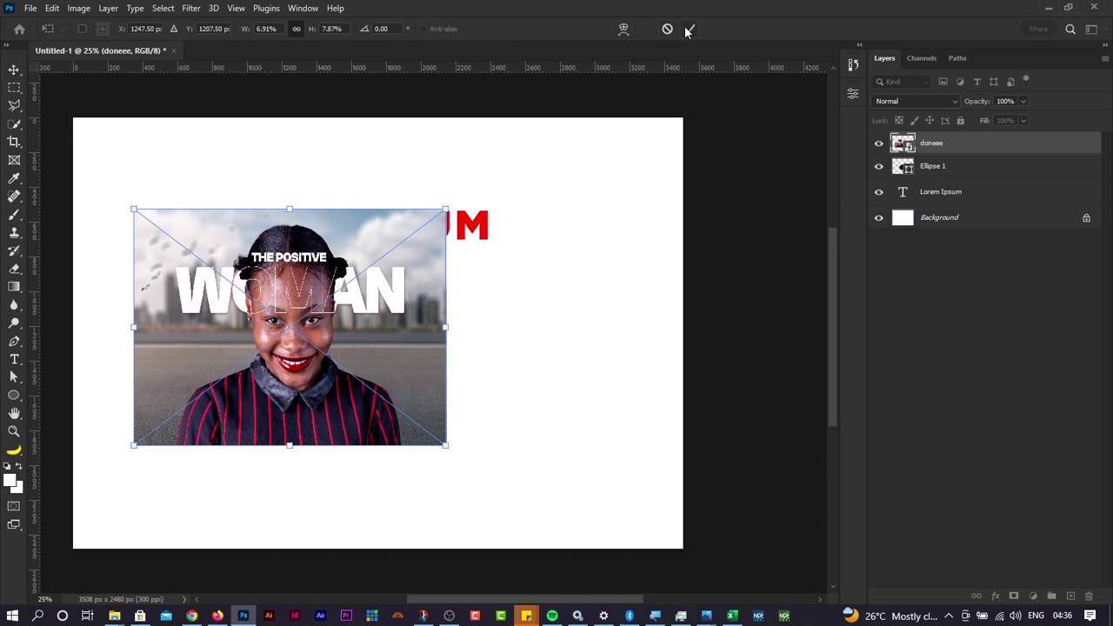
click(687, 31)
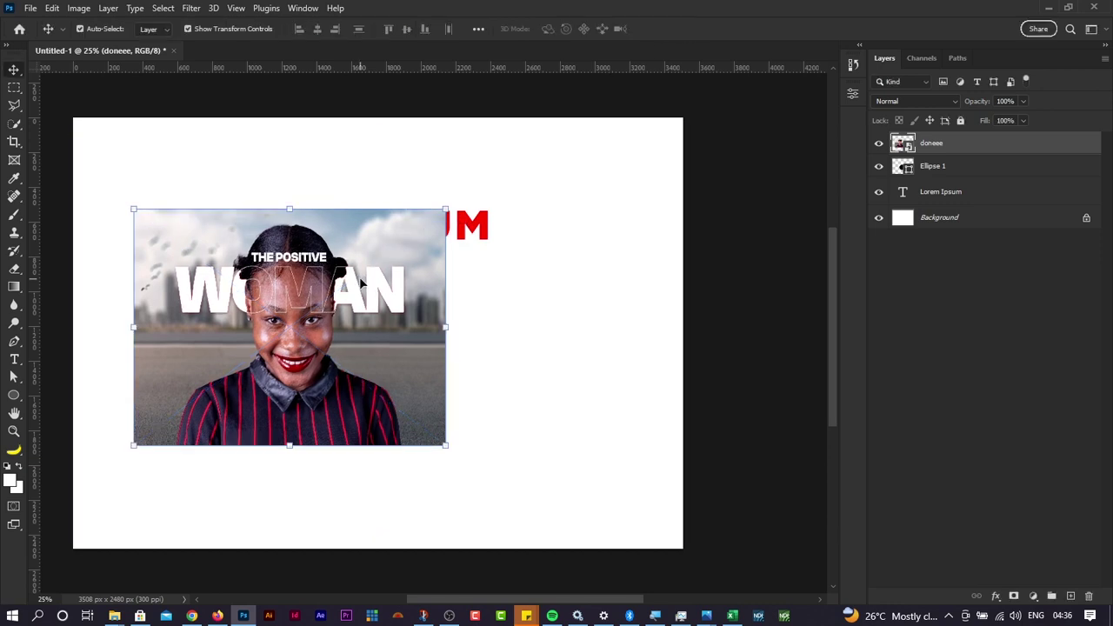
Step: Move the doneee image past the canvas's right edge, shift the circle to the lower left, and scale the circle to about 115%
drag(360, 282, 636, 313)
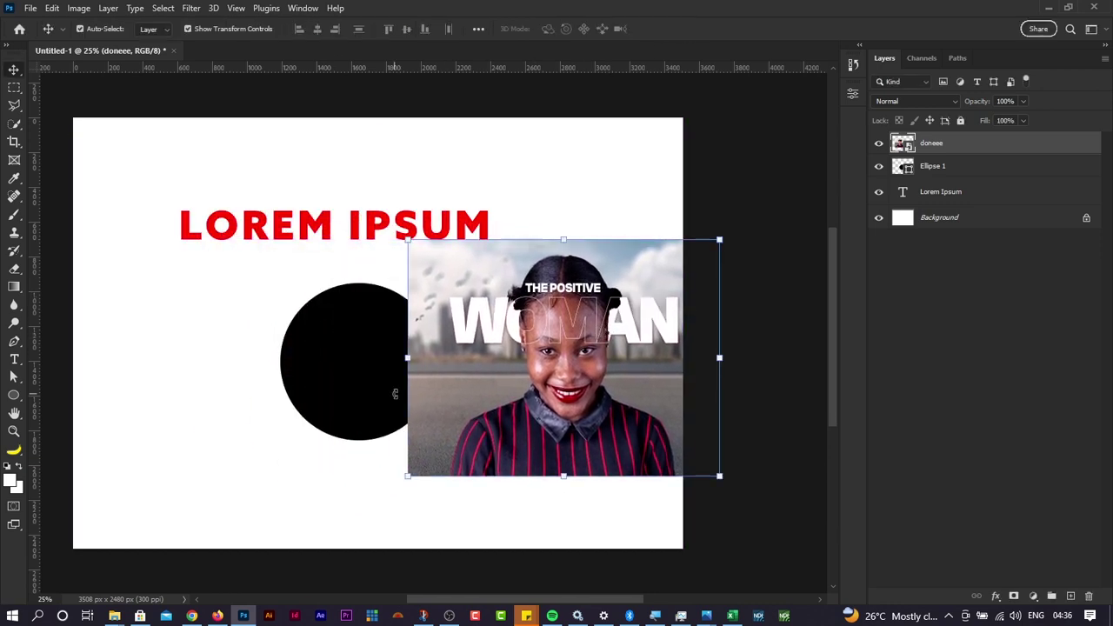
drag(395, 394, 254, 418)
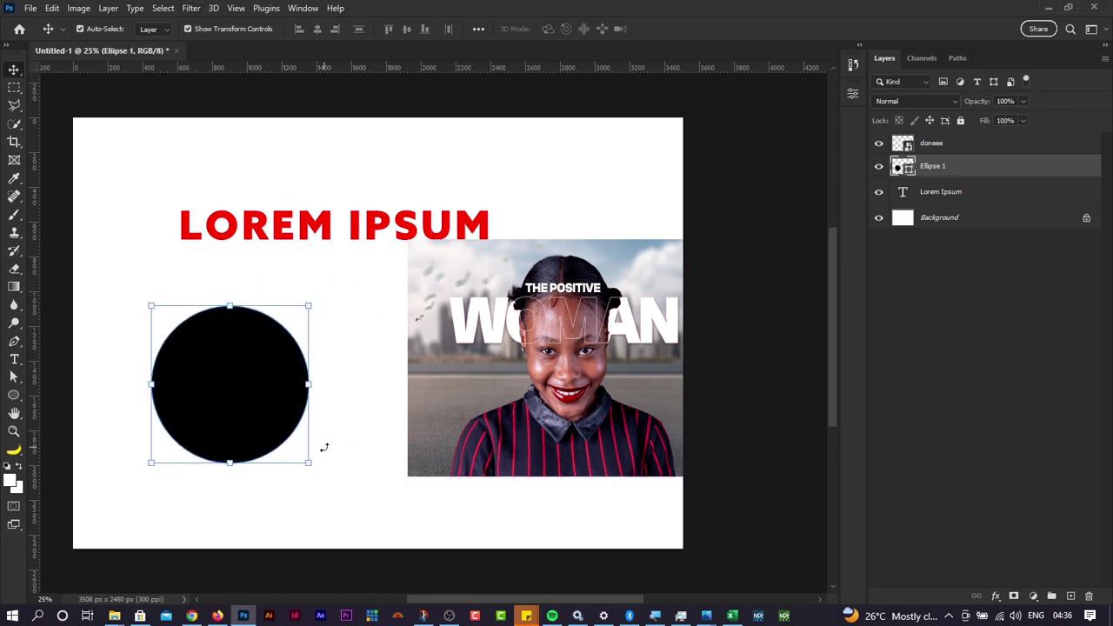
drag(306, 464, 344, 474)
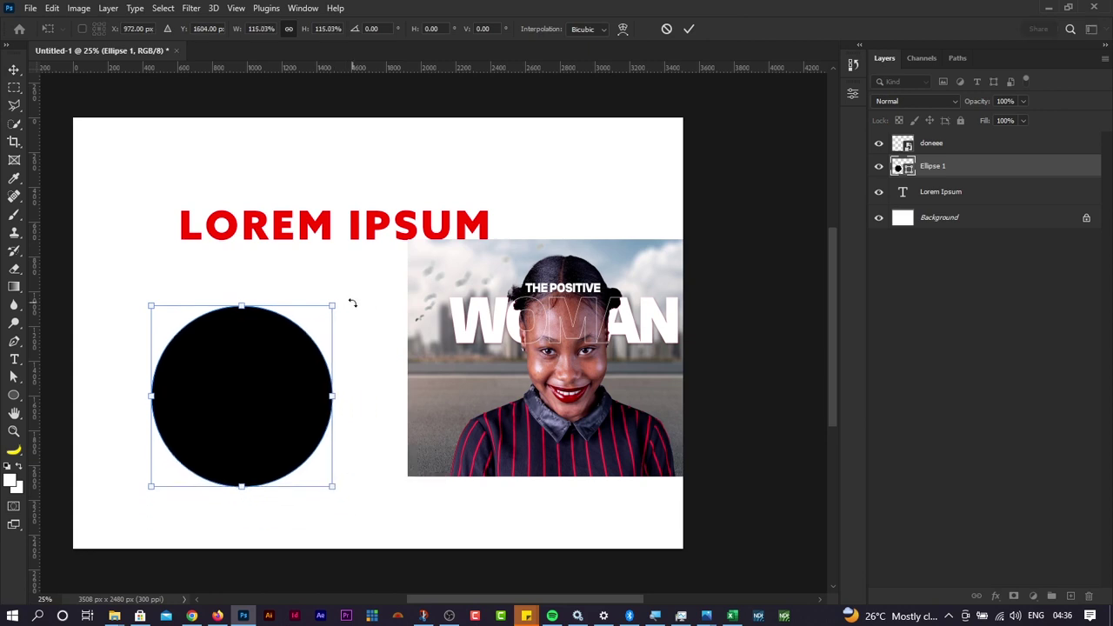
click(688, 29)
Step: Move the LOREM IPSUM text to the upper left of the canvas and enlarge it to about 129%
drag(376, 228, 343, 185)
click(443, 208)
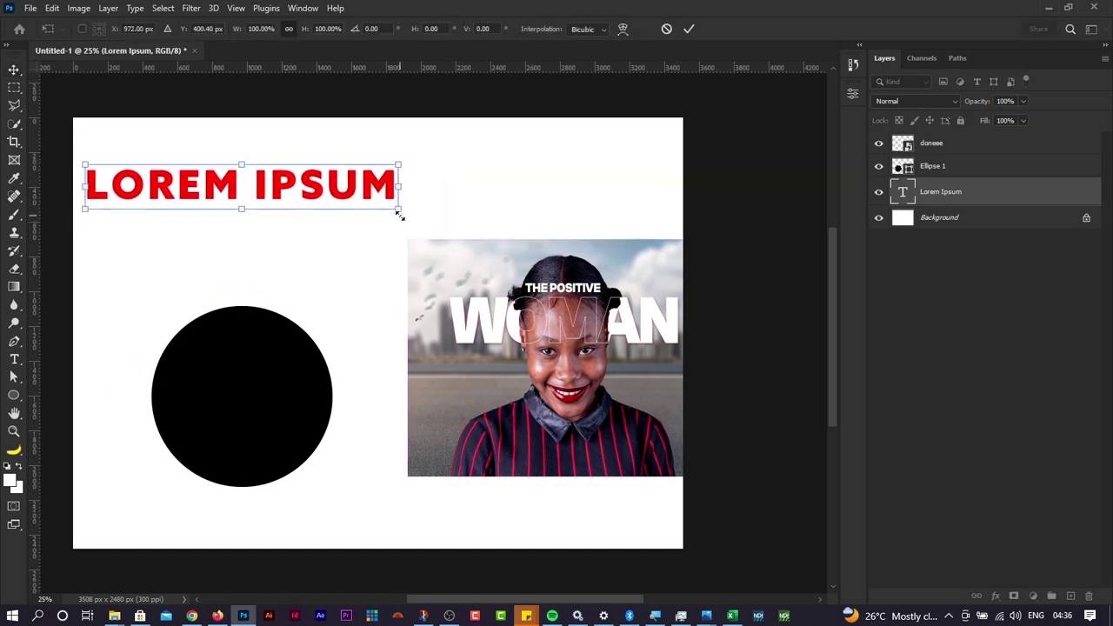
drag(400, 216, 544, 174)
click(689, 28)
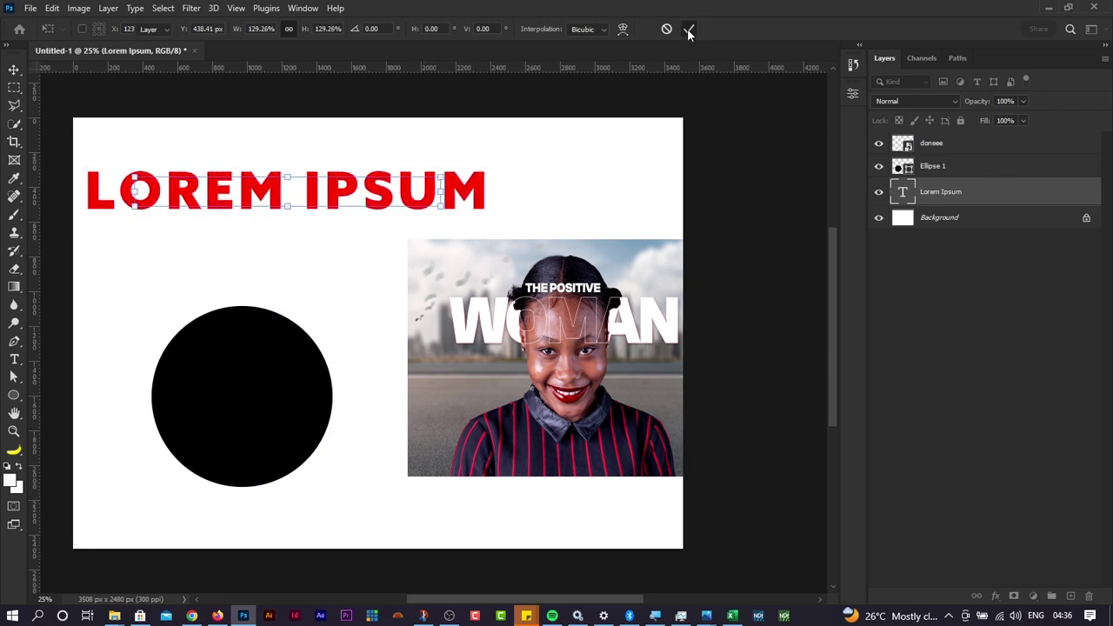
click(522, 219)
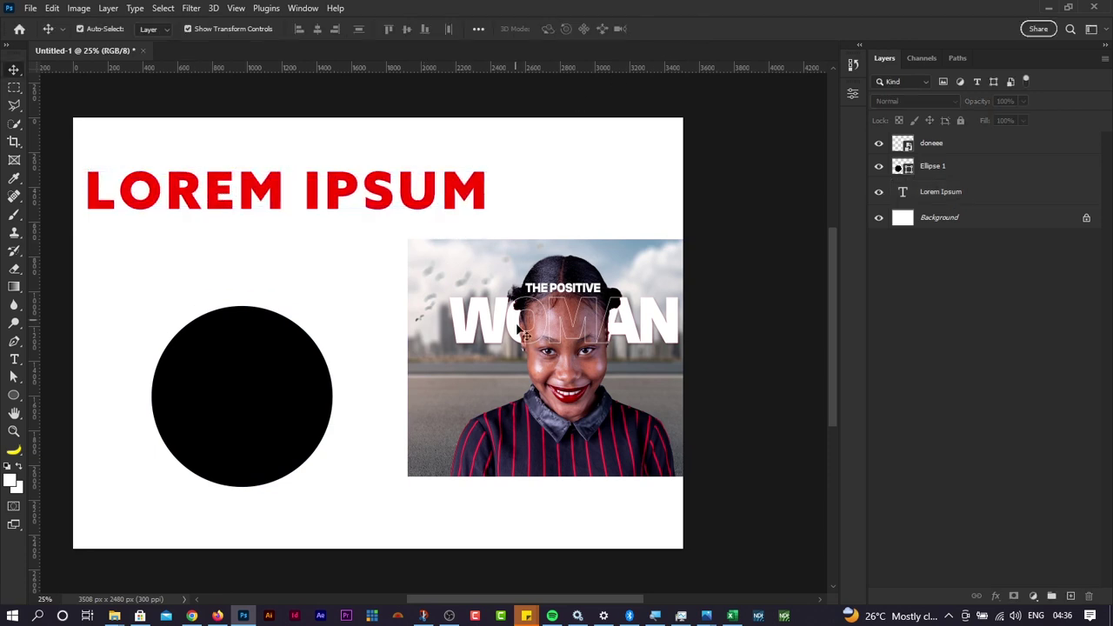
Step: Arrange the doneee image fully inside the canvas, the circle to its left, and the LOREM IPSUM text above both
drag(525, 335, 452, 335)
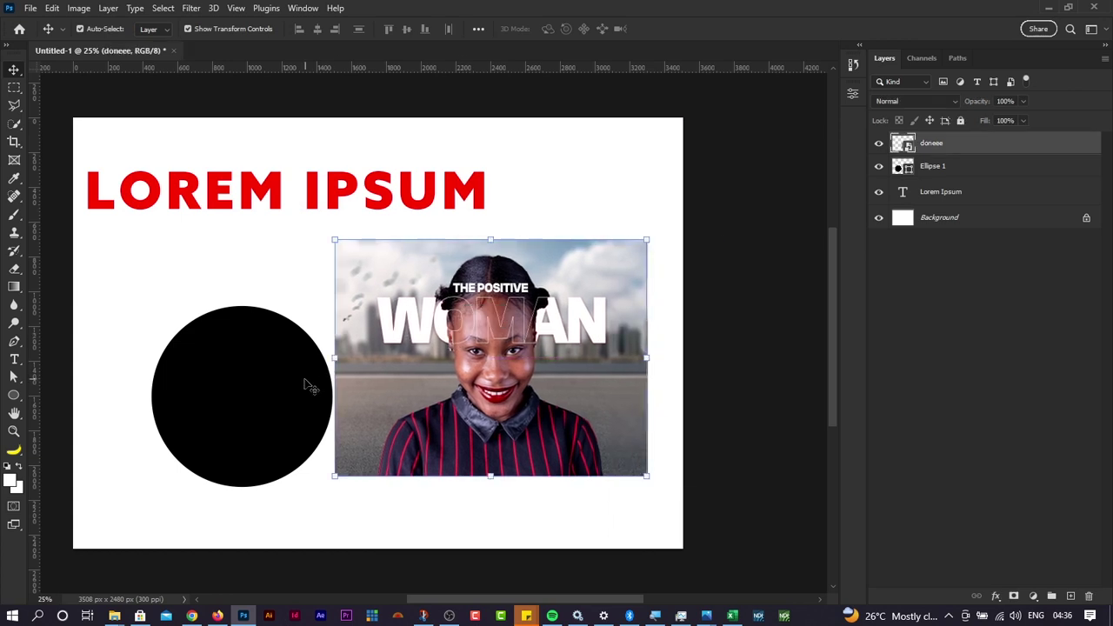
drag(306, 386, 284, 368)
drag(356, 209, 416, 206)
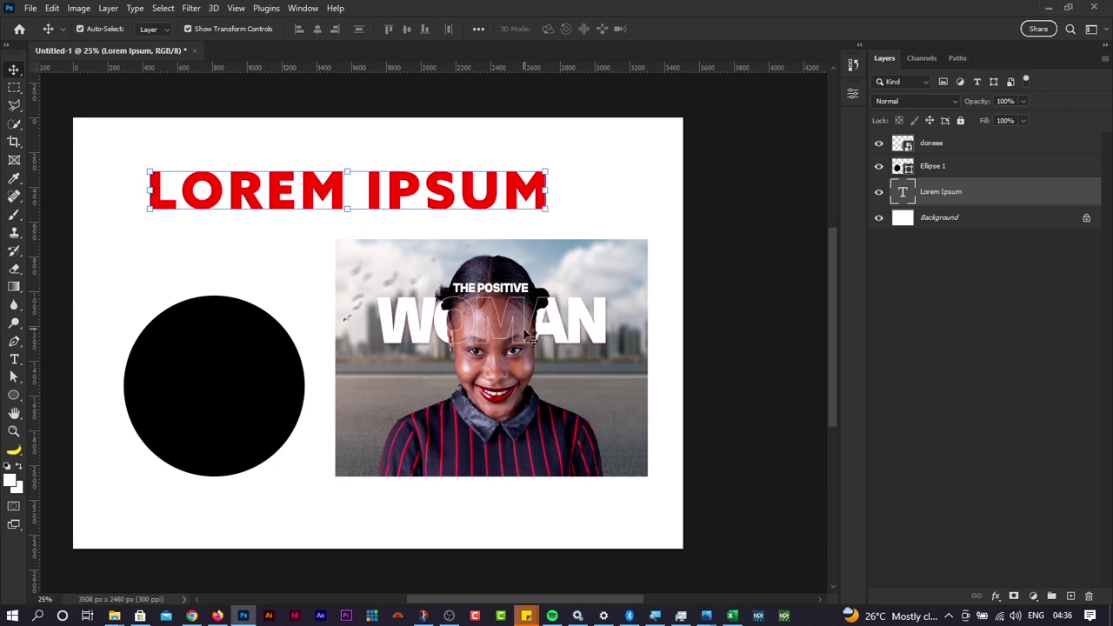
drag(525, 341, 525, 362)
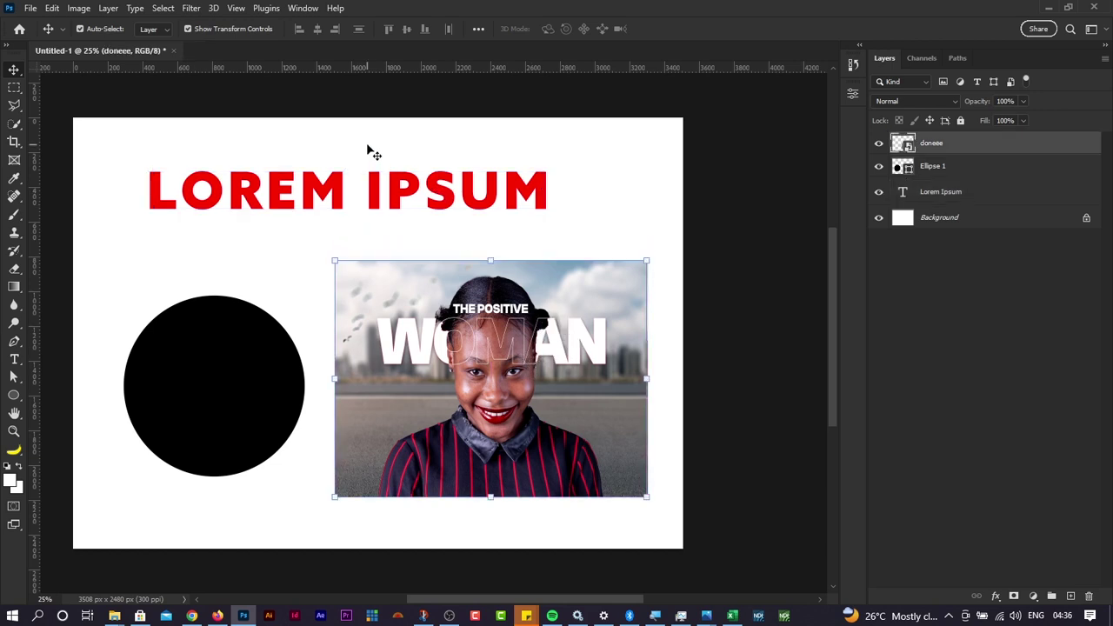
Step: Delete the LOREM IPSUM text and doneee image, and move the circle near the middle of the canvas
drag(367, 152, 487, 346)
key(Delete)
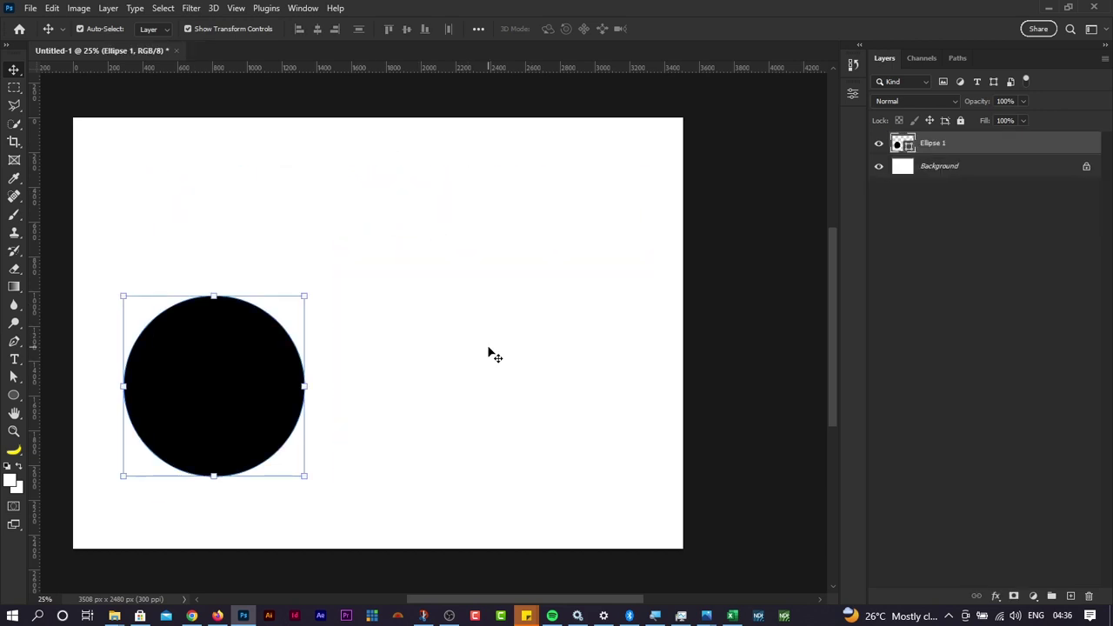
drag(237, 390, 387, 329)
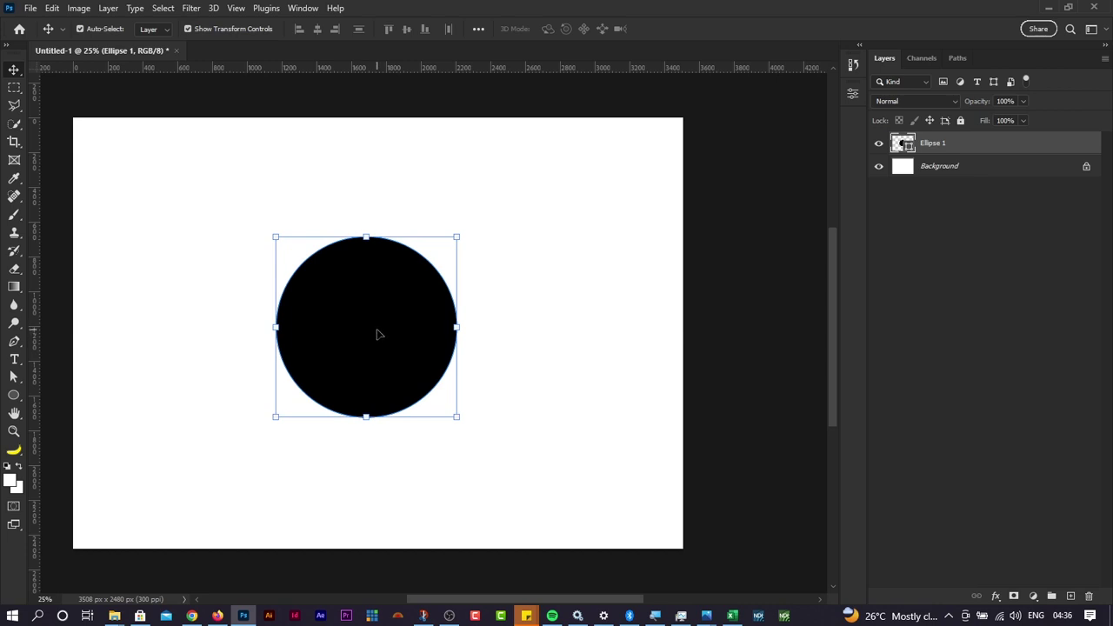
drag(379, 332, 377, 325)
Step: Enlarge the circle proportionally to about 1490 px in diameter and center it on the canvas
key(u)
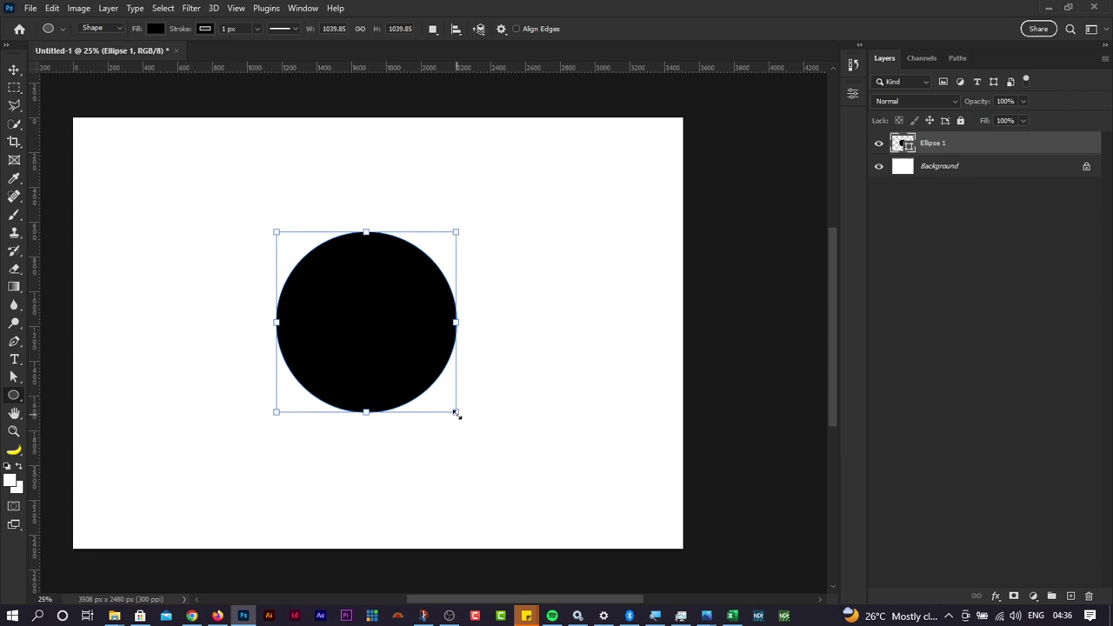
drag(456, 413, 547, 480)
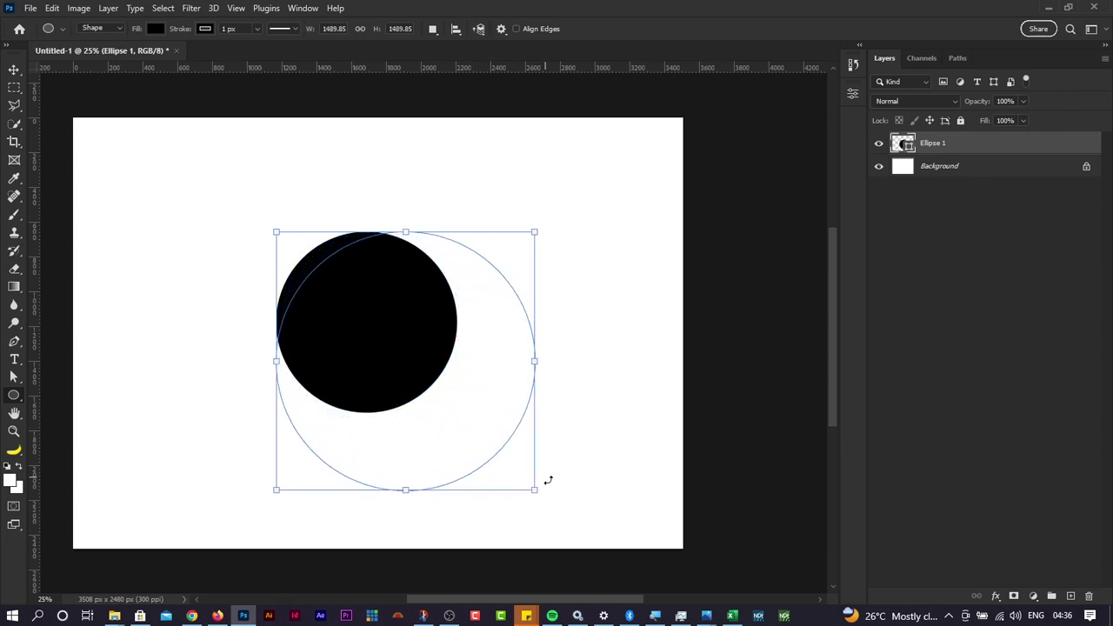
key(v)
drag(435, 373, 405, 360)
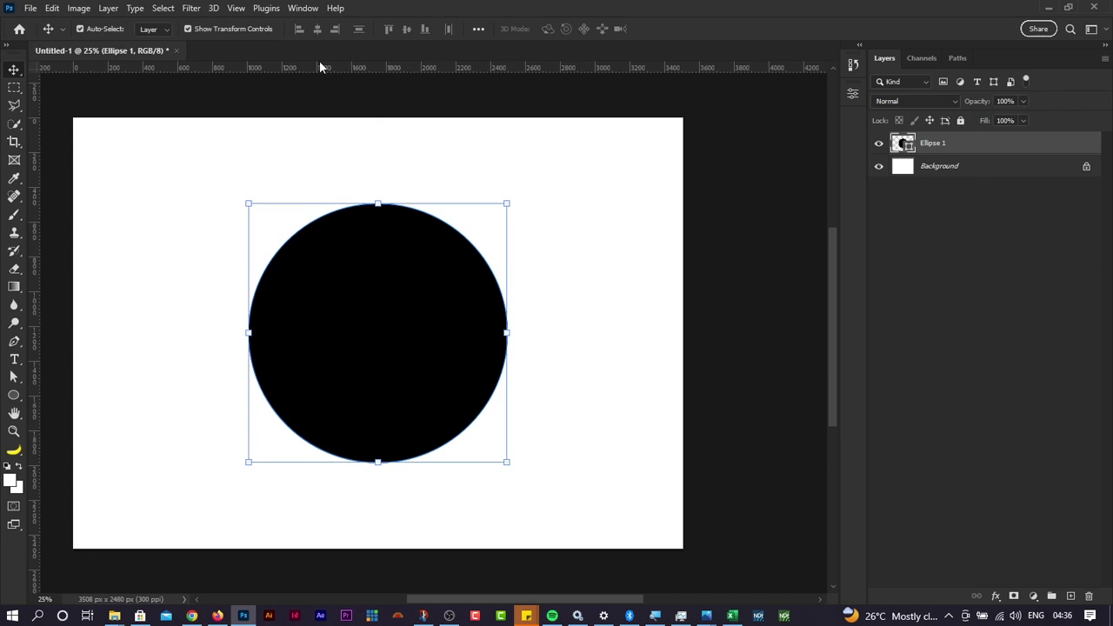
Step: Show the circle's shape properties and widen the Properties panel
click(303, 8)
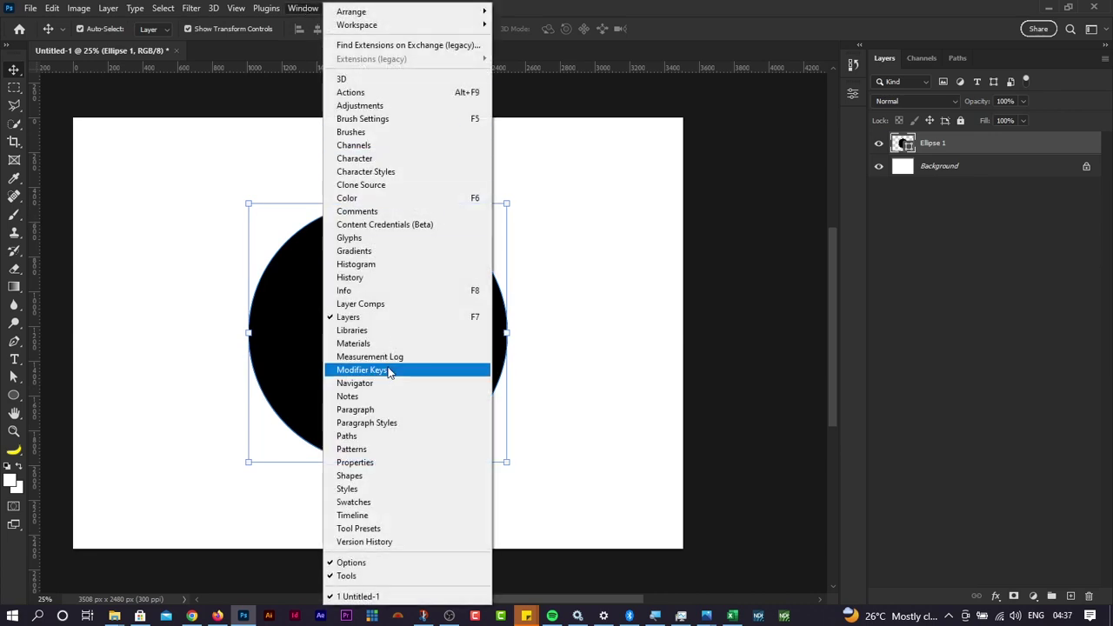
click(374, 462)
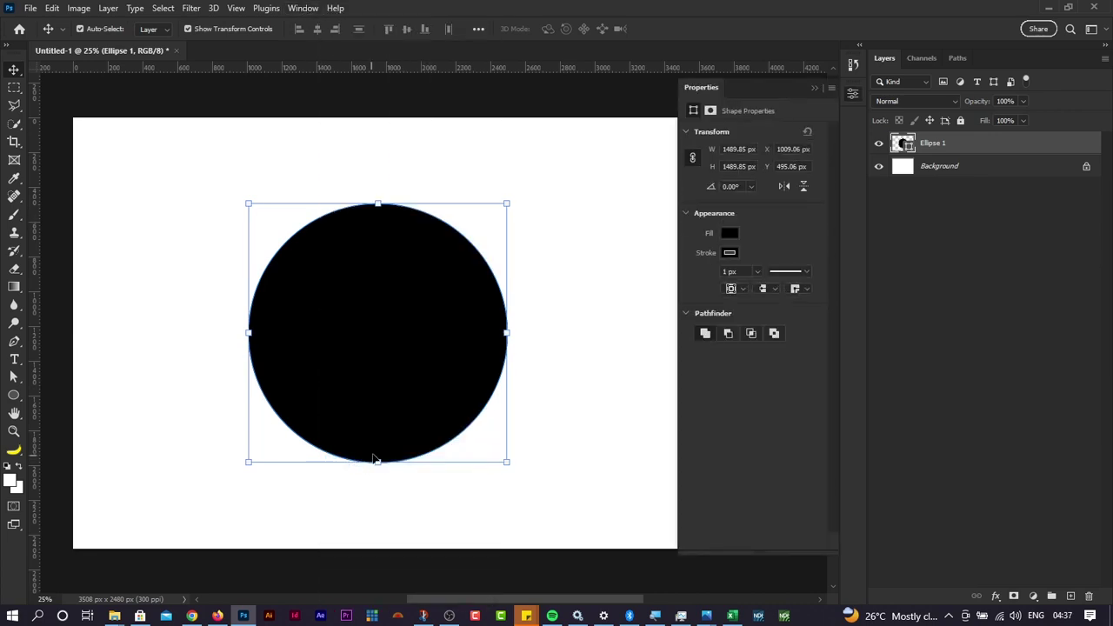
drag(675, 257, 627, 267)
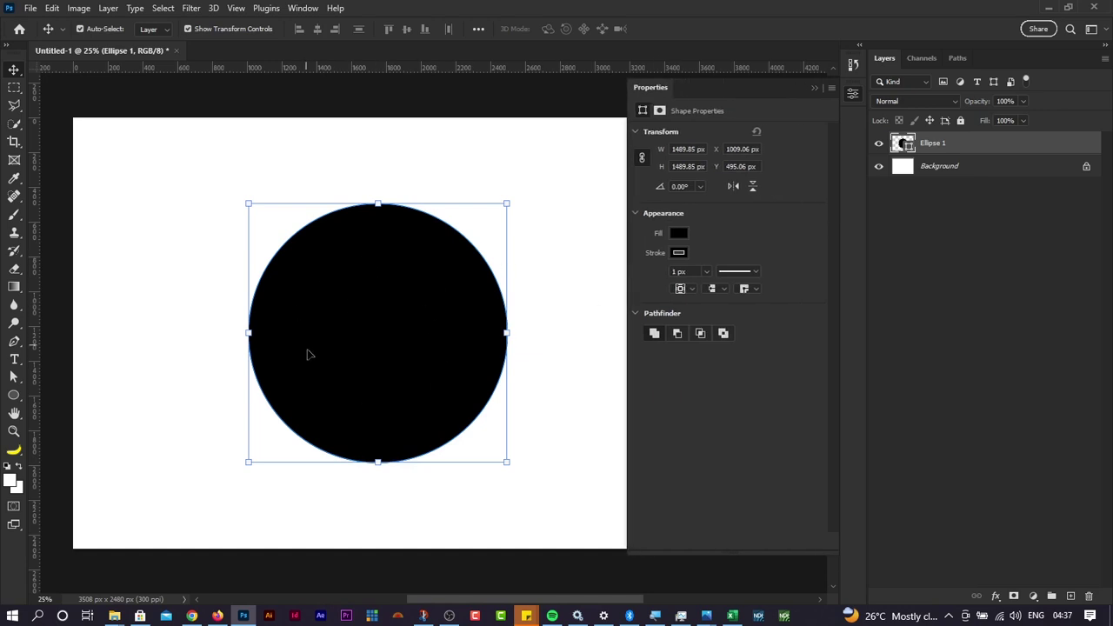
Step: Change the circle's fill to the dark blue-violet color 270081 and return to the Move tool
double_click(908, 147)
mouse_move(726, 128)
mouse_down()
mouse_move(712, 140)
mouse_move(727, 126)
mouse_up()
mouse_move(736, 219)
mouse_down()
mouse_move(735, 194)
mouse_move(719, 235)
mouse_up()
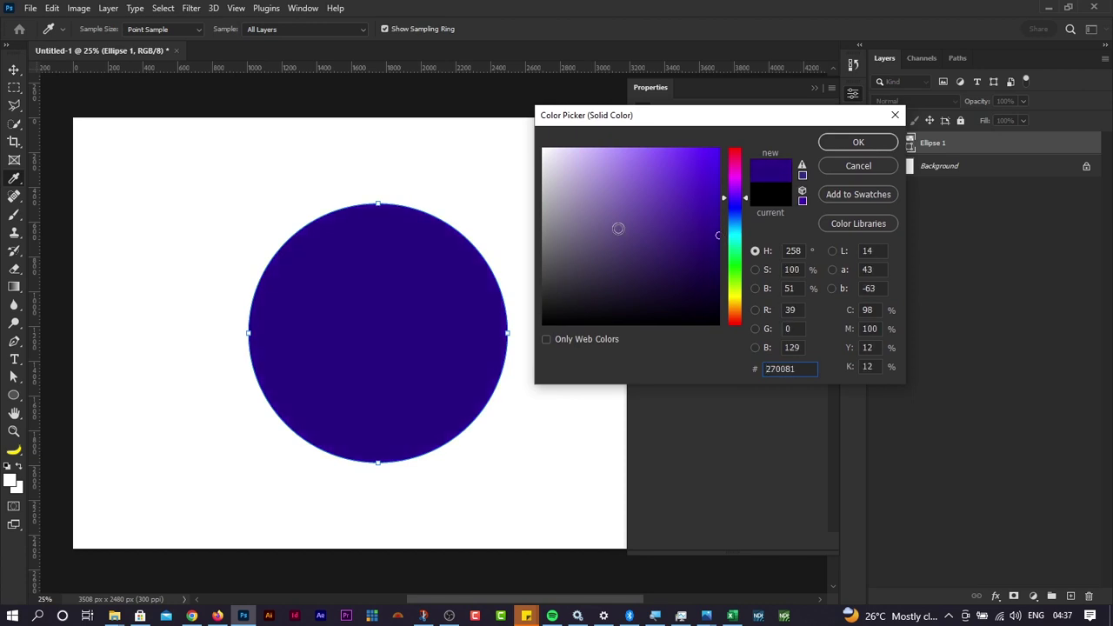
click(851, 143)
key(v)
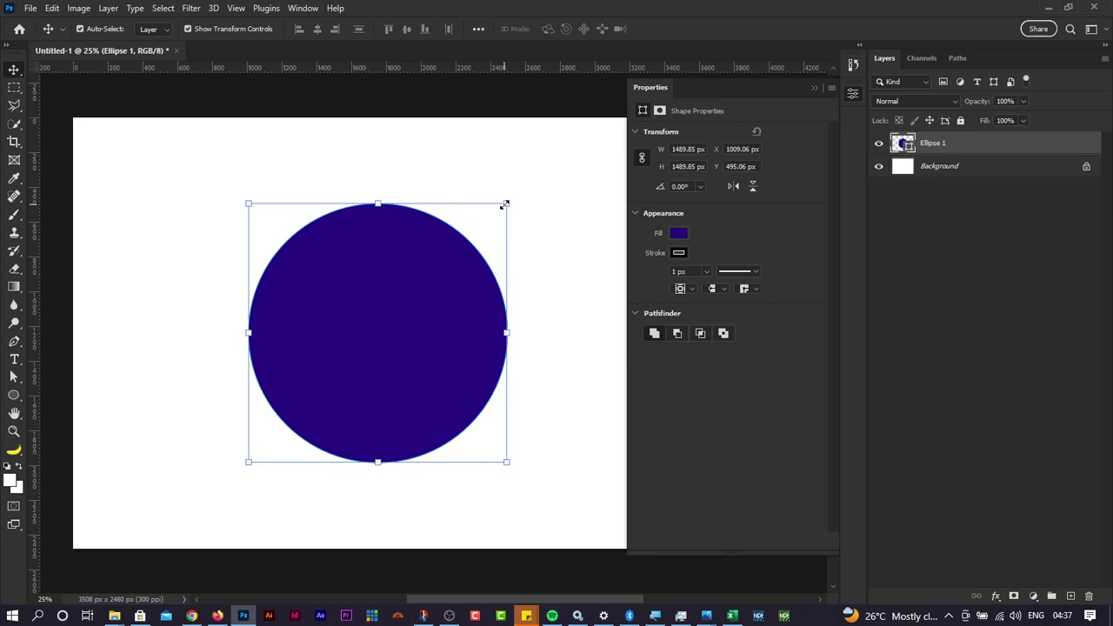
Step: Enlarge the circle to about 1798 × 1754 px, move it to about X 786, Y 304 px, and apply the transform
drag(506, 202, 558, 159)
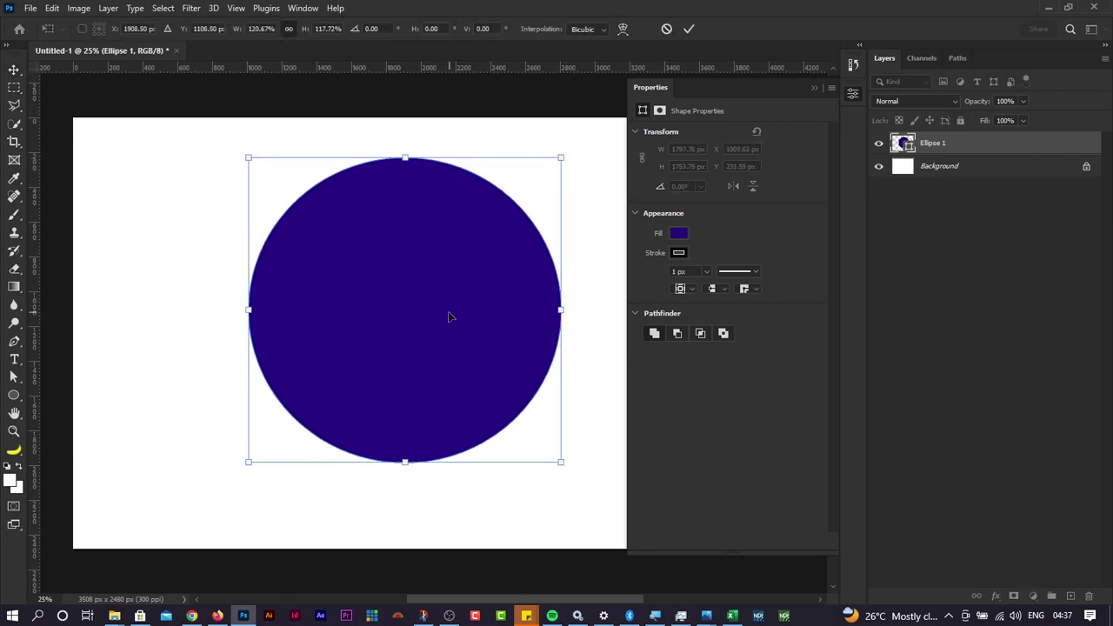
drag(450, 319, 411, 330)
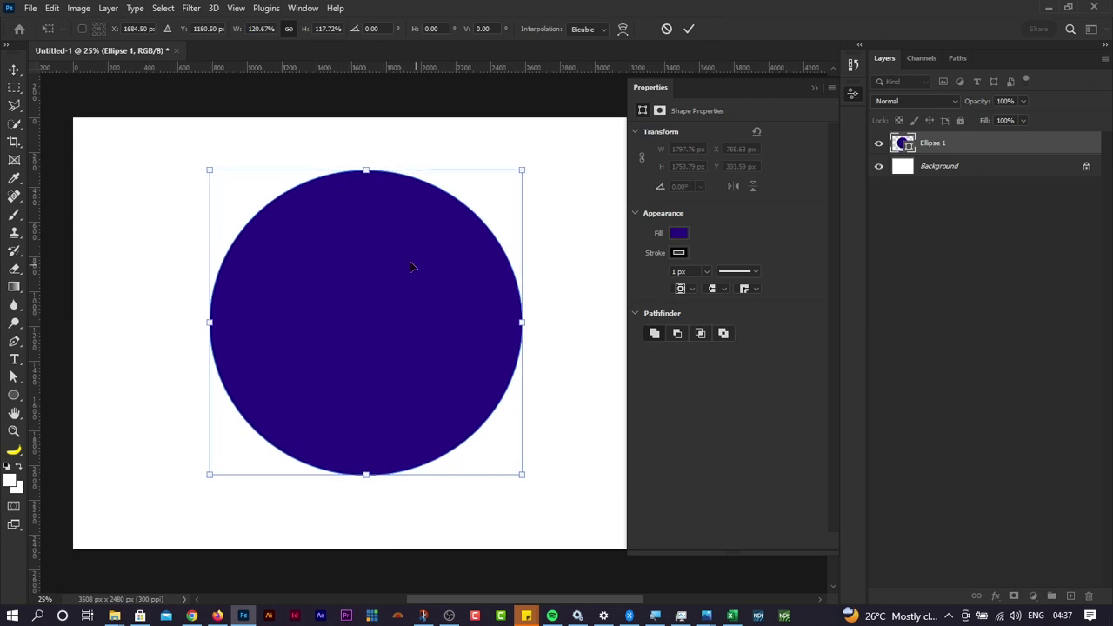
click(688, 30)
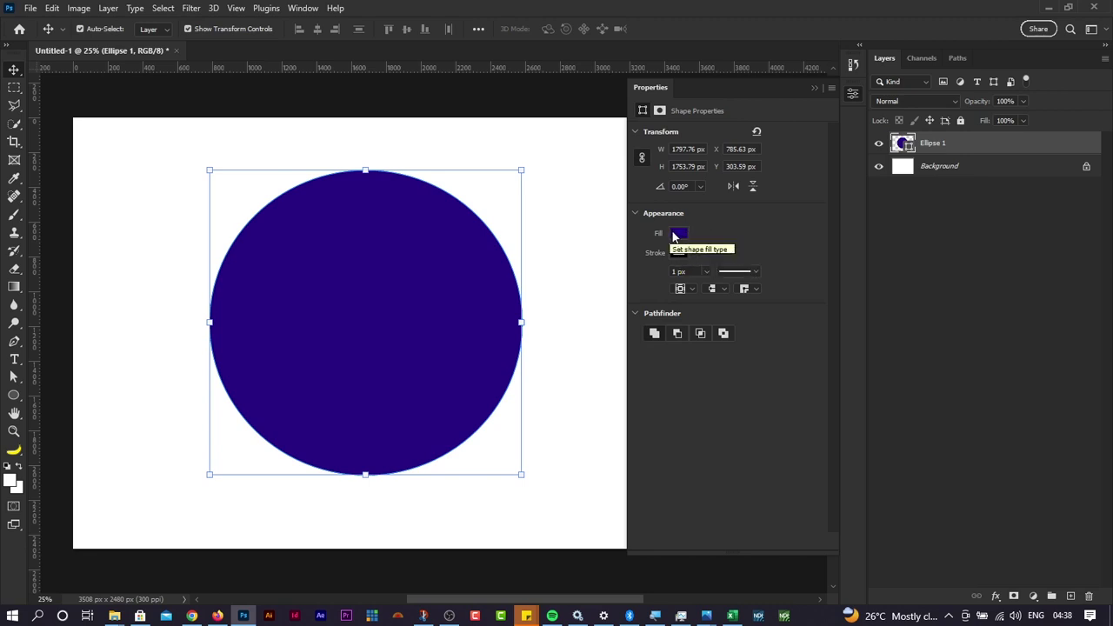
Step: Remove the circle's fill with No Color and switch it back to Solid Color
click(678, 235)
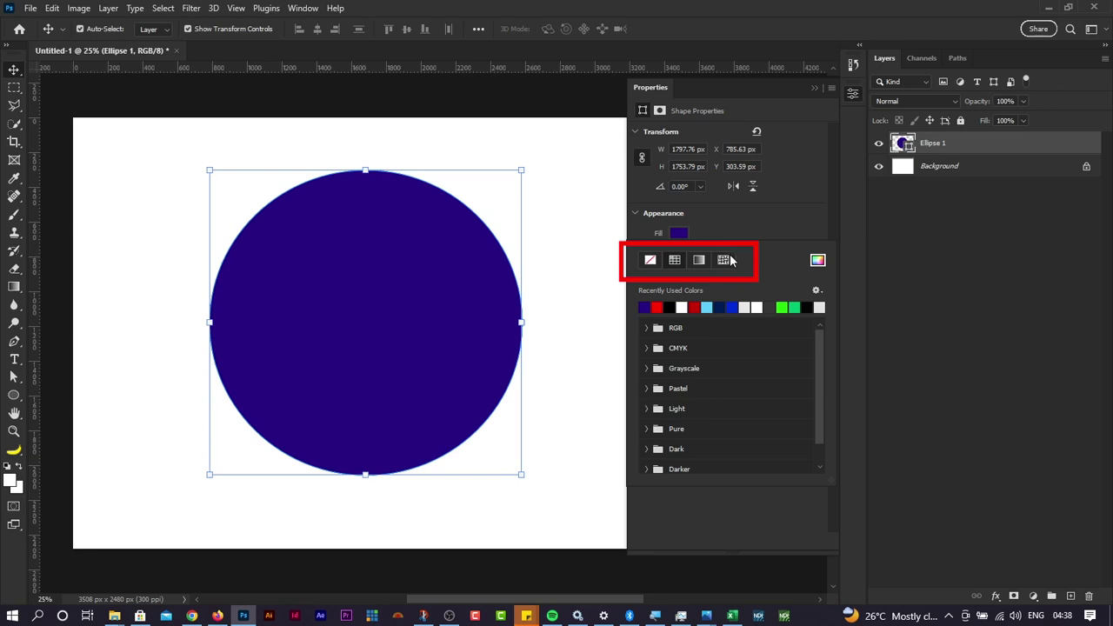
click(650, 261)
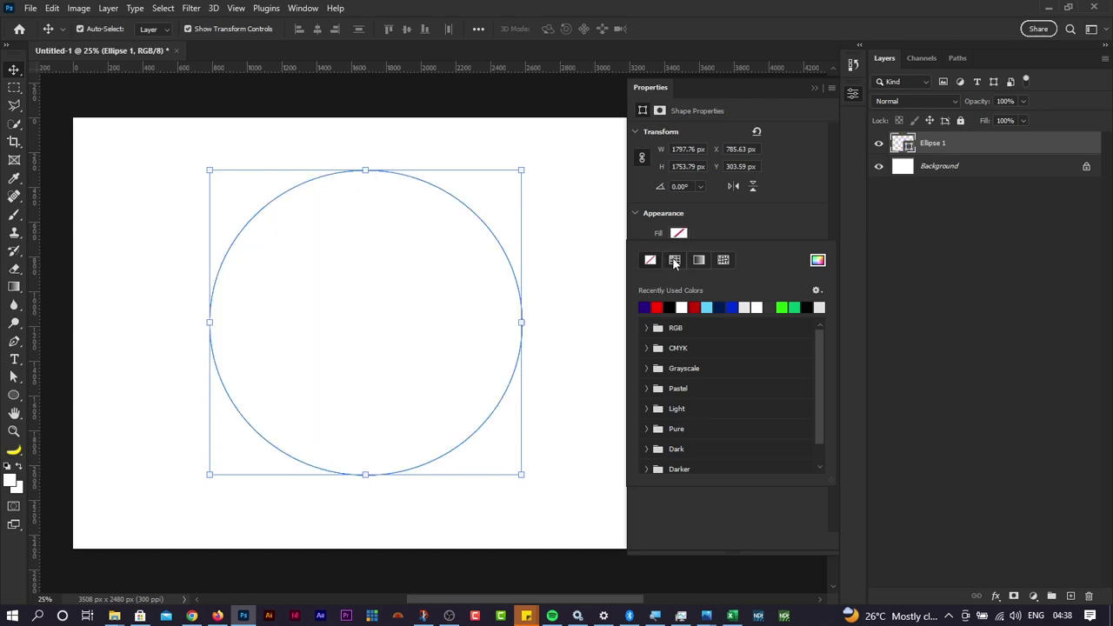
click(675, 261)
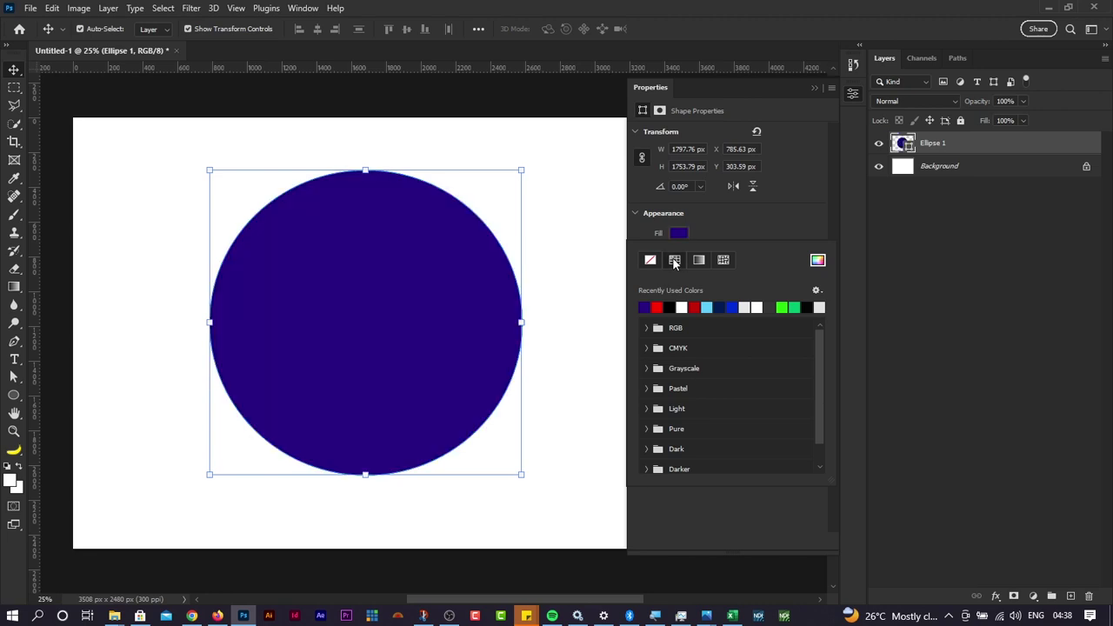
Step: Try several recently used solid colors on the circle, ending with bright green, and switch its fill to the black-to-white linear gradient
click(730, 307)
click(755, 306)
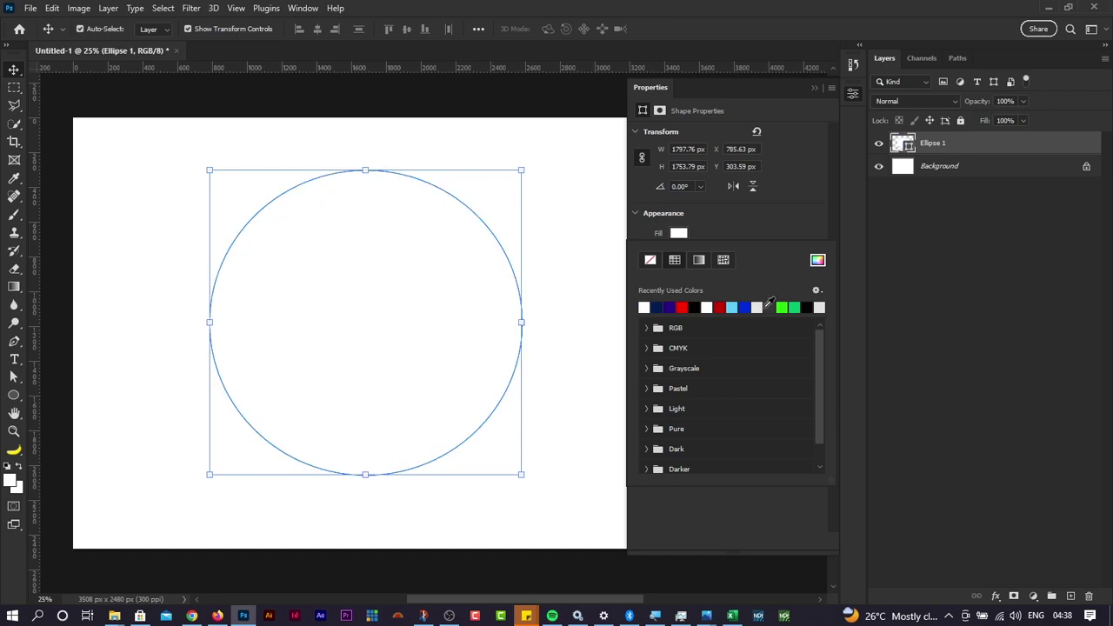
click(770, 306)
click(787, 306)
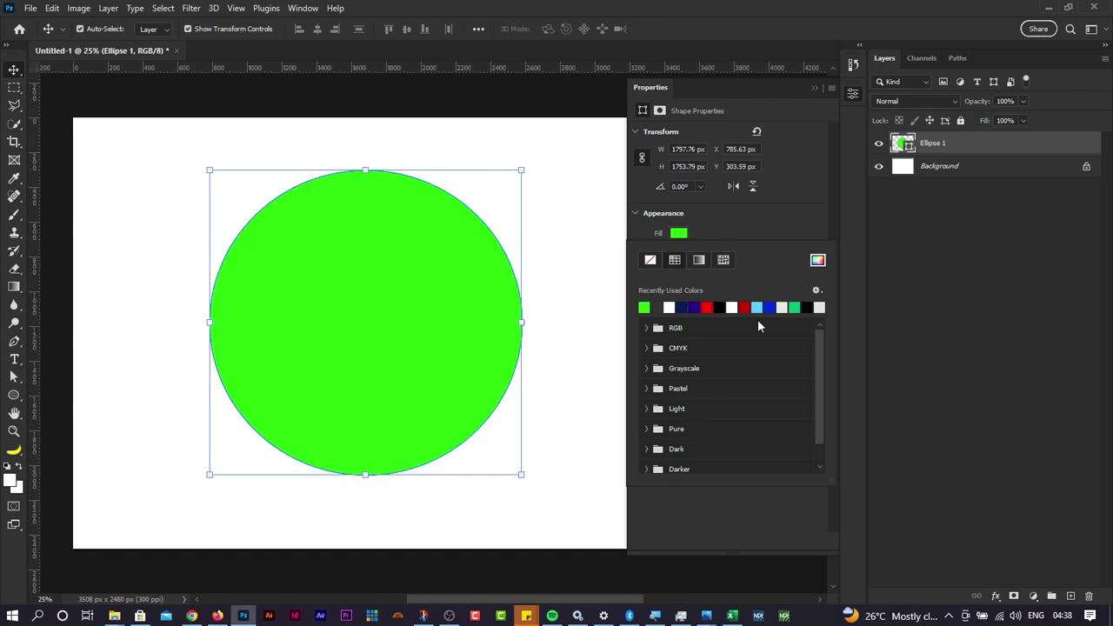
click(697, 259)
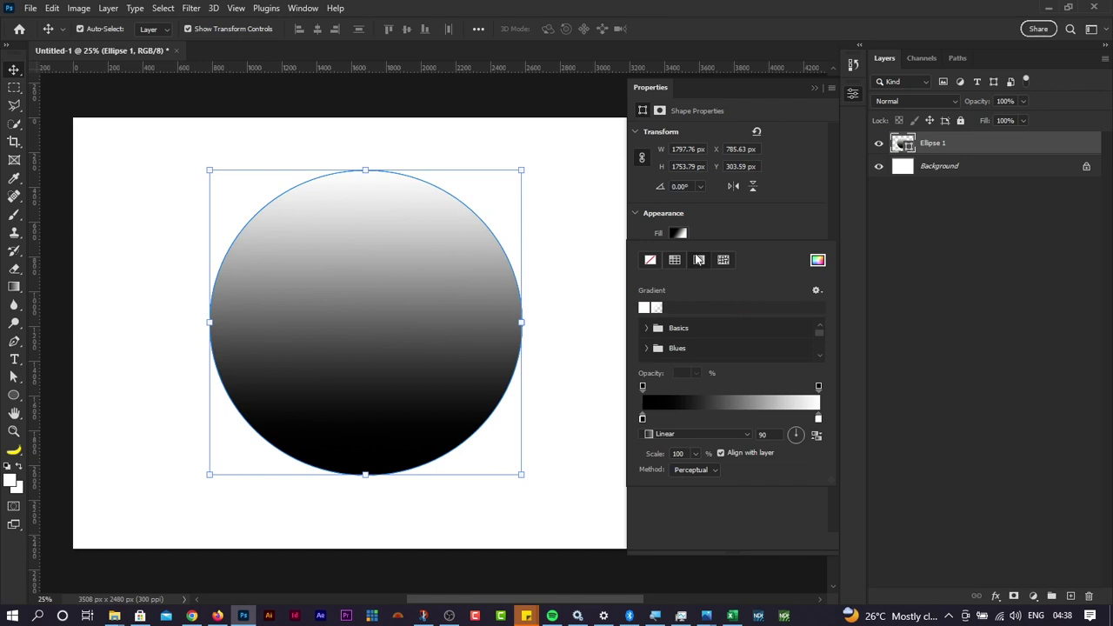
Step: Switch to the browser, browse the example gradients on coolors.co/gradients, and return to Photoshop
key(alt+Tab)
key(alt+Tab)
key(alt+Tab)
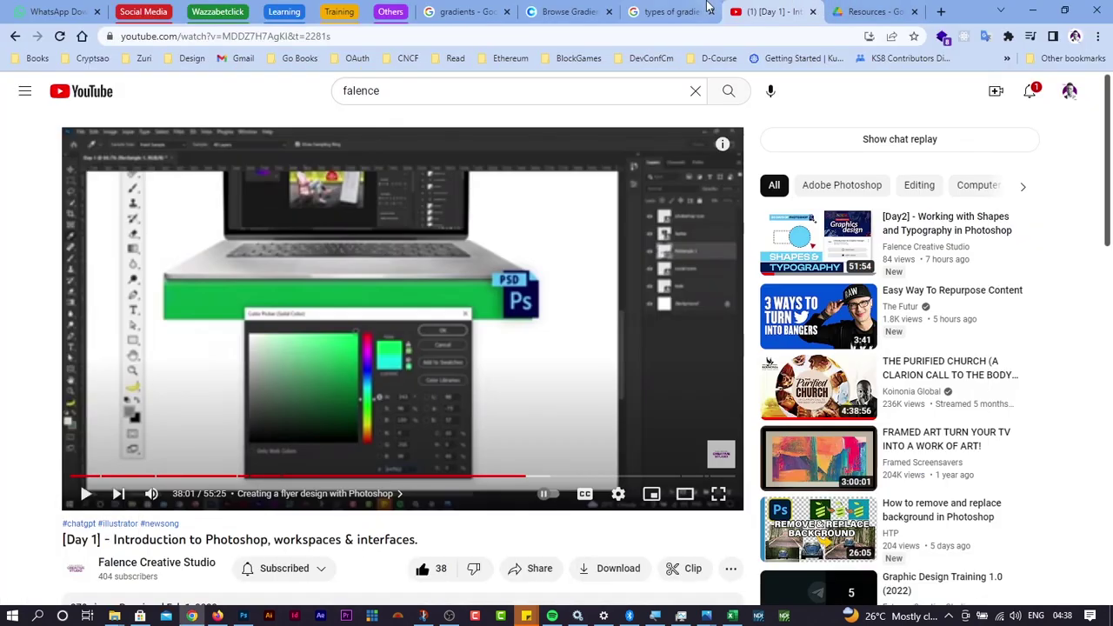
click(574, 12)
scroll(615, 341, down, 3)
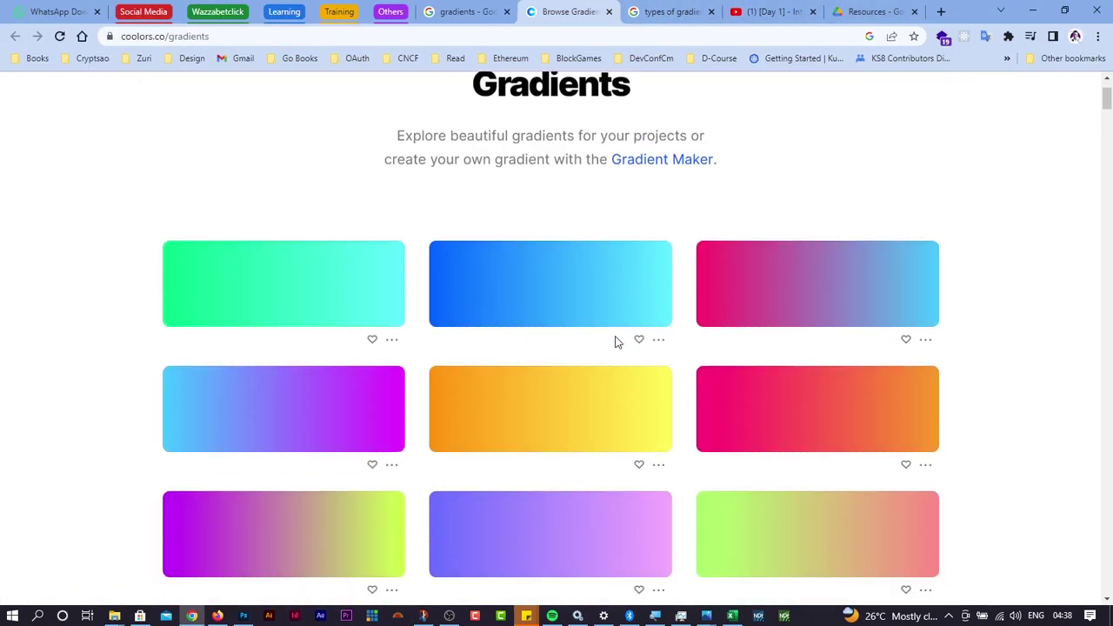
scroll(615, 342, down, 3)
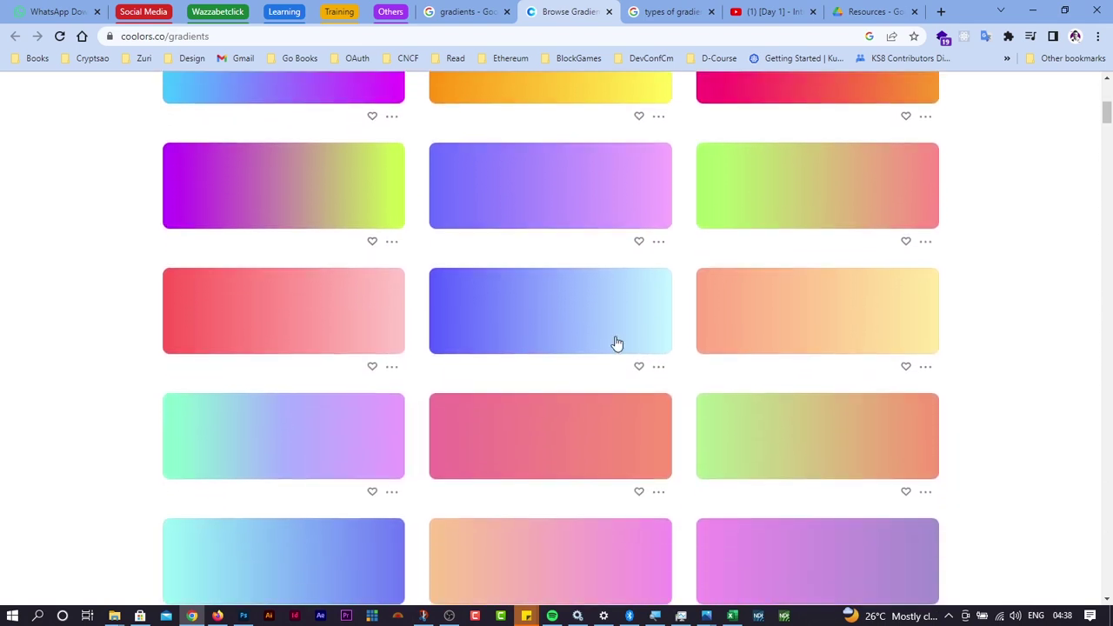
key(alt+Tab)
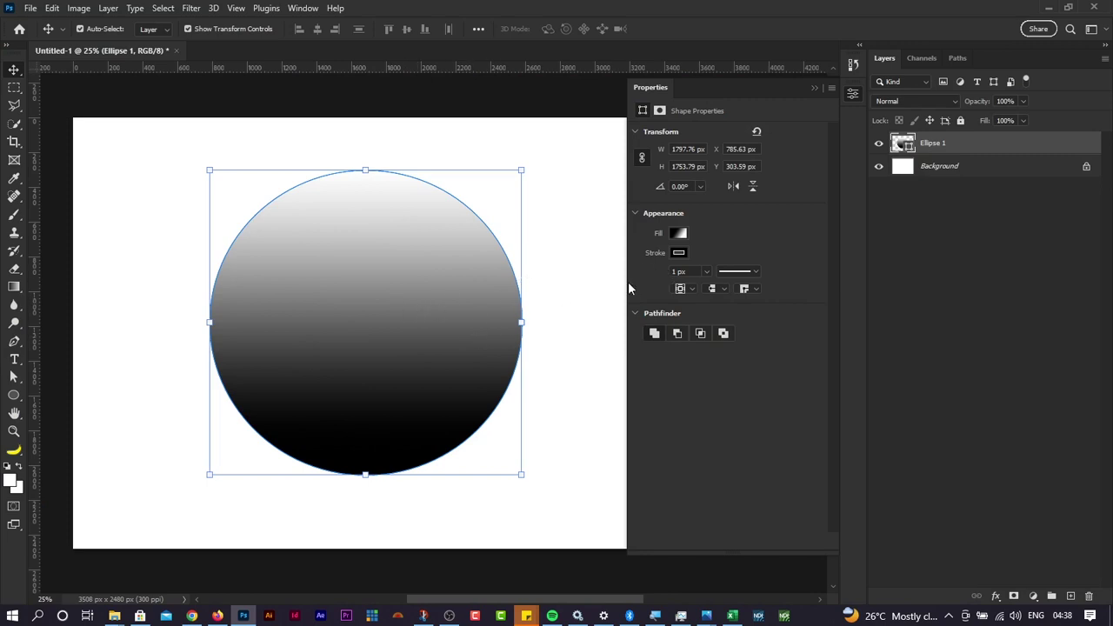
Step: Reopen the circle's fill options, remove the fill with No Color, and change it to Solid Color
click(679, 233)
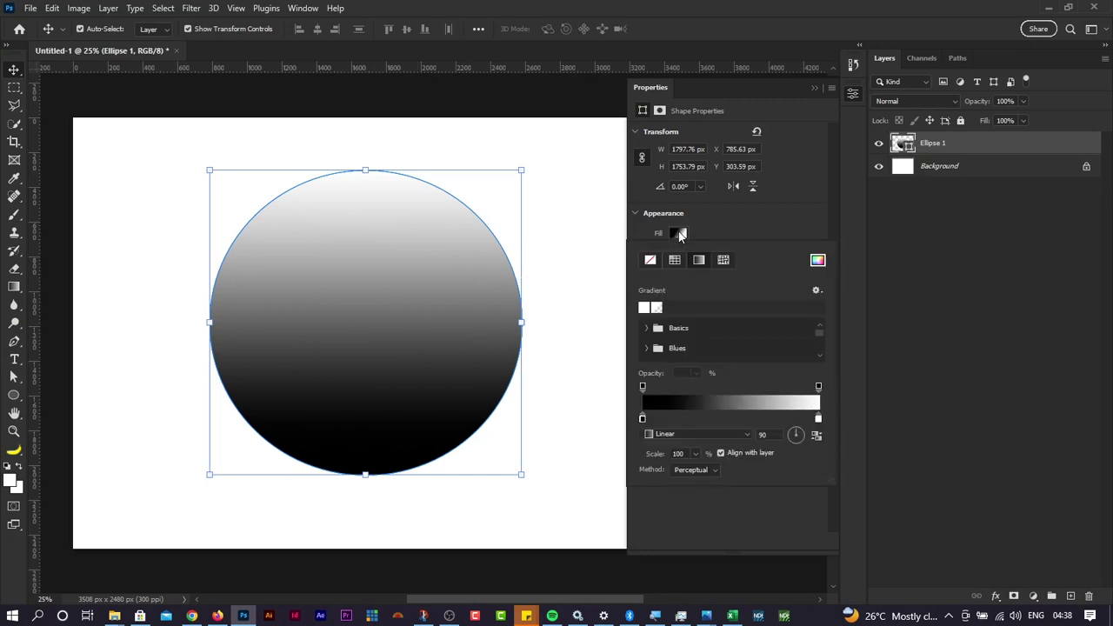
click(680, 234)
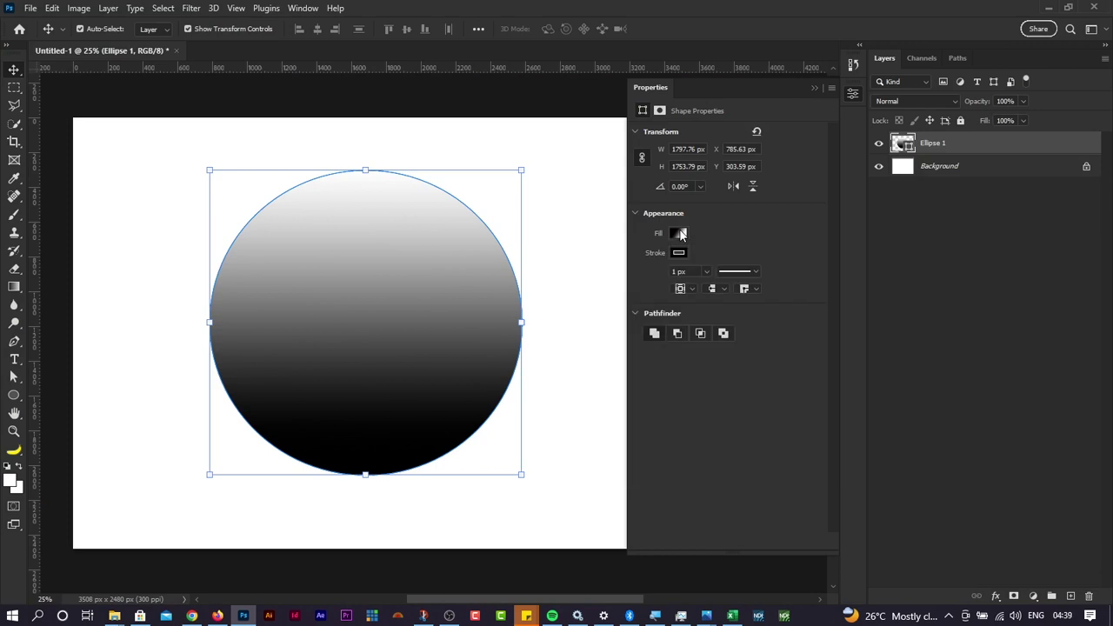
click(680, 234)
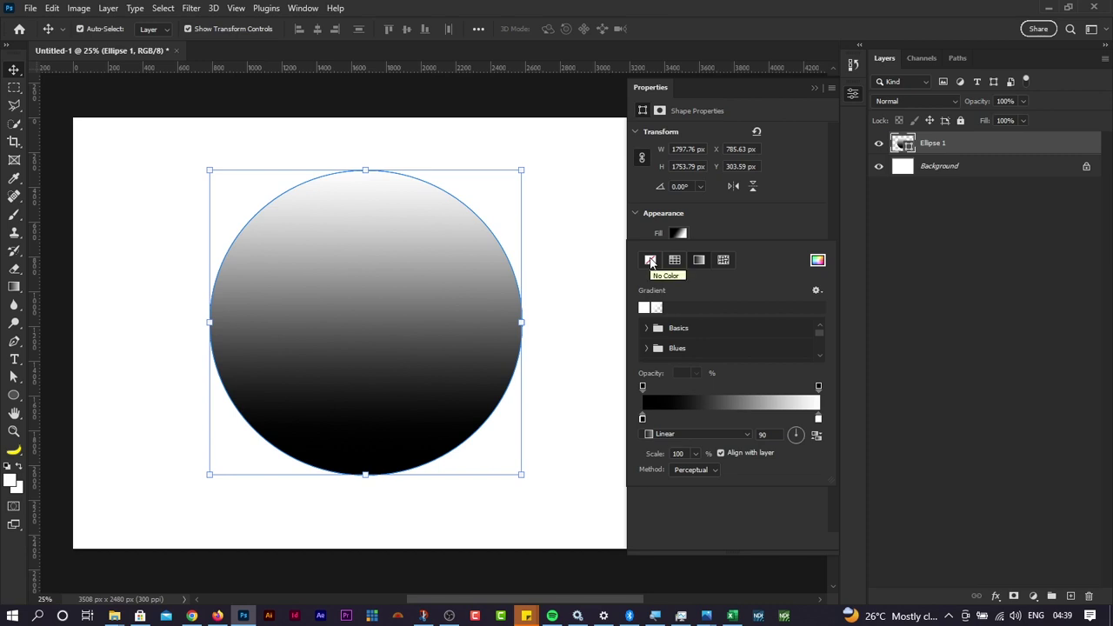
click(651, 261)
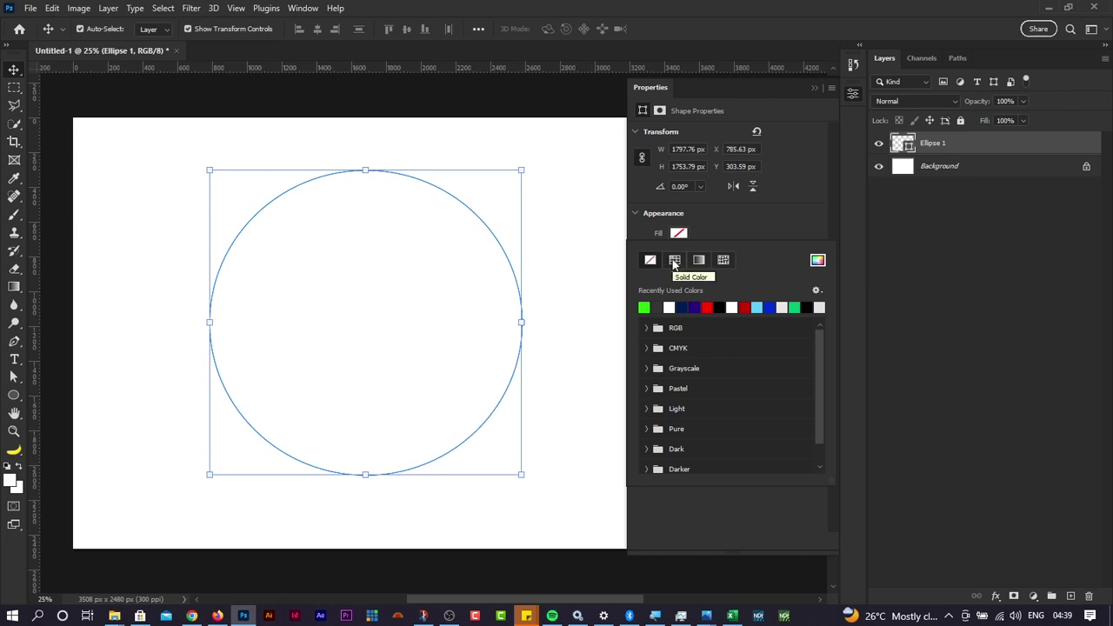
click(675, 262)
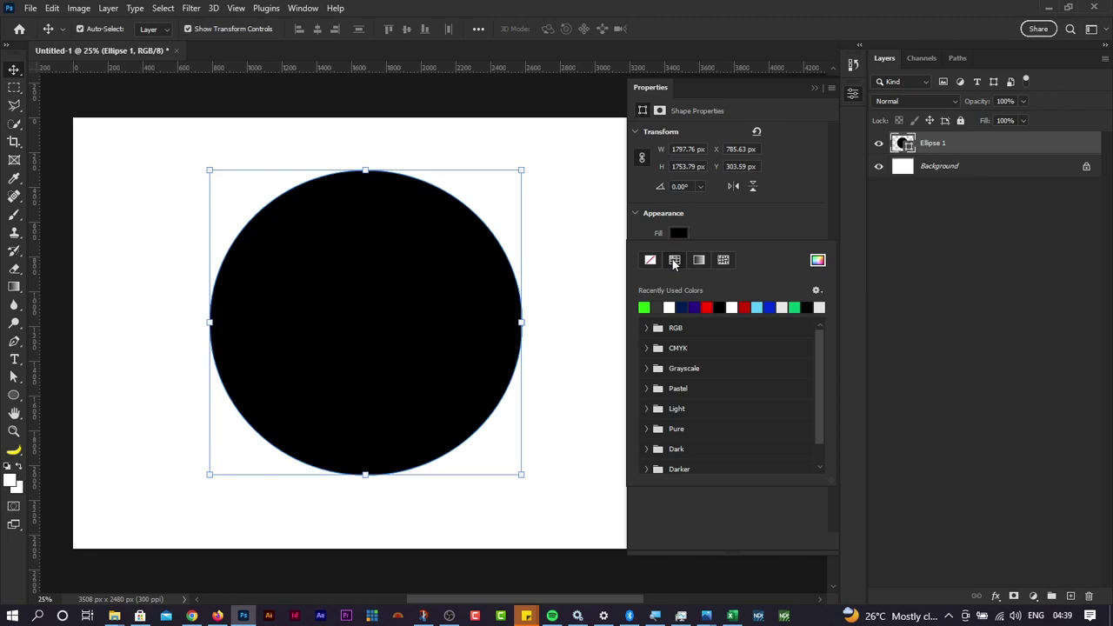
Step: Try recently used swatches on the circle, from bright green through dark blue, violet and white, ending with dark red
click(644, 305)
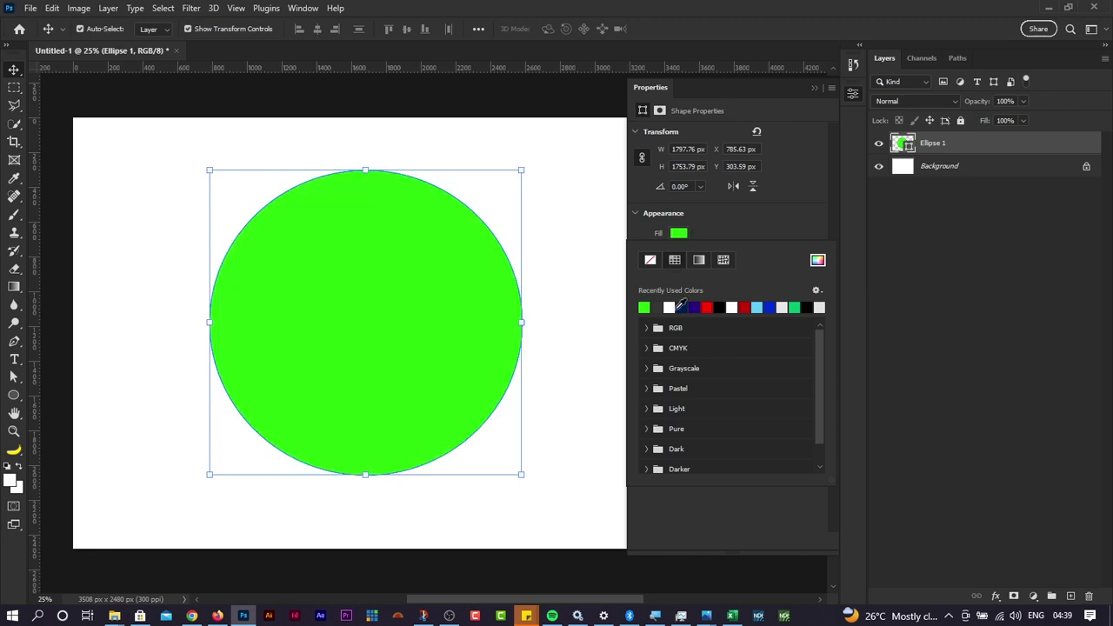
click(681, 306)
click(699, 306)
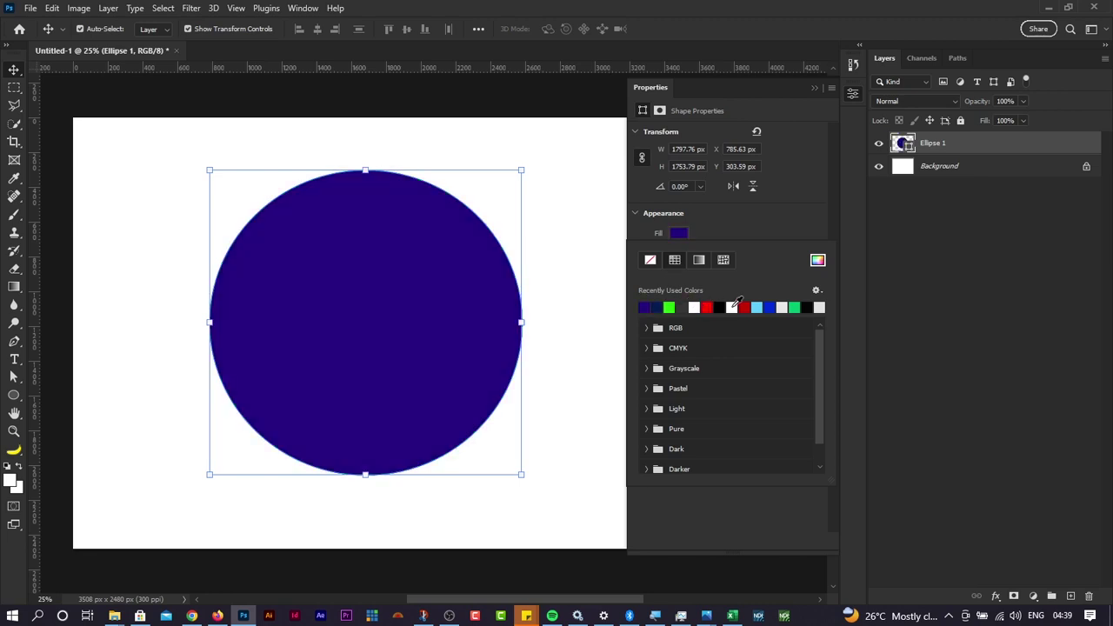
click(733, 306)
click(746, 305)
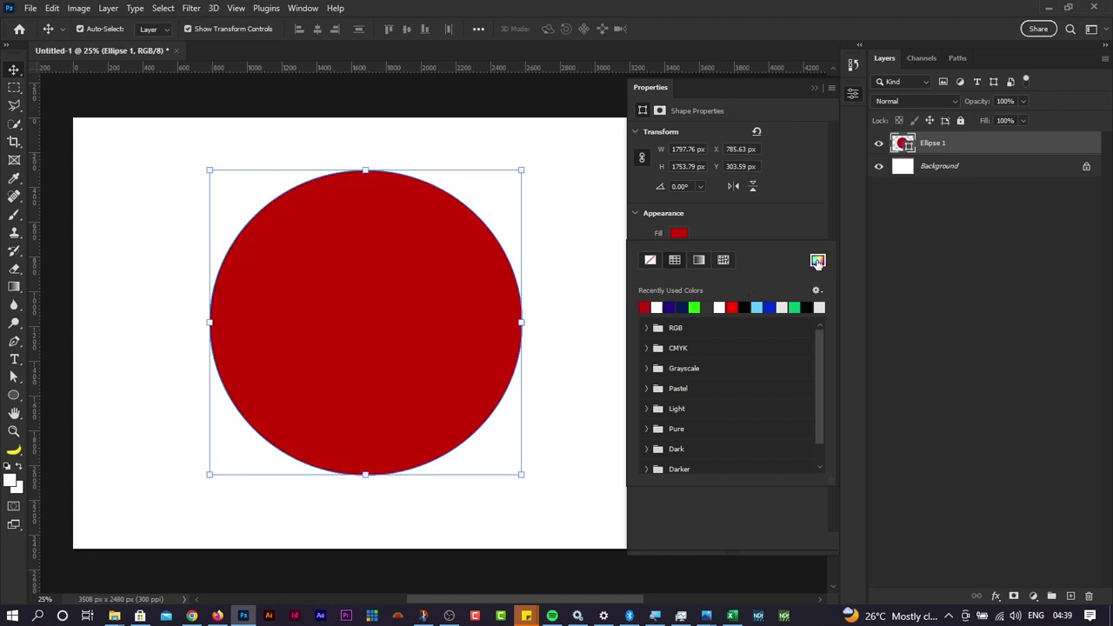
Step: Pick the custom dark teal color 005969 as the circle's solid fill and accept it
click(817, 263)
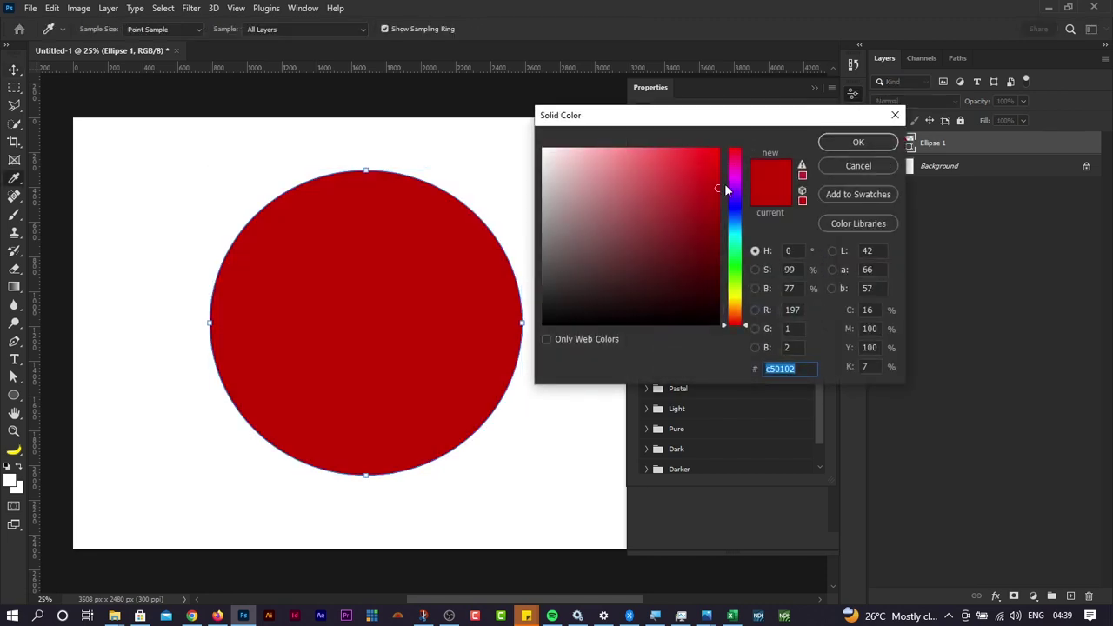
drag(726, 184, 731, 232)
click(713, 242)
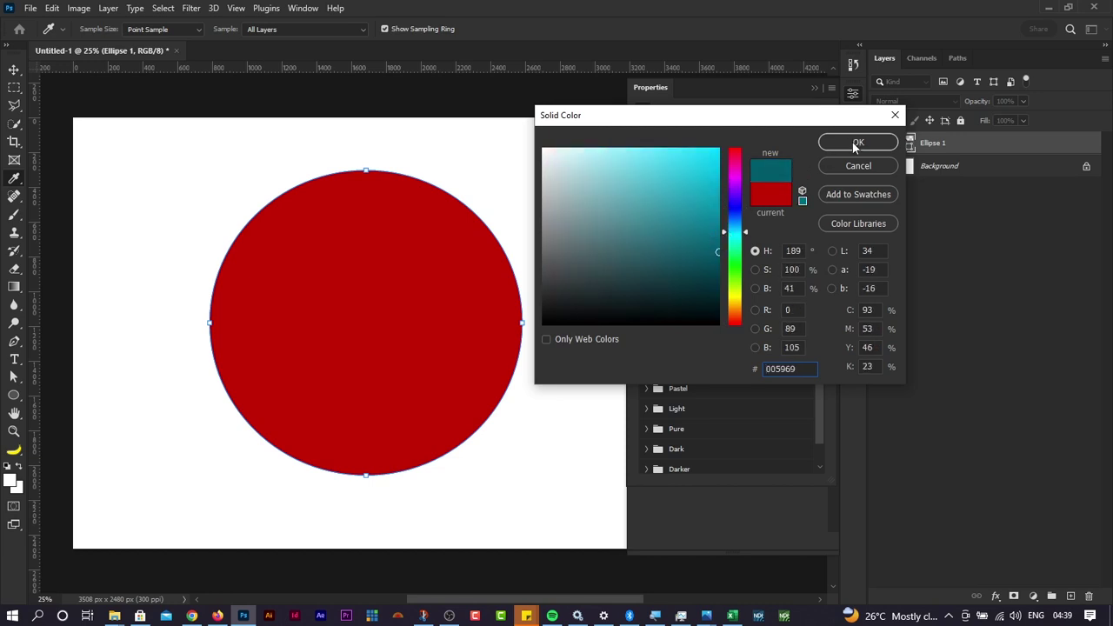
click(854, 142)
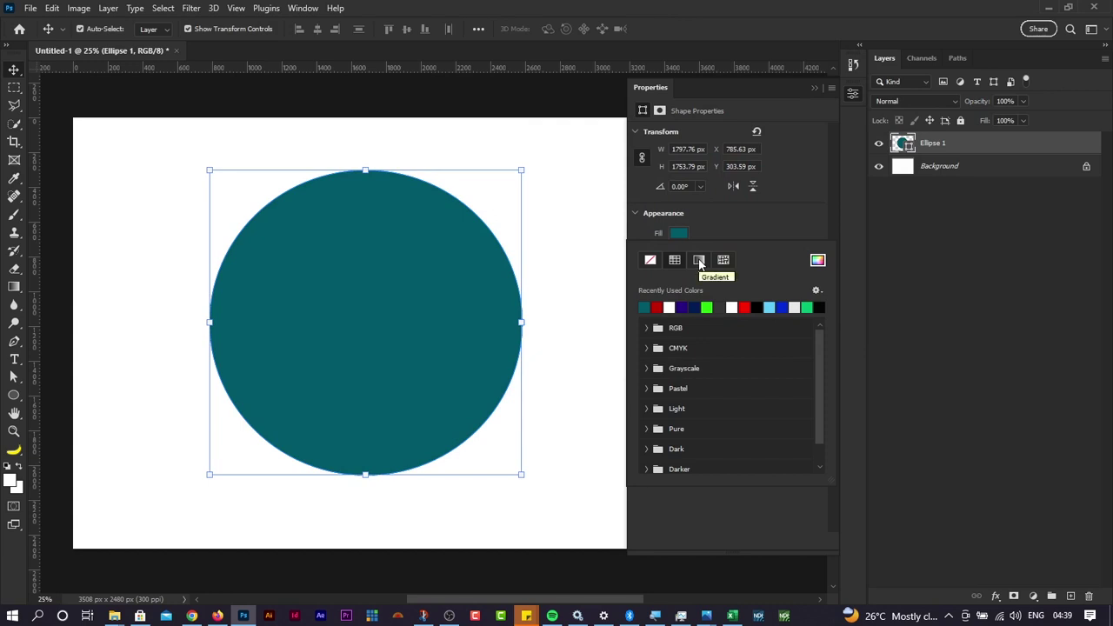
Step: Compare the gradient, no-color and solid fill types on the circle, ending with the black-to-white linear gradient
click(699, 261)
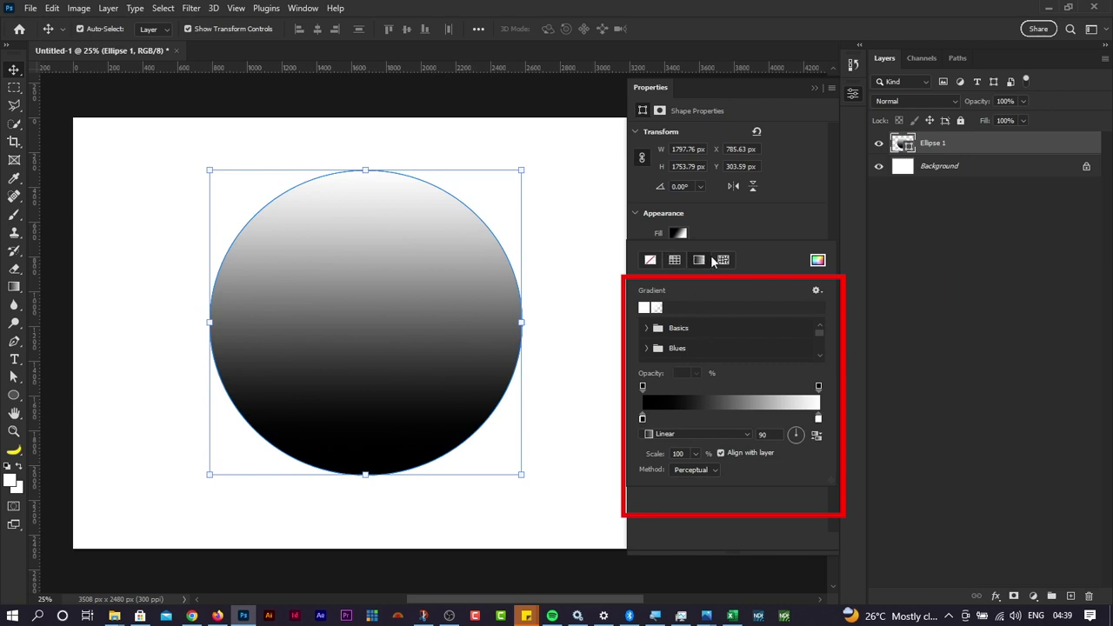
click(651, 260)
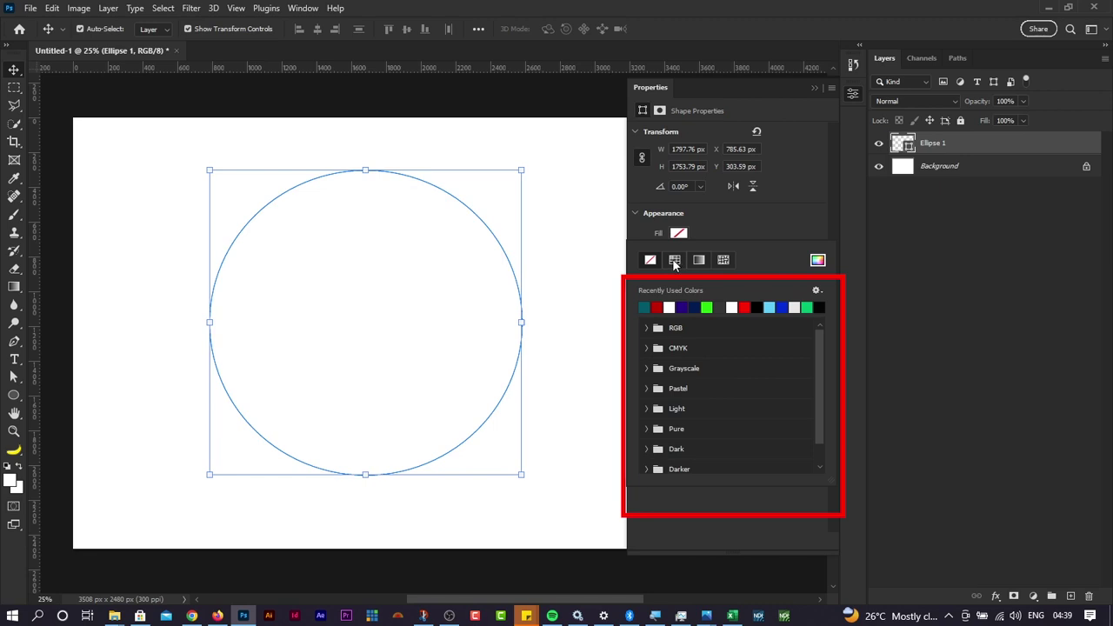
click(673, 260)
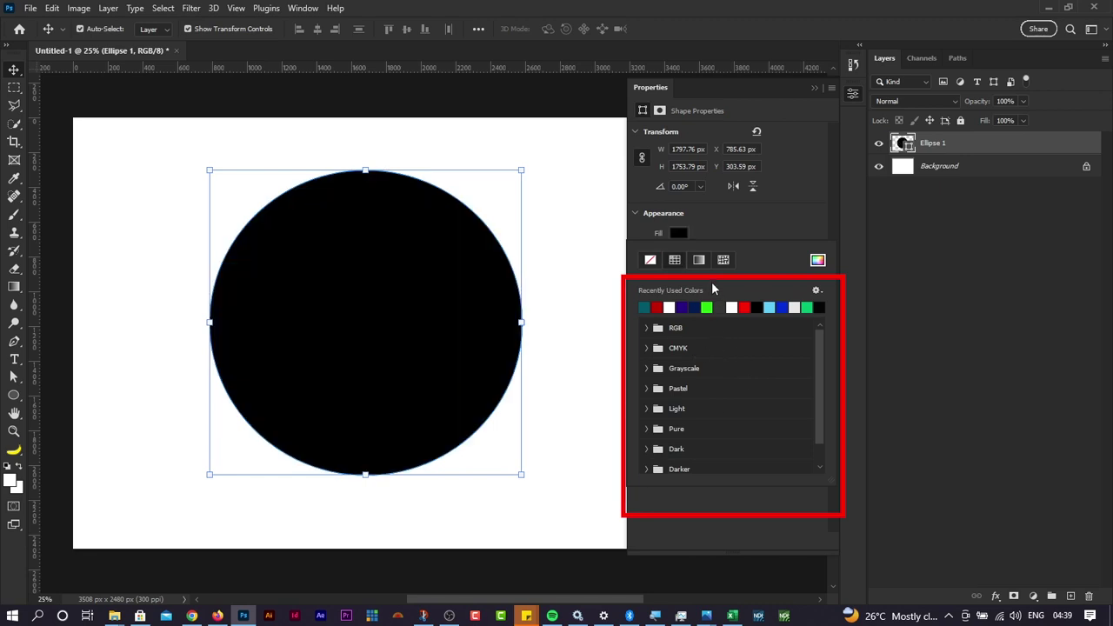
click(699, 261)
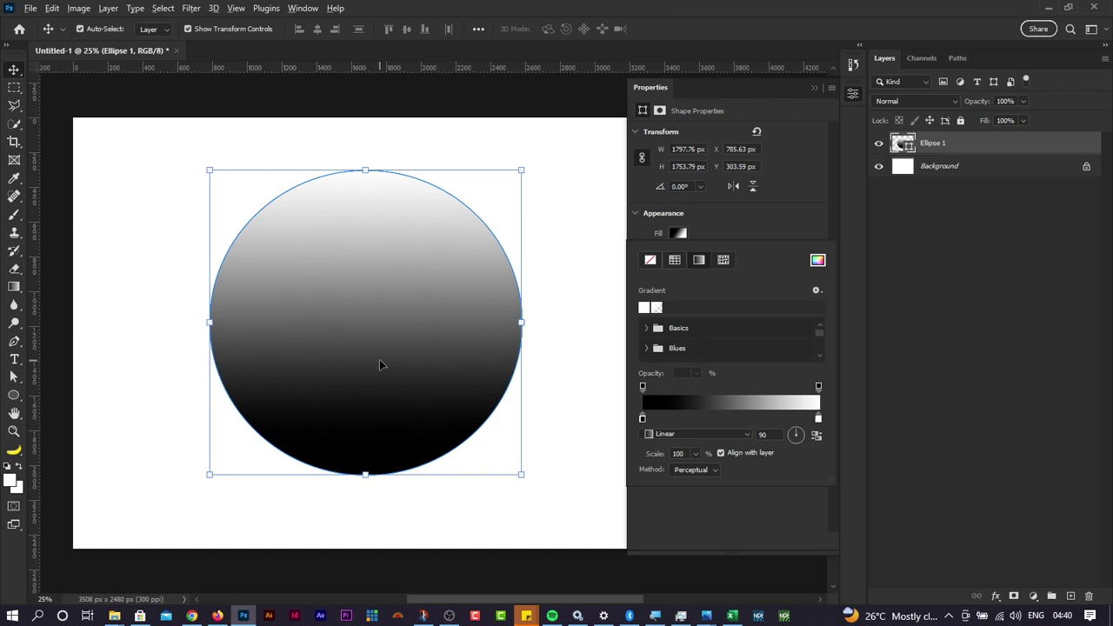
Step: Show the example gradients on the Coolors page in the browser again and return to Photoshop
key(alt+Tab)
scroll(498, 416, up, 1)
scroll(498, 417, down, 1)
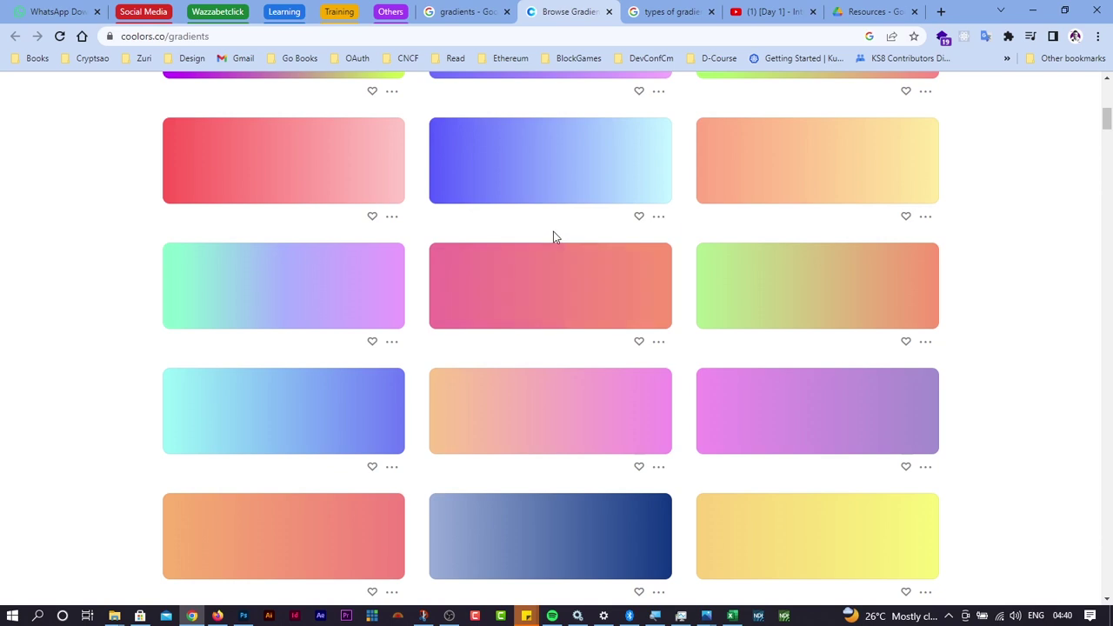
key(alt+Tab)
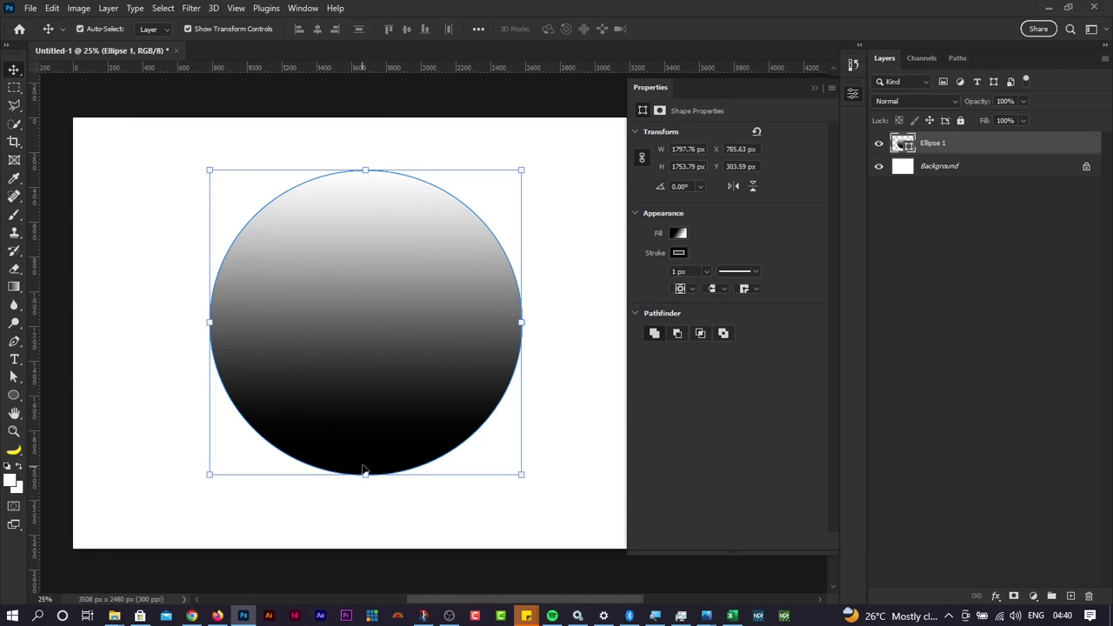
Step: Reopen the circle's gradient fill options and expand the Basics and Blues preset groups
click(679, 235)
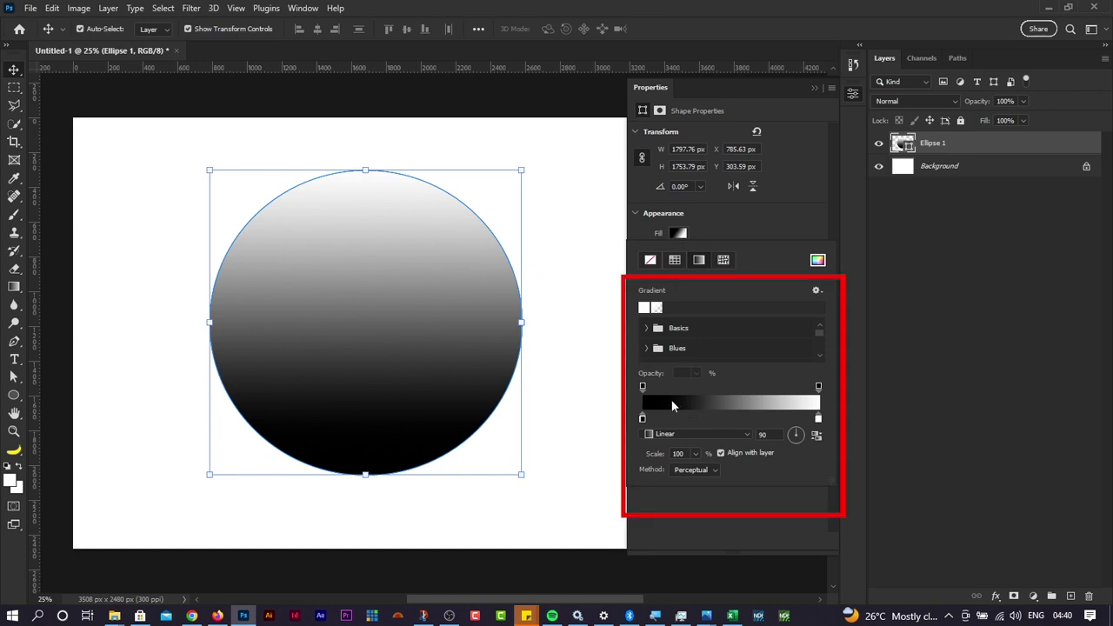
click(646, 330)
scroll(704, 345, down, 2)
scroll(704, 345, up, 1)
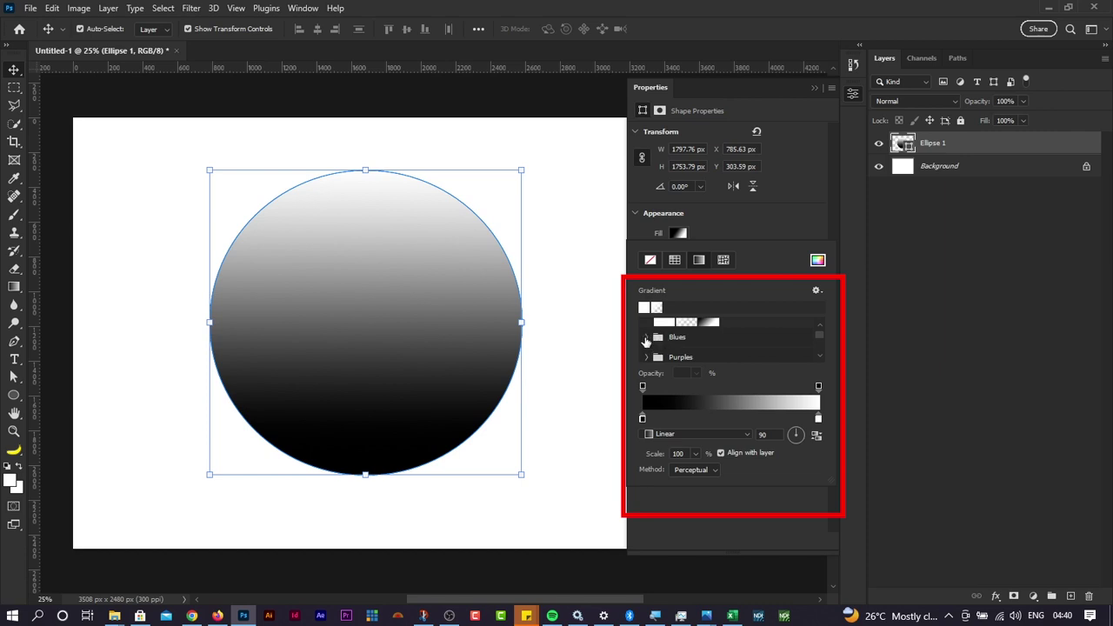
click(646, 338)
scroll(675, 346, down, 1)
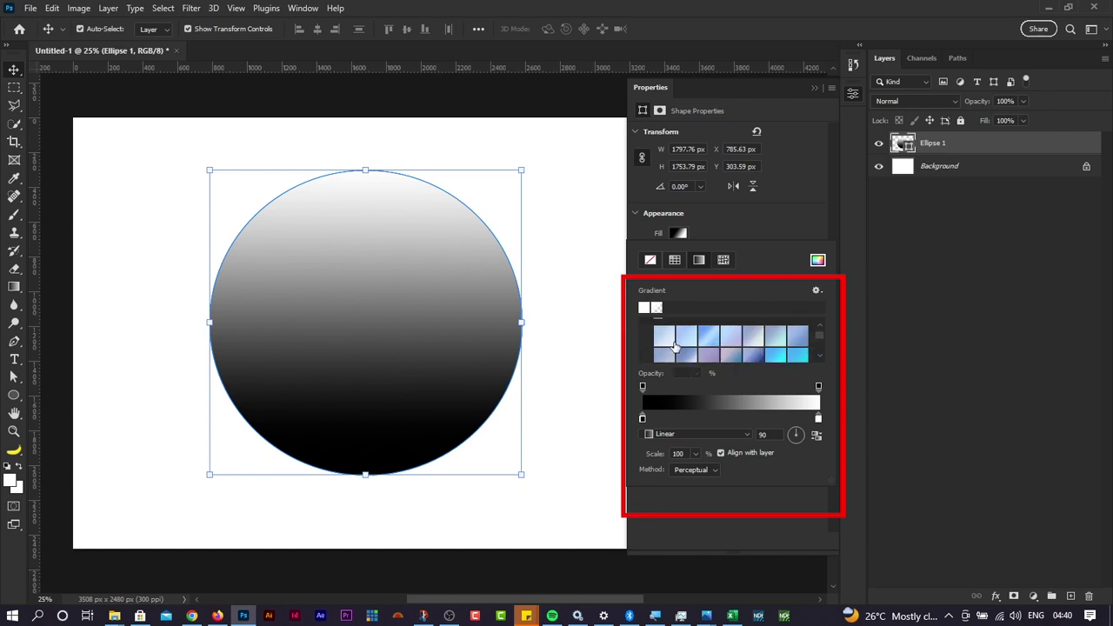
scroll(675, 346, down, 1)
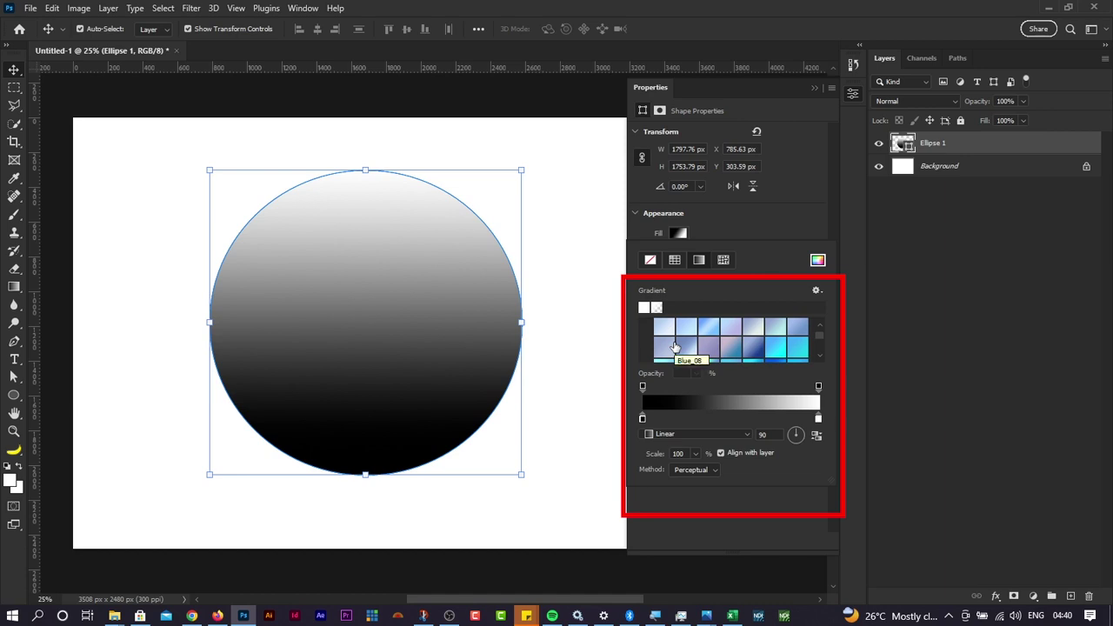
Step: Try several Blues gradient presets on the circle, ending with the light-to-dark blue one, and look through the further preset groups
click(685, 348)
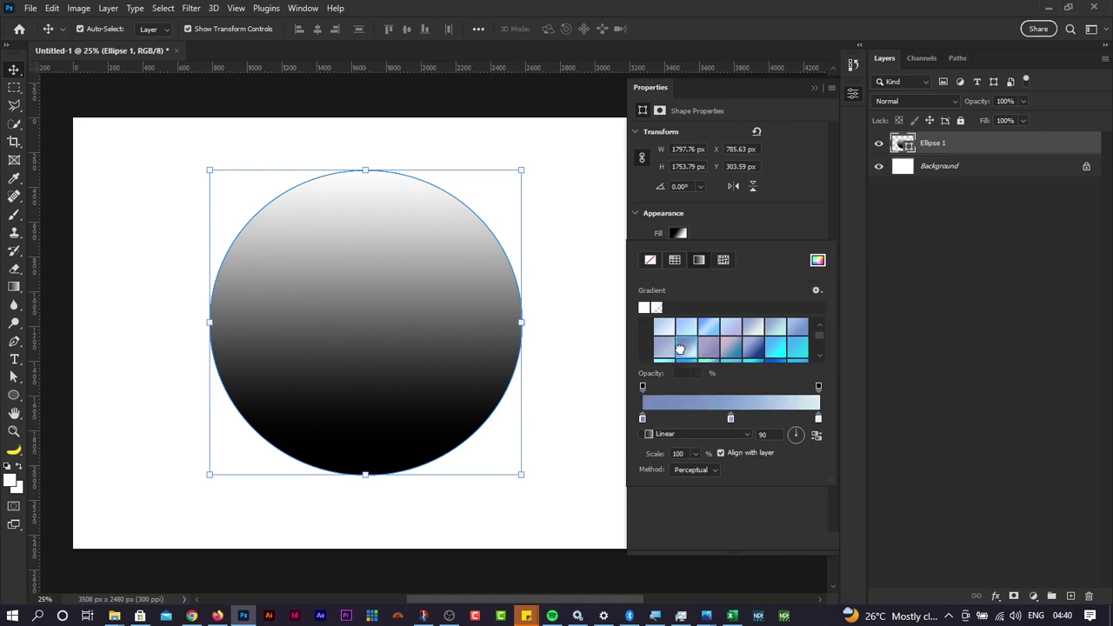
click(733, 352)
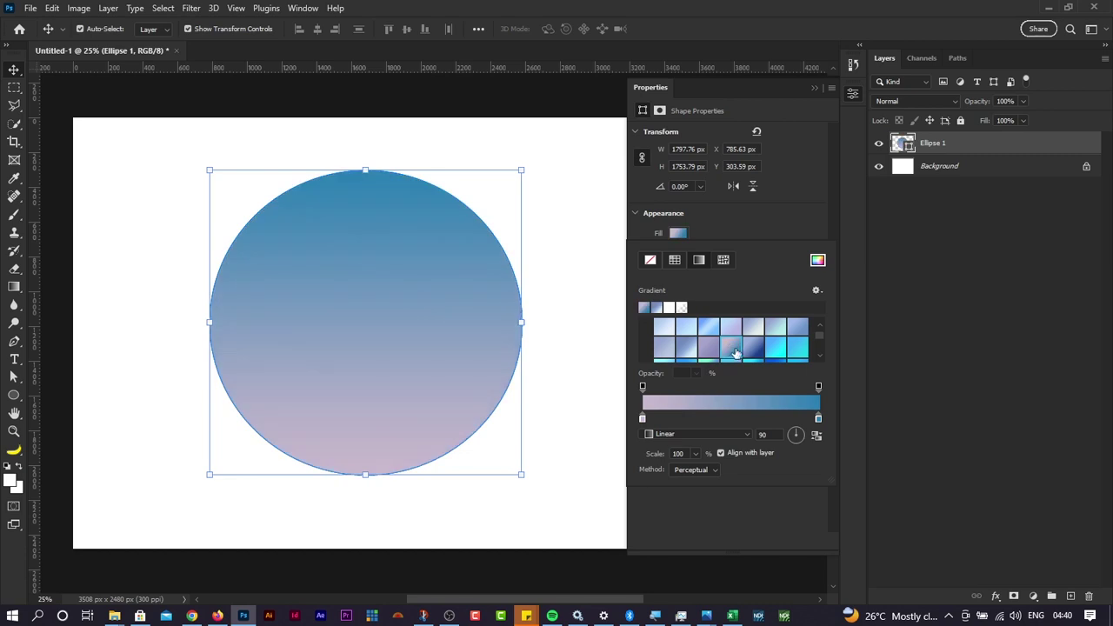
click(755, 352)
click(777, 347)
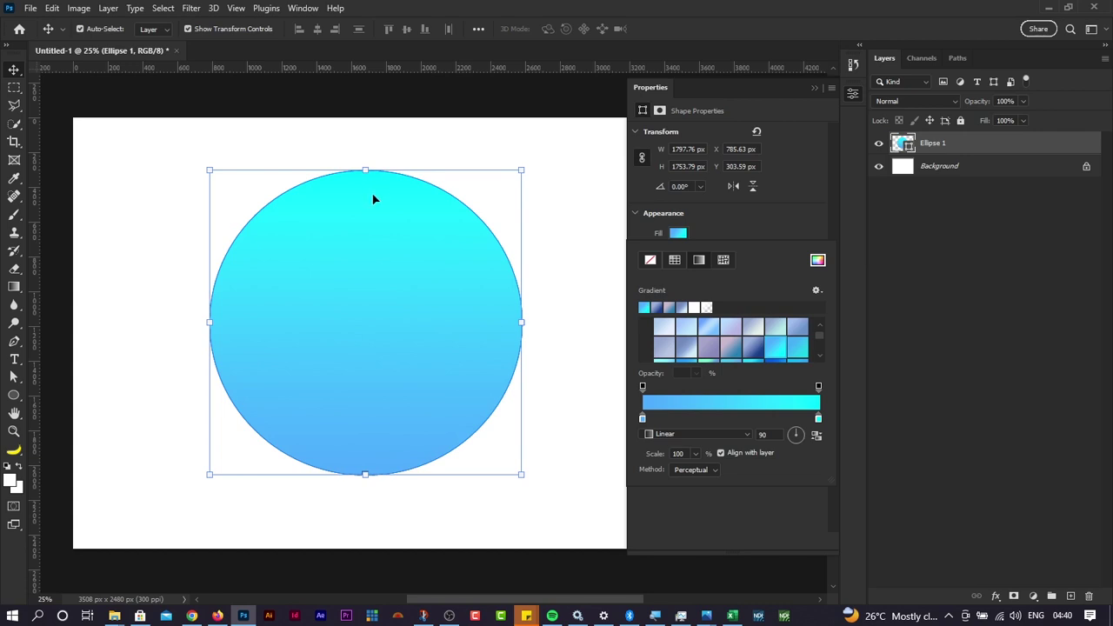
click(753, 348)
scroll(696, 348, down, 5)
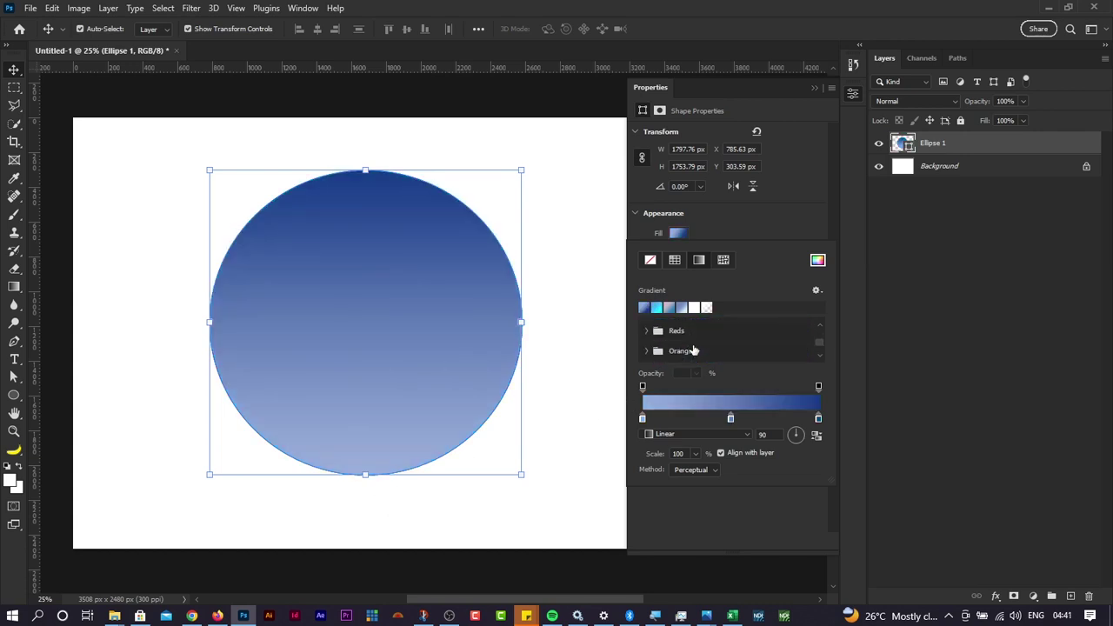
Step: Expand the Reds gradient presets and try several on the circle, ending with the purple-to-magenta one
click(647, 321)
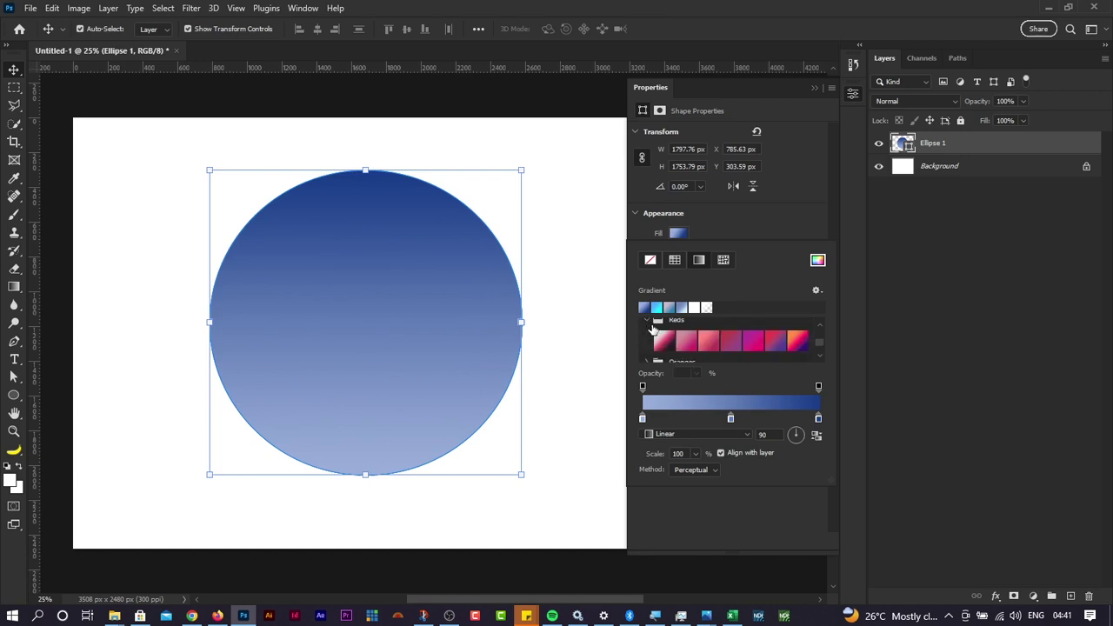
click(665, 342)
click(708, 342)
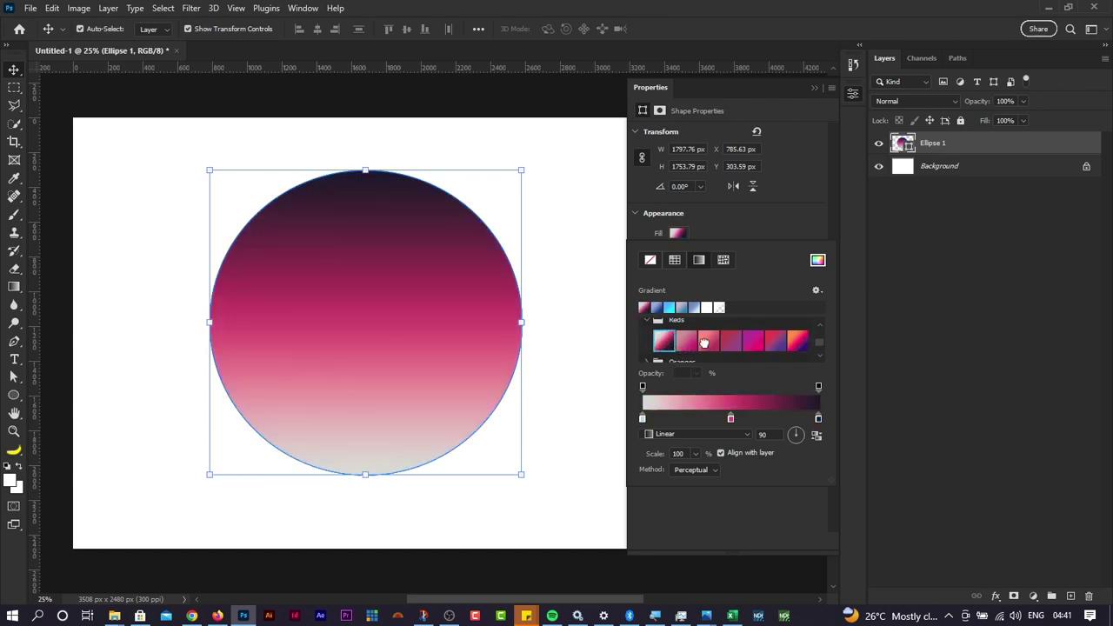
click(755, 345)
Step: Try several Oranges gradient presets on the circle, ending with Orange_06, and return to the Basics preset group
scroll(746, 347, down, 3)
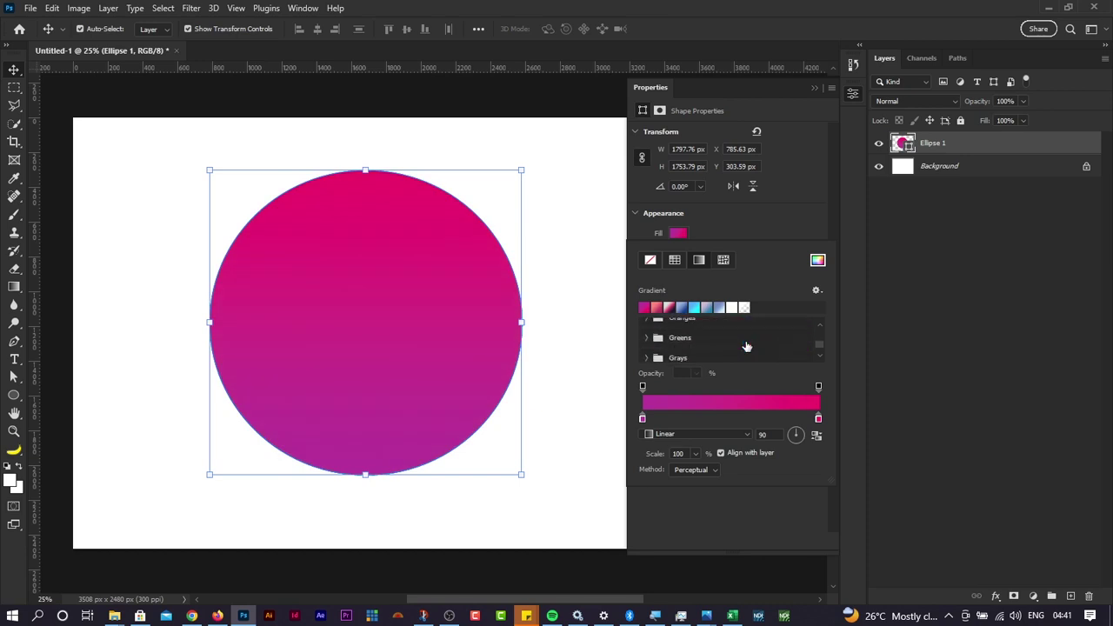
scroll(746, 347, down, 1)
scroll(660, 350, up, 2)
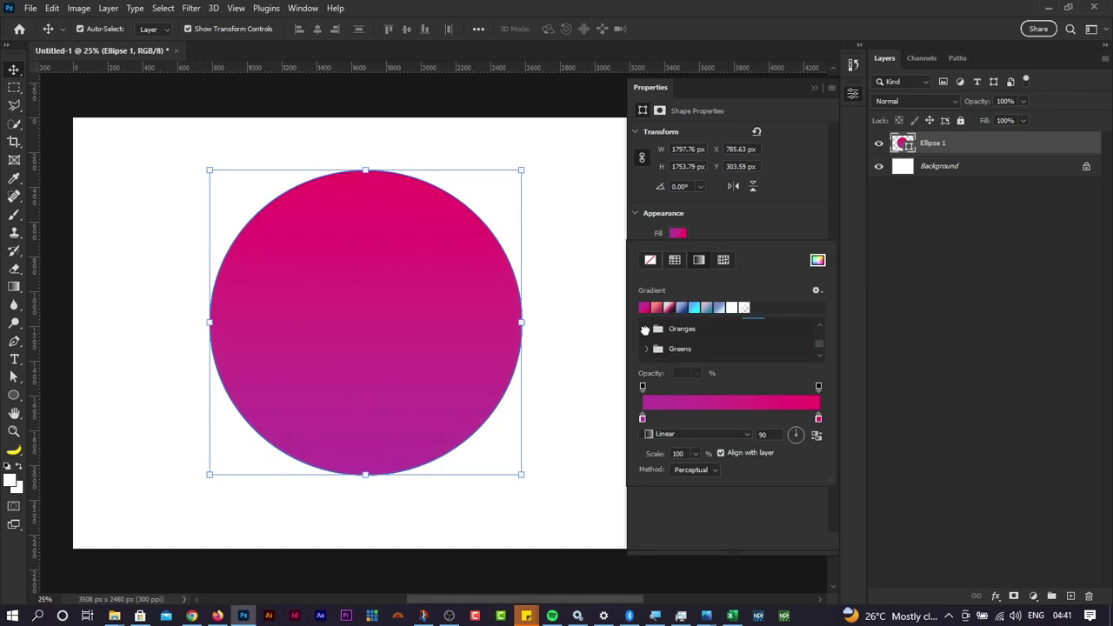
click(645, 329)
click(711, 347)
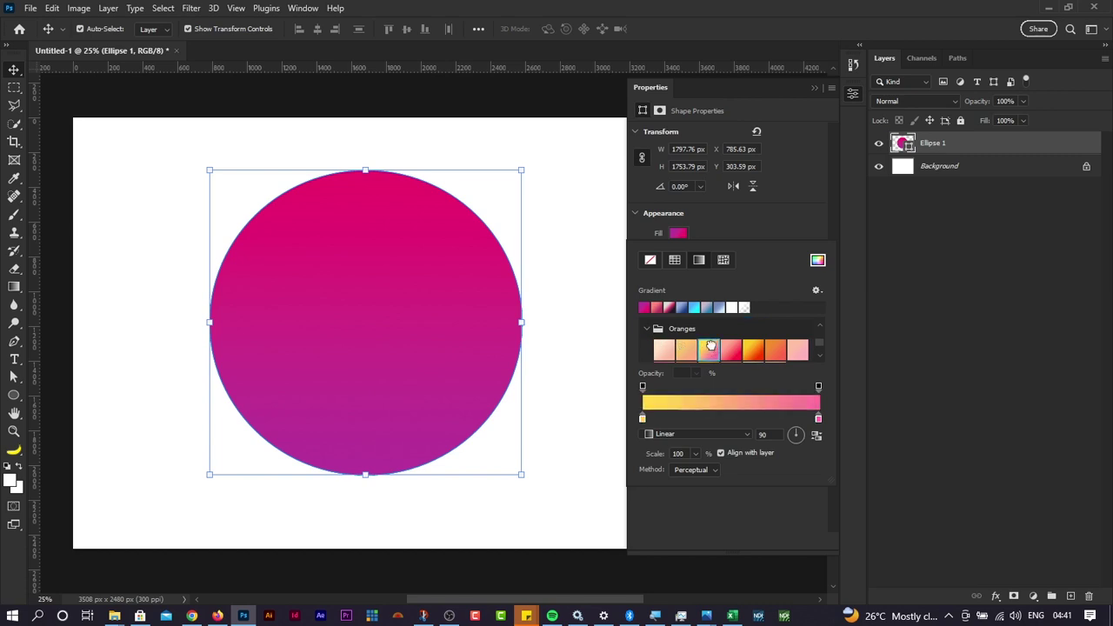
click(730, 350)
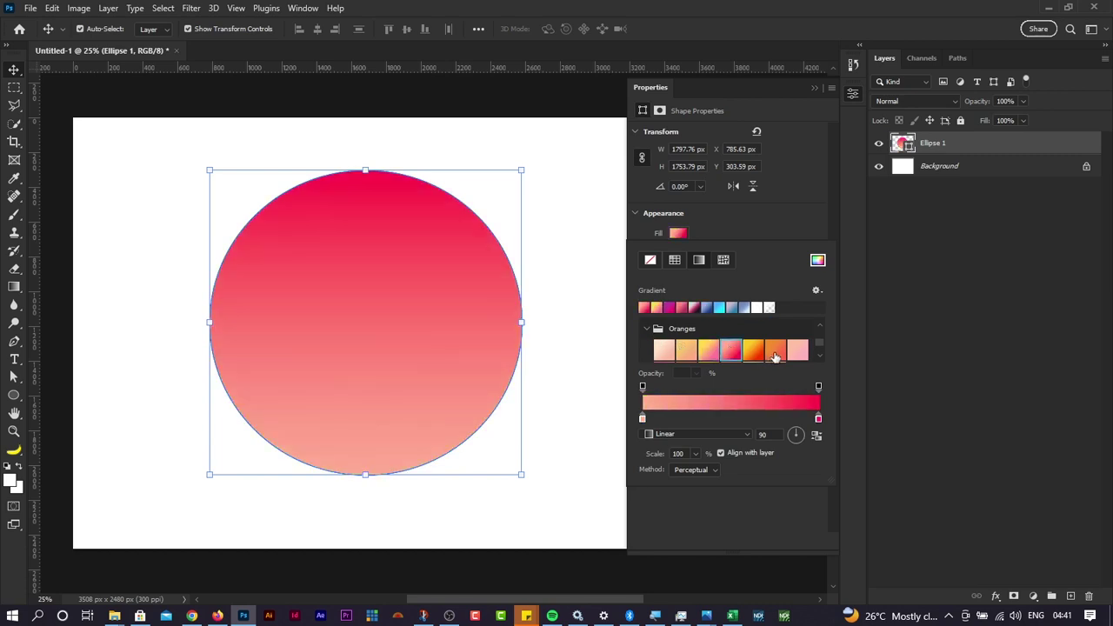
click(775, 355)
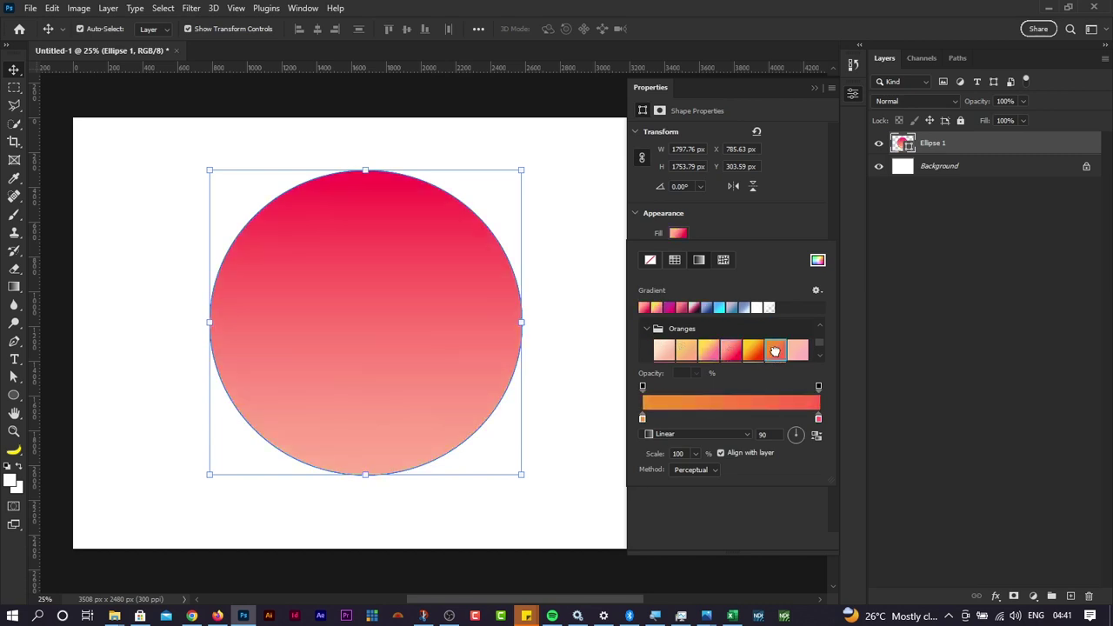
click(647, 330)
scroll(670, 336, up, 2)
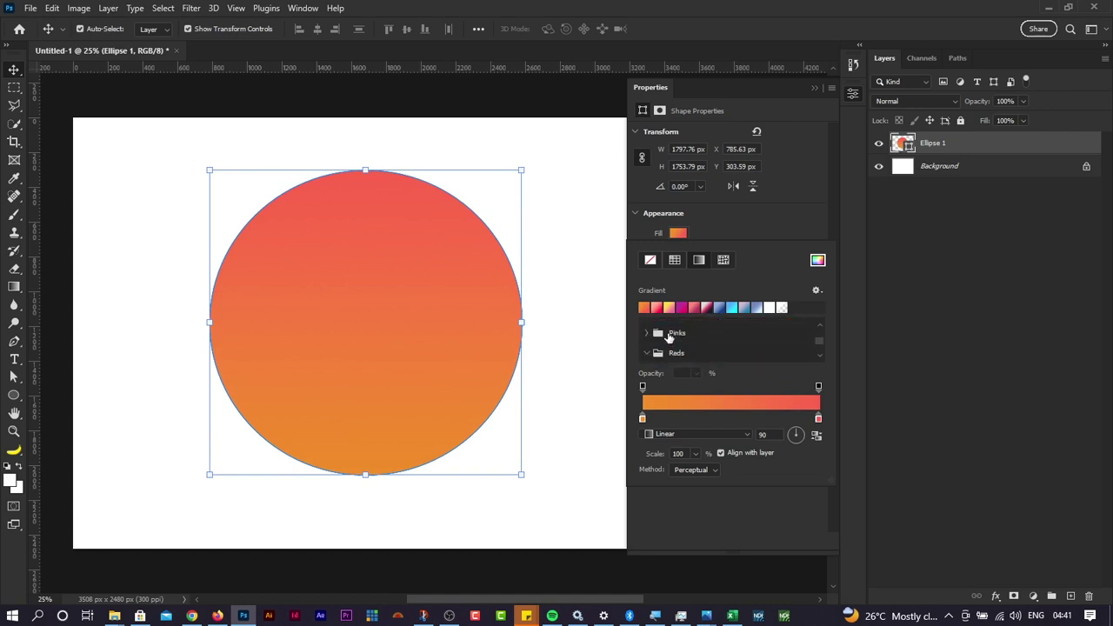
scroll(670, 337, up, 8)
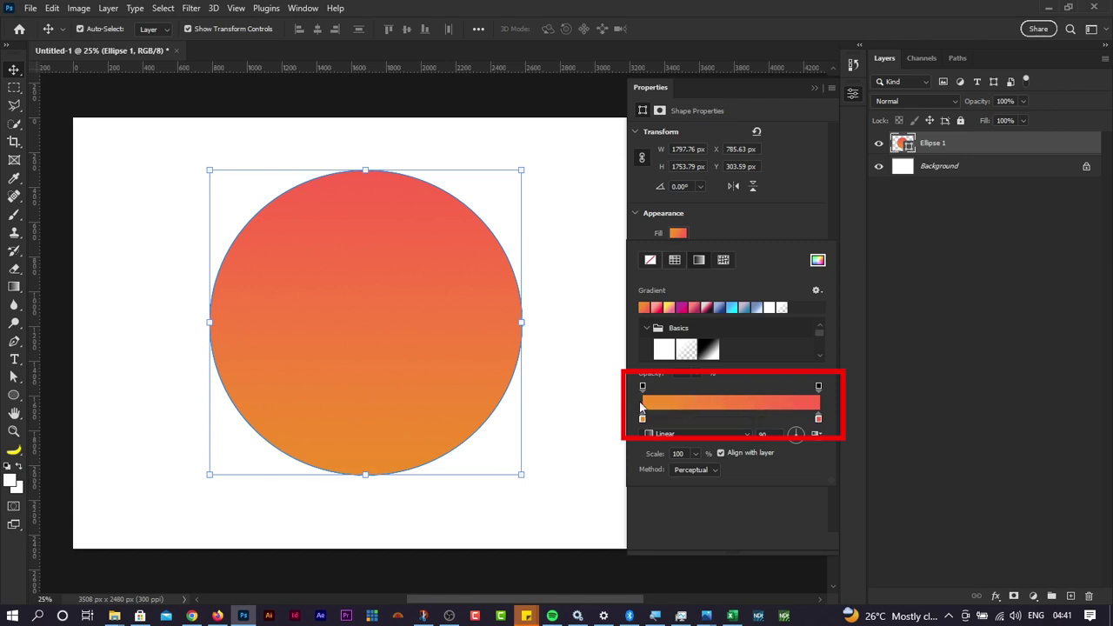
click(718, 407)
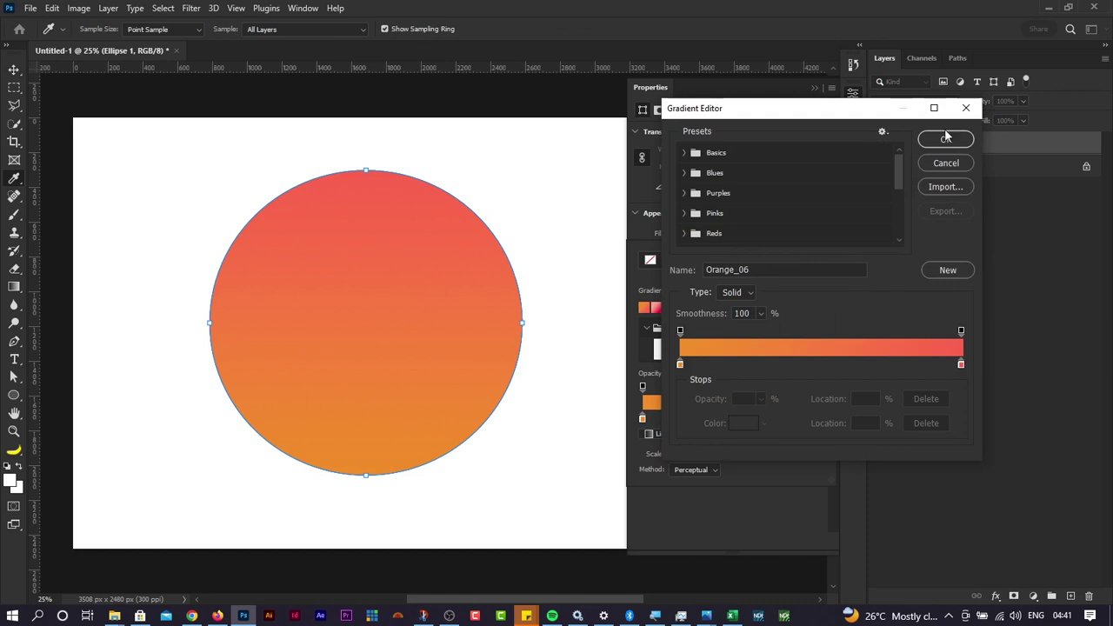
drag(853, 110, 570, 106)
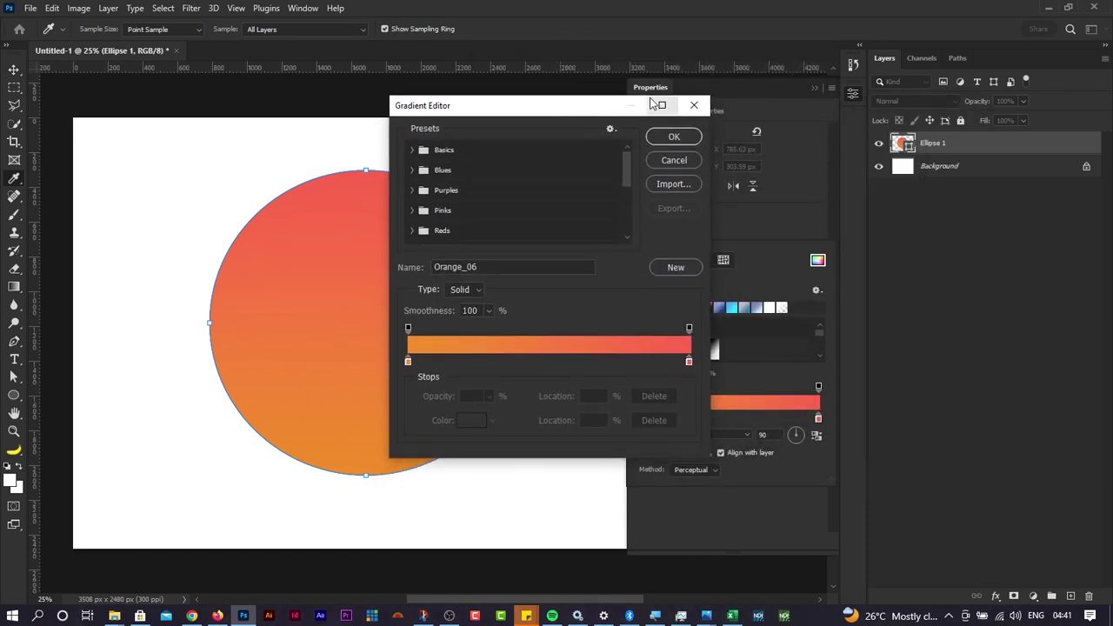
click(694, 106)
click(899, 328)
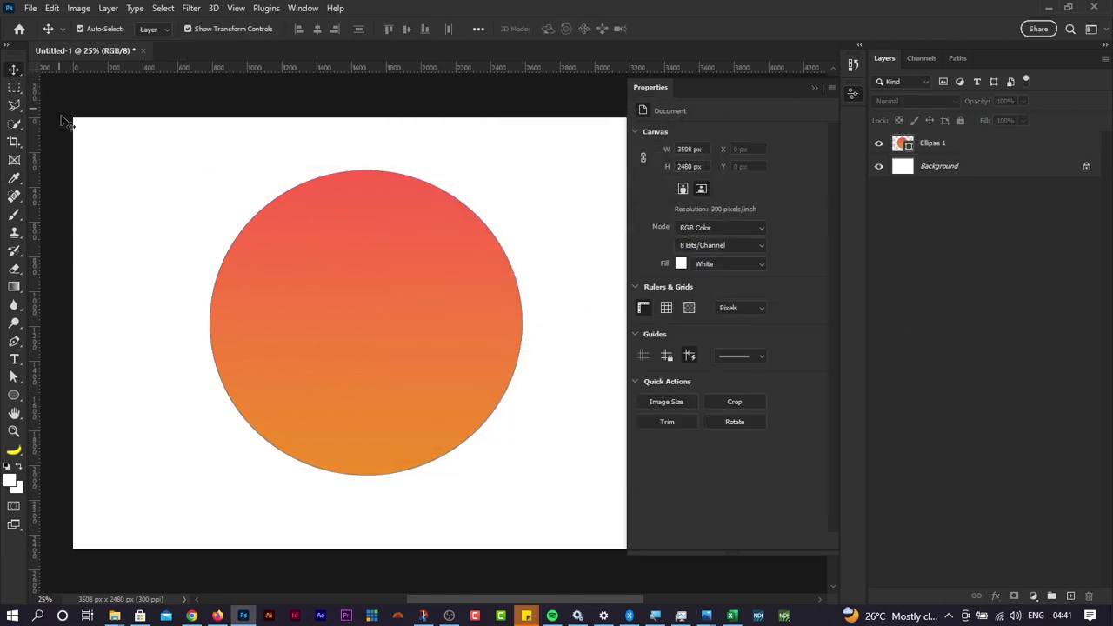
Step: Reselect the circle with a slight move and switch its fill to solid color and back to a black-to-white linear gradient
mouse_move(374, 344)
mouse_down()
mouse_move(367, 355)
mouse_move(349, 341)
mouse_move(370, 333)
mouse_up()
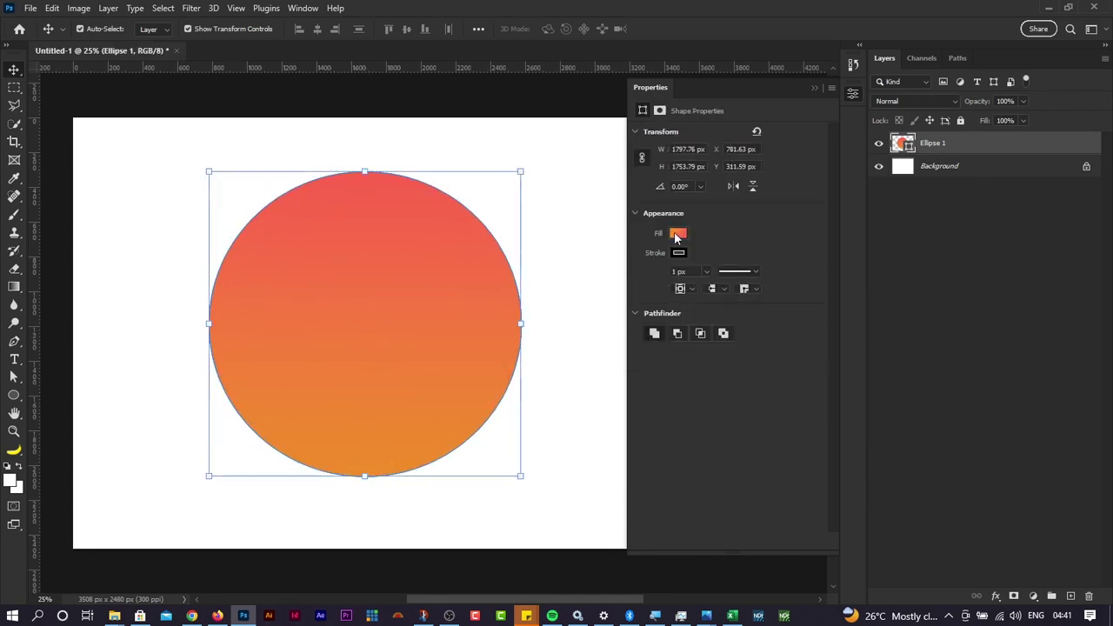
click(677, 233)
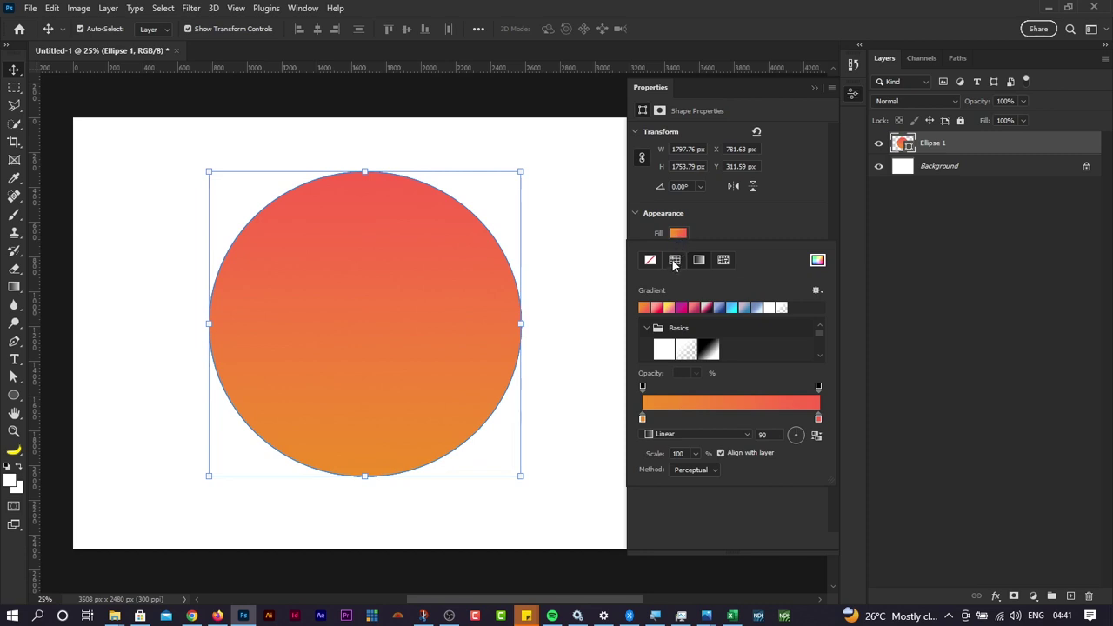
click(676, 262)
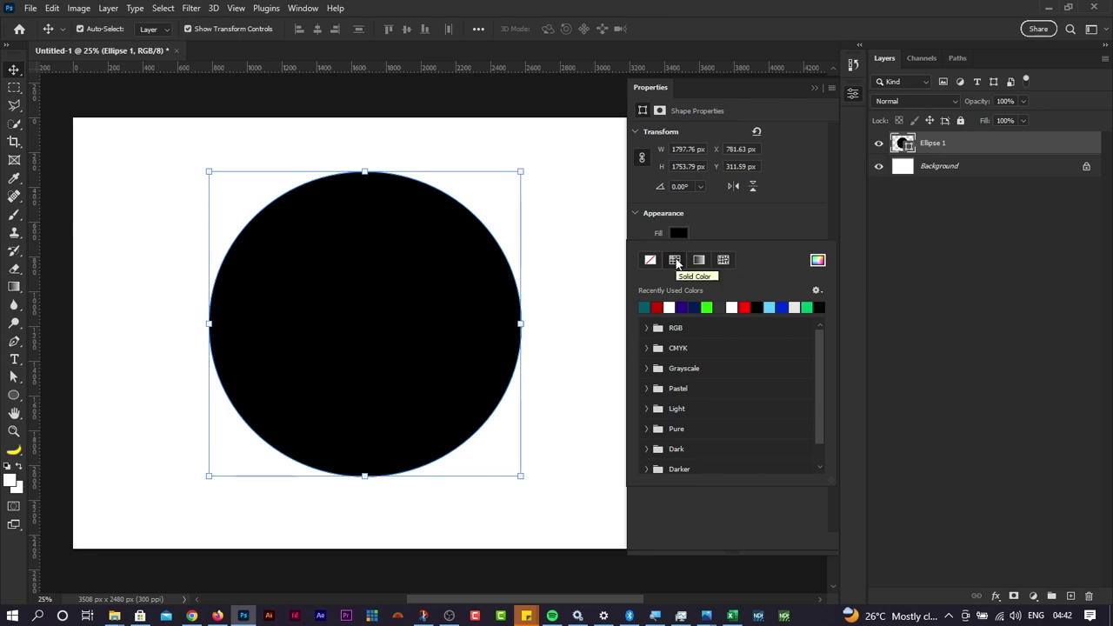
click(699, 261)
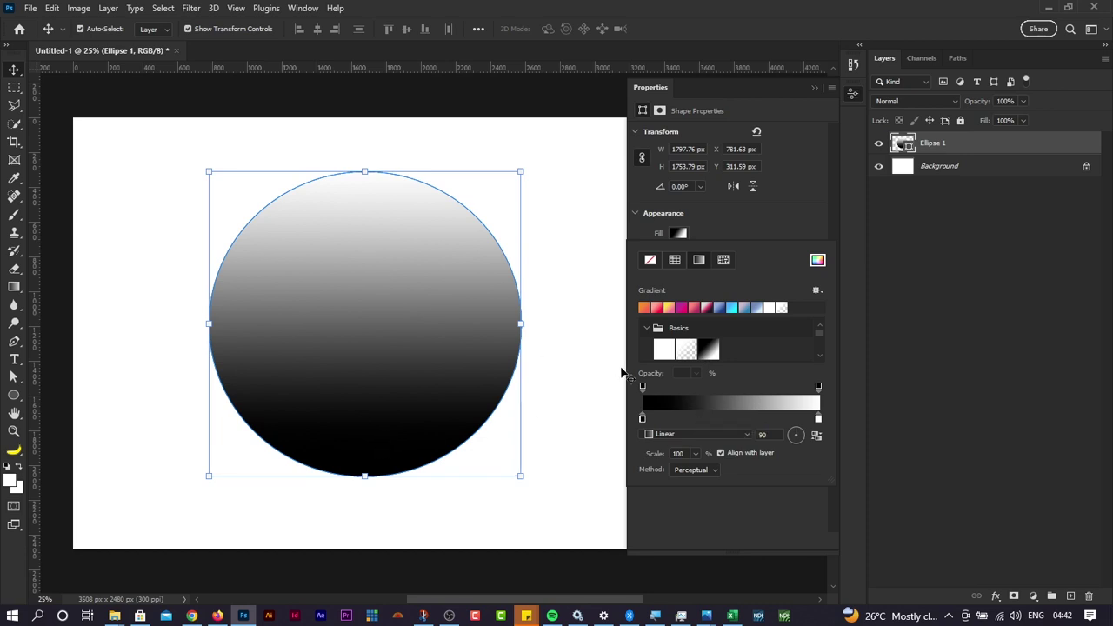
Step: Open the Gradient Editor beside the circle and change the gradient's black start stop to dark purple 6a006b
click(728, 405)
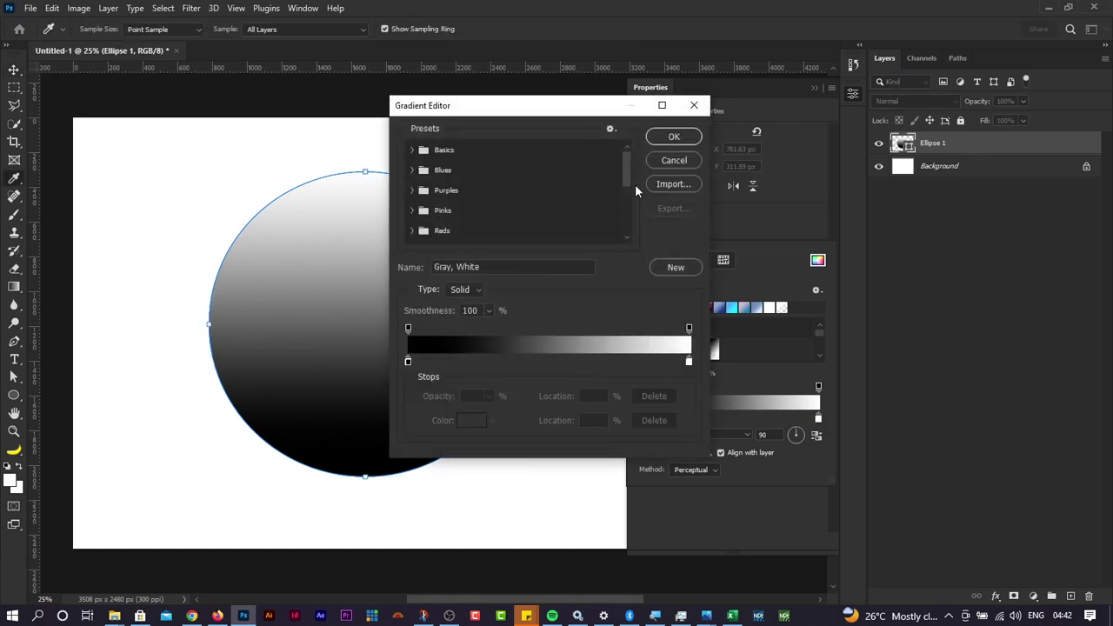
drag(540, 107, 708, 107)
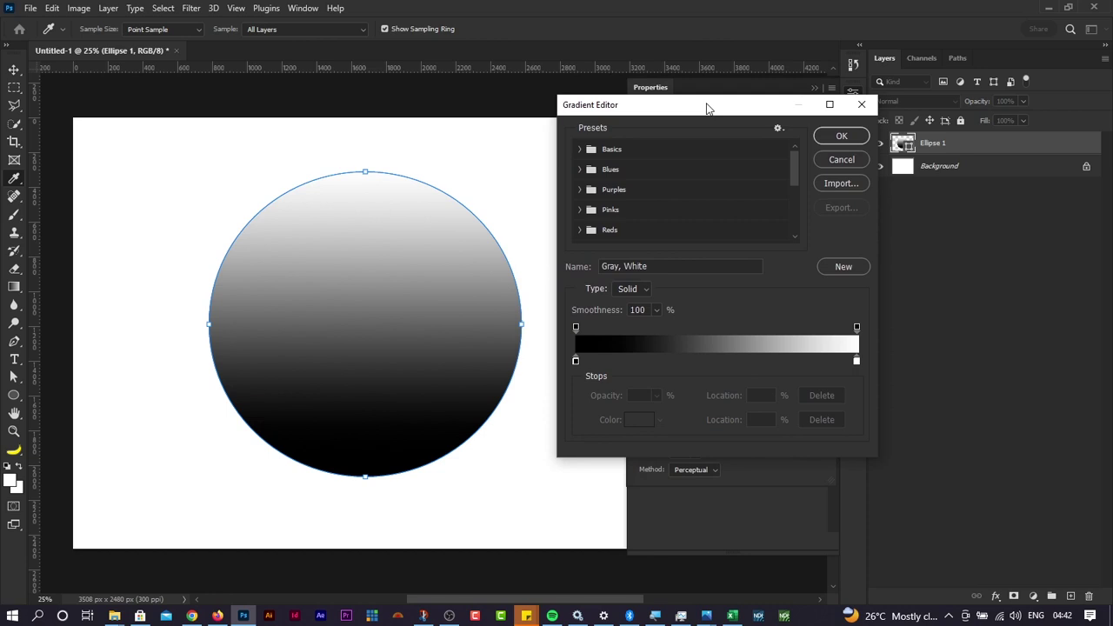
drag(705, 106, 705, 87)
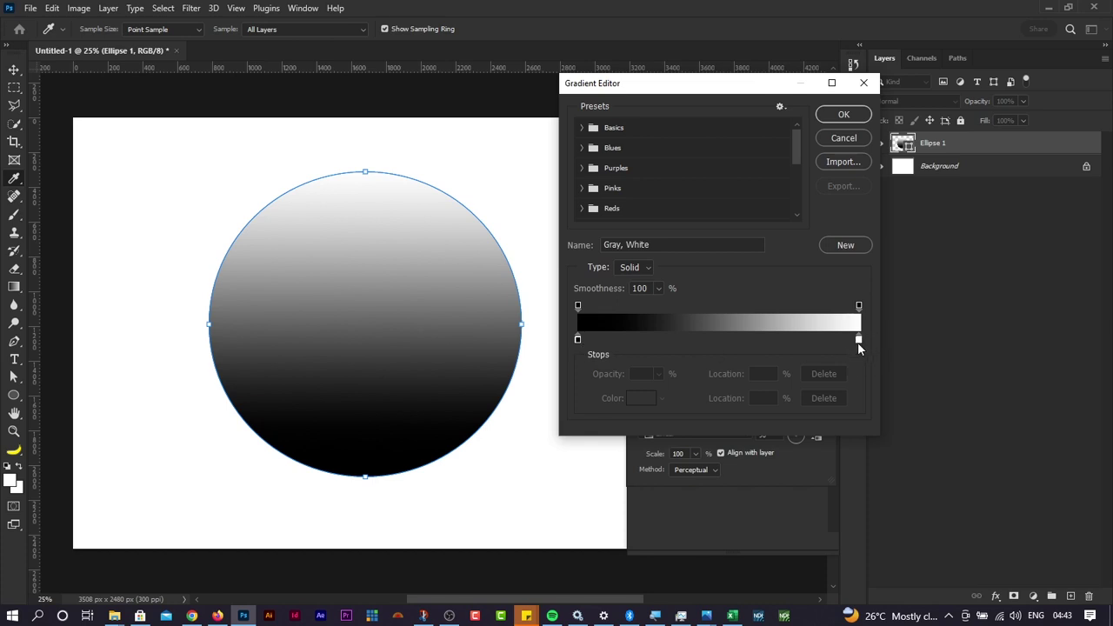
double_click(577, 338)
drag(655, 120, 760, 153)
mouse_move(841, 214)
mouse_down()
mouse_move(840, 246)
mouse_move(821, 269)
mouse_move(836, 271)
mouse_move(838, 210)
mouse_up()
click(815, 259)
drag(814, 258, 822, 283)
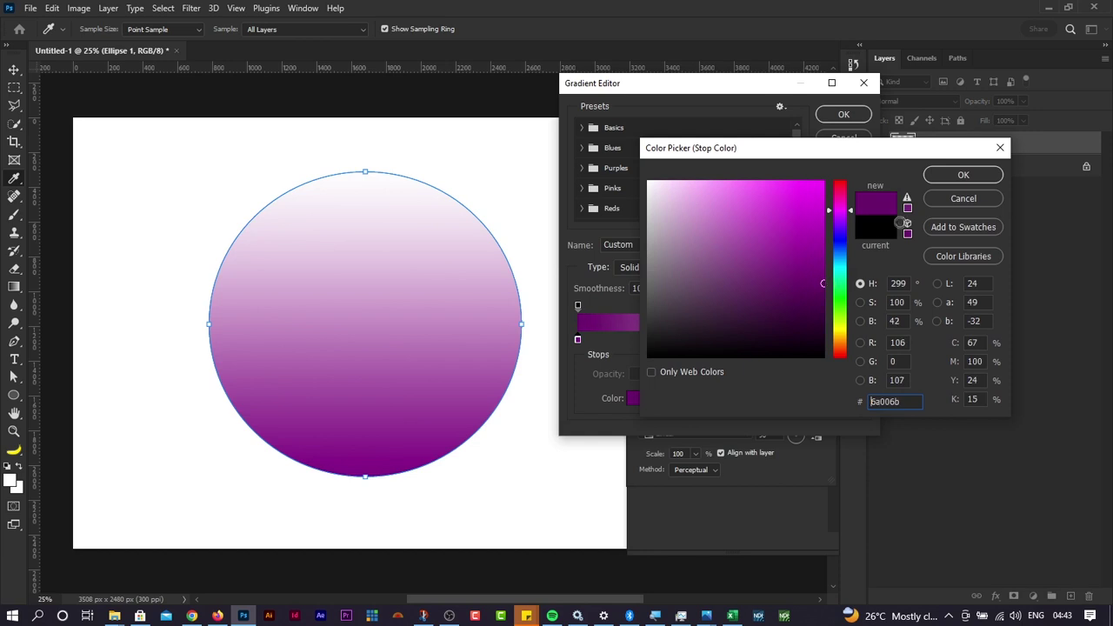
click(960, 176)
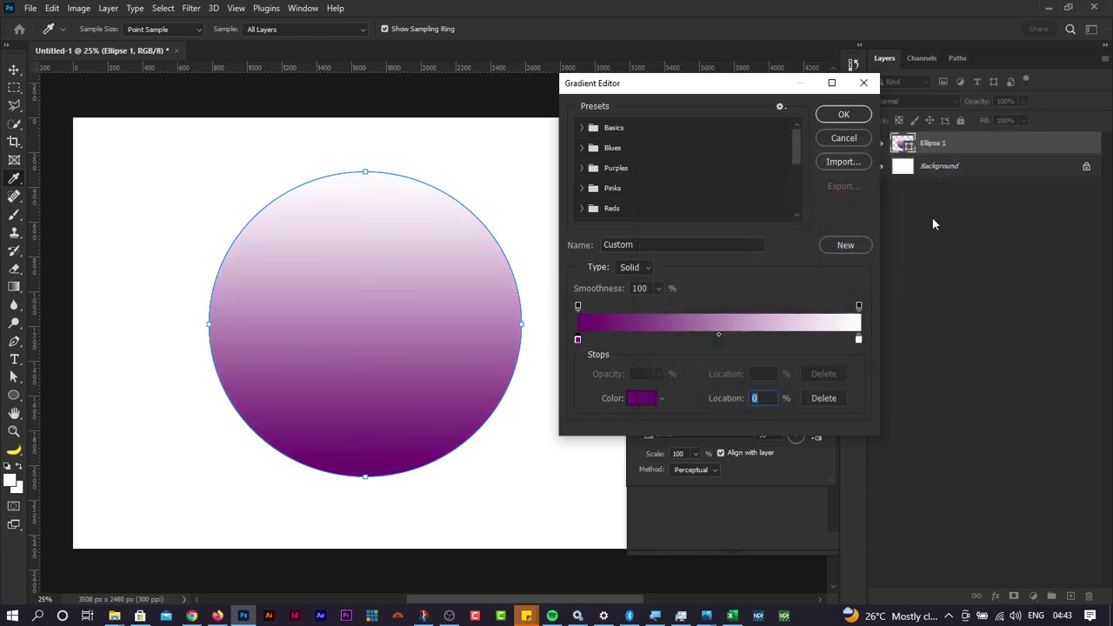
Step: Change the gradient's white end stop to red ff001e
click(859, 341)
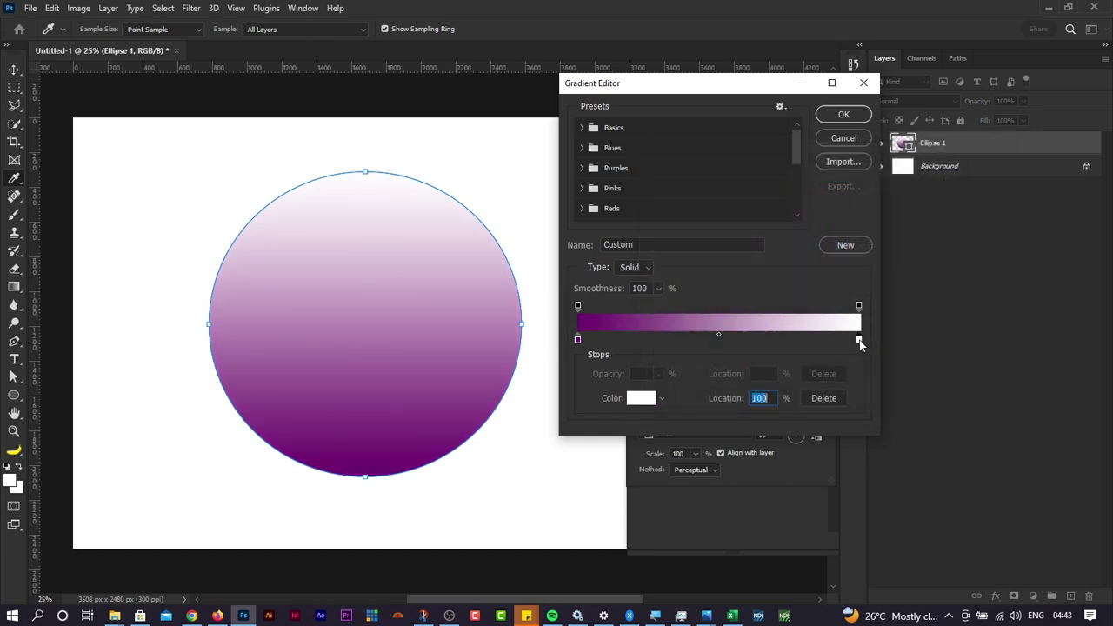
double_click(858, 339)
drag(841, 249, 839, 184)
click(828, 178)
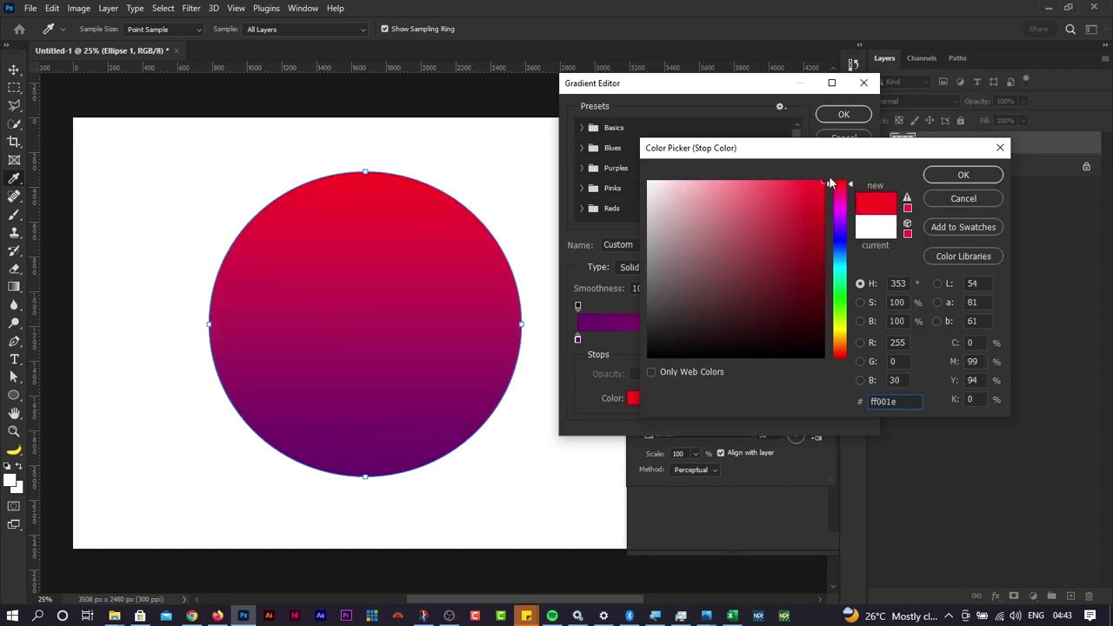
click(941, 174)
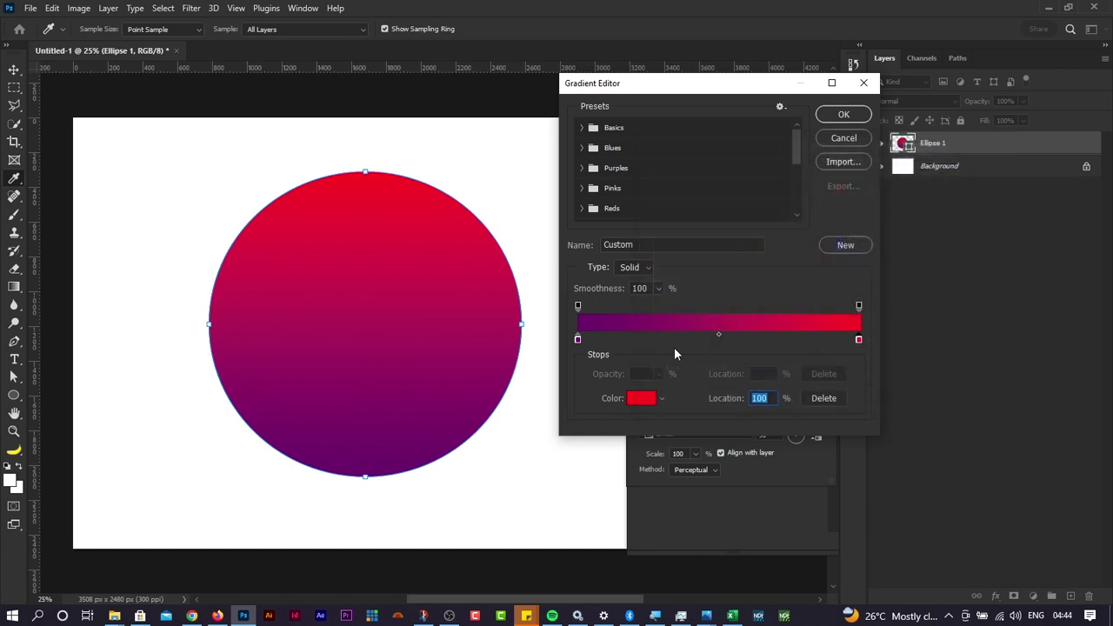
Step: Change the gradient's purple start stop to dark indigo 260163
double_click(577, 338)
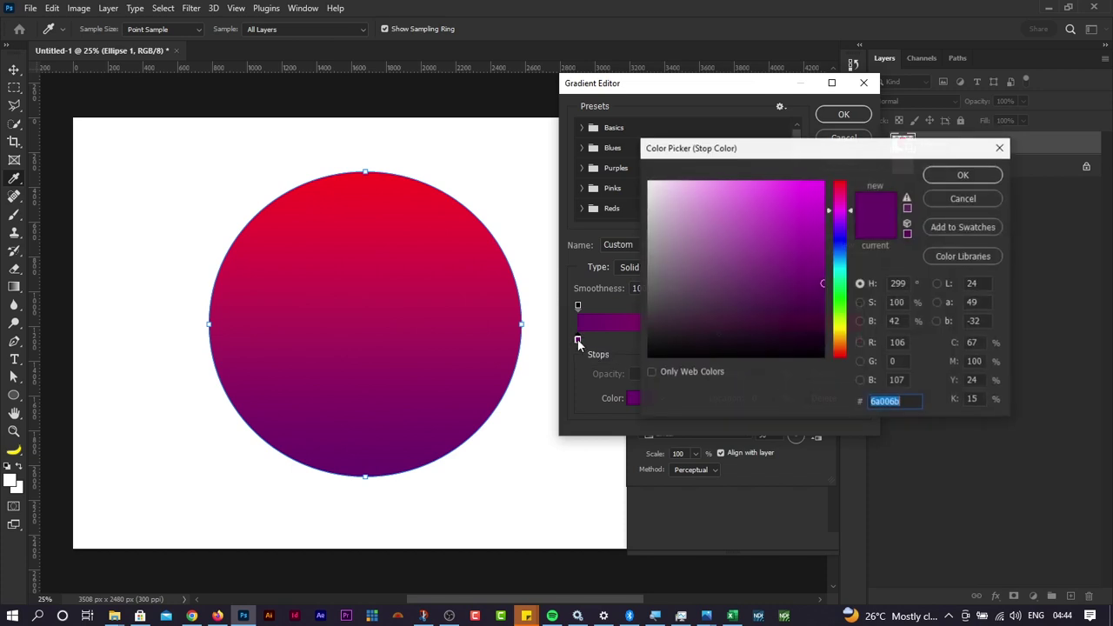
drag(845, 214, 840, 229)
drag(823, 283, 820, 289)
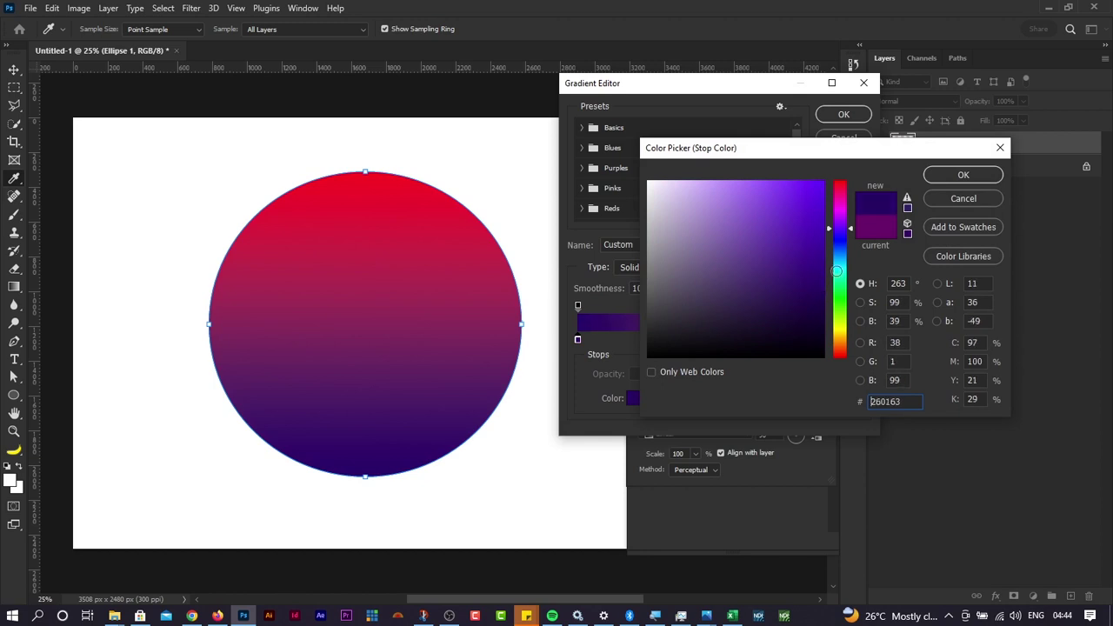
click(935, 176)
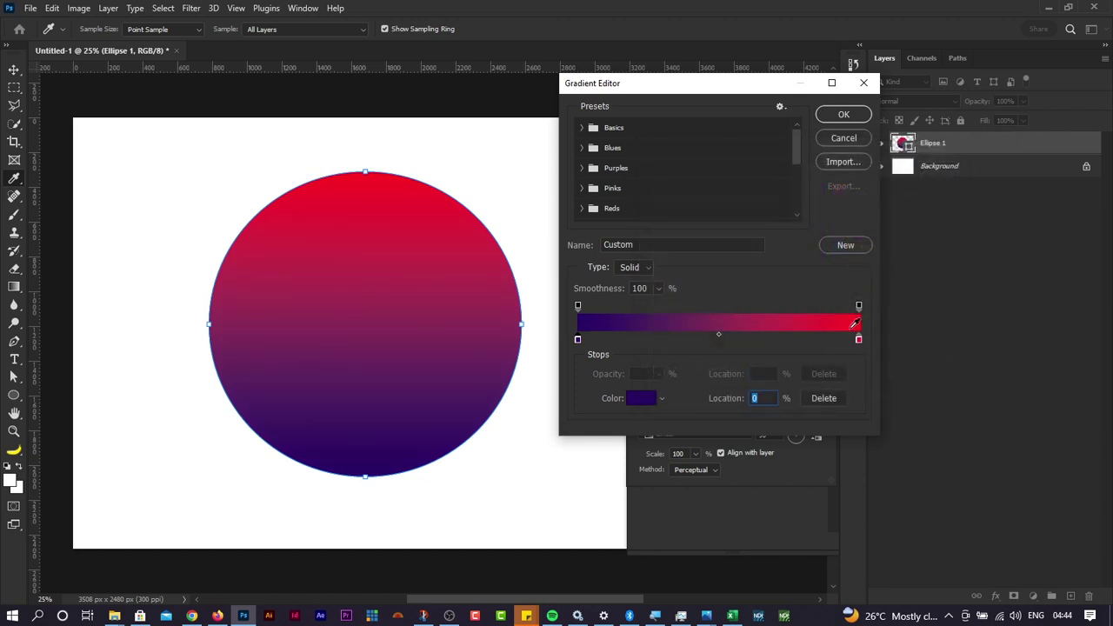
Step: Adjust the gradient's end stop to pure red ff0000
double_click(859, 339)
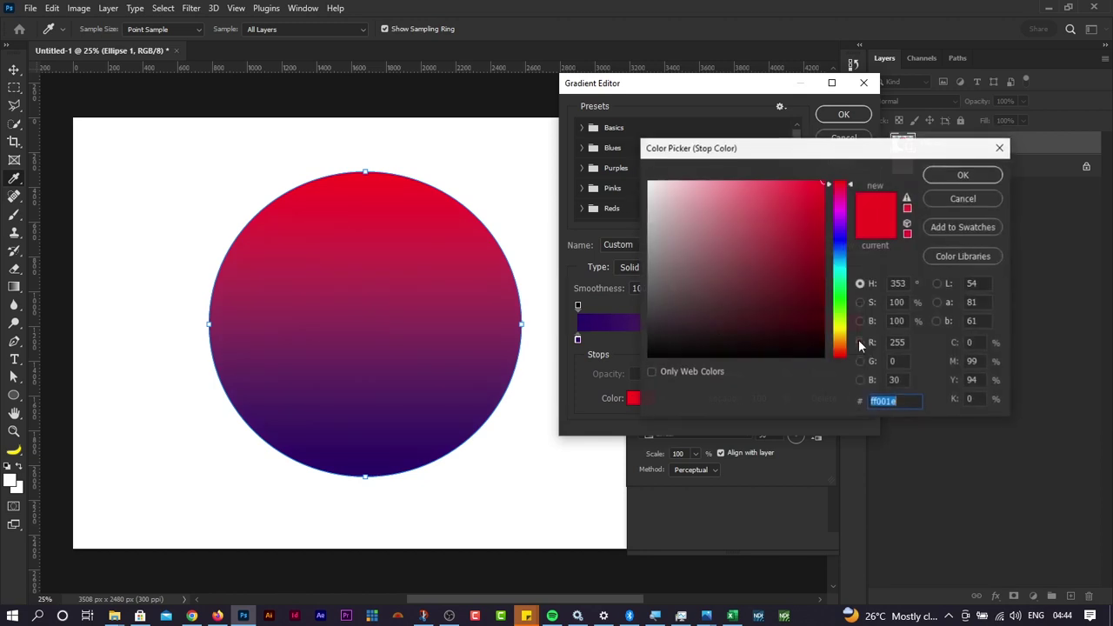
mouse_move(824, 188)
mouse_down()
mouse_move(823, 201)
mouse_move(827, 174)
mouse_move(845, 180)
mouse_up()
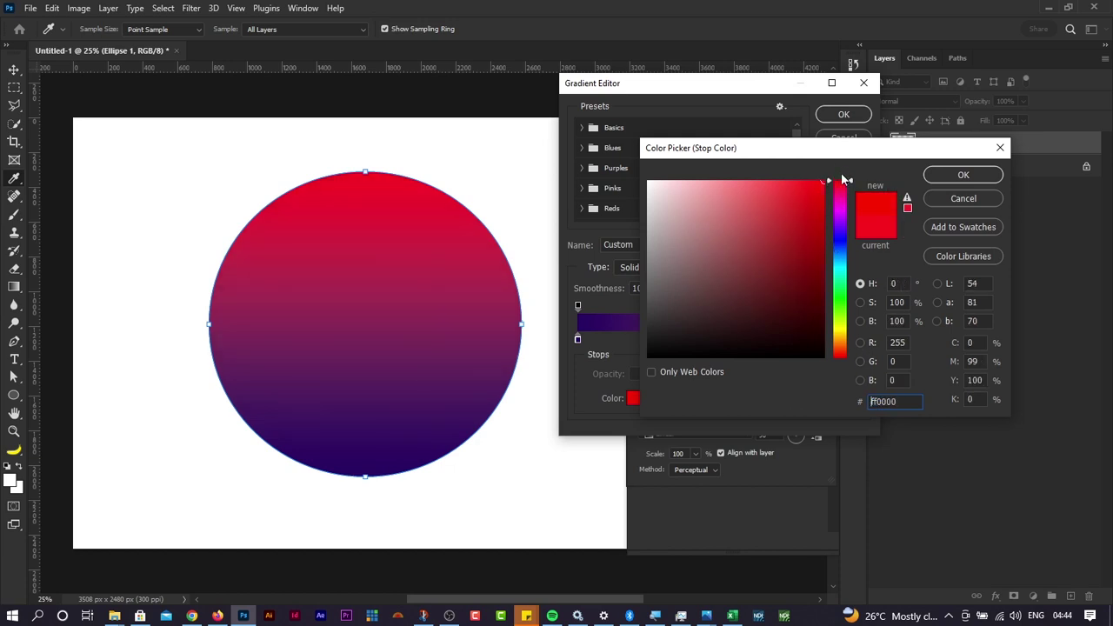
click(941, 174)
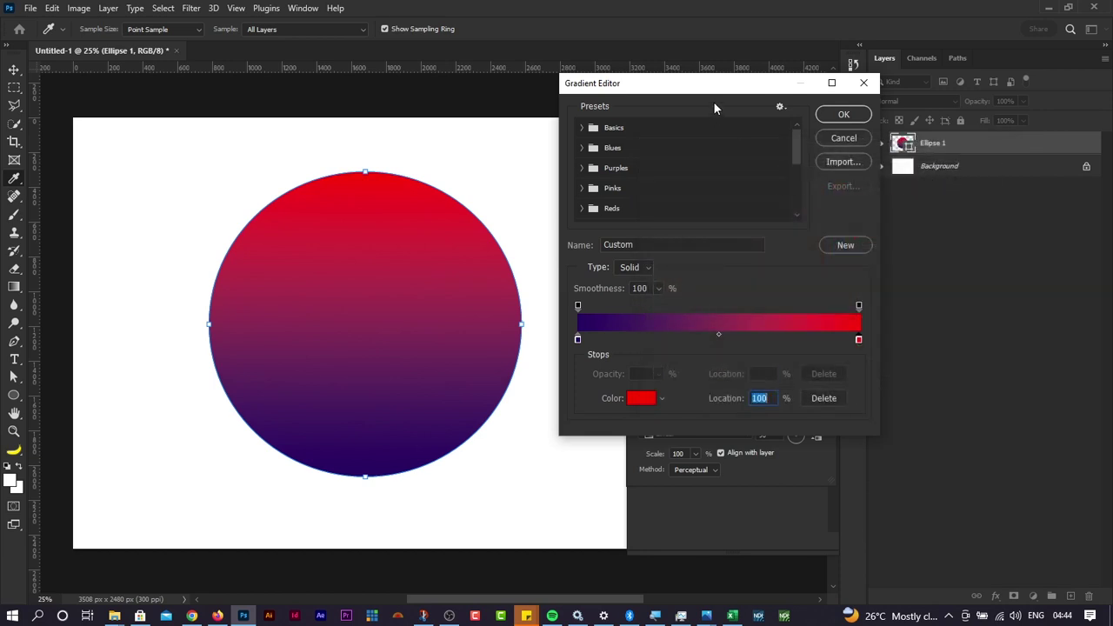
Step: Examine the opacity settings of the gradient's start and end opacity stops
drag(717, 98, 728, 111)
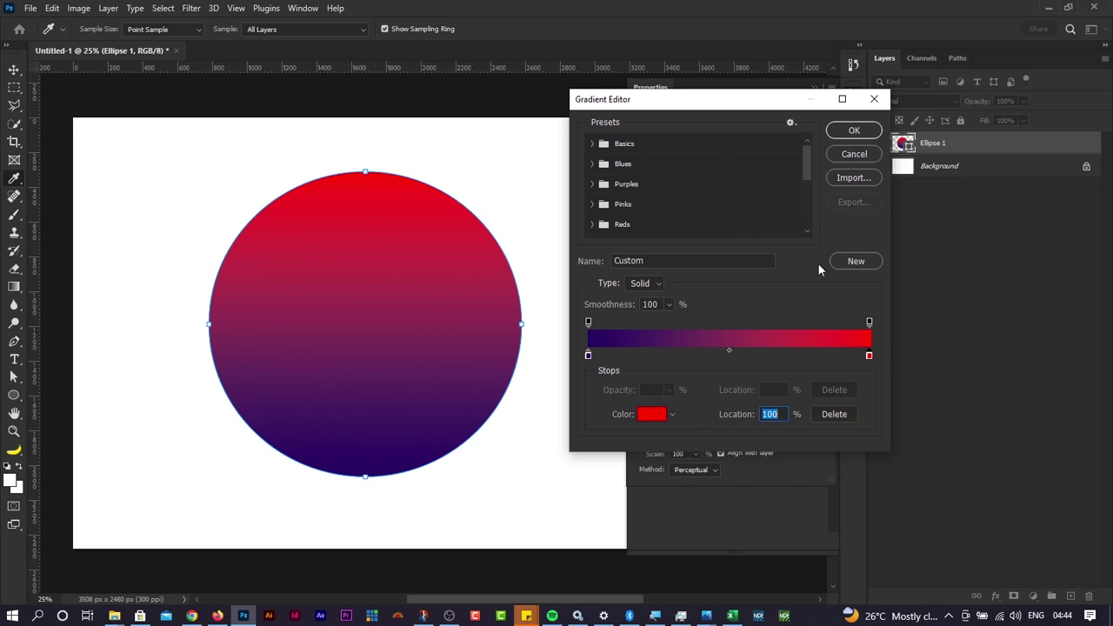
click(588, 323)
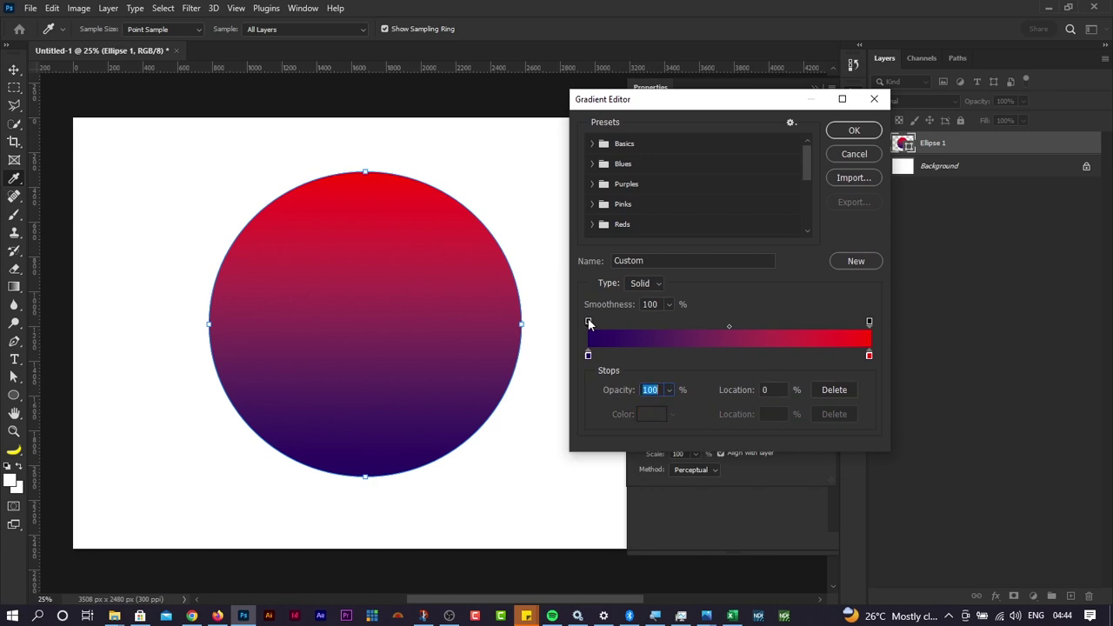
click(869, 324)
click(589, 323)
Step: Try an extra red color stop at 4% and remove it, and reselect the gradient's end opacity and color stops
click(598, 357)
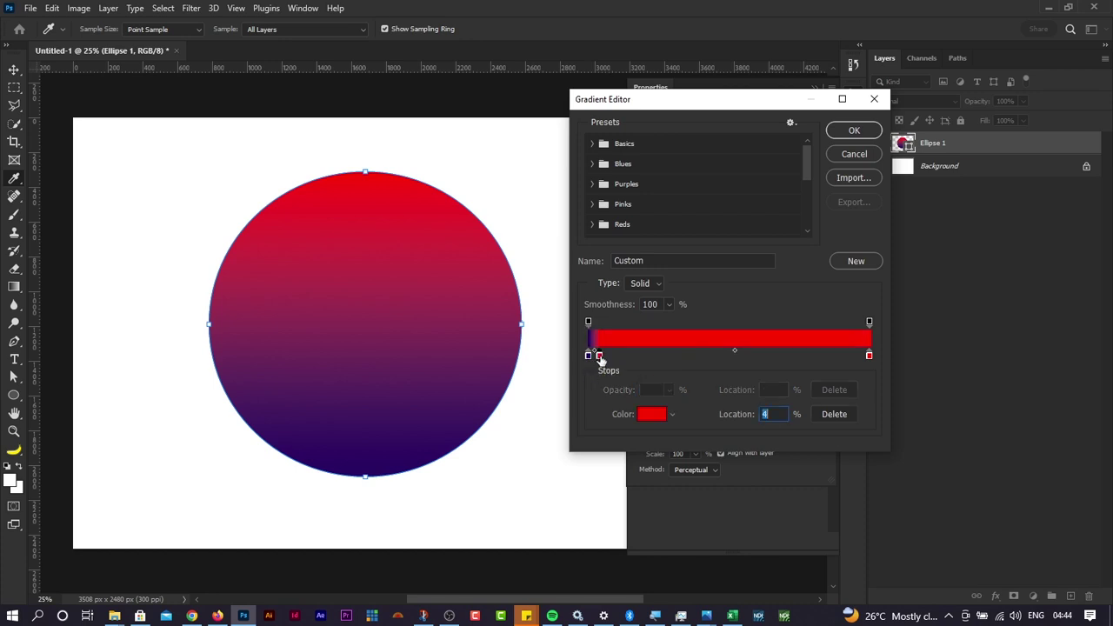
drag(599, 357, 604, 380)
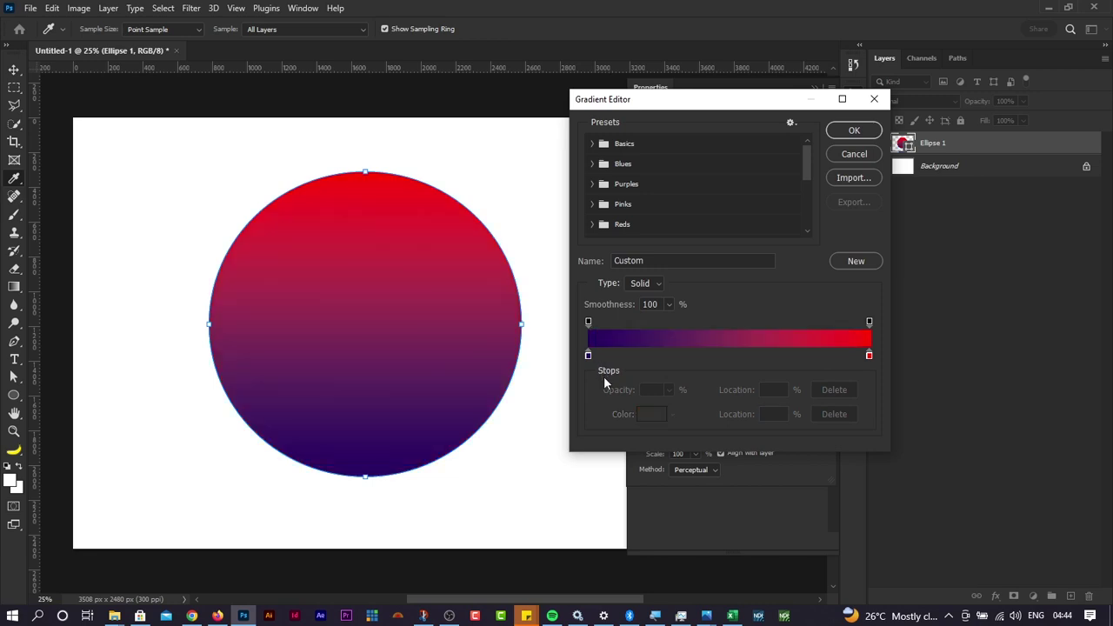
click(870, 324)
click(869, 355)
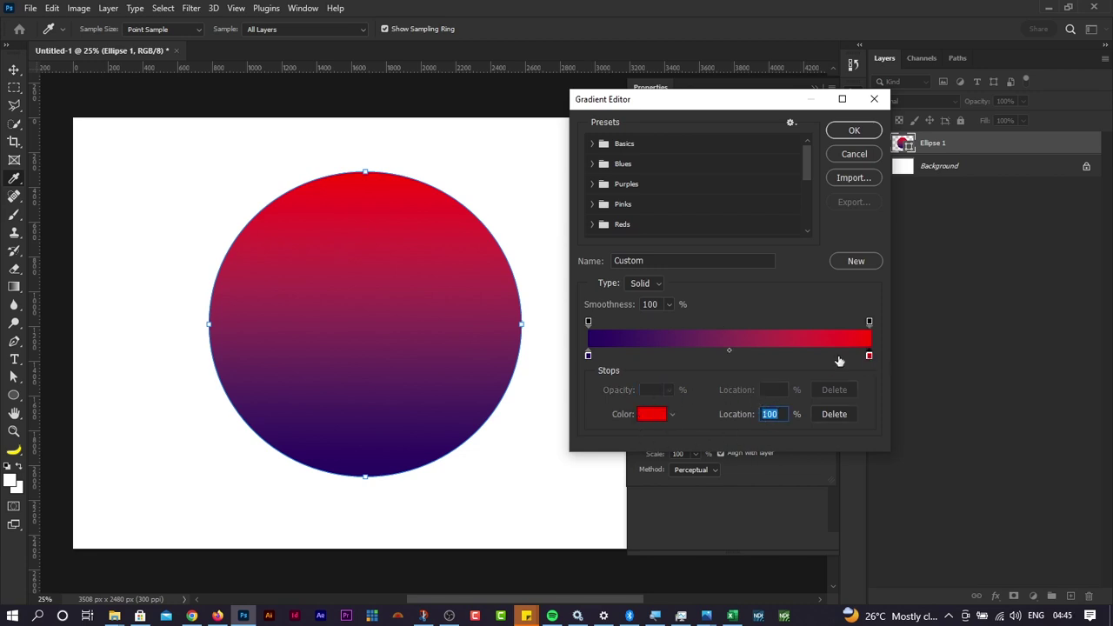
Step: Try lowering the gradient's end opacity stop to about 51% and restore it to 100%
click(869, 323)
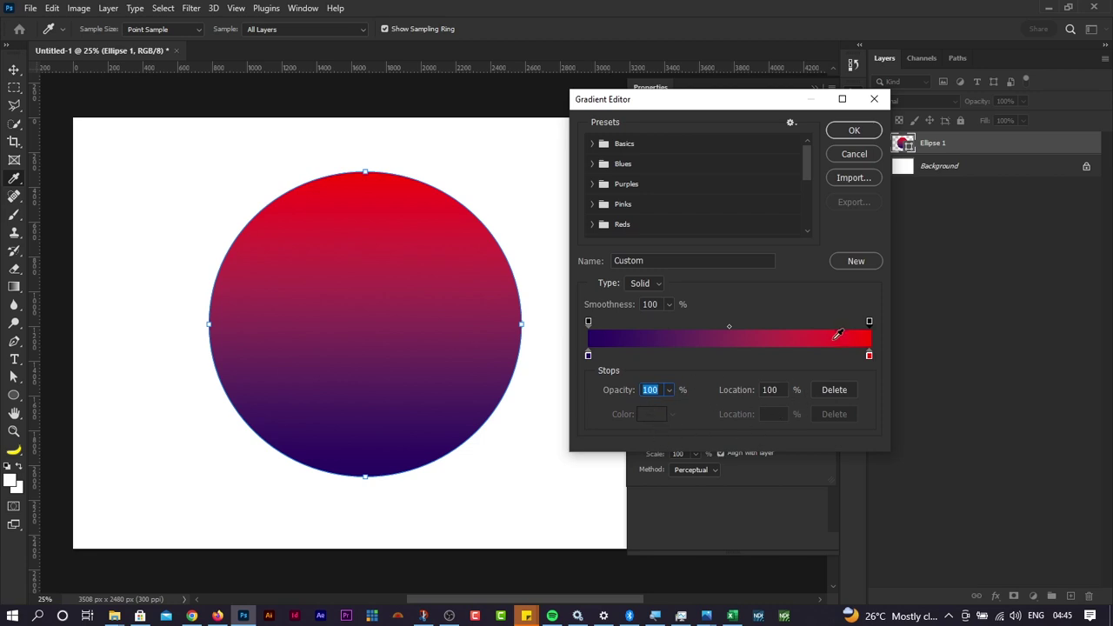
click(868, 356)
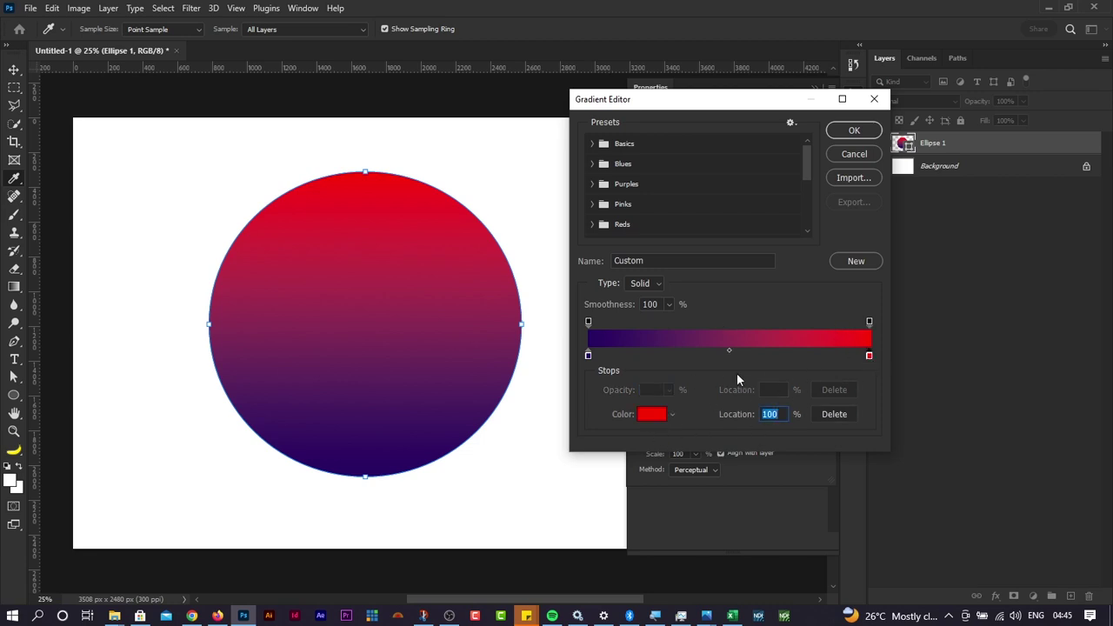
click(869, 321)
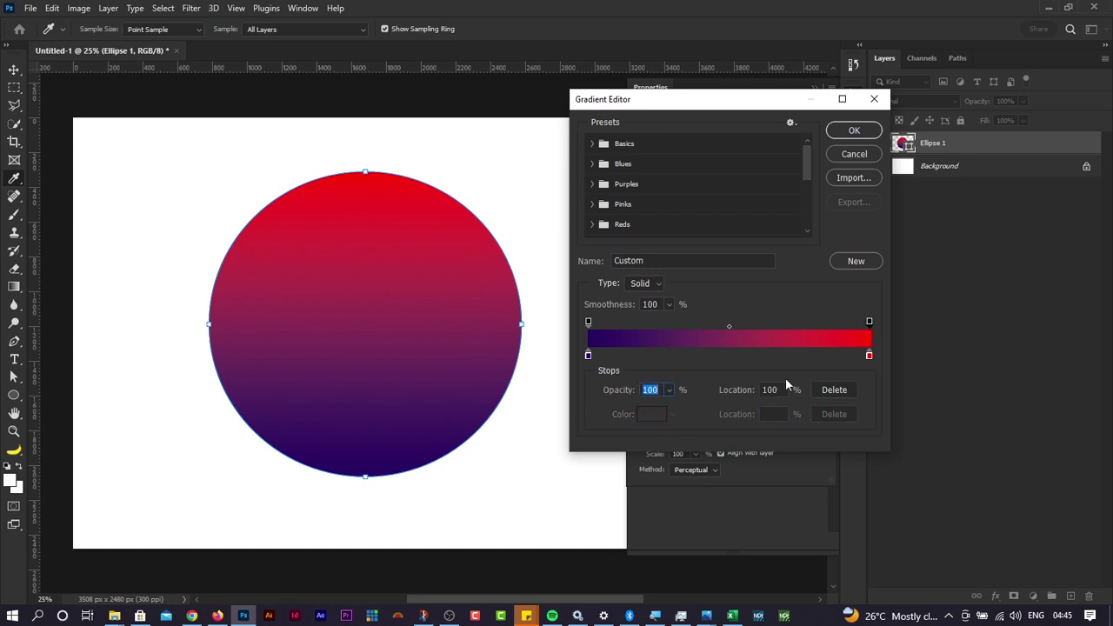
click(669, 389)
drag(656, 410, 633, 409)
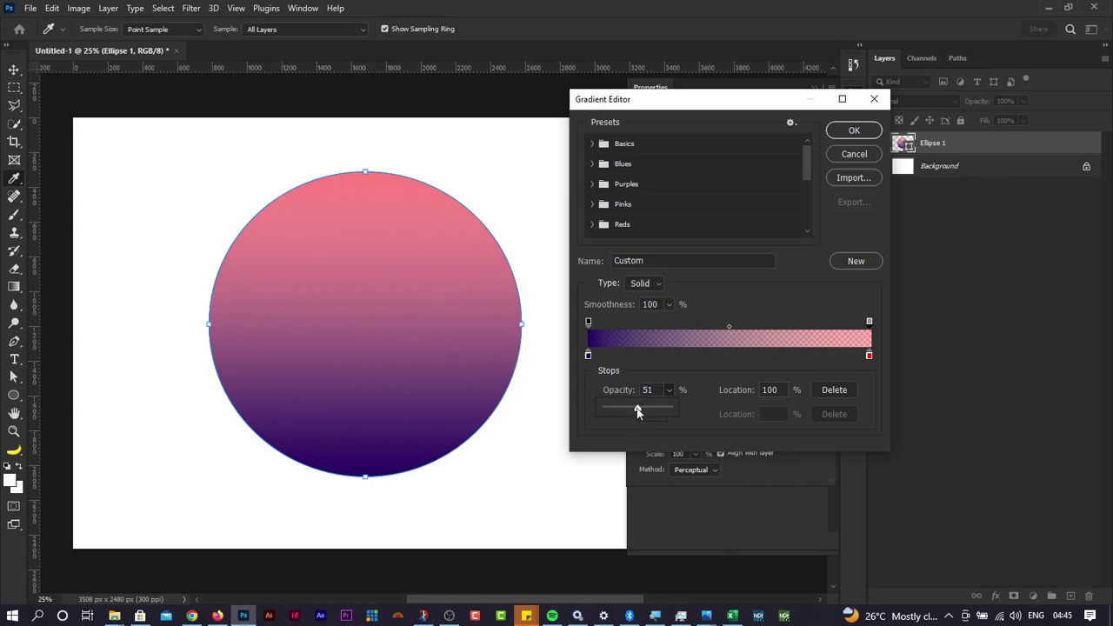
drag(637, 413, 681, 409)
click(700, 369)
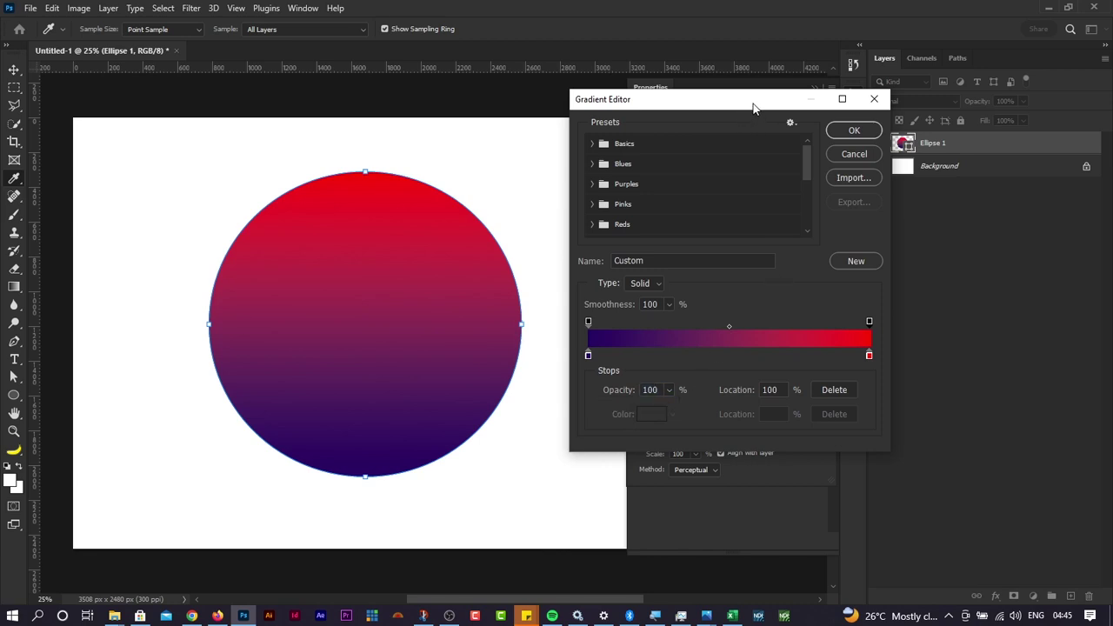
Step: Accept the custom indigo-to-red gradient as the circle's fill and deselect the shape
drag(752, 103, 719, 113)
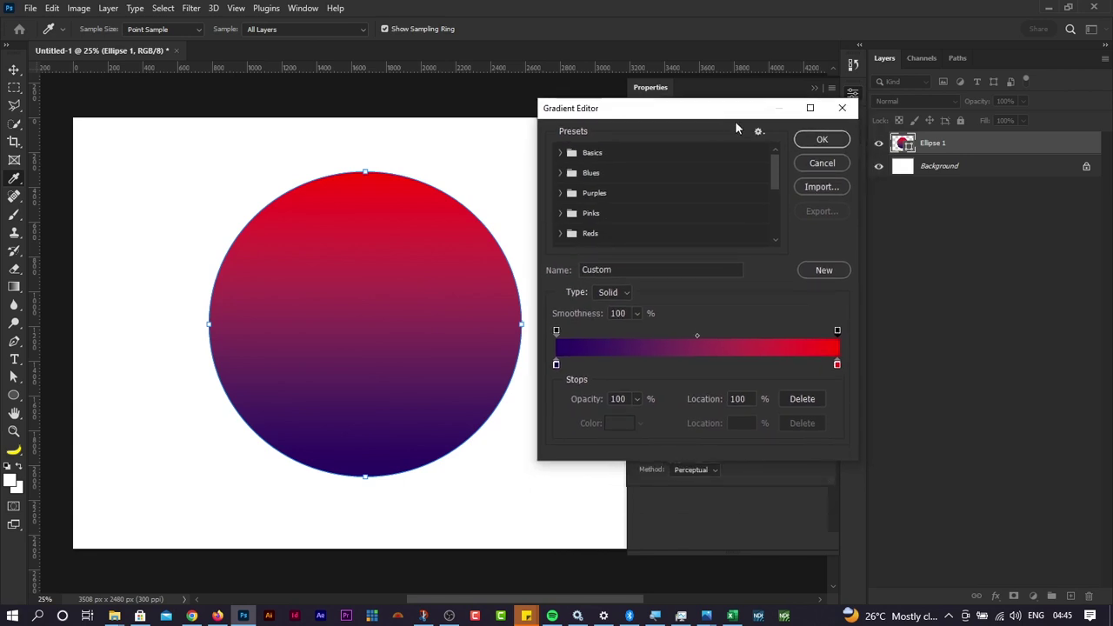
click(822, 141)
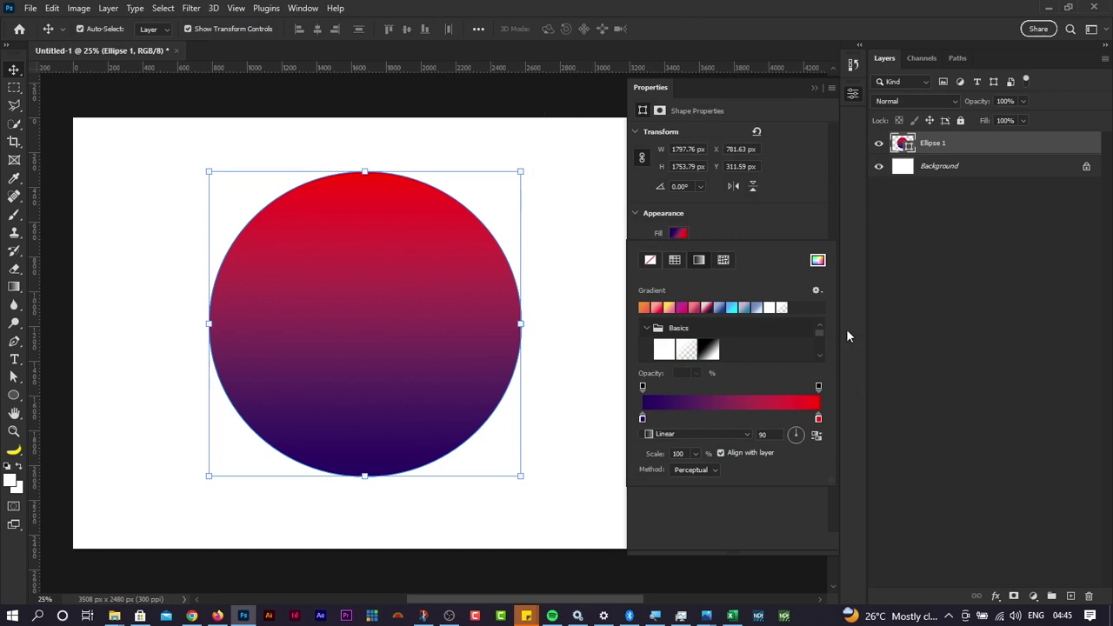
click(536, 532)
click(535, 530)
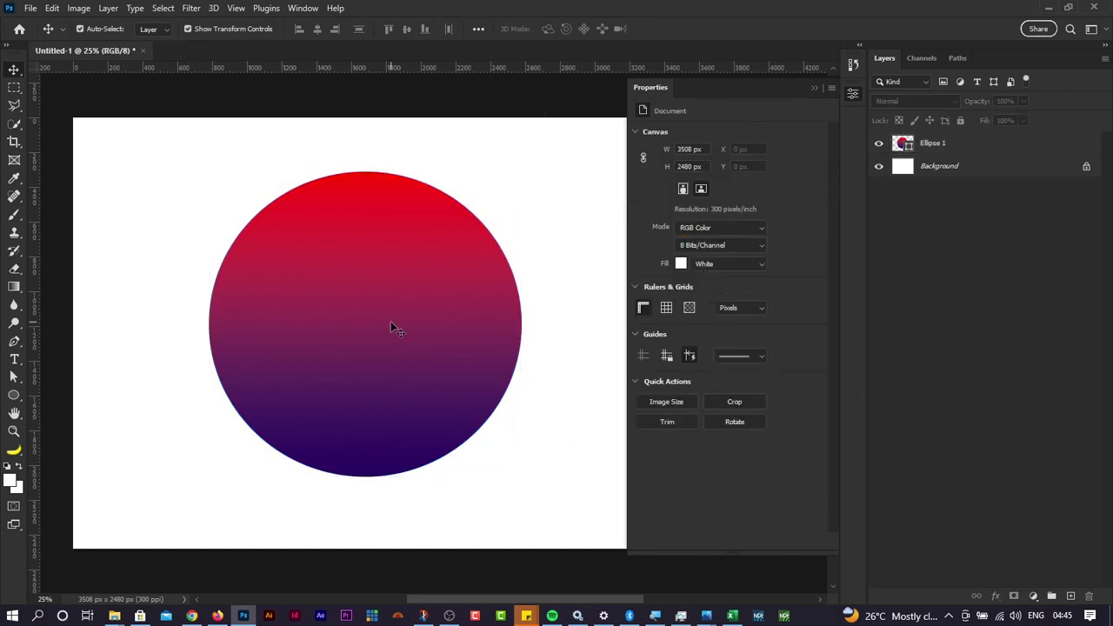
Step: Move the circle toward the canvas's upper-left corner and scale it down to about 61%
drag(391, 323, 320, 306)
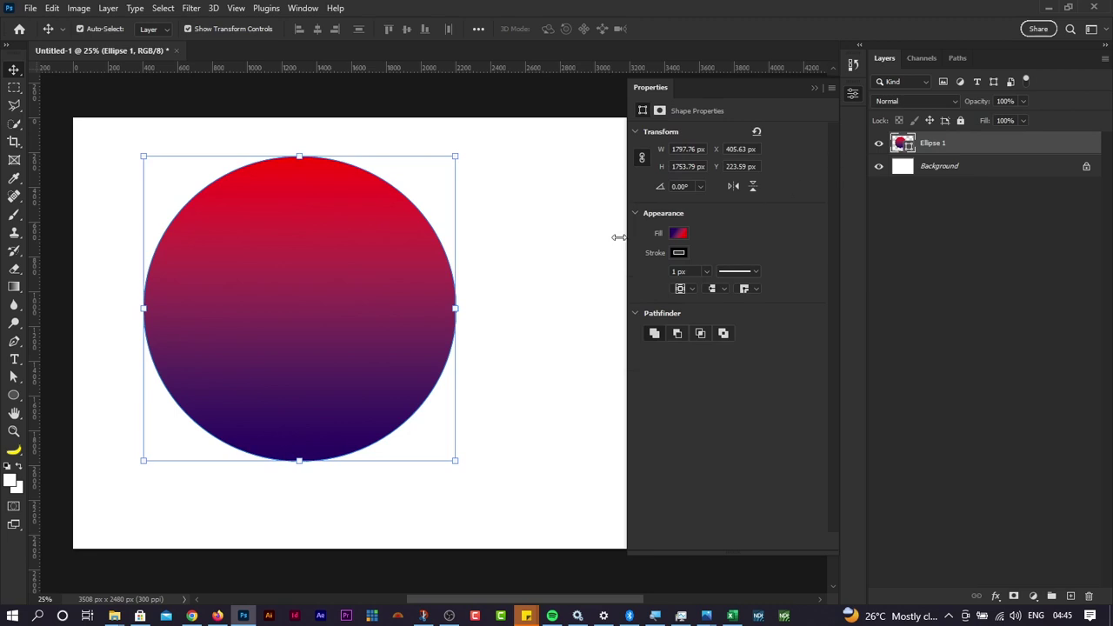
drag(454, 460, 328, 348)
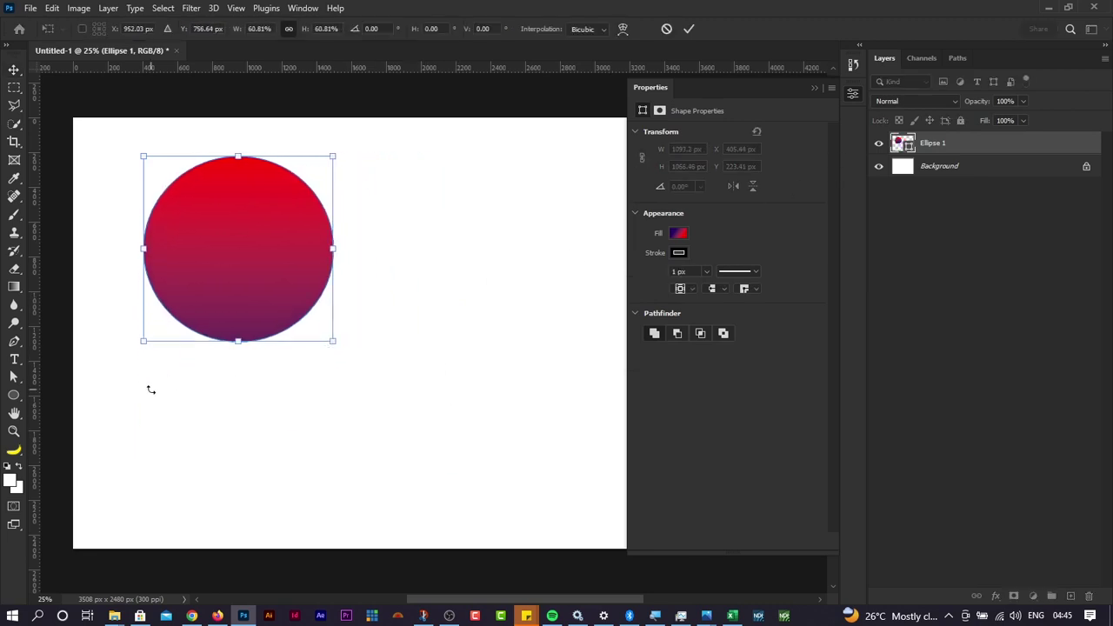
Step: Draw a rectangle of about 2404 × 848 px below the circle
click(14, 396)
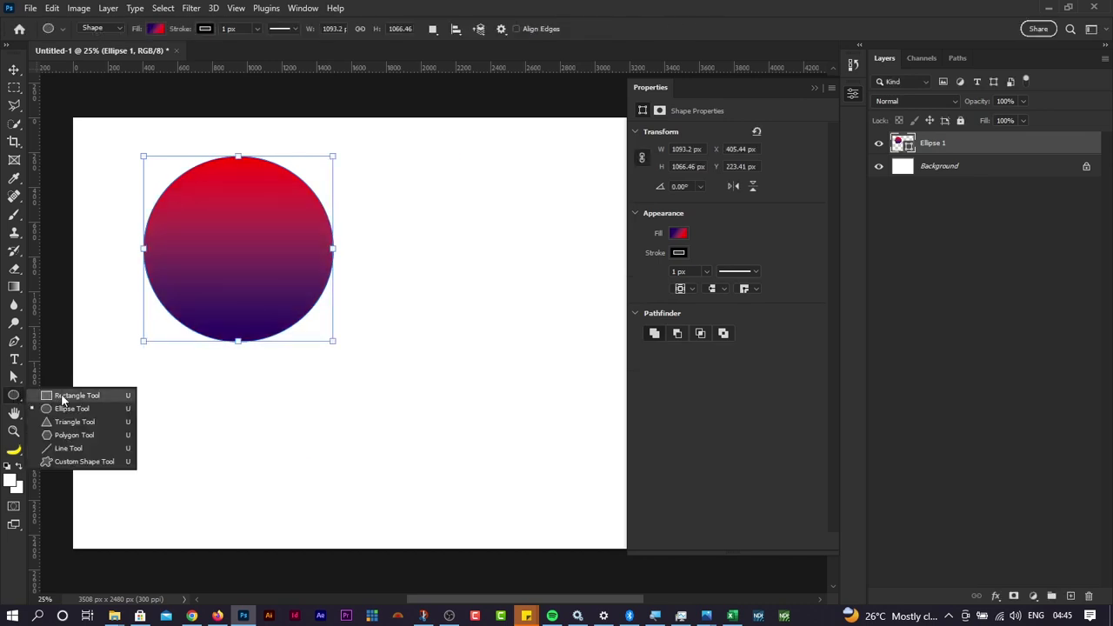
click(70, 396)
drag(151, 373, 569, 520)
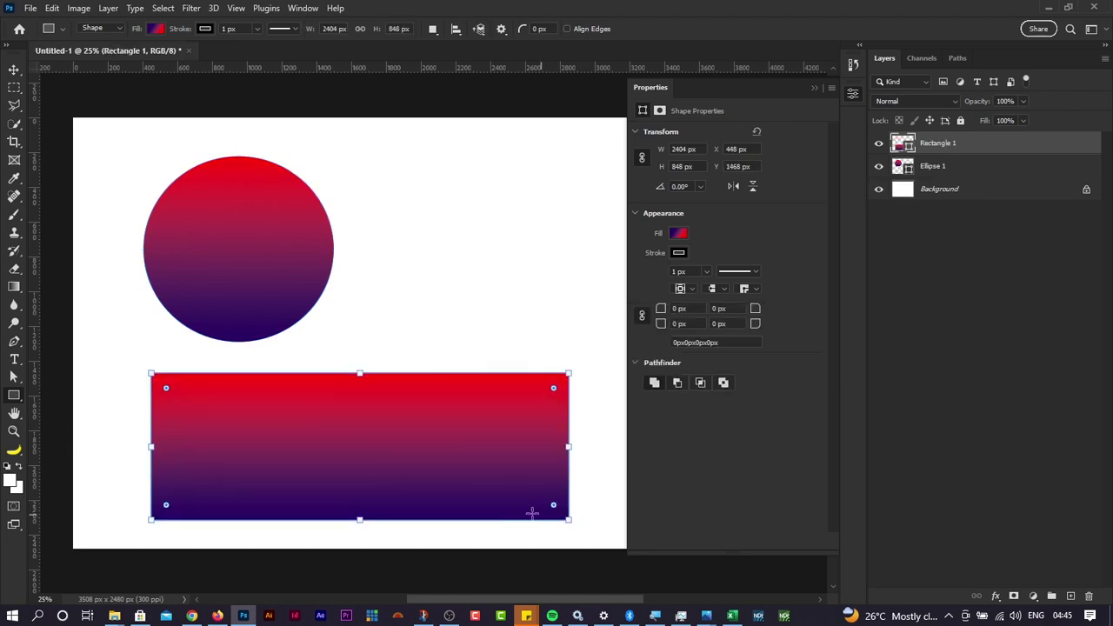
Step: Change the start color stop of the rectangle's fill gradient to bright blue 005aff
click(680, 235)
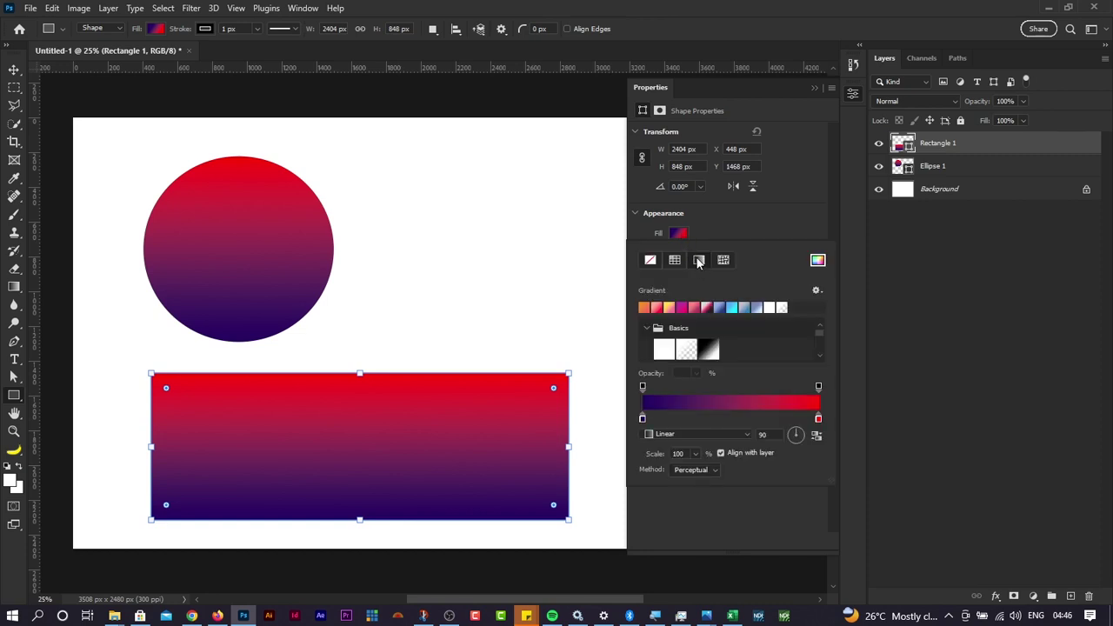
click(729, 406)
drag(696, 118, 743, 87)
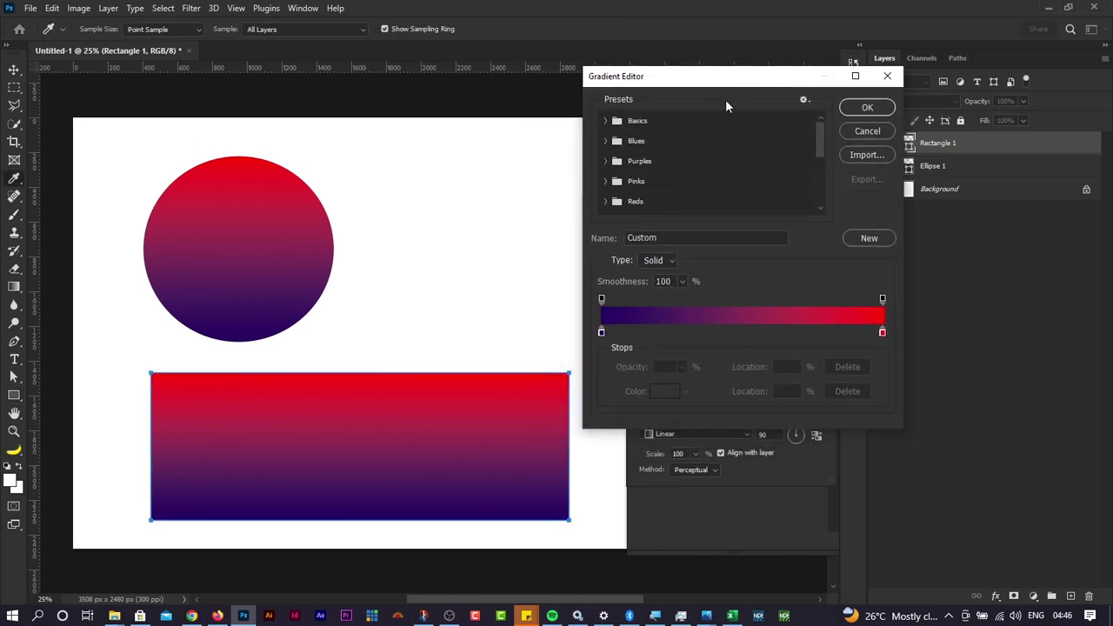
double_click(601, 331)
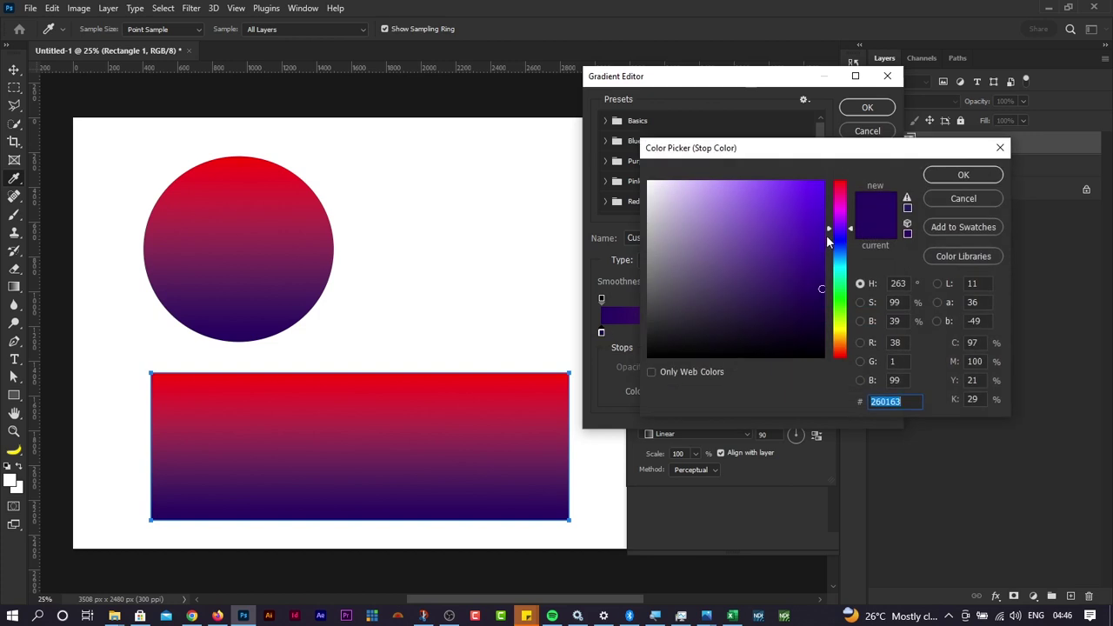
text(012463005aff)
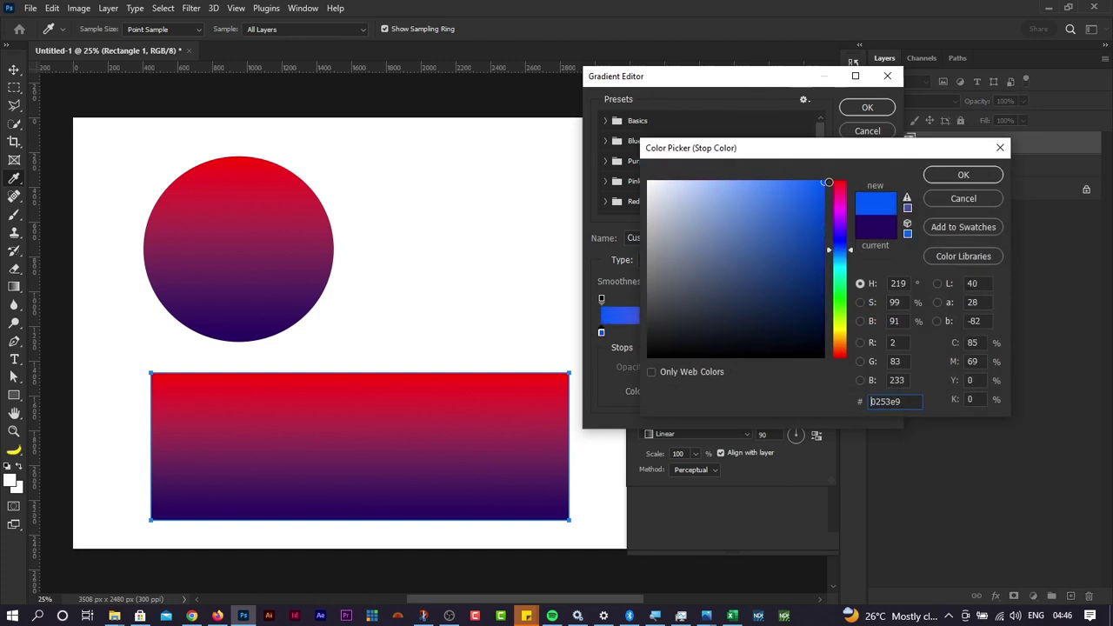
click(961, 175)
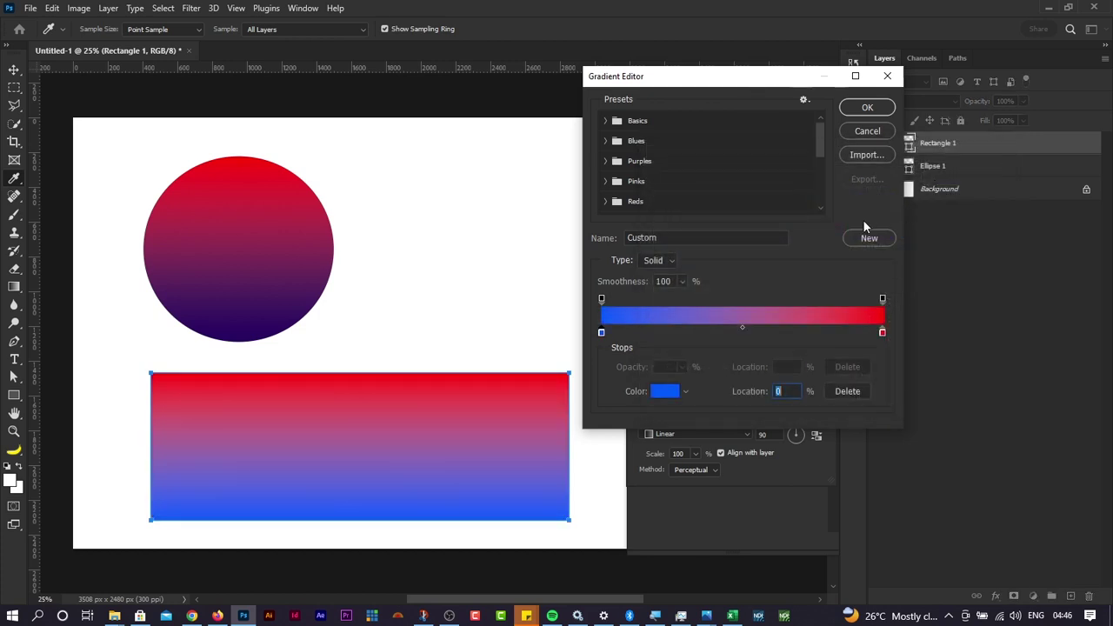
Step: Set the rectangle gradient's end color stop to yellow fff600, accept the gradient and switch to the Move tool
double_click(883, 333)
mouse_move(841, 243)
mouse_down()
mouse_move(840, 347)
mouse_move(840, 297)
mouse_move(840, 328)
mouse_up()
mouse_move(800, 232)
mouse_down()
mouse_move(848, 207)
mouse_move(847, 174)
mouse_up()
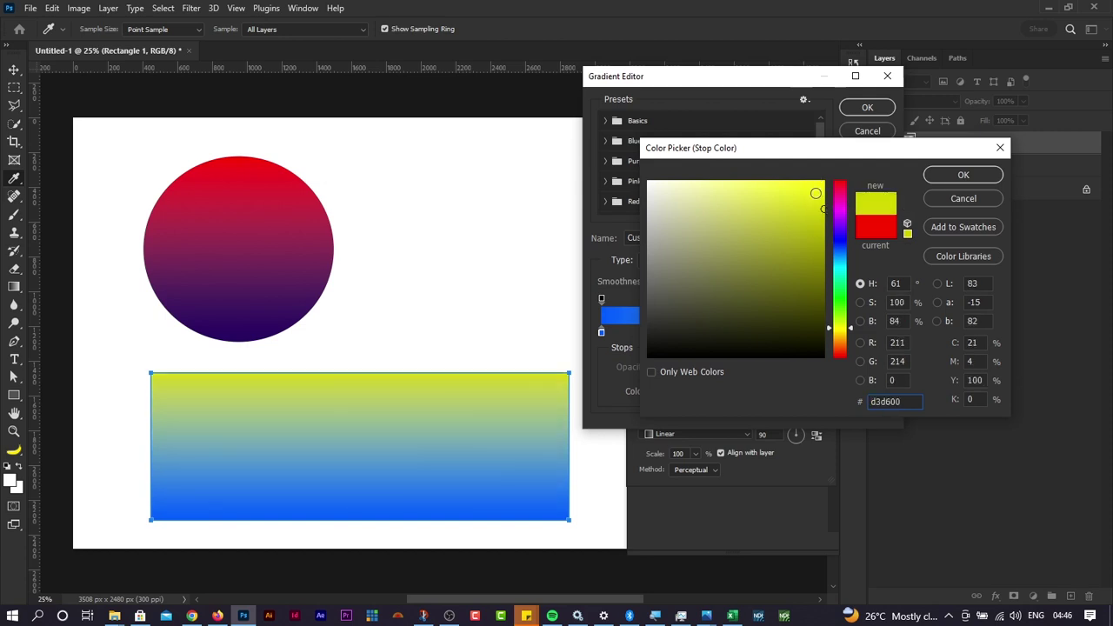
drag(849, 328, 848, 331)
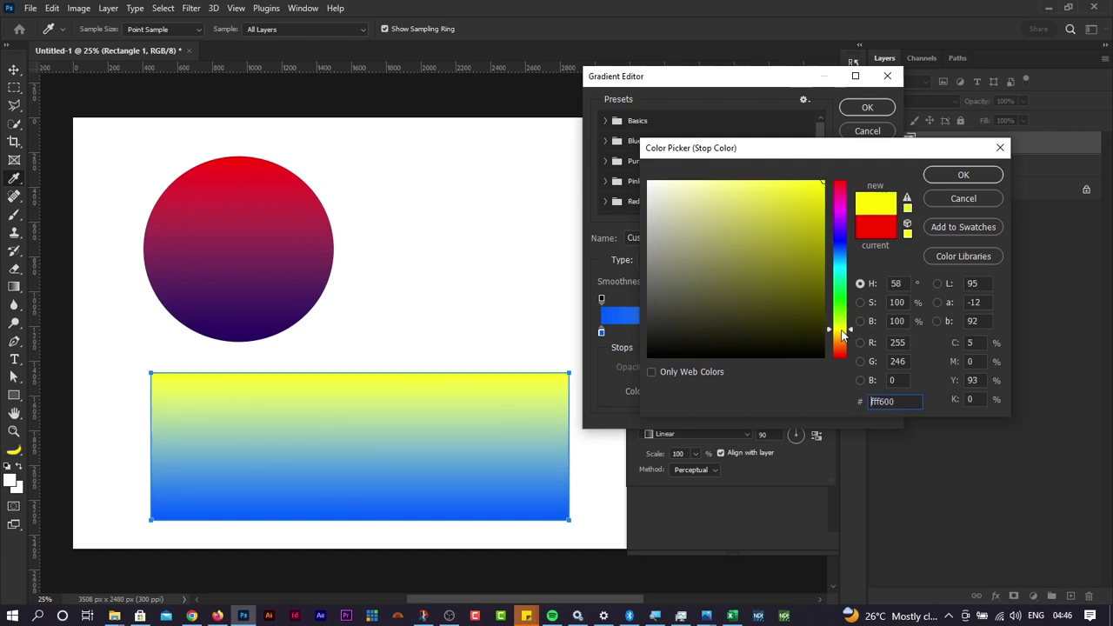
click(951, 178)
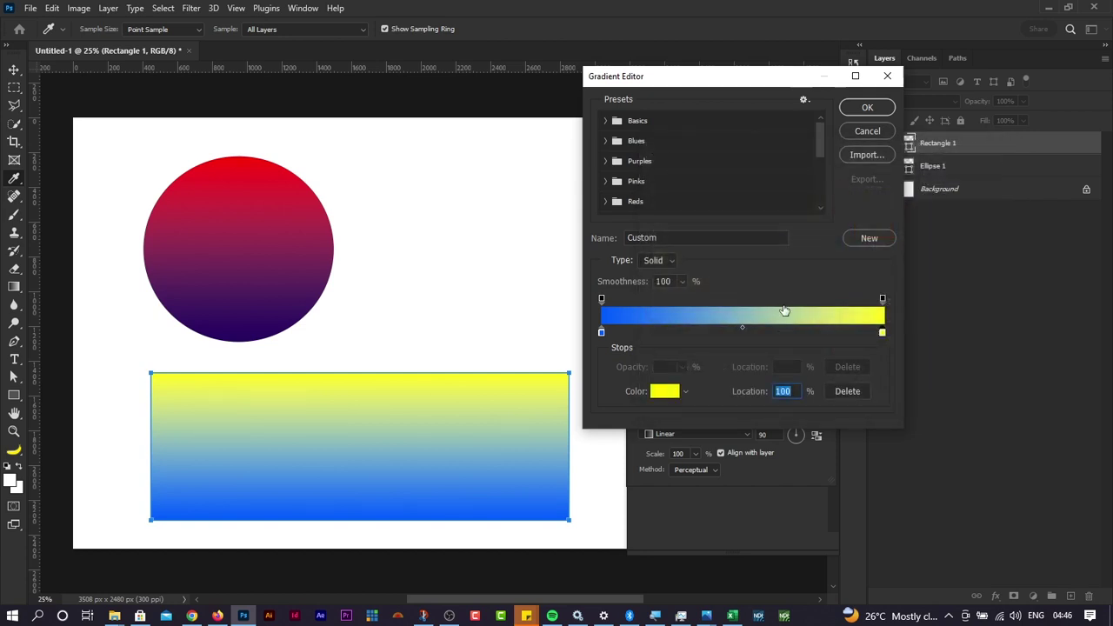
click(861, 108)
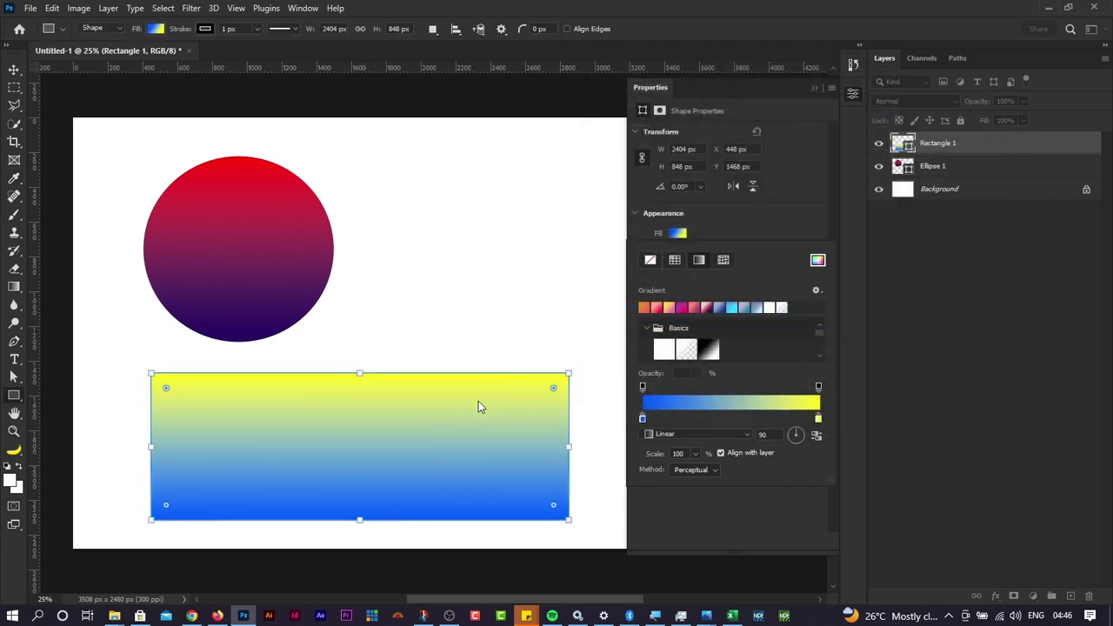
click(305, 313)
key(v)
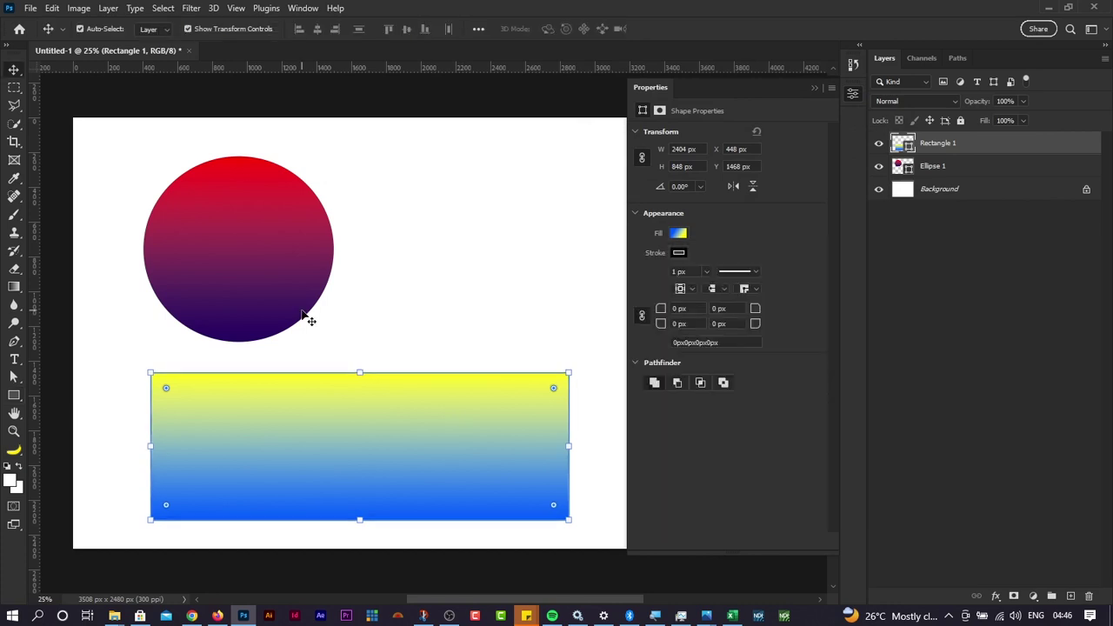
Step: Reselect the rectangle and give it a solid blue stroke 34.70 px wide
click(390, 340)
click(384, 424)
click(679, 253)
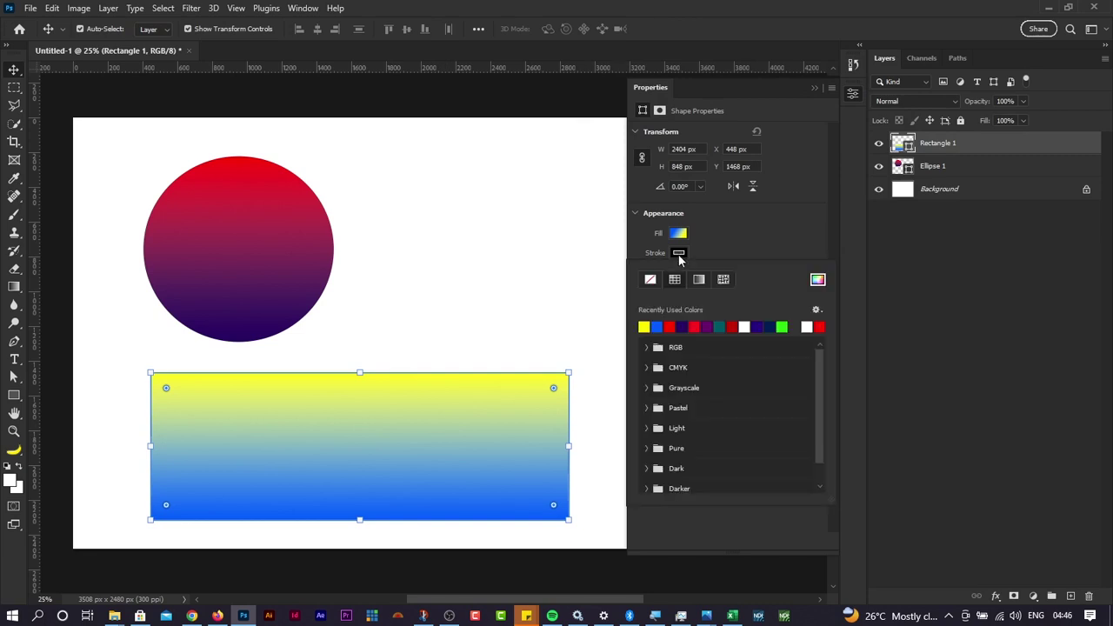
click(656, 327)
click(727, 262)
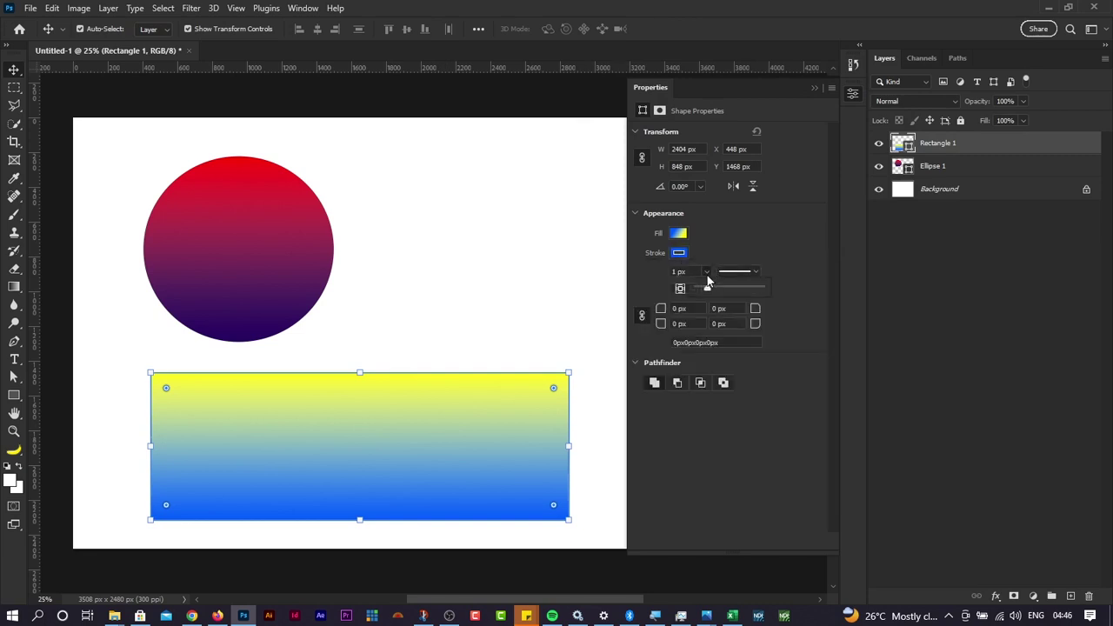
mouse_move(711, 289)
mouse_down()
mouse_move(721, 289)
mouse_move(698, 293)
mouse_up()
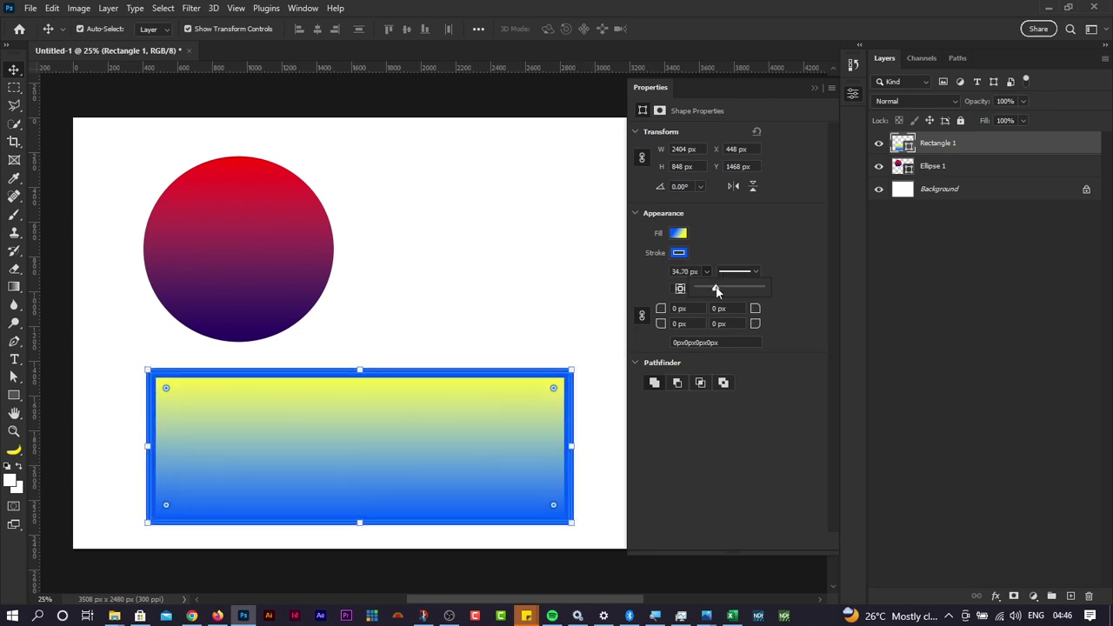
Step: Try setting the rectangle's stroke to none and restore its solid blue color
click(679, 253)
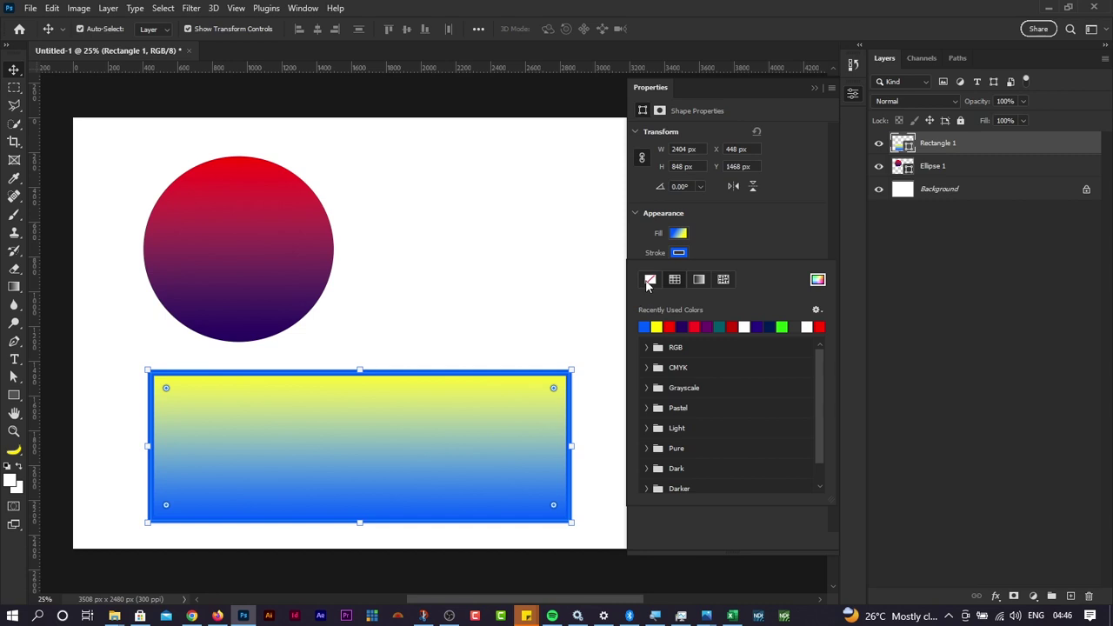
click(650, 280)
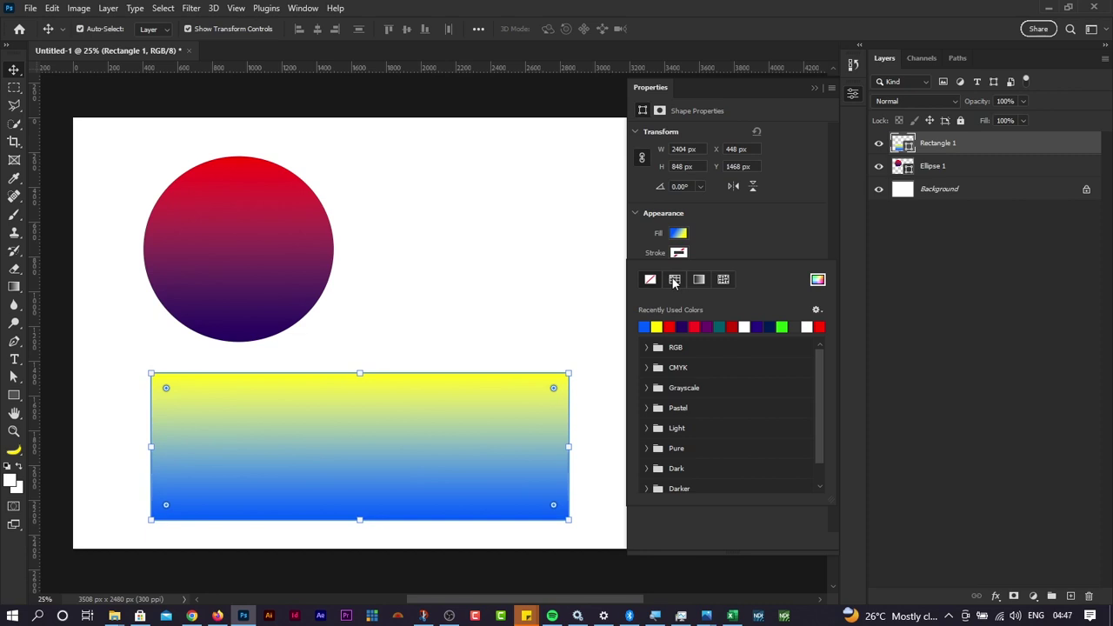
click(674, 280)
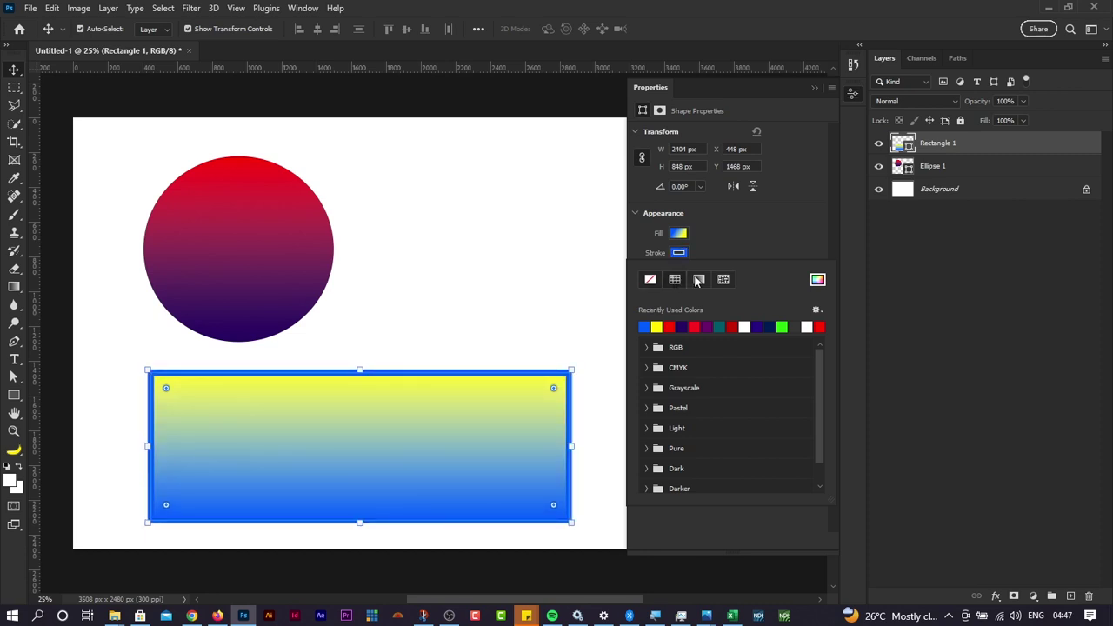
click(712, 250)
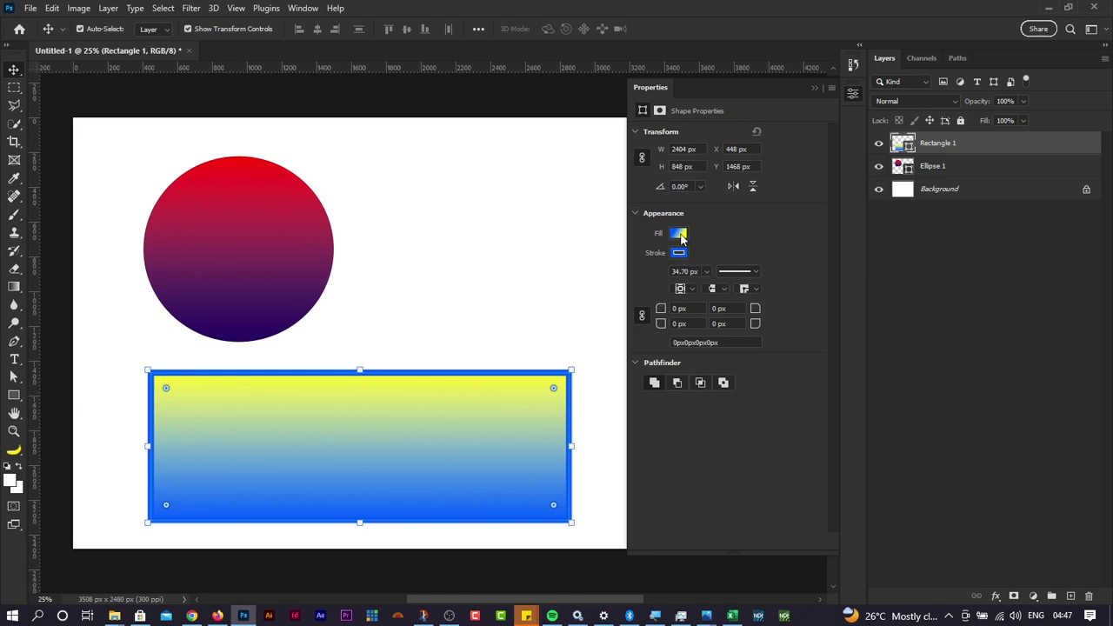
Step: Switch the rectangle's stroke to a gradient and change its black start color stop to red ff0000
click(679, 252)
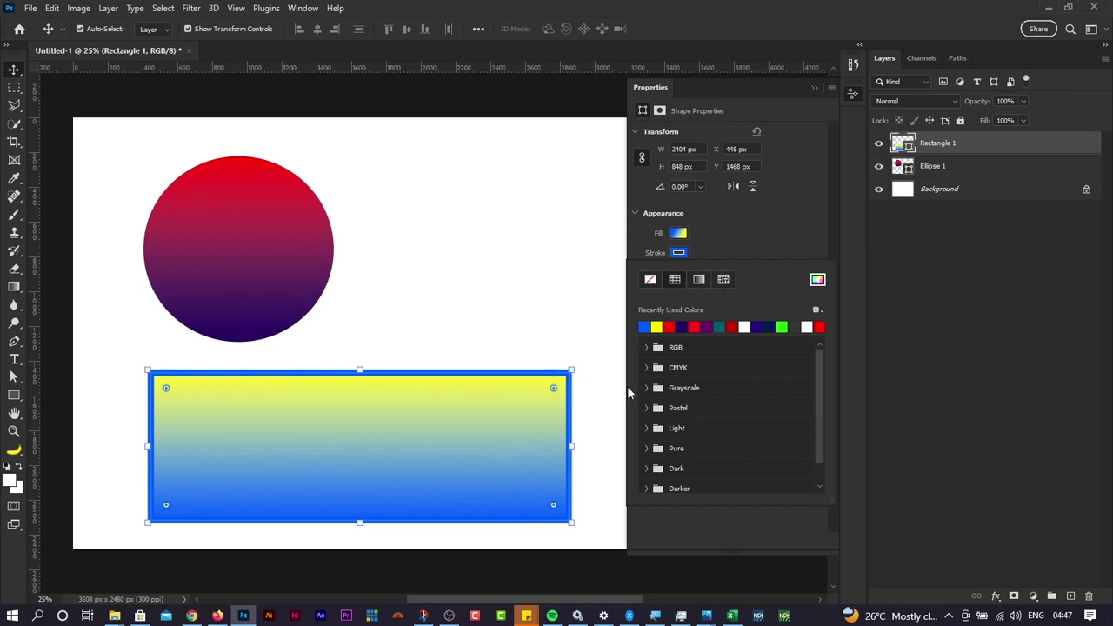
click(700, 280)
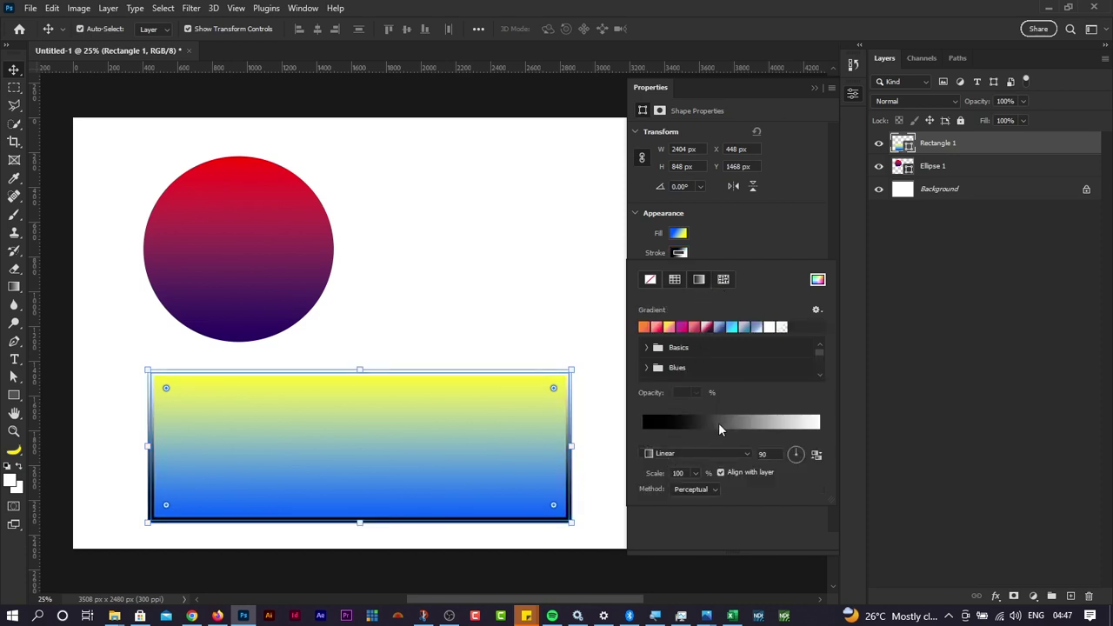
click(716, 425)
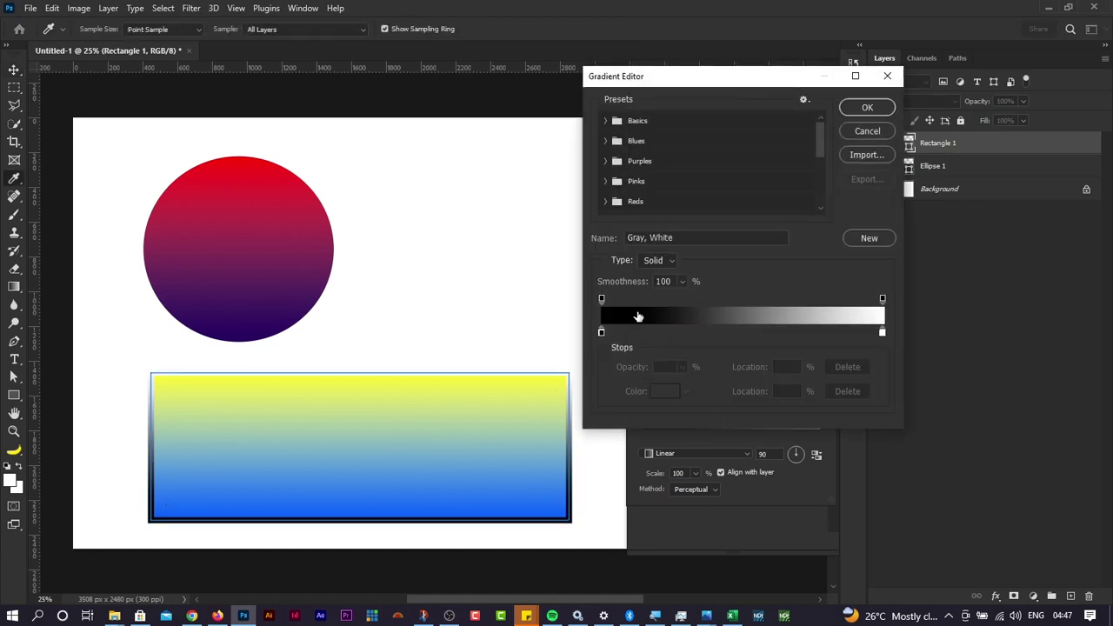
double_click(602, 333)
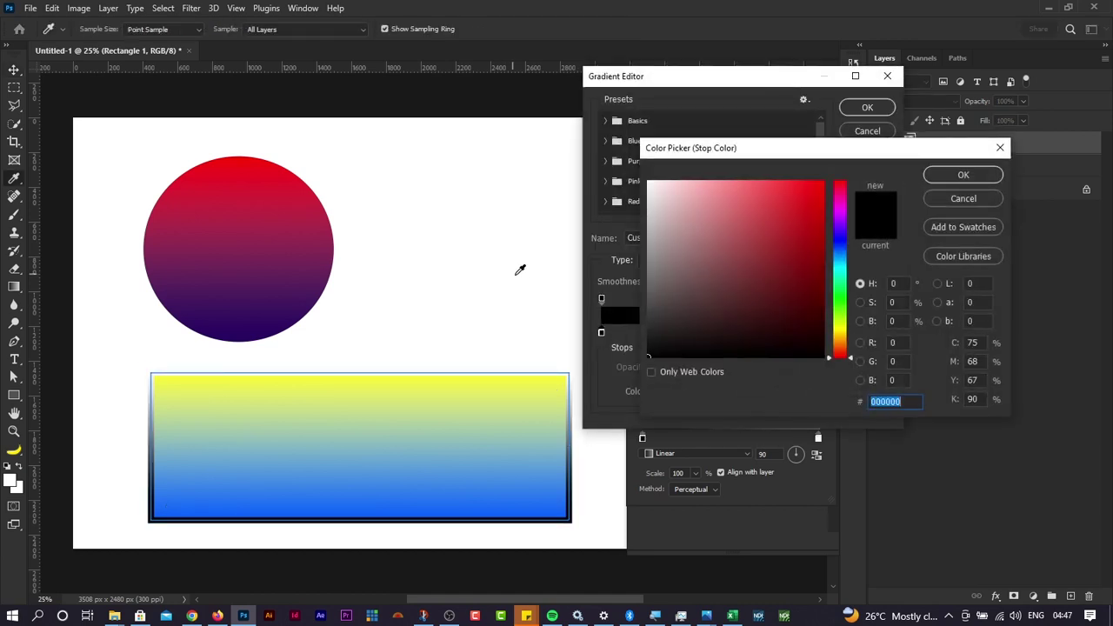
drag(796, 207, 873, 154)
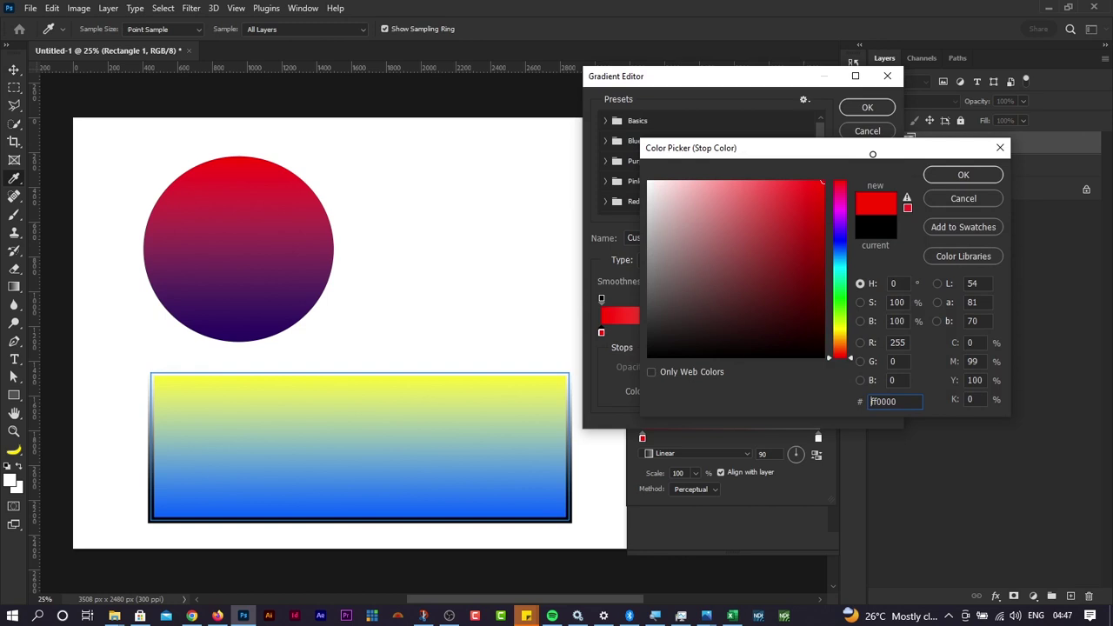
click(954, 175)
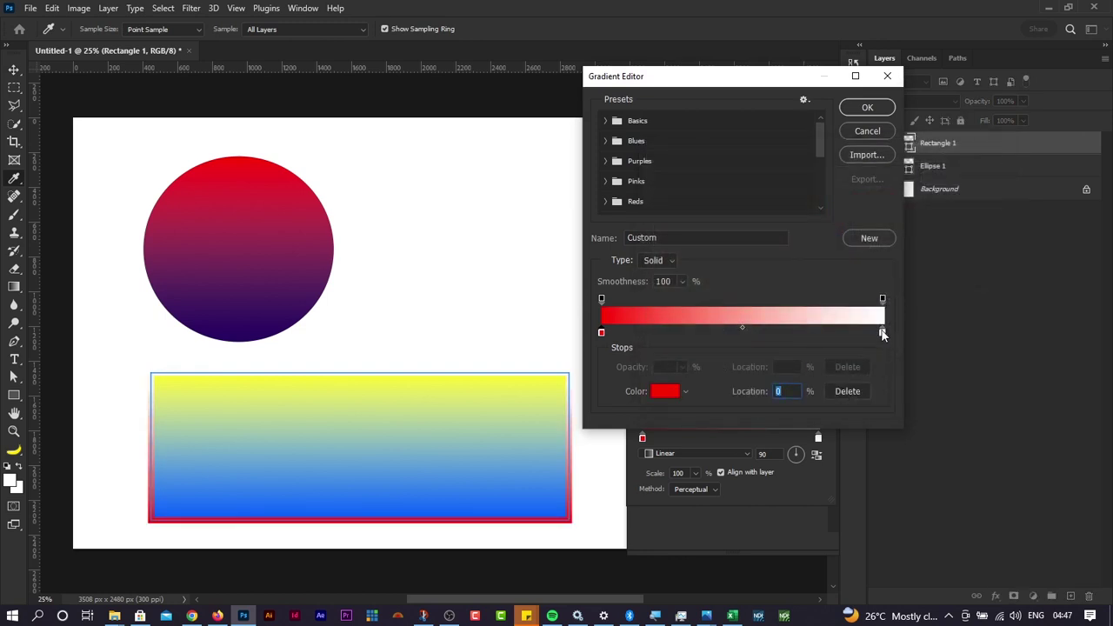
Step: Set the stroke gradient's white end color stop to dark blue 00215e, accept the gradient and deselect the rectangle
double_click(881, 329)
drag(837, 244, 826, 295)
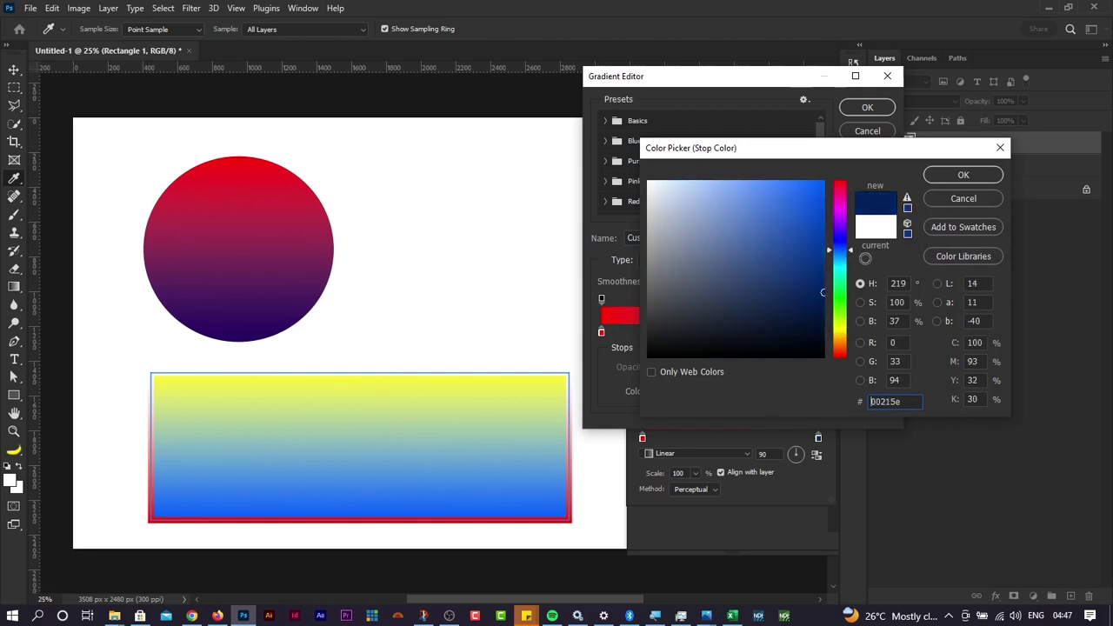
click(962, 175)
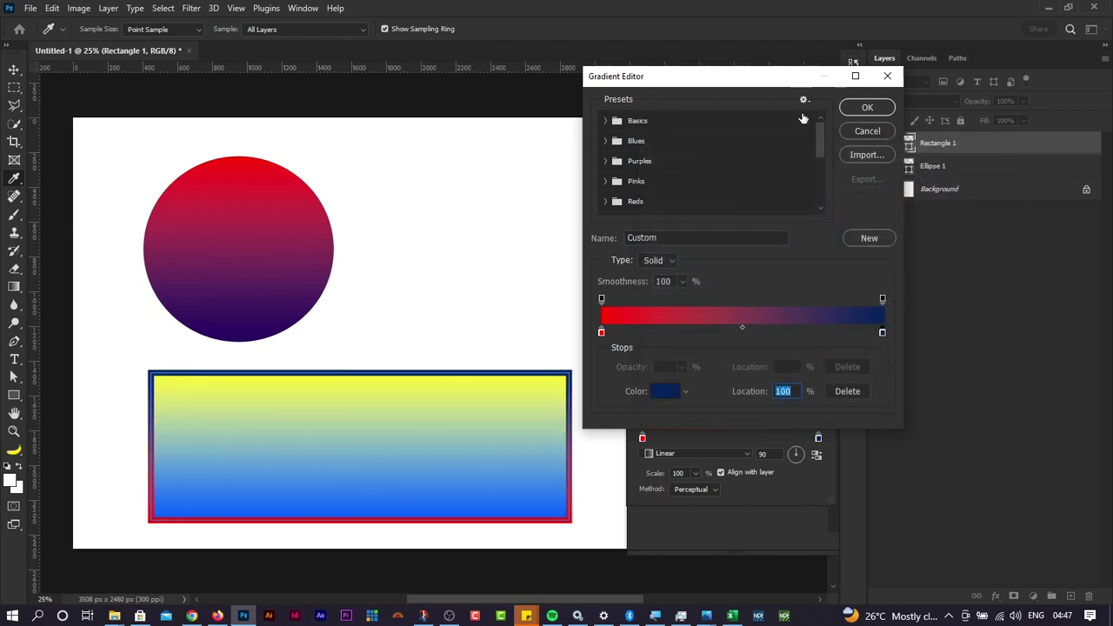
click(867, 108)
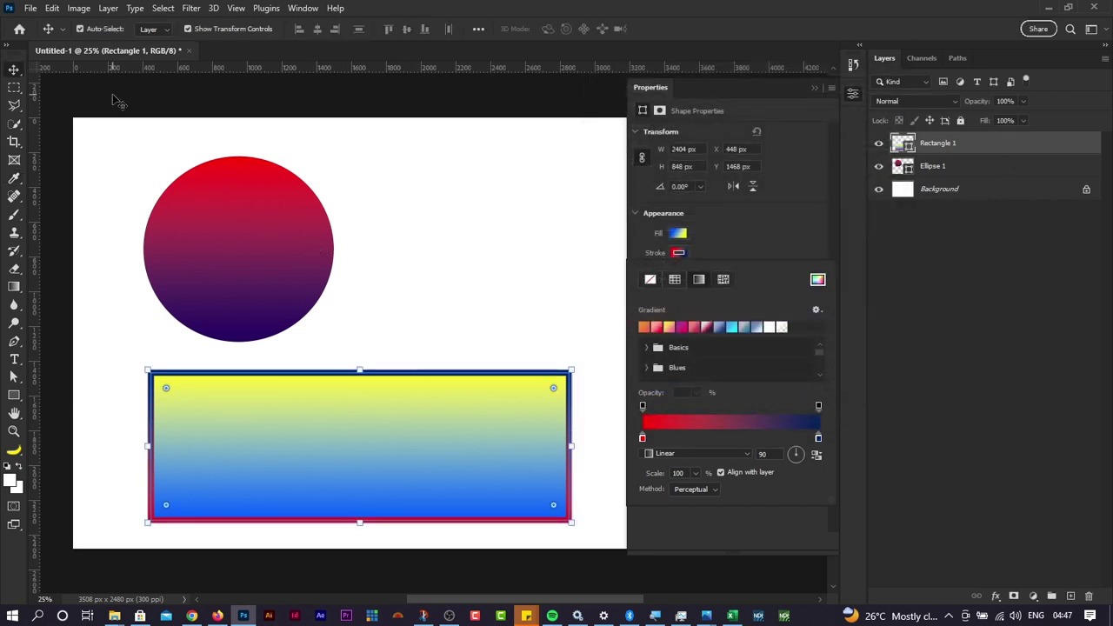
click(470, 331)
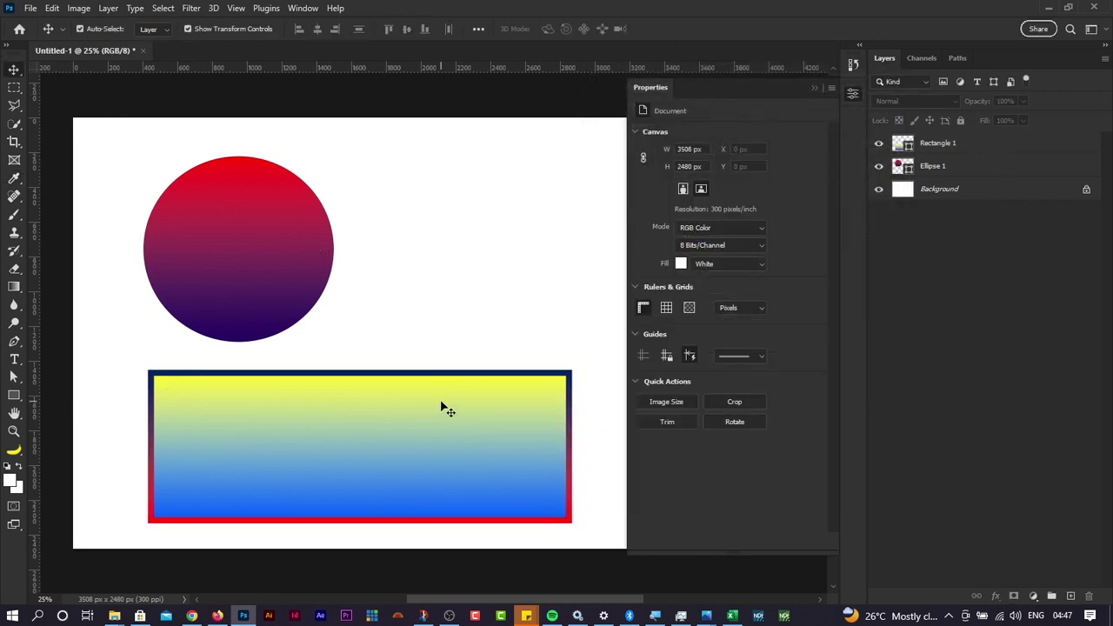
Step: Reposition the circle to about X 1207, Y 105 px and the rectangle to about X 469, Y 1353 px
drag(440, 405, 439, 402)
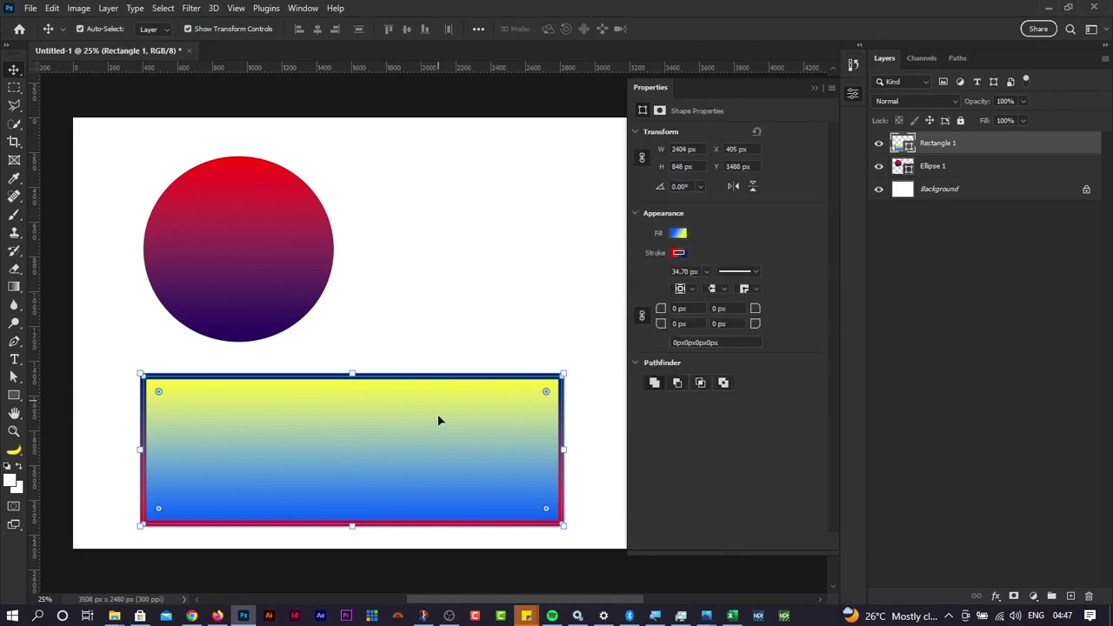
click(450, 333)
drag(383, 467, 417, 432)
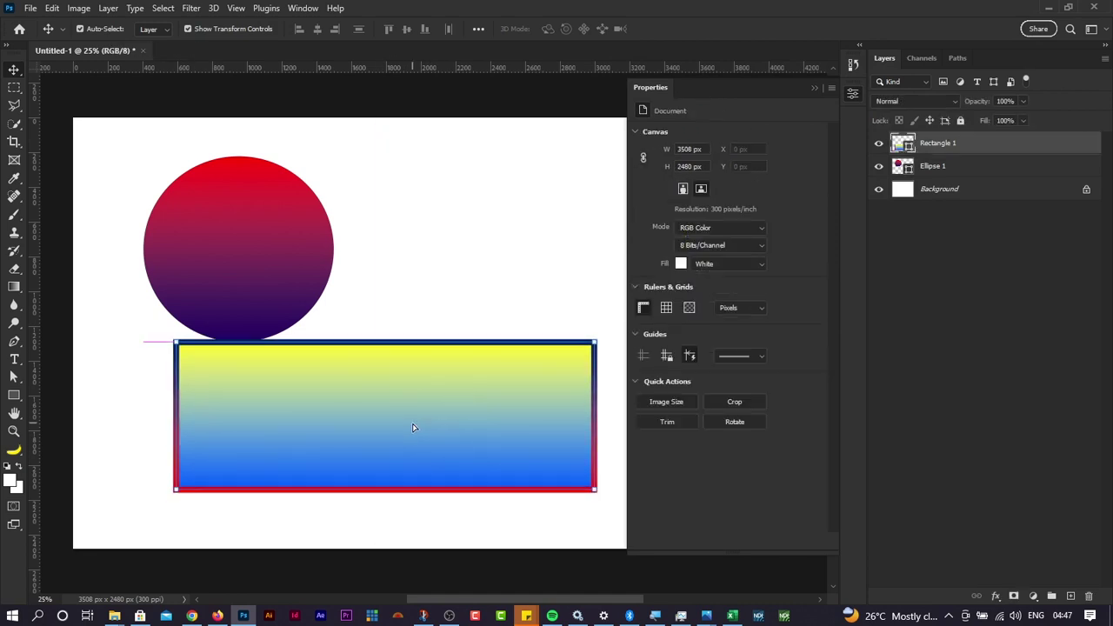
drag(268, 317, 313, 296)
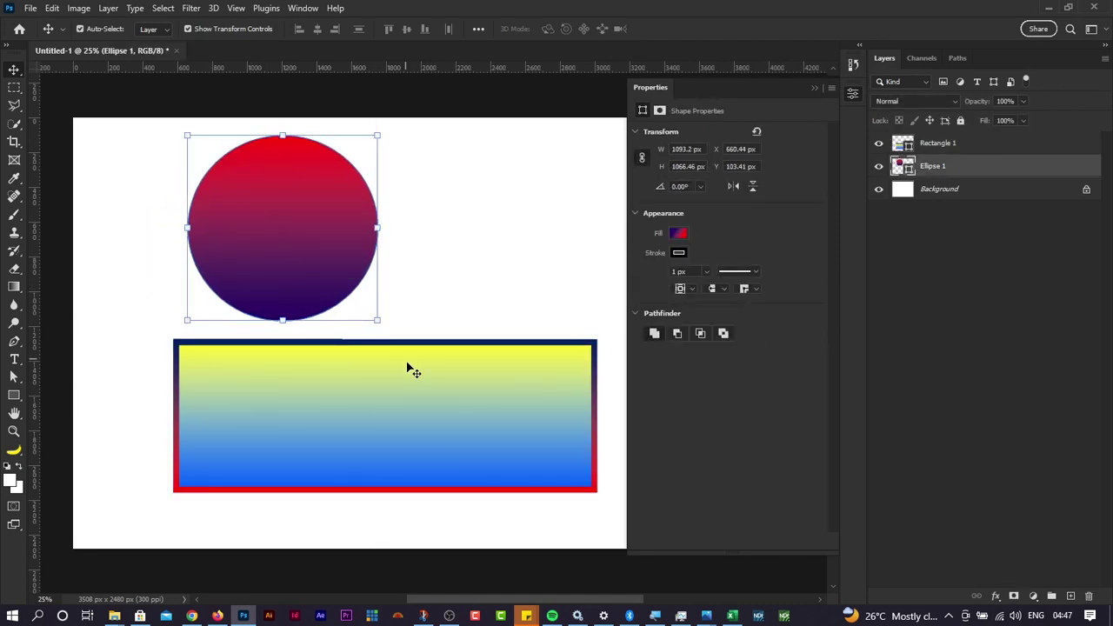
drag(426, 400, 397, 404)
drag(303, 266, 325, 247)
drag(380, 385, 345, 390)
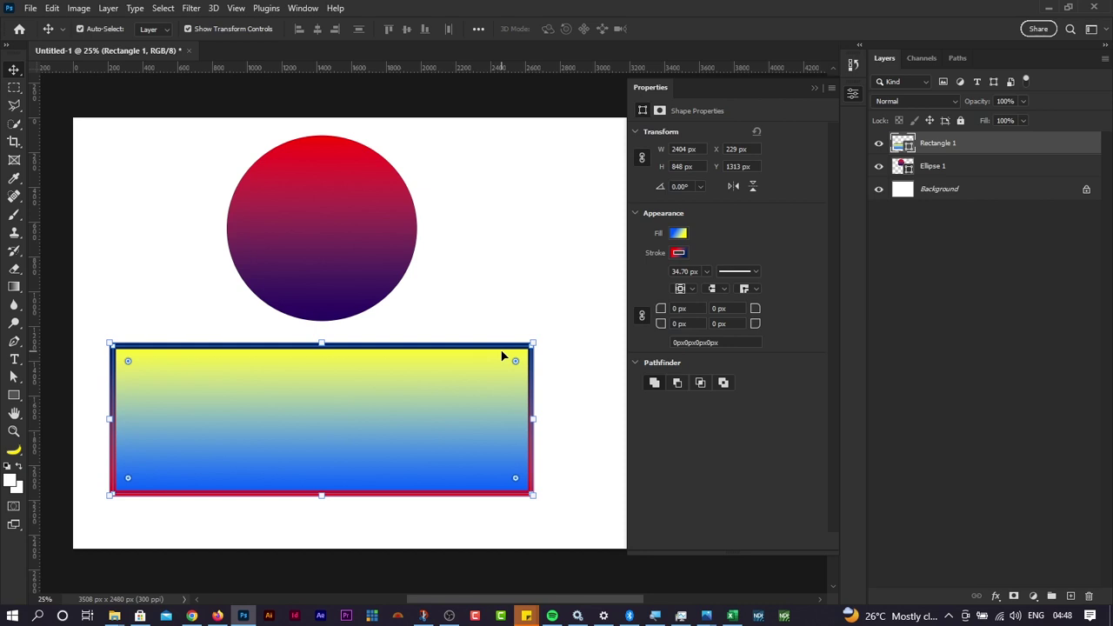
drag(386, 256, 419, 225)
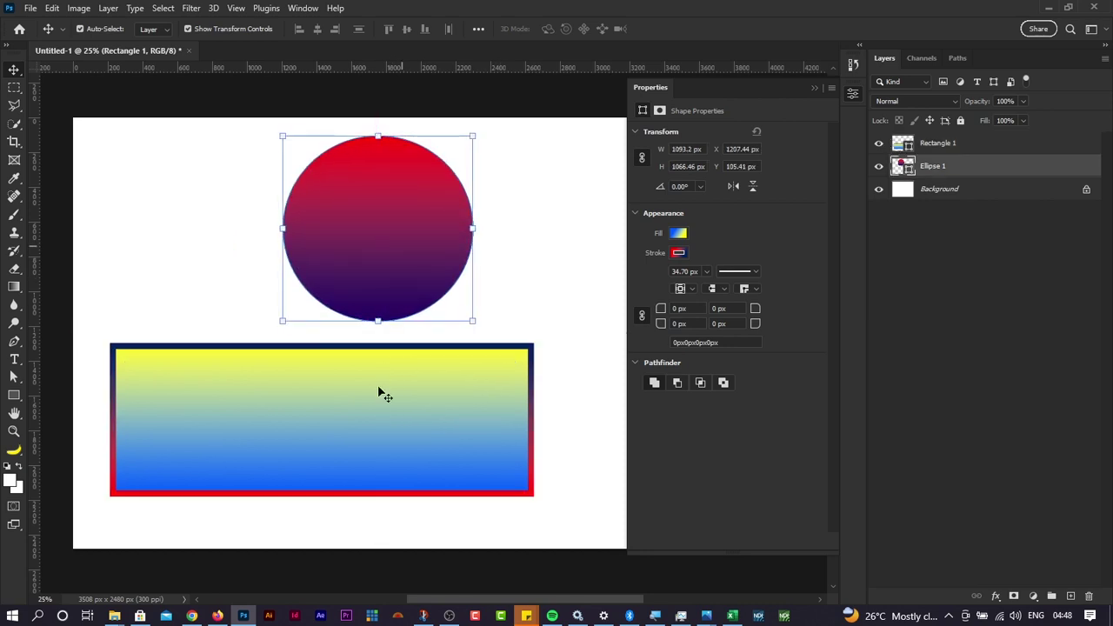
drag(379, 389, 420, 398)
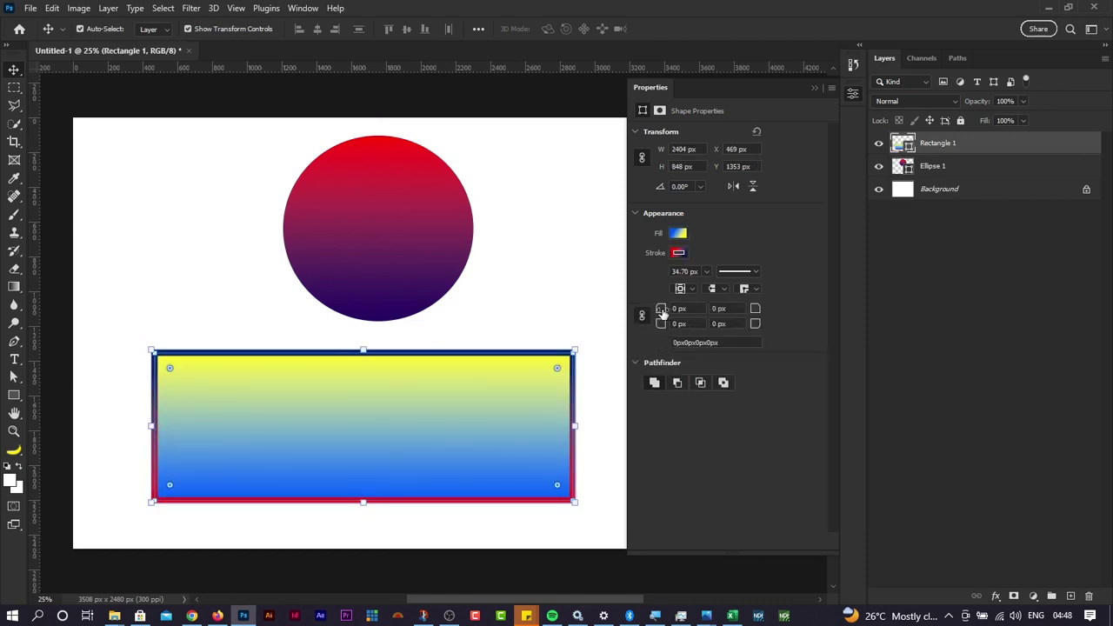
Step: Round all four rectangle corners to 424 px and move the shape to about X 552, Y 1417 px
drag(663, 315, 1040, 319)
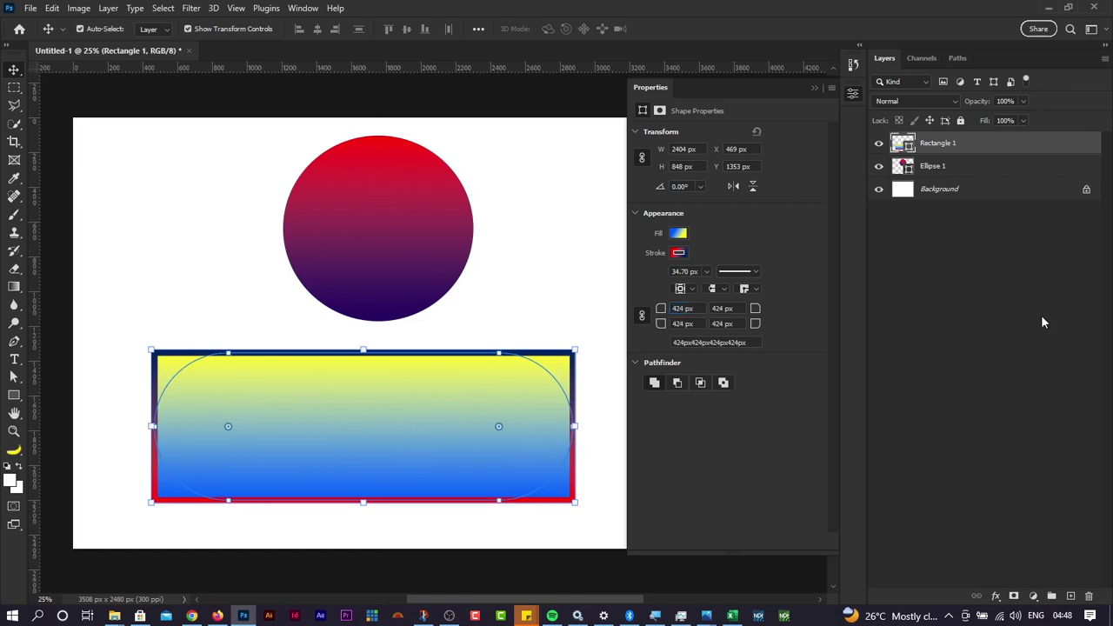
click(549, 310)
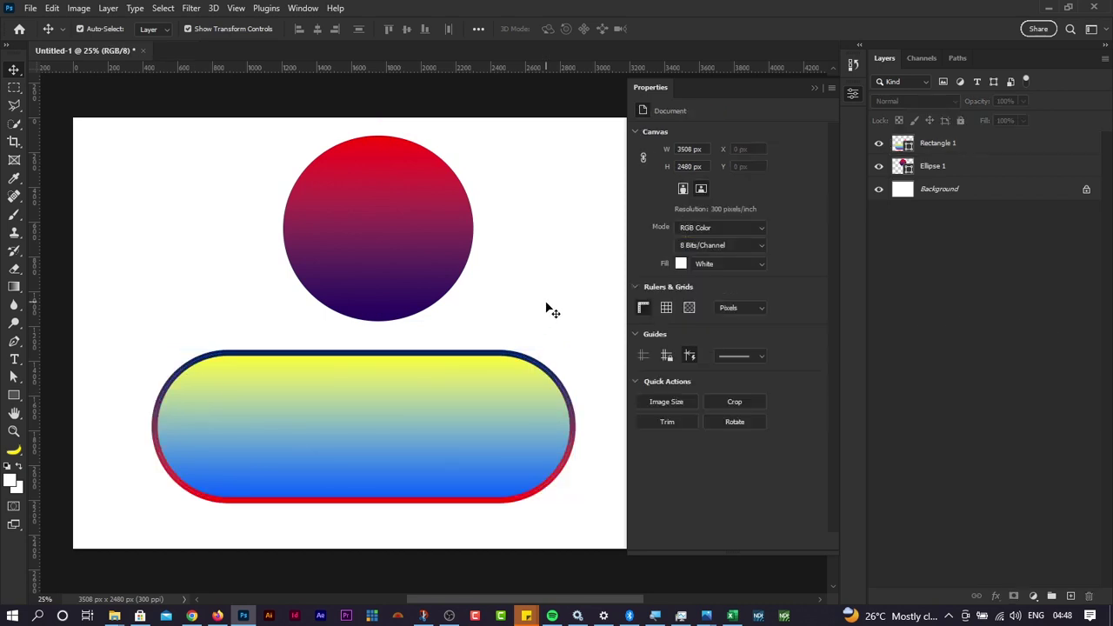
click(511, 379)
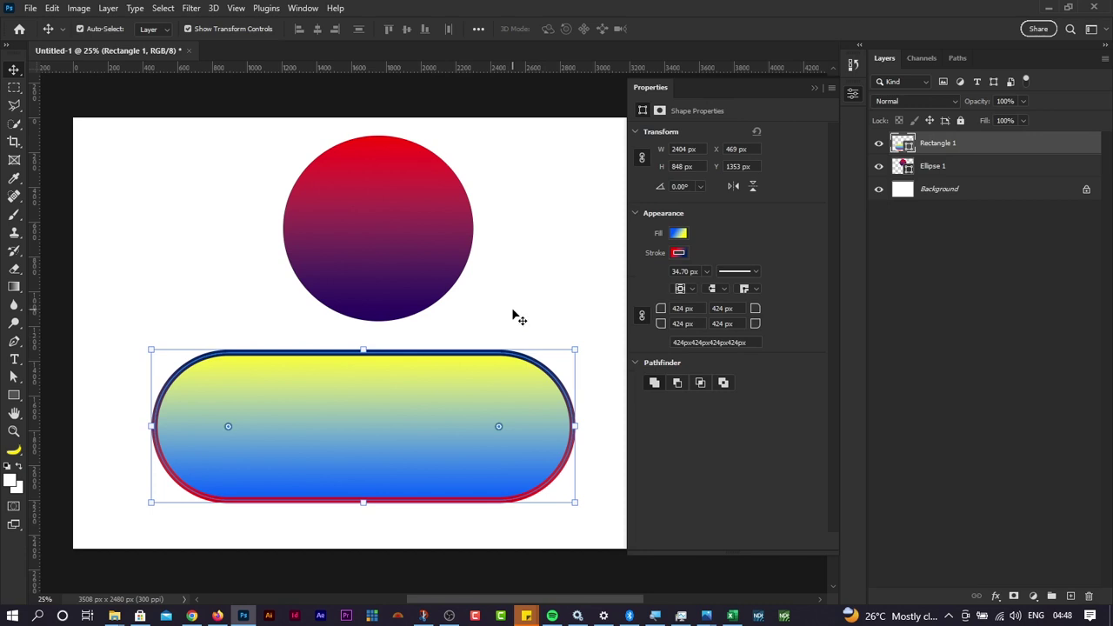
drag(447, 406, 461, 417)
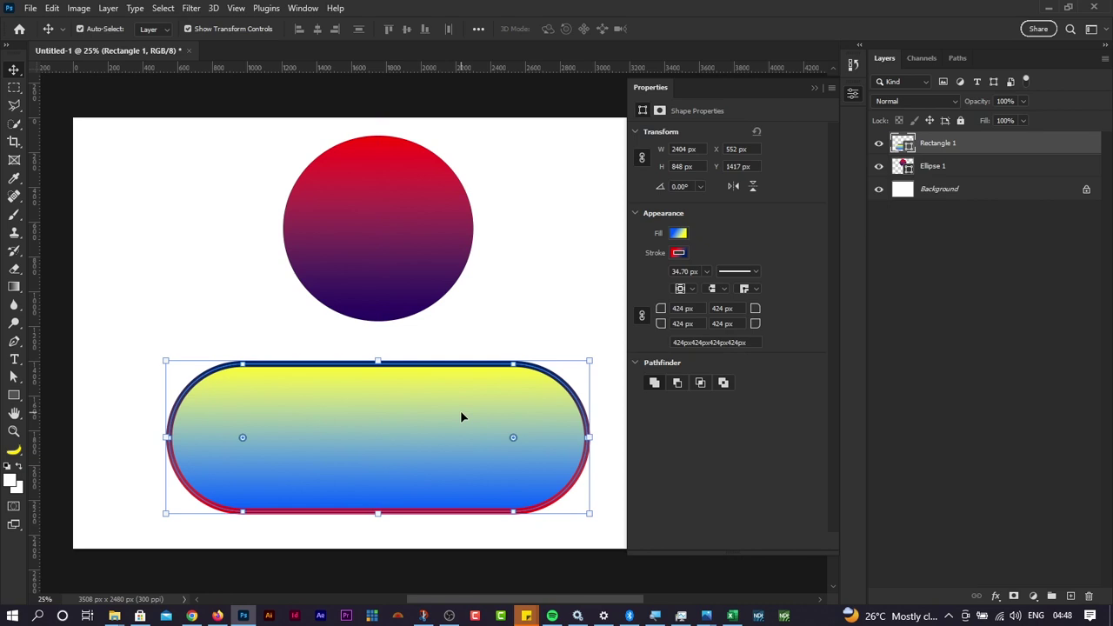
Step: Collapse the shape properties, then select both the circle and the rounded rectangle and delete them
click(853, 93)
drag(193, 119, 524, 536)
key(Delete)
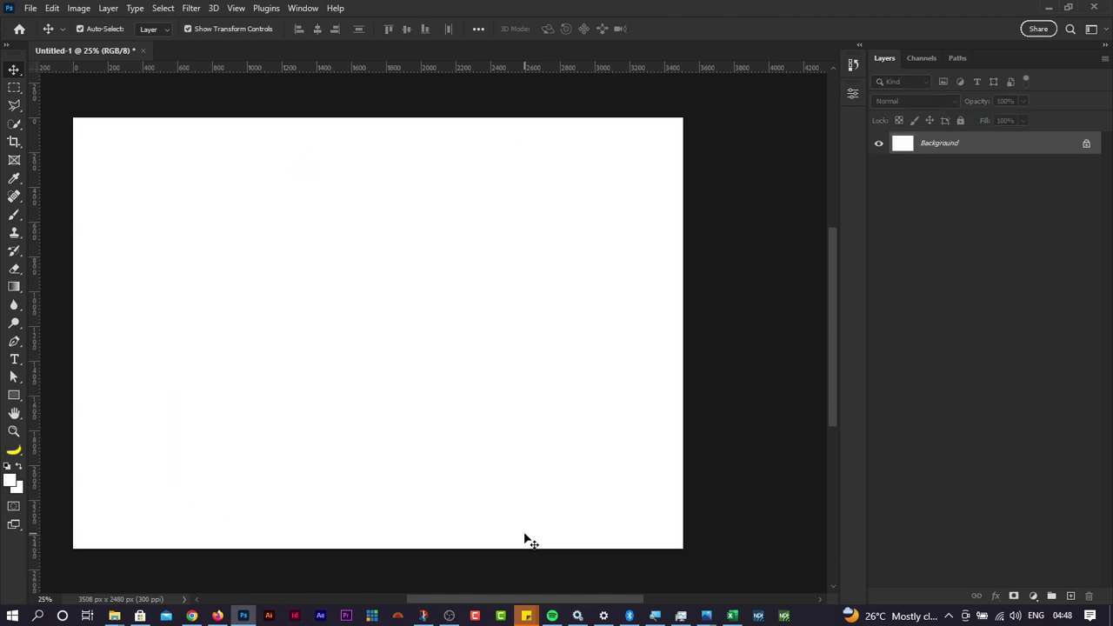
Step: Draw a rectangle about 3624 × 2588 px that covers the whole canvas with the Rectangle Tool
key(ctrl+0)
key(ctrl+minus)
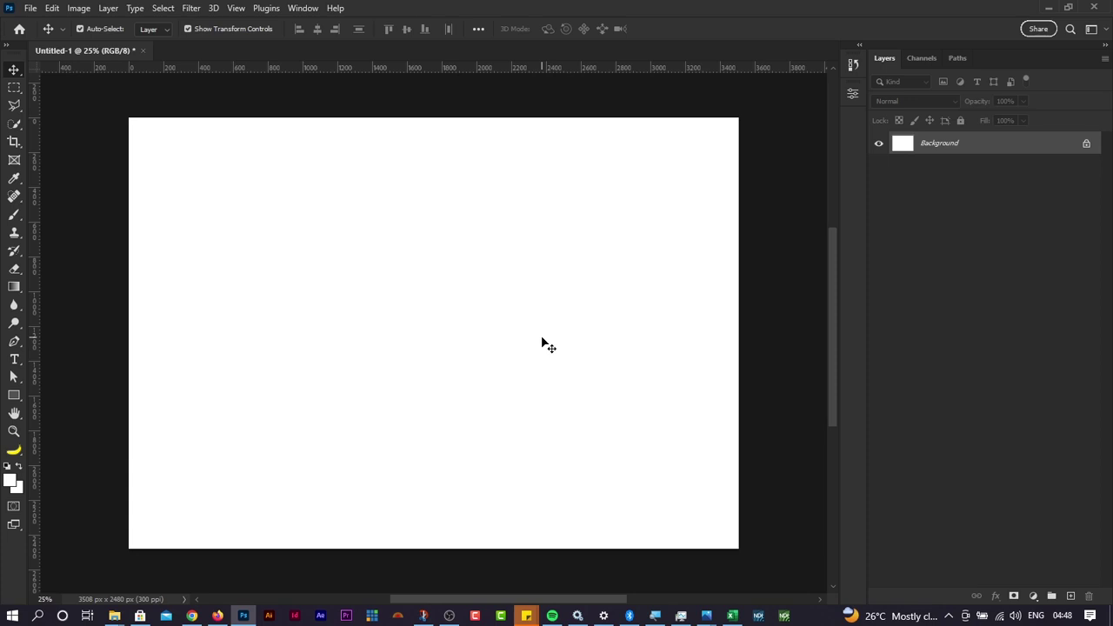
key(u)
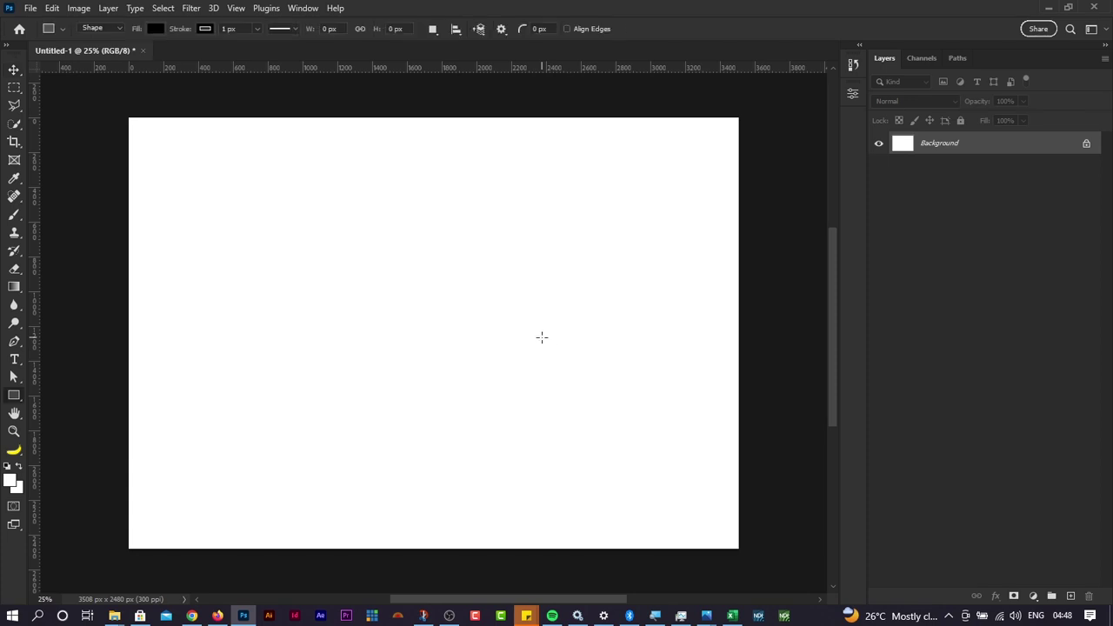
right_click(16, 401)
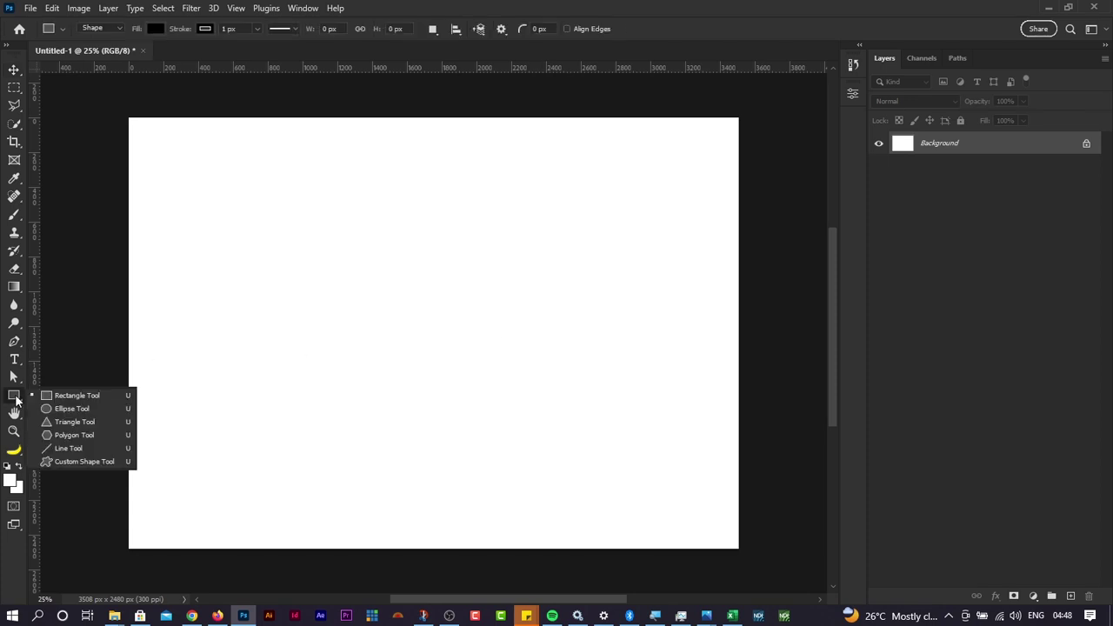
click(48, 397)
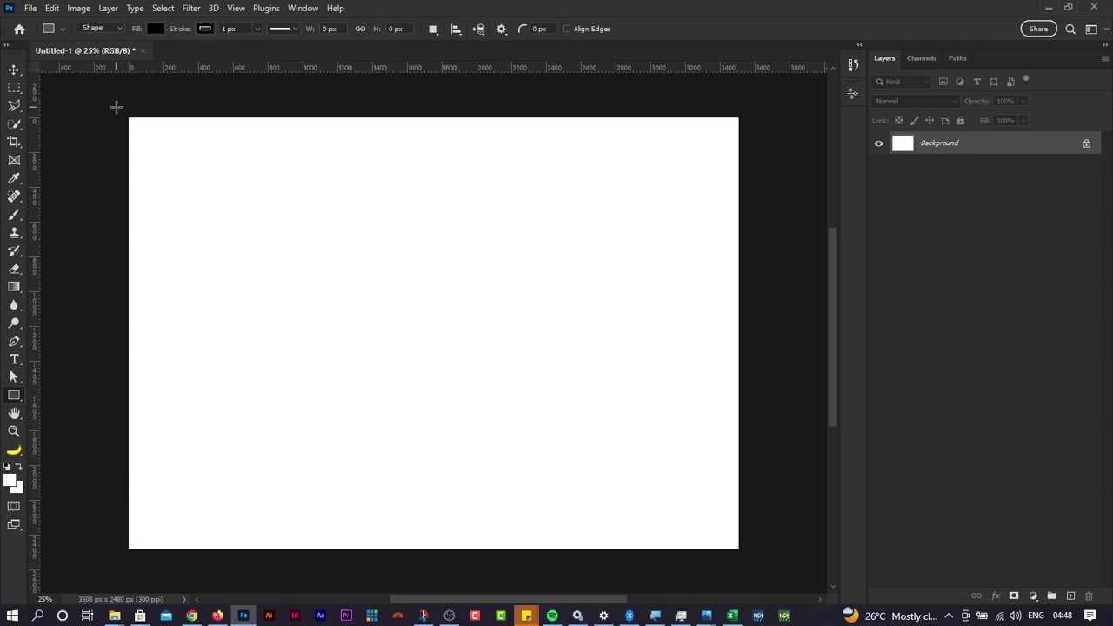
drag(116, 108, 745, 557)
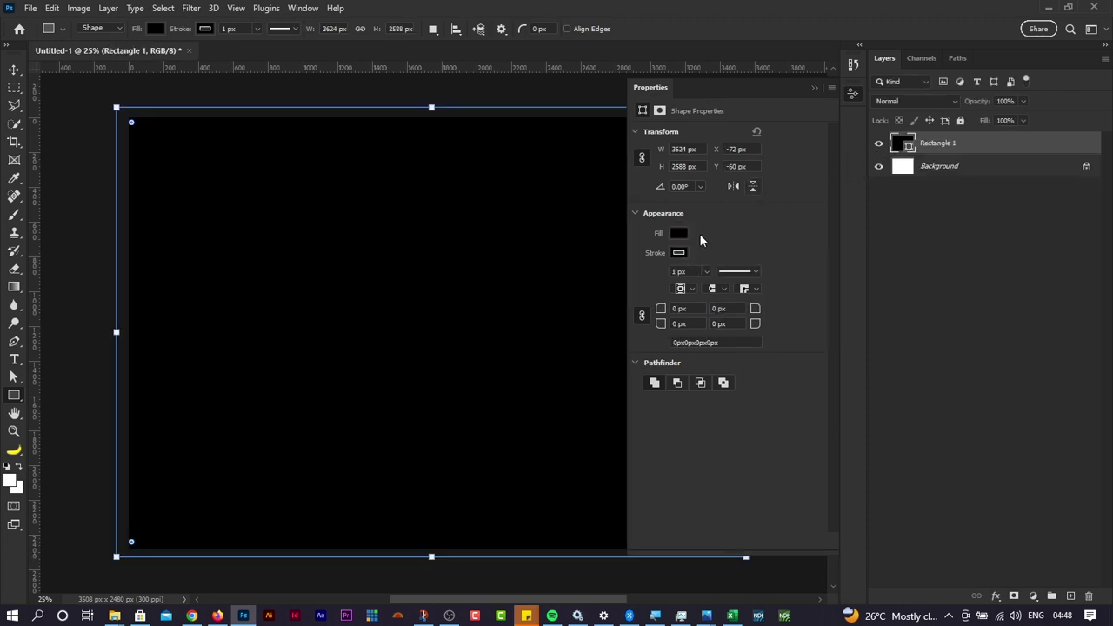
Step: Remove the rectangle's stroke and set its fill to solid red ff0030
click(680, 253)
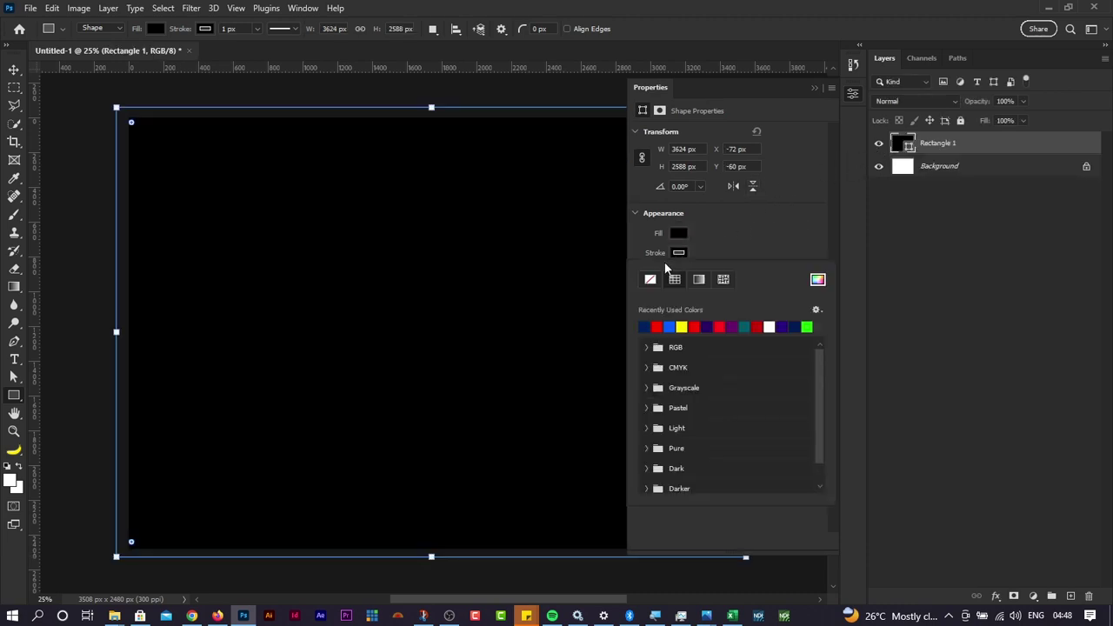
click(650, 281)
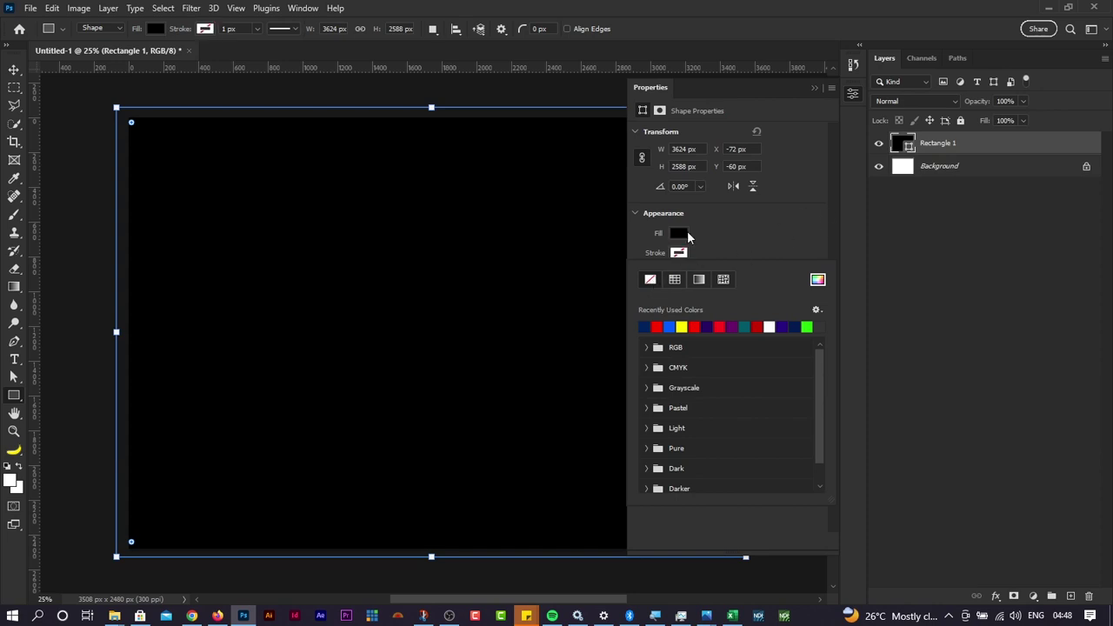
click(678, 233)
double_click(906, 146)
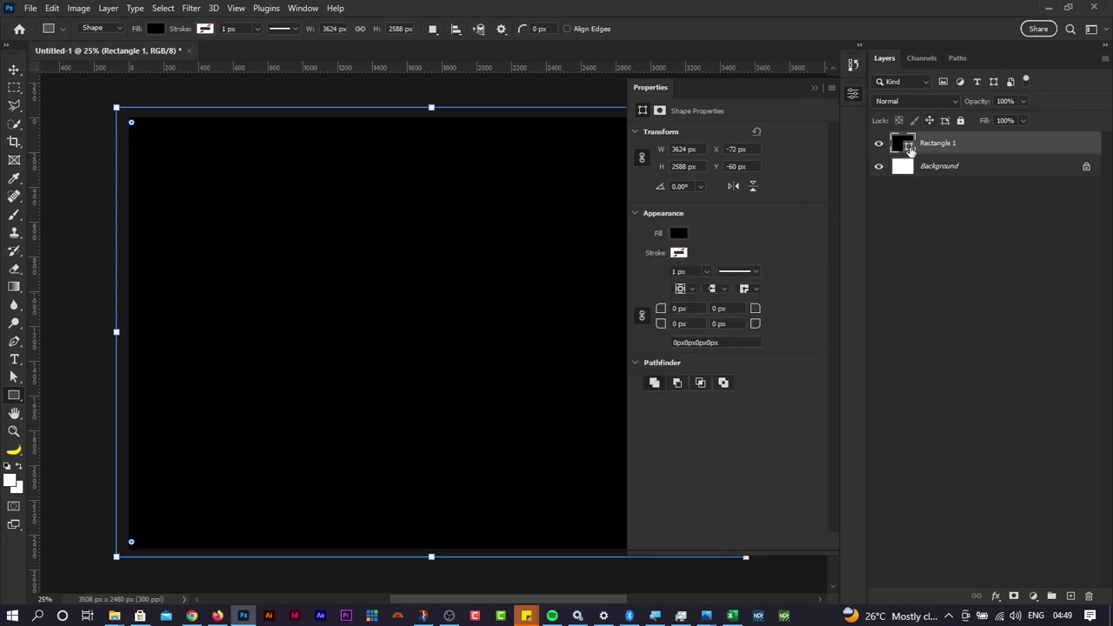
drag(786, 211, 835, 170)
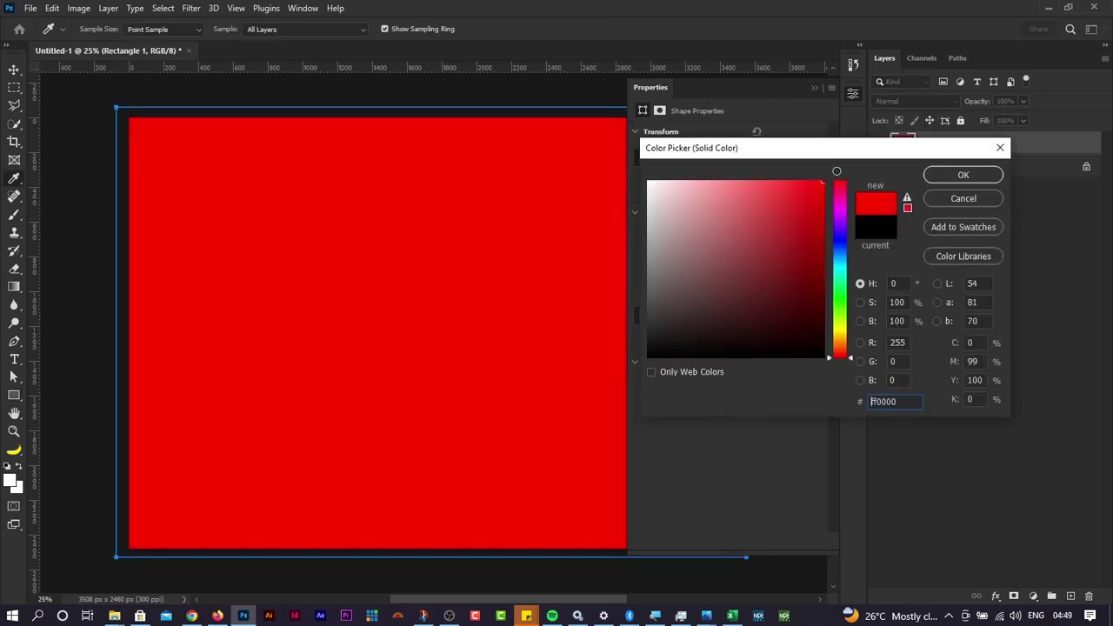
drag(839, 219, 840, 188)
click(943, 174)
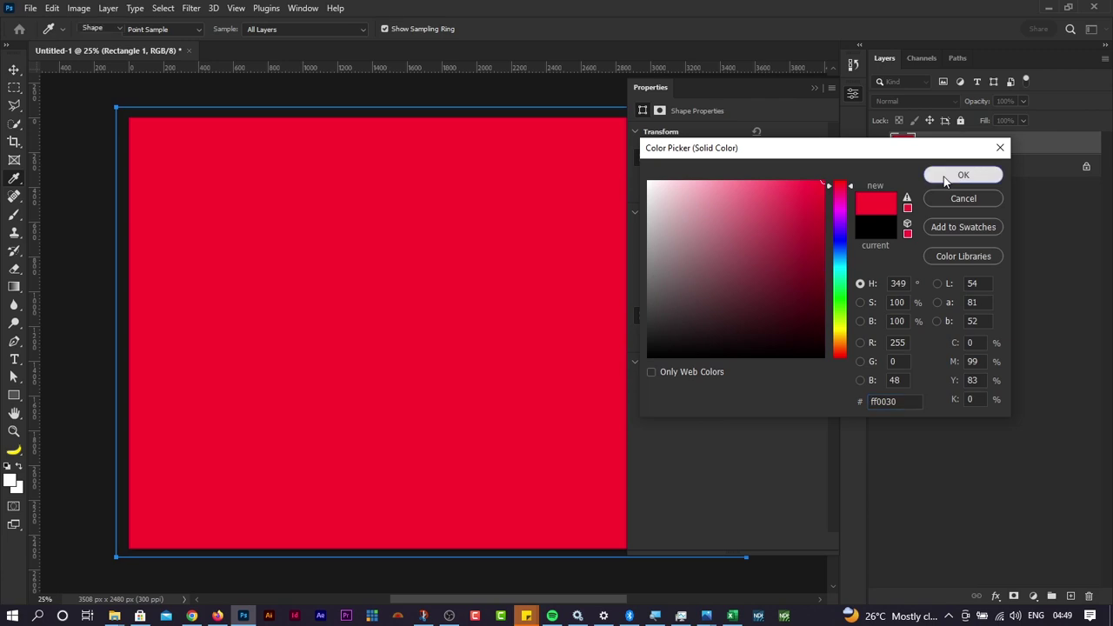
click(850, 95)
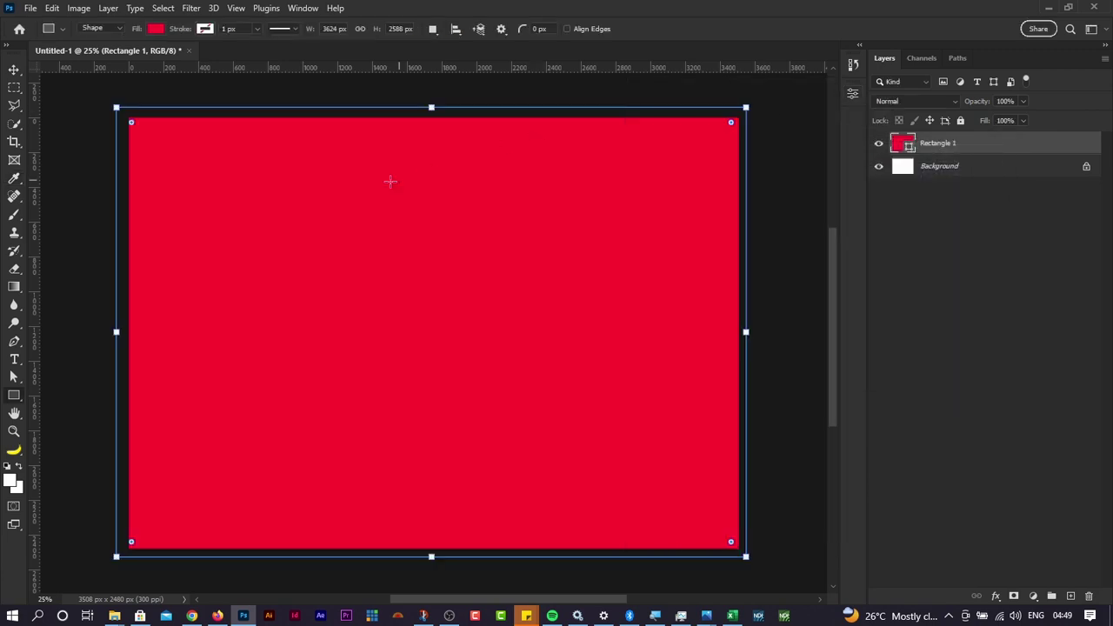
Step: Shift the red rectangle slightly with the Move tool and fully lock its layer
click(14, 69)
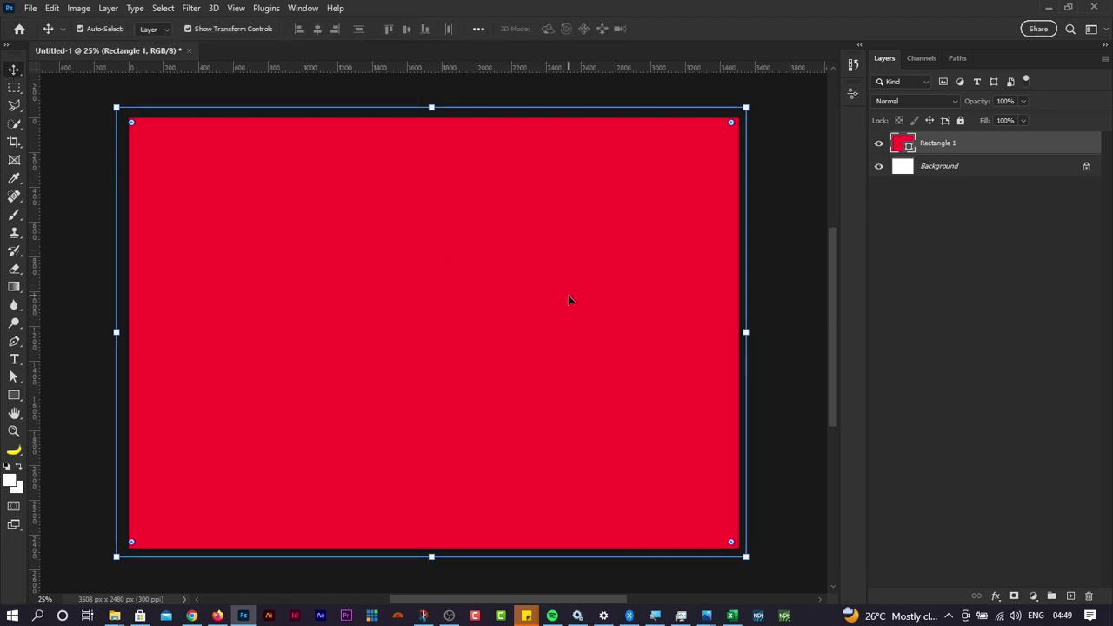
mouse_move(509, 293)
mouse_down()
mouse_move(532, 303)
mouse_move(516, 296)
mouse_move(499, 318)
mouse_move(502, 281)
mouse_up()
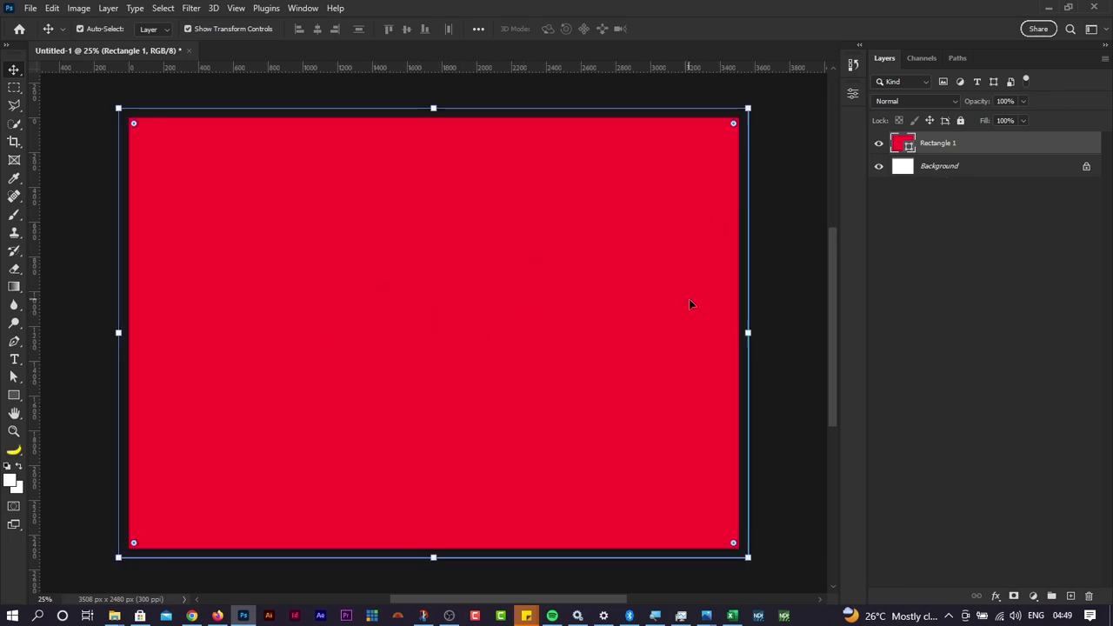
click(961, 121)
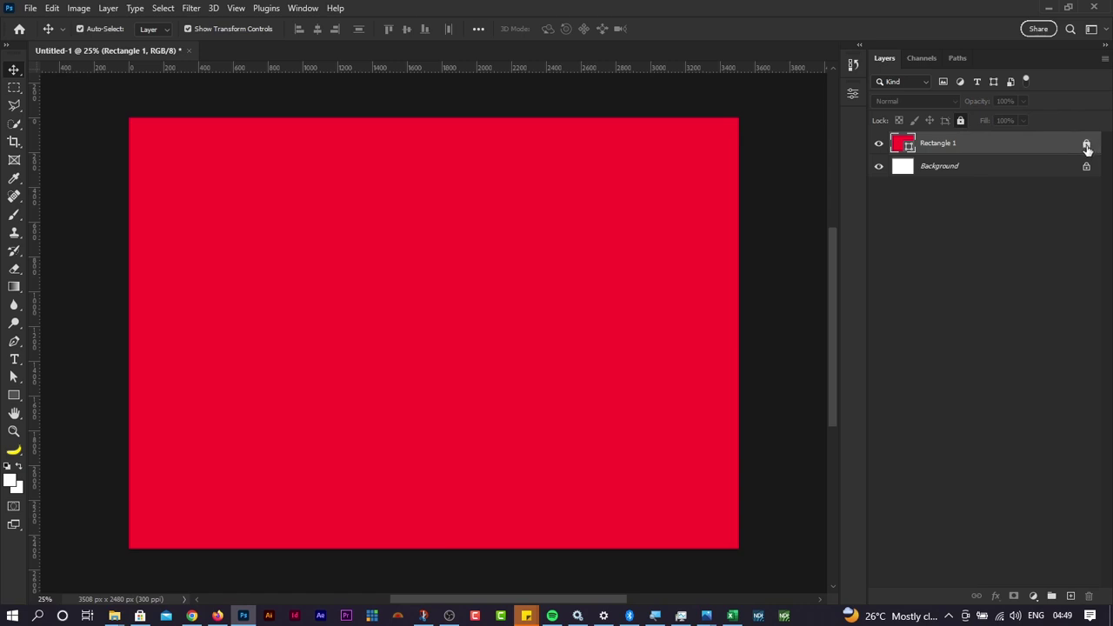
Step: Try to move the locked red rectangle on the canvas
mouse_move(485, 294)
mouse_down()
mouse_move(592, 417)
mouse_move(500, 303)
mouse_up()
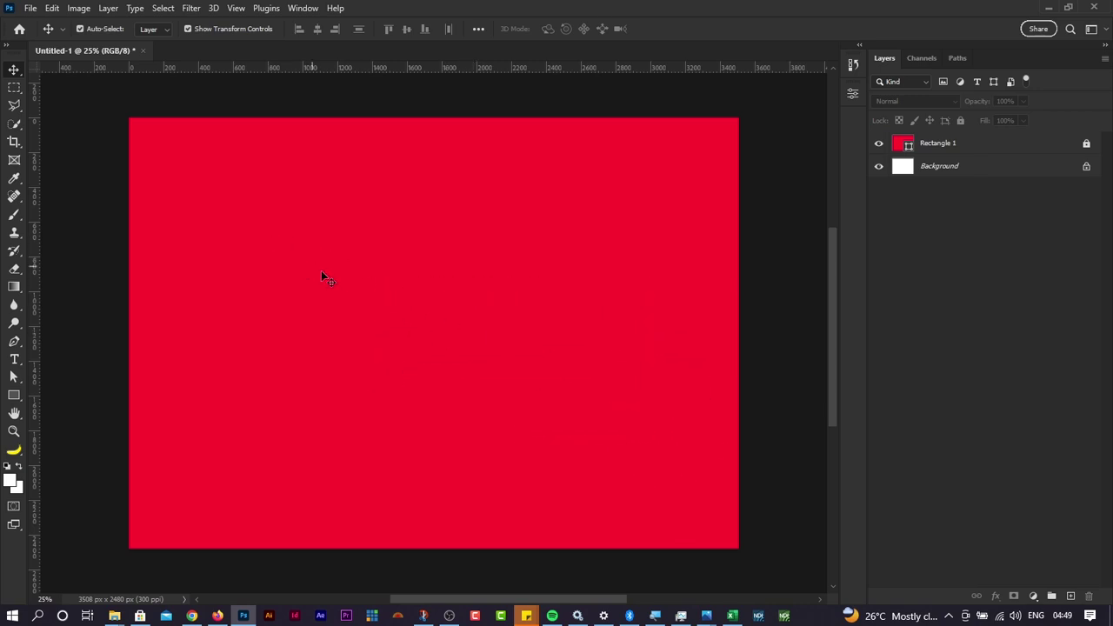
drag(397, 325, 600, 383)
drag(442, 324, 646, 442)
click(646, 443)
Step: Unlock the red rectangle's layer, move the shape and delete it
click(975, 143)
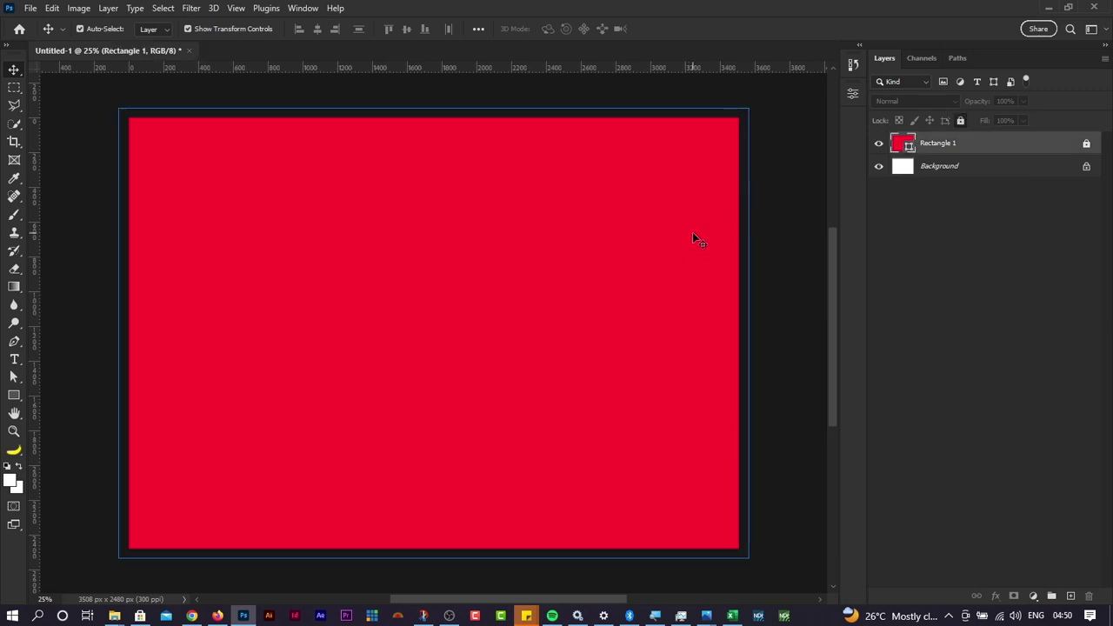
click(1086, 146)
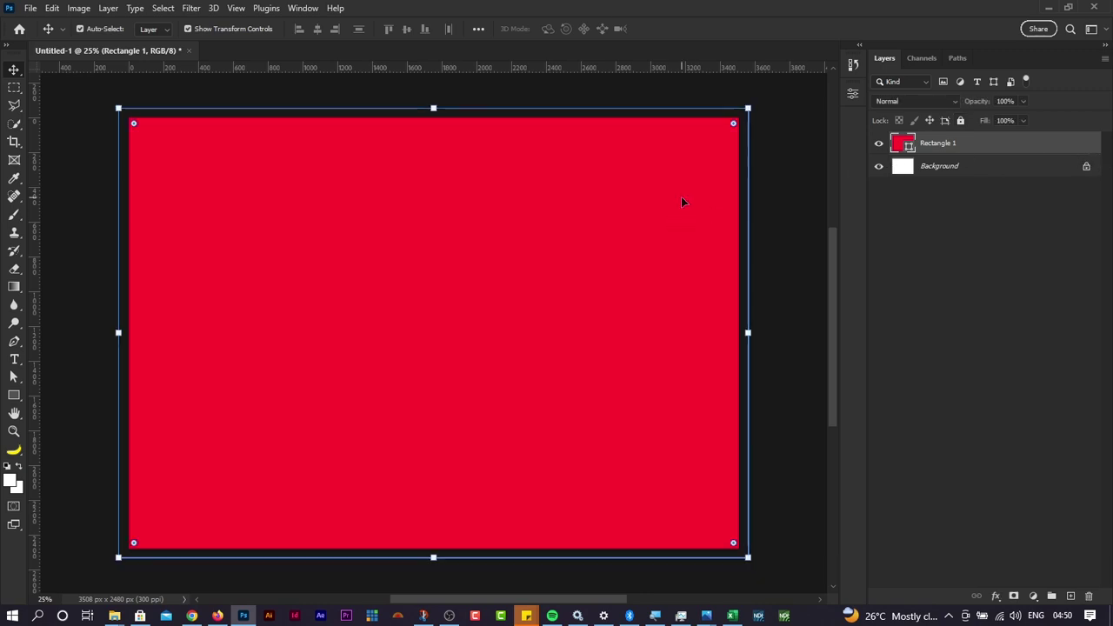
drag(442, 316, 490, 286)
key(Delete)
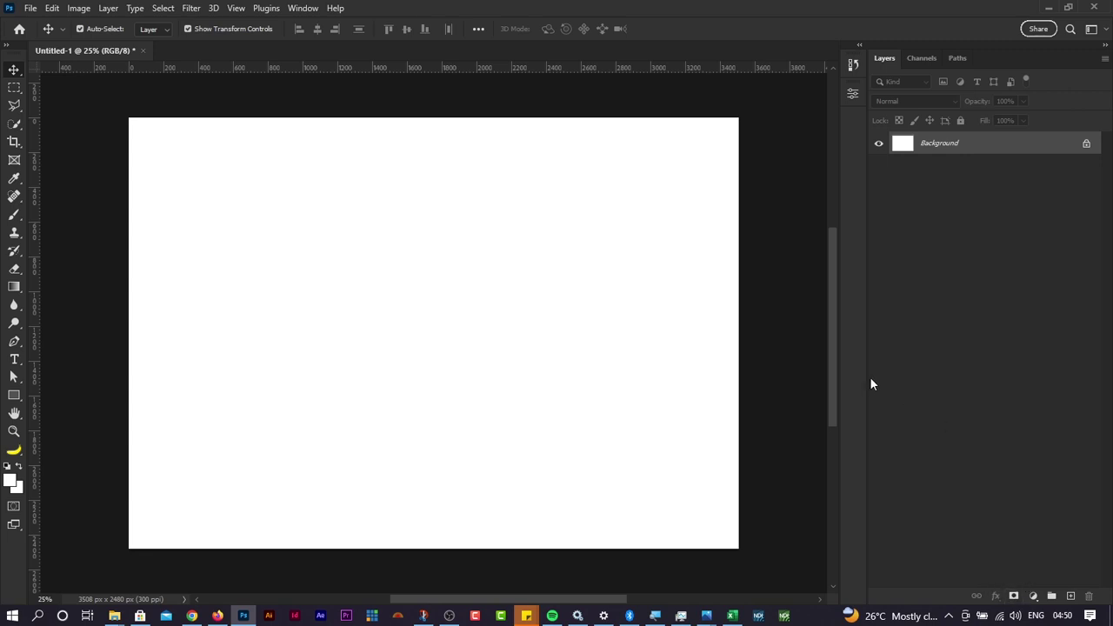
Step: Reset the Essentials workspace to its default layout and widen the panel dock
drag(865, 380, 885, 380)
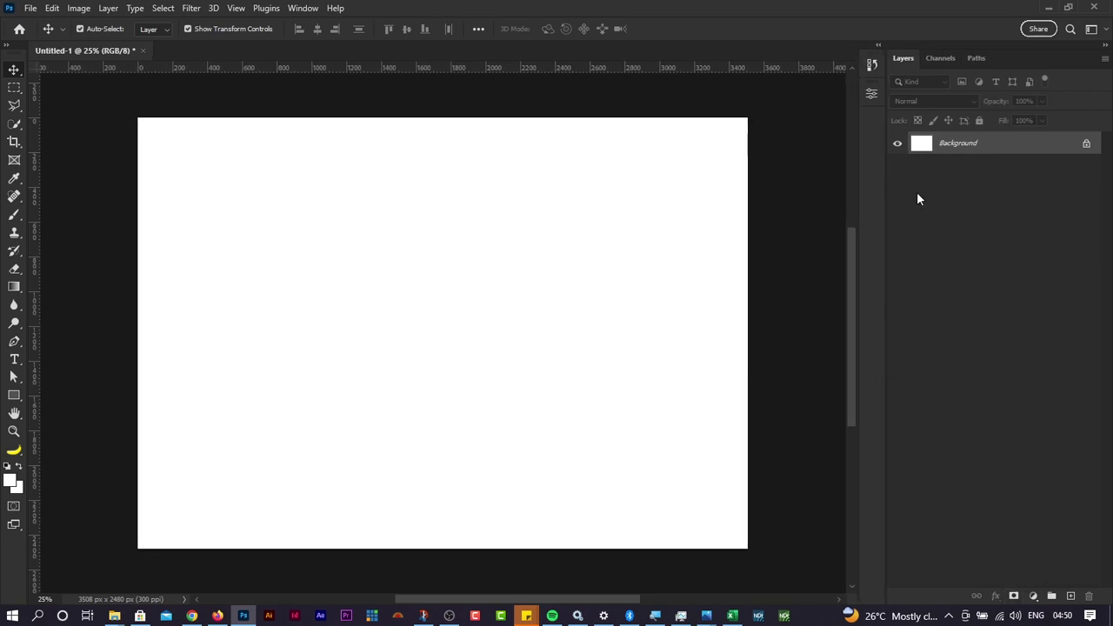
click(301, 10)
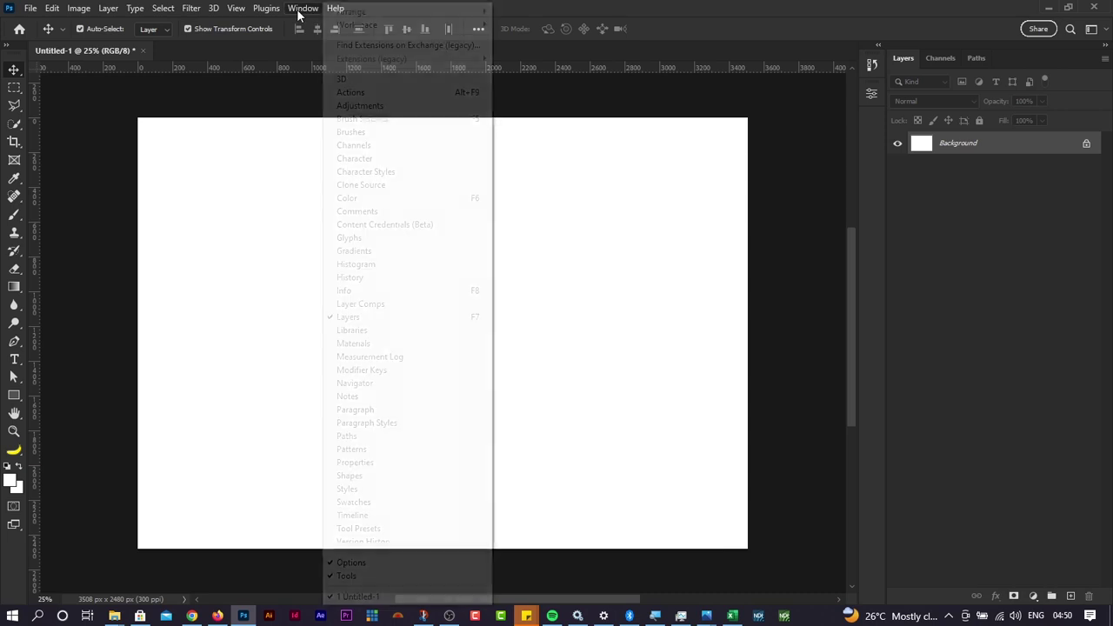
mouse_move(382, 25)
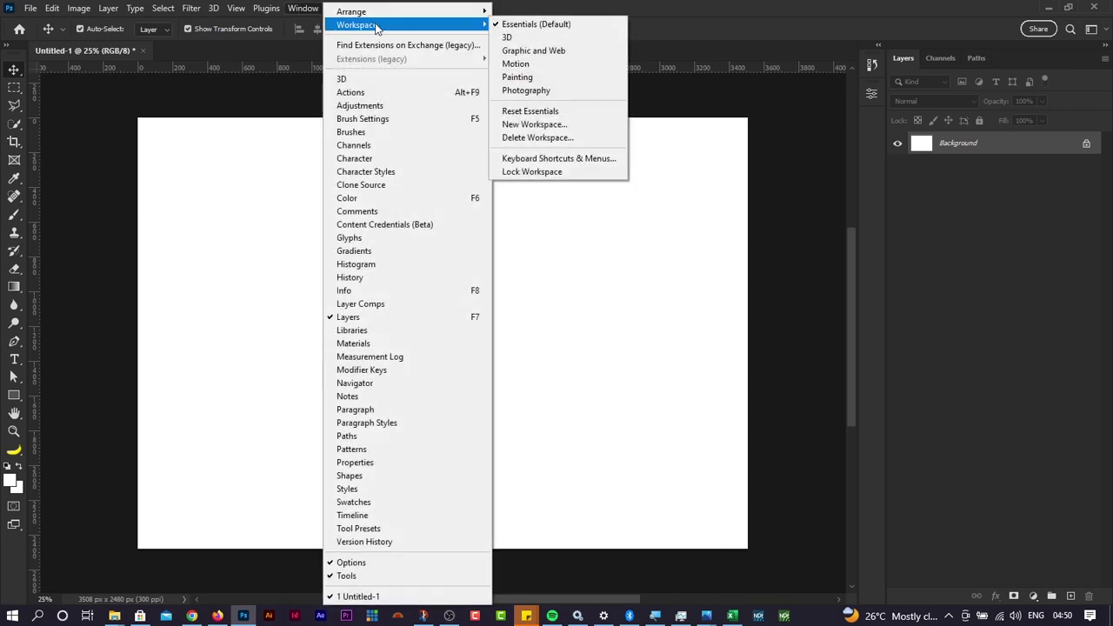
click(567, 116)
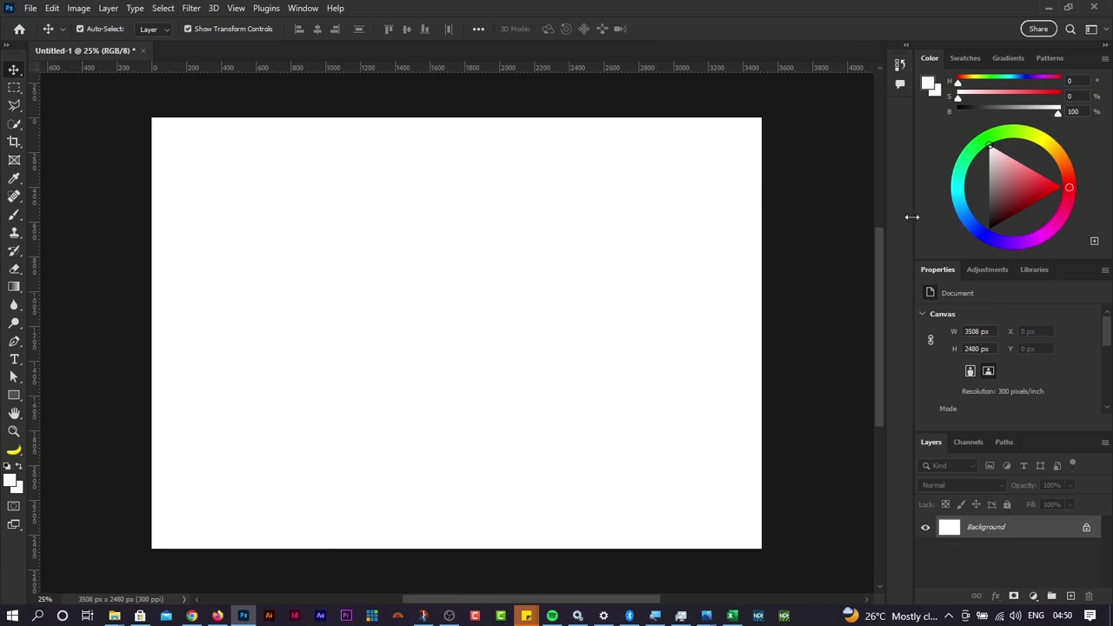
drag(912, 217, 866, 217)
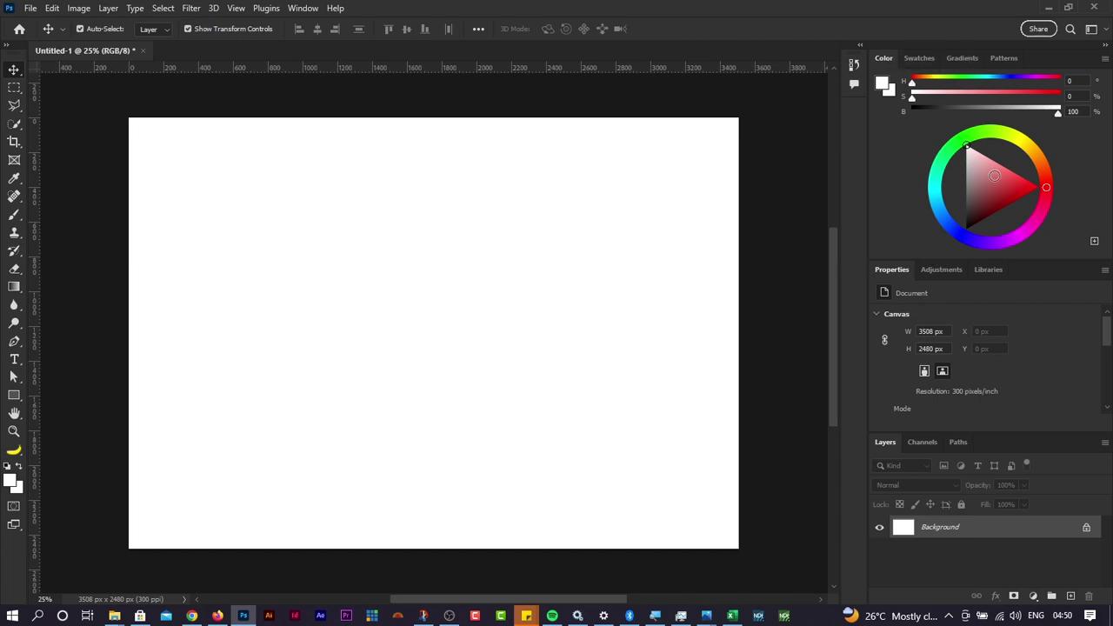
Step: Detach the Color, Swatches, Gradients and Patterns panels from the dock and close each one
drag(883, 58, 553, 131)
click(696, 116)
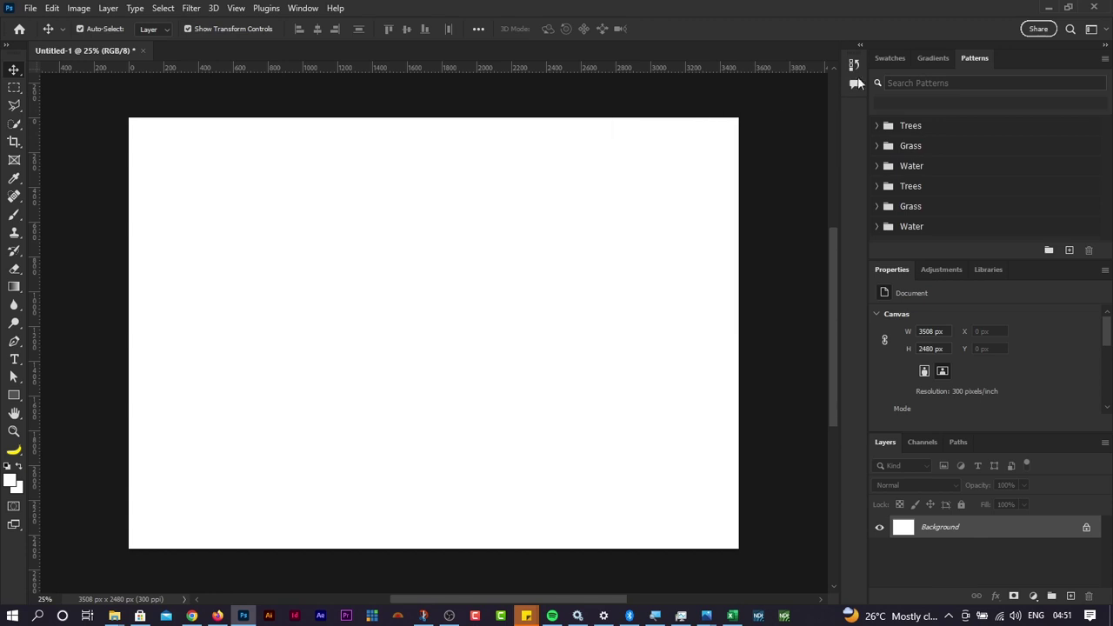
drag(884, 58, 627, 146)
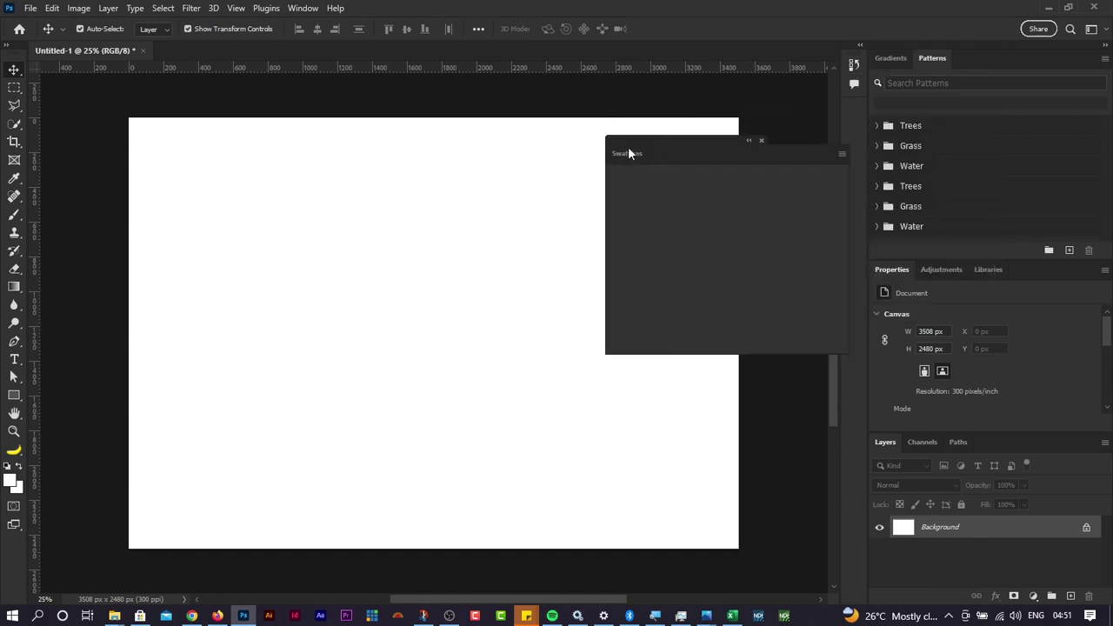
click(762, 141)
drag(886, 59, 615, 119)
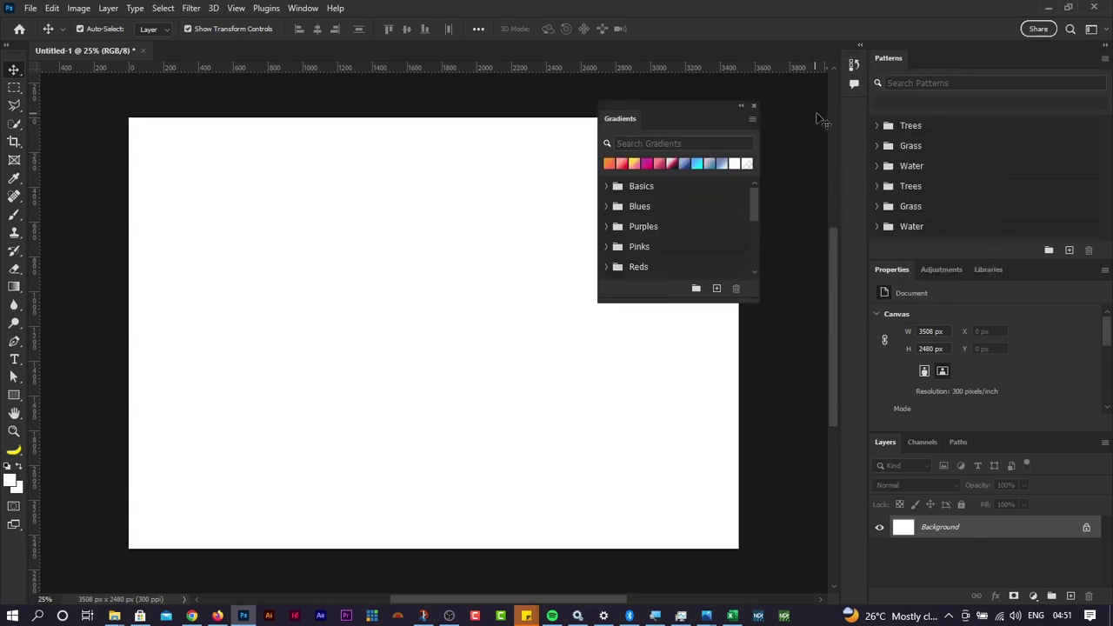
click(754, 105)
drag(898, 63, 647, 122)
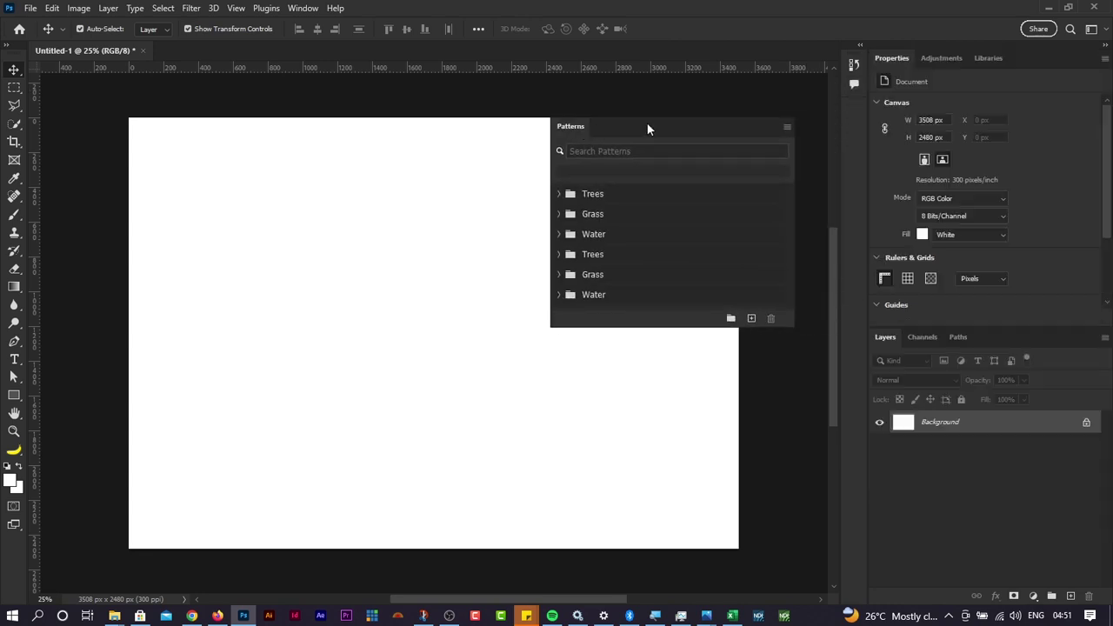
click(707, 115)
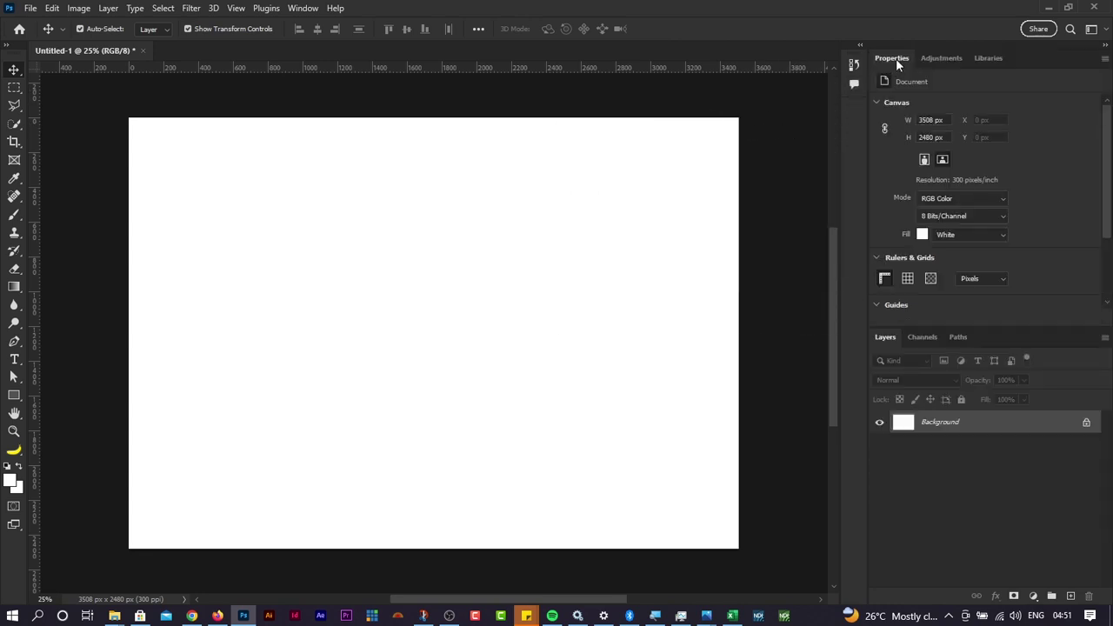
Step: Detach the Adjustments and Libraries panels from the dock and close both
drag(932, 55, 585, 150)
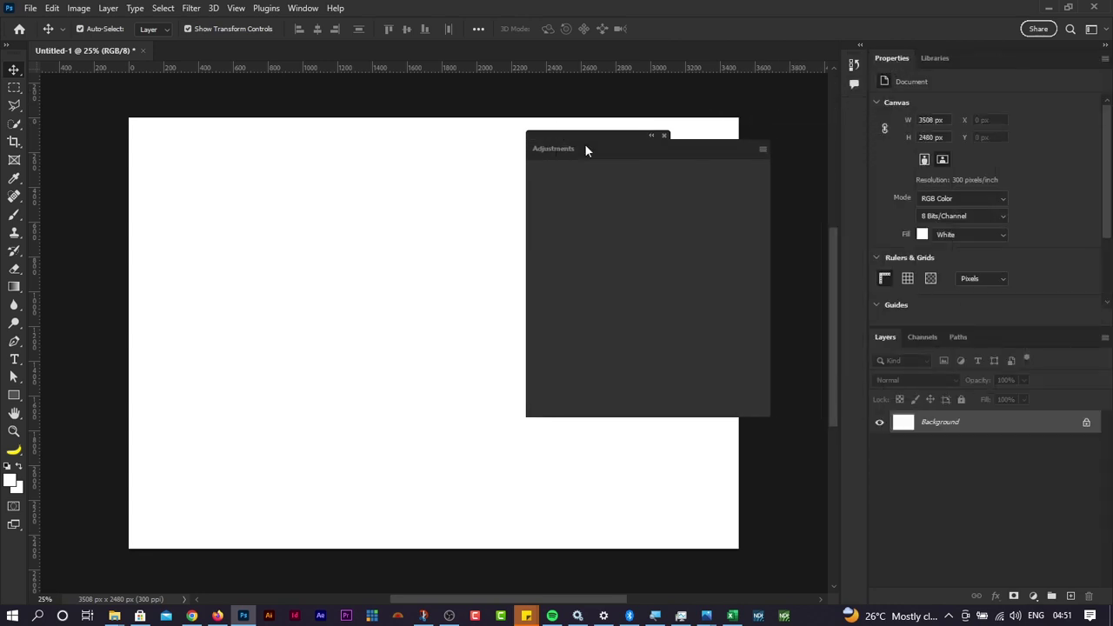
click(664, 135)
drag(940, 57, 557, 175)
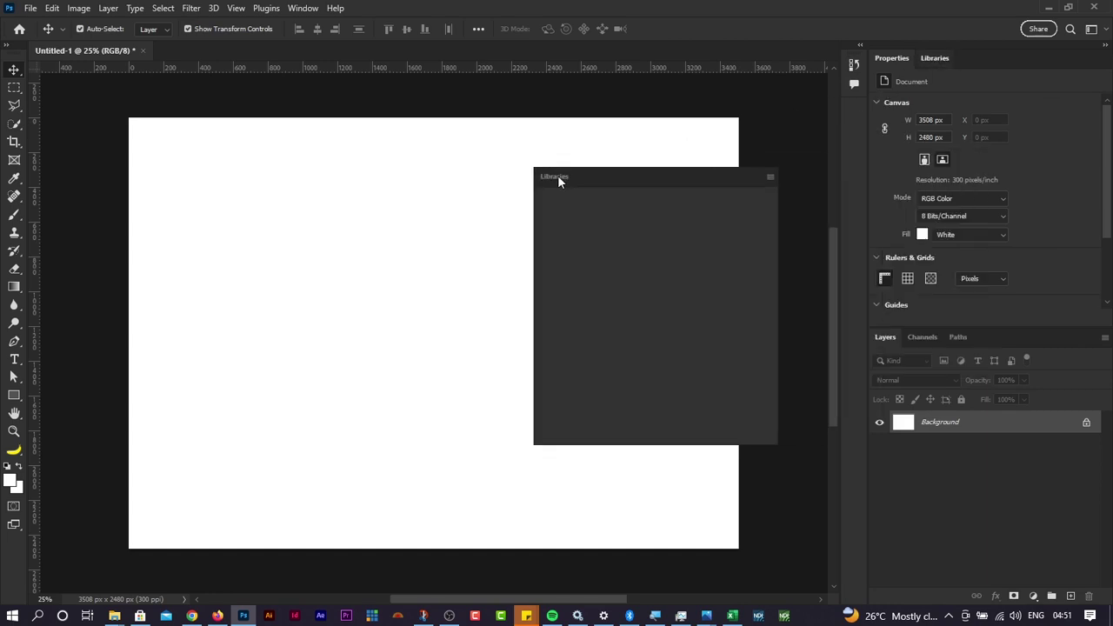
click(707, 163)
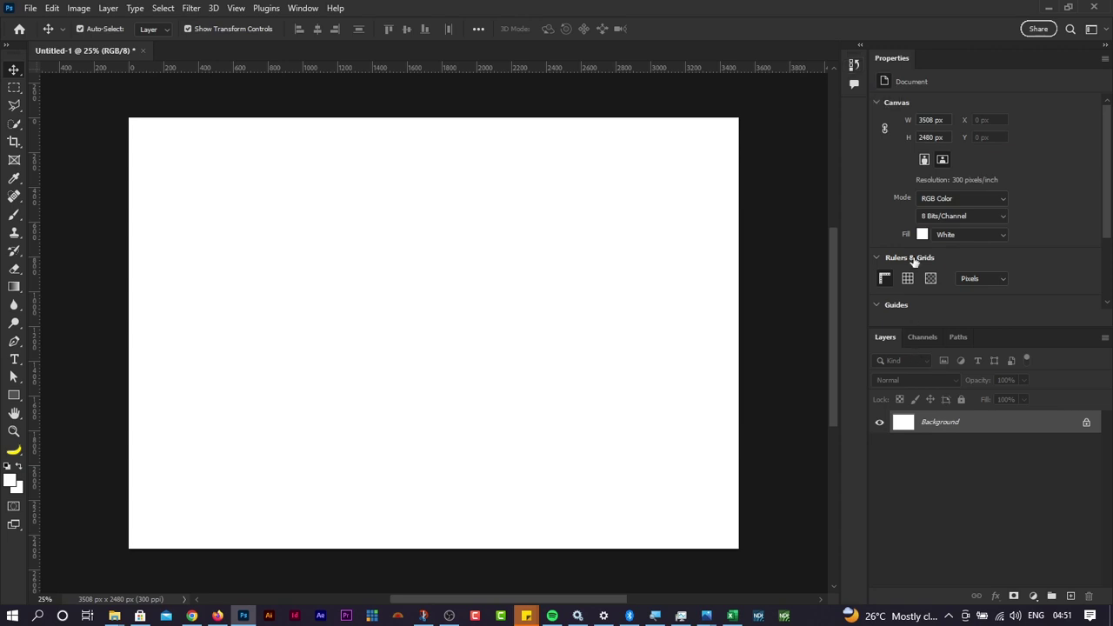
Step: Detach the Properties panel and redock it collapsed as an icon below Comments
drag(891, 58, 339, 178)
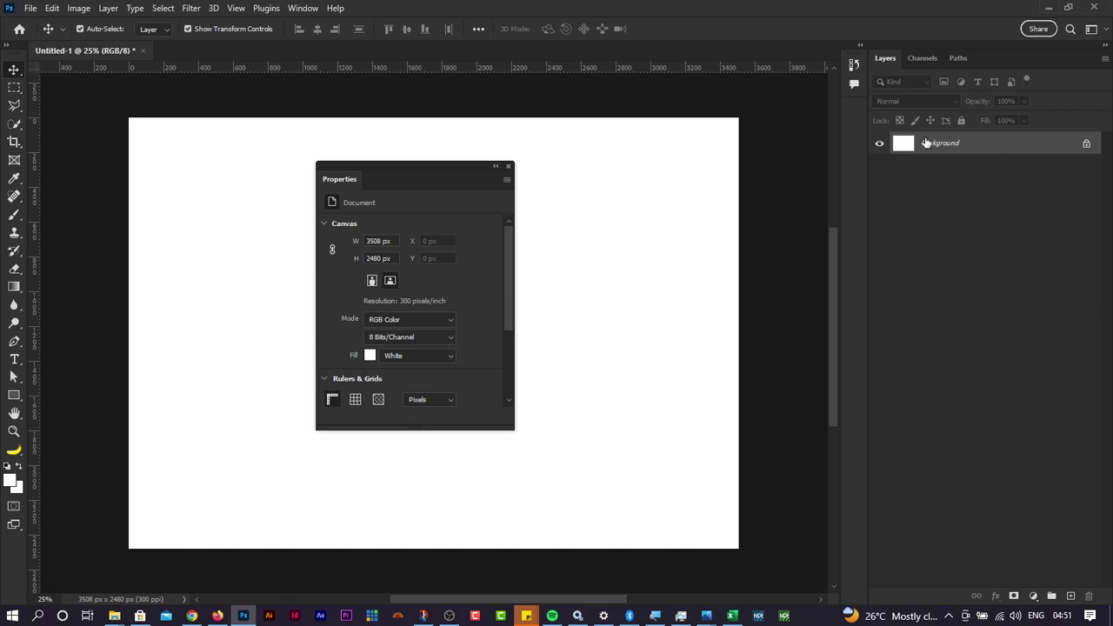
click(922, 61)
click(944, 58)
click(882, 60)
drag(337, 180, 855, 111)
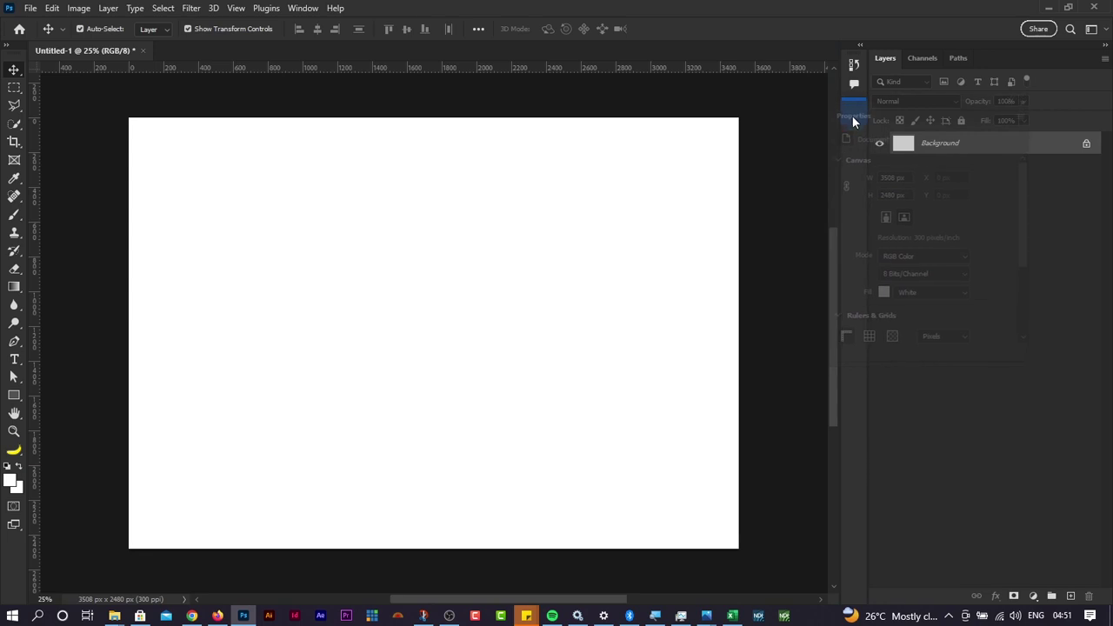
mouse_move(853, 115)
mouse_down()
mouse_move(865, 113)
mouse_move(830, 123)
mouse_move(851, 115)
mouse_up()
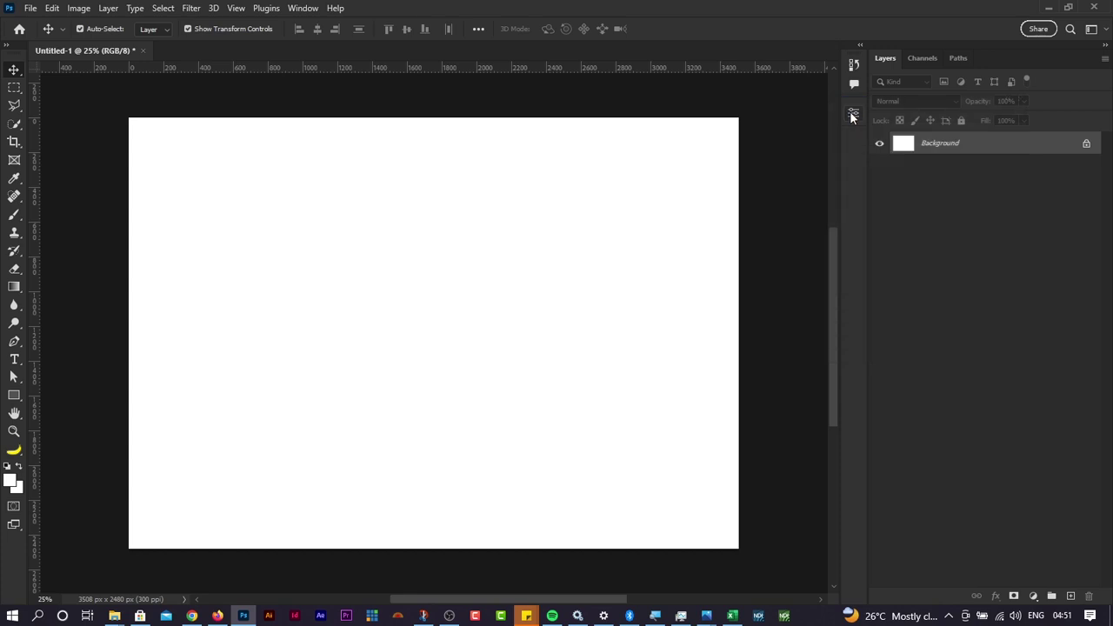
Step: Expand and collapse the Properties panel, look at Channels and return to Layers
click(852, 114)
click(852, 115)
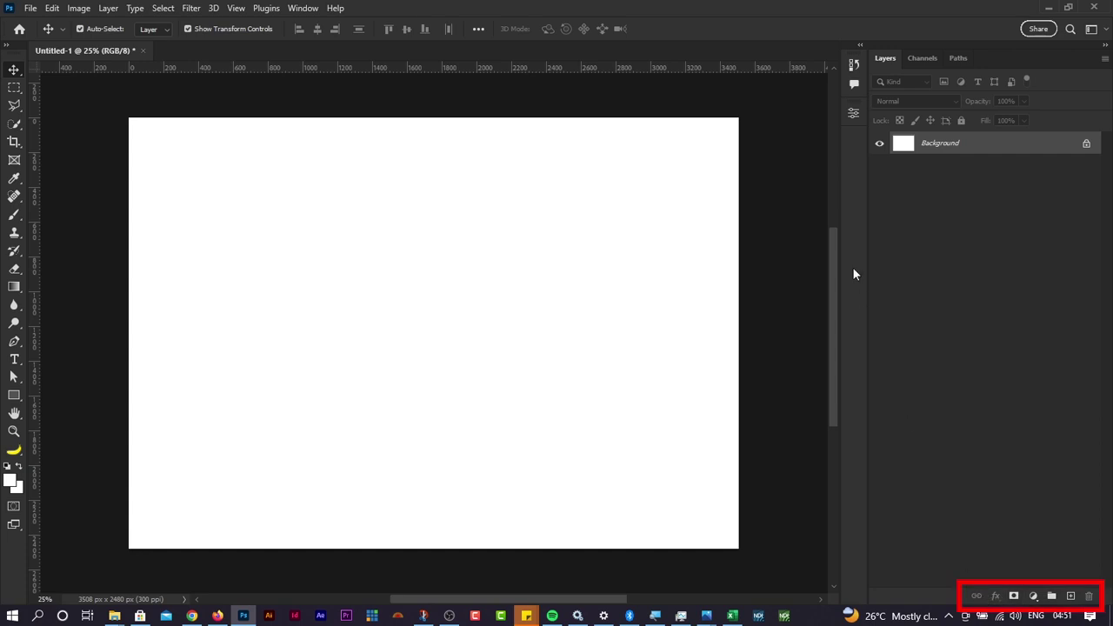
click(920, 55)
click(889, 56)
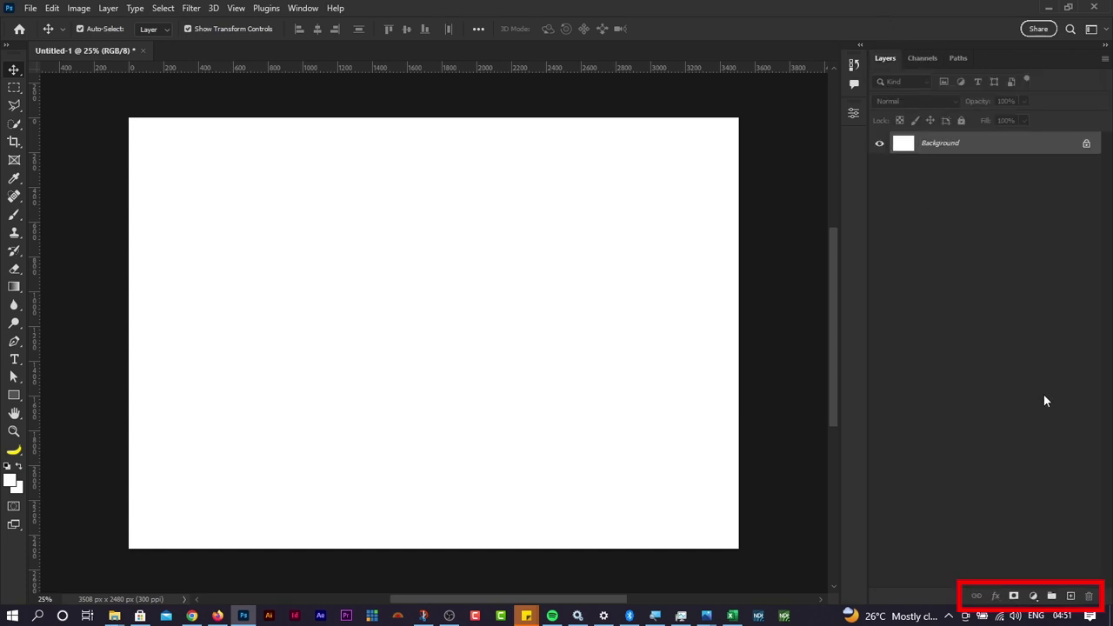
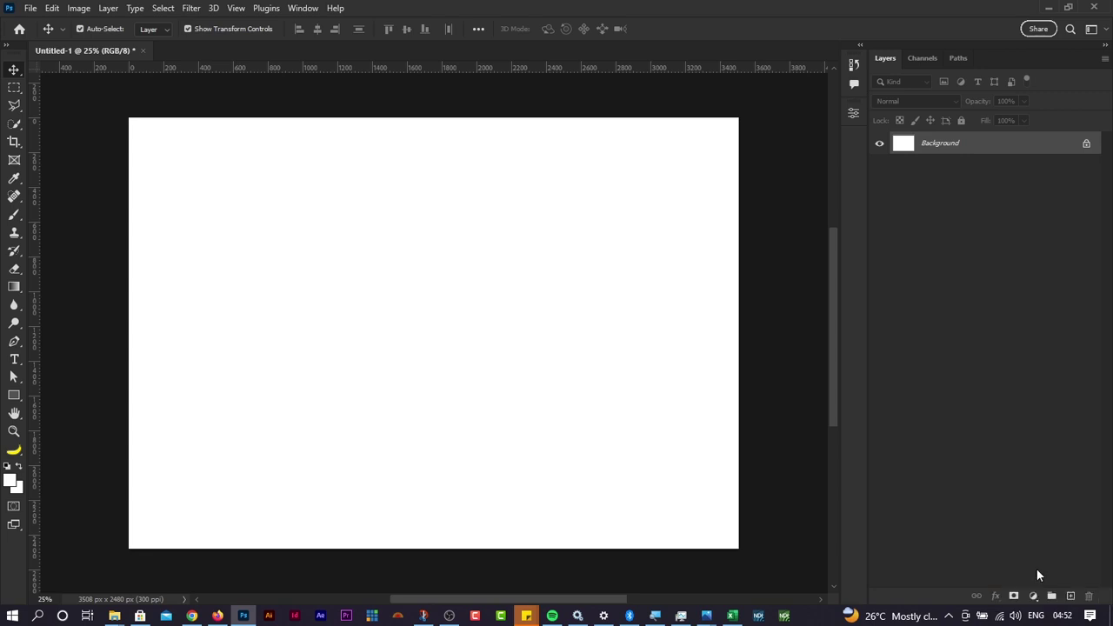
Step: Add a Solid Color fill layer in dark green 005934 above the Background
click(1033, 597)
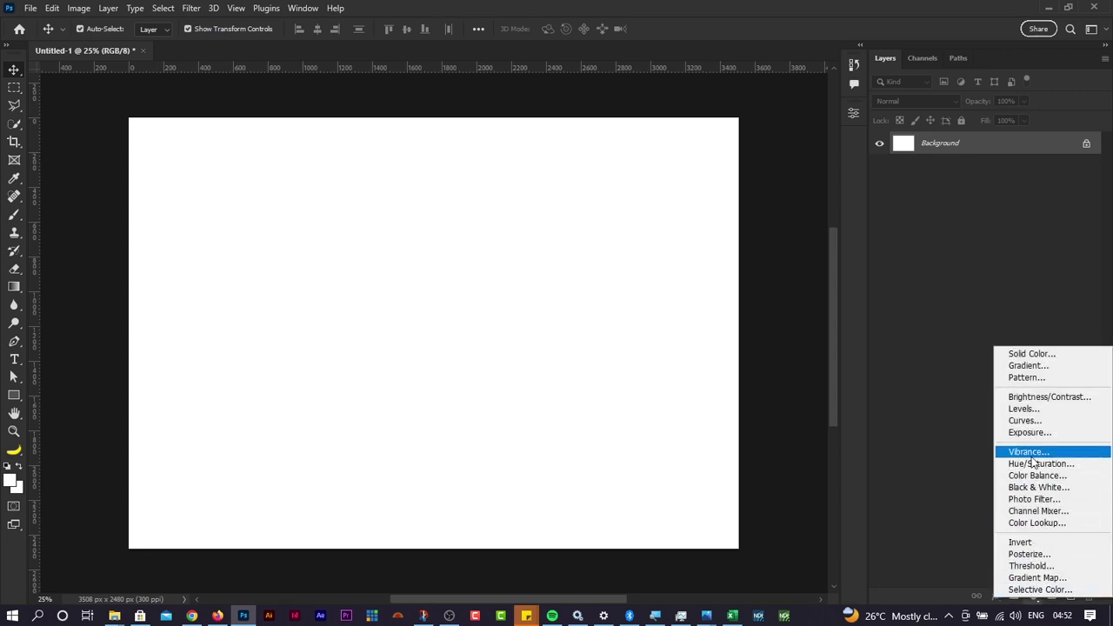
click(1037, 354)
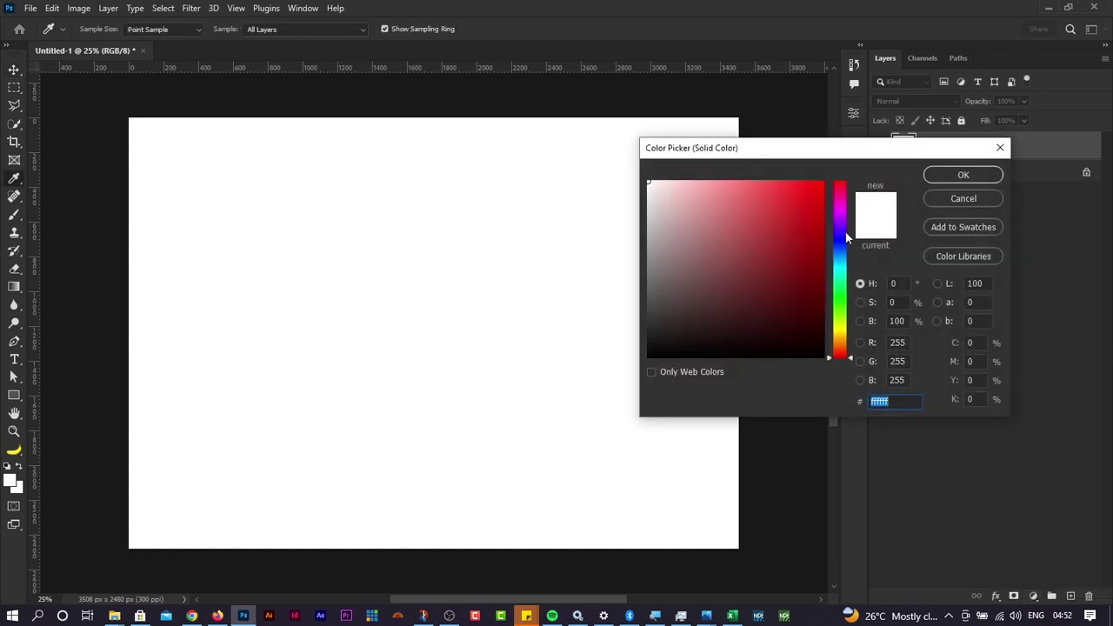
click(842, 250)
mouse_move(842, 250)
mouse_down()
mouse_move(843, 272)
mouse_move(839, 236)
mouse_move(838, 287)
mouse_move(823, 296)
mouse_up()
click(820, 280)
click(821, 258)
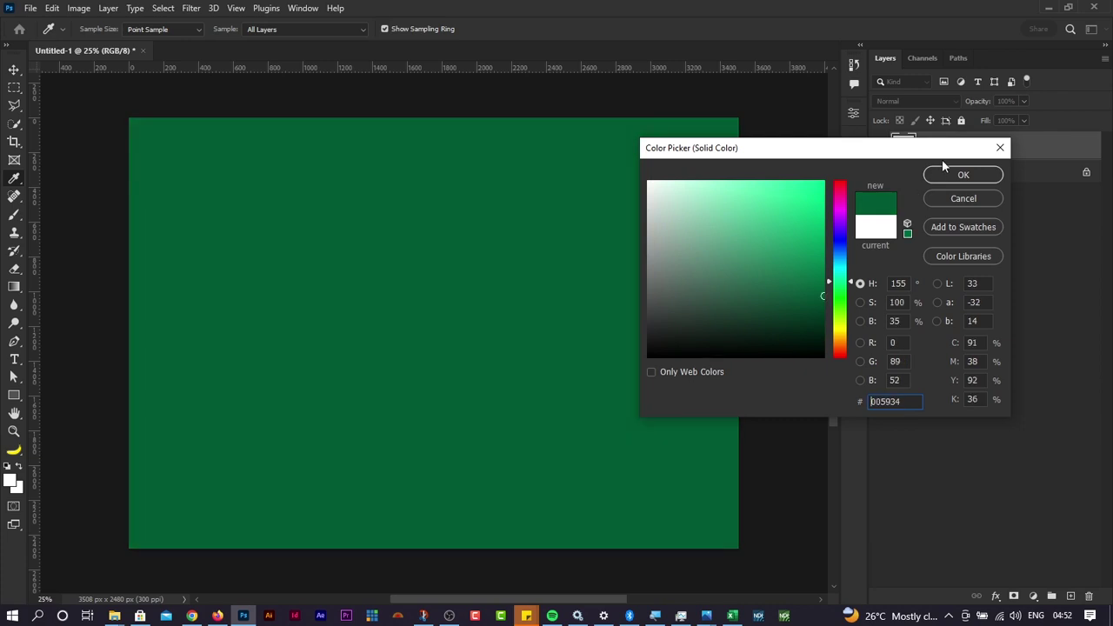
click(948, 175)
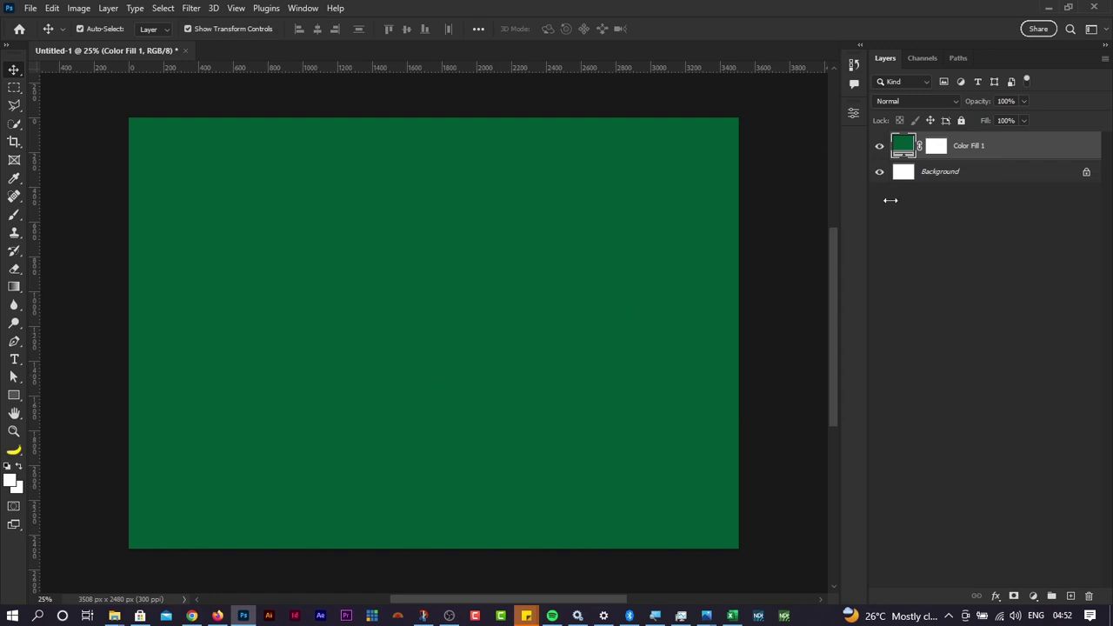
Step: Fully lock the green color fill layer, unlock it again and view its layer options
click(961, 121)
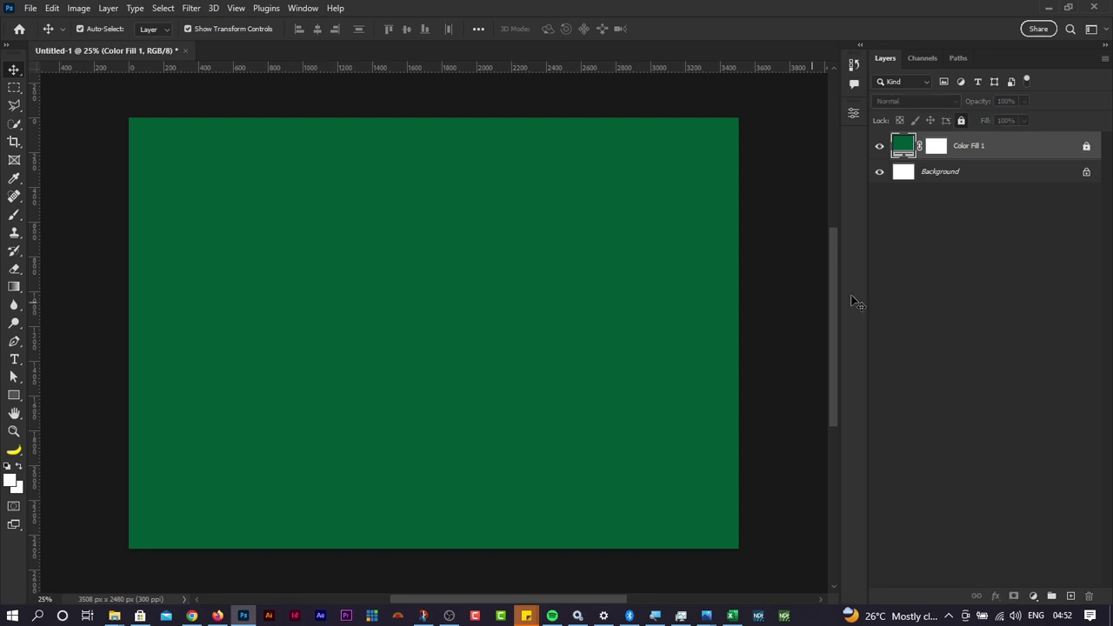
click(1087, 148)
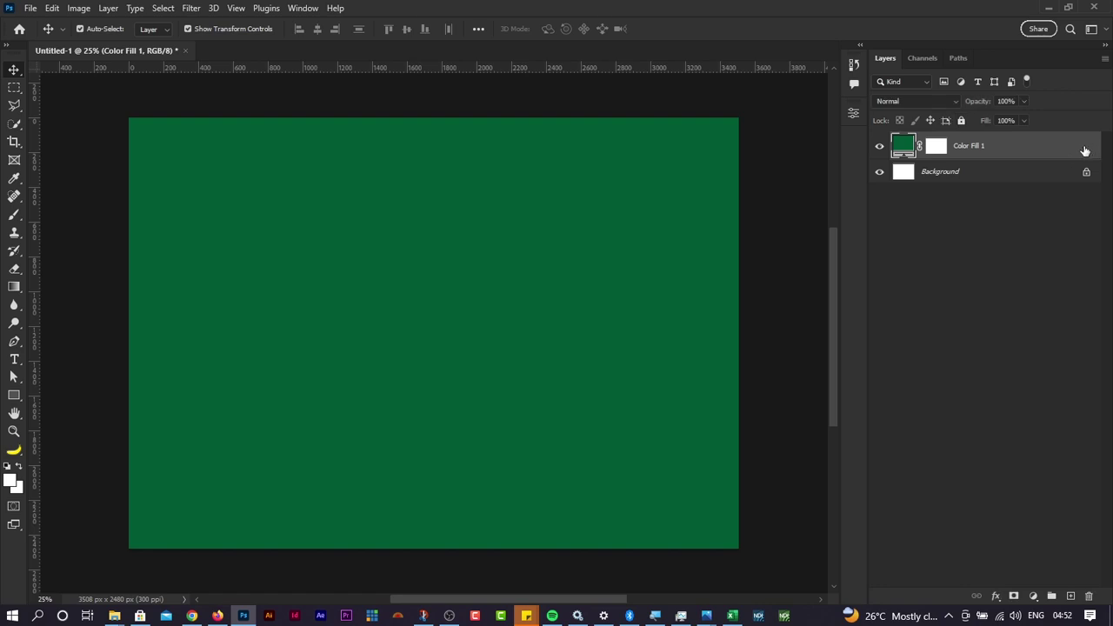
right_click(1031, 148)
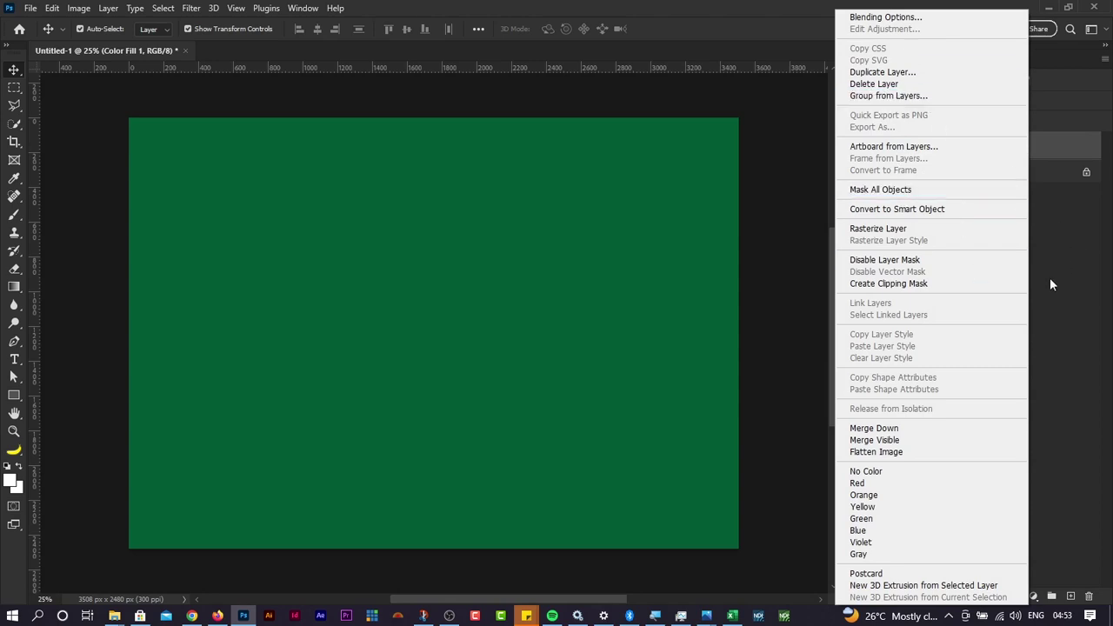
click(1057, 327)
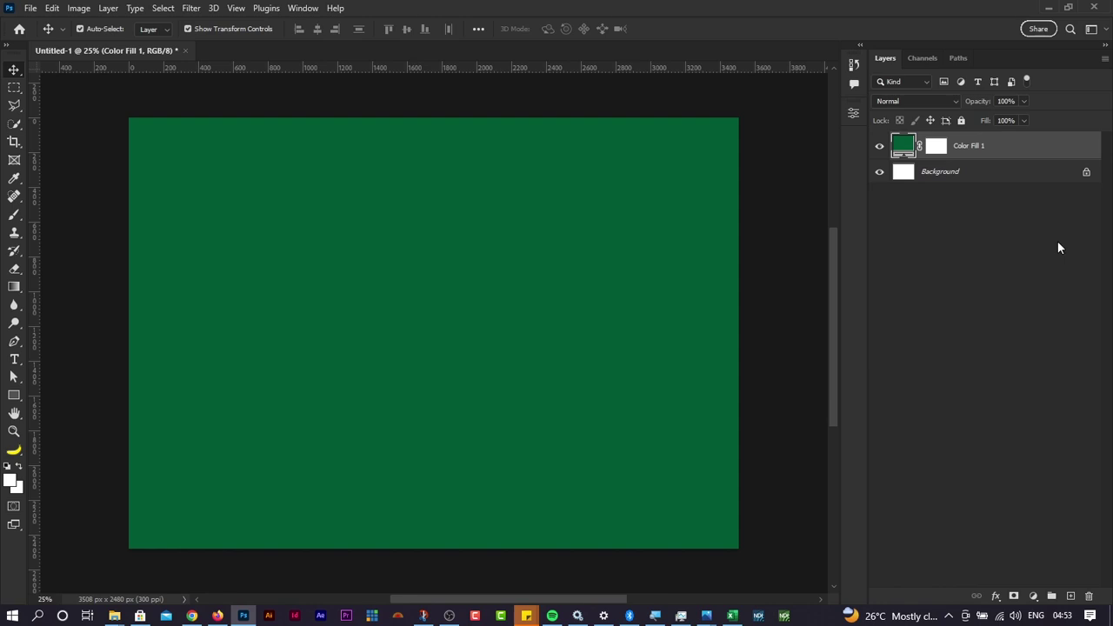
Step: Delete the green color fill layer
right_click(1077, 150)
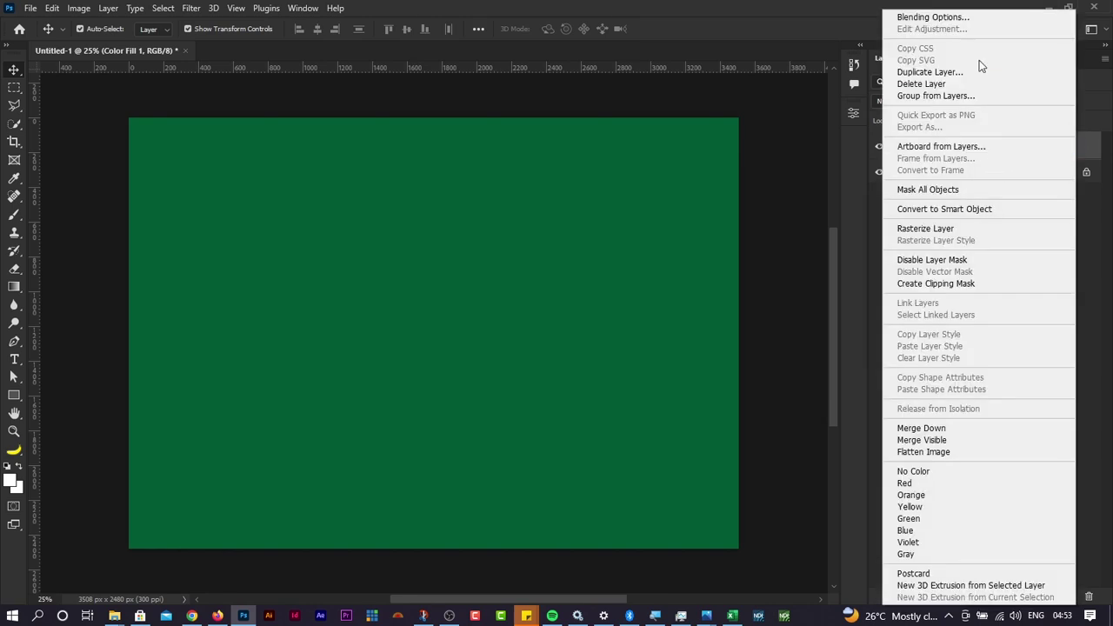
click(937, 83)
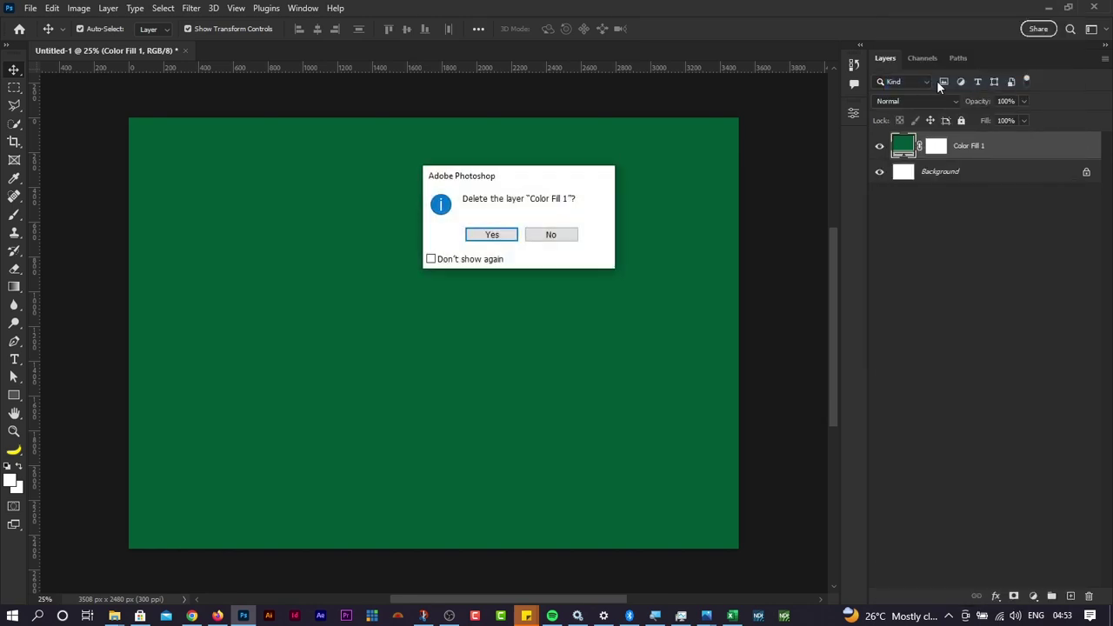
click(485, 241)
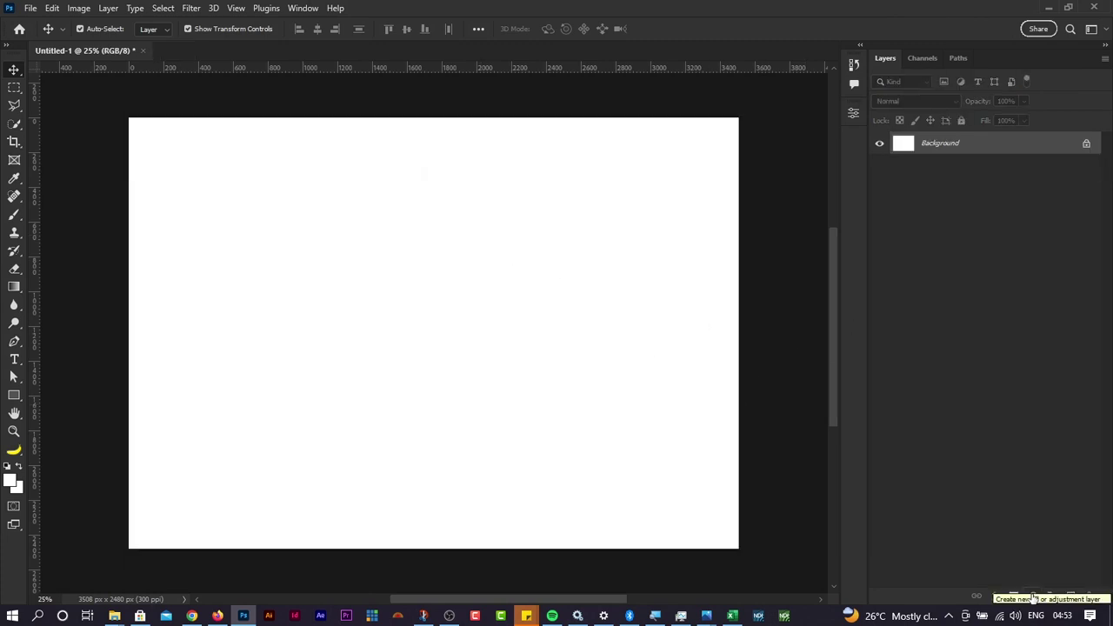
Step: Add a Gradient fill layer above the Background and move its settings dialog aside
click(1032, 599)
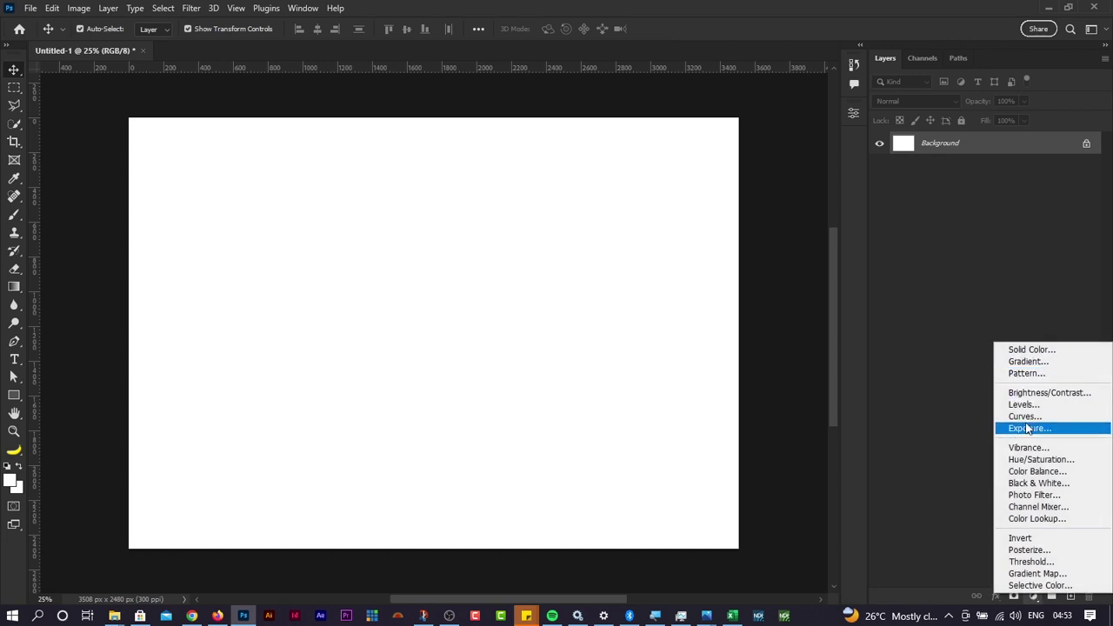
click(964, 465)
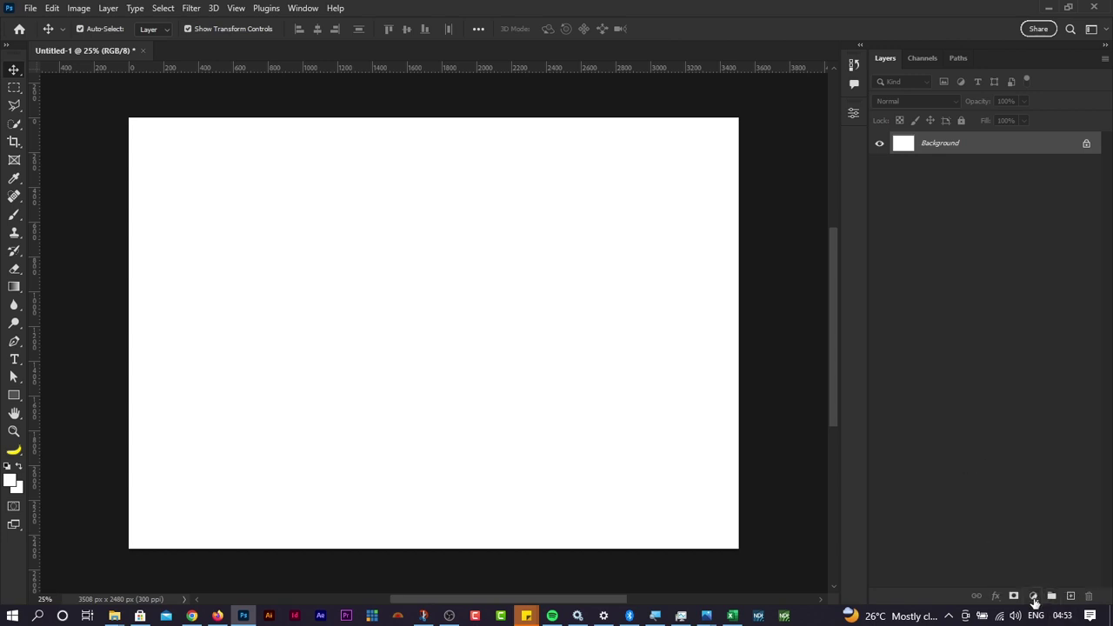
click(1033, 597)
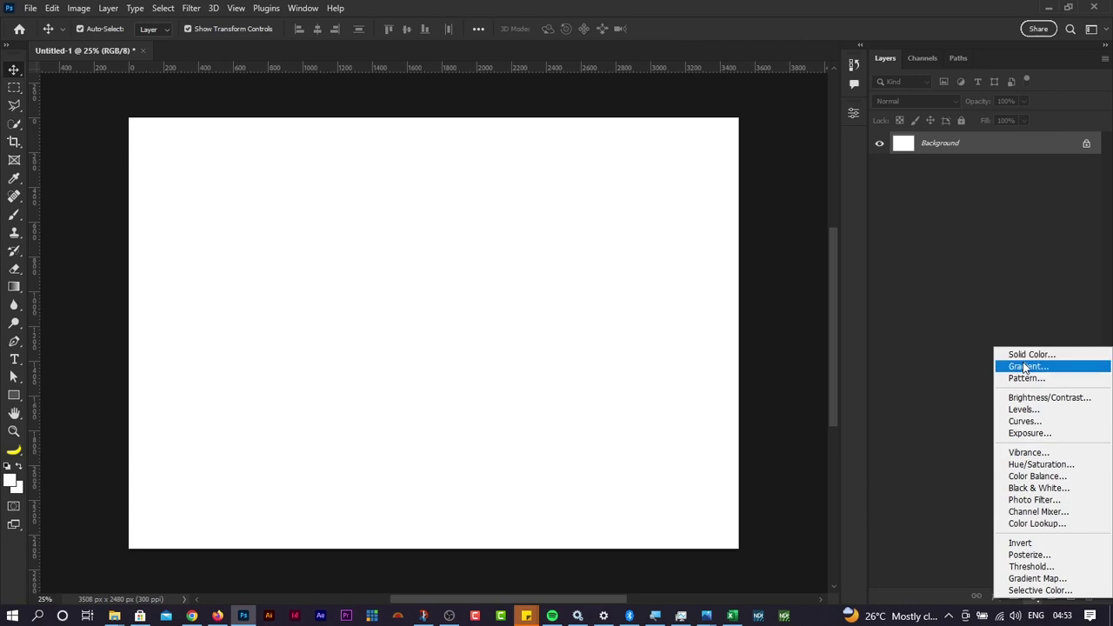
click(1025, 366)
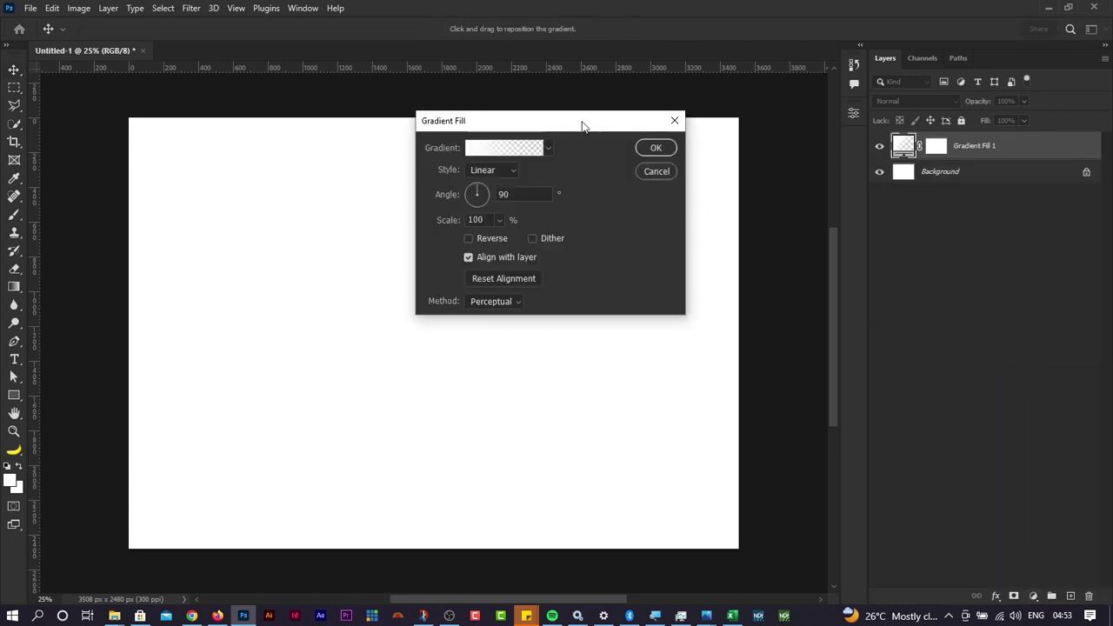
drag(580, 124, 745, 132)
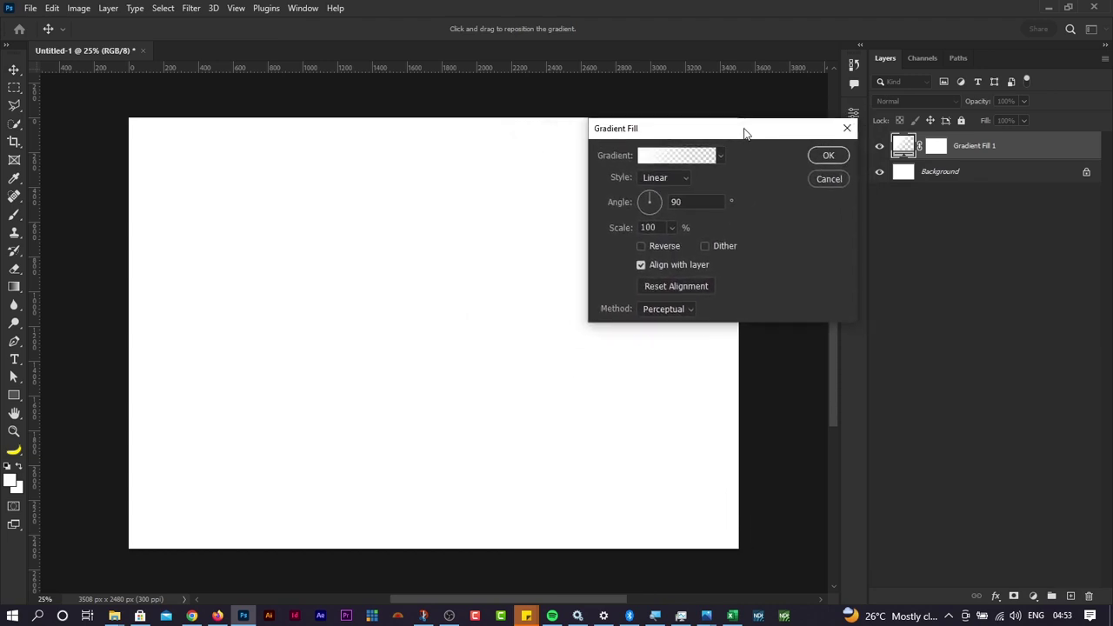
Step: Look at the Gradient Editor and the preset groups available for the gradient fill
click(680, 155)
click(888, 80)
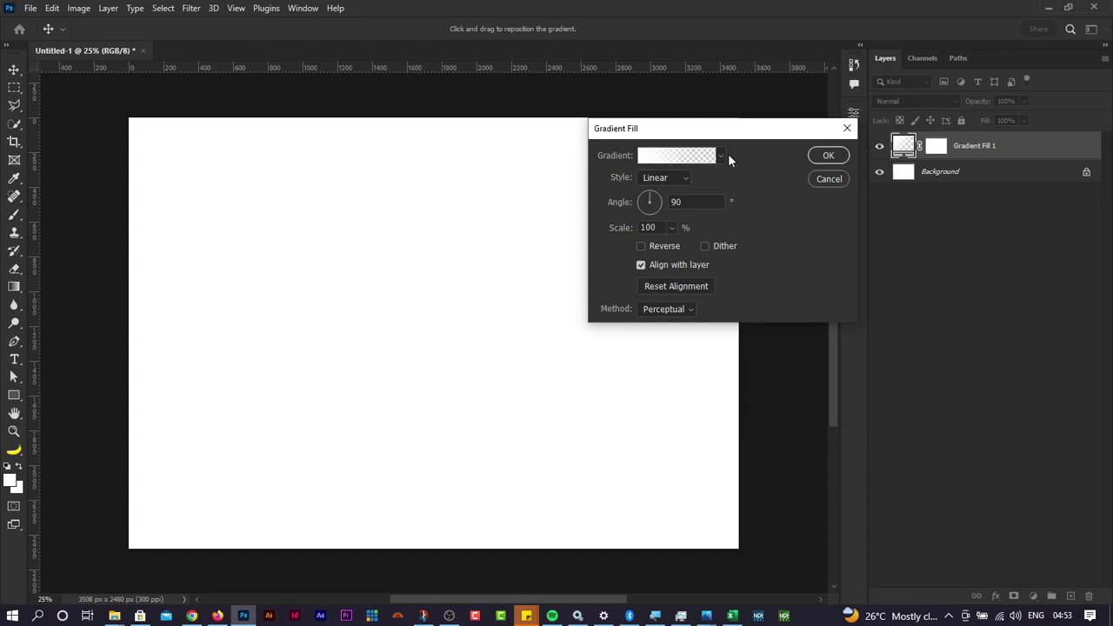
click(721, 157)
click(721, 157)
click(720, 157)
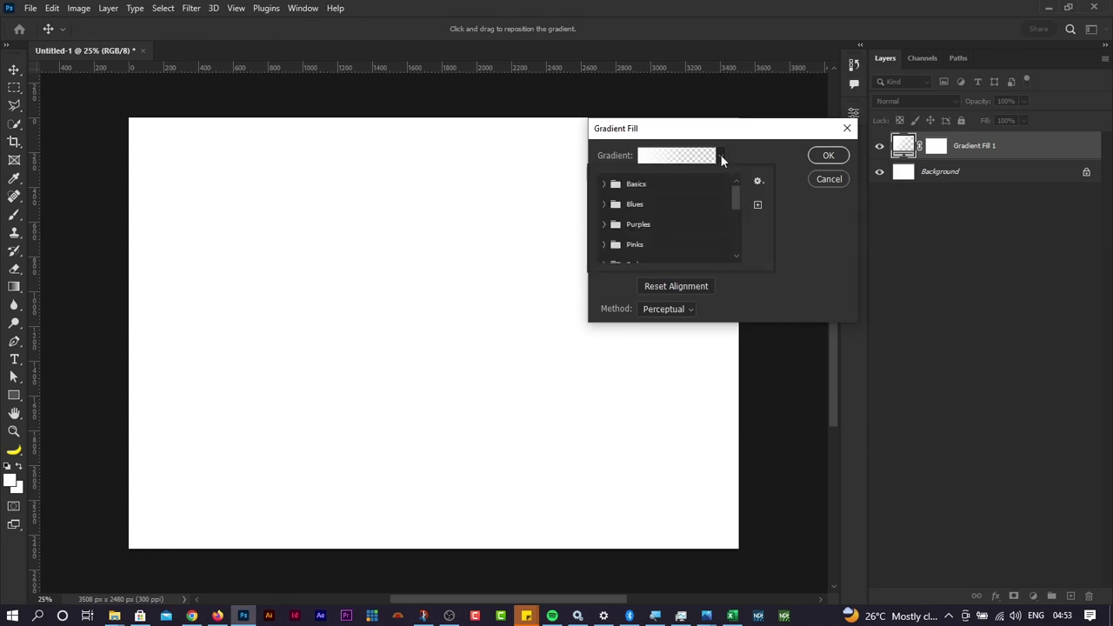
click(721, 156)
Step: Edit the gradient and set its starting color stop to dark red 420000
click(678, 156)
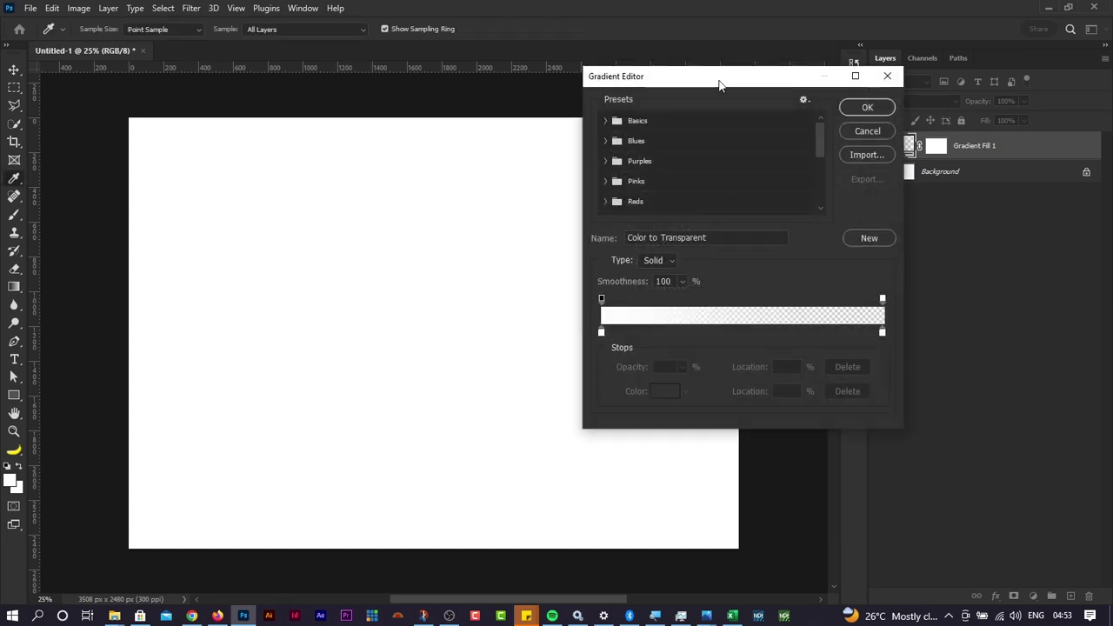
mouse_move(720, 81)
mouse_down()
mouse_move(713, 92)
mouse_move(732, 80)
mouse_move(711, 76)
mouse_up()
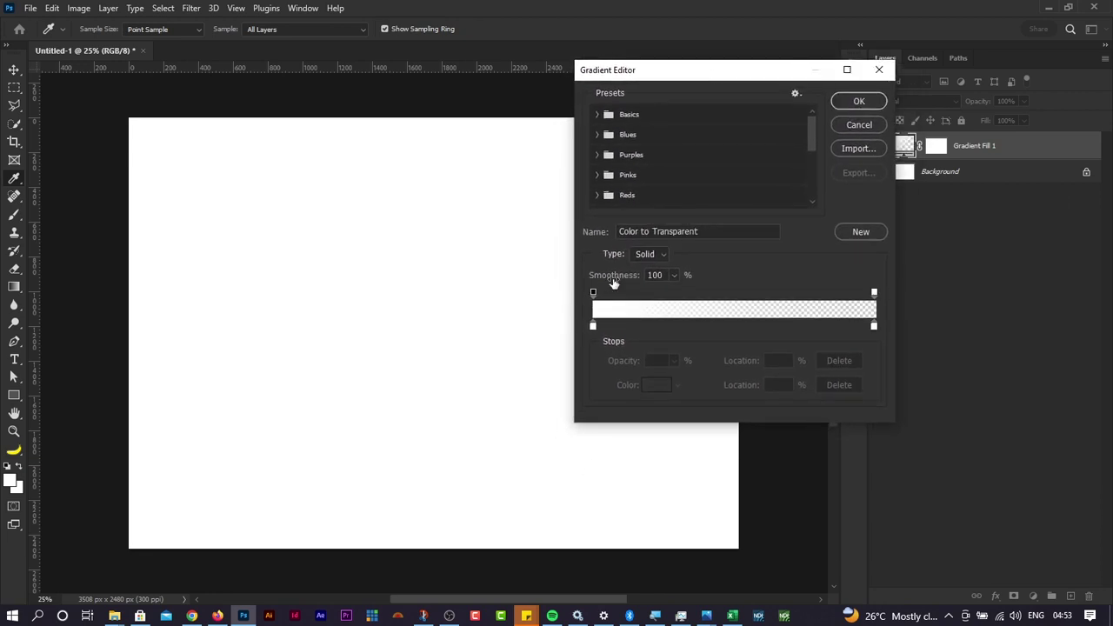
double_click(592, 329)
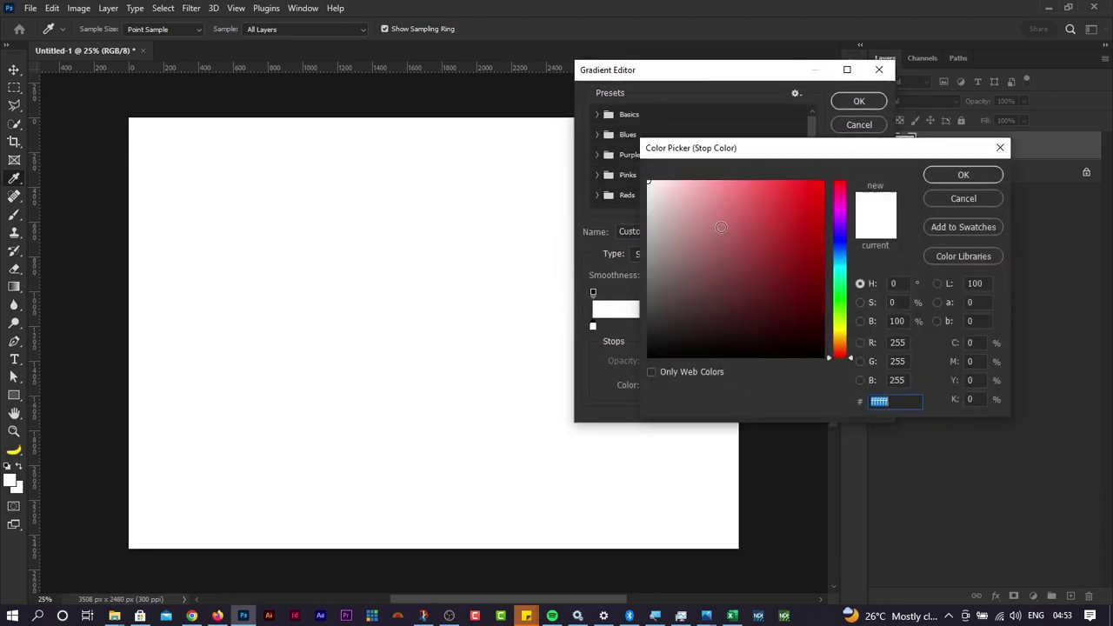
click(826, 237)
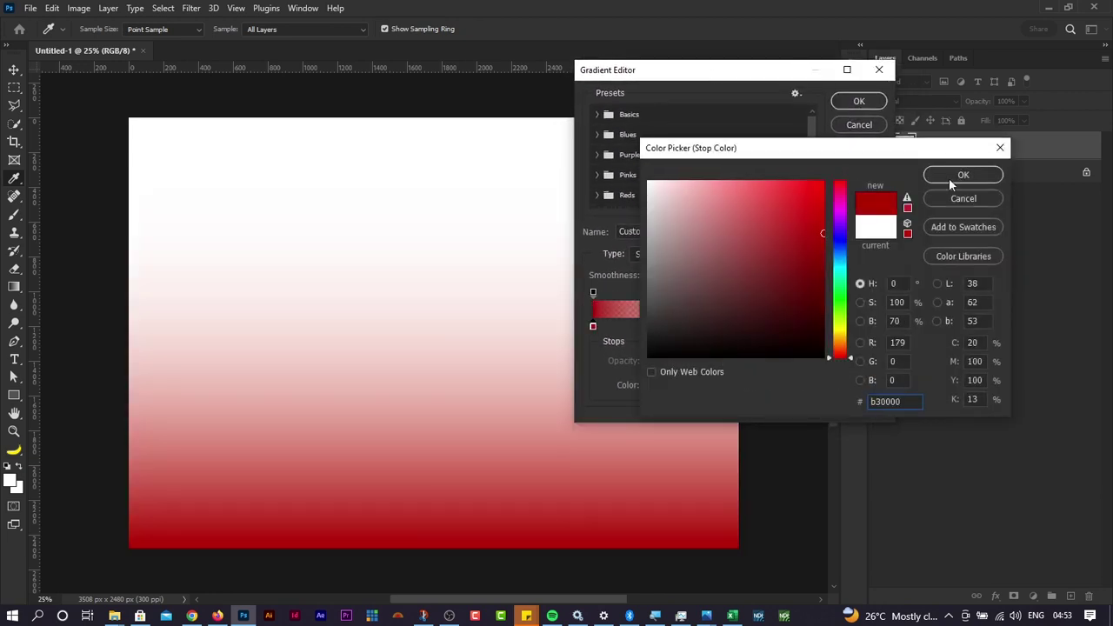
click(826, 306)
click(956, 175)
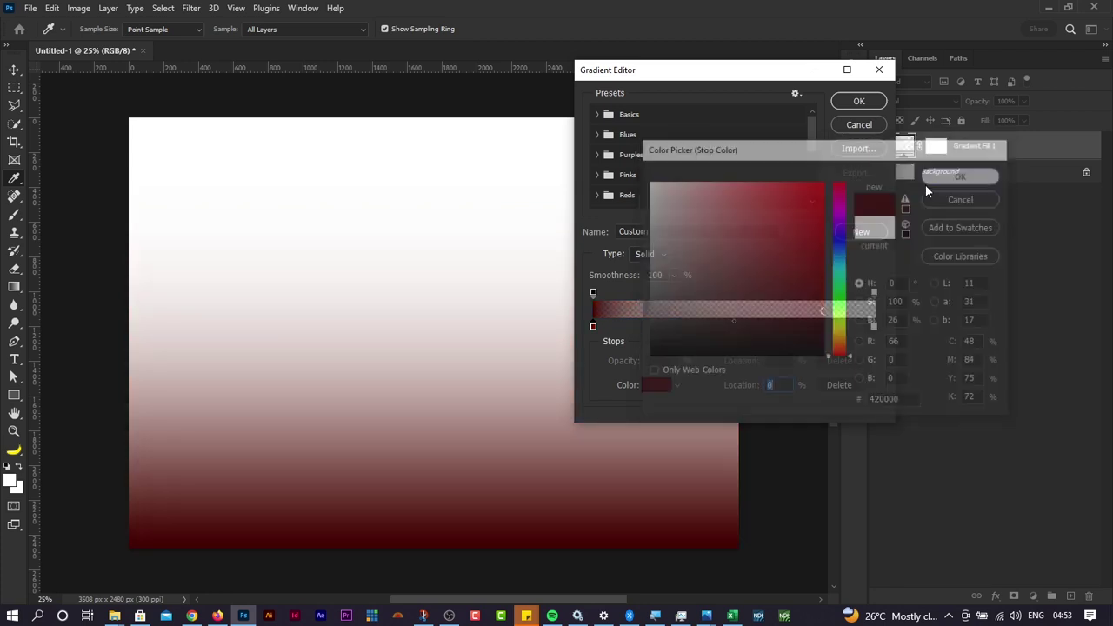
Step: Set the gradient's ending color stop to bright red ff1111
double_click(873, 328)
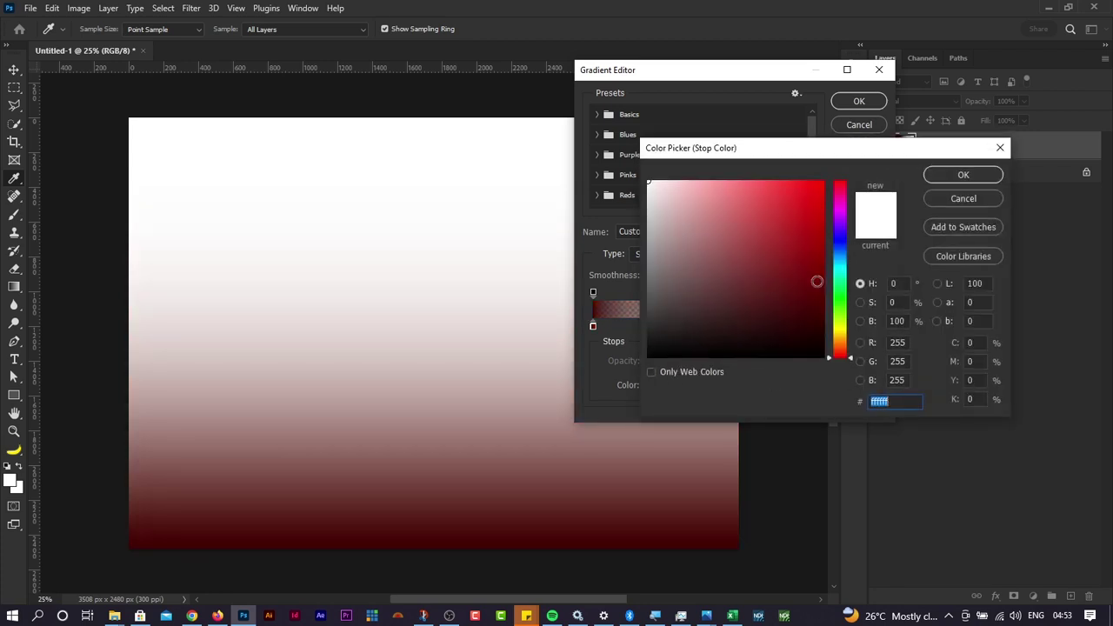
drag(814, 281, 814, 181)
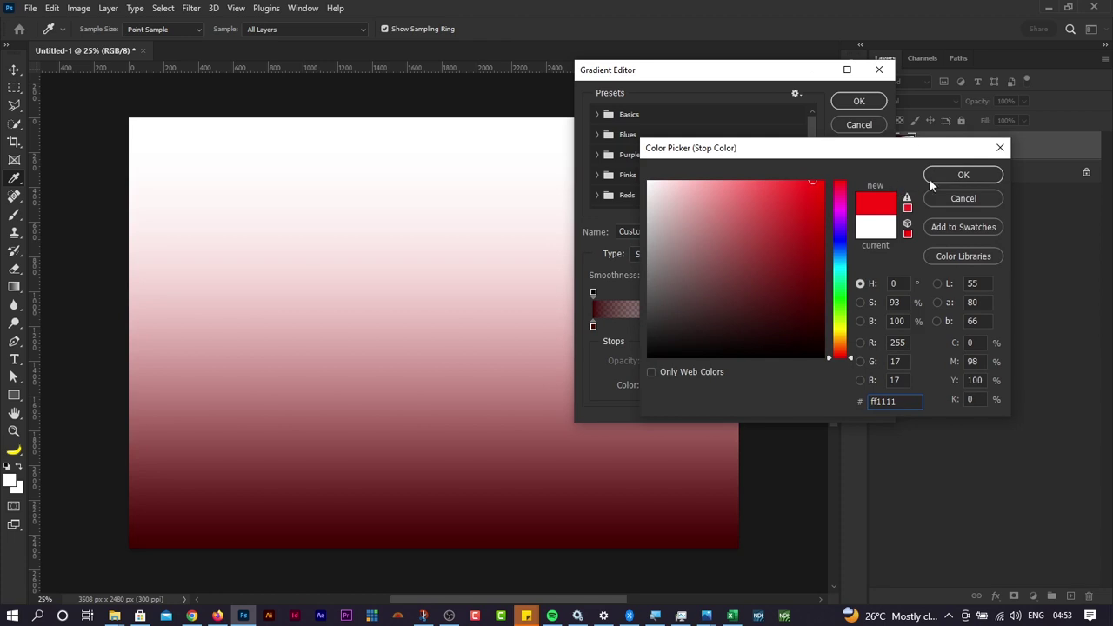
click(943, 175)
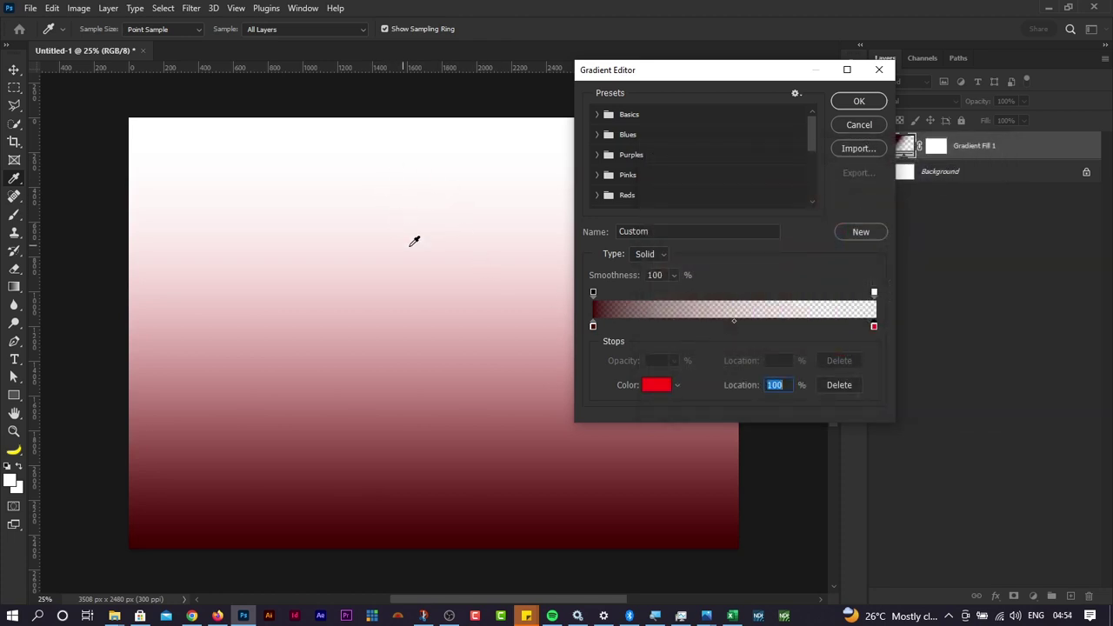
Step: Set the ending opacity stop to 100% and accept the custom gradient
click(874, 294)
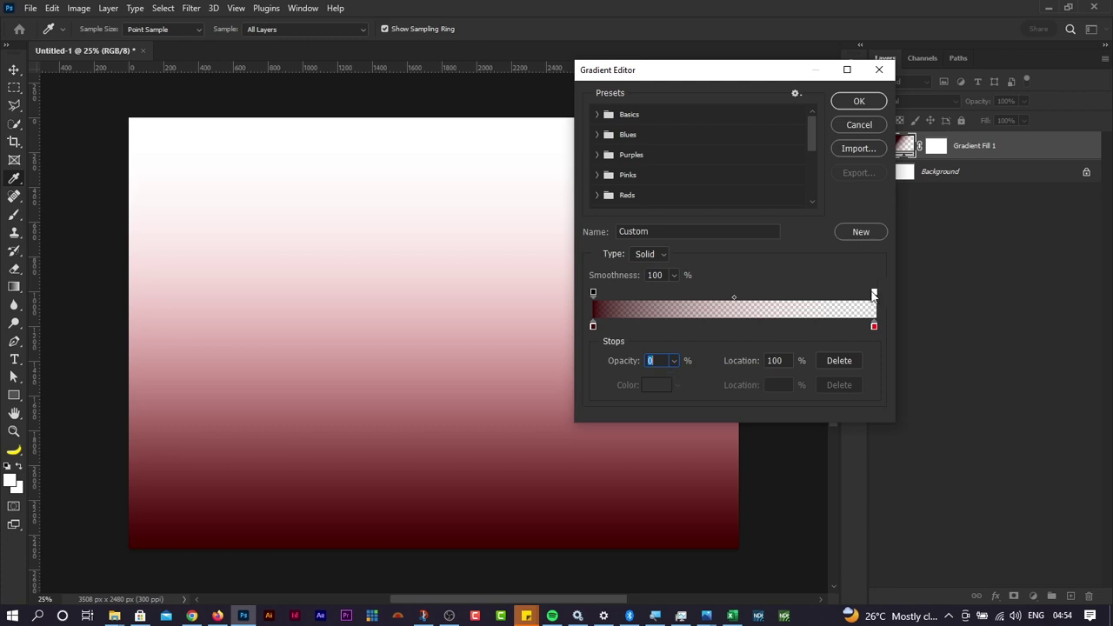
click(674, 361)
drag(671, 379, 750, 372)
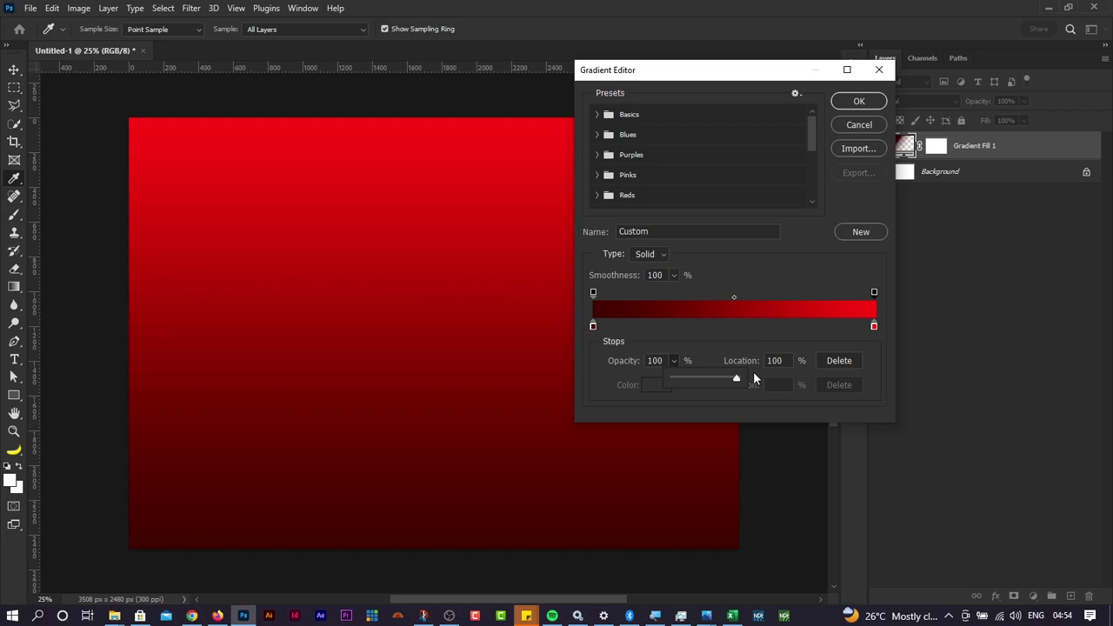
click(855, 102)
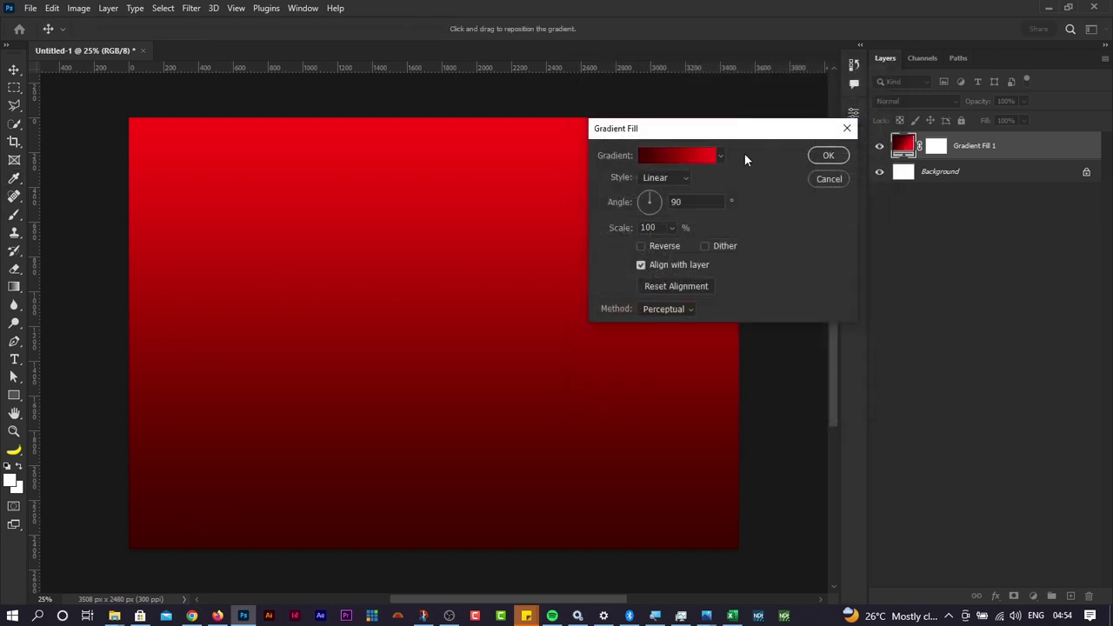
Step: Uncover the canvas and change the gradient fill's style to Radial
drag(716, 135, 803, 153)
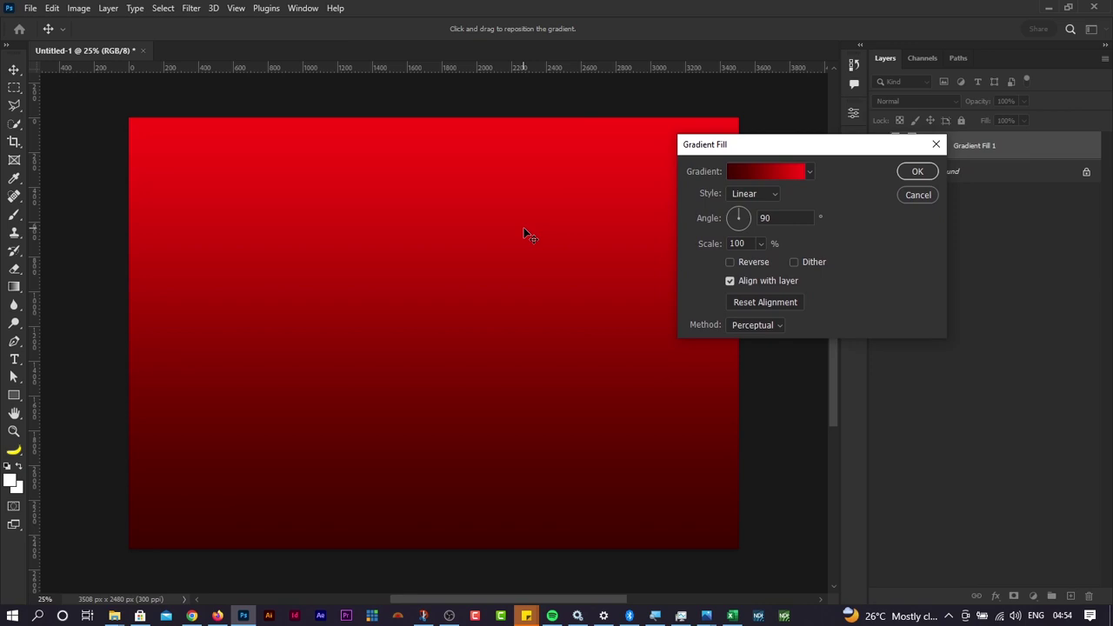
scroll(523, 227, right, 1)
scroll(523, 227, right, 2)
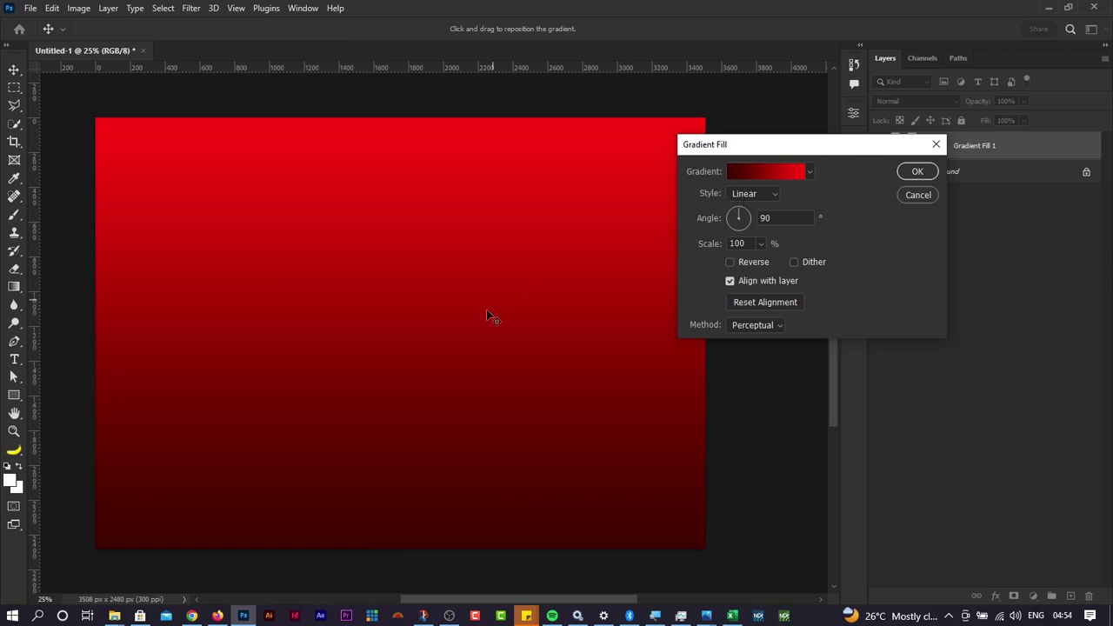
click(775, 198)
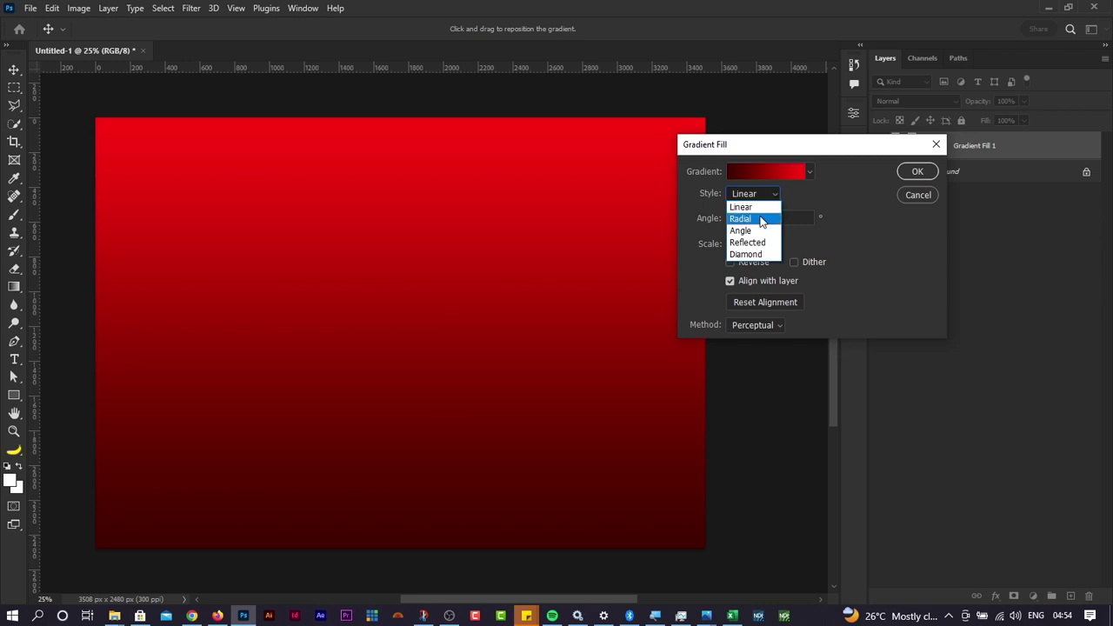
click(740, 219)
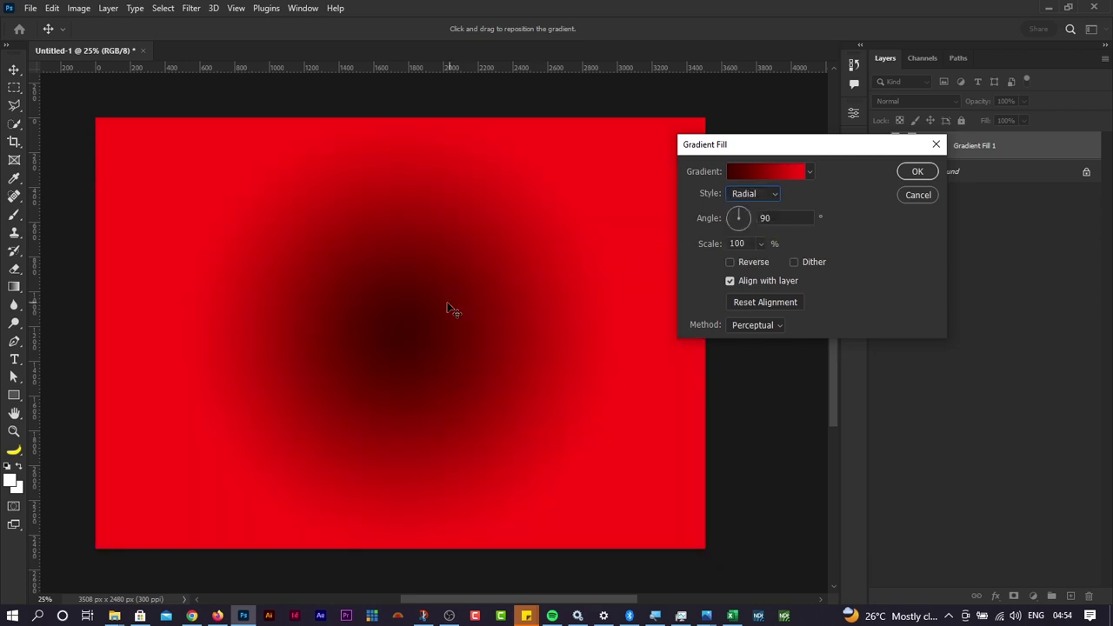
Step: Try the Angle, Reflected and Diamond gradient styles, ending on Linear
click(776, 199)
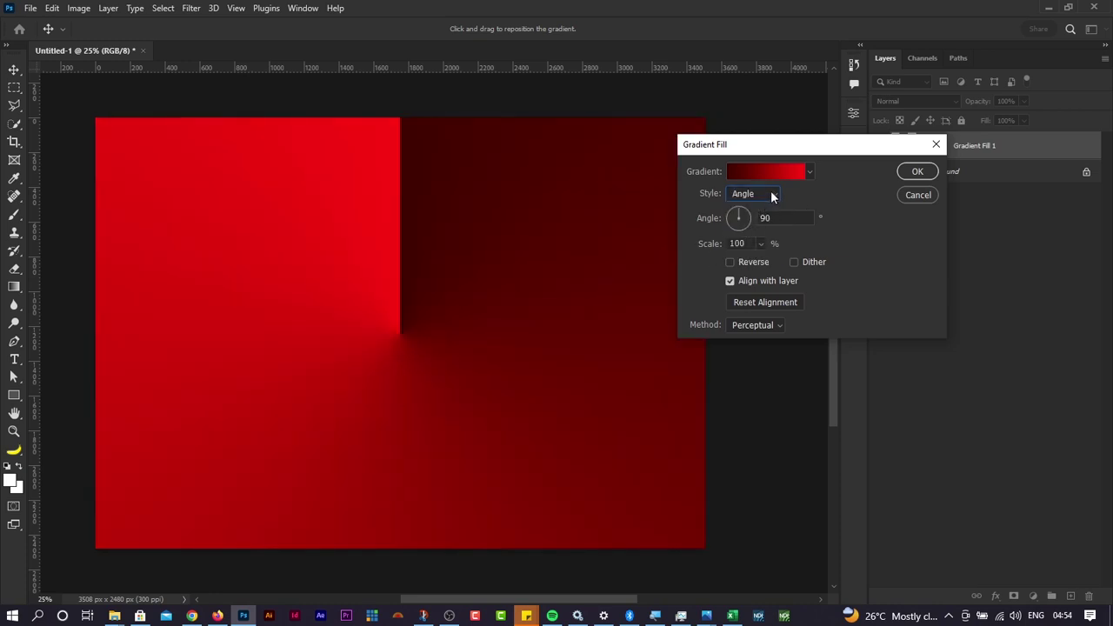
click(750, 193)
click(753, 243)
click(774, 193)
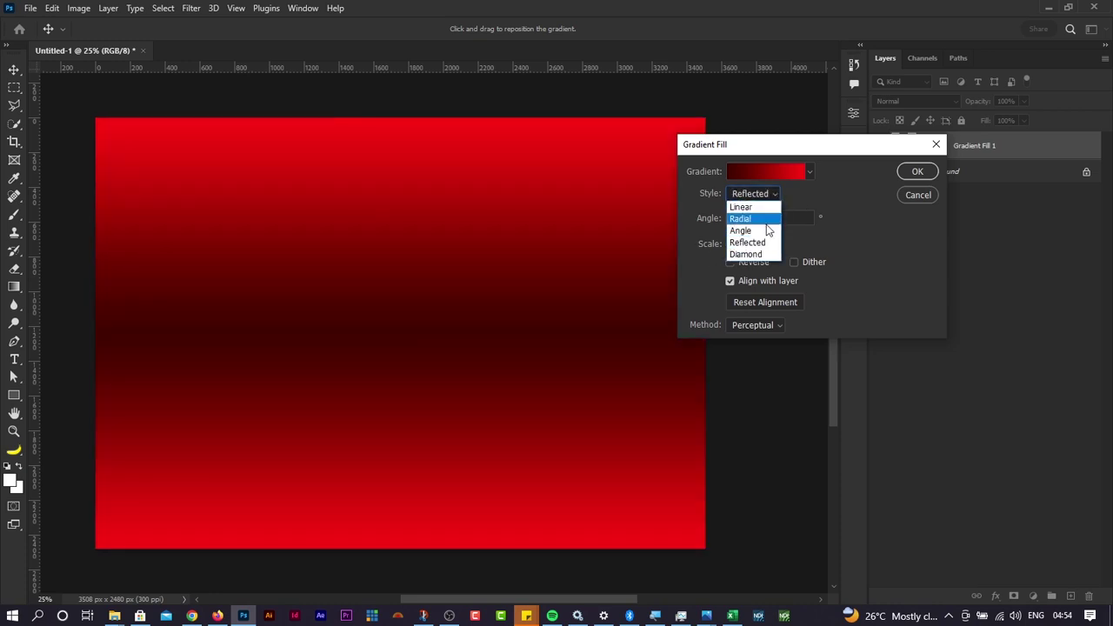
click(769, 255)
click(775, 201)
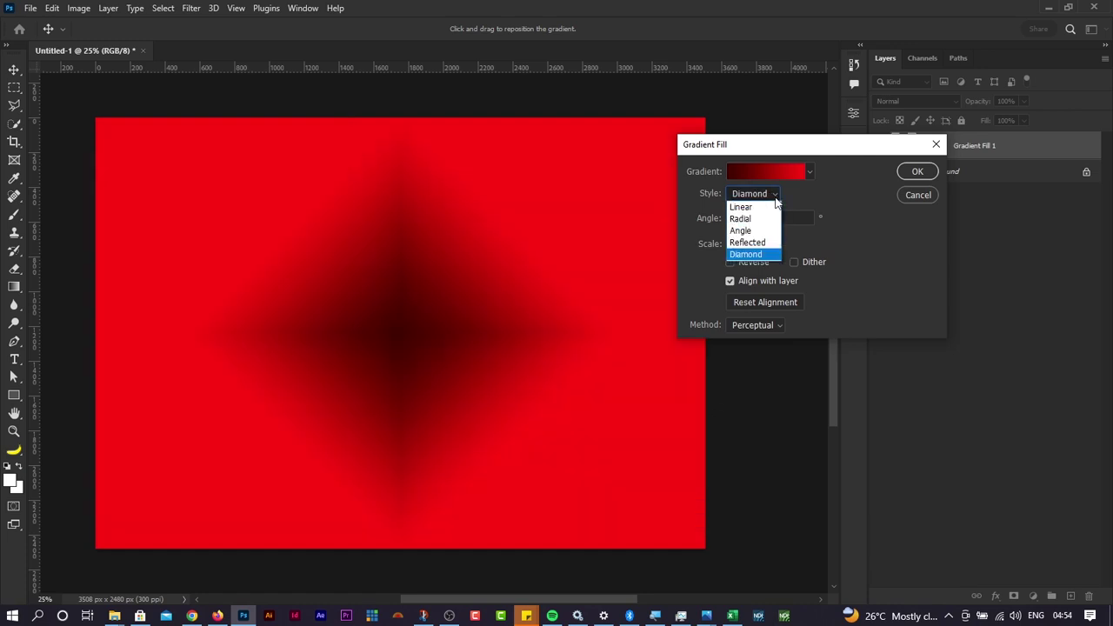
click(770, 208)
Step: Set the gradient style to Radial and toggle Reverse, leaving it enabled
click(771, 196)
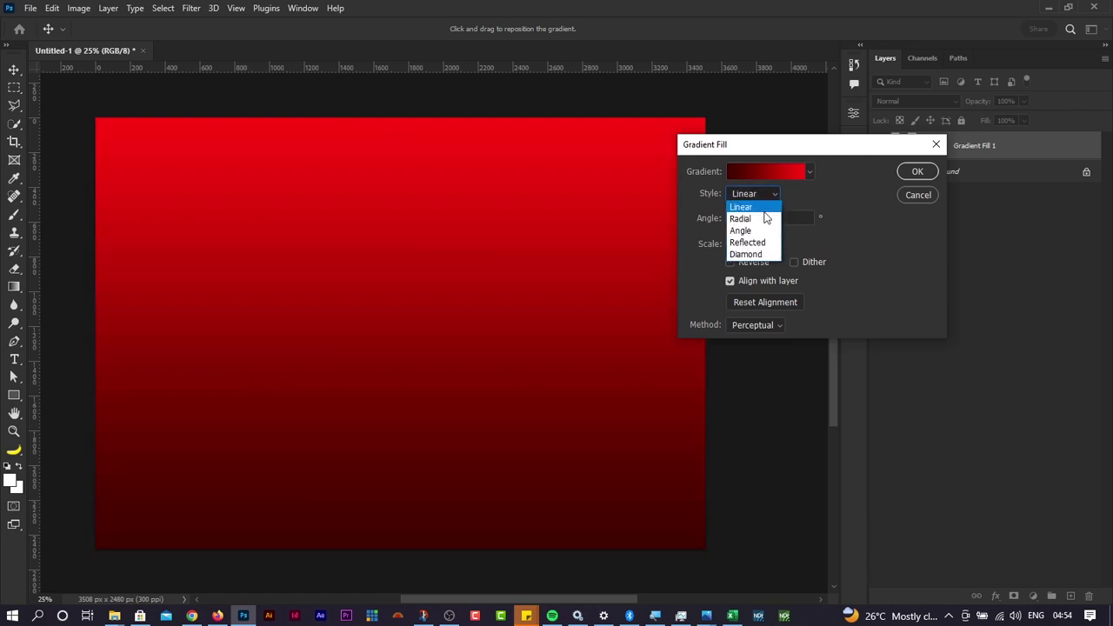
click(764, 218)
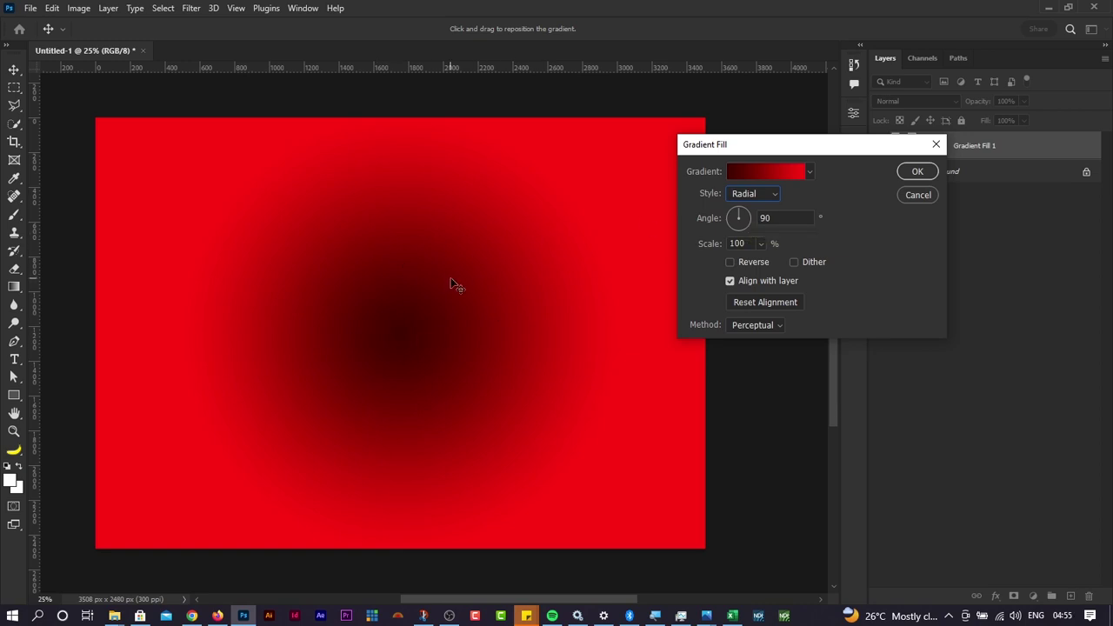
click(730, 263)
click(730, 261)
click(730, 261)
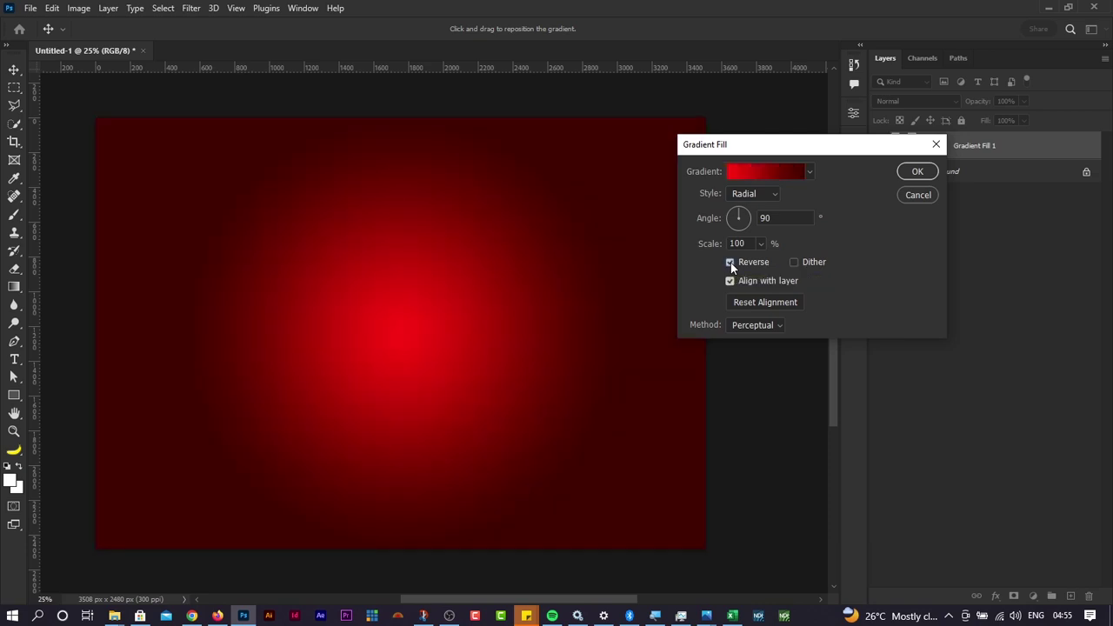
Step: Set the gradient style to Linear, disable Reverse and accept the gradient fill
click(750, 192)
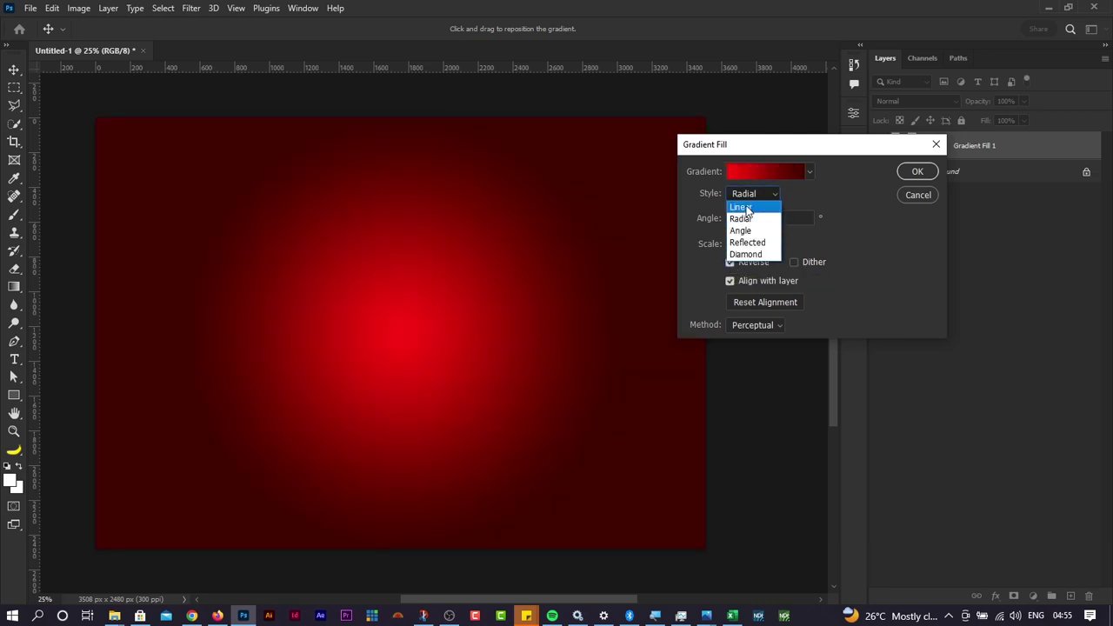
click(746, 195)
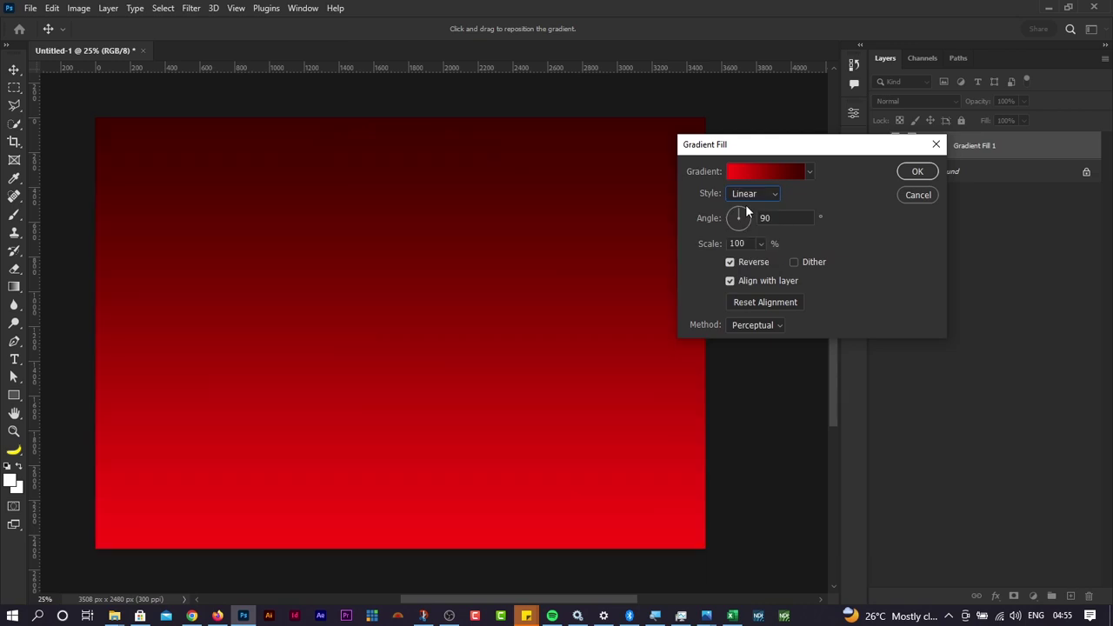
click(730, 262)
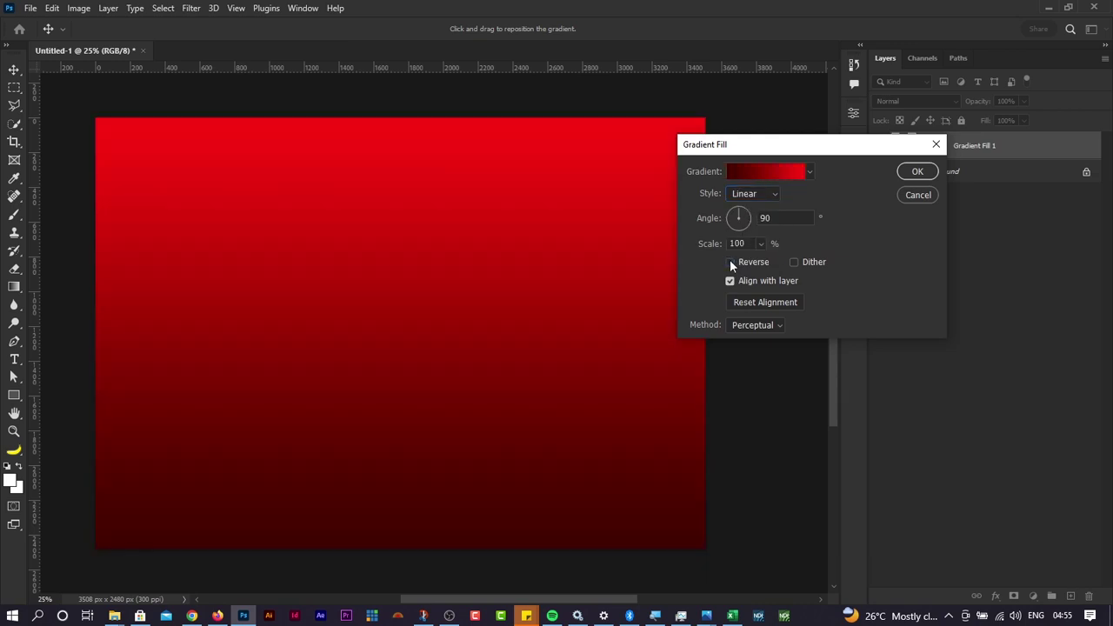
click(906, 171)
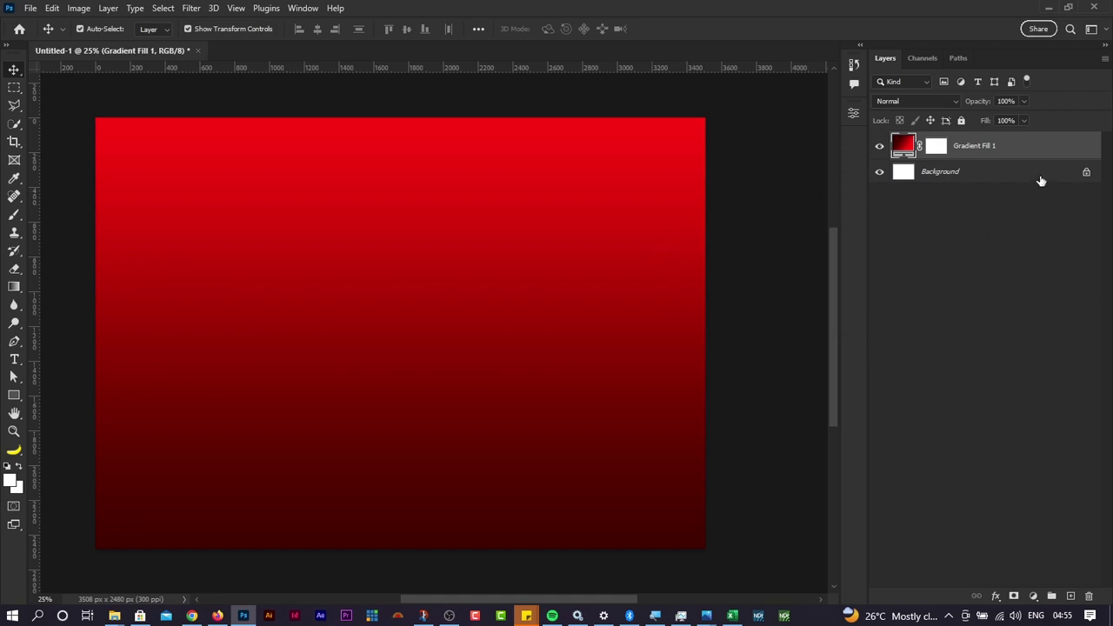
Step: Delete the gradient fill layer and widen the Layers panel slightly
drag(1063, 154, 1087, 596)
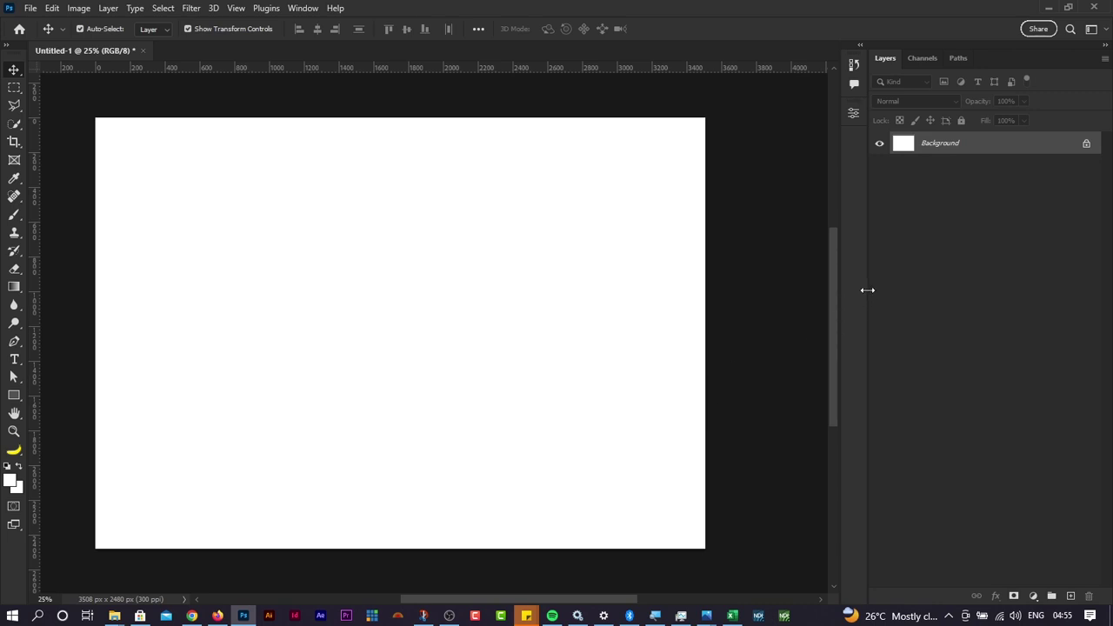
drag(867, 290, 834, 291)
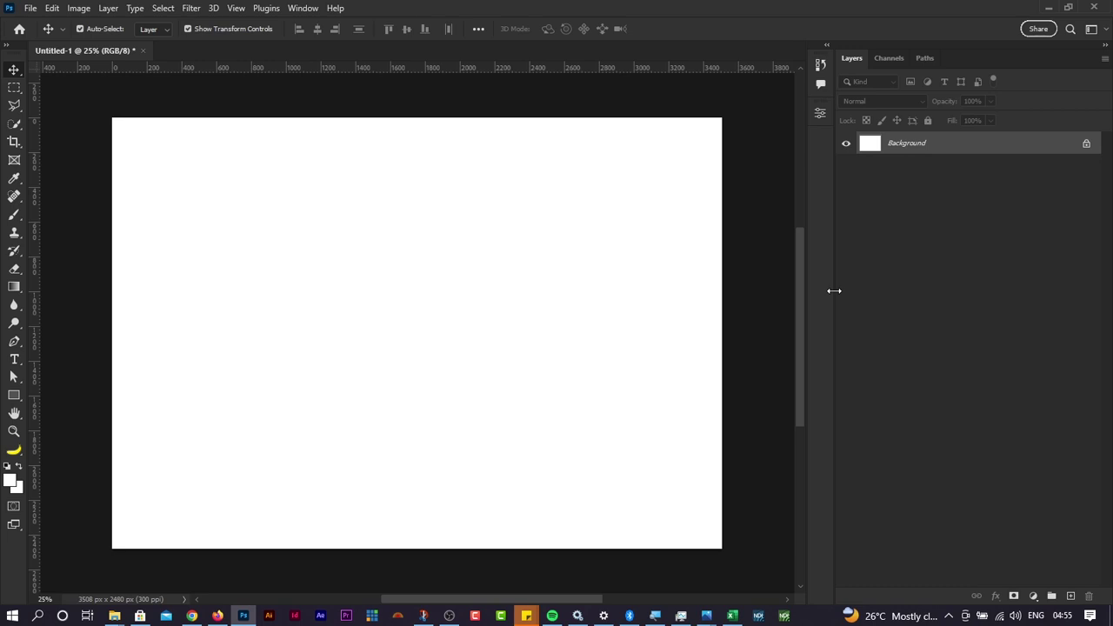
Step: Switch to the Downloads folder in File Explorer and place youtube-play-red-logo-png-transparent-background-6.png in the Photoshop document
key(alt+Tab)
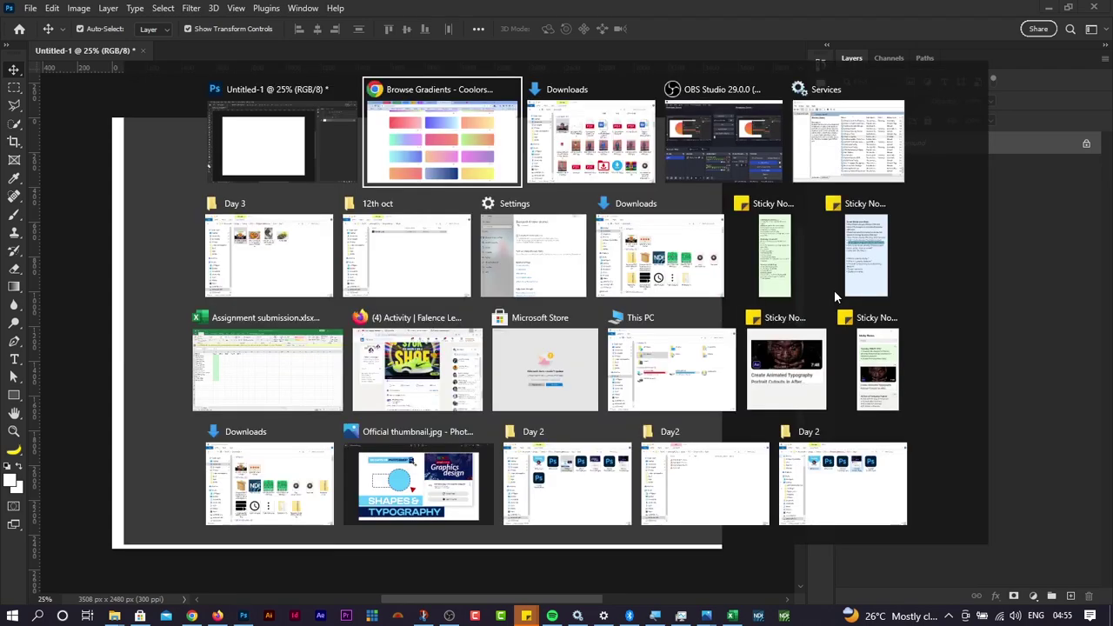
key(Tab)
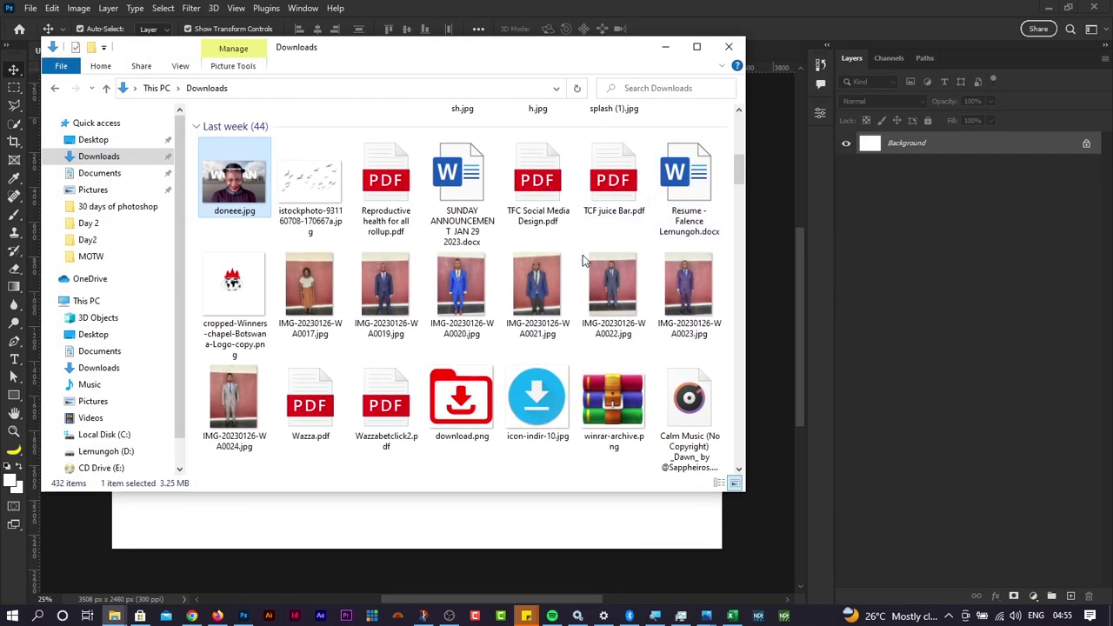
scroll(492, 313, up, 3)
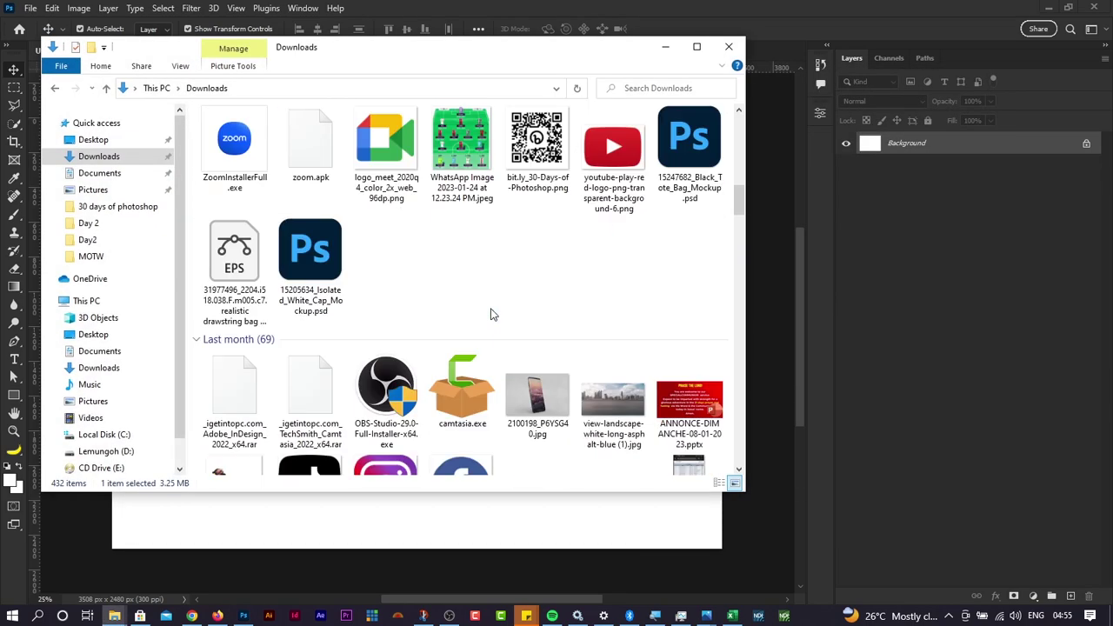
scroll(491, 313, up, 1)
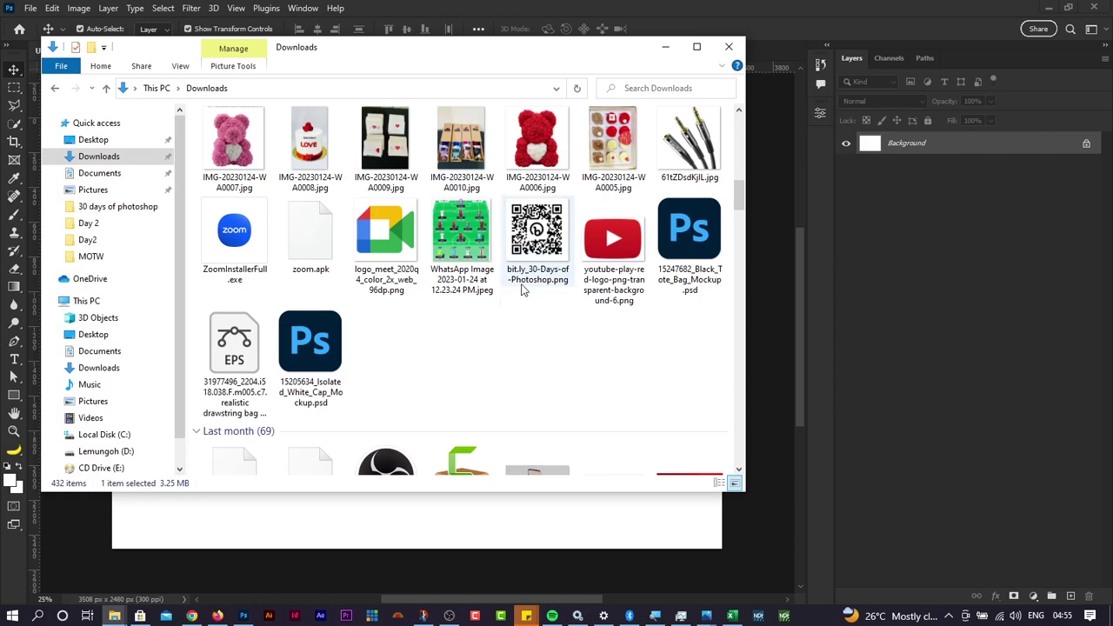
drag(610, 241, 551, 576)
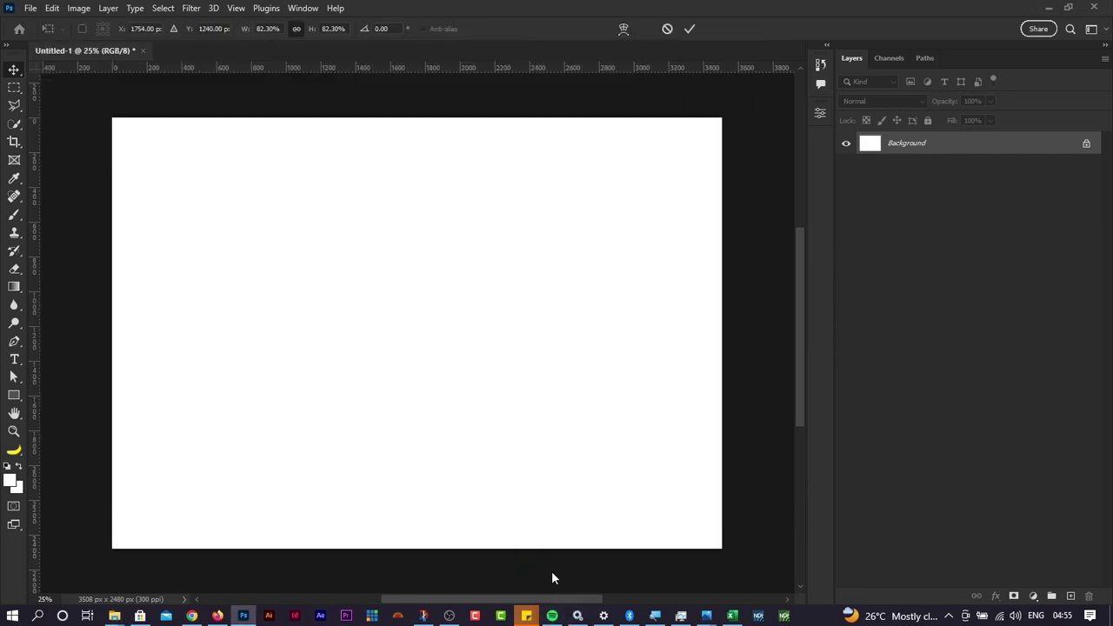
Step: Scale the placed YouTube logo down to less than half the canvas width, move it near the canvas centre and commit it
drag(722, 549, 406, 319)
drag(293, 232, 439, 333)
key(Return)
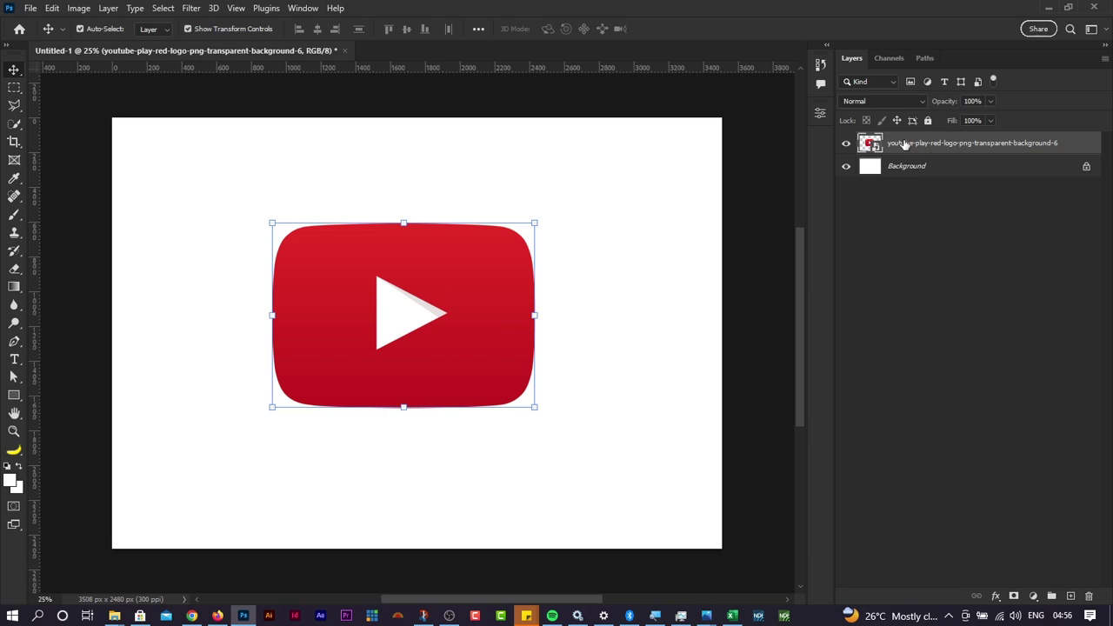
Step: Place the logo_meet_2020q4_color_2x_web_96dp image from the Downloads folder in the Photoshop document at its default size
key(alt+Tab)
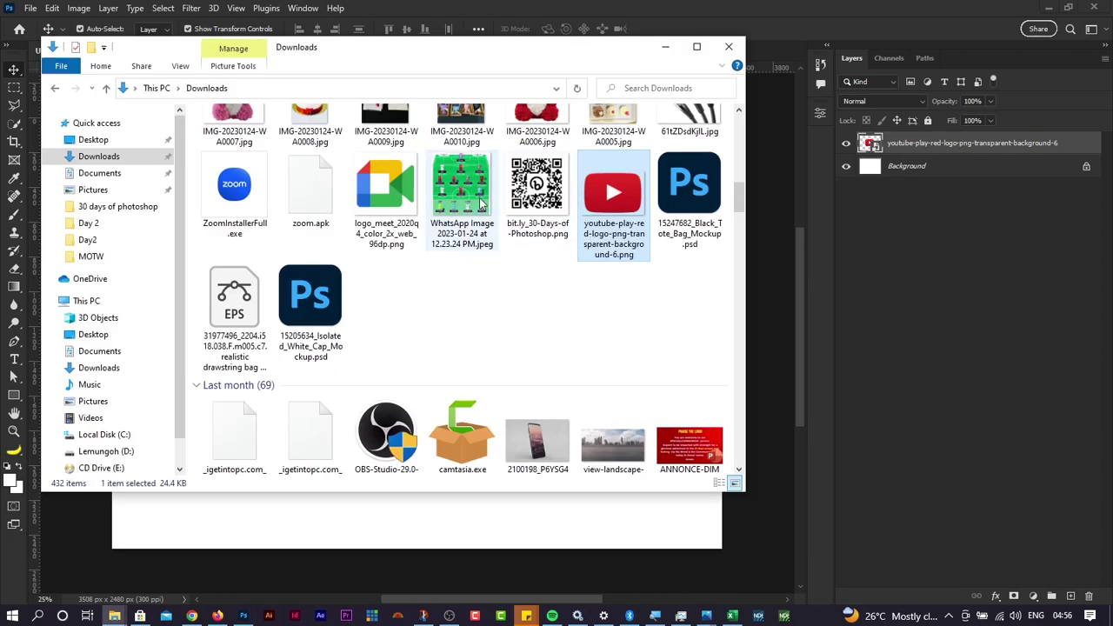
drag(387, 181, 533, 552)
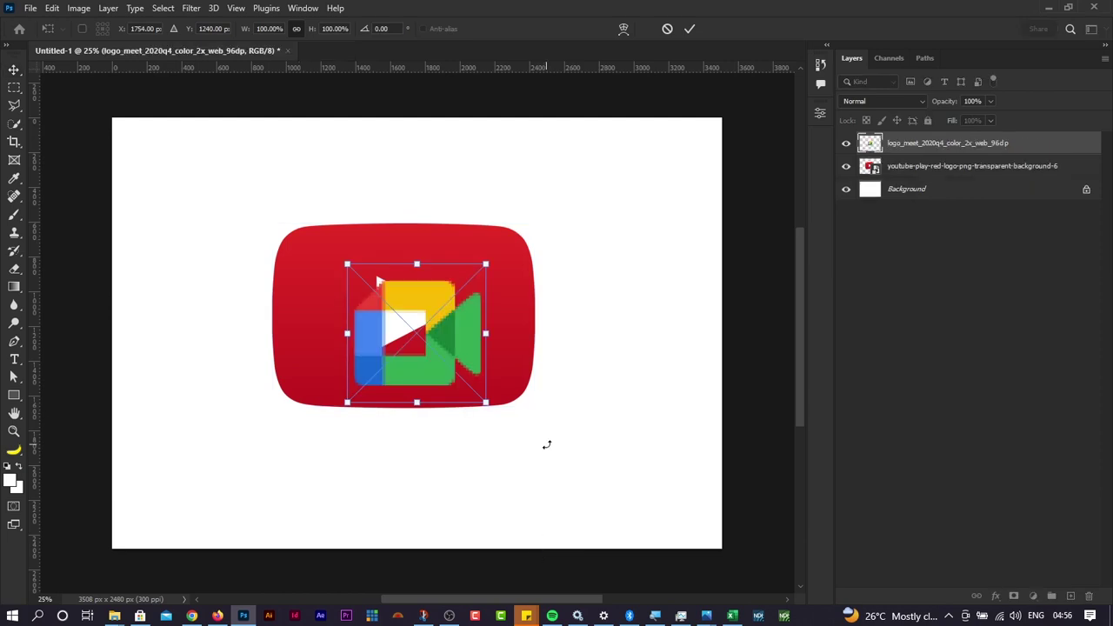
key(Return)
Step: Arrange the logos side by side on the lower canvas, with the Meet logo left of the YouTube logo
drag(426, 348, 321, 272)
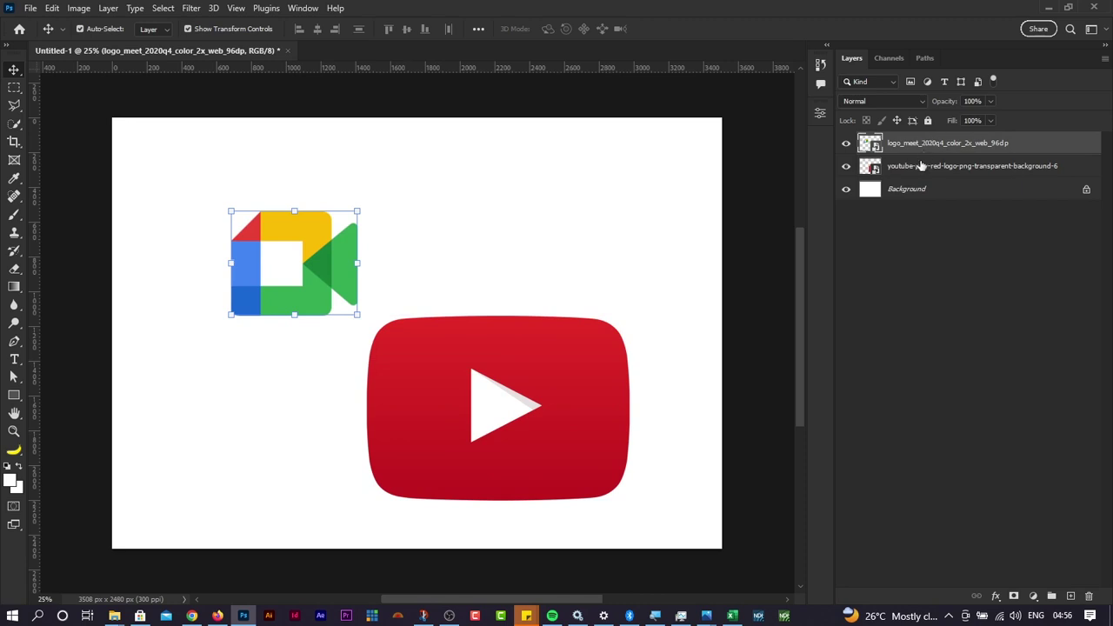
drag(299, 292, 242, 437)
drag(416, 419, 419, 432)
Step: Activate the Type tool for adding text to the canvas
key(t)
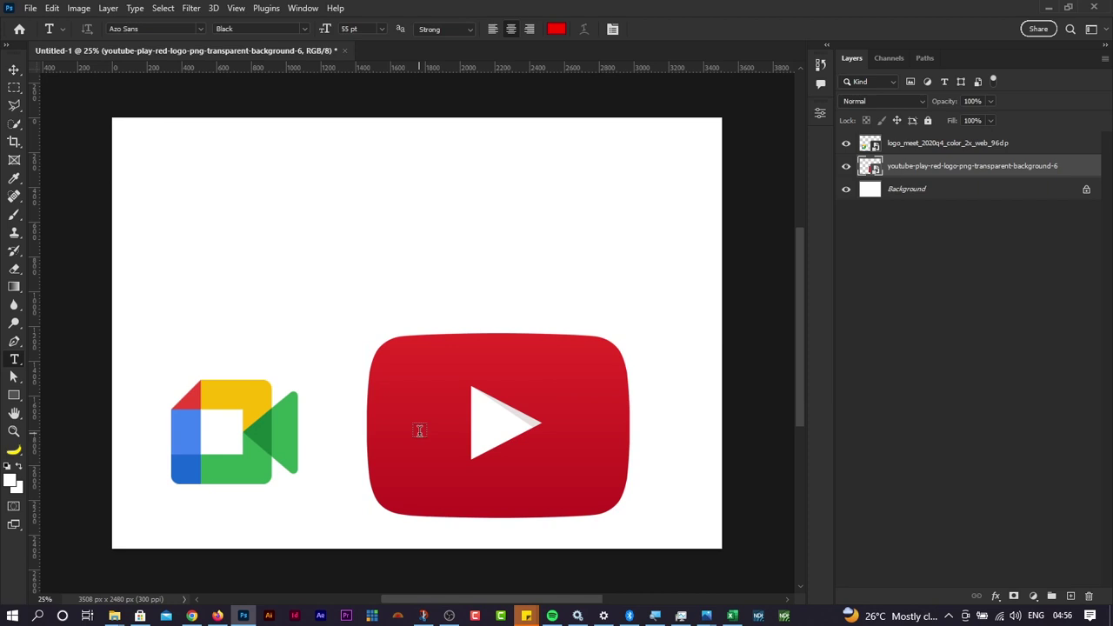
Step: Start a heading with the text "The" in the blank area above the logos and turn off its All Caps formatting
click(330, 246)
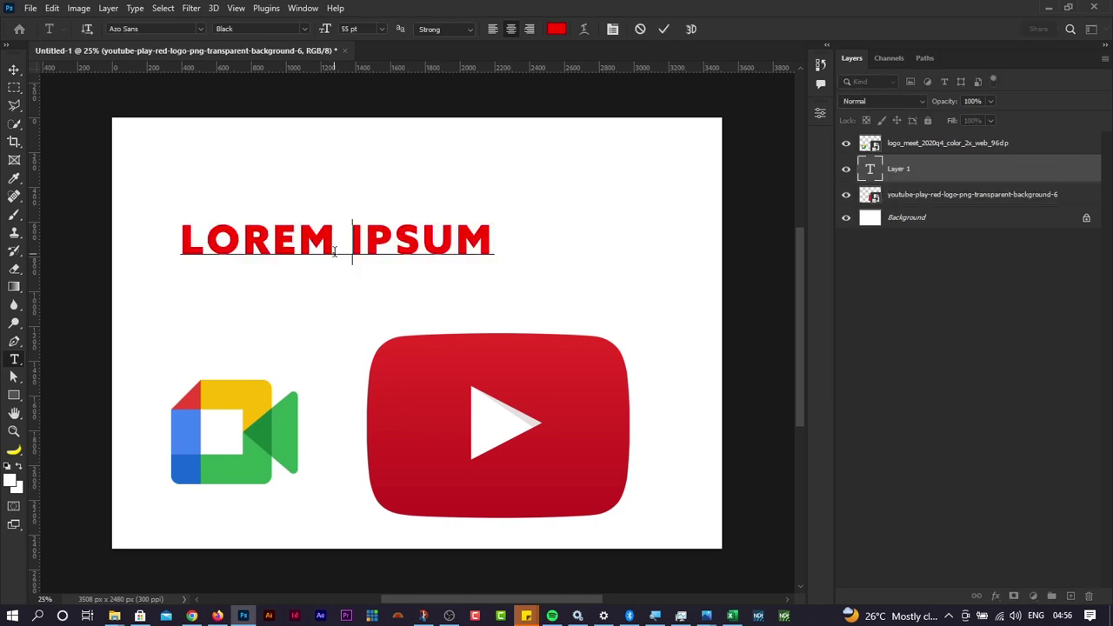
text(THE)
key(ctrl+a)
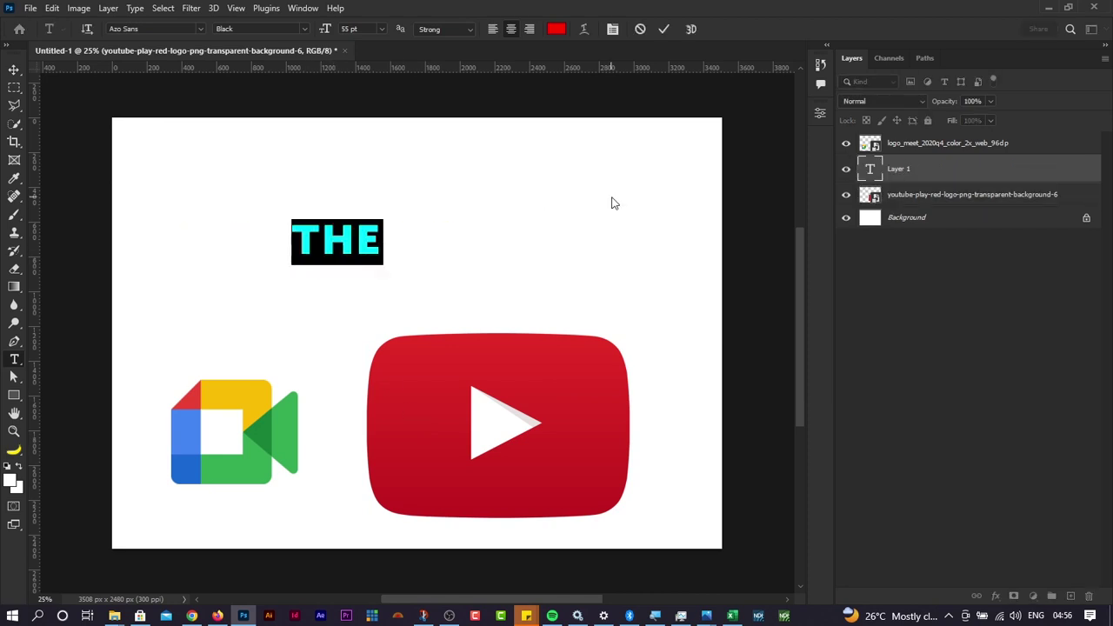
click(818, 113)
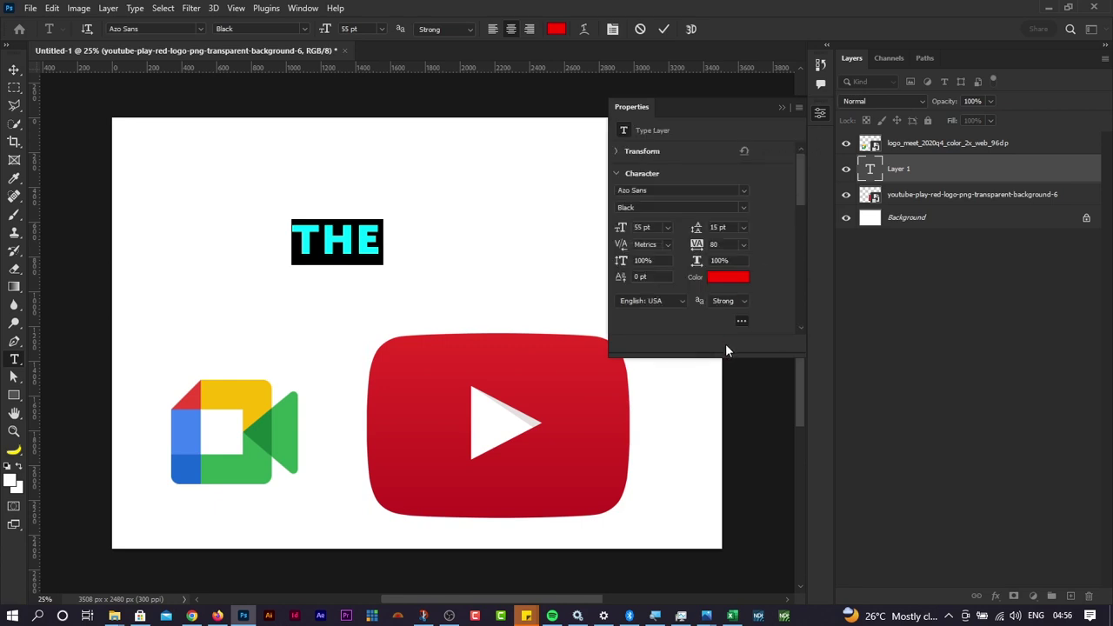
drag(726, 351, 650, 475)
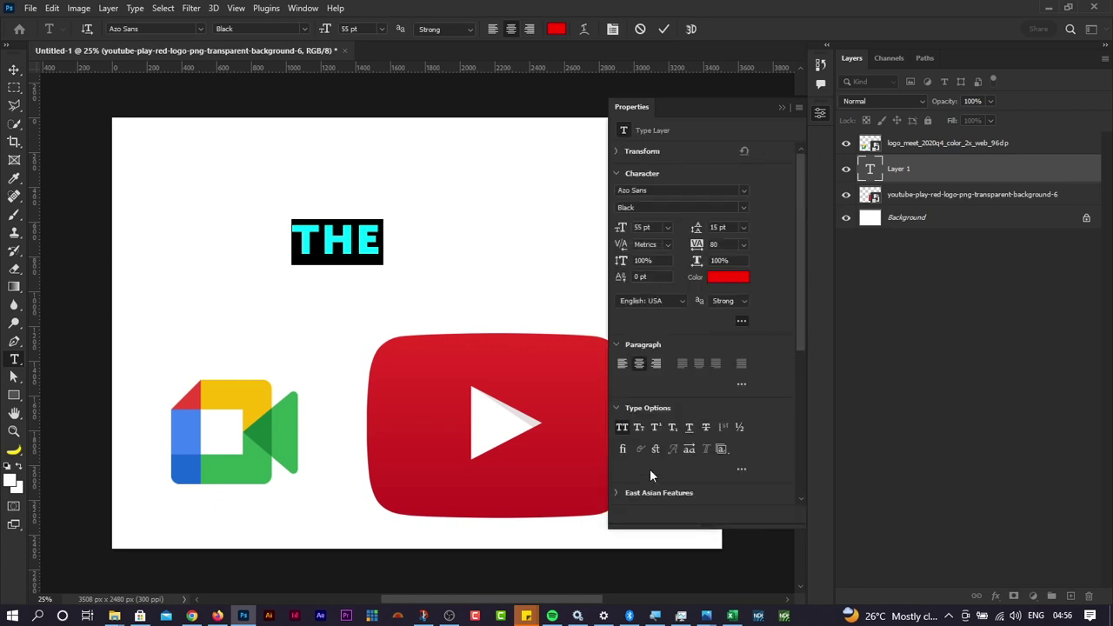
click(622, 425)
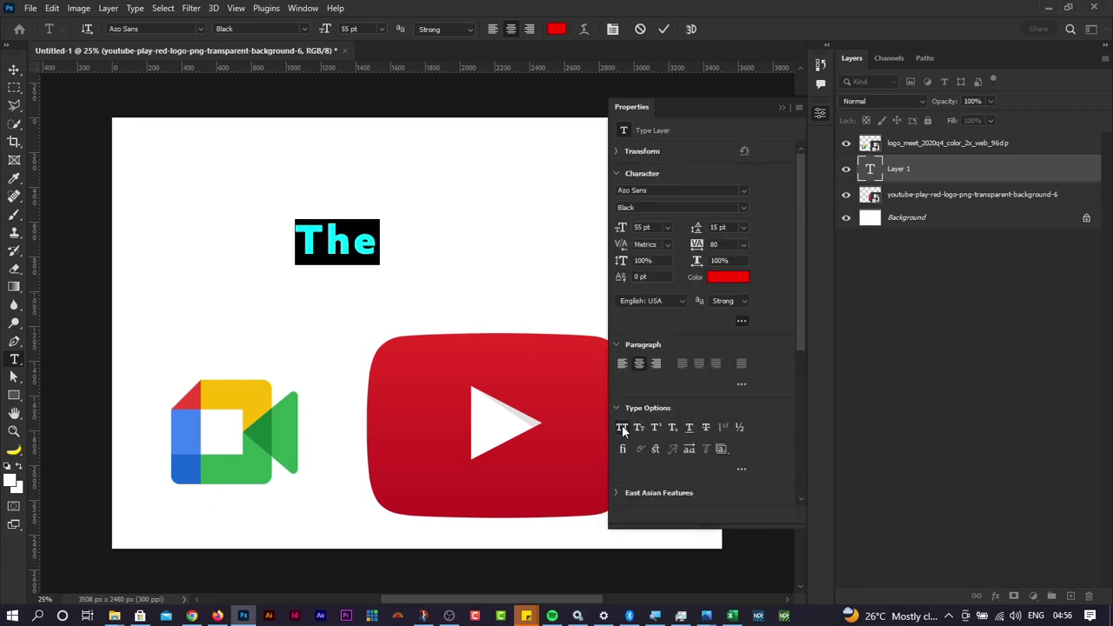
Step: Complete the heading so it reads "The Traning Channel" and commit the text
key(Right)
scroll(503, 378, right, 3)
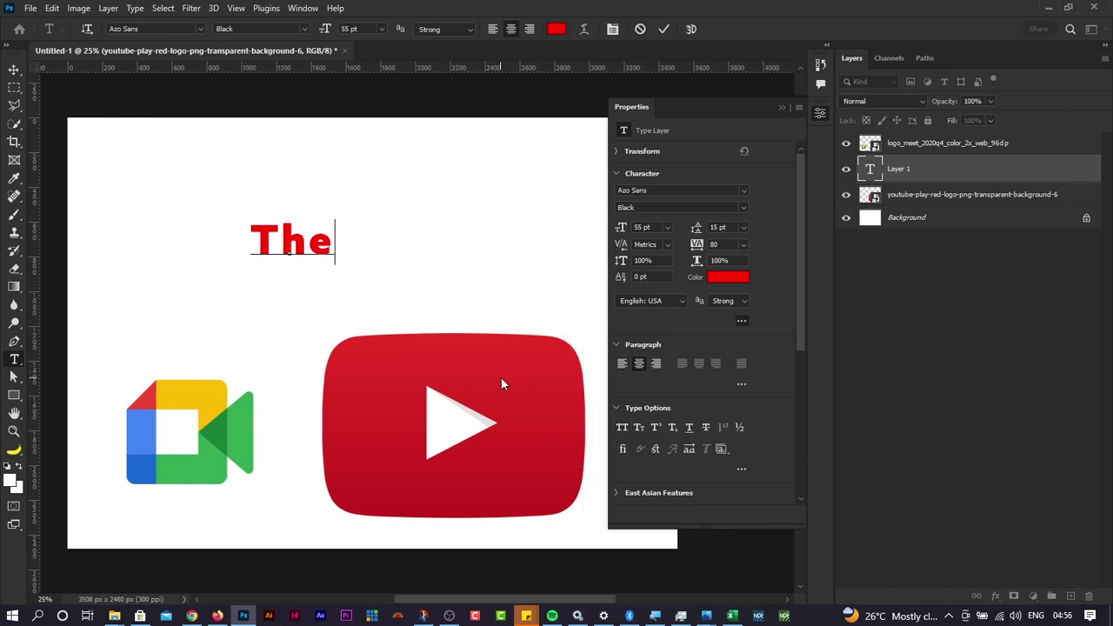
text(T)
text(ra)
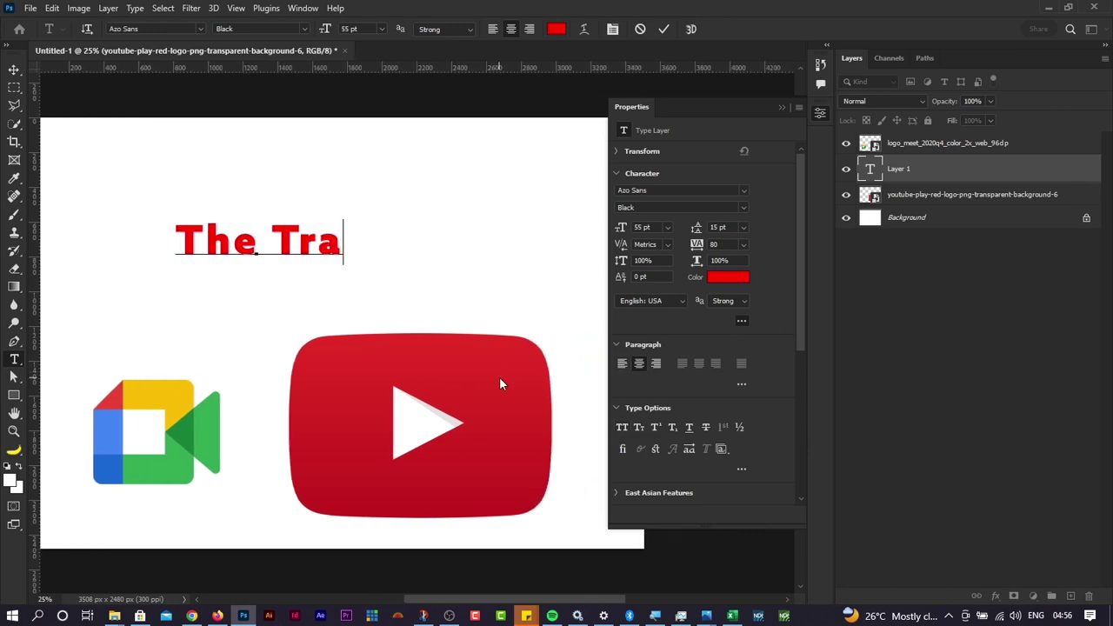
text(ning C)
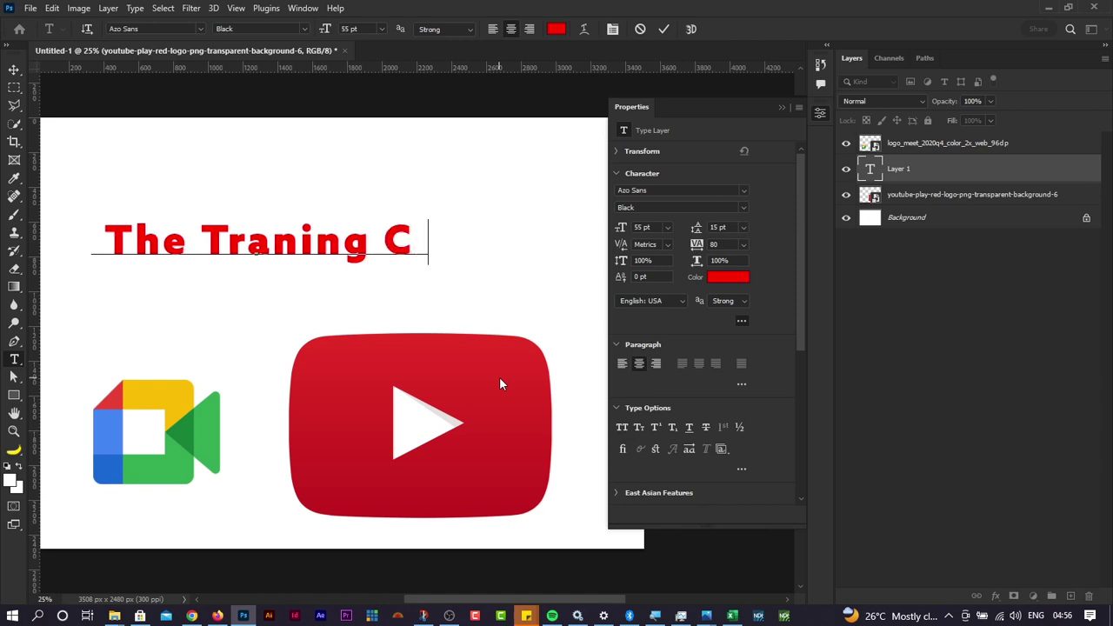
text(hannel)
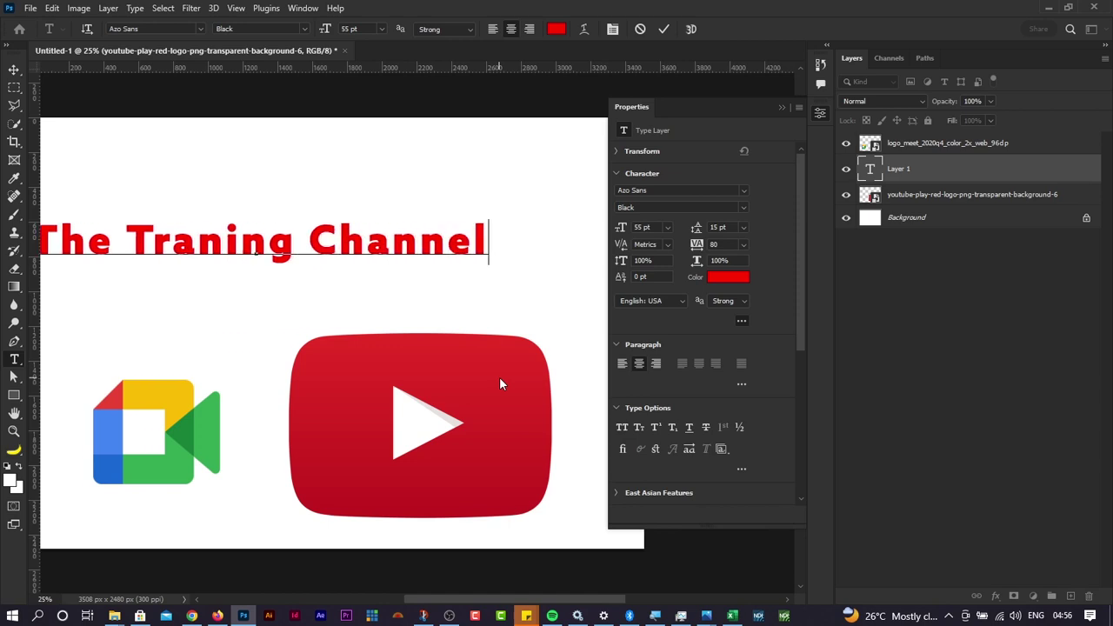
click(820, 113)
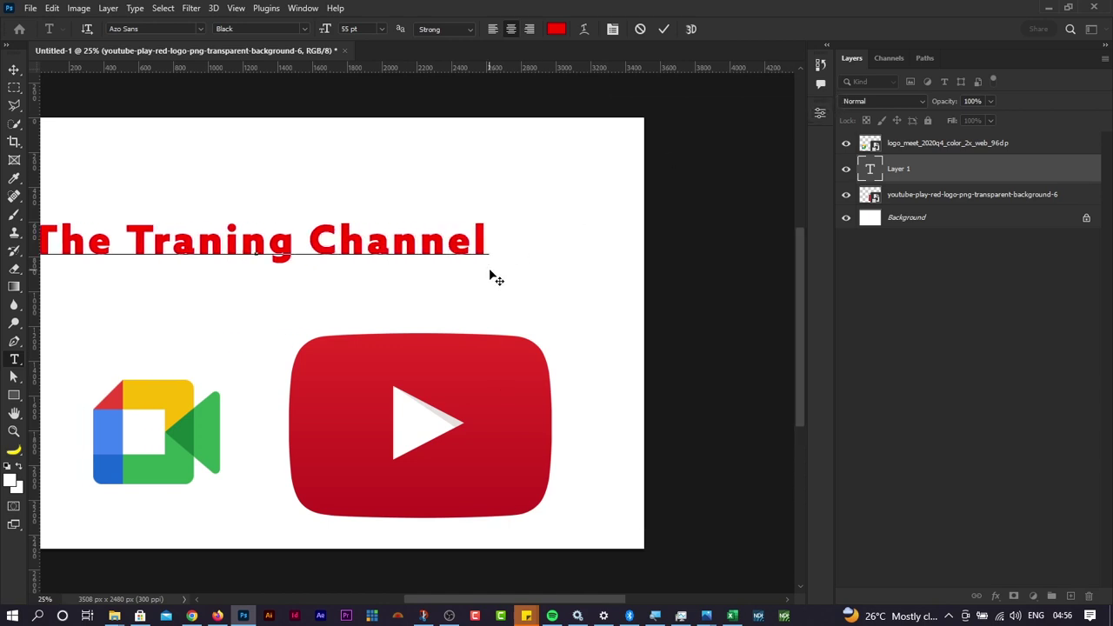
key(ctrl+Return)
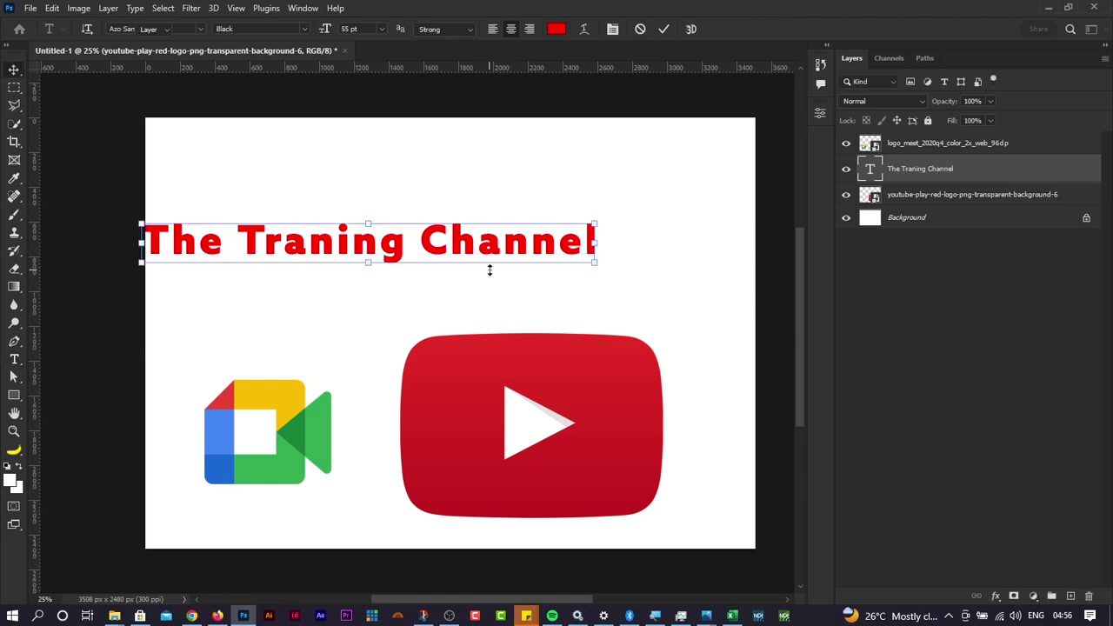
Step: Move the heading to the right so it sits centred above the logos, and set its text colour to 000000
key(v)
drag(484, 266, 529, 246)
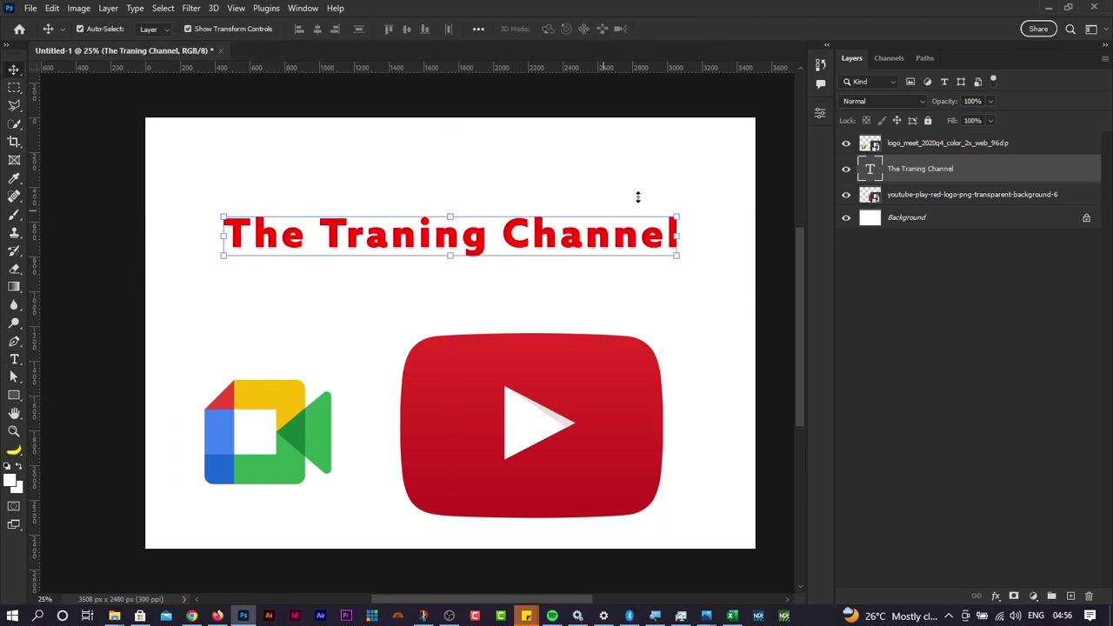
click(821, 113)
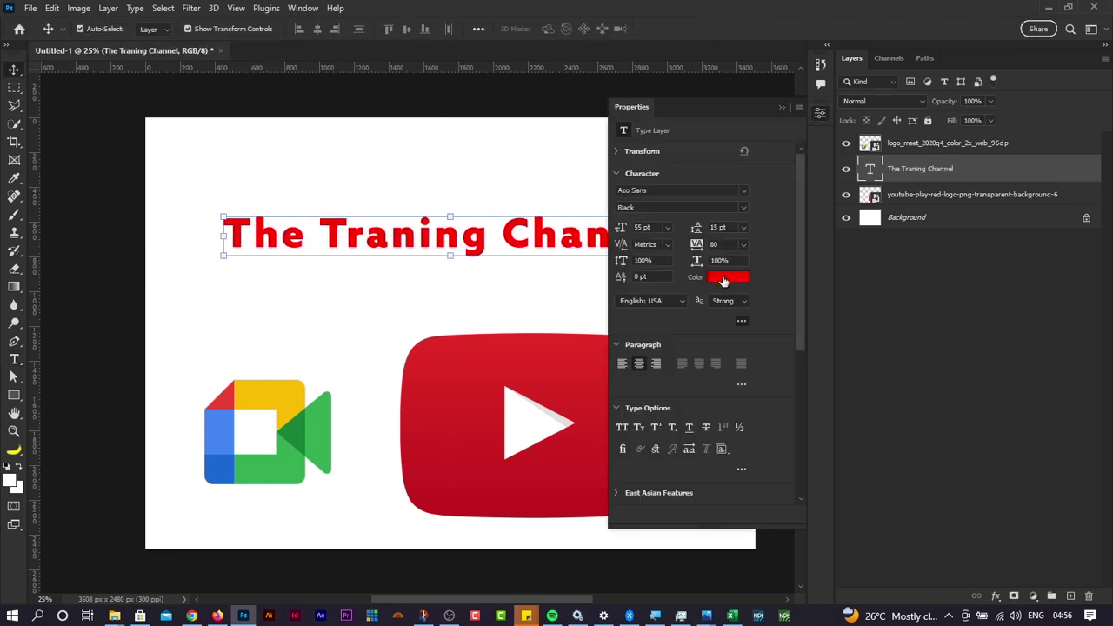
click(721, 278)
text(000000)
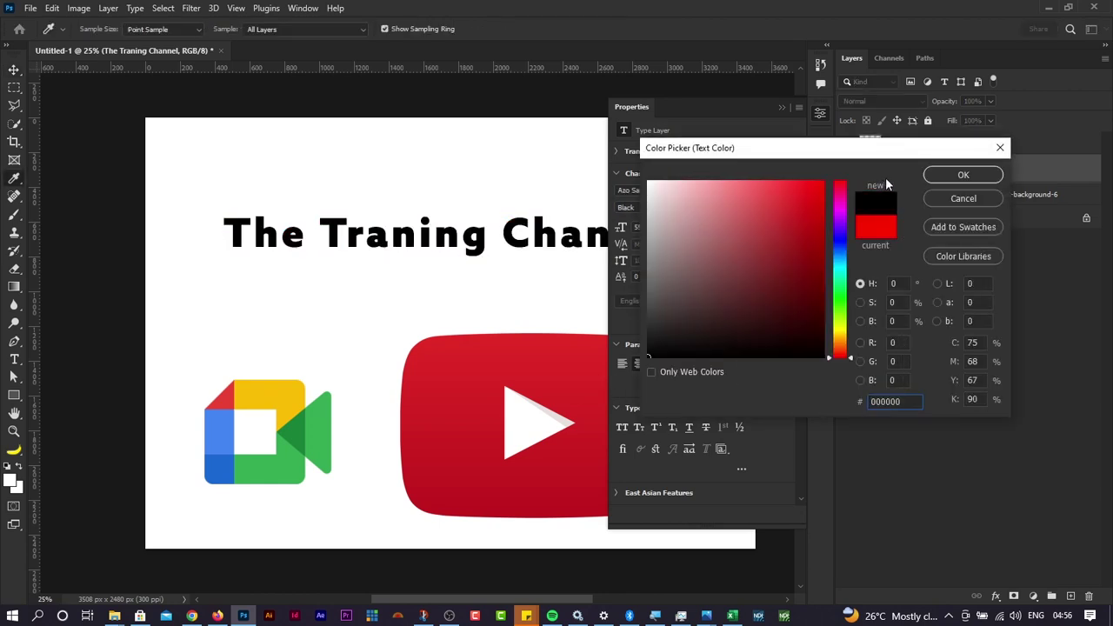
click(963, 175)
Step: Shift the heading slightly down and to the left, closer to the logos
scroll(521, 301, right, 3)
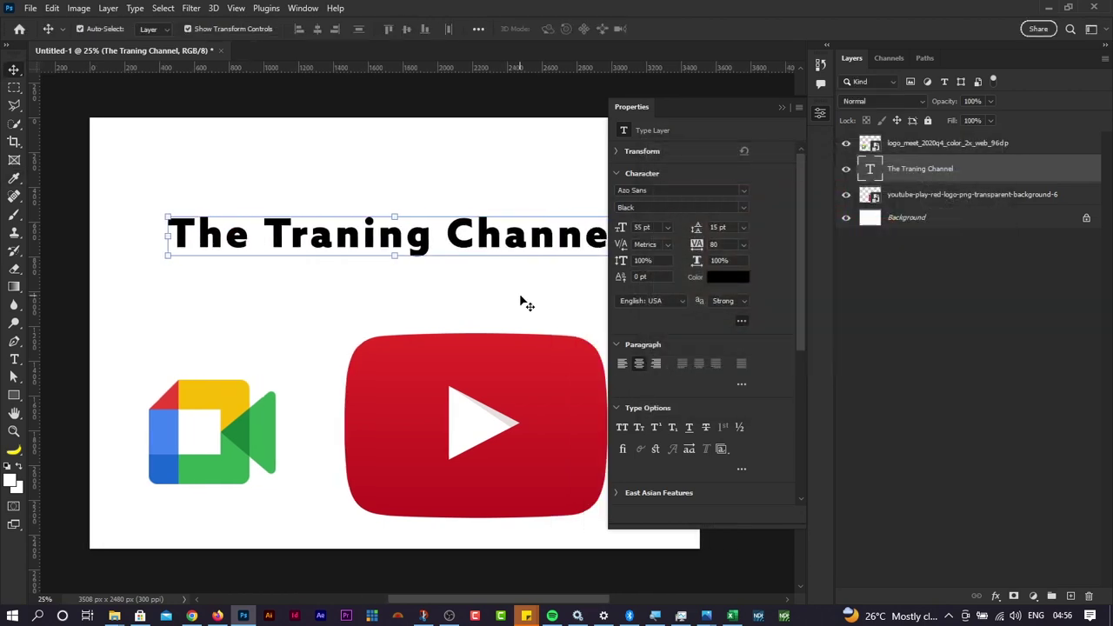
scroll(479, 279, right, 2)
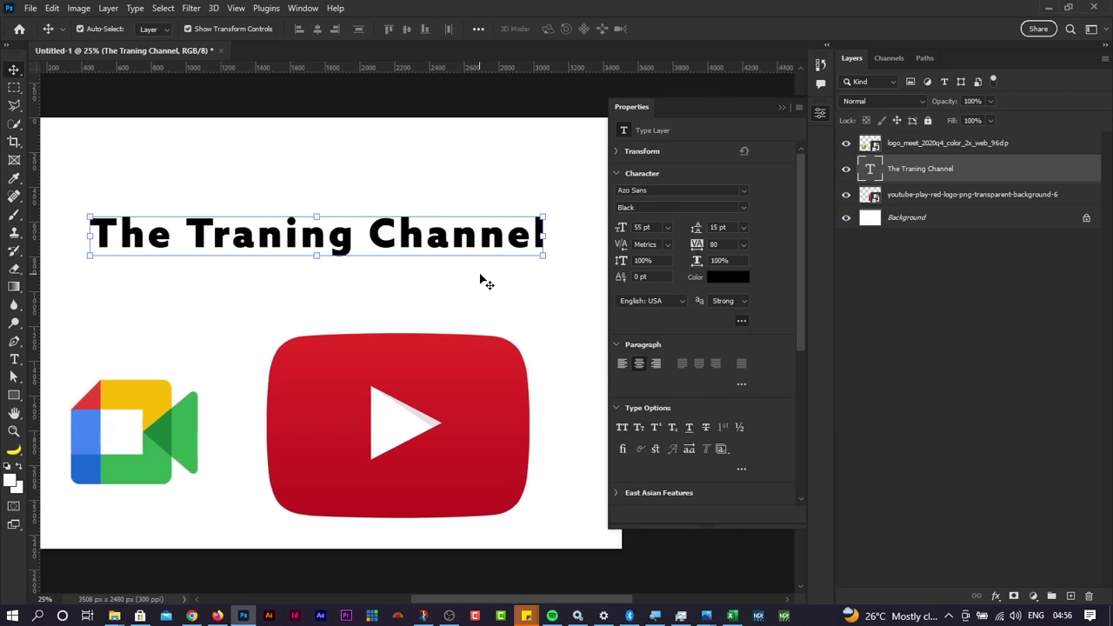
scroll(480, 279, left, 2)
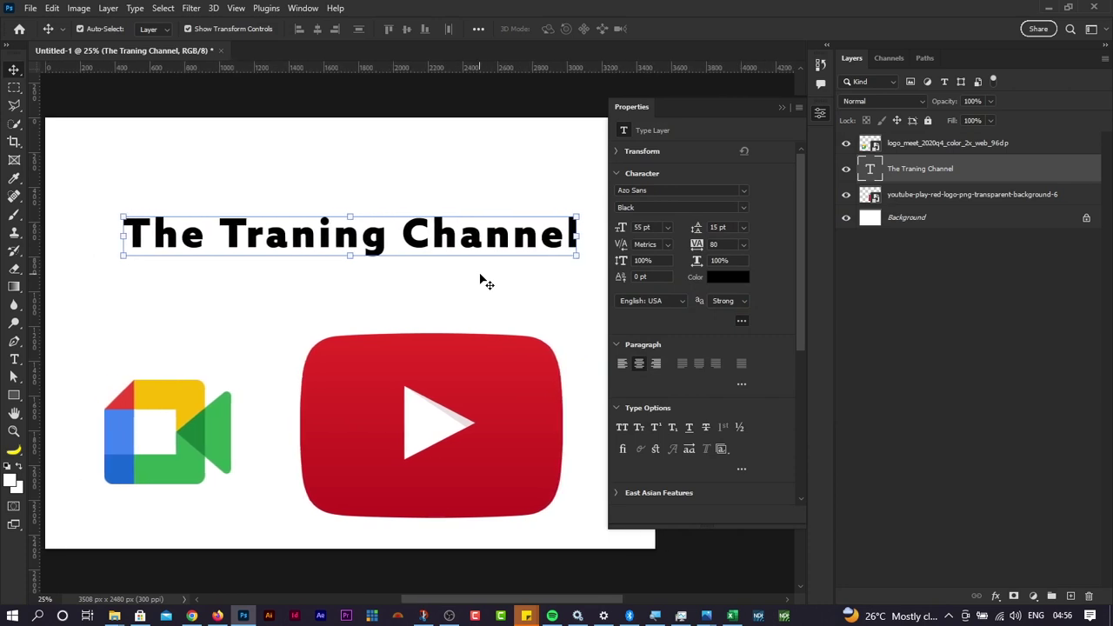
click(363, 169)
drag(358, 236, 346, 252)
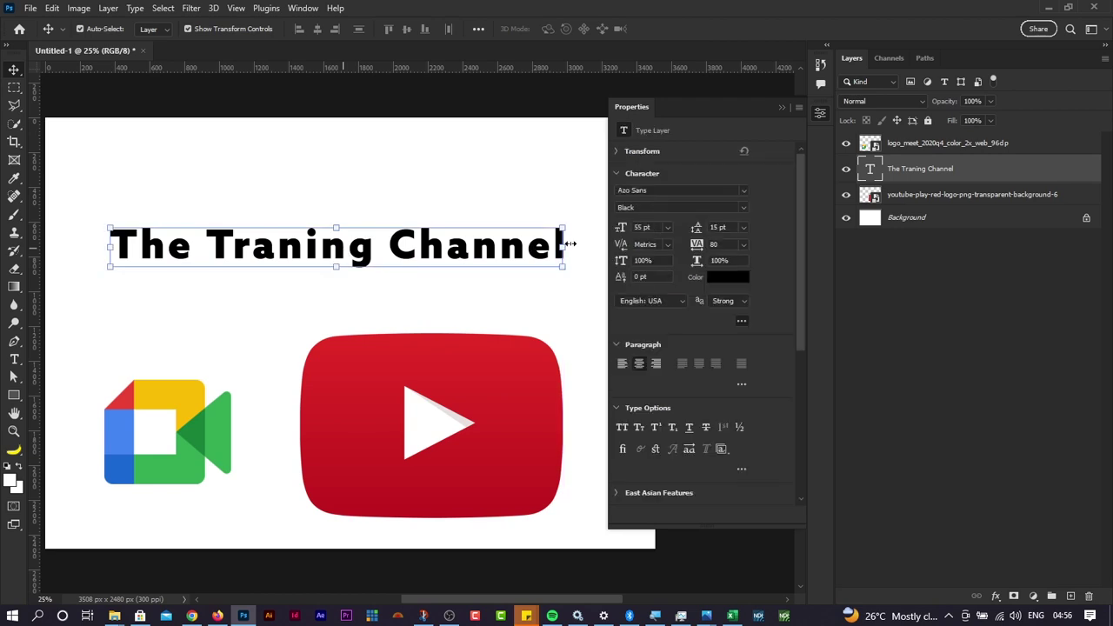
click(744, 191)
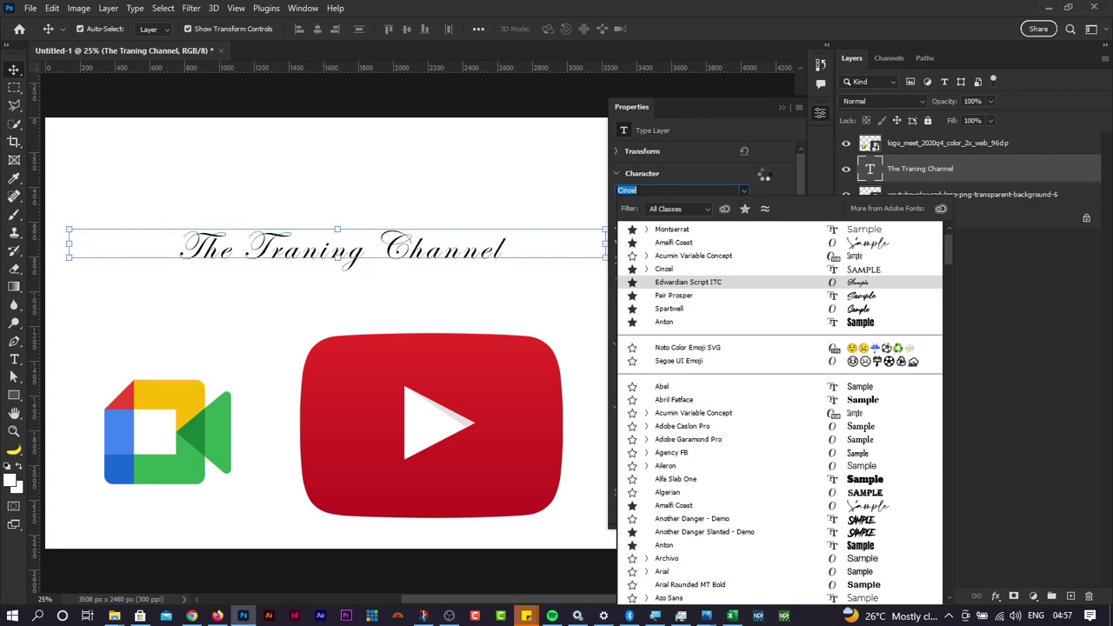
click(764, 173)
click(743, 208)
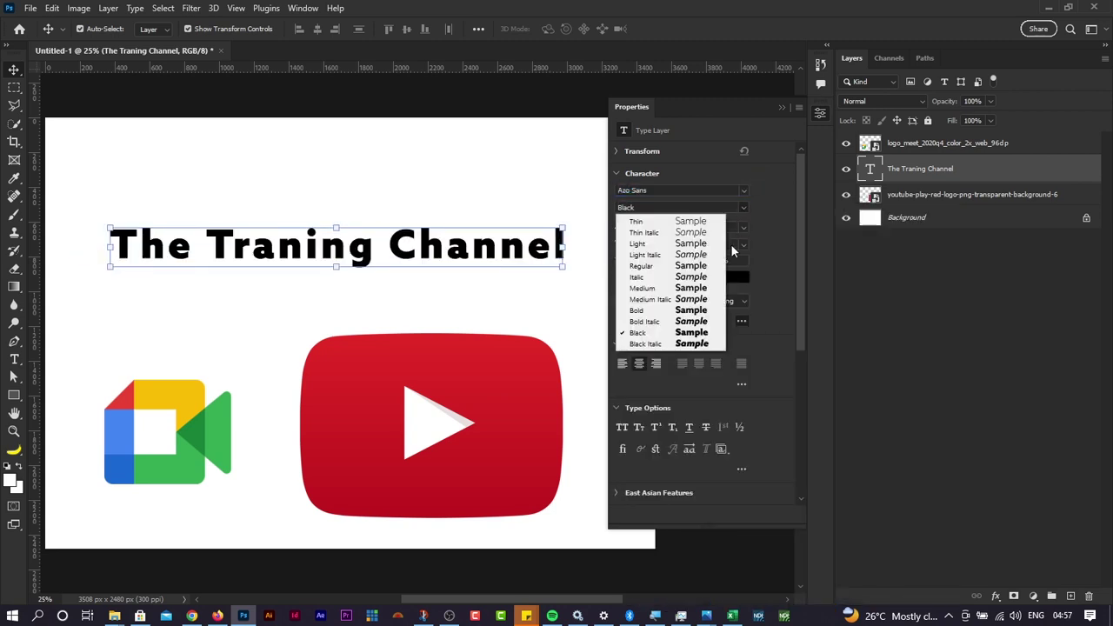
click(722, 189)
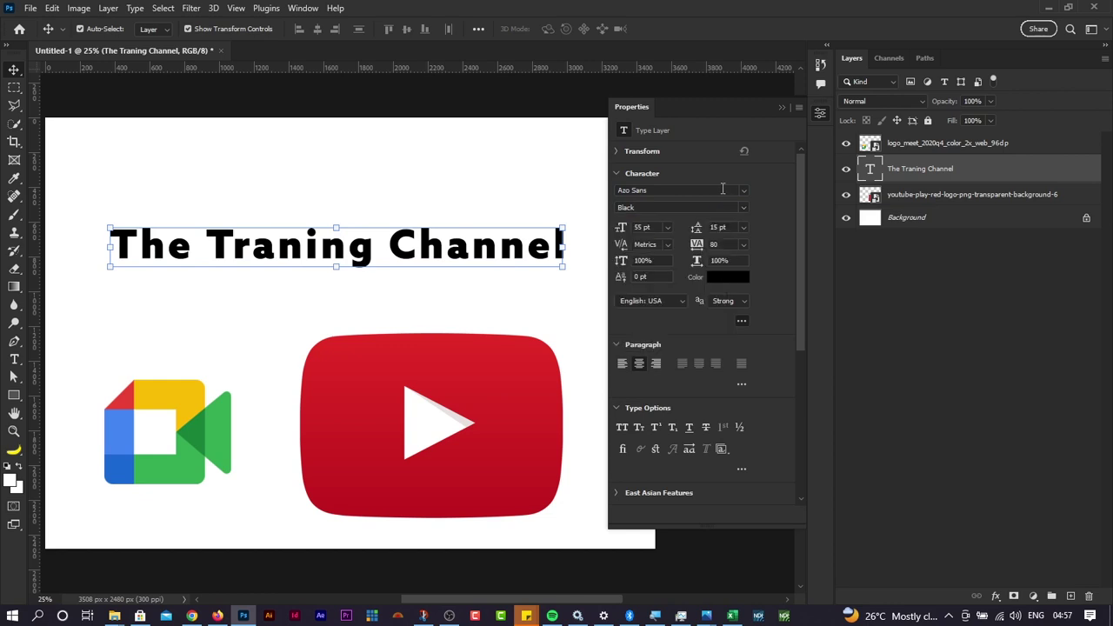
Step: Change the heading's font to Montserrat Bold
click(721, 189)
text(Montserrat)
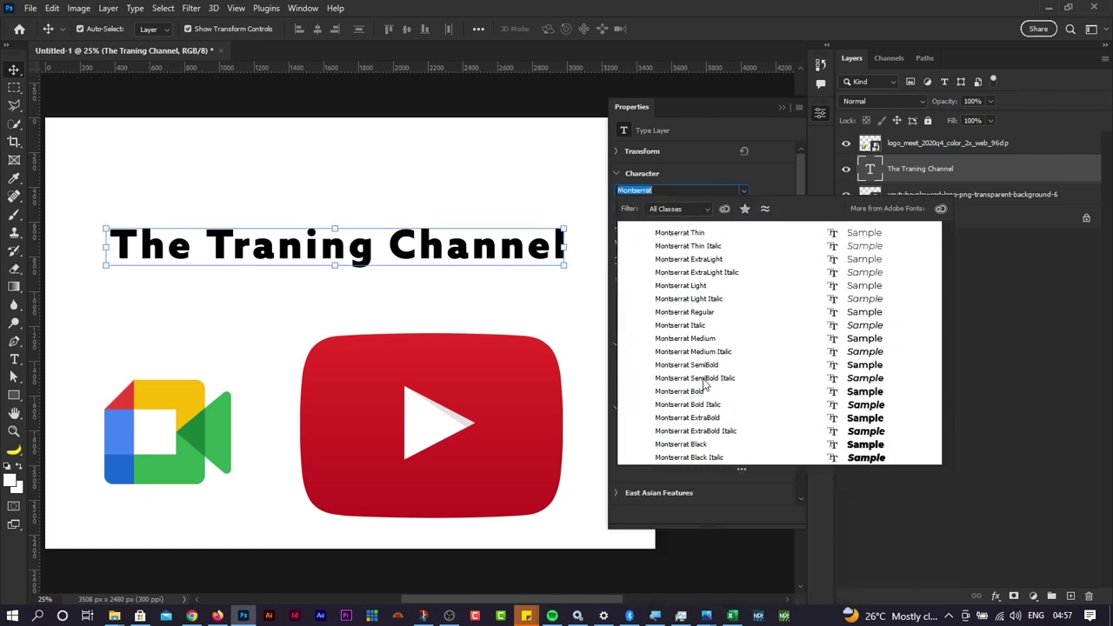
key(Return)
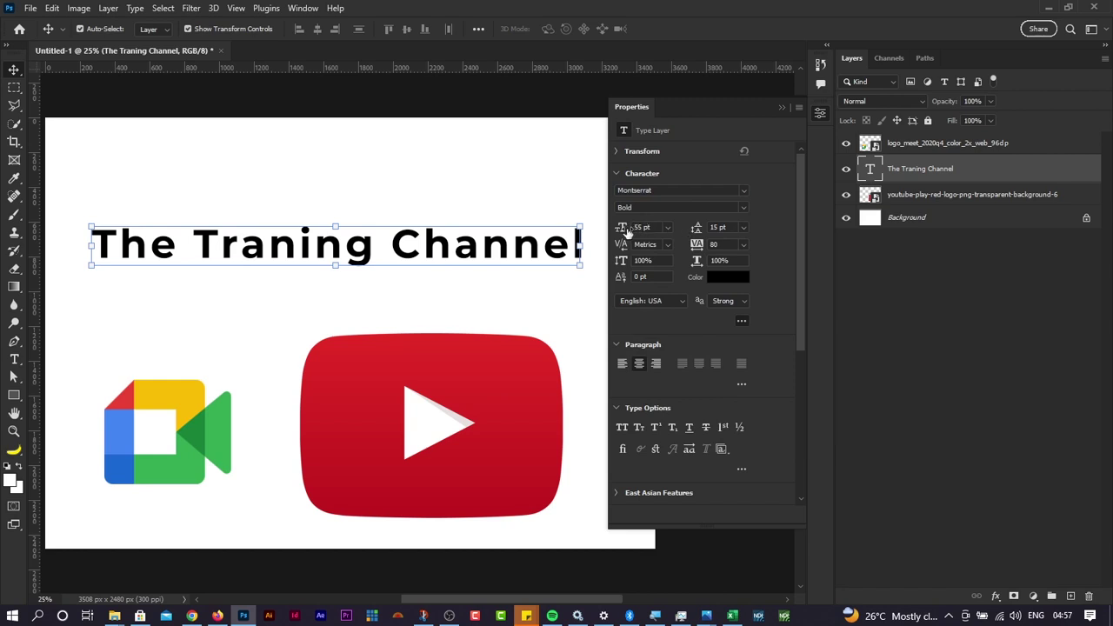
Step: Set the heading's font size to 50 pt and its leading to Auto
drag(623, 228, 616, 228)
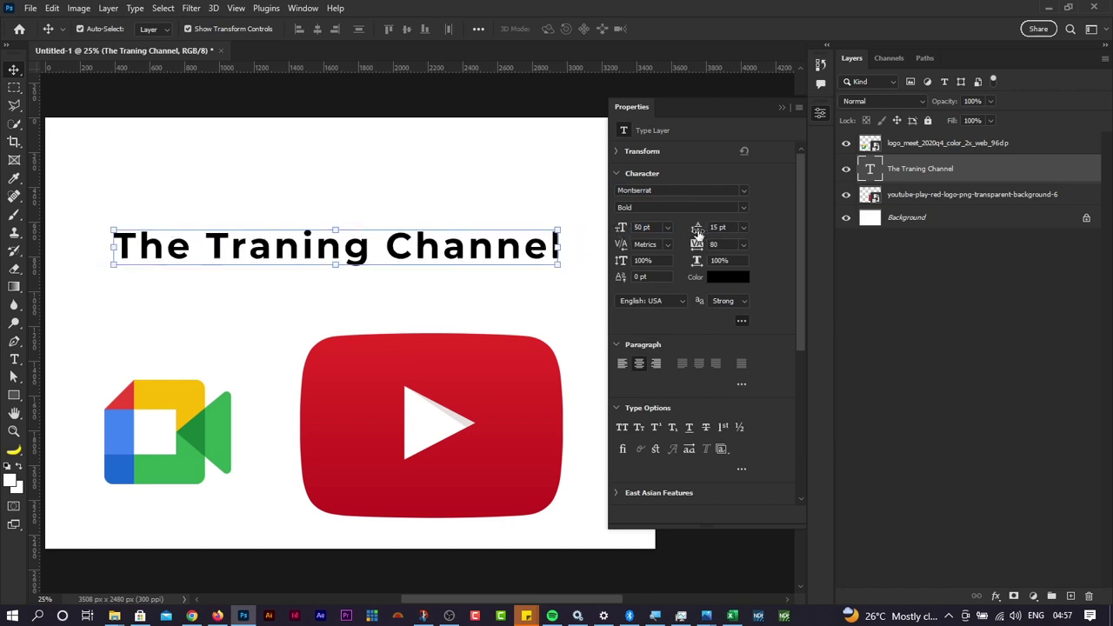
click(743, 228)
click(736, 240)
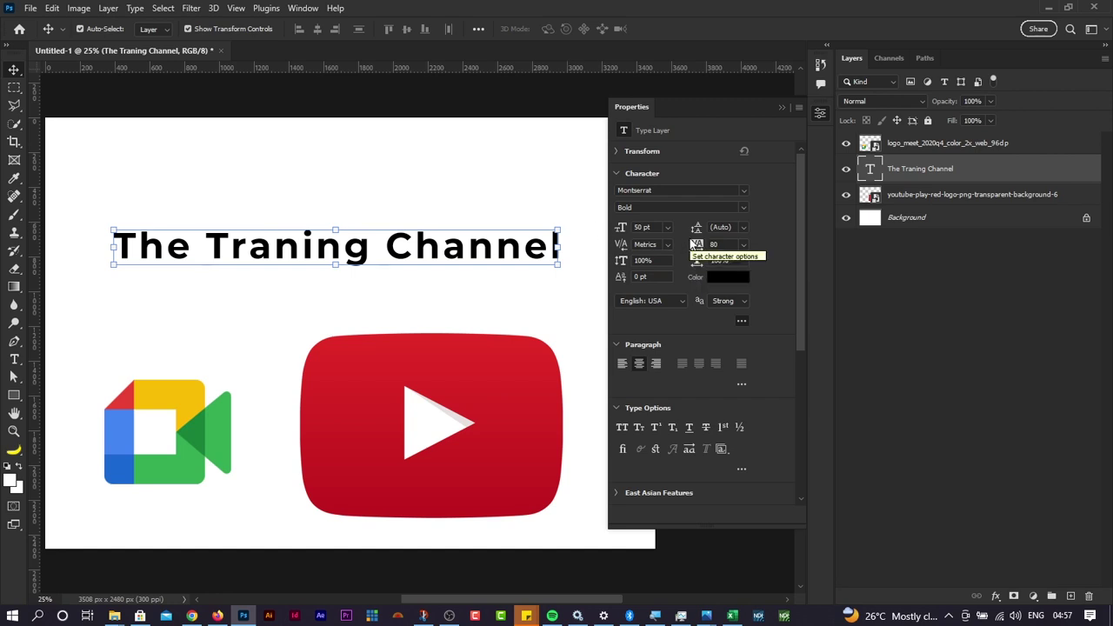
Step: Try wide and tight letter spacing on the heading with tracking values of 200 and -80
drag(693, 245, 708, 246)
key(ctrl+minus)
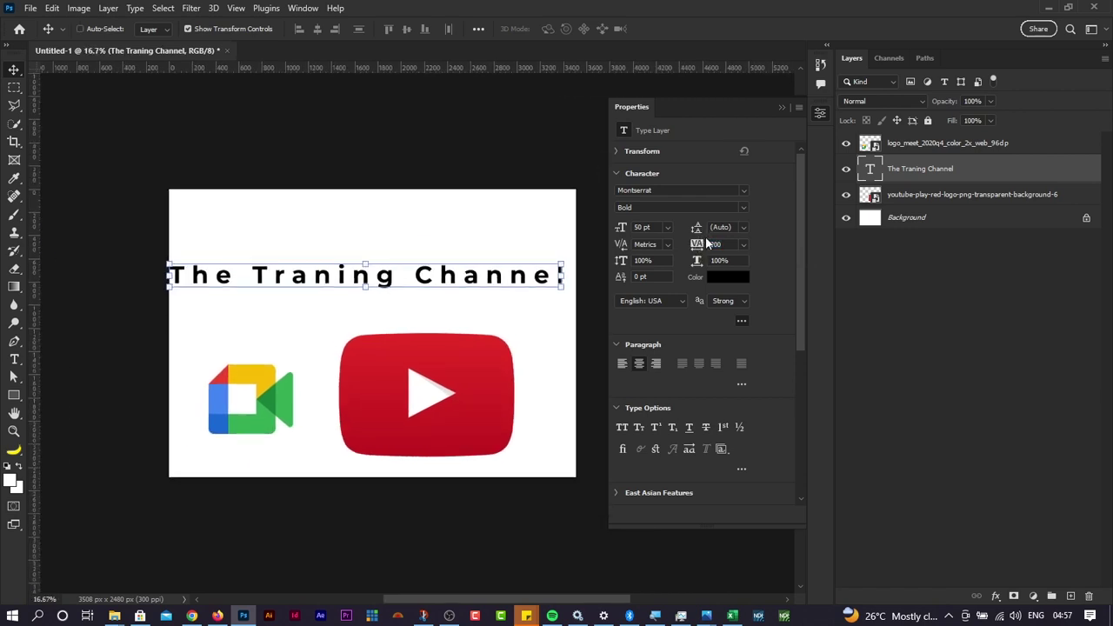
mouse_move(699, 244)
mouse_down()
mouse_move(713, 245)
mouse_move(698, 250)
mouse_up()
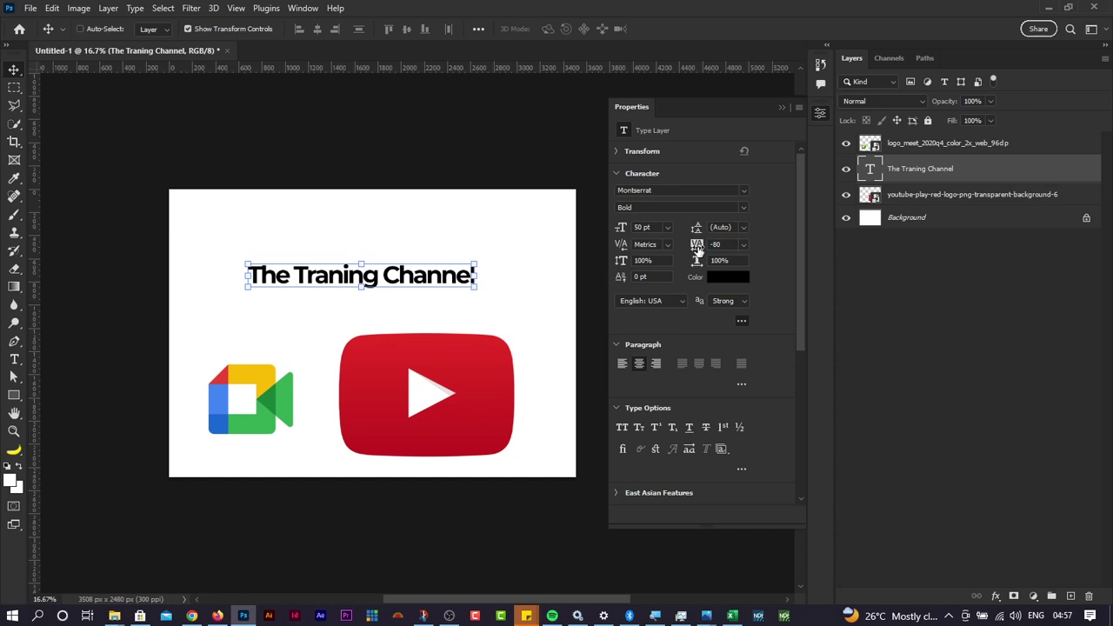
Step: Set the heading's tracking to 0
key(ctrl+0)
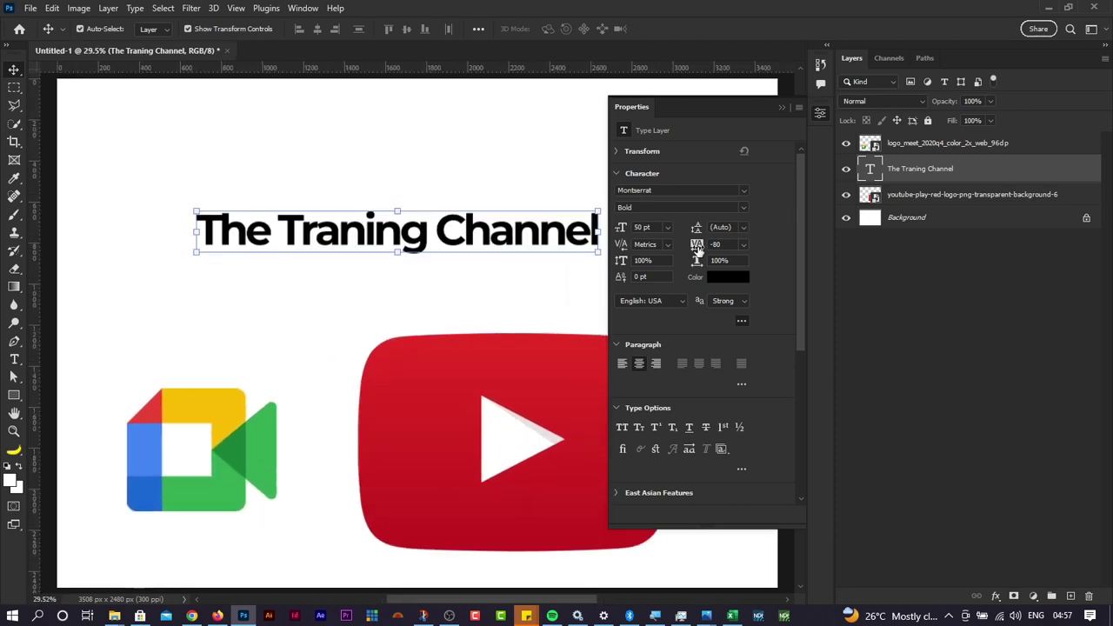
click(744, 244)
click(729, 332)
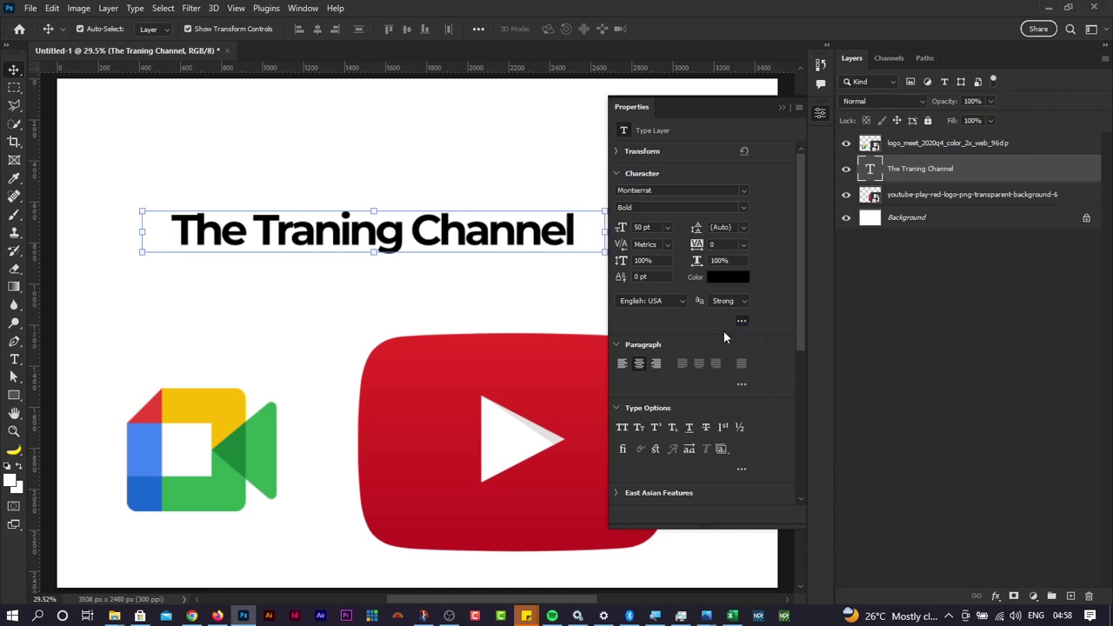
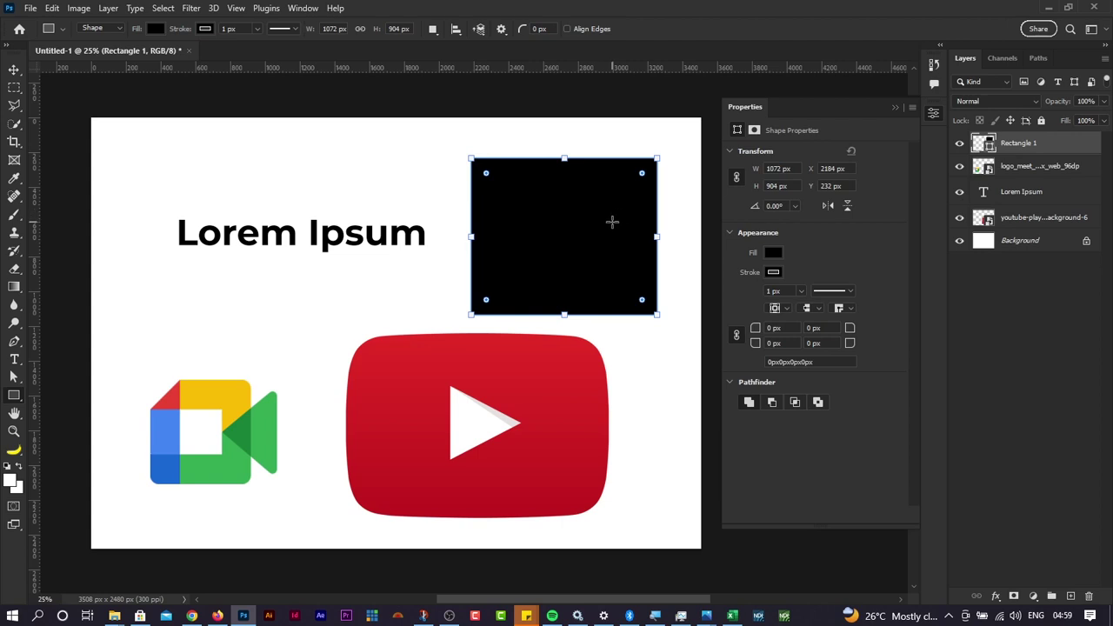
Step: Move the YouTube logo slightly to the right beneath the black rectangle
key(v)
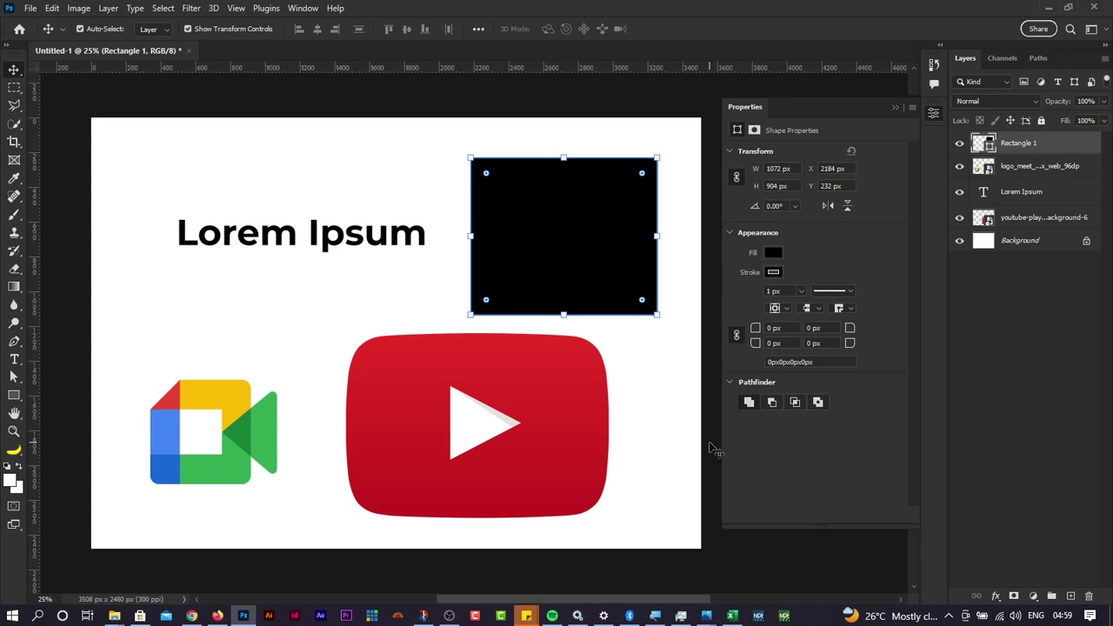
drag(486, 409, 513, 409)
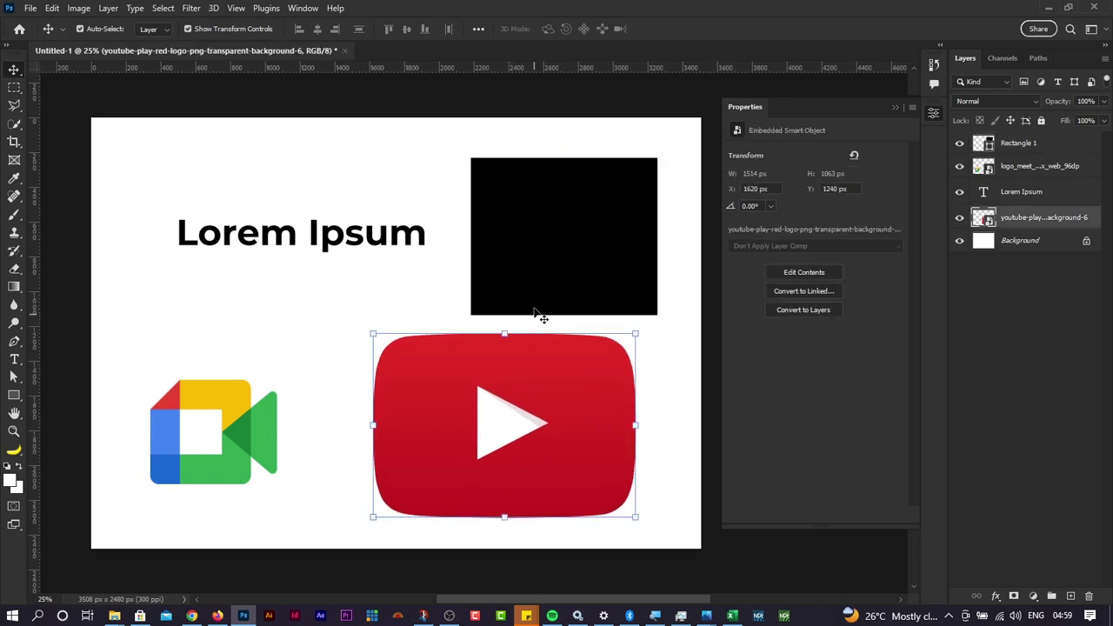
Step: Place good-faces-GlxYra17Ghk-unsplash.jpg from the Downloads folder into the document and shift it right to about X 1359 px
key(alt+Tab)
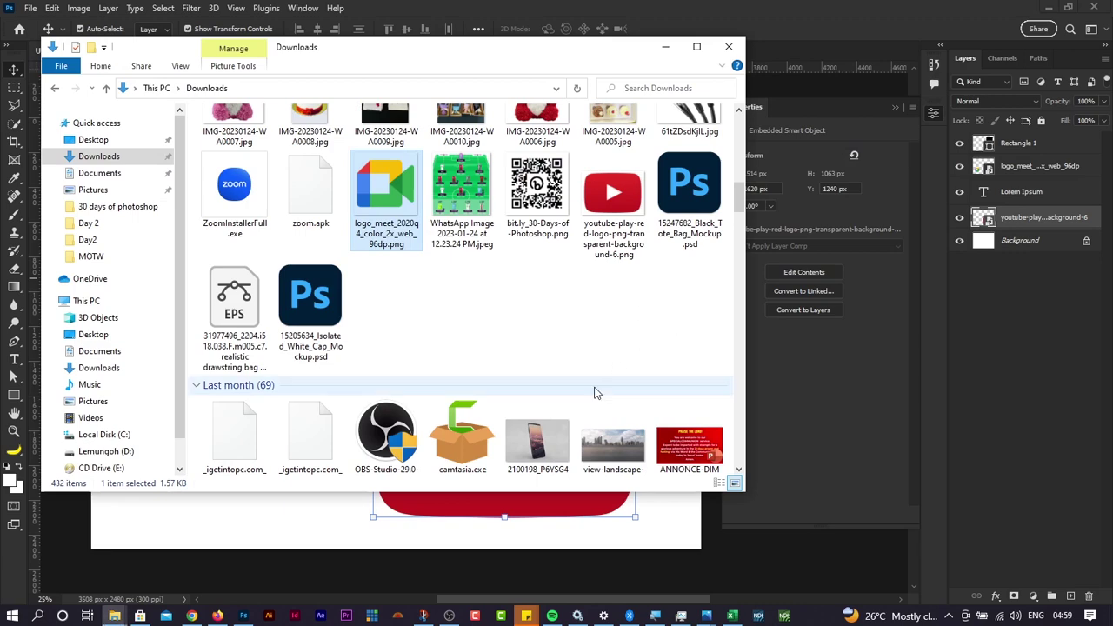
scroll(596, 393, down, 3)
scroll(595, 393, down, 5)
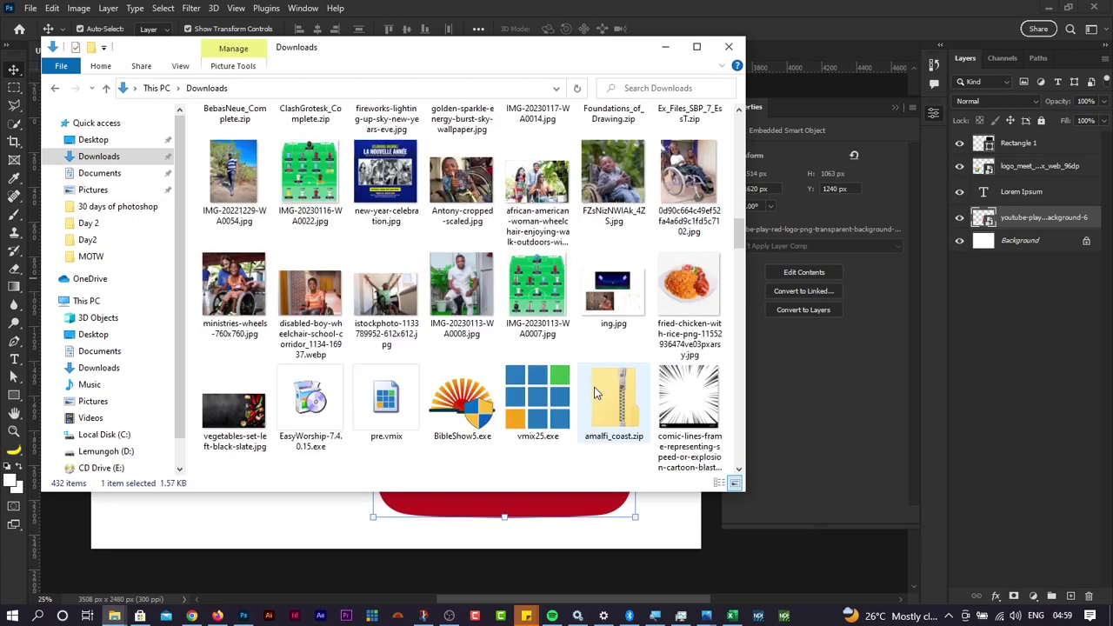
scroll(595, 393, down, 4)
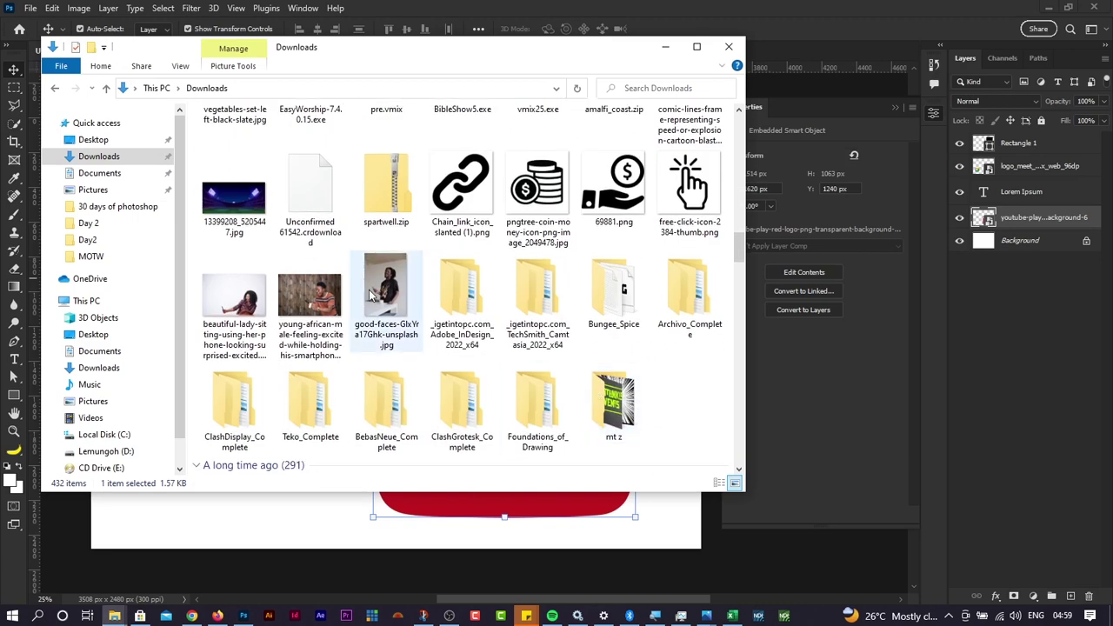
drag(372, 298, 500, 532)
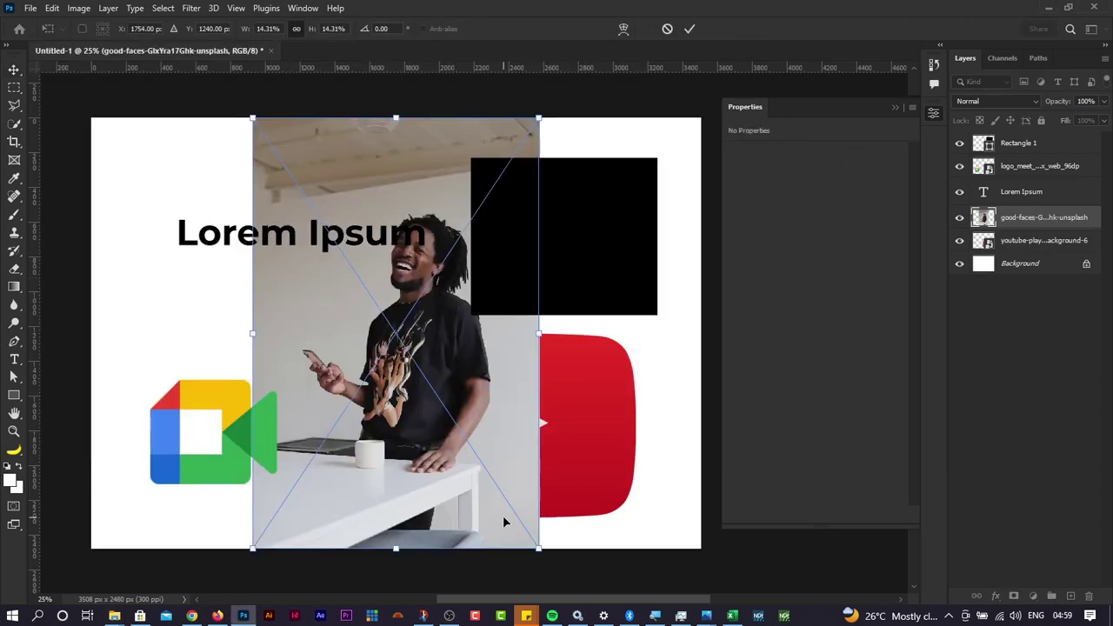
drag(439, 461, 516, 455)
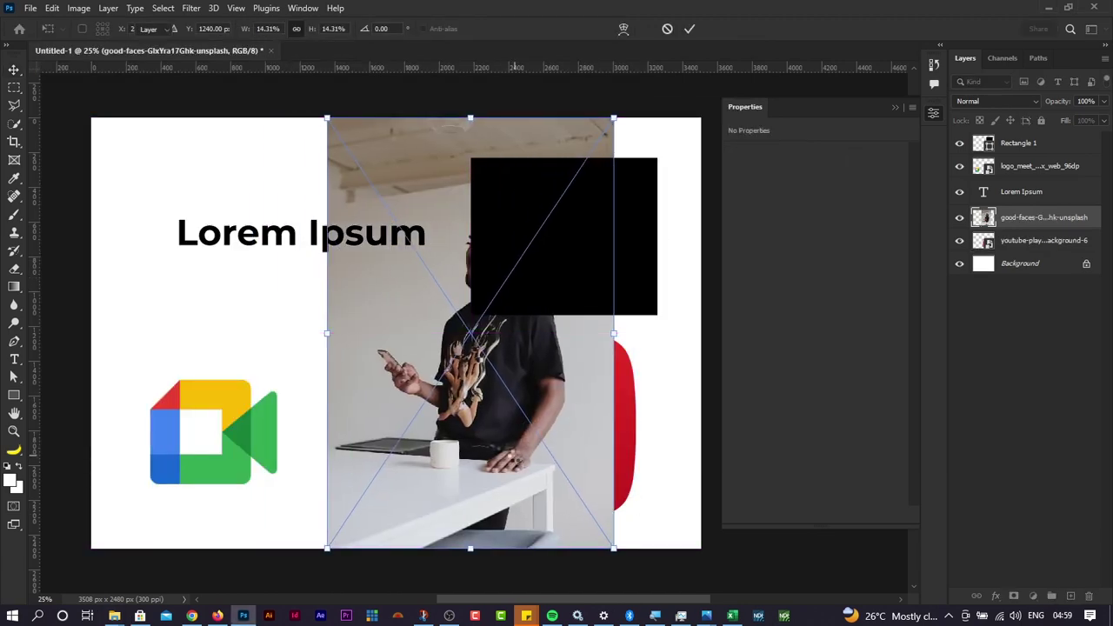
key(Return)
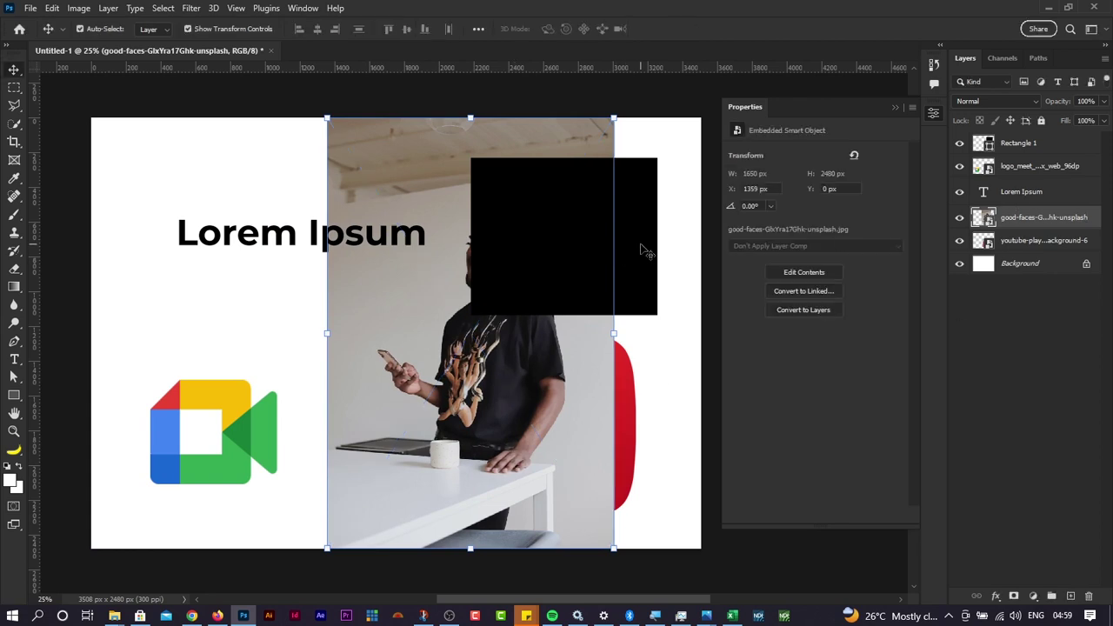
Step: Move the black rectangle and YouTube logo toward the canvas's left half and place the photo flush with the canvas's right edge
drag(644, 253, 362, 331)
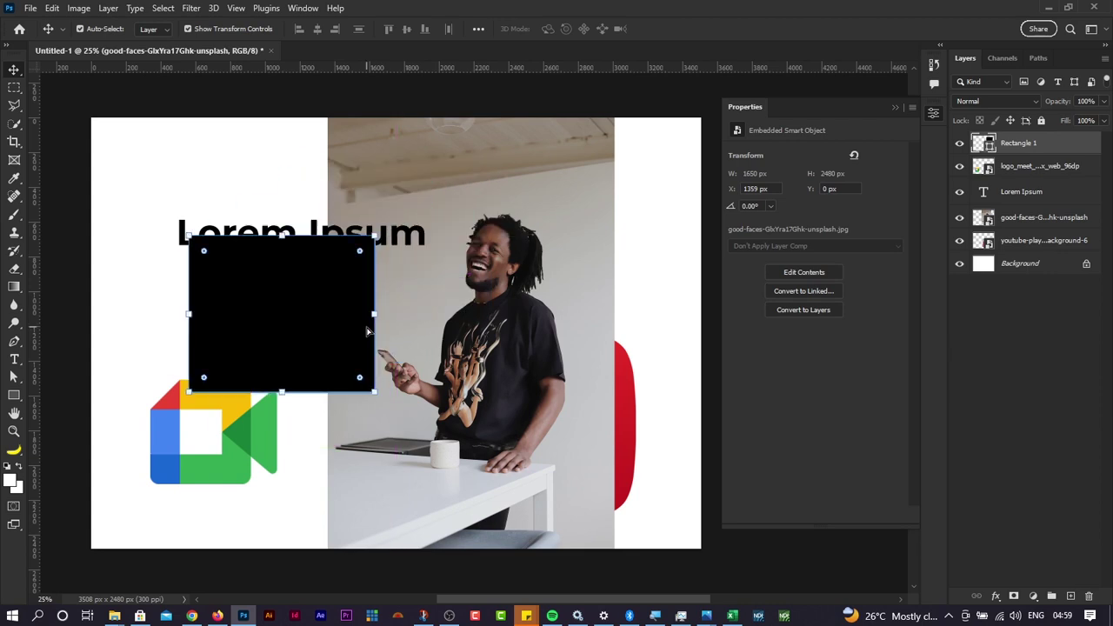
drag(586, 455, 348, 456)
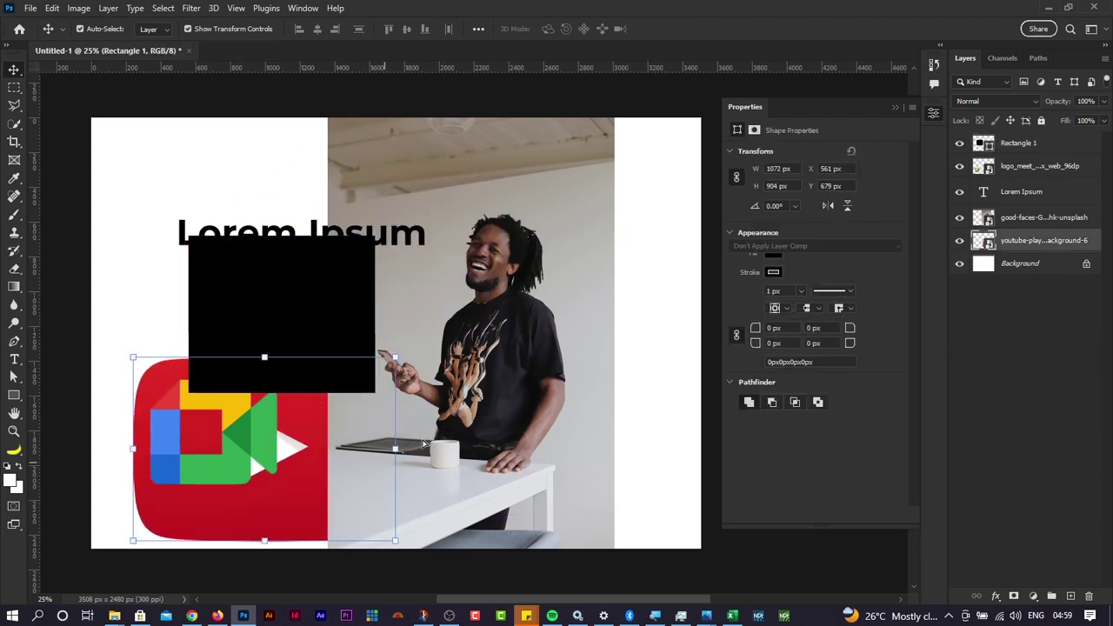
drag(499, 406, 586, 401)
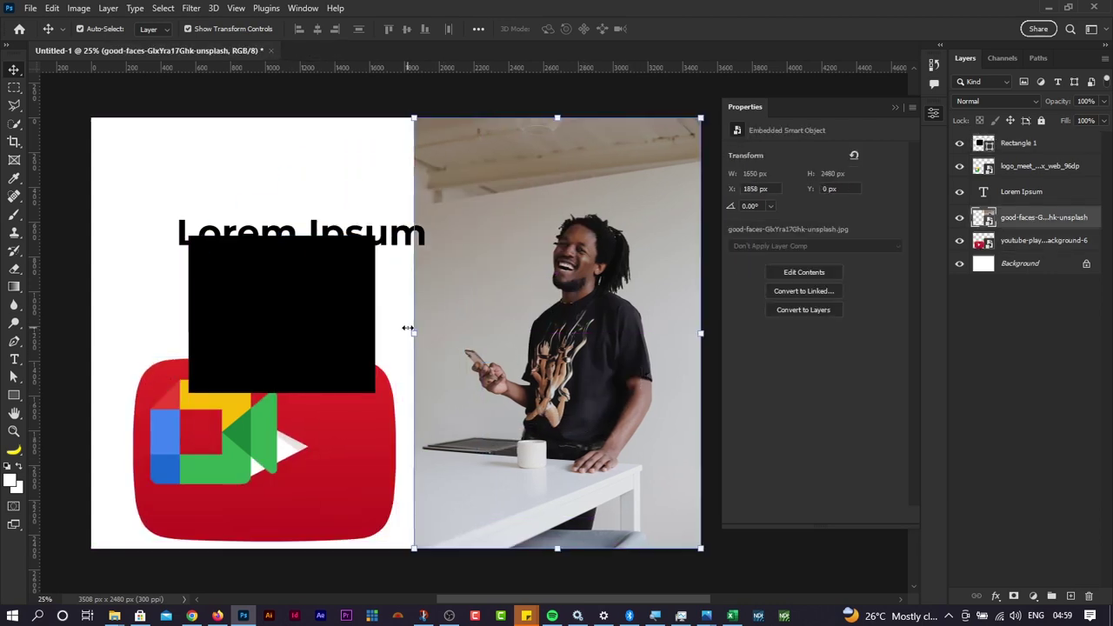
Step: Spread out the heading and both logos, leaving the black rectangle and the YouTube logo straddling the photo's left edge
drag(393, 247, 362, 214)
drag(300, 311, 454, 222)
drag(373, 395, 405, 399)
drag(252, 430, 243, 438)
drag(333, 445, 337, 404)
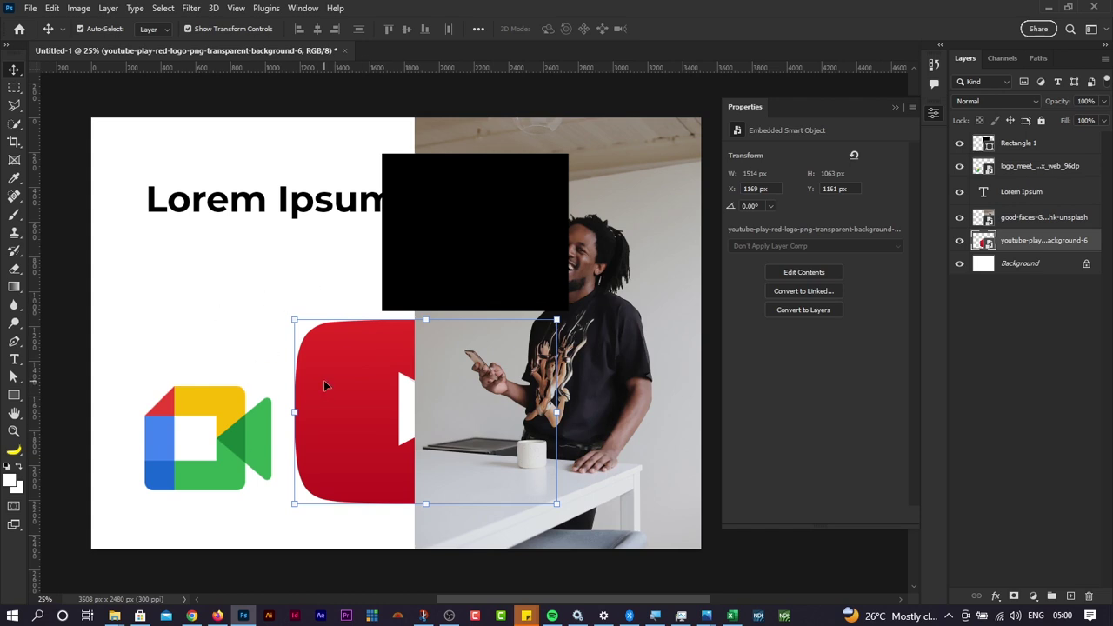
drag(371, 386, 369, 408)
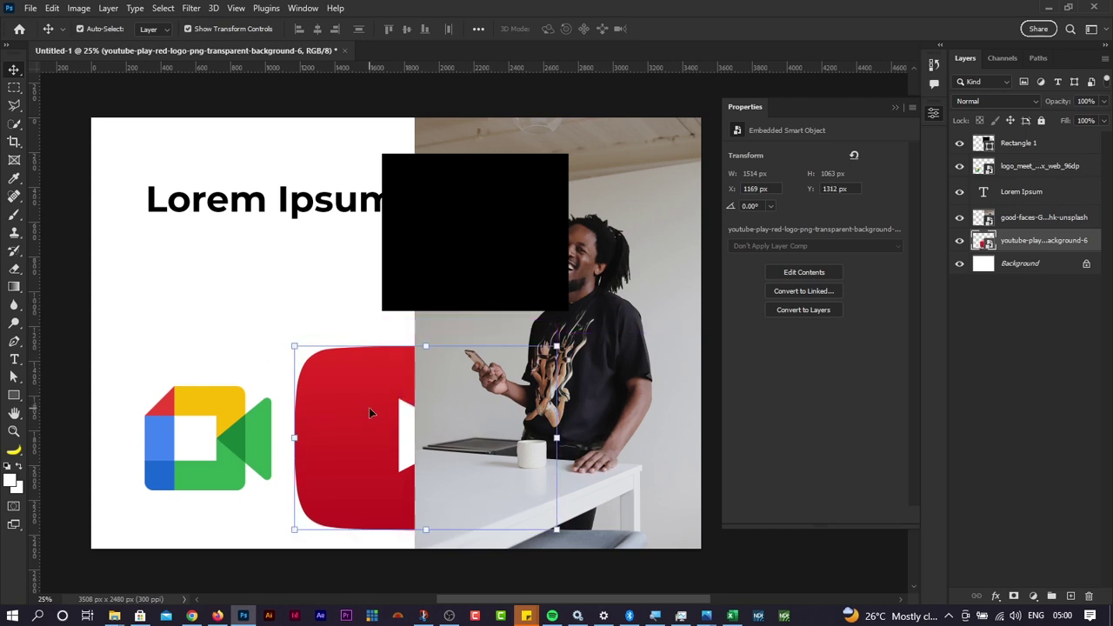
drag(418, 293, 389, 277)
mouse_move(396, 379)
mouse_down()
mouse_move(383, 407)
mouse_move(379, 382)
mouse_up()
Step: Select the photo and the YouTube logo in turn to compare the stacking order of their layers
click(566, 331)
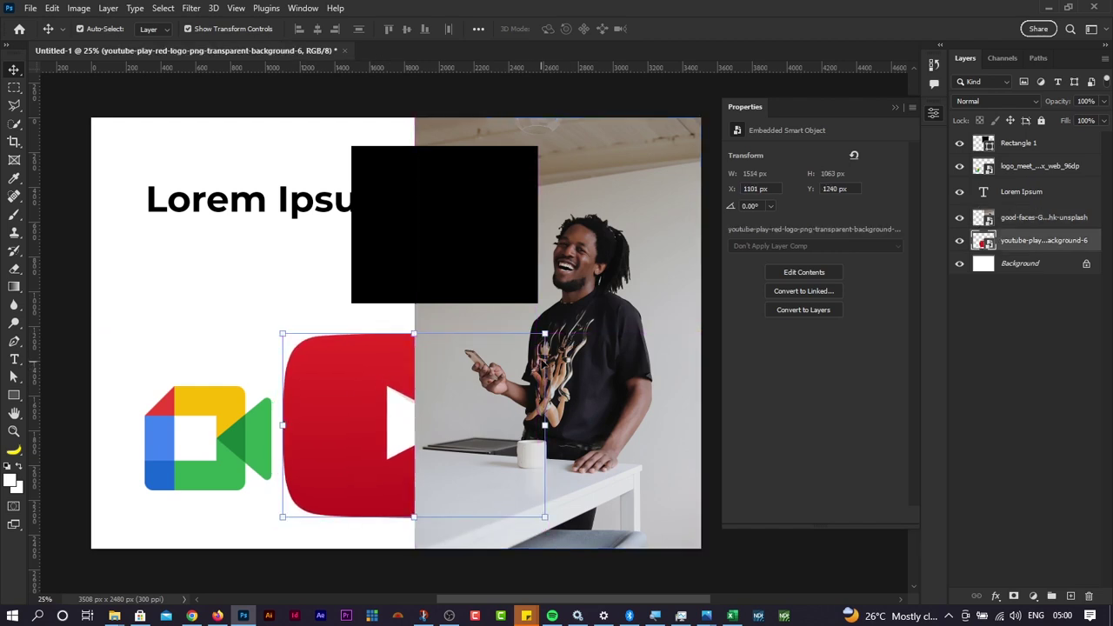
click(585, 339)
click(380, 387)
click(1022, 223)
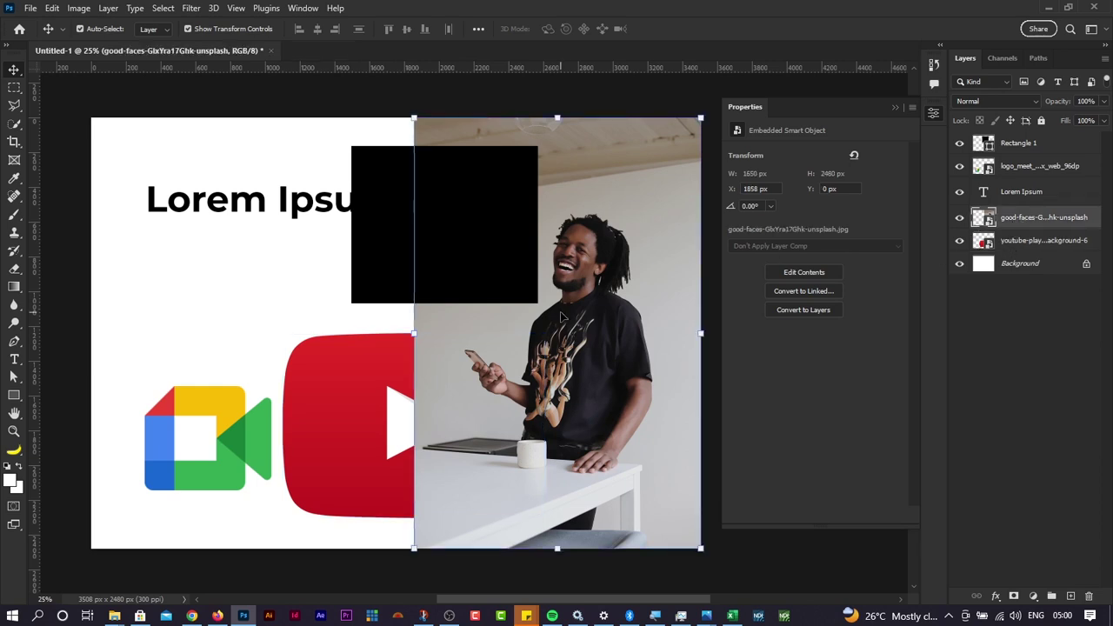
drag(344, 374, 343, 379)
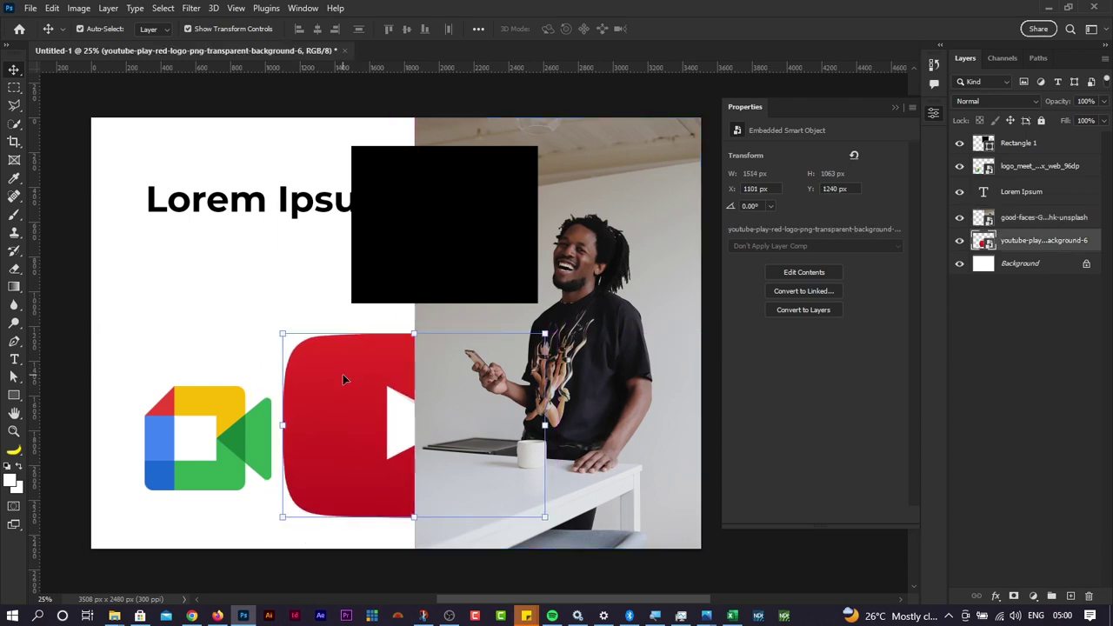
click(612, 330)
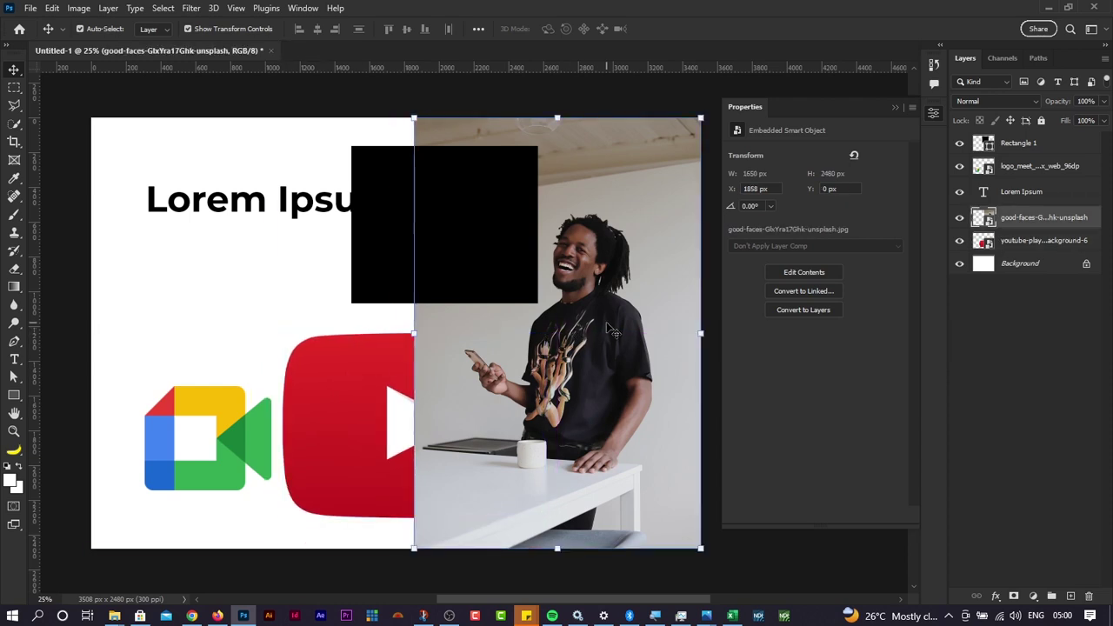
Step: Move the YouTube logo's layer above the photo layer and lower the logo on the canvas to about Y 1360 px
click(1054, 247)
drag(1052, 249, 1051, 216)
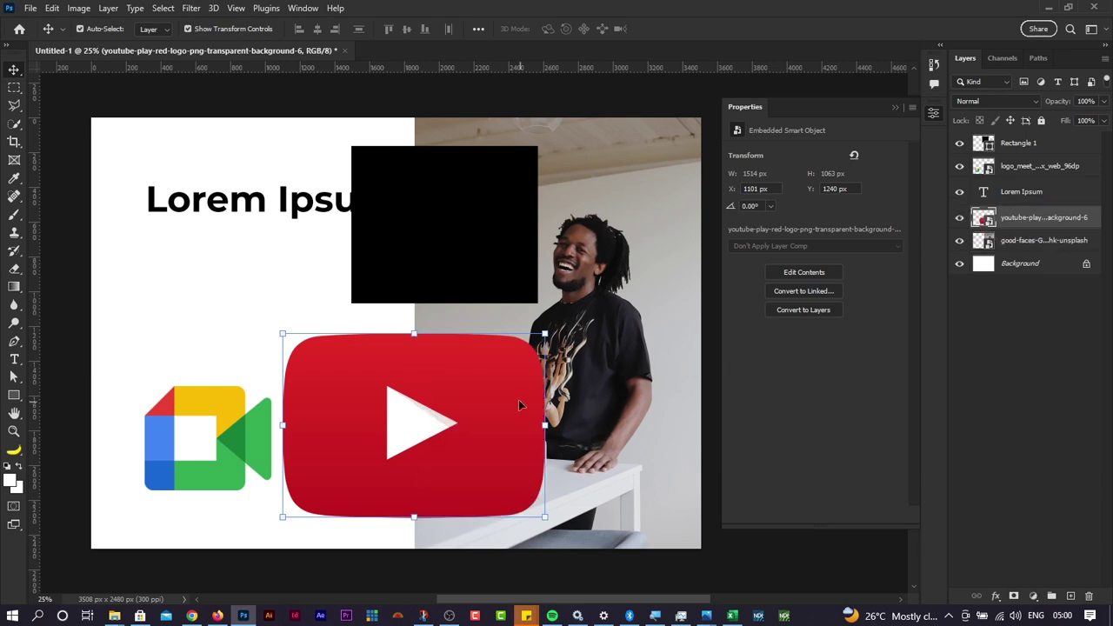
drag(518, 399, 503, 421)
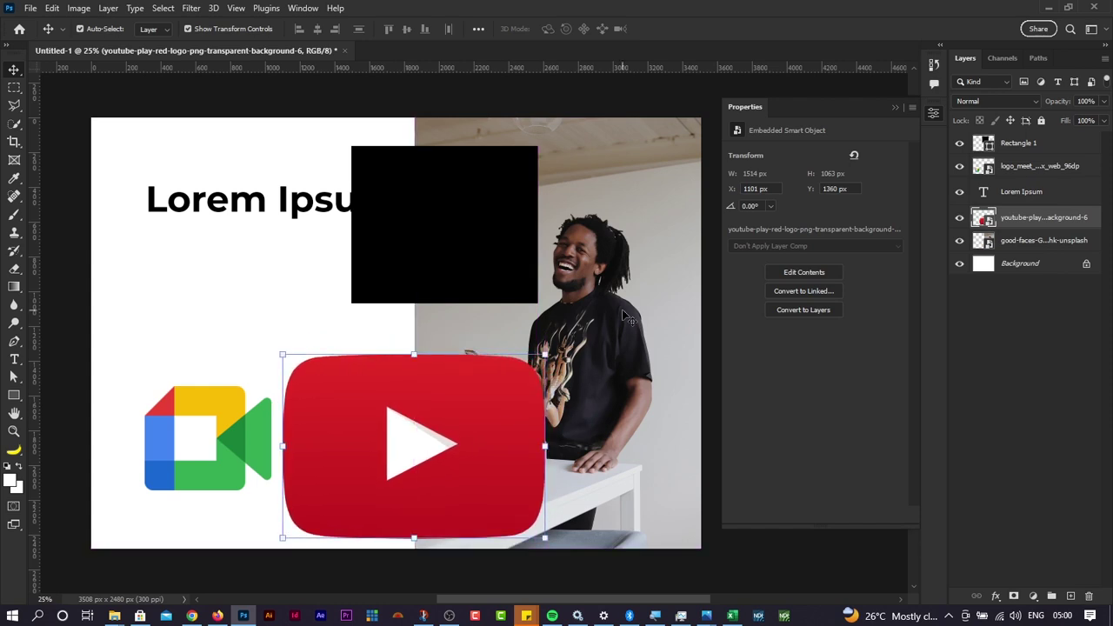
click(619, 322)
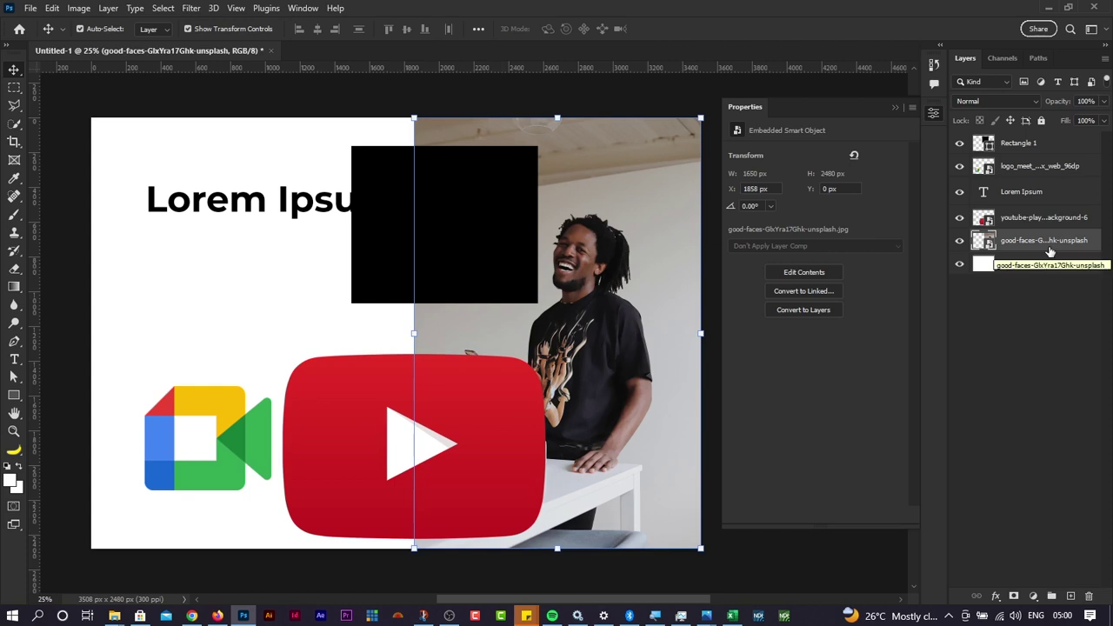
Step: Scale the YouTube logo down to about 281 × 197 px and the Google Meet logo to about 217 × 178 px
click(483, 414)
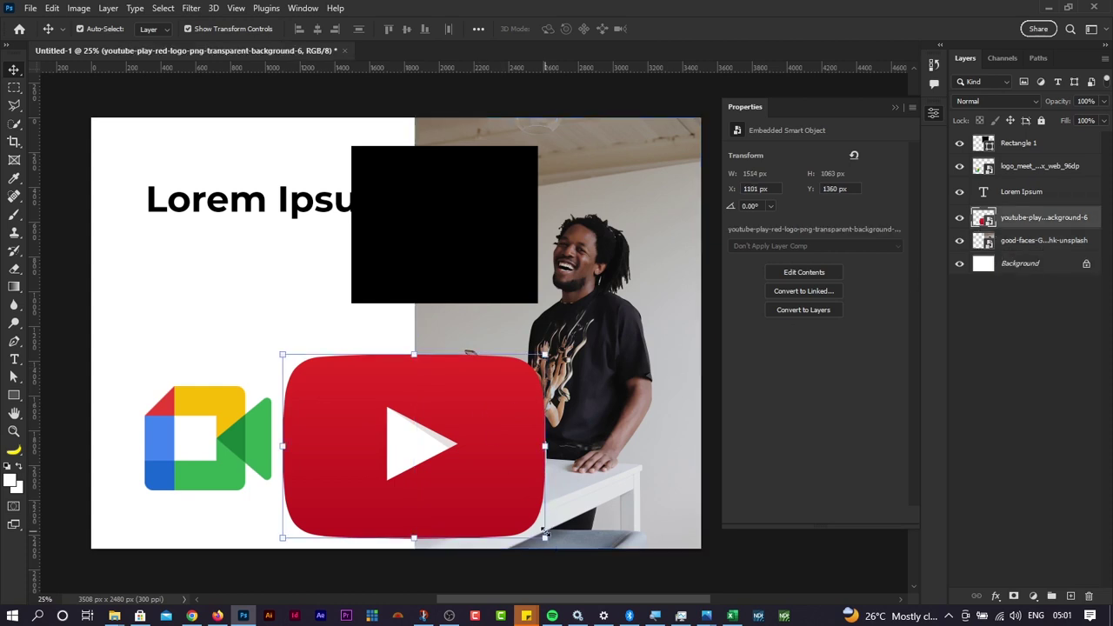
drag(528, 528, 343, 474)
key(Return)
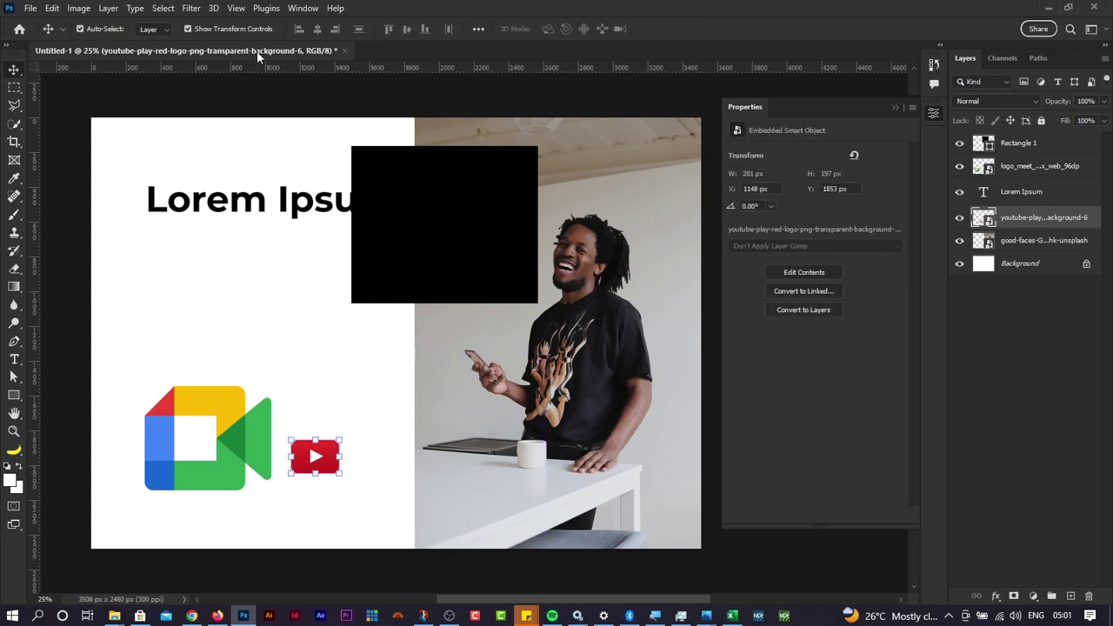
click(269, 481)
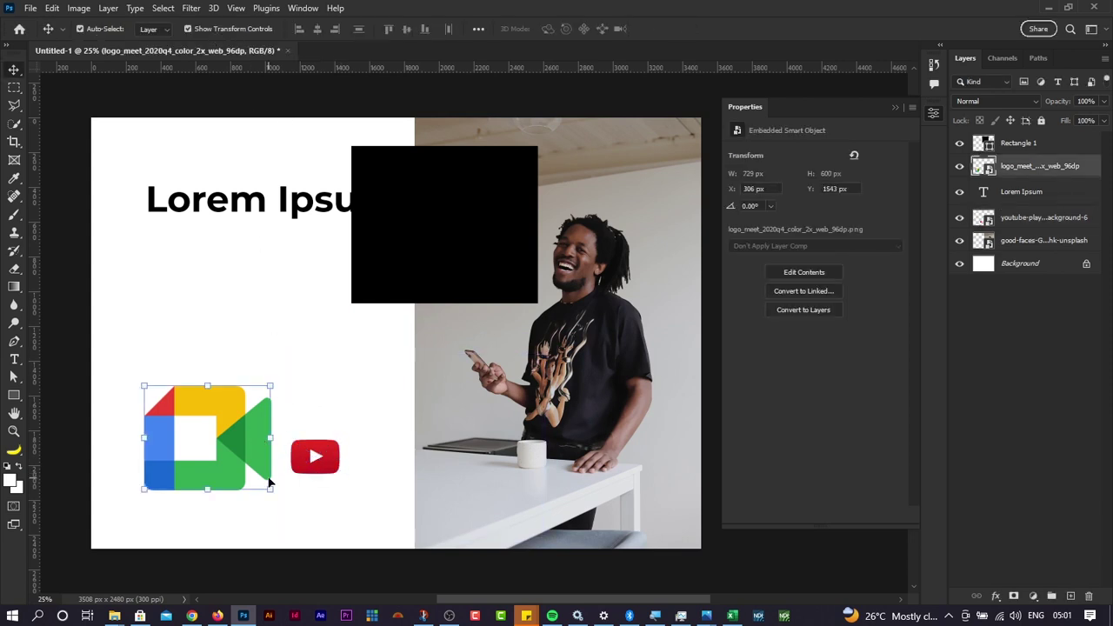
drag(269, 489, 175, 478)
key(Return)
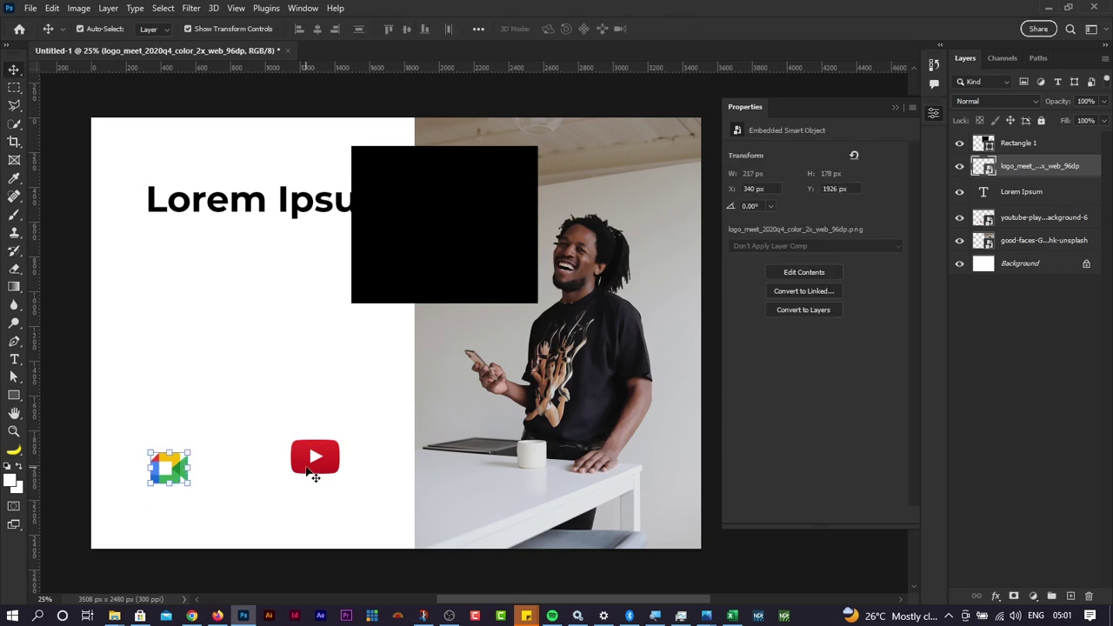
Step: Place the YouTube logo beside the Google Meet logo and move both logos onto the photo's lower-left corner
drag(313, 472, 255, 487)
key(ctrl+t)
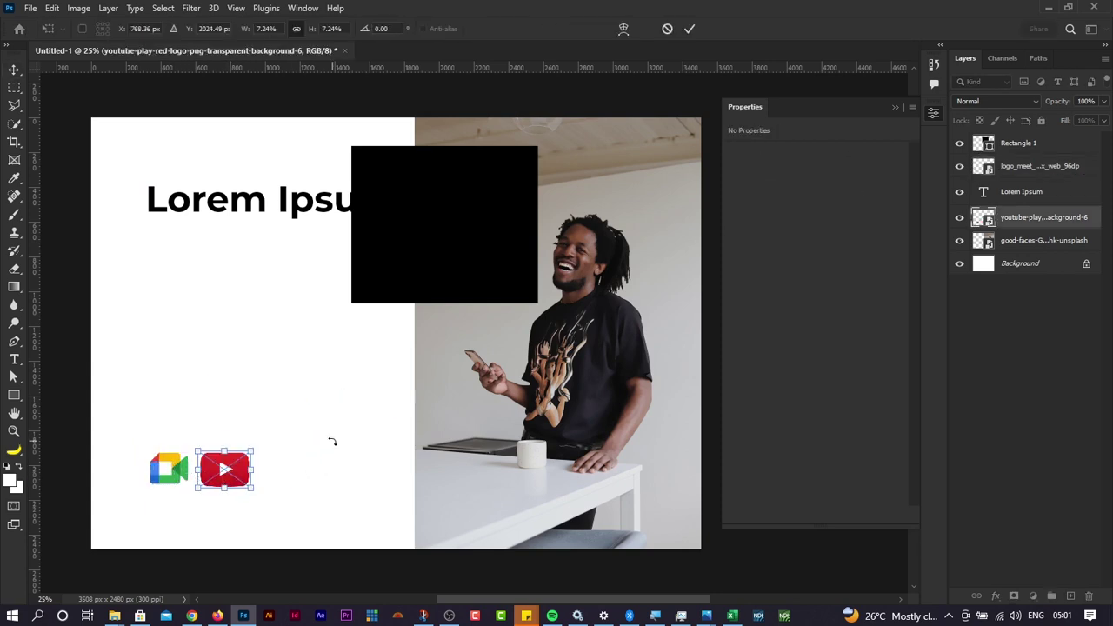
key(Return)
drag(142, 427, 506, 524)
Step: Move the black rectangle to about X 312 px, Y 1152 px, lower the heading to just above it, and deselect all layers
drag(463, 240, 256, 412)
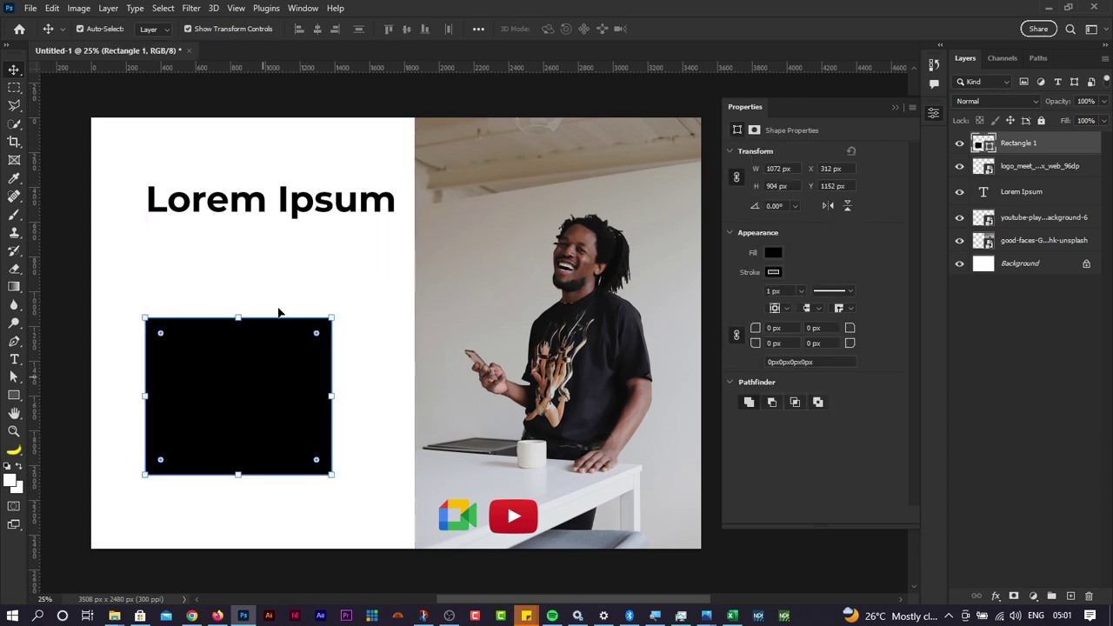
drag(301, 212, 298, 284)
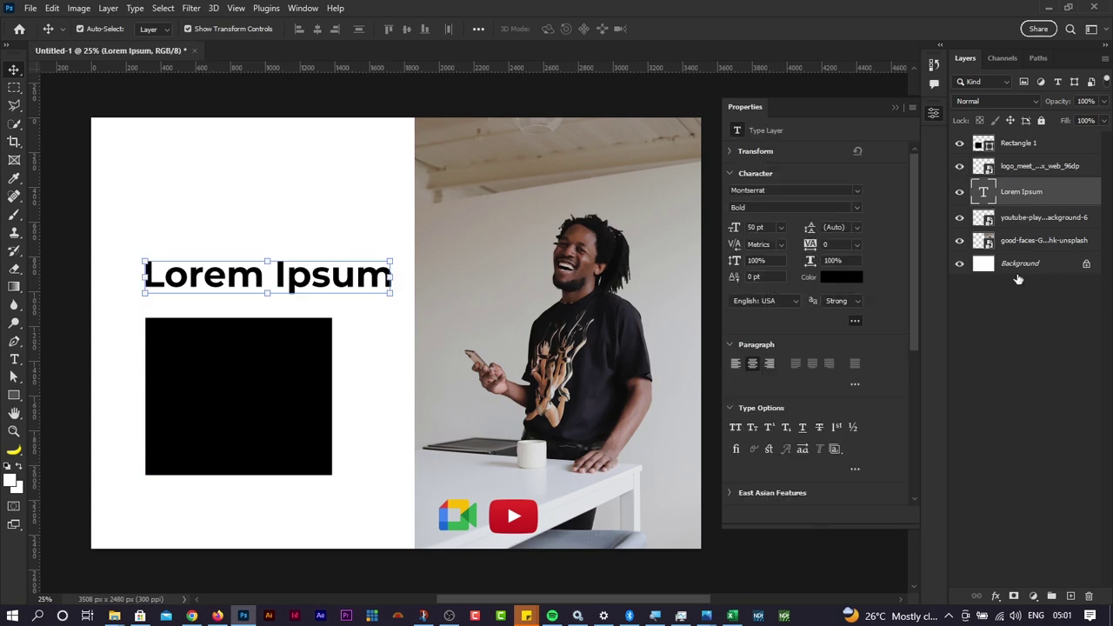
click(1020, 307)
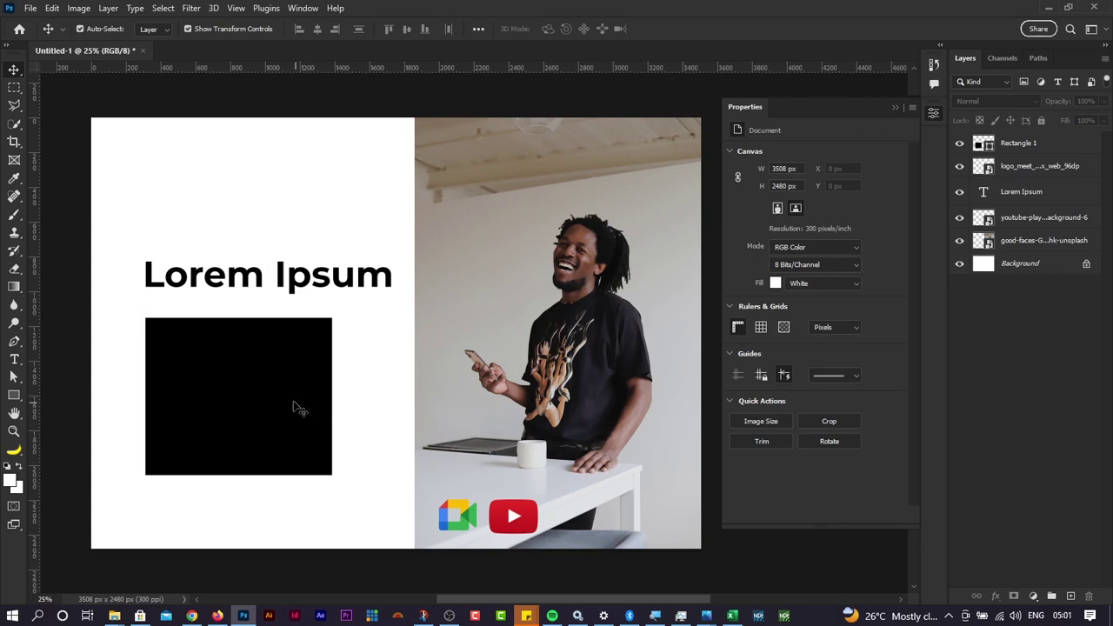
Step: Move the black rectangle over the heading's end and the photo's left edge, at about X 1218 px, Y 336 px
drag(309, 398, 432, 277)
click(520, 273)
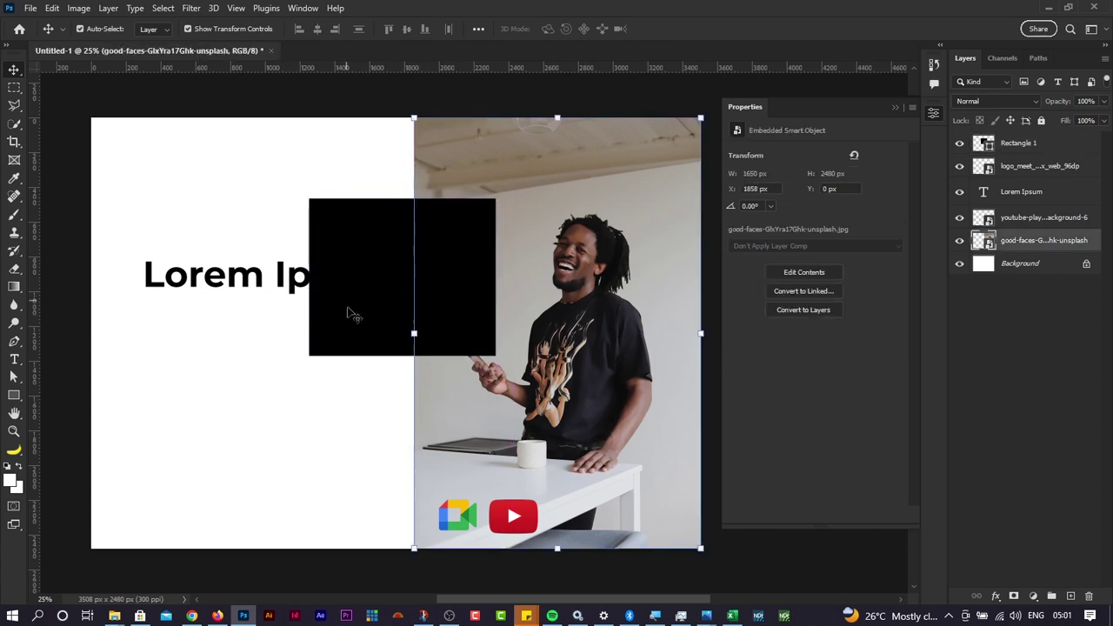
click(370, 289)
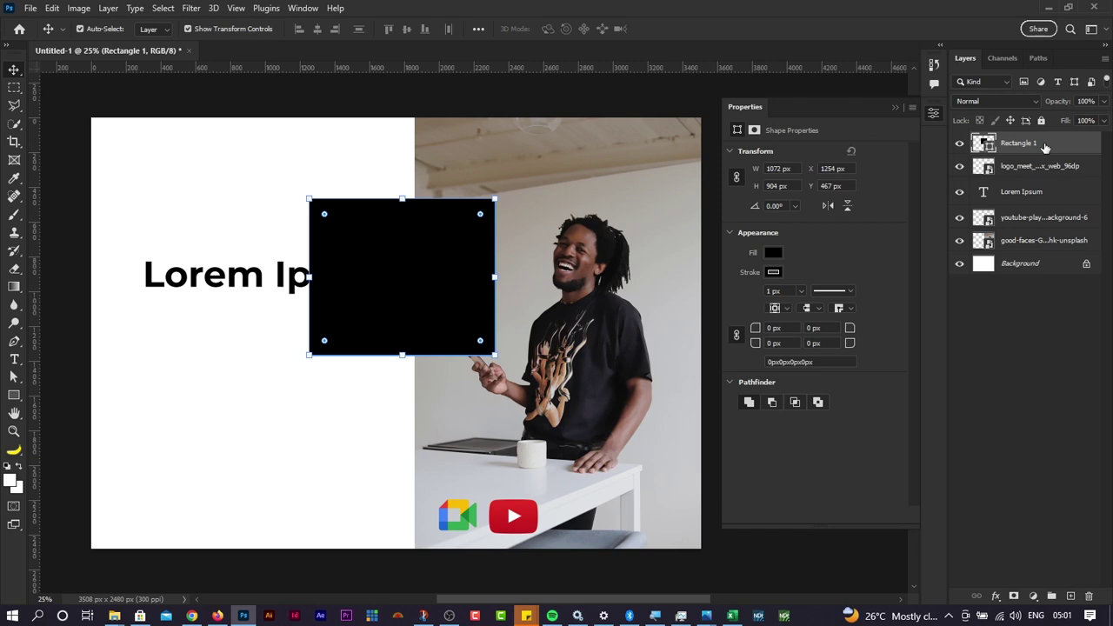
click(590, 221)
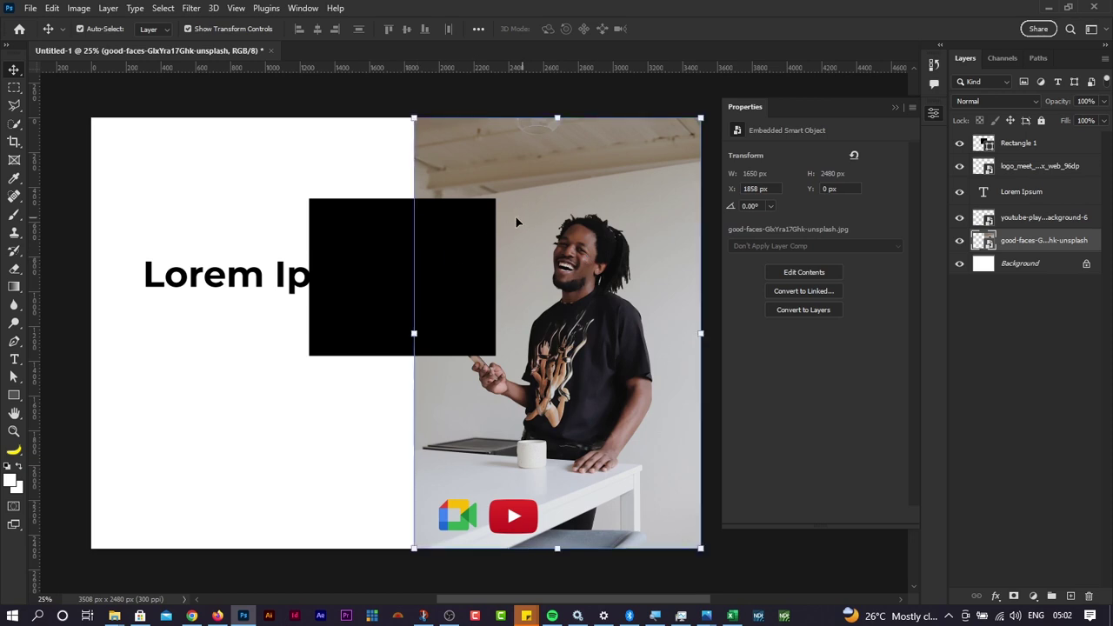
drag(369, 259, 363, 237)
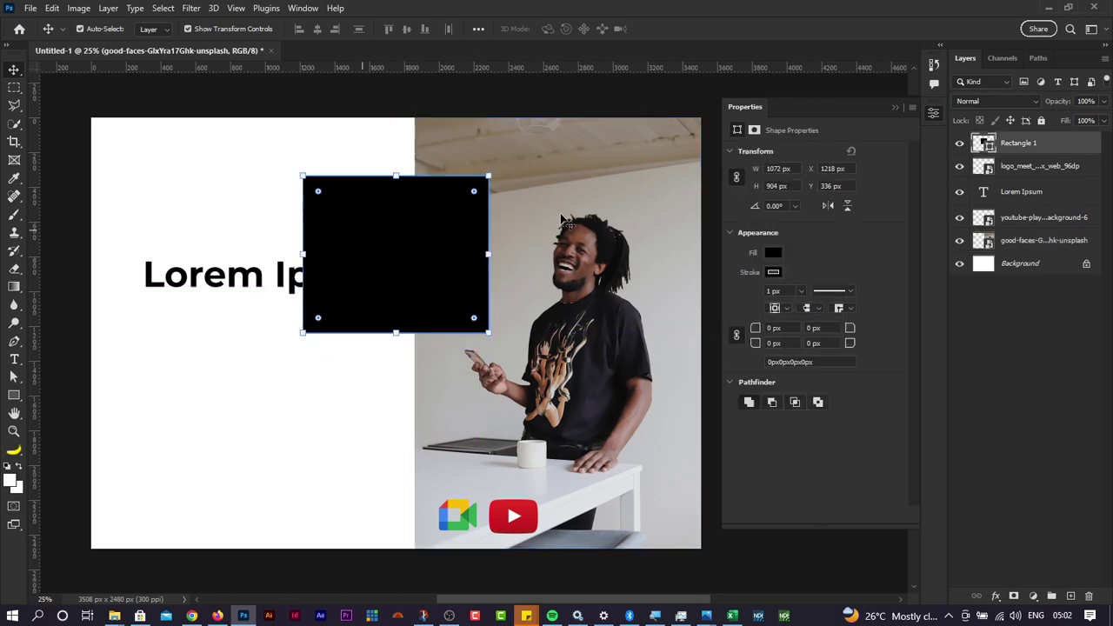
Step: Try the photo layer at the top of the layer stack and undo the reordering
click(565, 213)
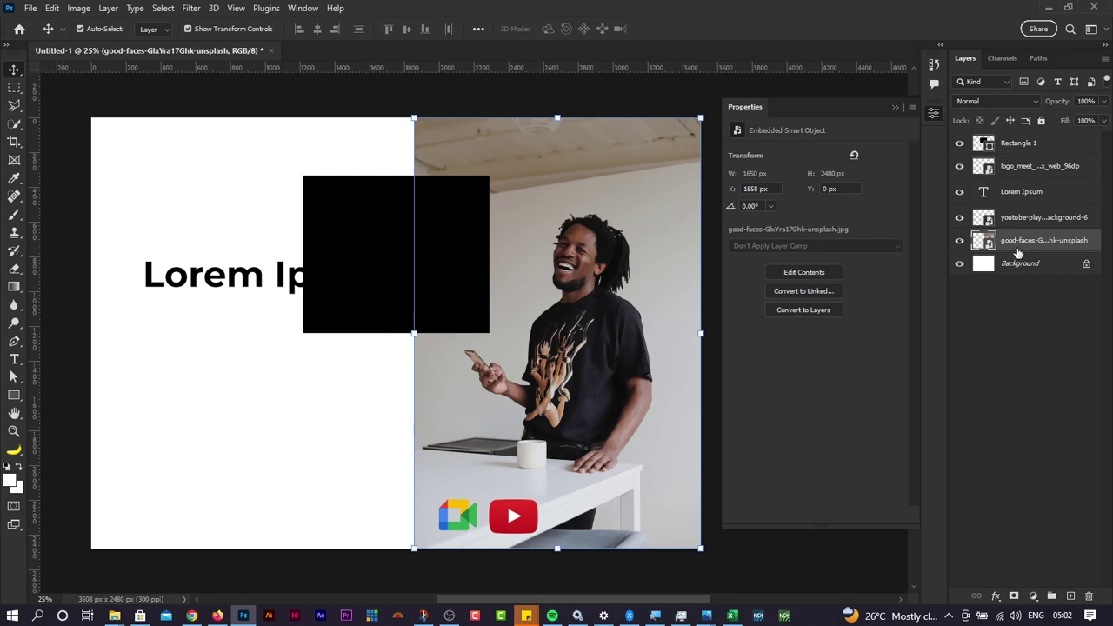
drag(1022, 246, 1015, 138)
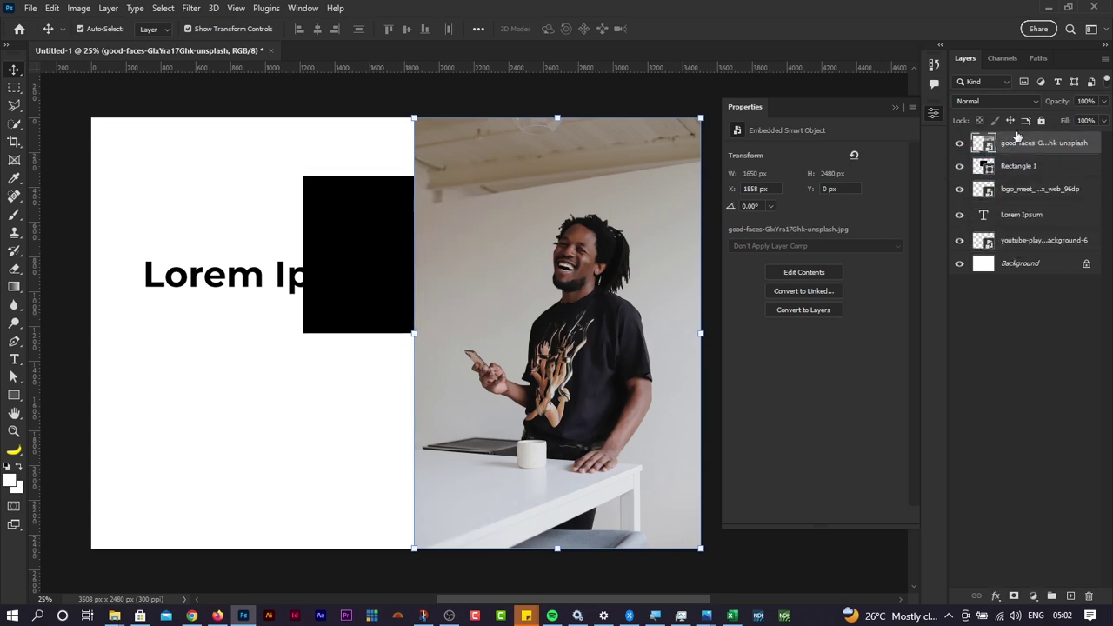
key(ctrl+z)
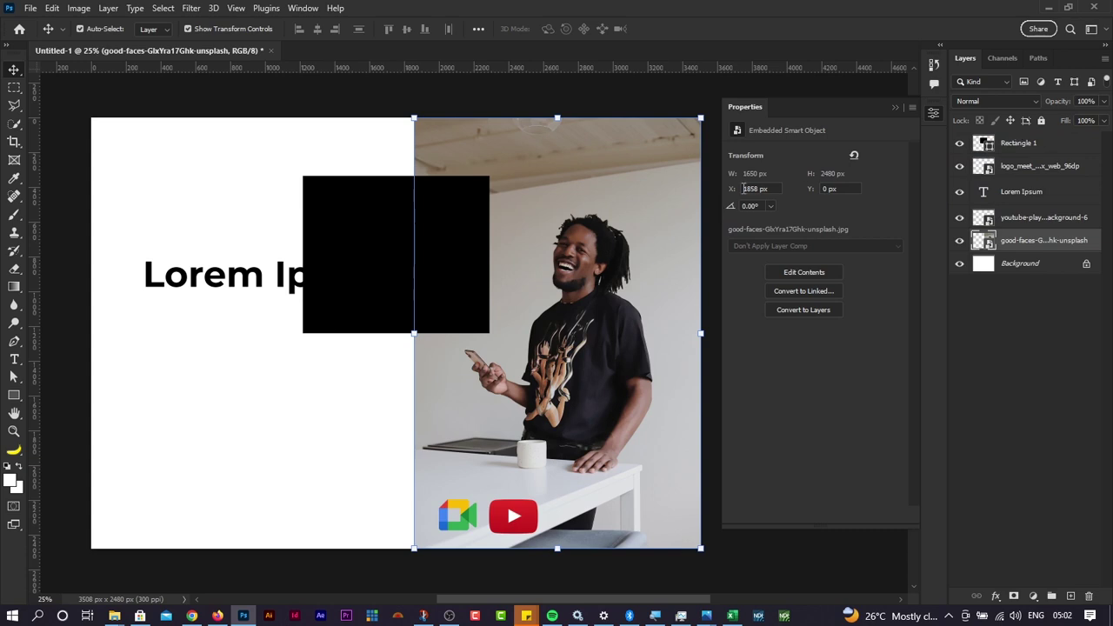
Step: Move the Rectangle 1 layer directly beneath the photo layer and nudge the heading slightly up and left
drag(1020, 186, 994, 252)
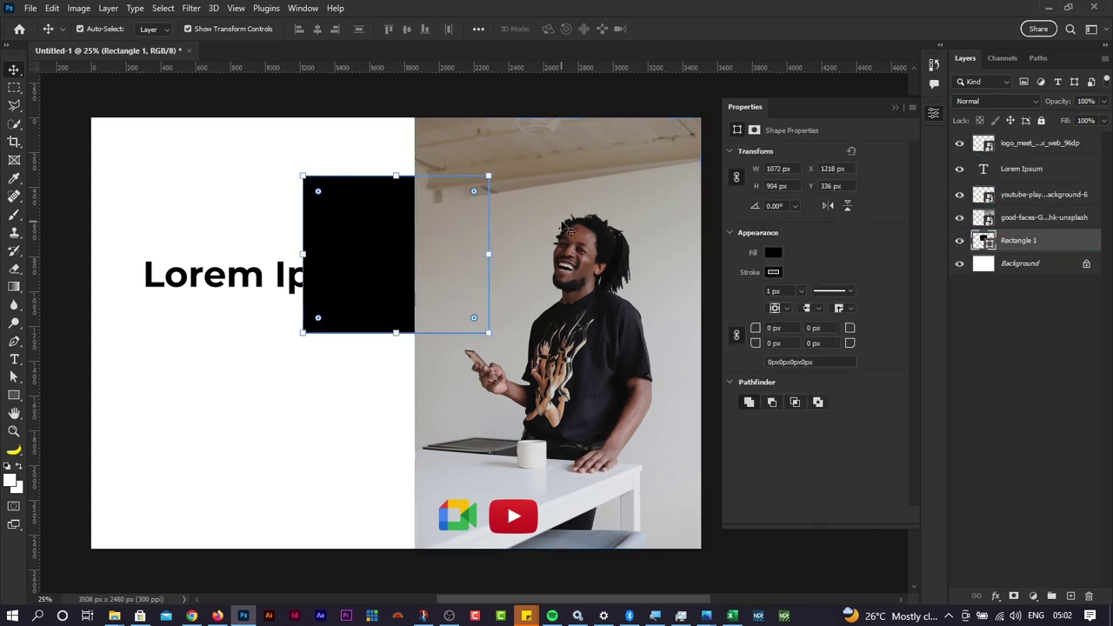
mouse_move(365, 294)
mouse_down()
mouse_move(341, 281)
mouse_move(359, 286)
mouse_up()
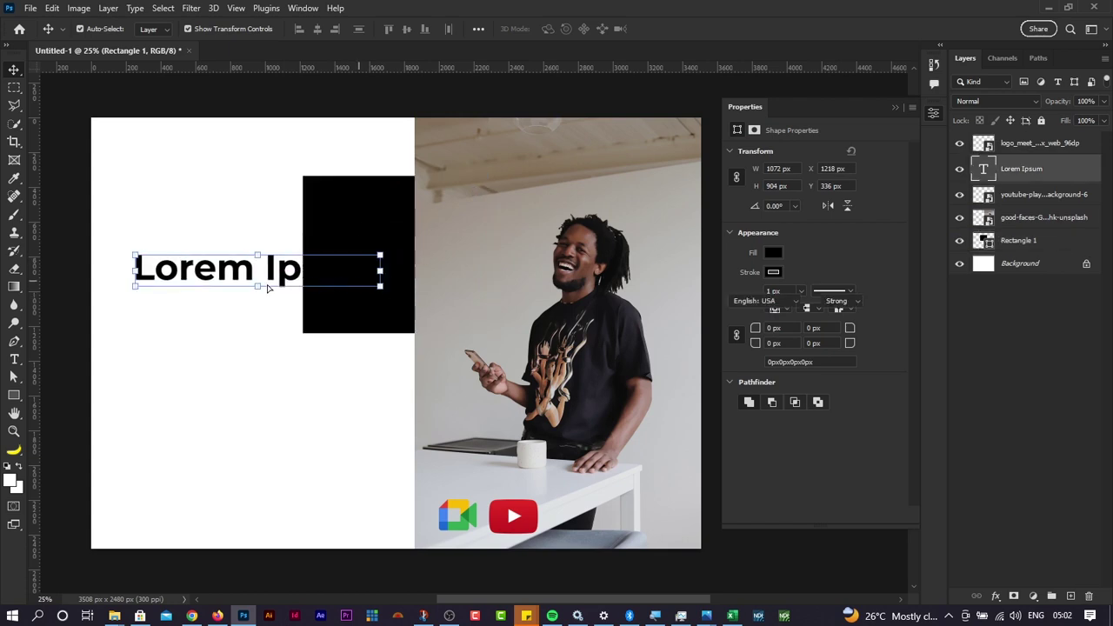
Step: Move the Lorem Ipsum heading down to the page's lower area and the black rectangle up to about X 1145 px, Y 0 px
drag(277, 275, 280, 438)
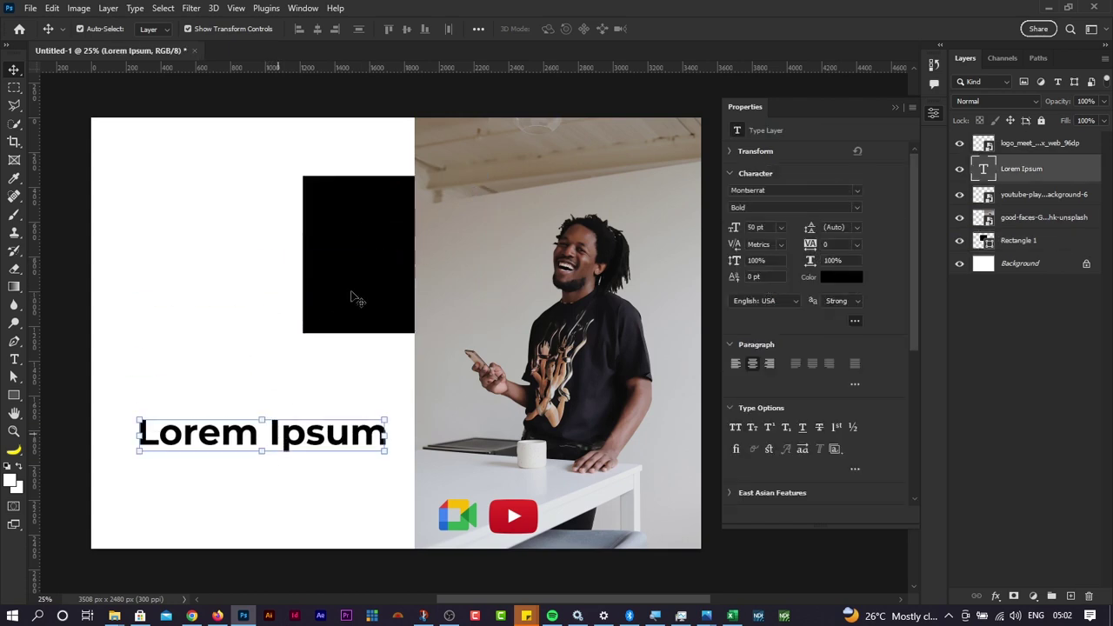
drag(356, 293, 345, 231)
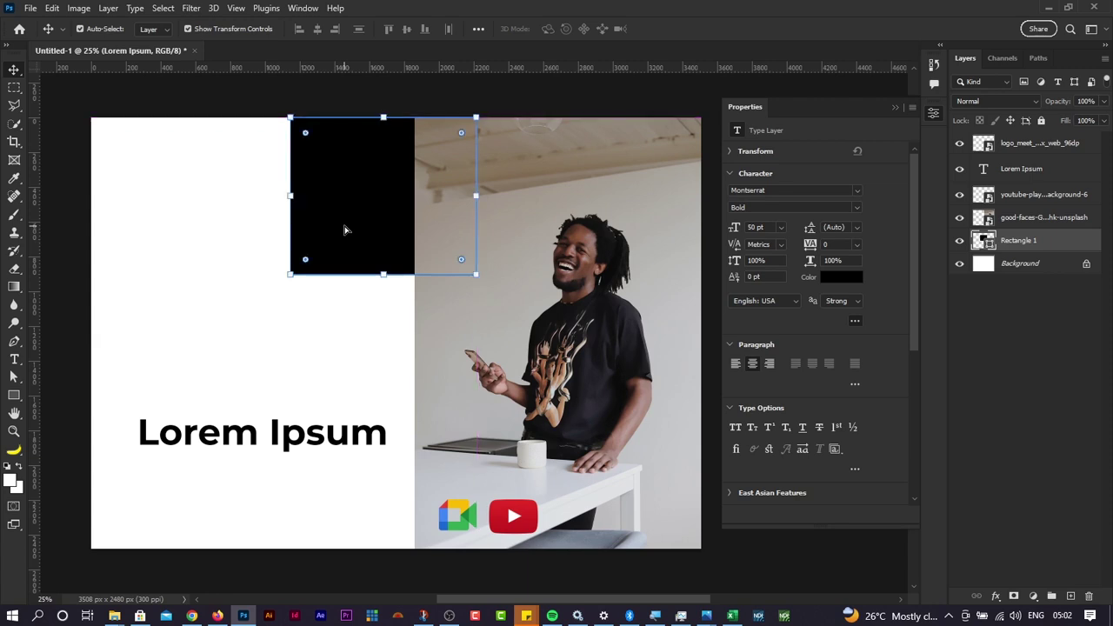
Step: Stretch the black rectangle leftward to about 2552 px wide and move it to about X -67 px, Y -44 px
key(u)
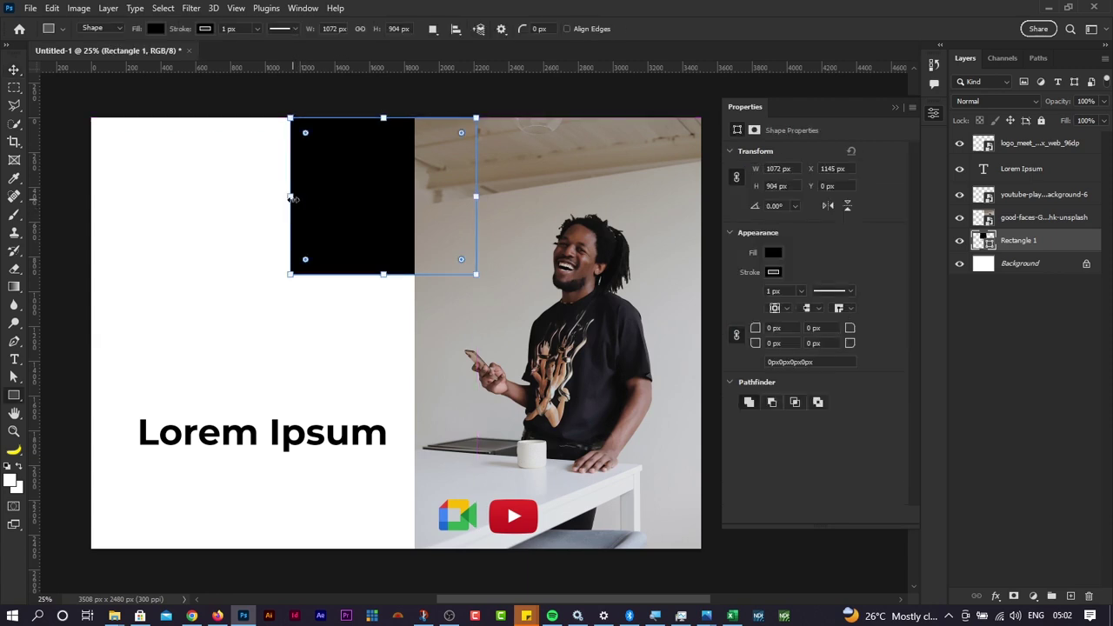
drag(293, 202, 40, 199)
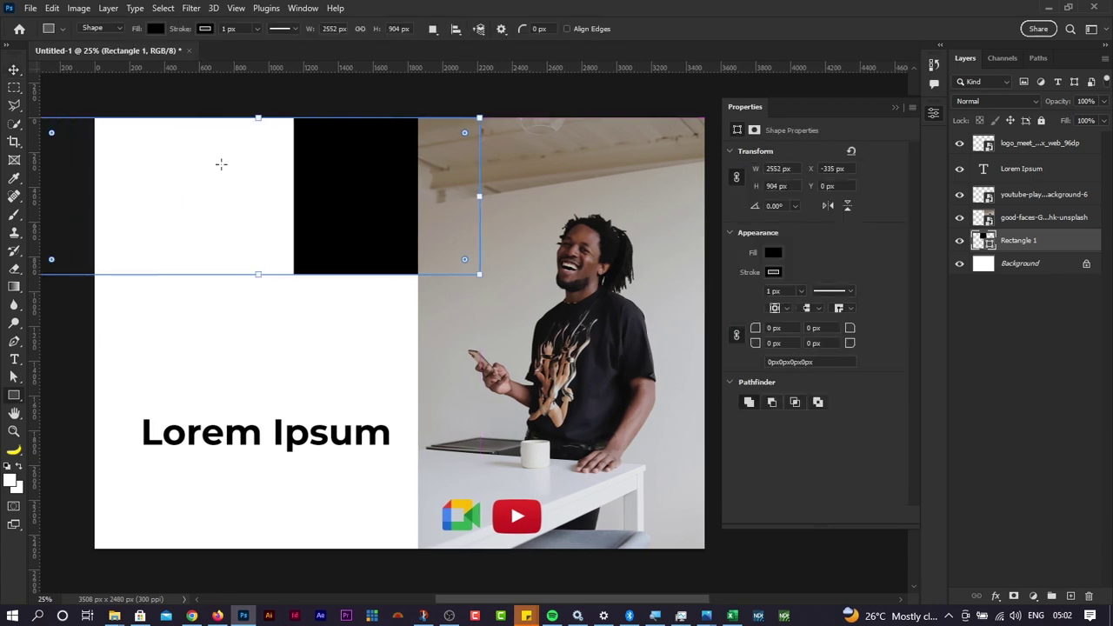
click(258, 115)
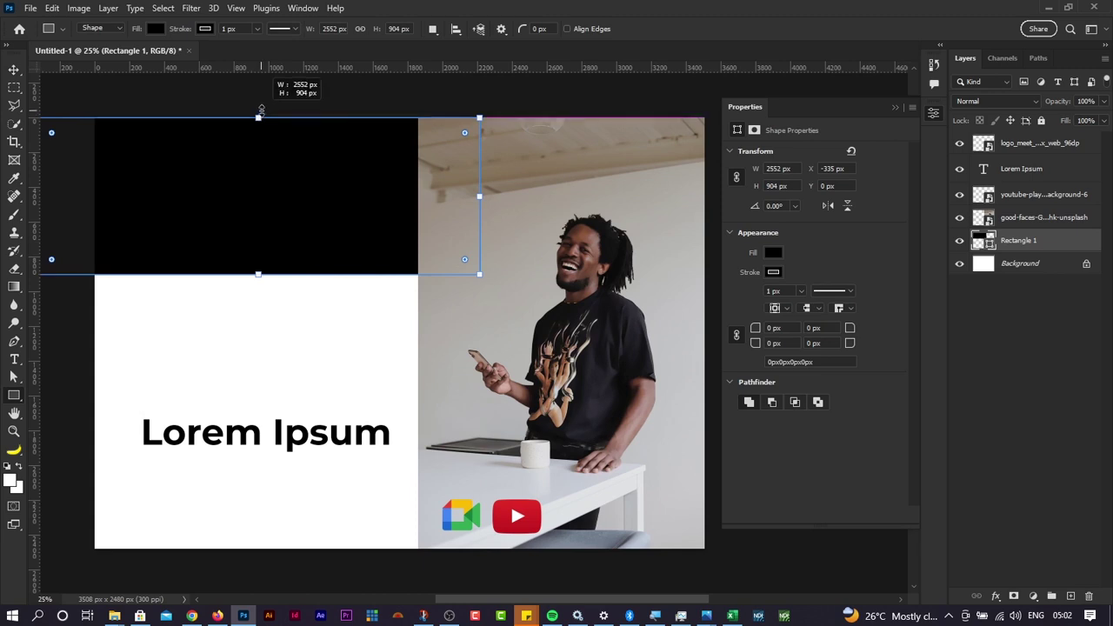
key(v)
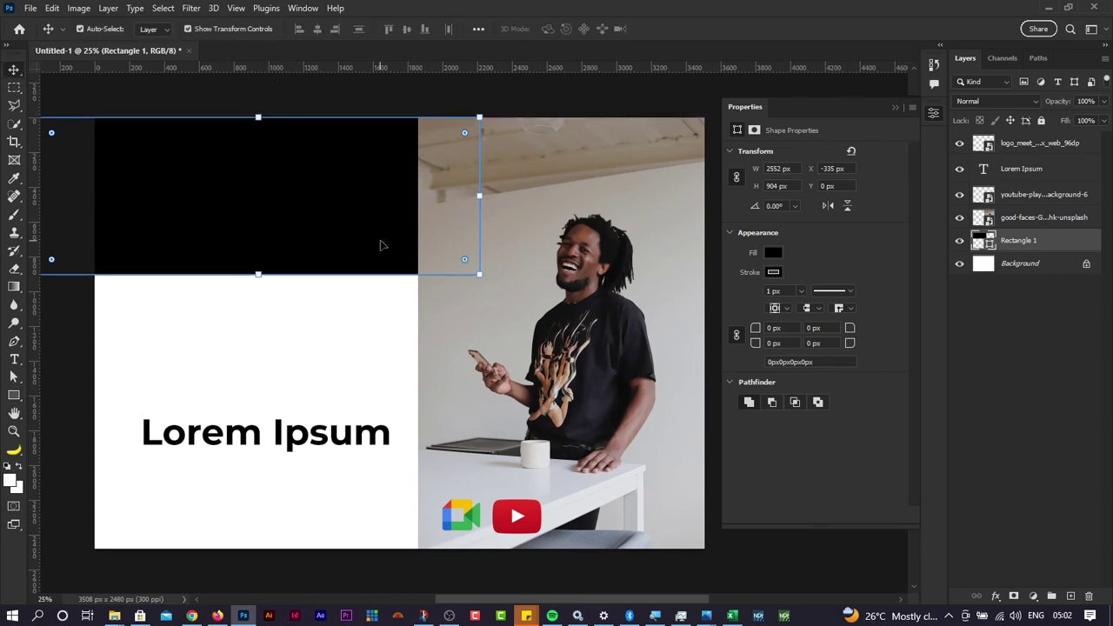
drag(288, 235, 346, 225)
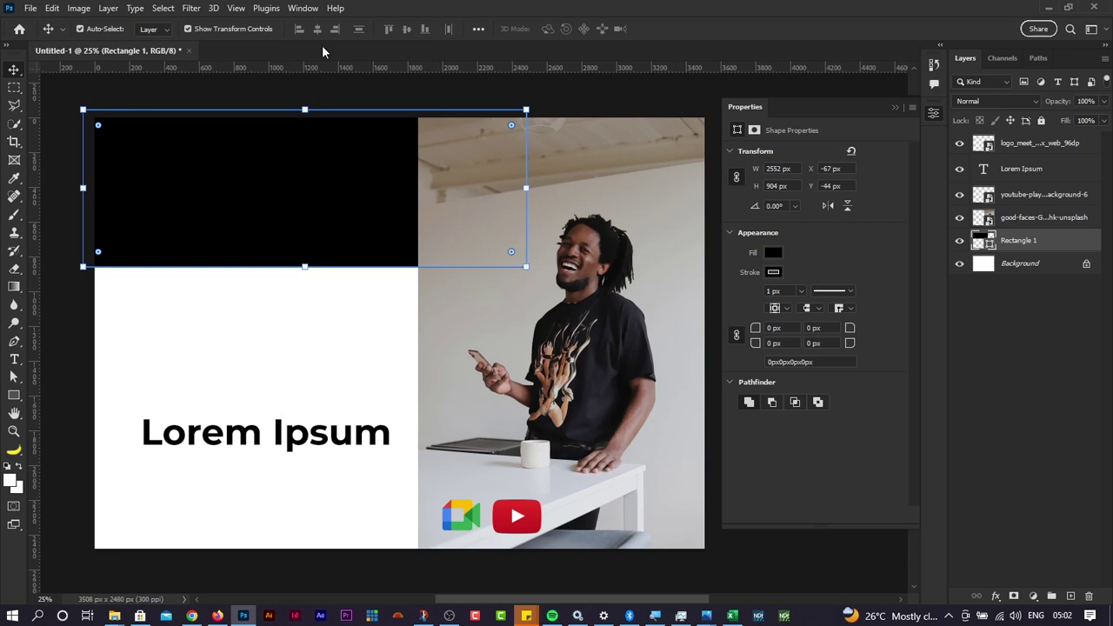
Step: Display the document's history, enlarge its list, and review the recorded states from the first to the latest
click(310, 9)
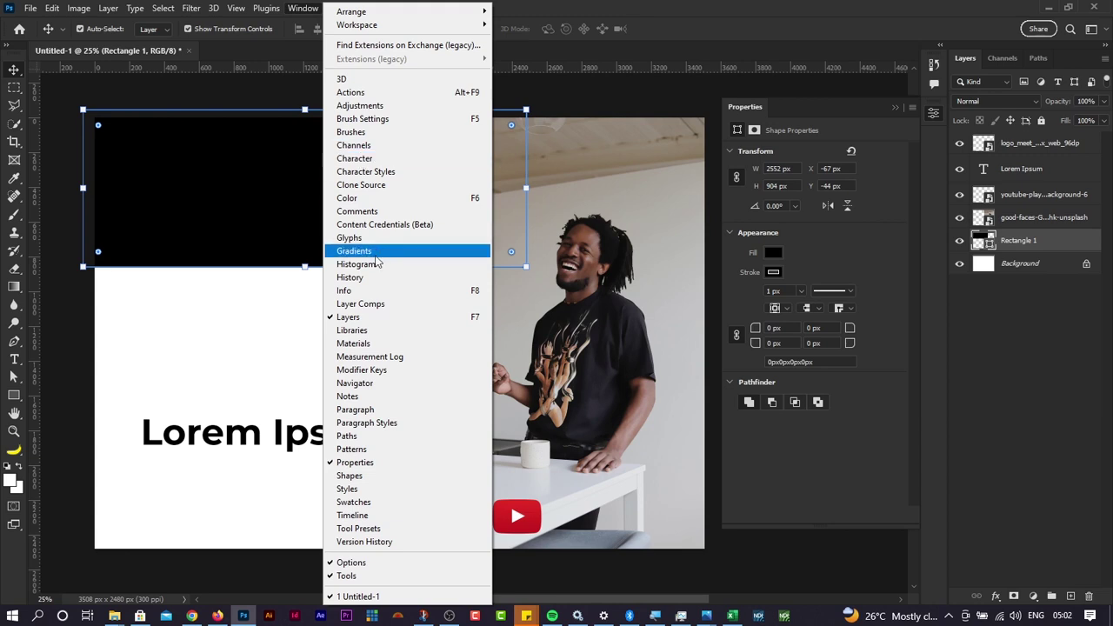
click(357, 277)
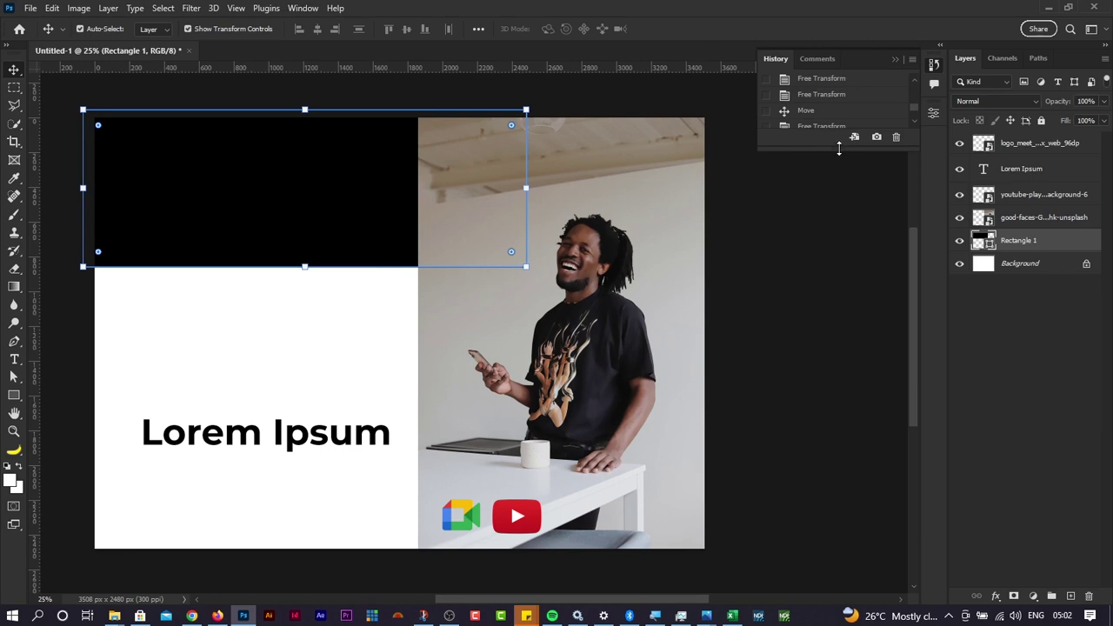
drag(839, 148, 858, 522)
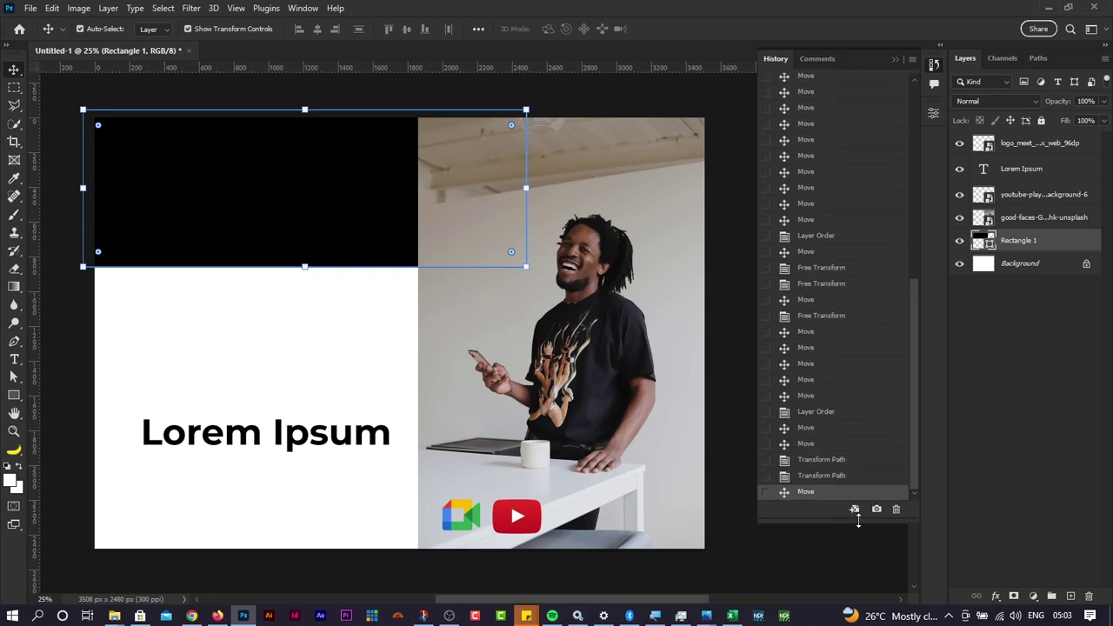
scroll(833, 241, up, 15)
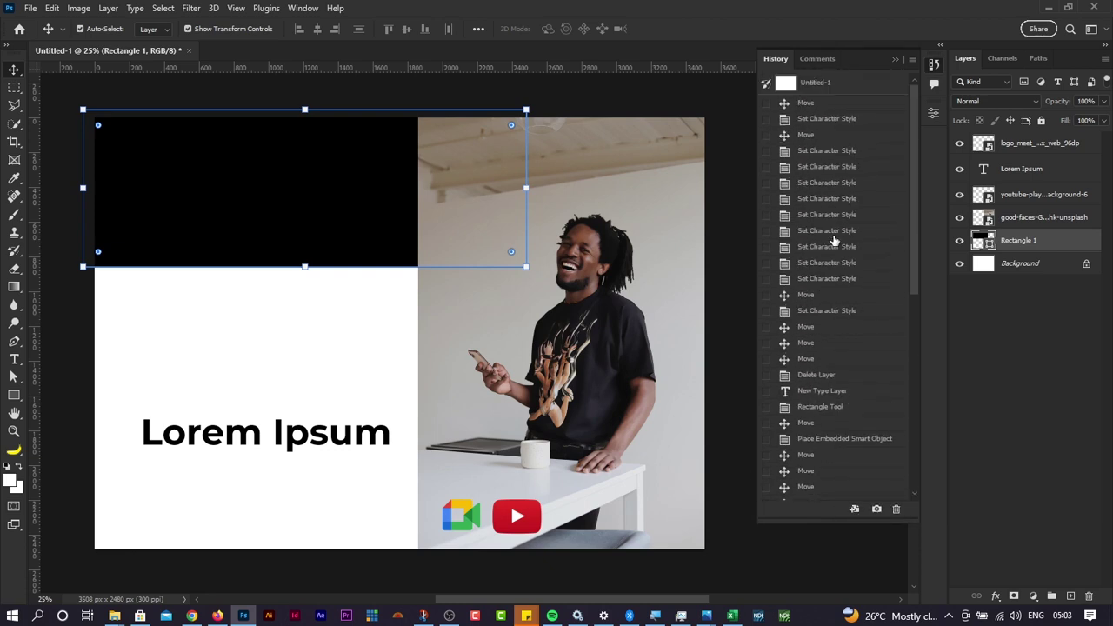
drag(916, 188, 914, 440)
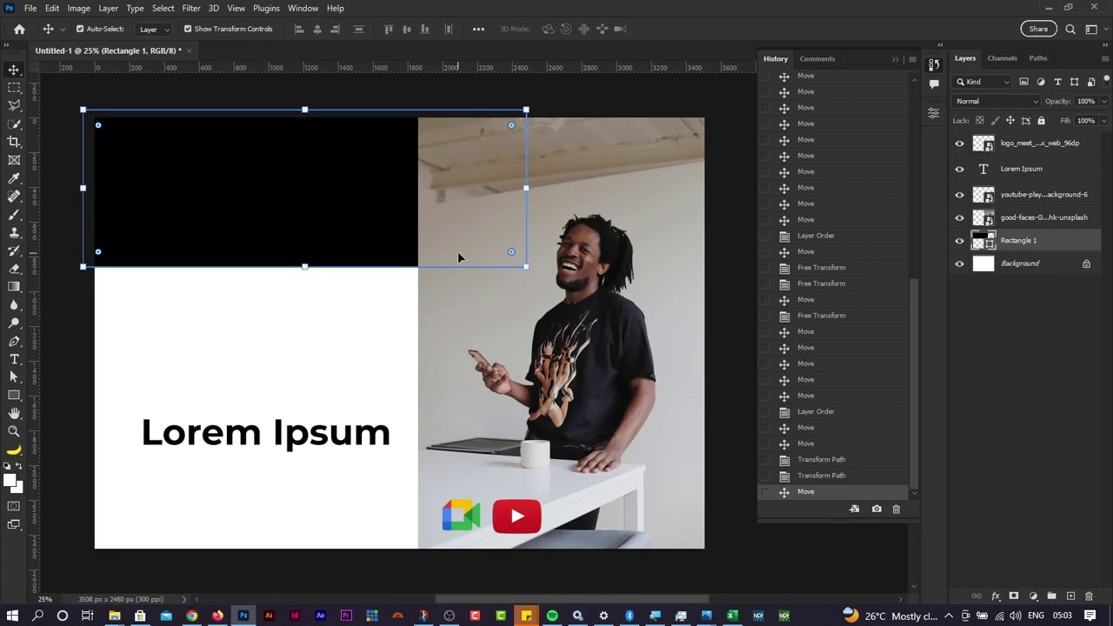
Step: Step back through the history states to the Free Transform preceding the Google Meet logo's resizing, and return to the latest Move state
click(818, 480)
click(820, 460)
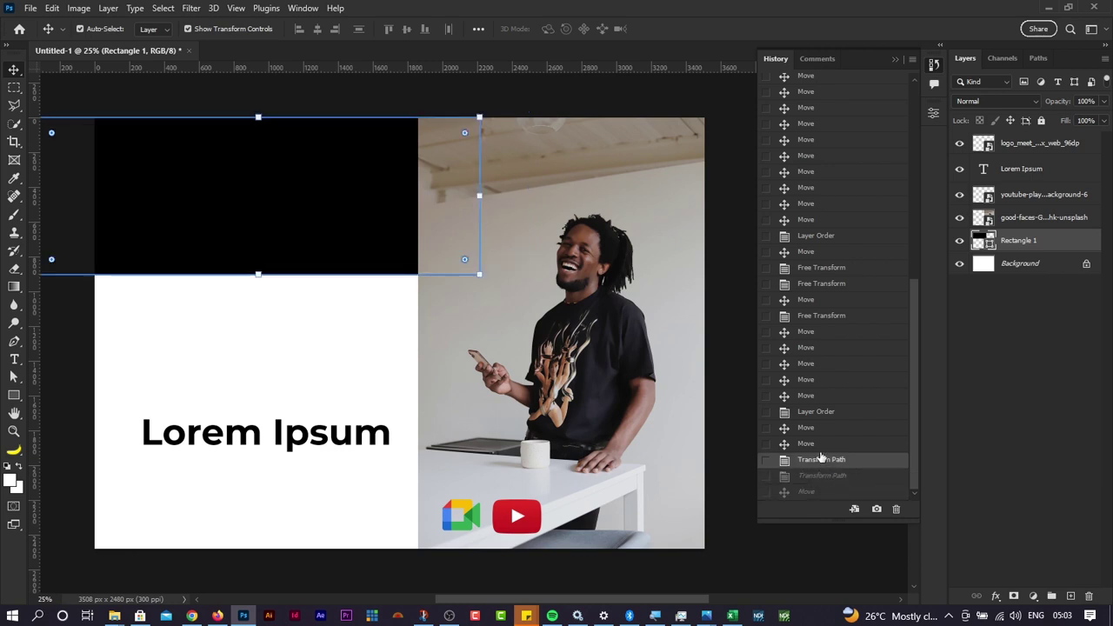
click(822, 443)
click(822, 427)
click(825, 411)
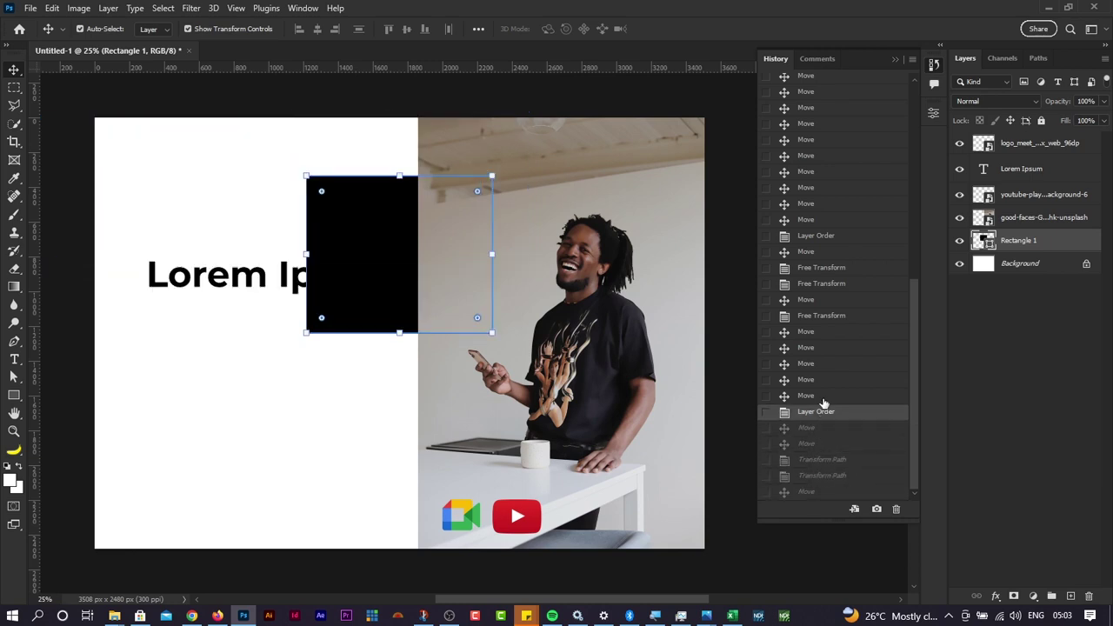
click(824, 396)
click(823, 380)
click(823, 363)
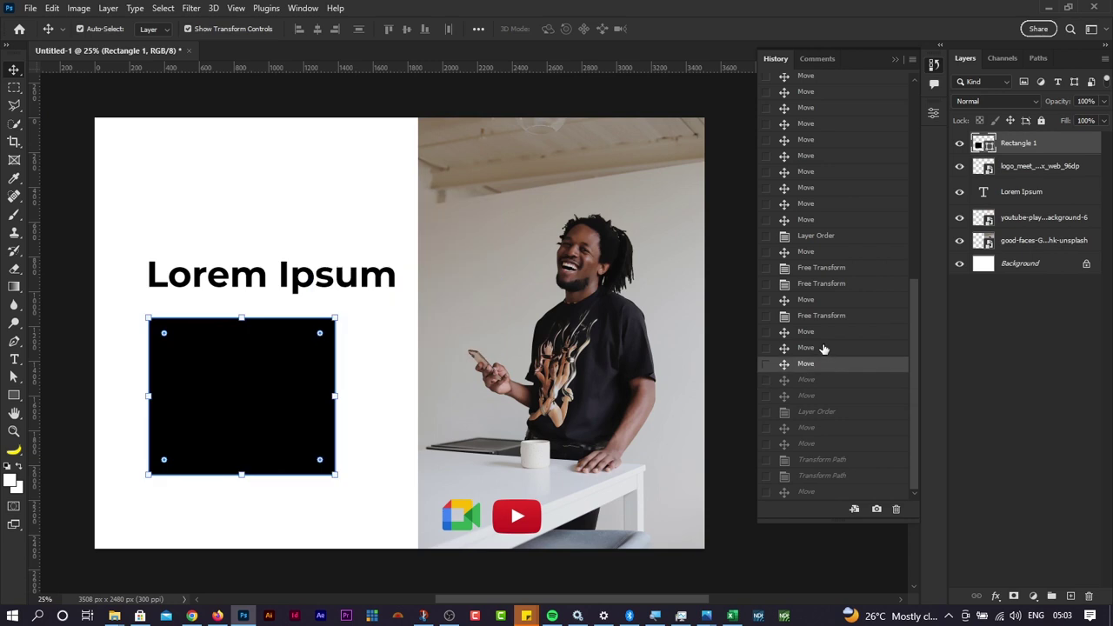
click(823, 347)
click(824, 331)
click(825, 314)
click(826, 299)
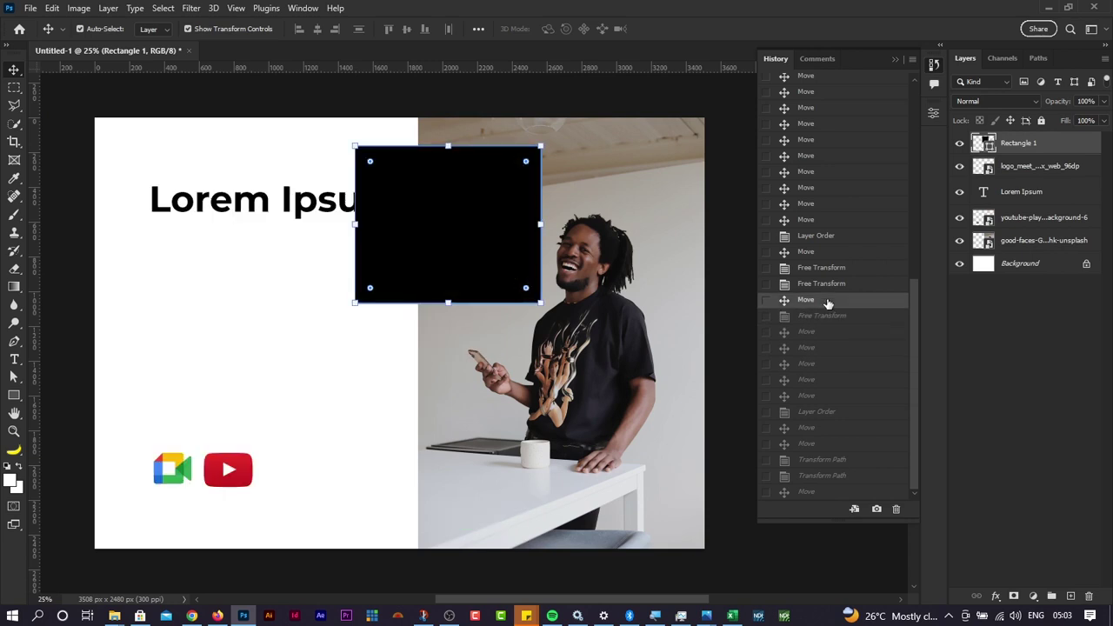
click(828, 284)
click(829, 268)
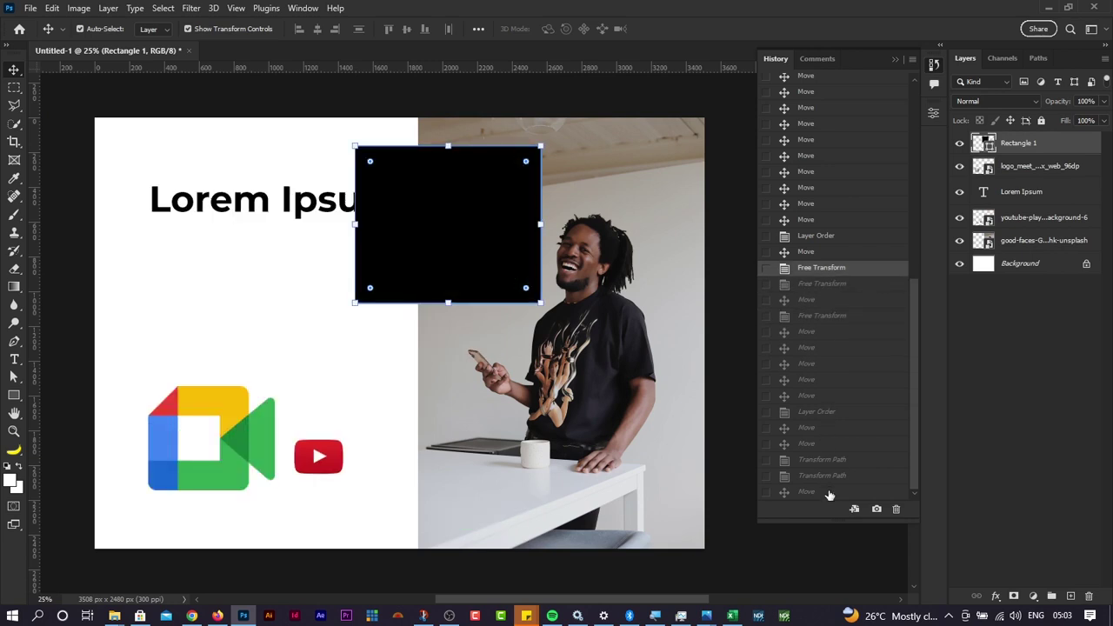
click(829, 492)
Step: Revert the document to its initial Untitled-1 snapshot and restore the latest Move state
drag(910, 386, 917, 170)
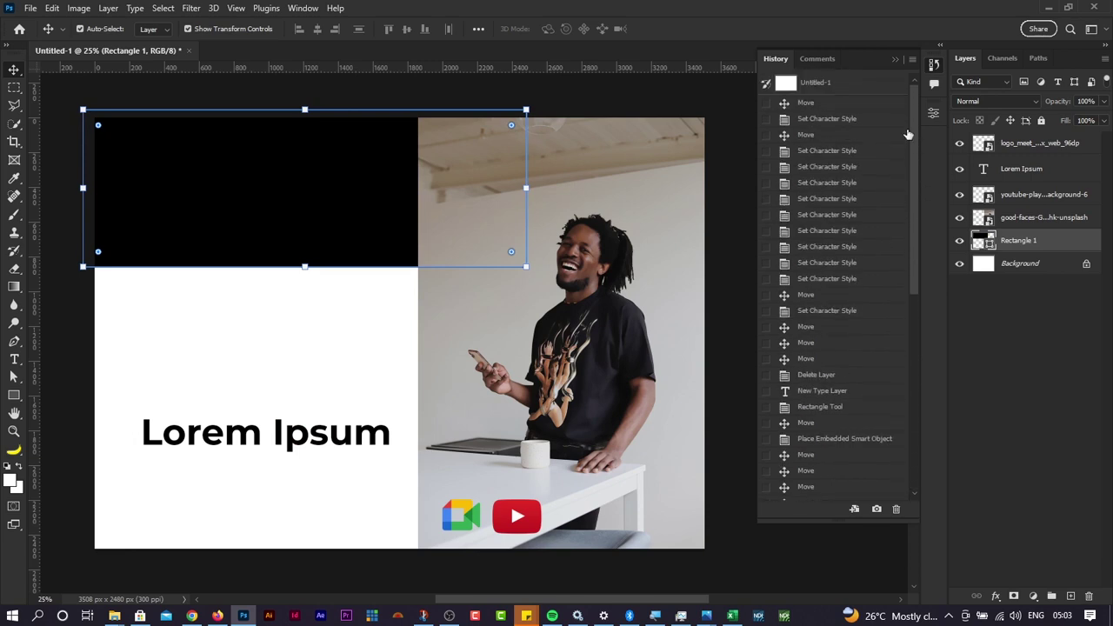
click(826, 83)
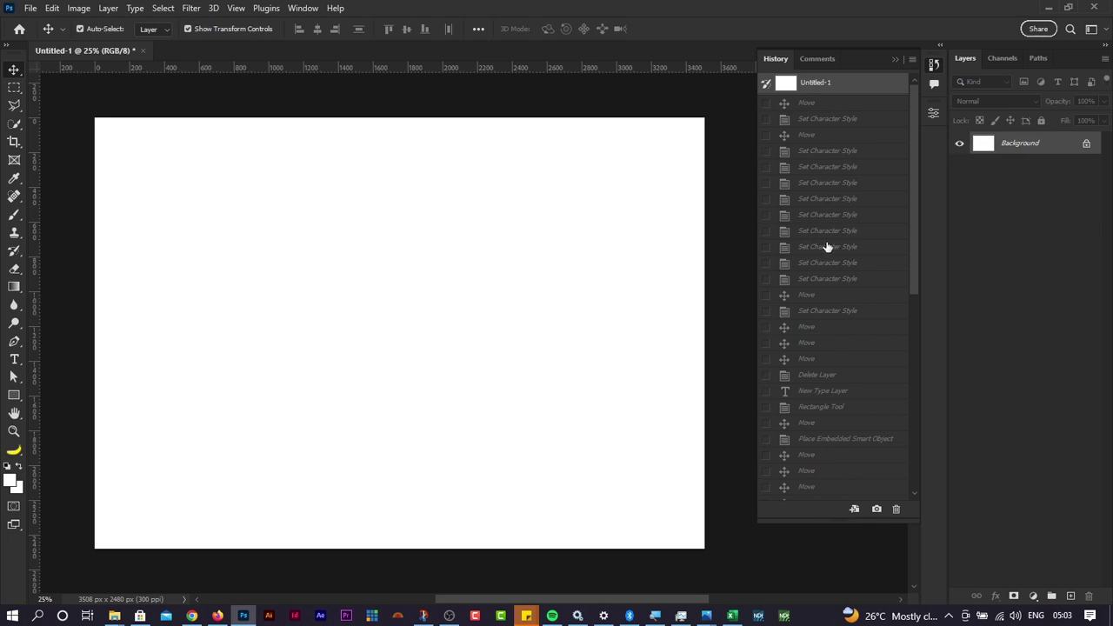
drag(827, 247, 822, 492)
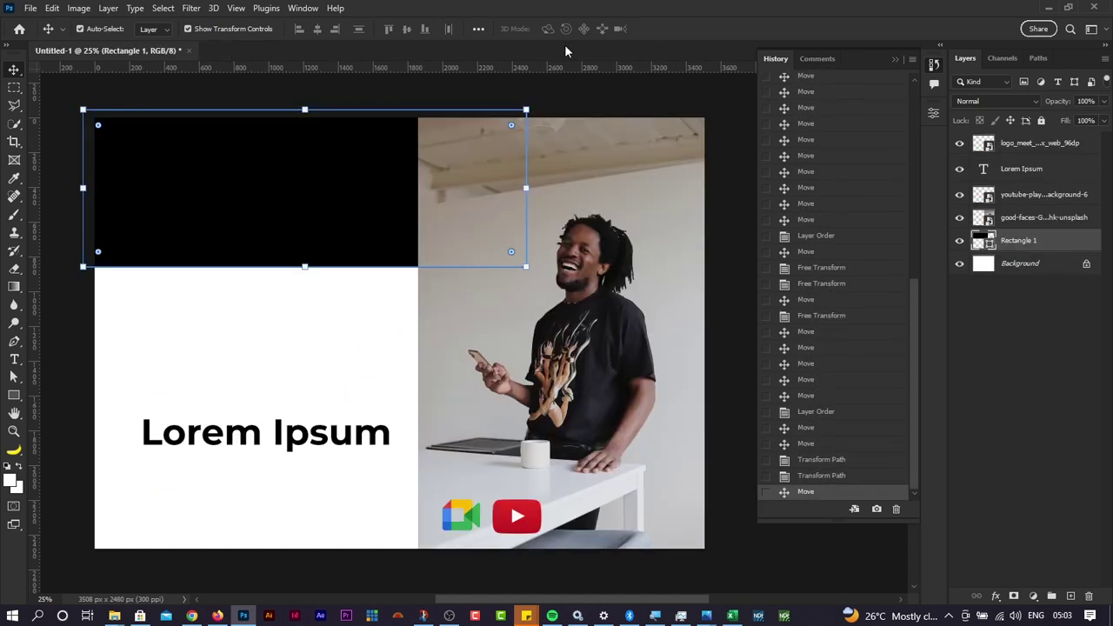
Step: Hide the document's history and display it again
click(303, 8)
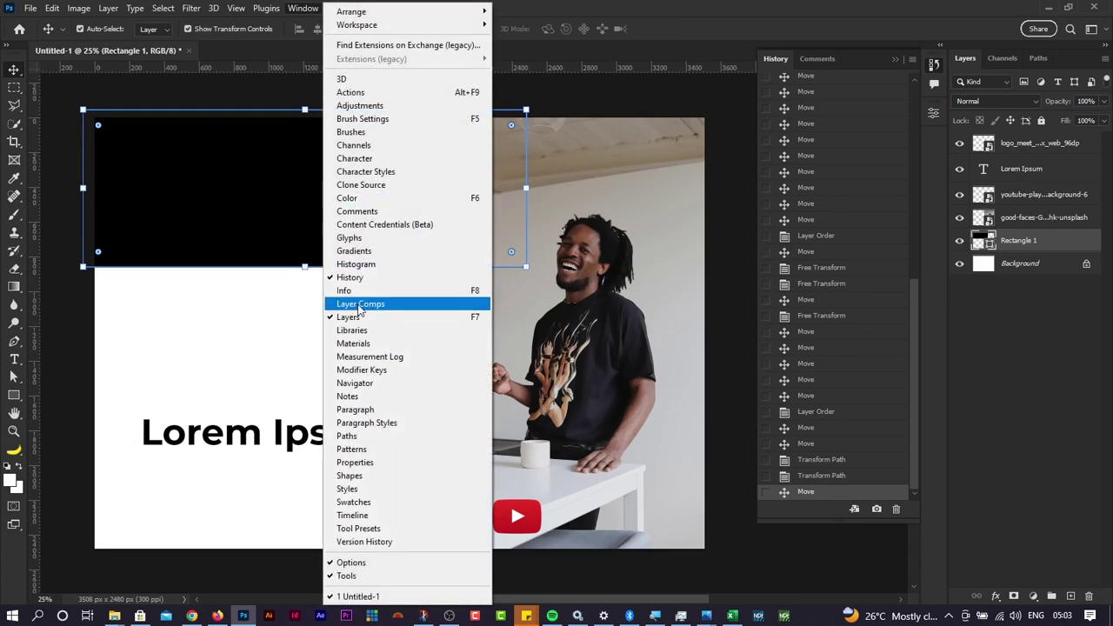
click(367, 279)
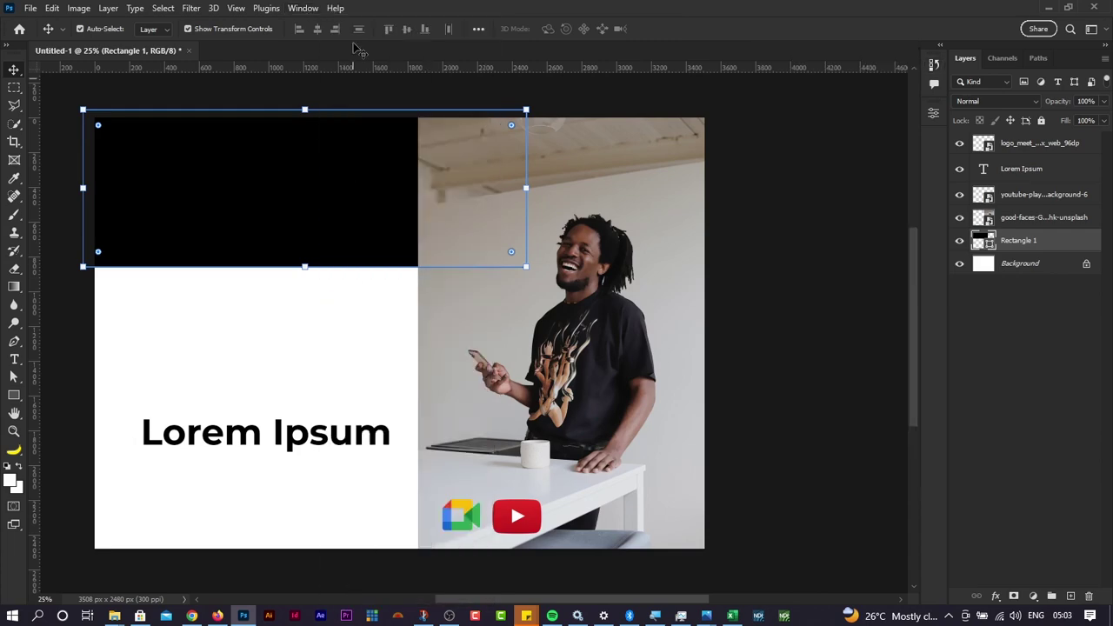
click(309, 9)
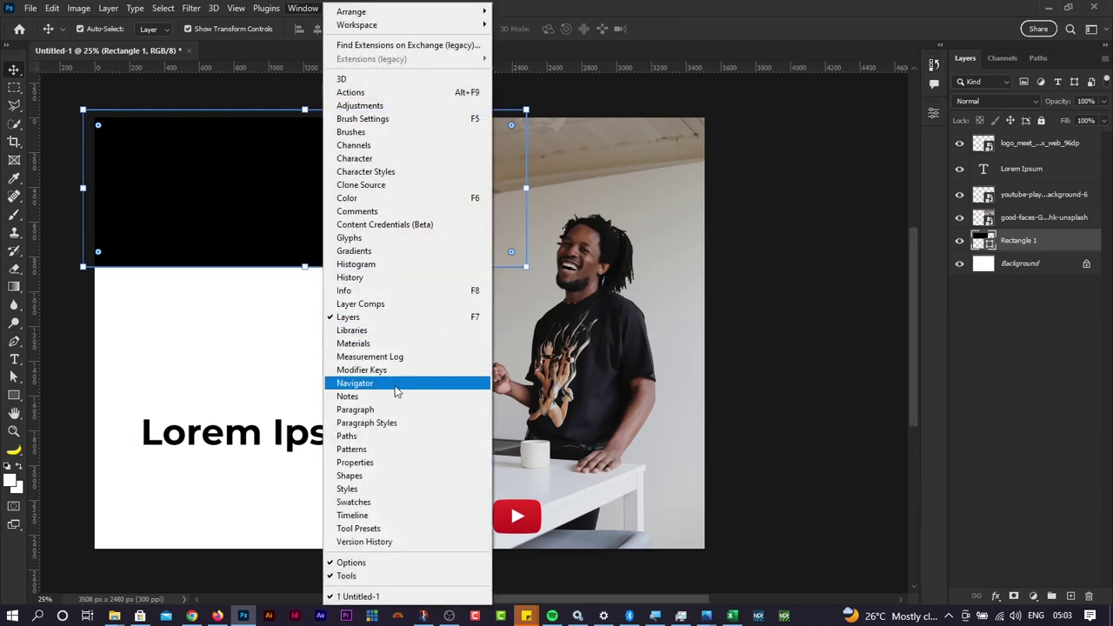
click(396, 278)
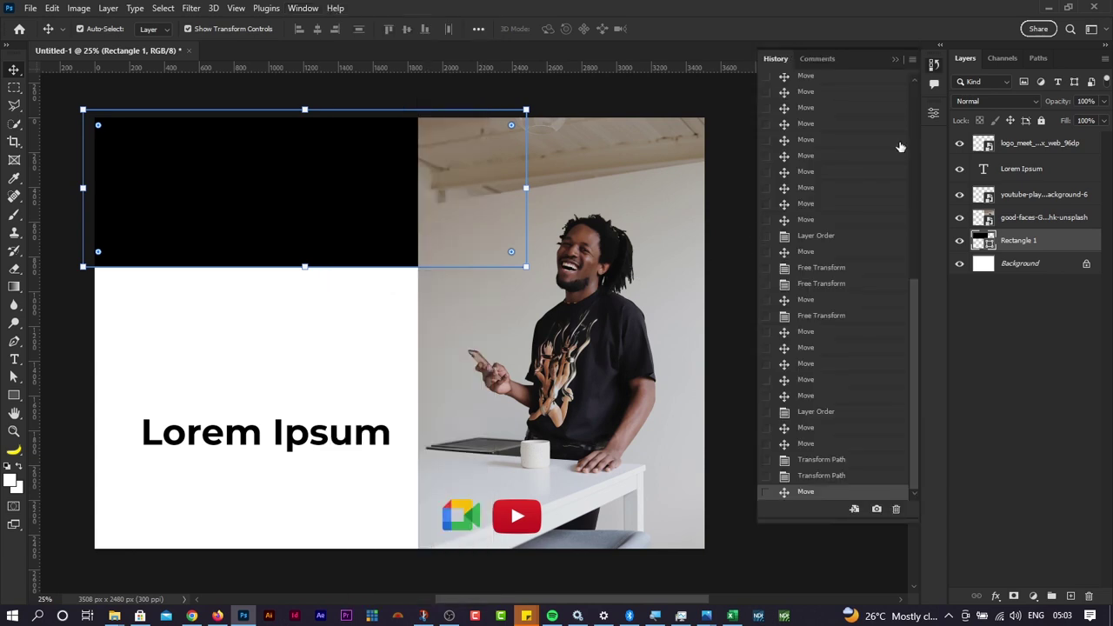
Step: Widen the layer list to fit the long layer names, and collapse the document's history
drag(947, 189, 887, 190)
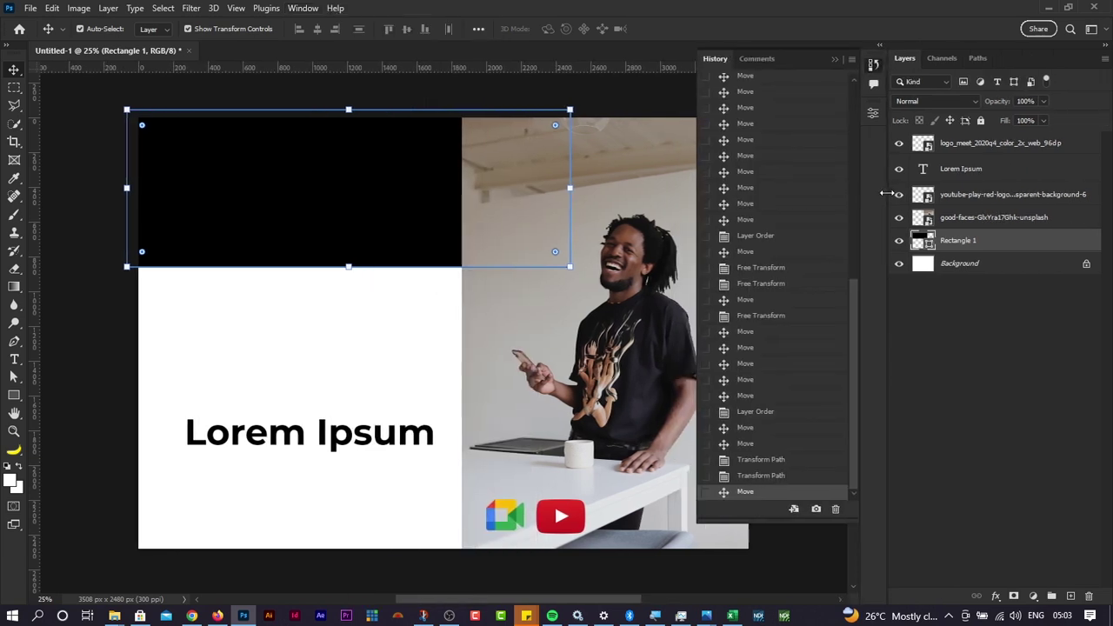
click(874, 67)
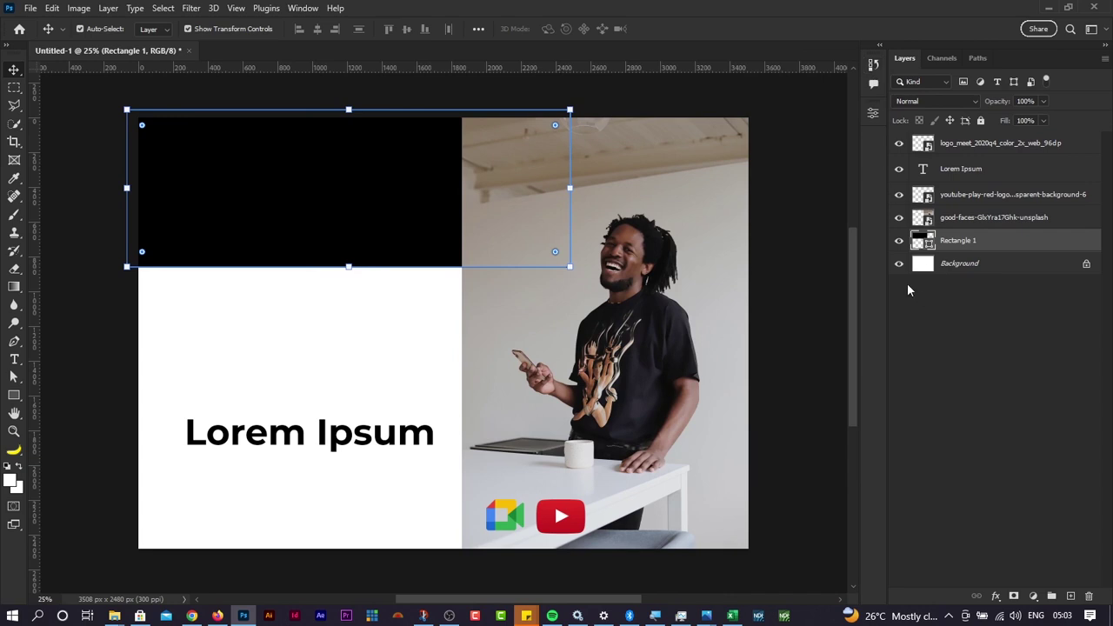
drag(882, 305, 861, 310)
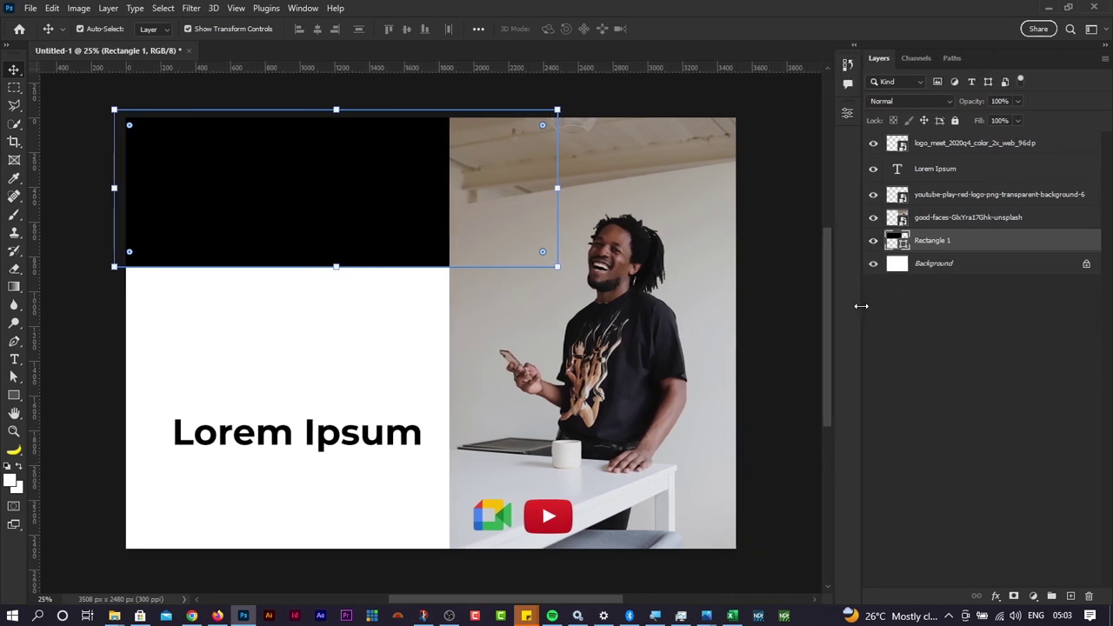
Step: Nudge the black rectangle slightly upward and deselect all layers
mouse_move(974, 240)
mouse_down()
mouse_move(969, 213)
mouse_move(968, 232)
mouse_up()
drag(384, 194, 359, 192)
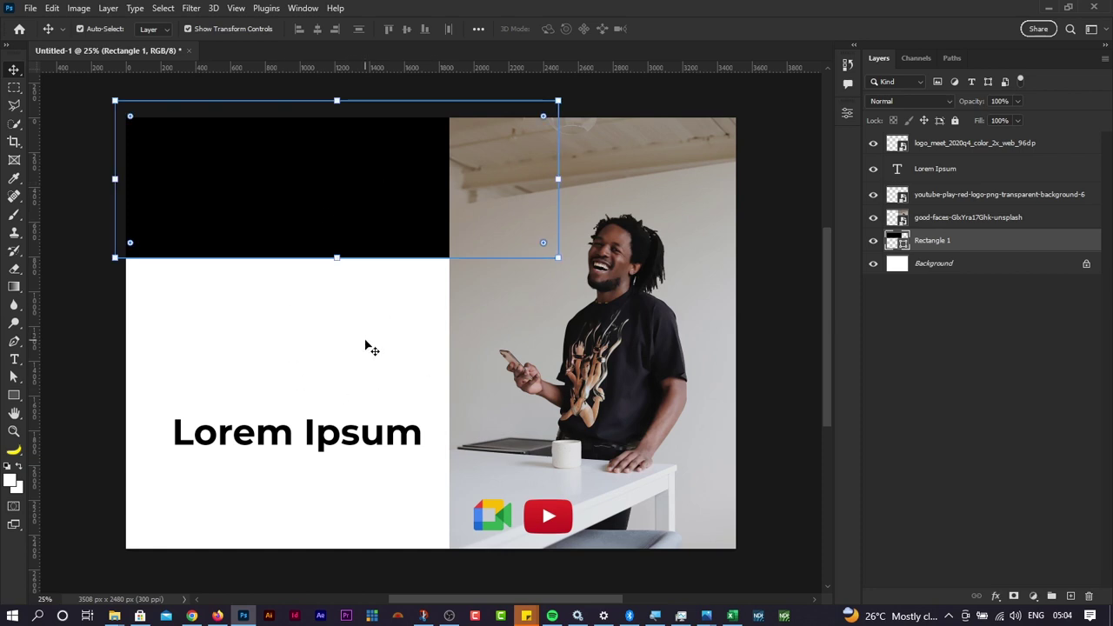
click(911, 320)
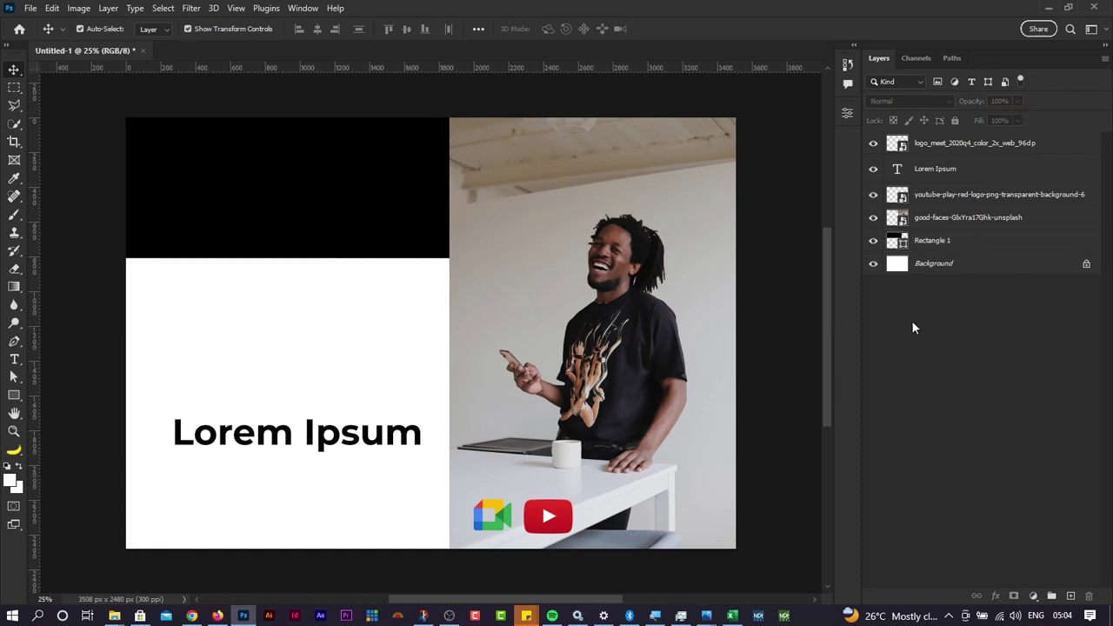
Step: Toggle the visibility of the good-faces photo layer off and on twice
click(873, 219)
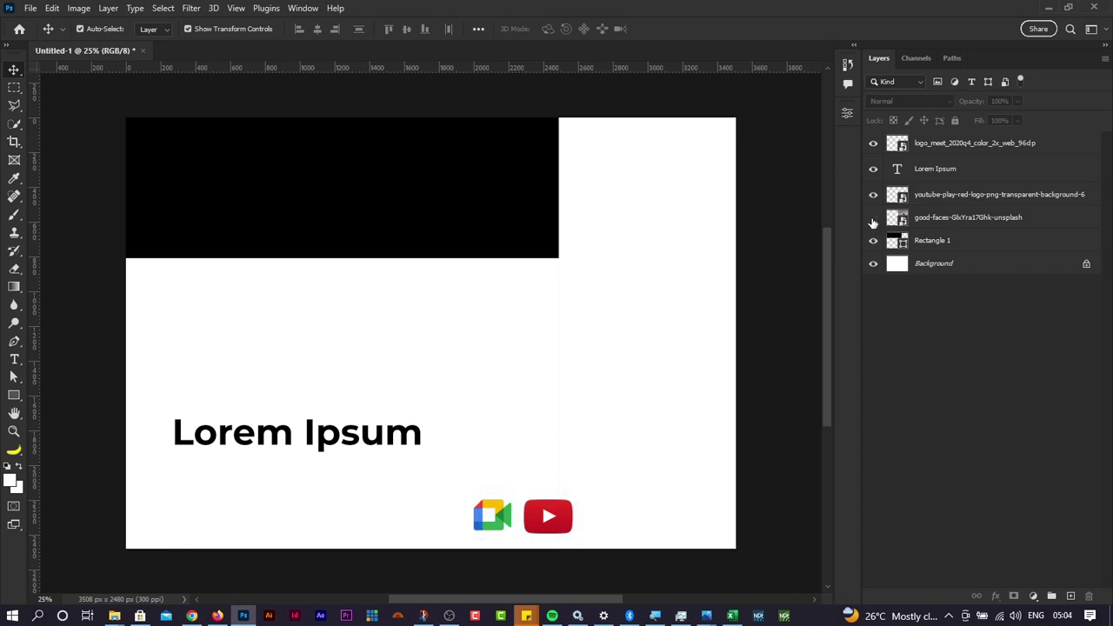
click(873, 219)
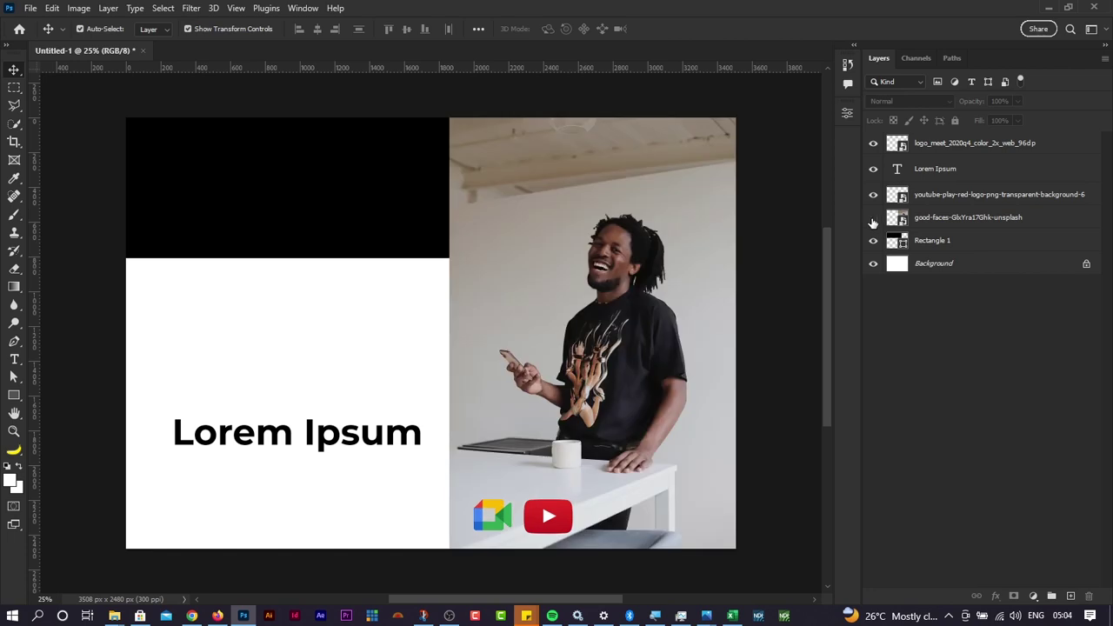
click(873, 219)
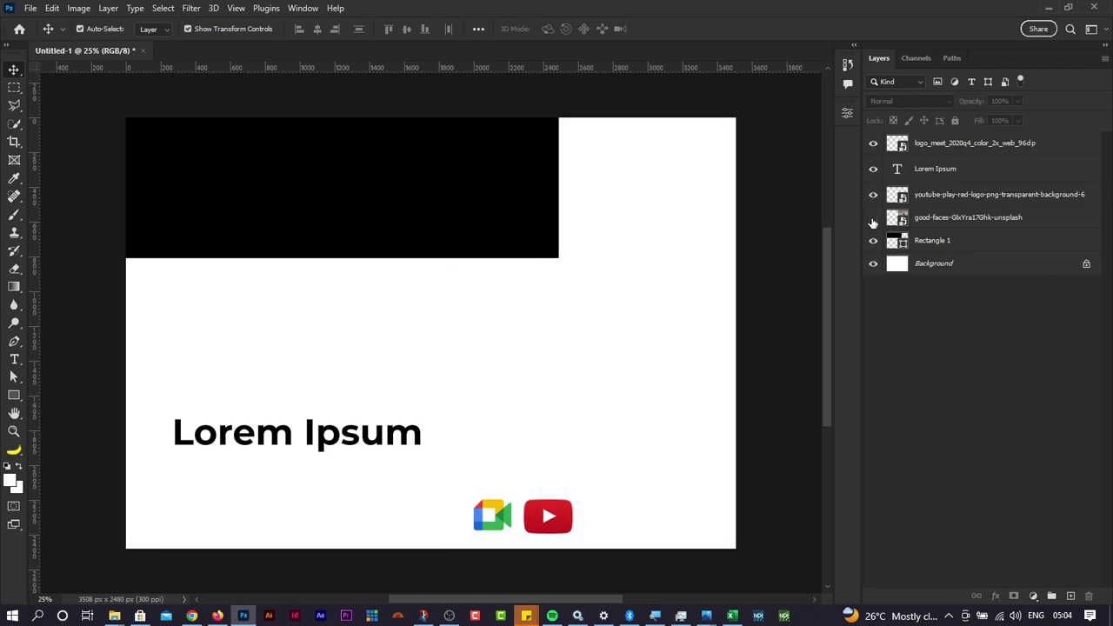
click(873, 219)
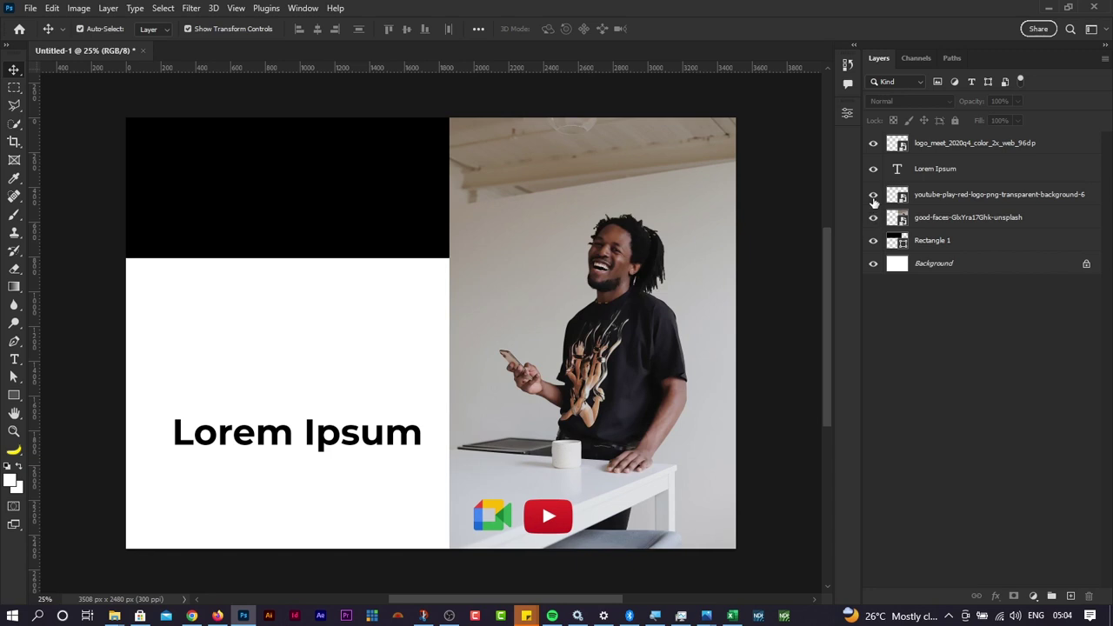
Step: Toggle the visibility of the YouTube logo layer and the Lorem Ipsum text layer off and back on
click(874, 194)
click(874, 194)
click(873, 170)
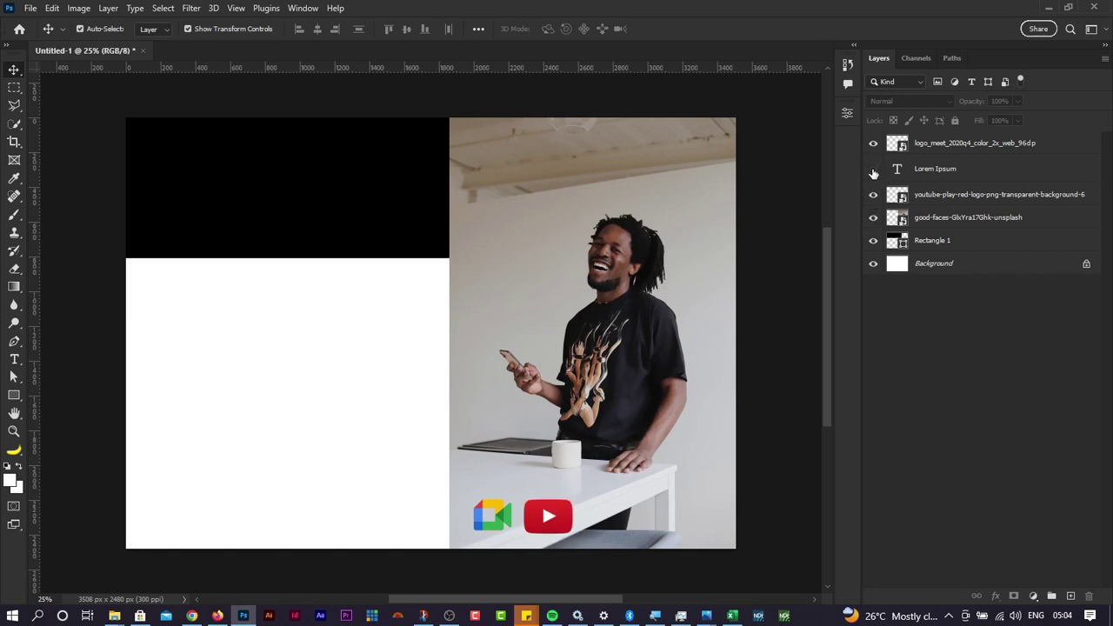
click(874, 171)
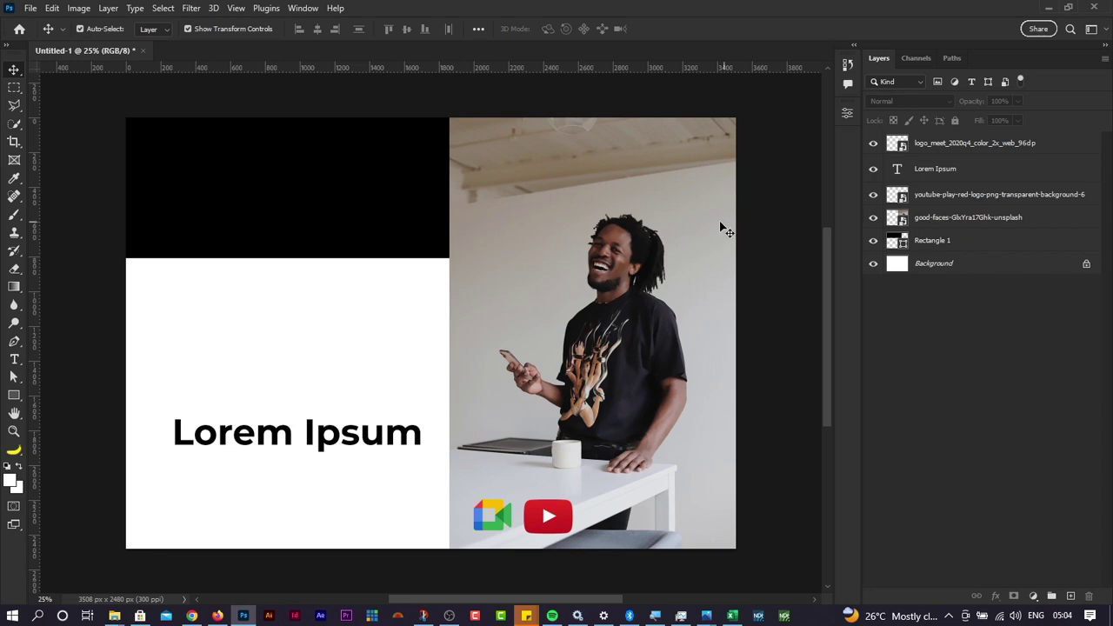
Step: Rename the good-faces photo layer as Man
mouse_move(674, 244)
mouse_down()
mouse_move(604, 259)
mouse_move(673, 244)
mouse_up()
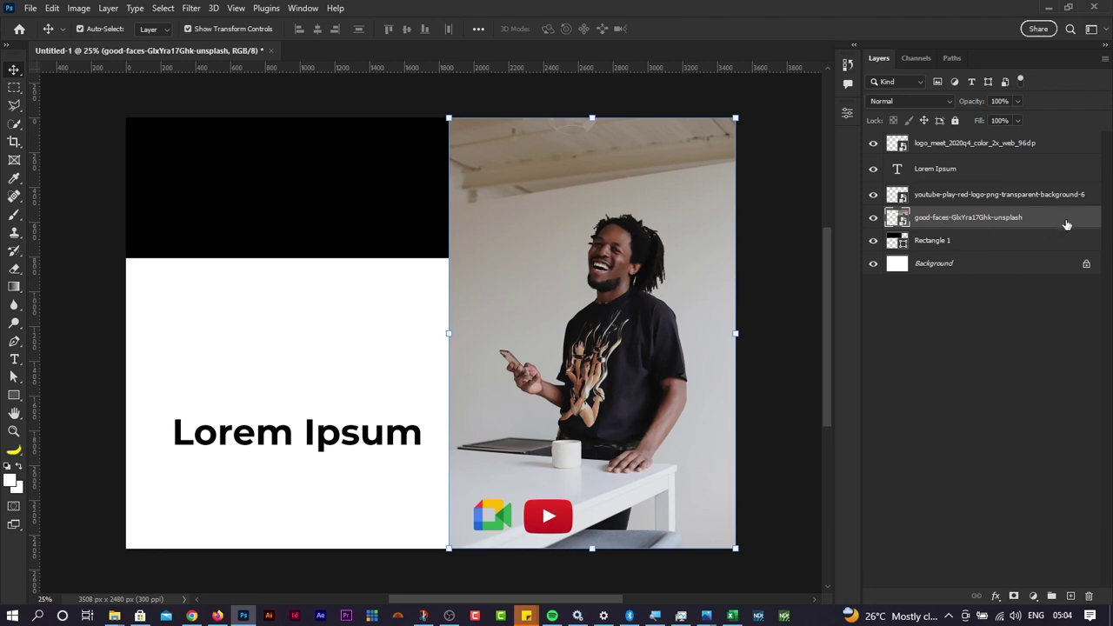
double_click(966, 219)
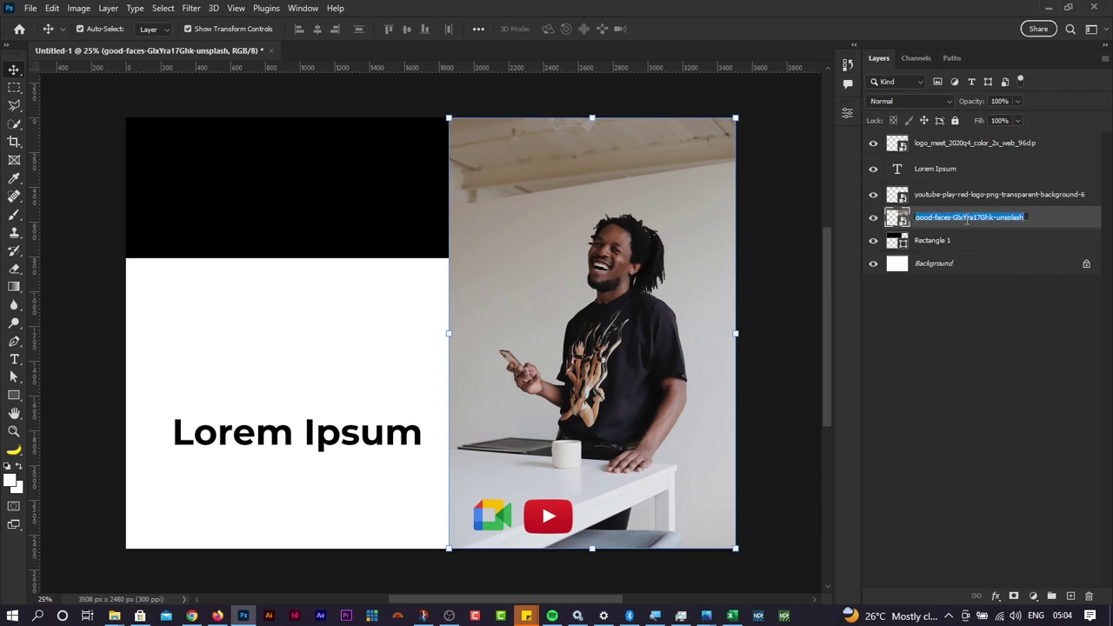
key(BackSpace)
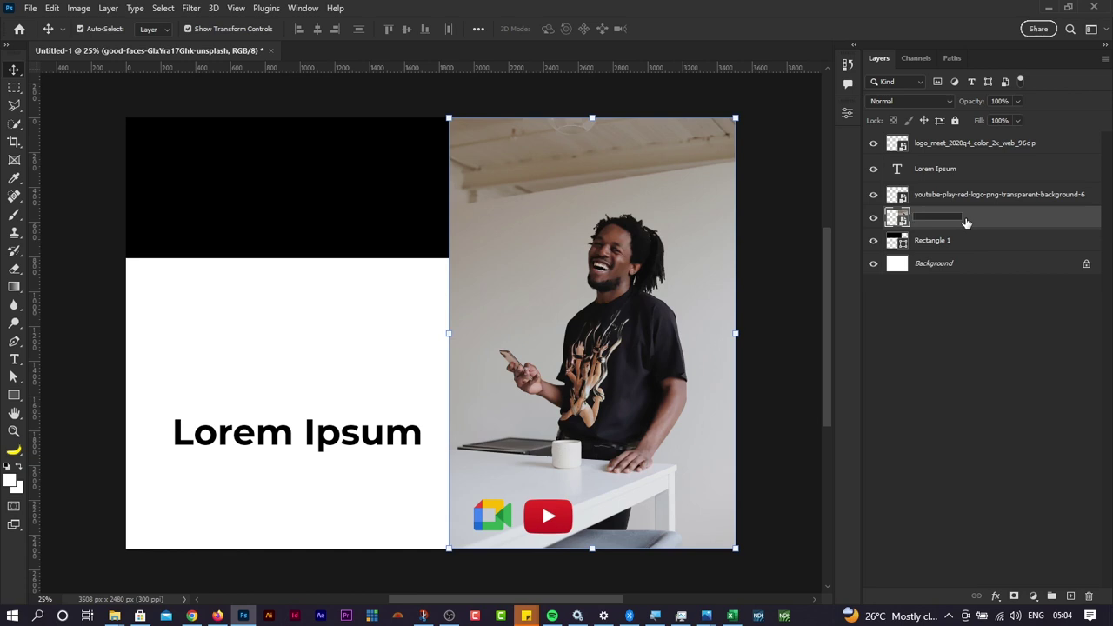
text(Man)
key(Return)
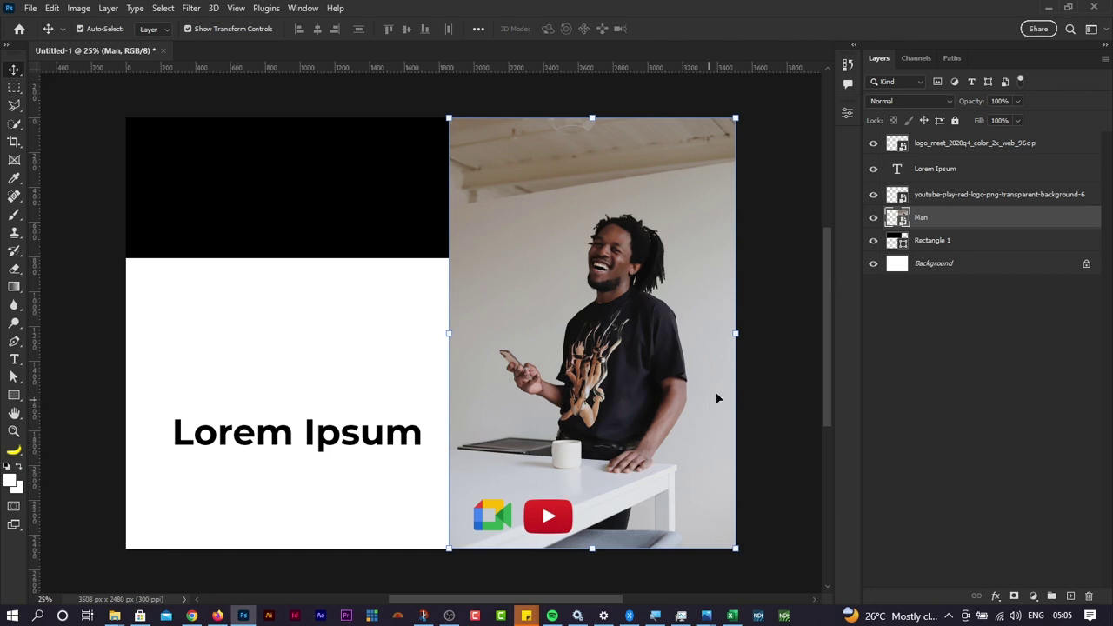
Step: Toggle the visibility of the YouTube logo layer off and on twice
click(555, 517)
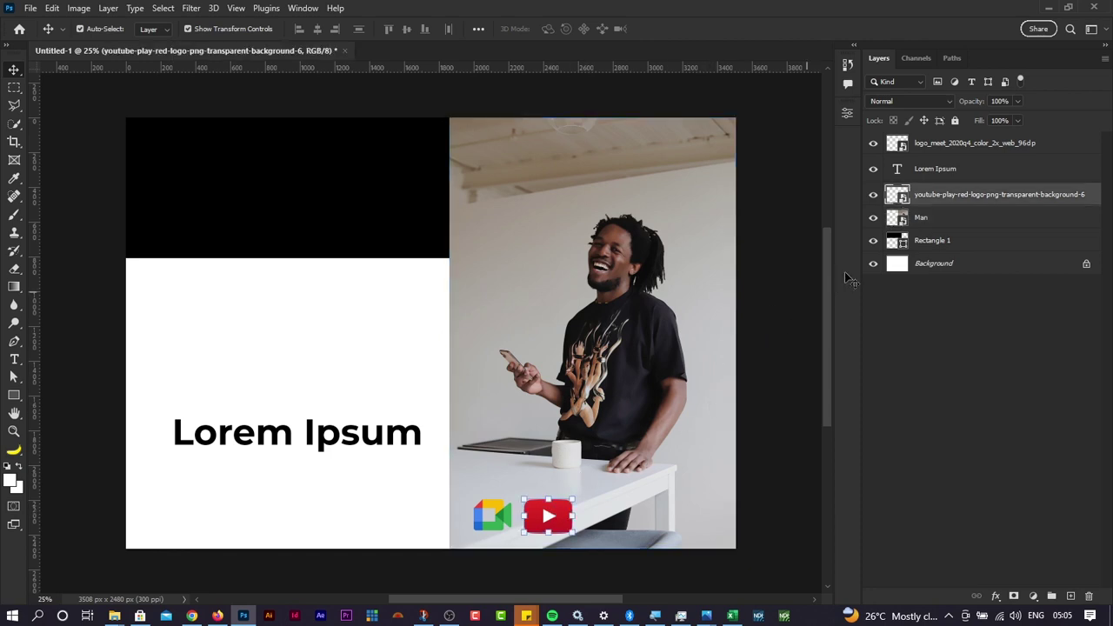
click(873, 197)
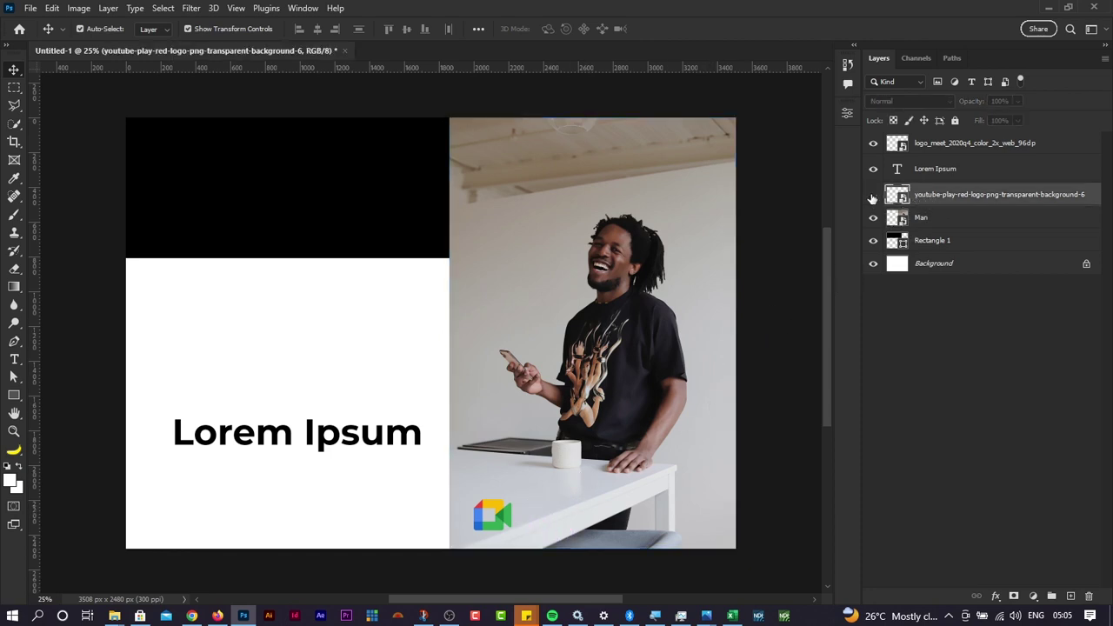
click(873, 198)
click(873, 198)
click(873, 198)
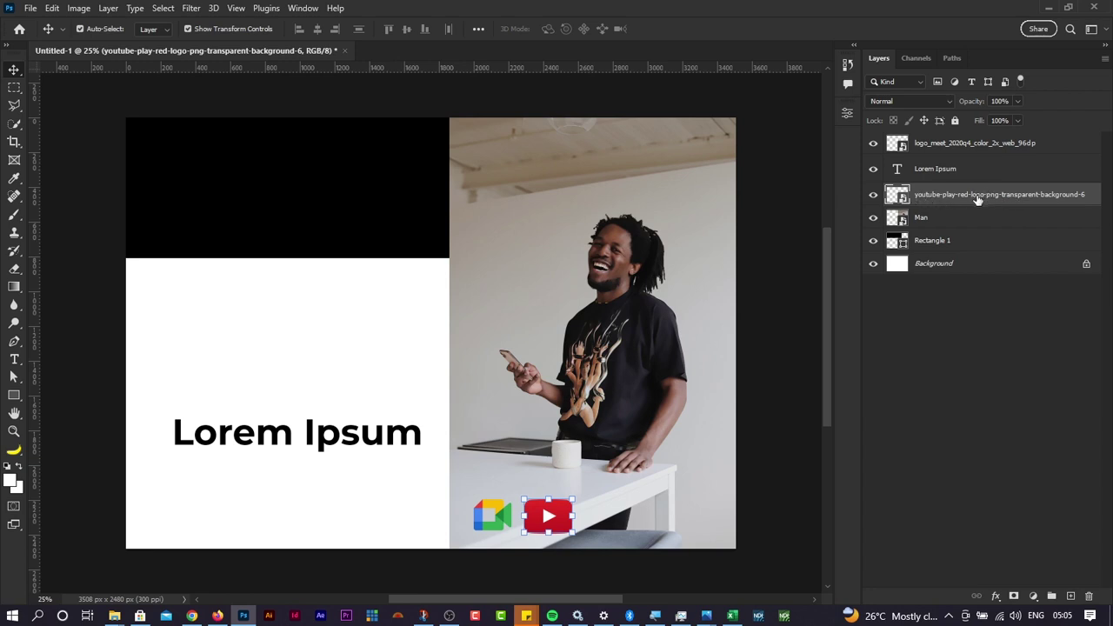
Step: Rename the YouTube logo layer as "youtube icon" and deselect all layers
double_click(978, 195)
text(youtub)
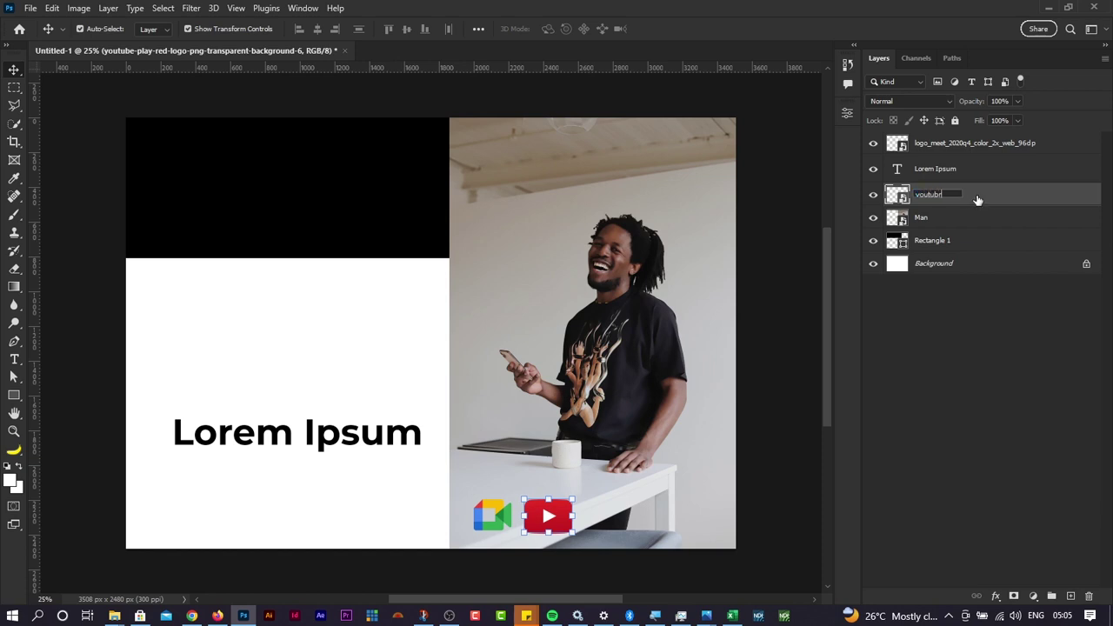
text(e icon)
key(Return)
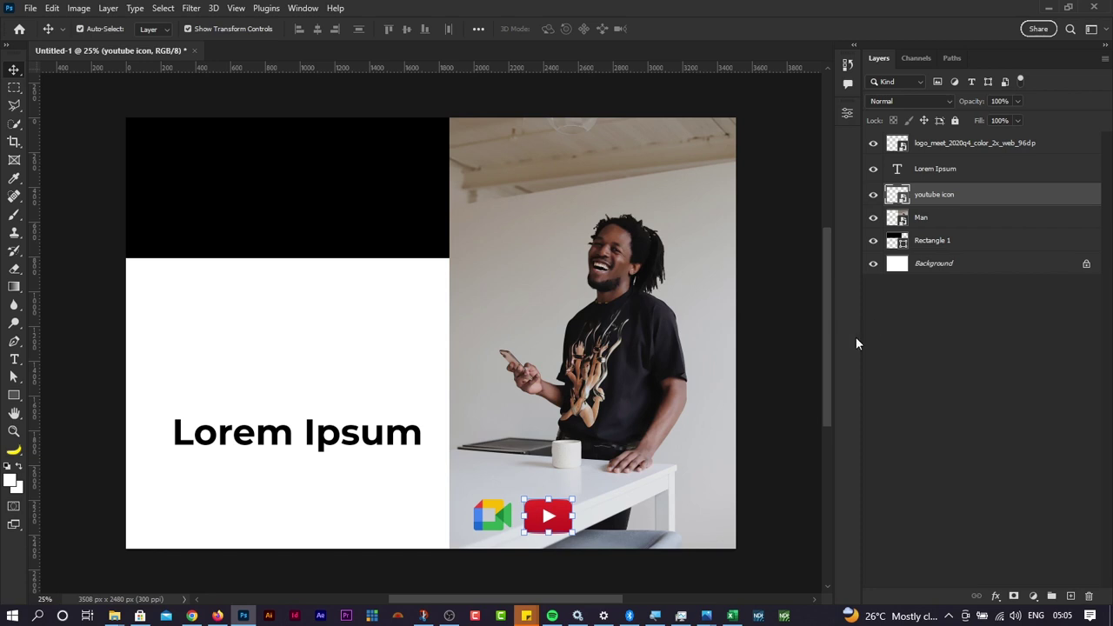
click(925, 346)
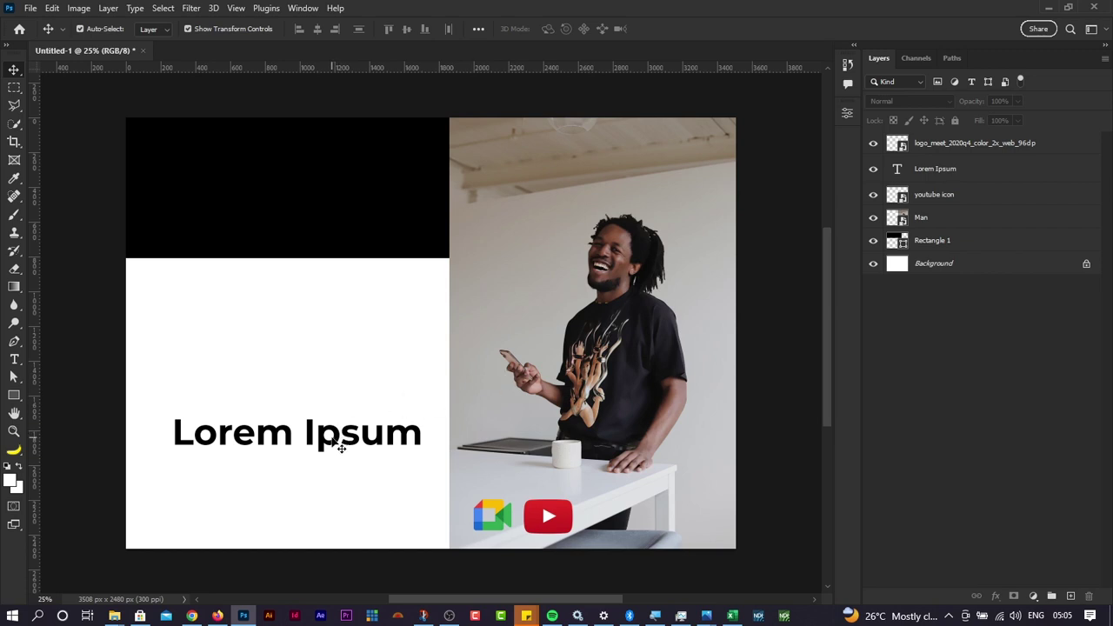
Step: Move the Lorem Ipsum text slightly upward, and scale the YouTube icon to about 38.92% over the man's upper body
drag(333, 439, 342, 390)
drag(343, 392, 342, 393)
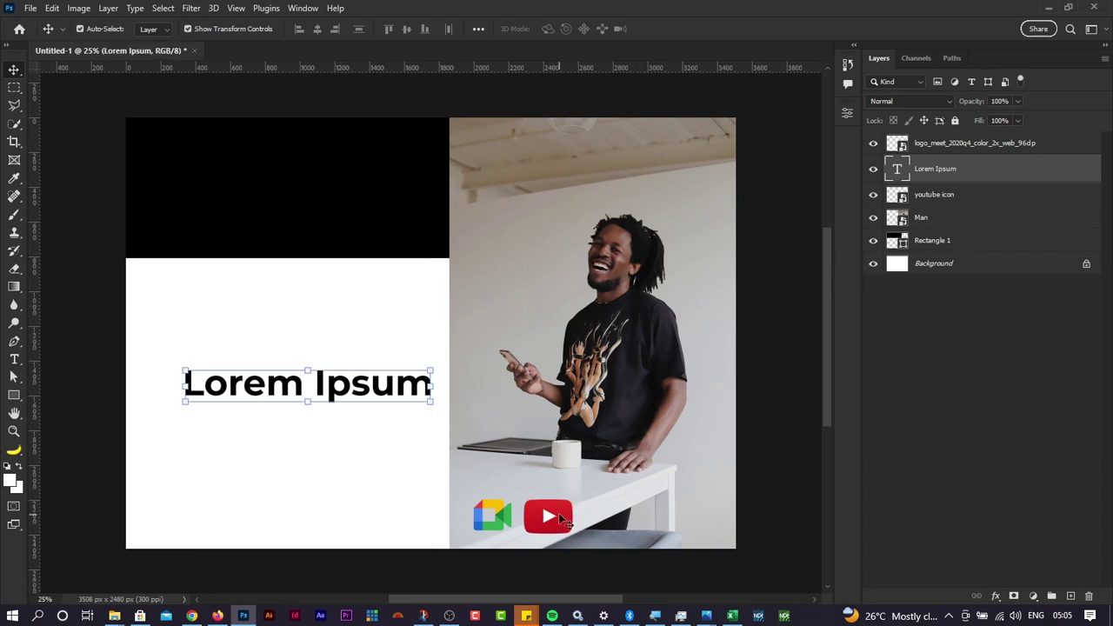
drag(567, 519, 713, 408)
key(ctrl+t)
drag(642, 326, 619, 256)
mouse_move(597, 339)
mouse_down()
mouse_move(599, 407)
mouse_move(610, 330)
mouse_up()
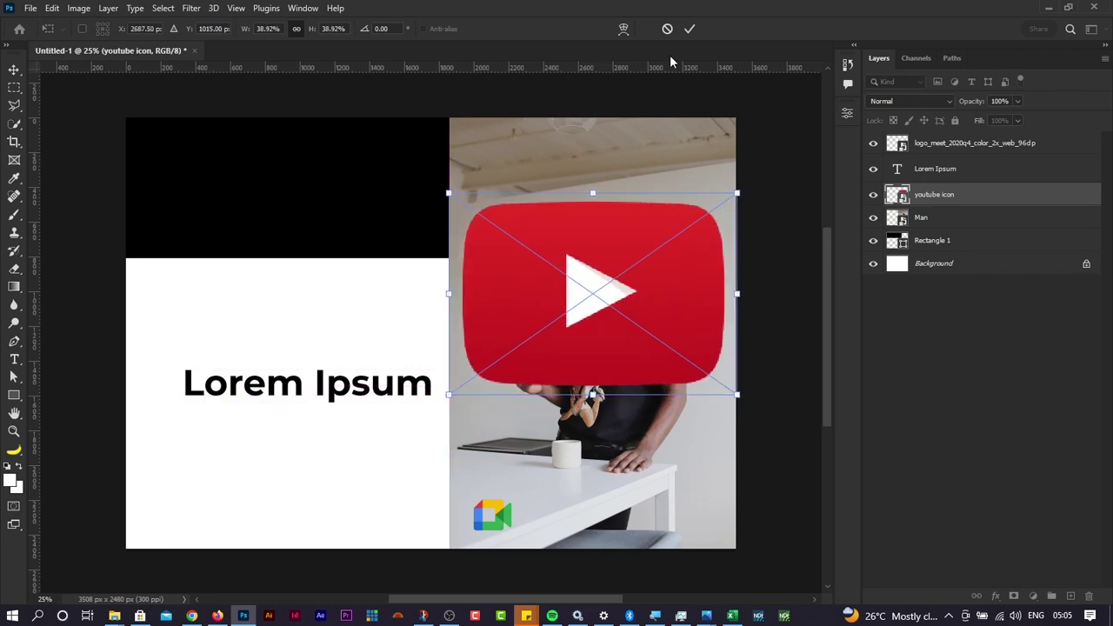
click(689, 29)
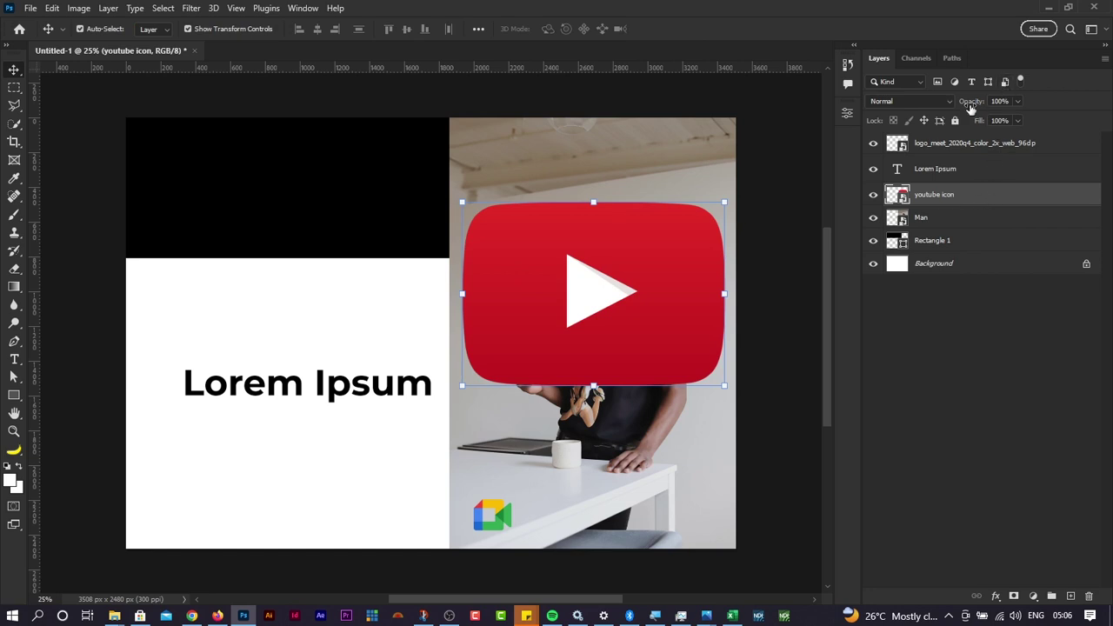
Step: Lower the YouTube icon layer's opacity to 54% and enlarge it to about 46.59%, covering the photo's full width
click(1019, 101)
drag(1016, 120, 988, 121)
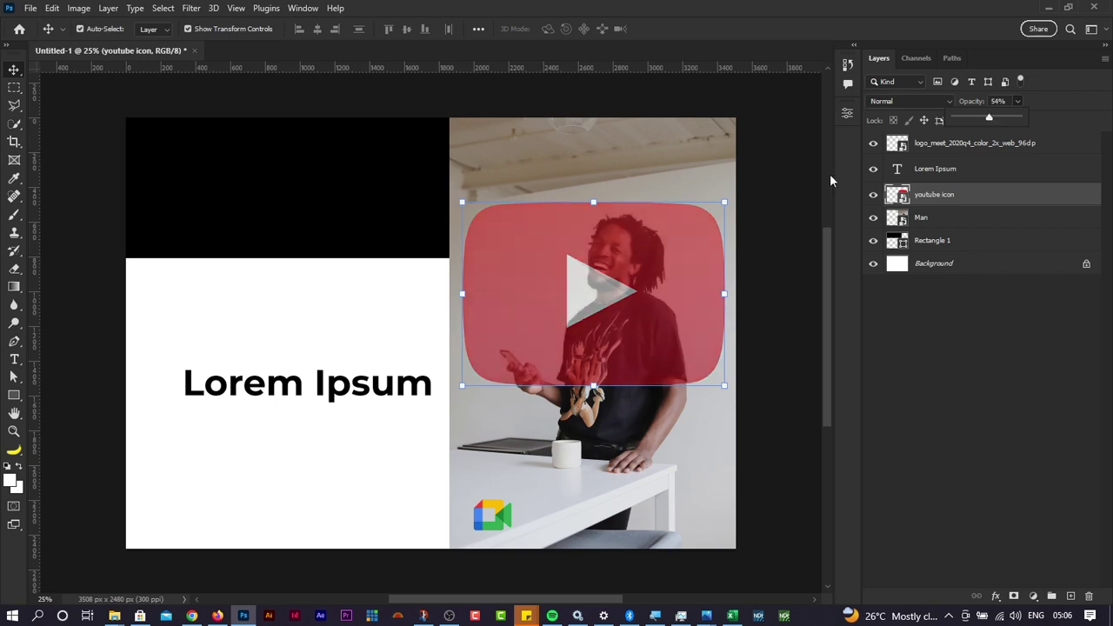
drag(722, 385, 760, 400)
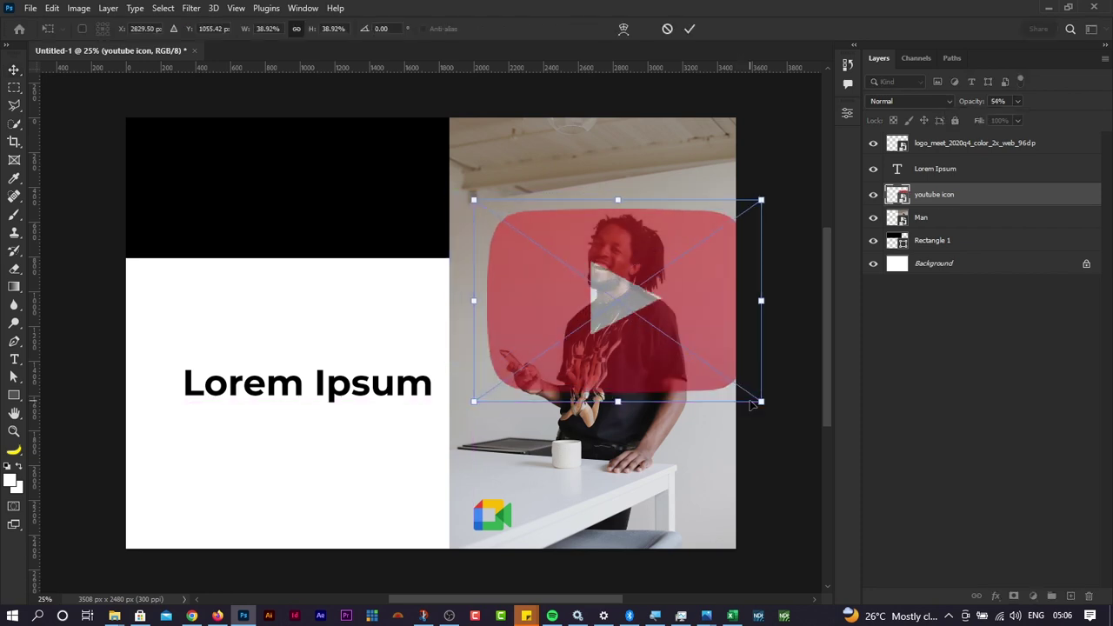
drag(470, 403, 433, 430)
mouse_move(678, 377)
mouse_down()
mouse_move(681, 352)
mouse_move(675, 370)
mouse_up()
drag(594, 191, 594, 177)
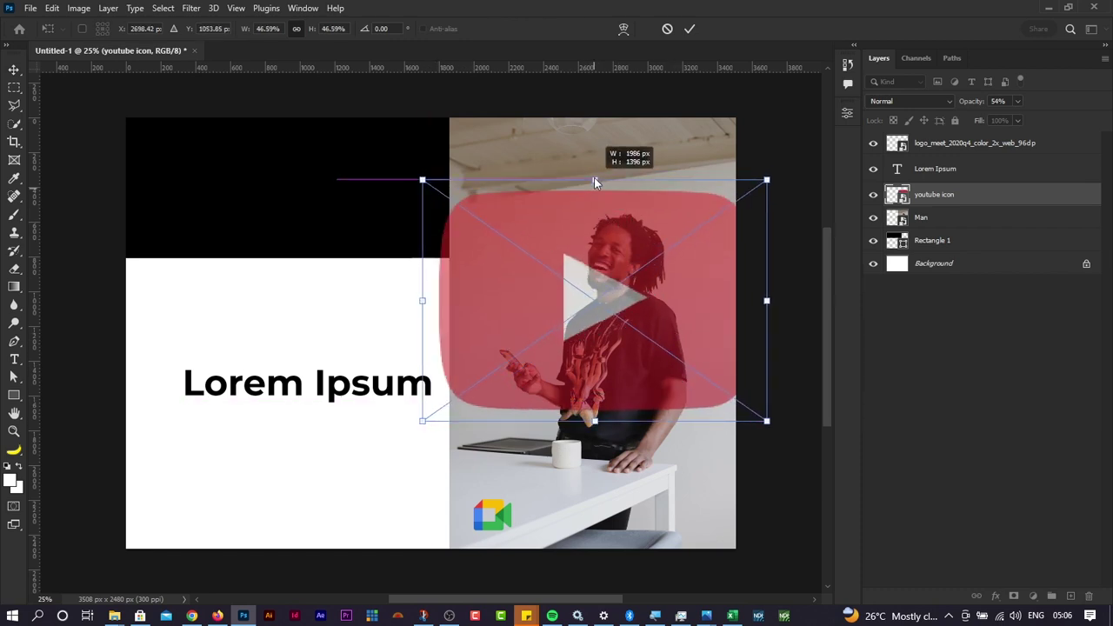
drag(604, 290, 615, 290)
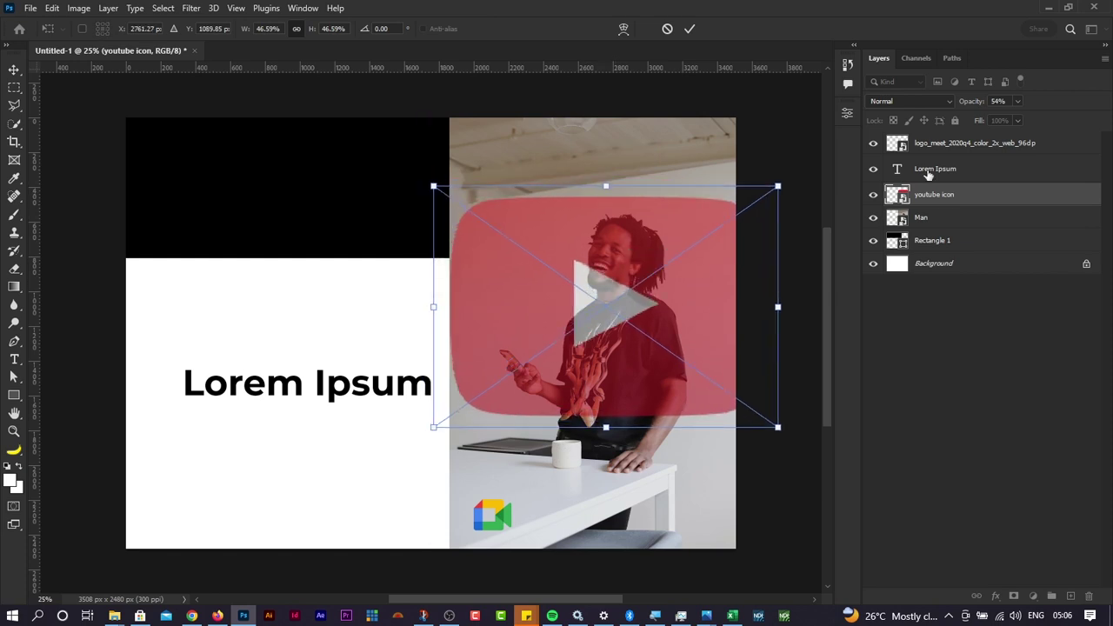
click(689, 29)
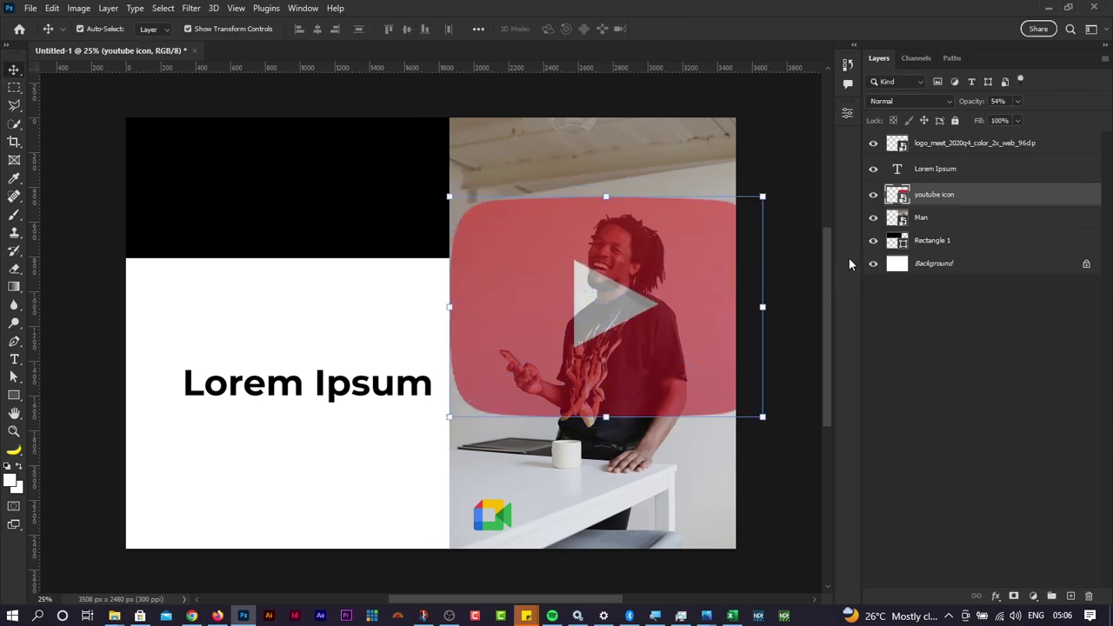
Step: Set the YouTube icon layer's opacity to 46% and deselect all layers
drag(1018, 117, 1013, 119)
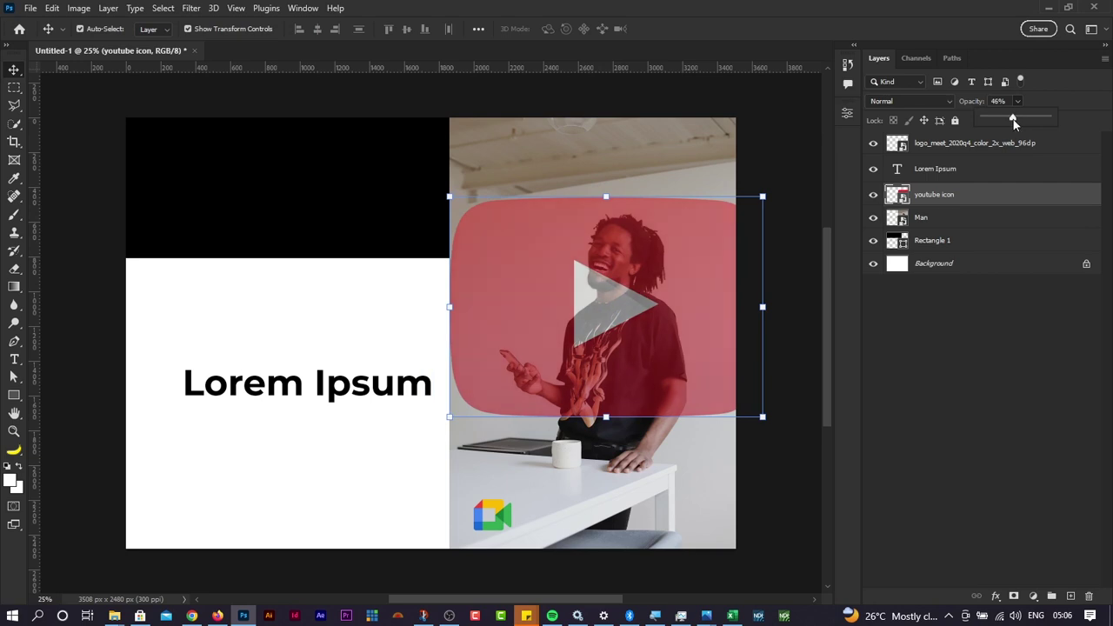
click(919, 430)
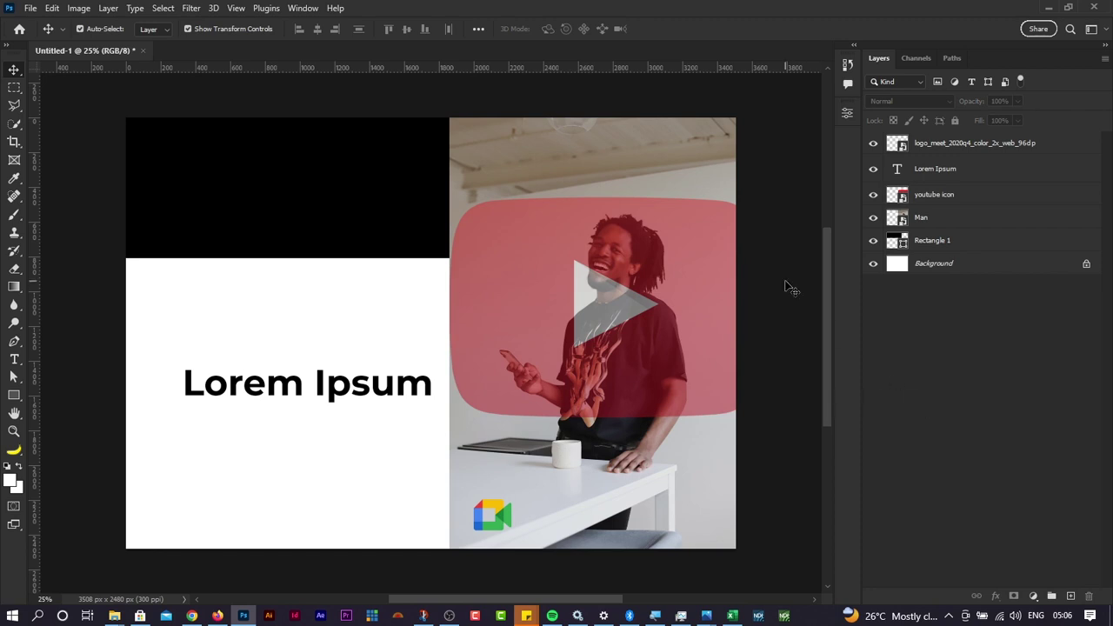
Step: Delete the logo_meet_2020q4_color_2x_web_96dp layer
click(998, 148)
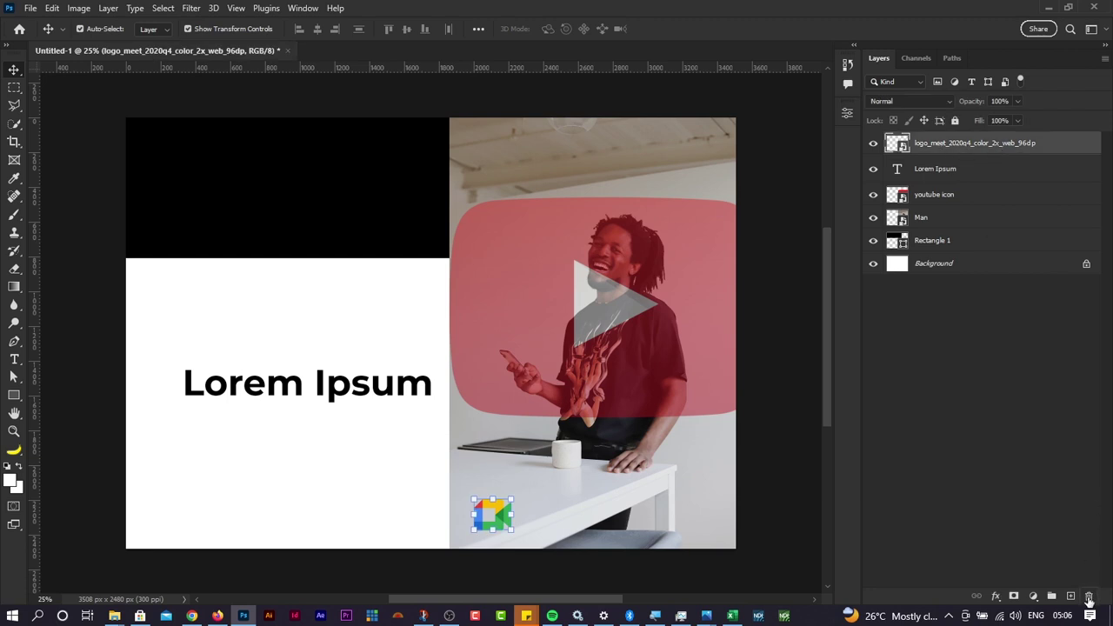
click(1088, 596)
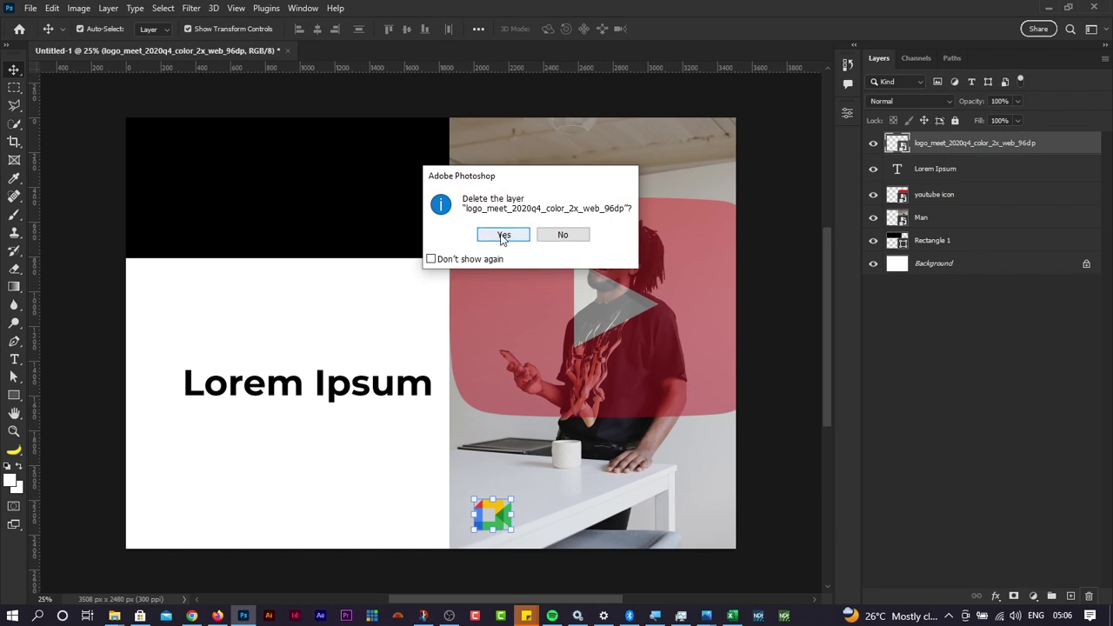
click(503, 236)
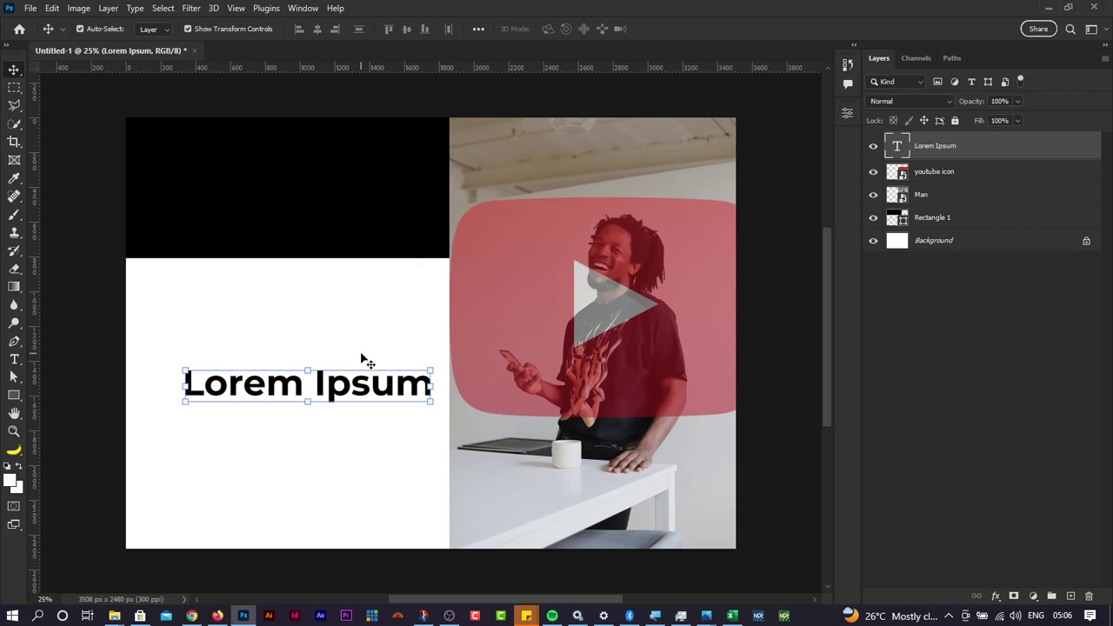
Step: Shift the black rectangle slightly down and to the left, and delete its layer
drag(374, 200, 346, 215)
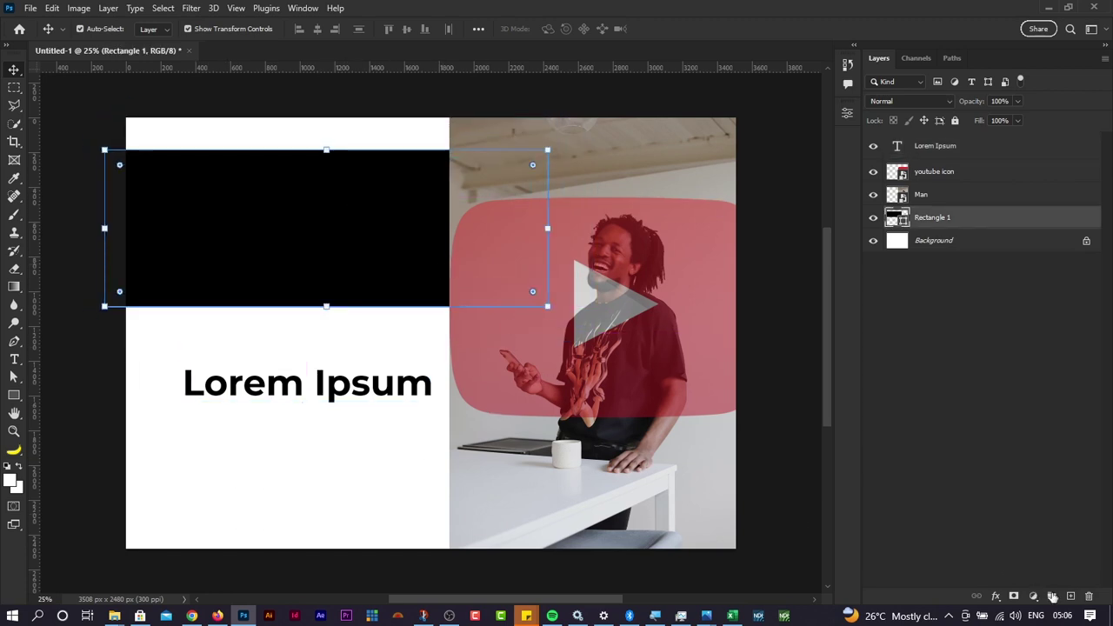
click(1088, 596)
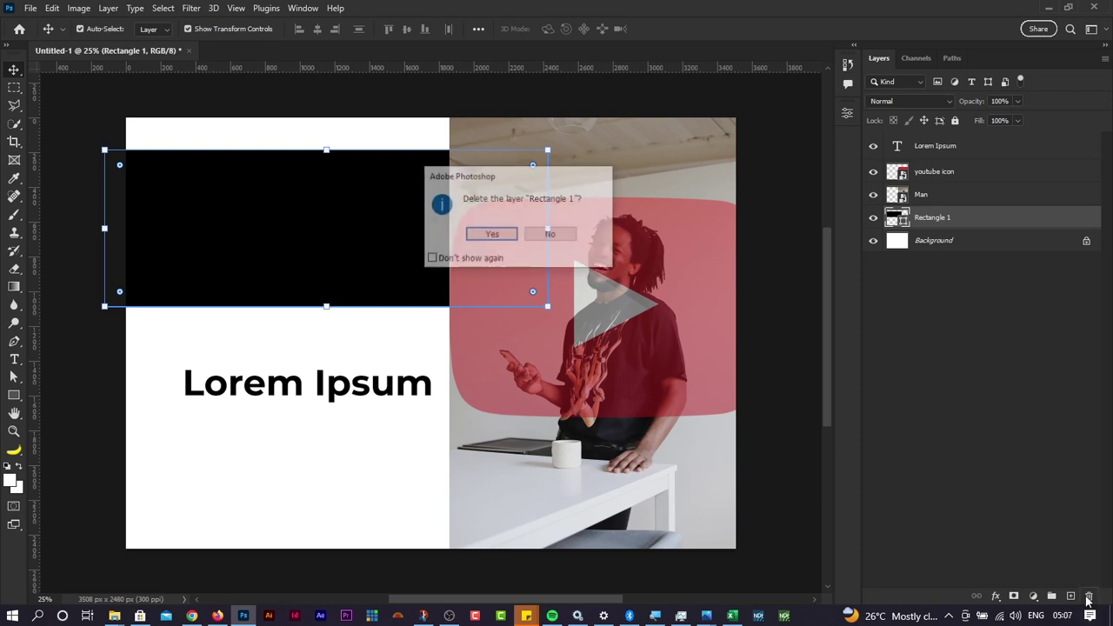
click(496, 234)
Step: Move the Lorem Ipsum text up into the upper part of the white area and delete its layer
drag(387, 393, 361, 235)
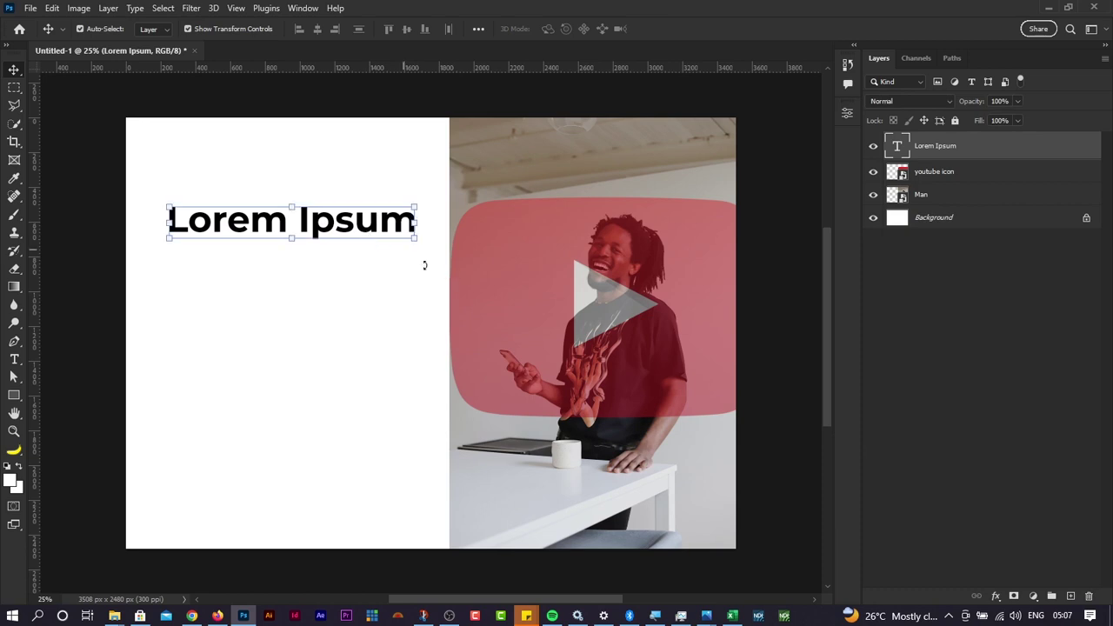
drag(983, 147, 1090, 596)
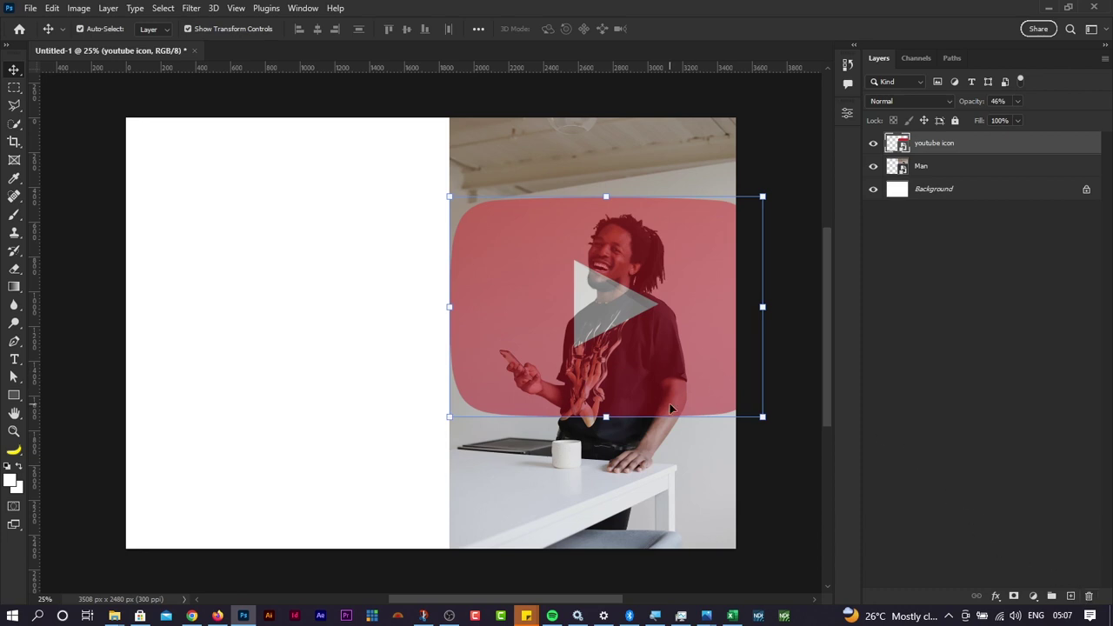
Step: Shift the man's photo left toward the middle of the page, and set the YouTube icon layer's opacity to 100%
drag(665, 477, 579, 479)
click(925, 393)
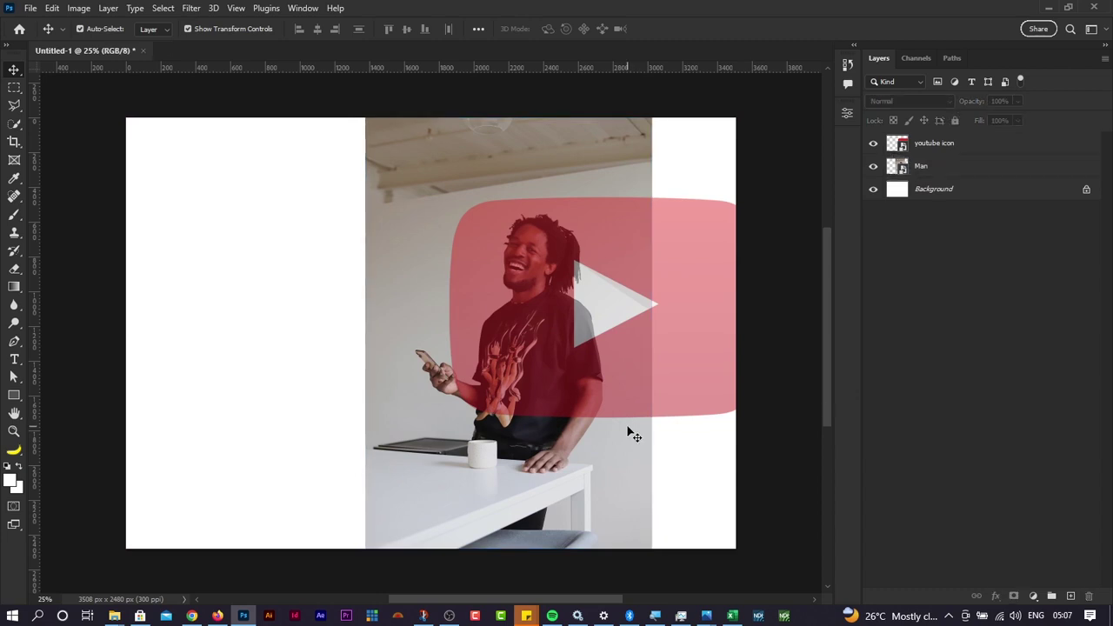
click(659, 338)
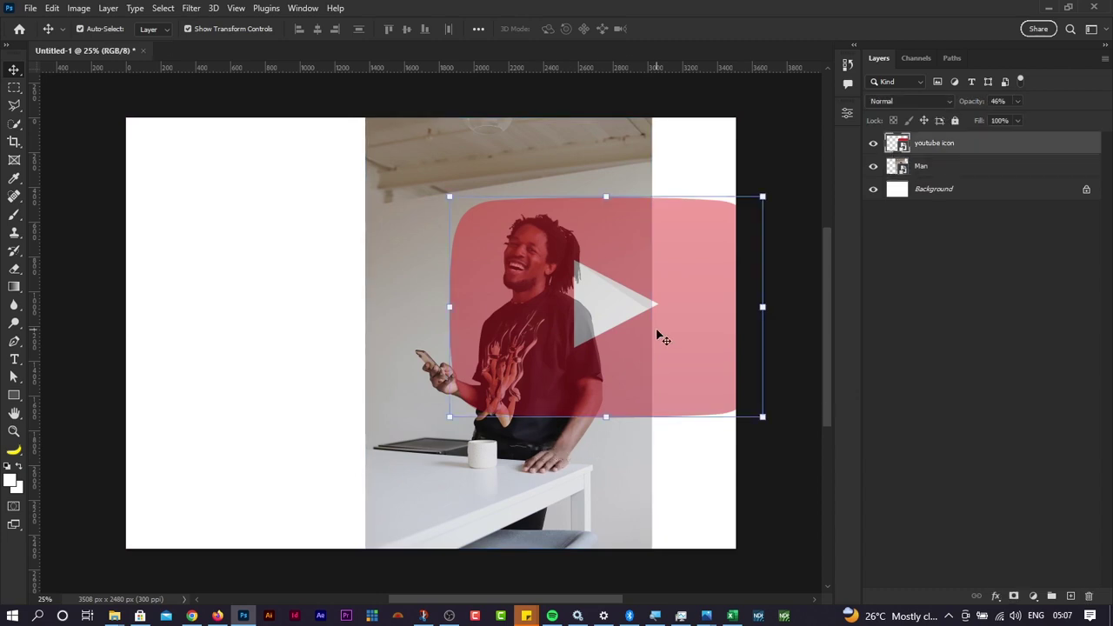
click(1017, 101)
drag(1018, 116, 1073, 126)
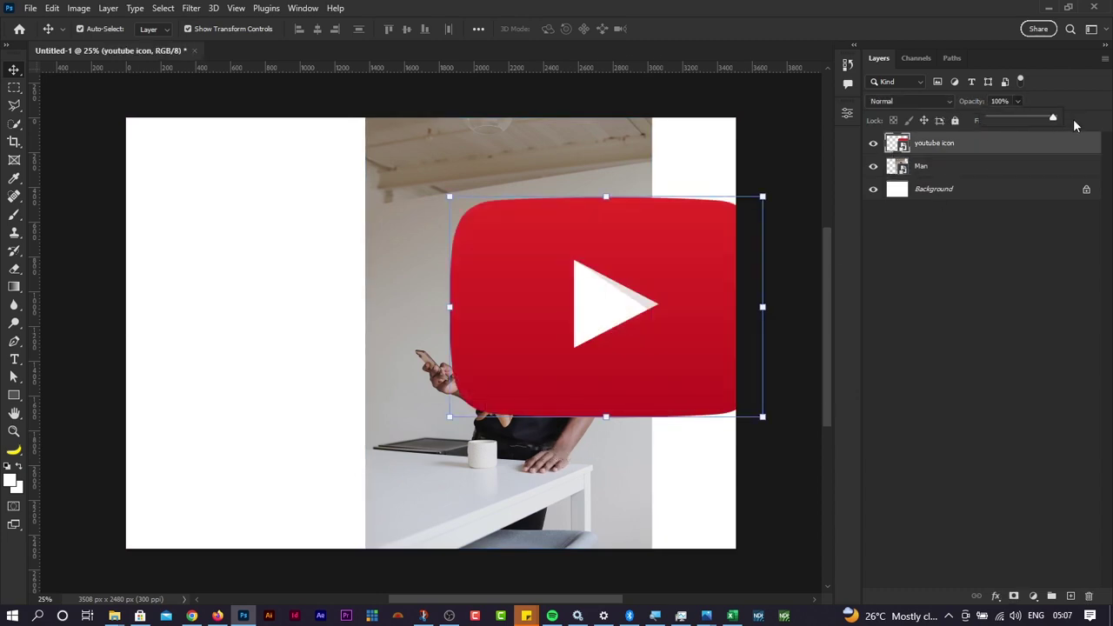
Step: Move the YouTube icon to the left half of the page and the man's photo to the right side
drag(602, 361, 293, 405)
drag(533, 381, 569, 374)
Step: Shrink the YouTube icon to about 26.86% and move it into the middle of the white area
click(336, 364)
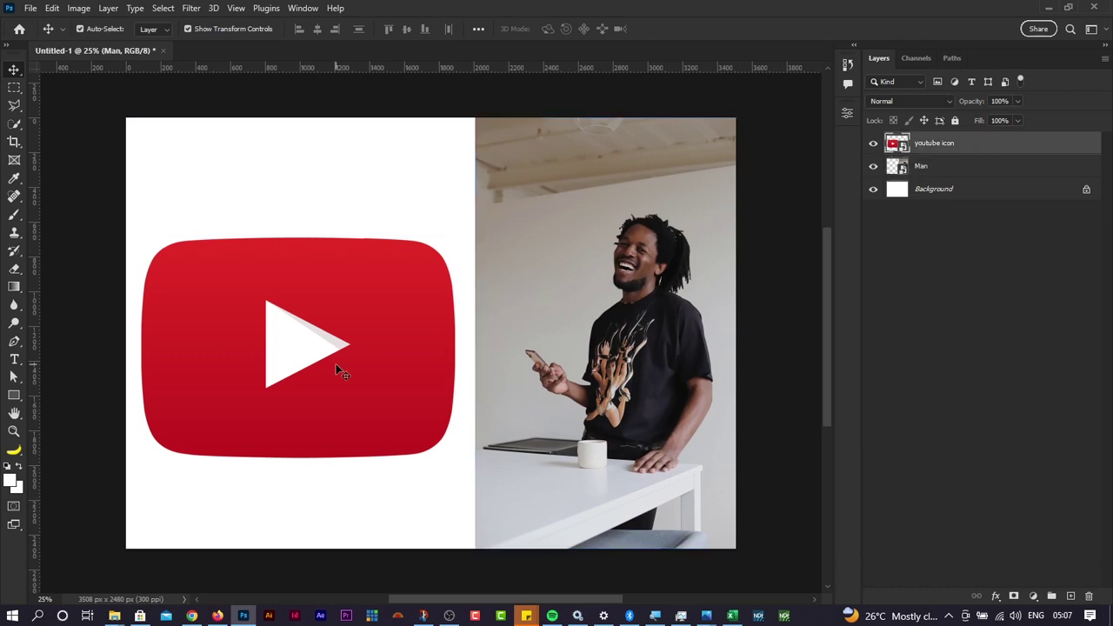
click(444, 453)
drag(441, 453, 249, 336)
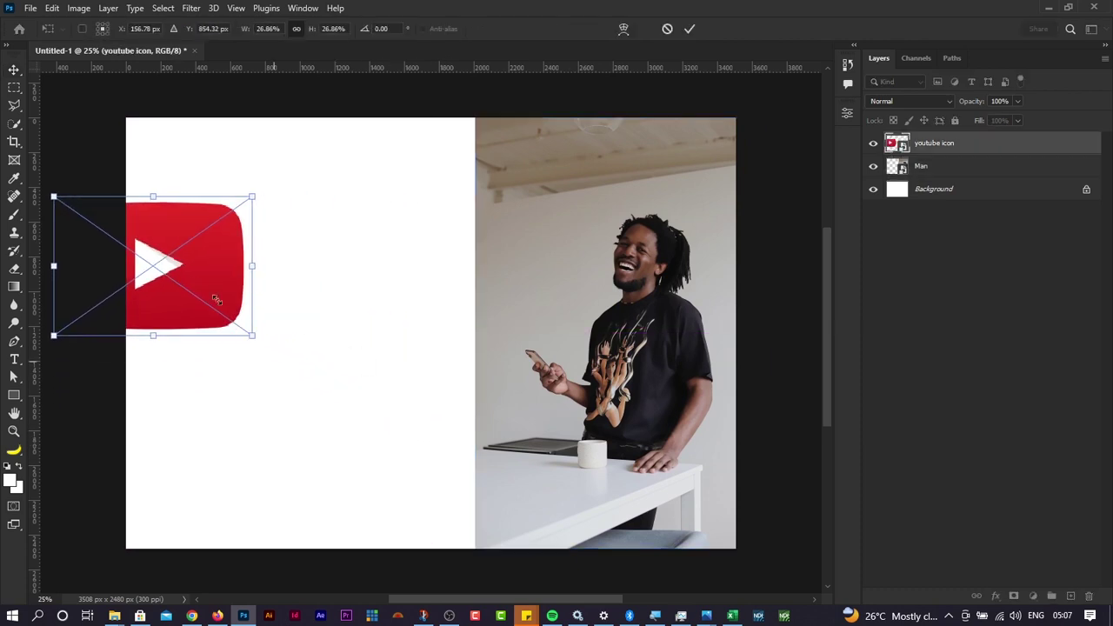
drag(205, 284, 374, 332)
click(690, 29)
Step: Scale the YouTube icon to about 36.53%, place it centrally in the white area beside the photo, and deselect all layers
key(ctrl+t)
drag(400, 388, 513, 475)
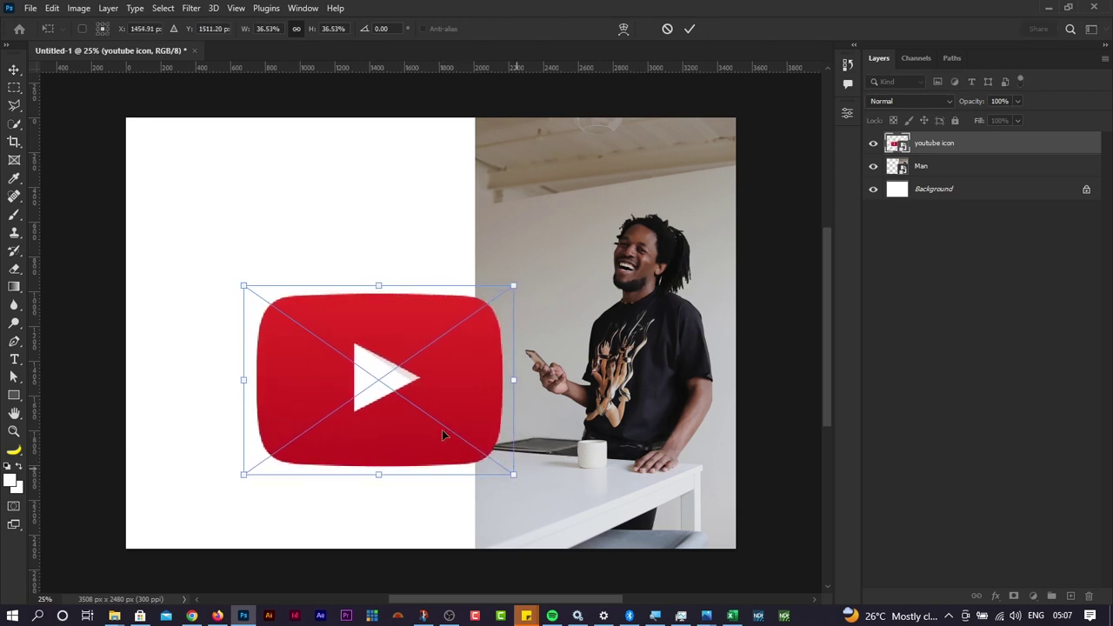
drag(442, 435, 362, 383)
key(Return)
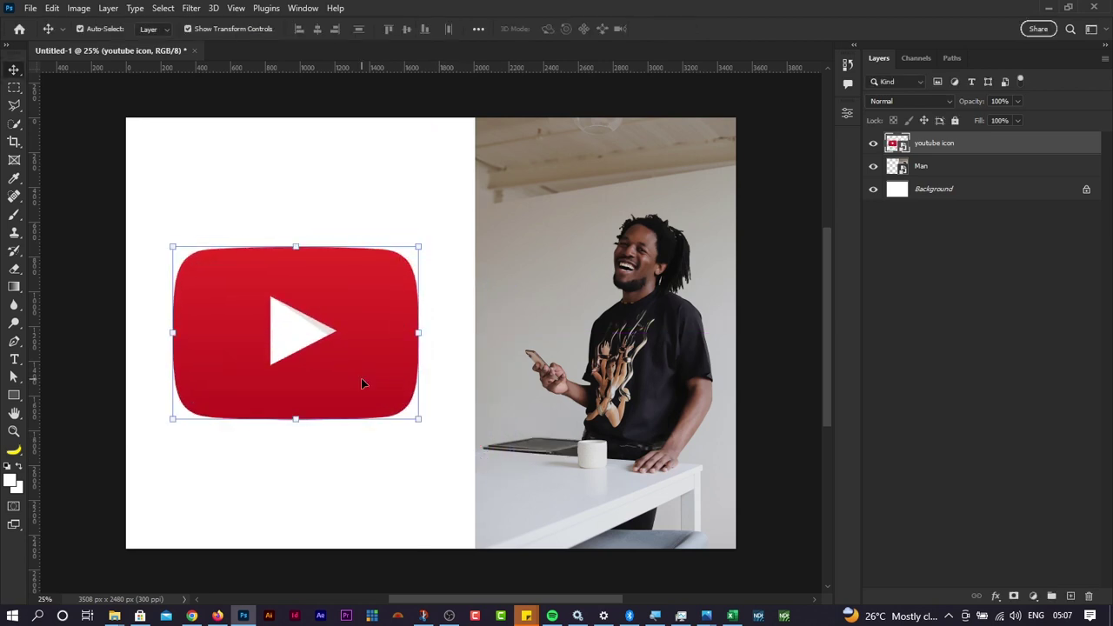
click(442, 206)
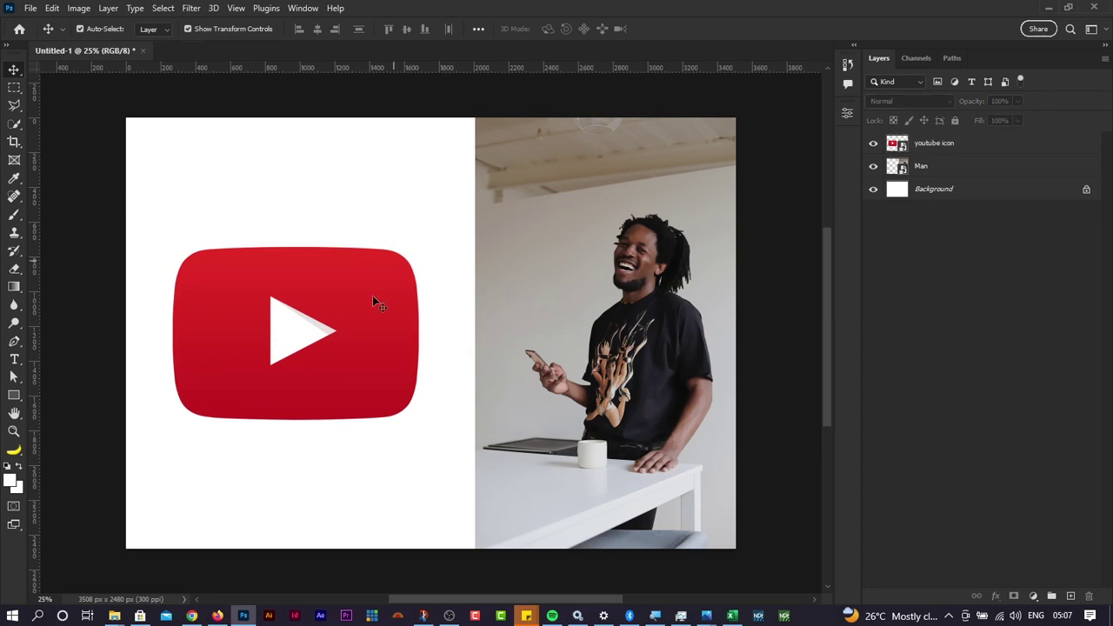
Step: Move the YouTube icon slightly to the right within the white area, and view its layer's blending options without changing them
drag(372, 301, 380, 331)
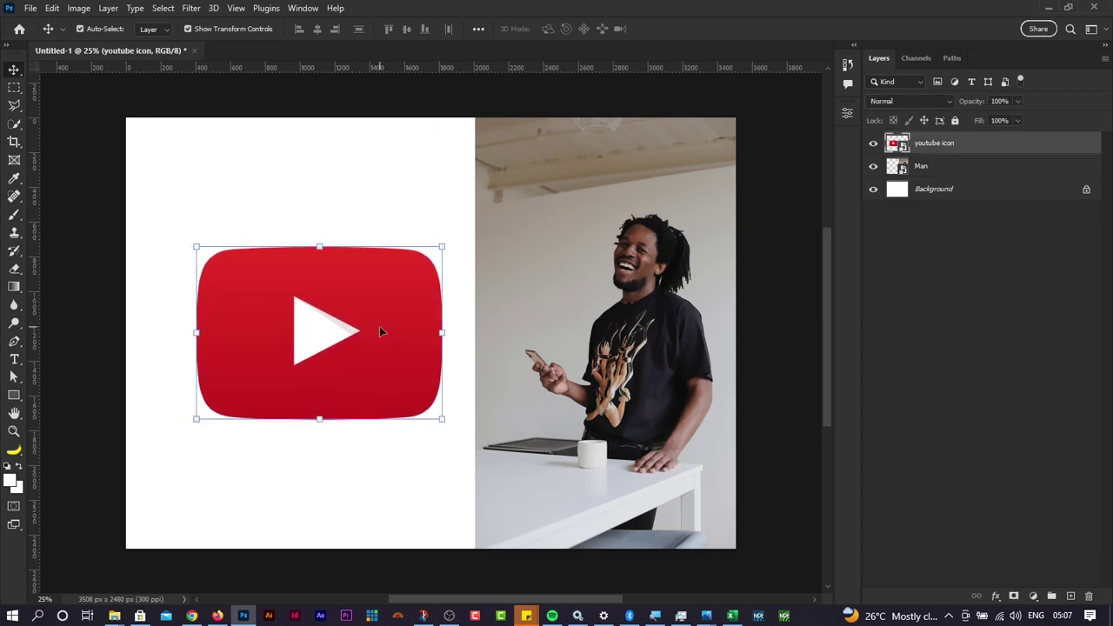
right_click(1085, 147)
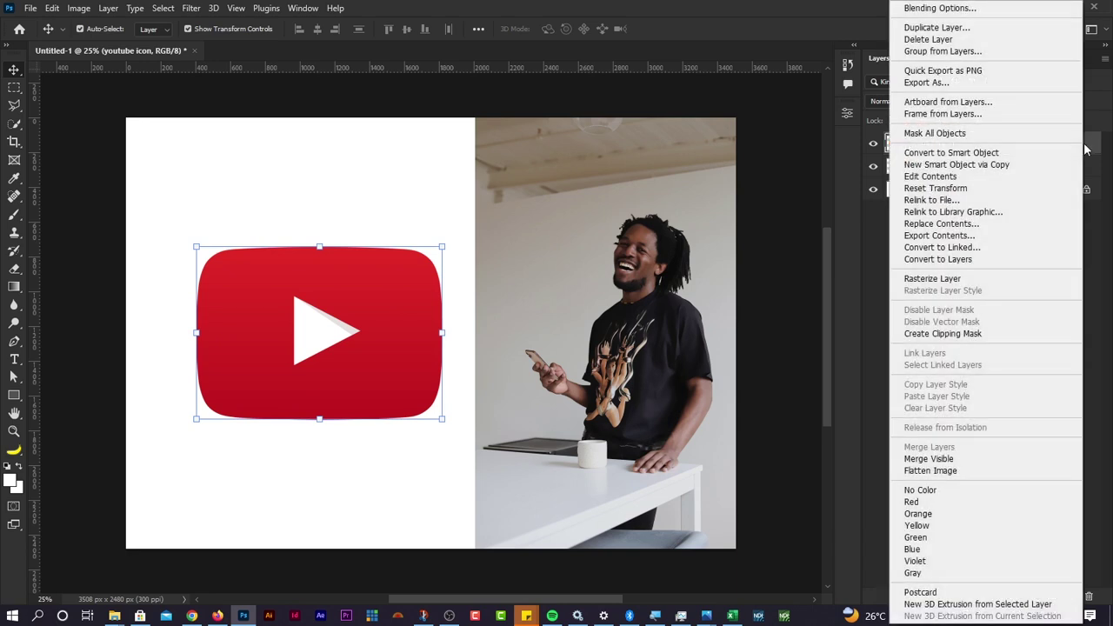
click(946, 9)
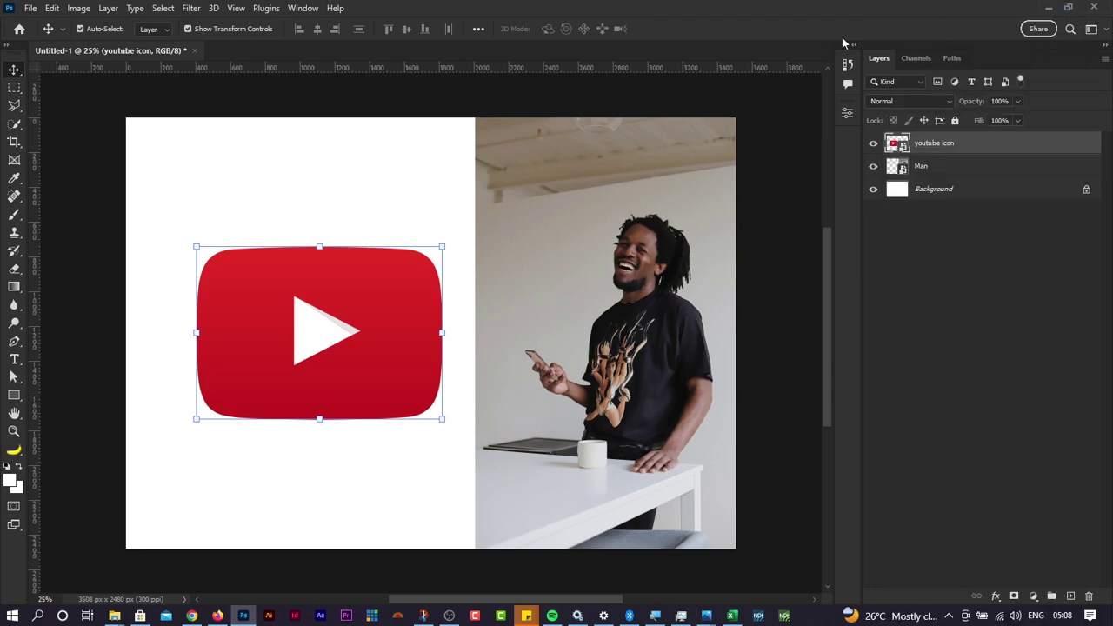
drag(775, 75, 633, 66)
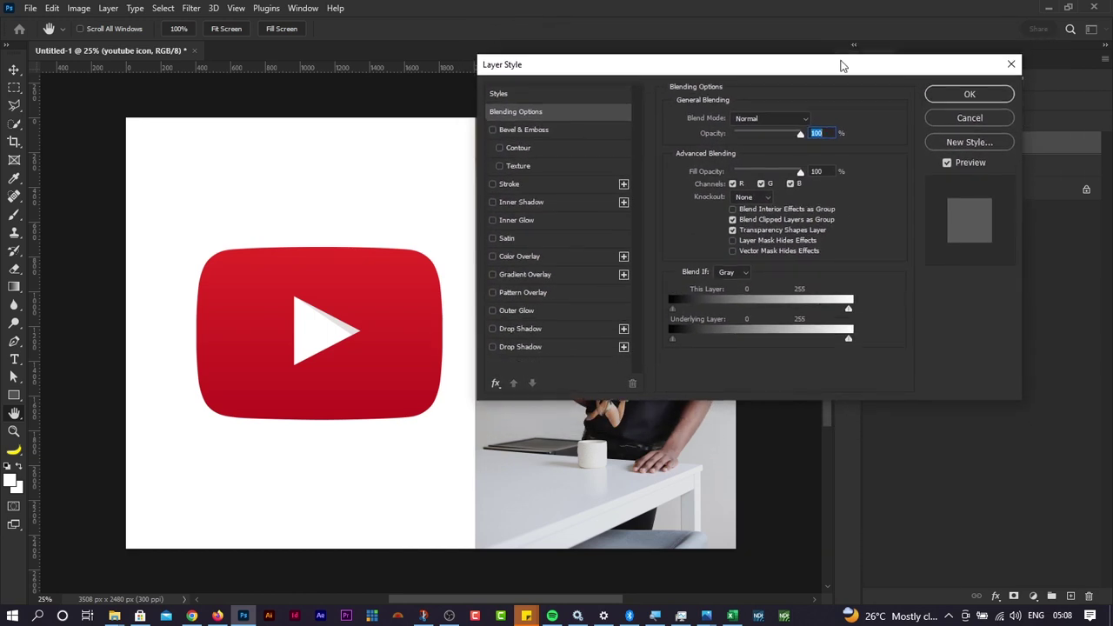
click(1011, 65)
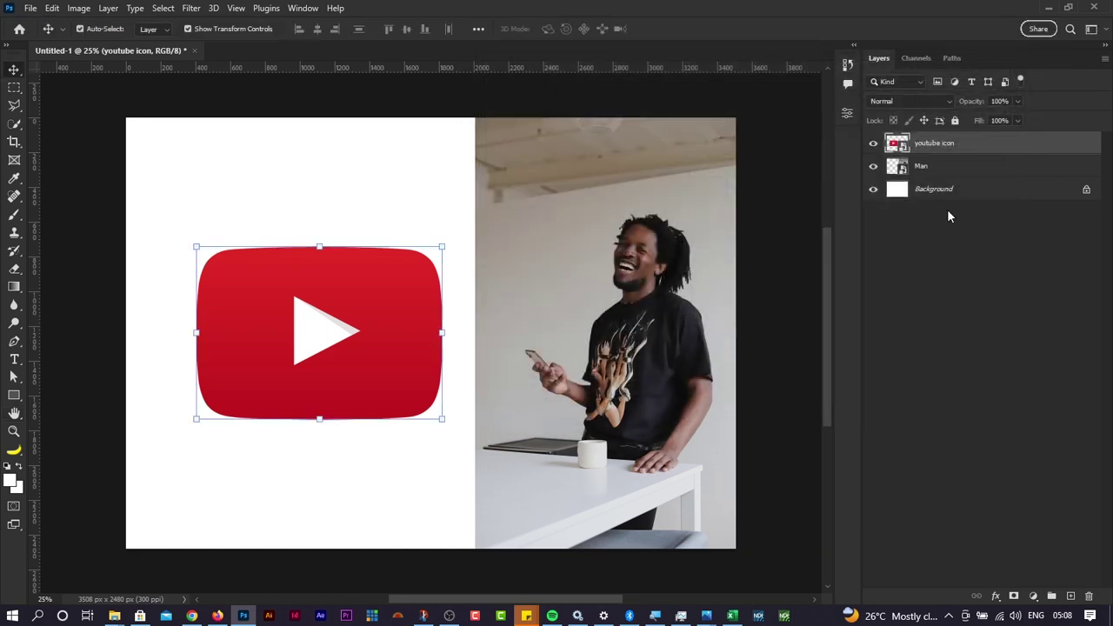
Step: Look over the YouTube icon layer's blending options again without changes, and toggle the layer's visibility off and back on
right_click(1068, 145)
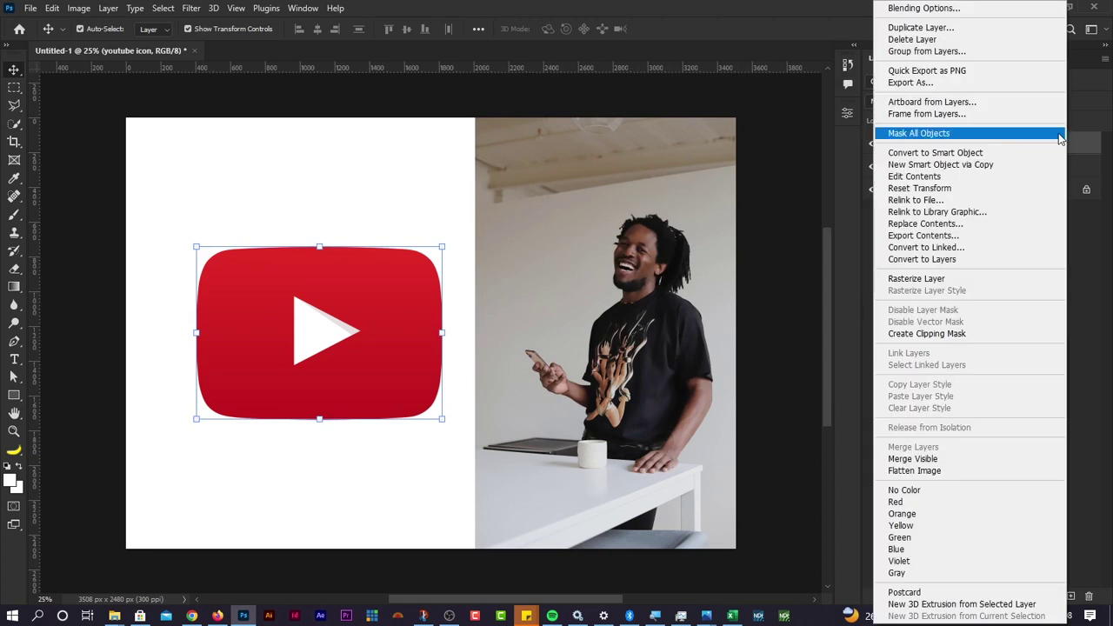
click(961, 10)
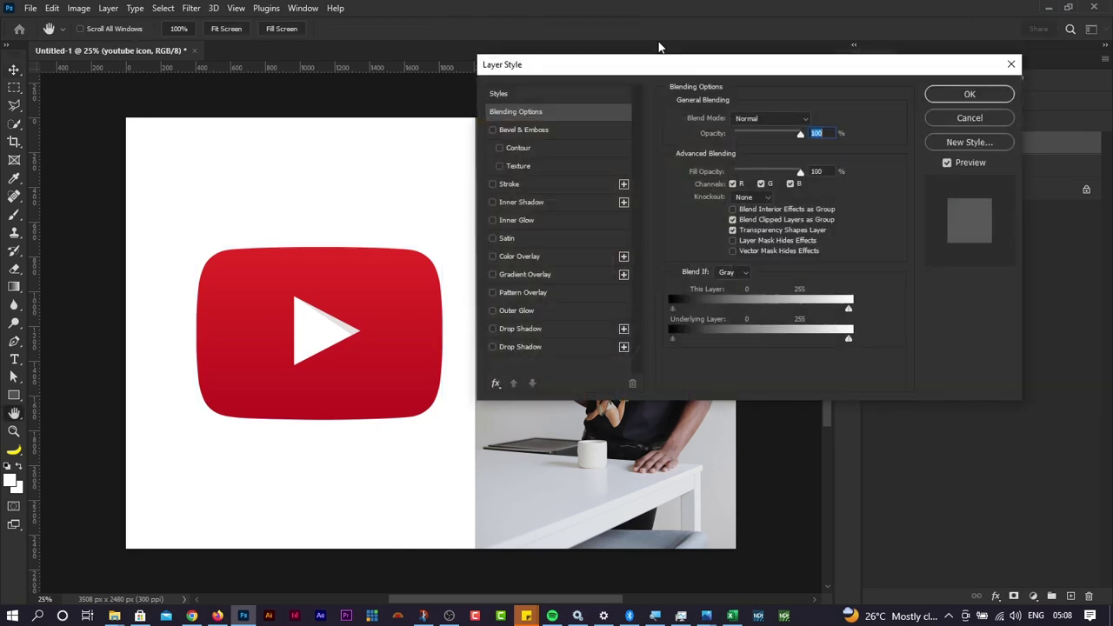
drag(628, 74, 639, 84)
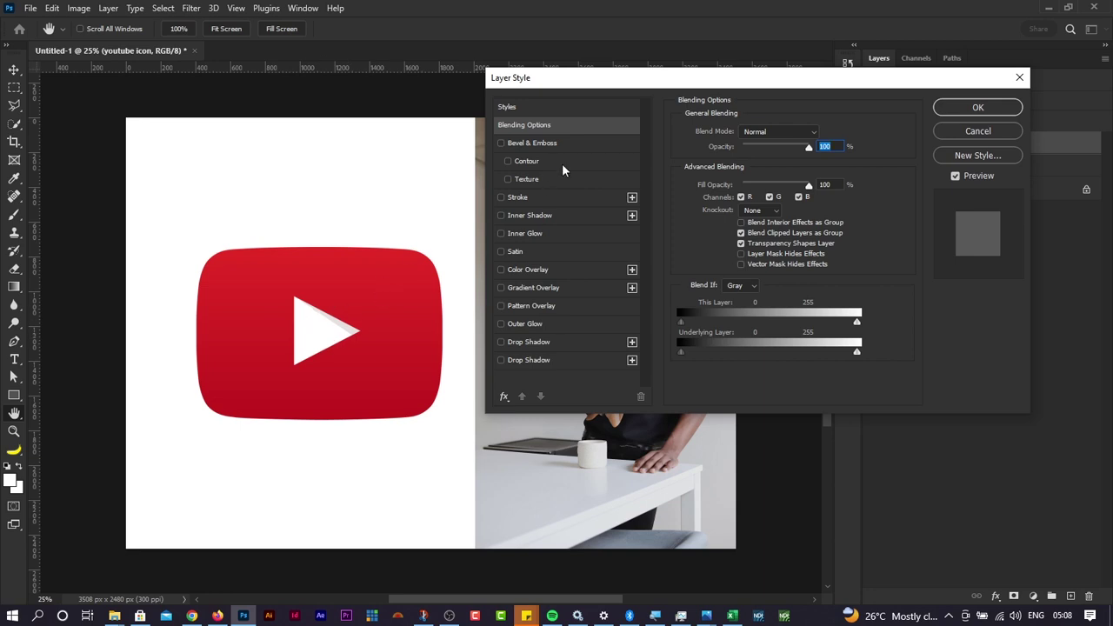
drag(617, 91, 580, 201)
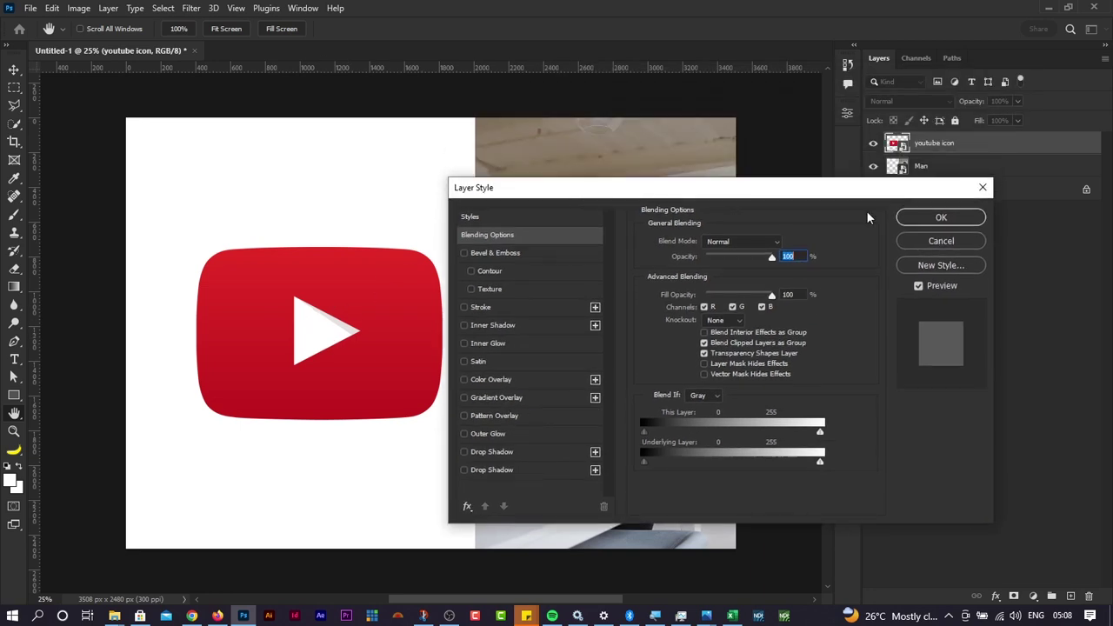
key(v)
click(982, 189)
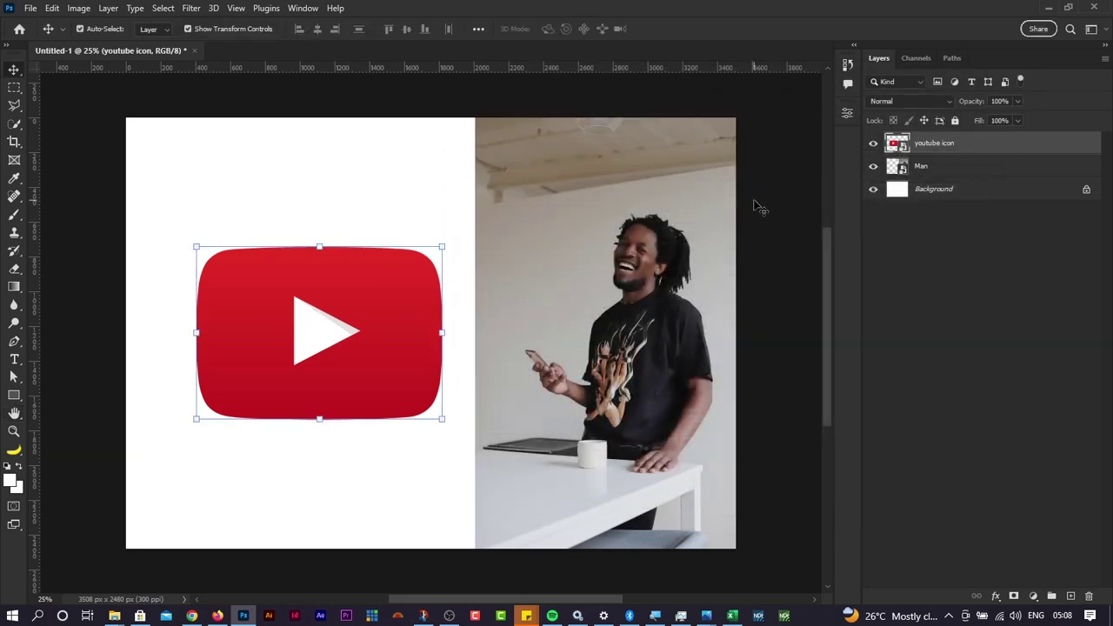
click(873, 142)
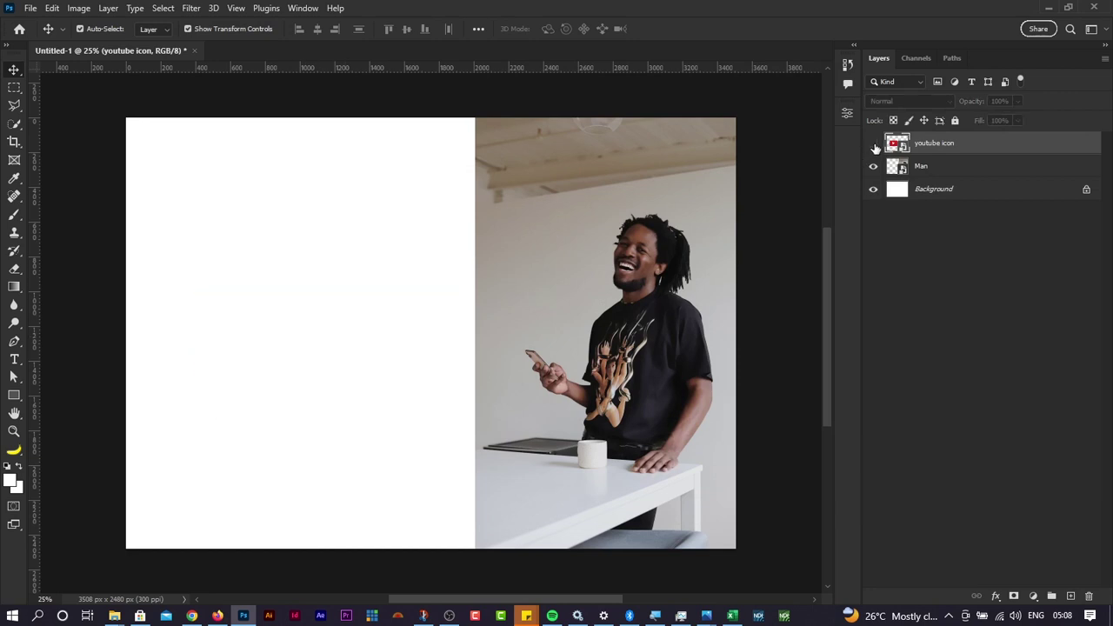
click(873, 142)
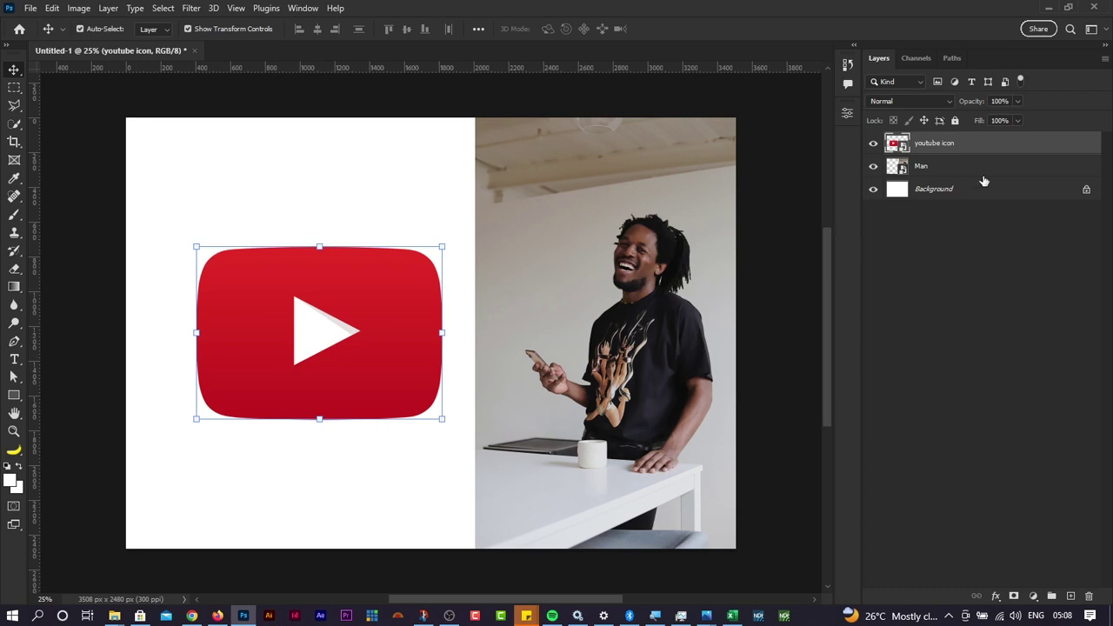
Step: Open the YouTube icon layer's blending options and look through the list of available layer effects
right_click(1025, 149)
click(924, 8)
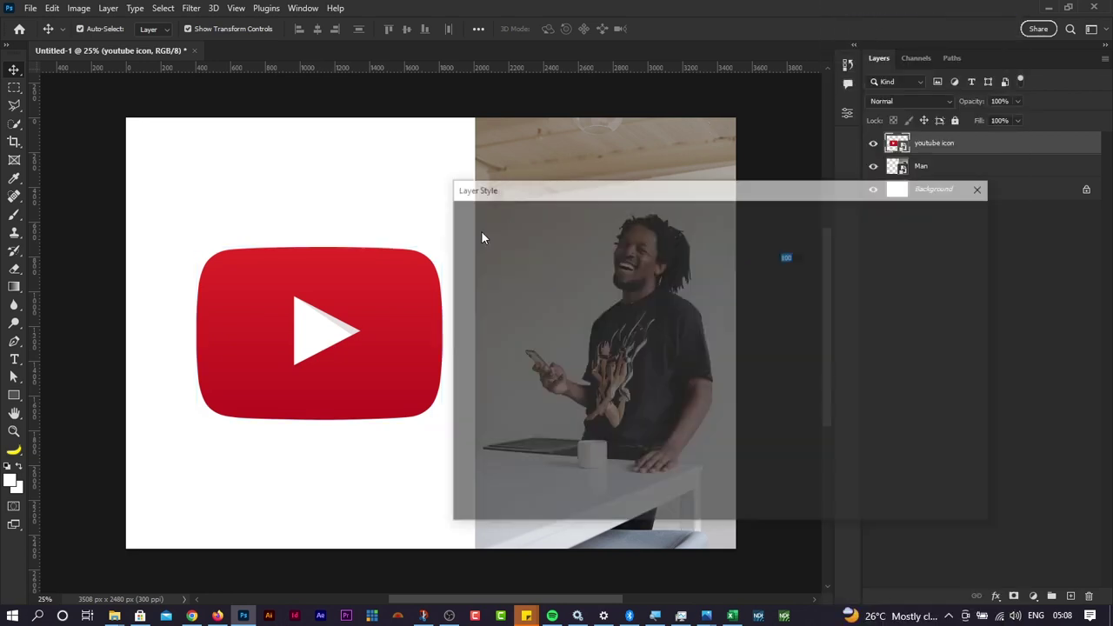
drag(516, 192, 535, 81)
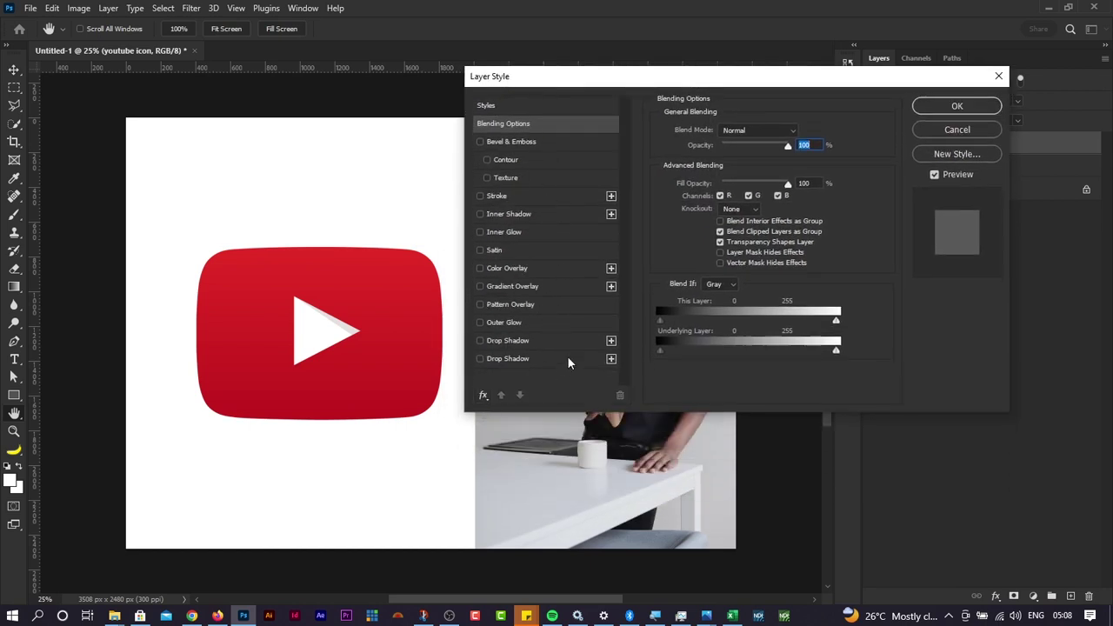
click(486, 400)
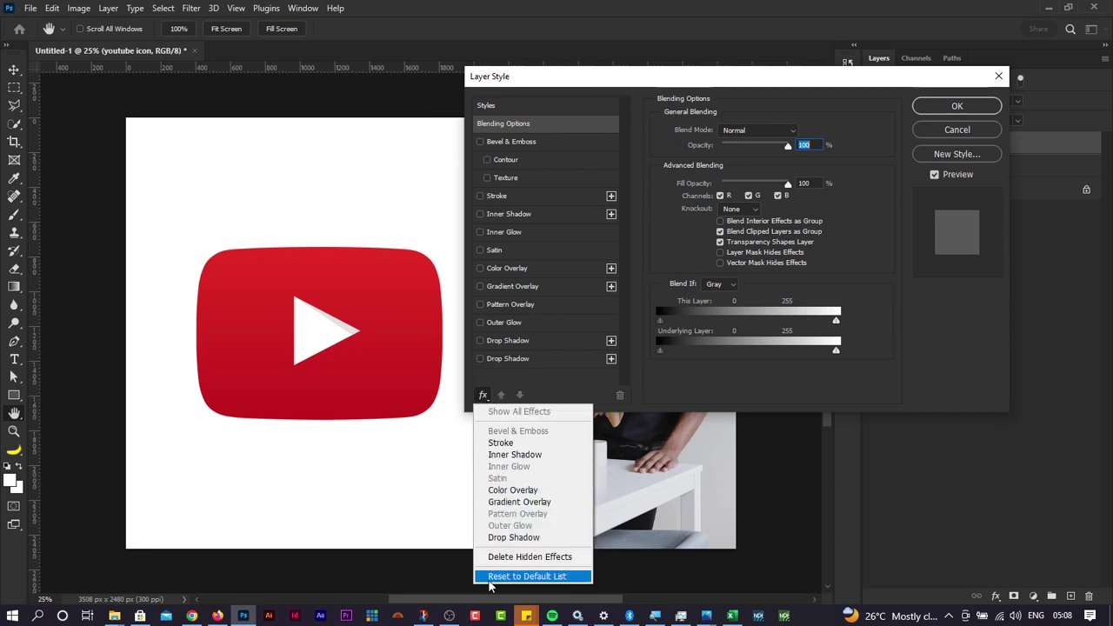
click(647, 393)
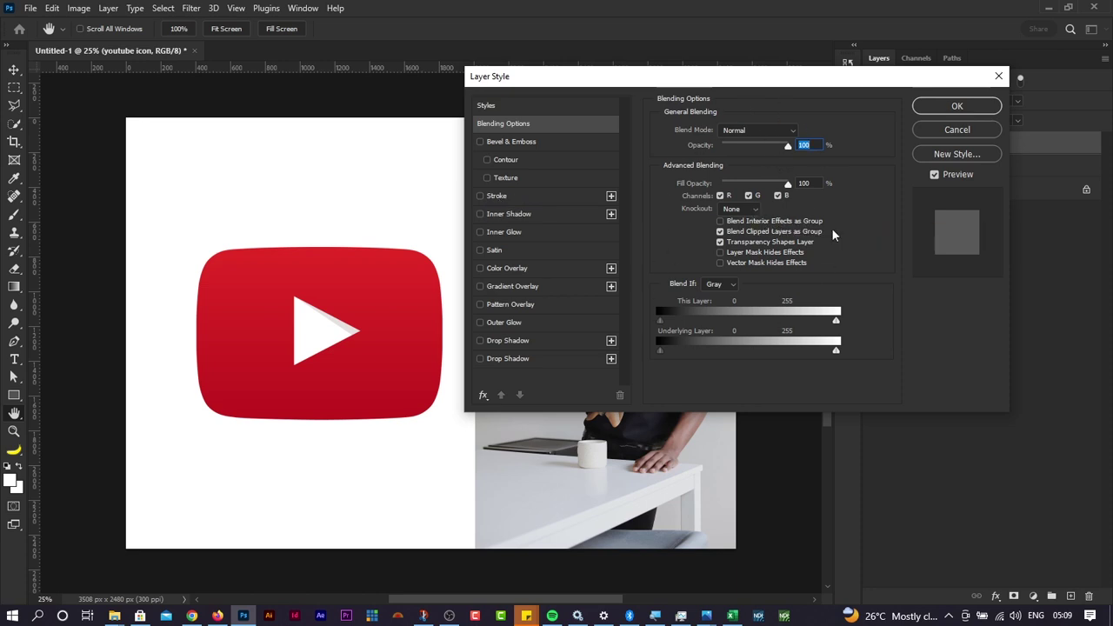
Step: Add a stroke effect to the YouTube icon layer with a size of 38 px and 100% opacity
click(498, 195)
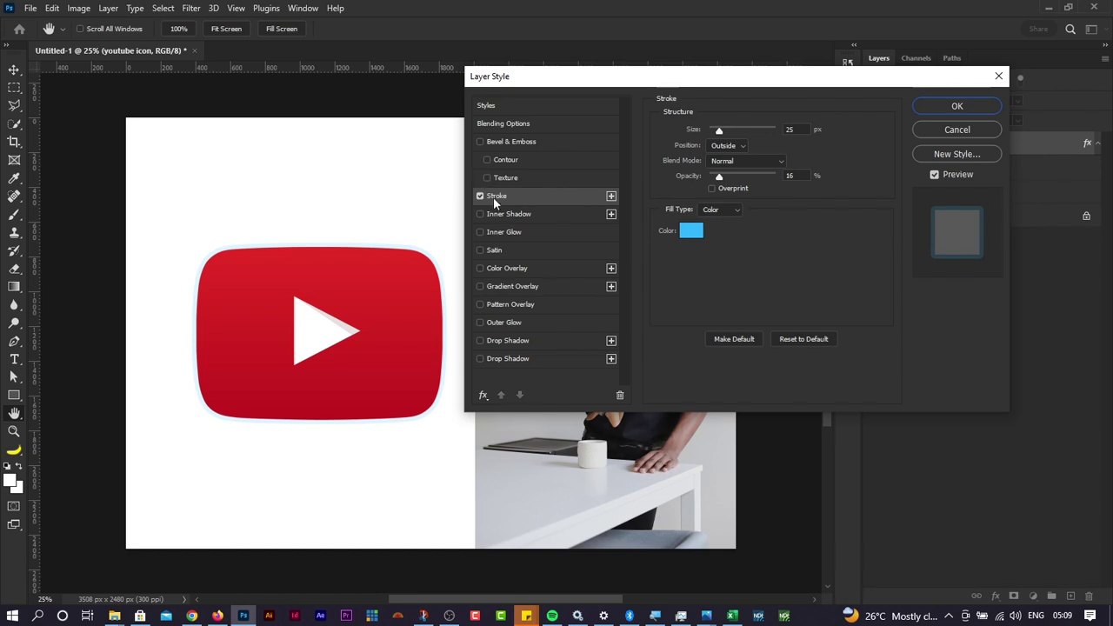
drag(692, 90, 709, 79)
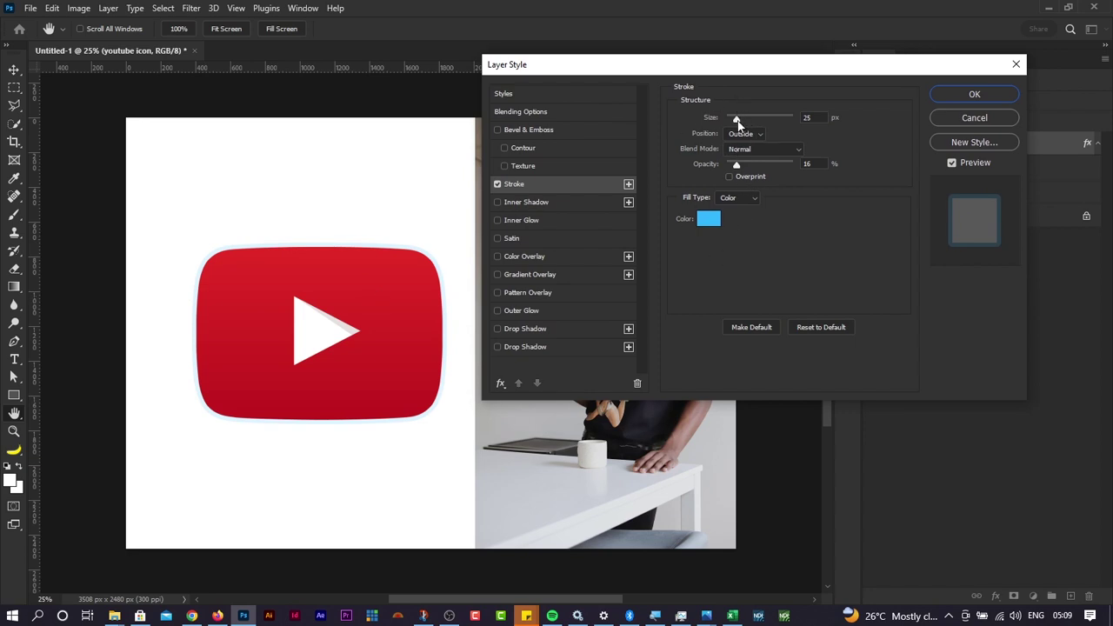
drag(736, 119, 740, 122)
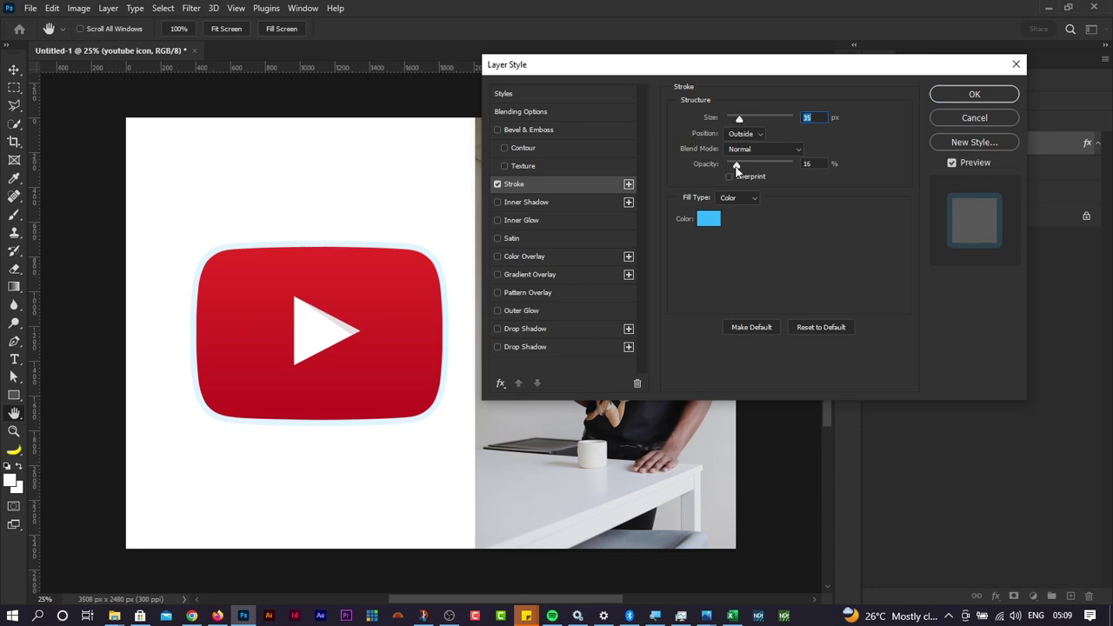
drag(736, 167, 810, 165)
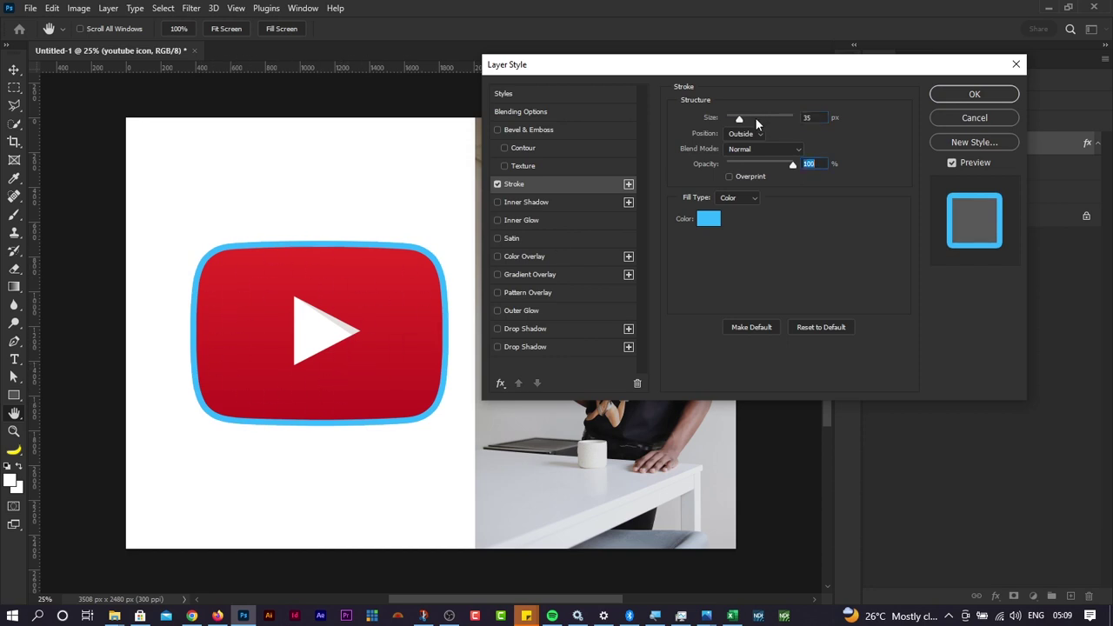
mouse_move(740, 118)
mouse_down()
mouse_move(758, 117)
mouse_move(740, 119)
mouse_up()
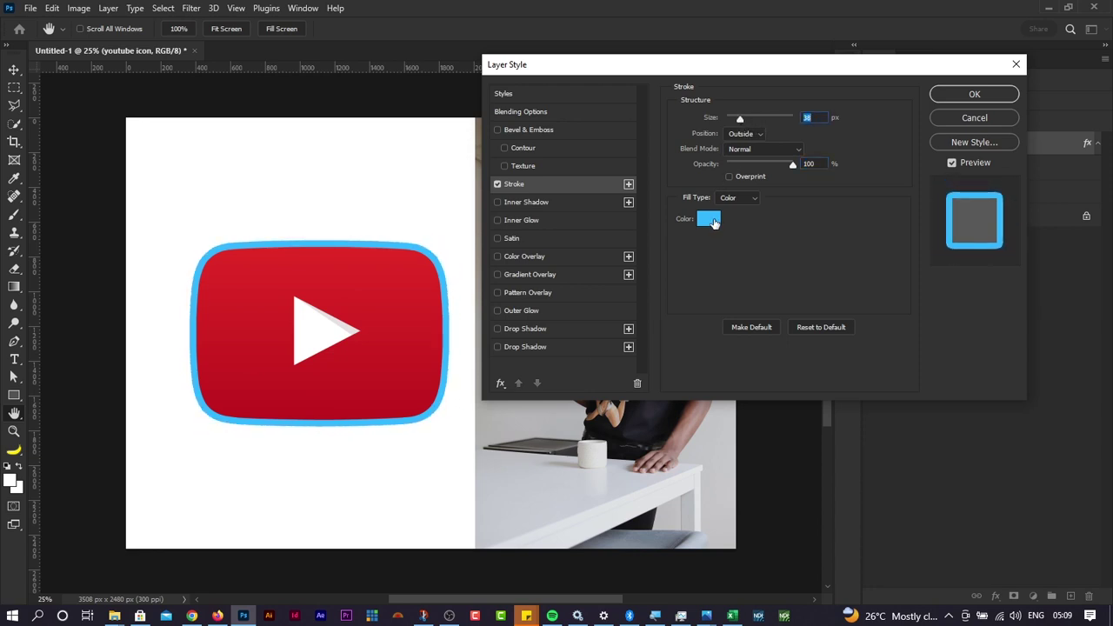
Step: Change the YouTube icon's stroke color to bright green
click(713, 221)
mouse_move(840, 263)
mouse_down()
mouse_move(840, 252)
mouse_move(840, 306)
mouse_up()
mouse_move(789, 222)
mouse_down()
mouse_move(812, 167)
mouse_move(828, 170)
mouse_up()
click(956, 176)
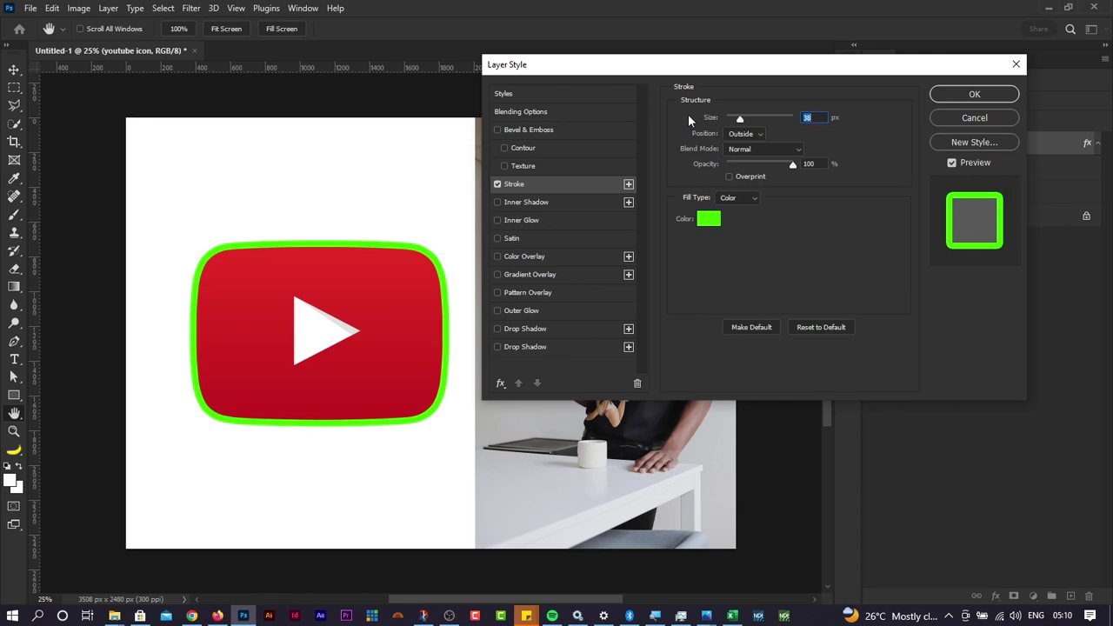
Step: Try the stroke at 27 px, 70 px and the Inside position, and settle on 40 px positioned Outside
mouse_move(740, 119)
mouse_down()
mouse_move(750, 120)
mouse_move(738, 122)
mouse_up()
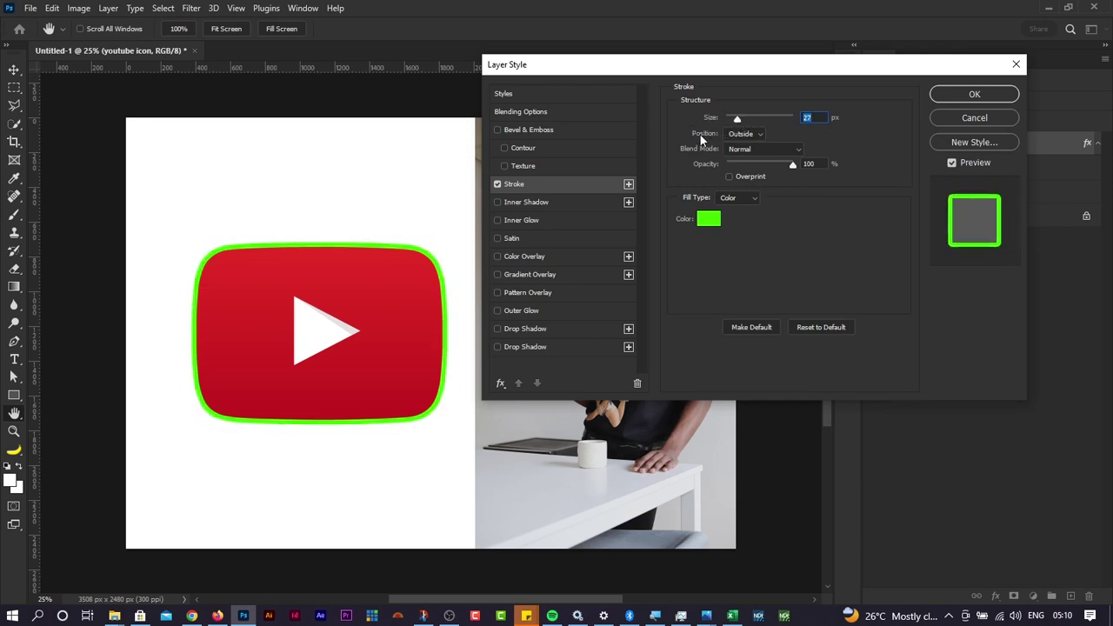
mouse_move(737, 119)
mouse_down()
mouse_move(793, 116)
mouse_move(748, 120)
mouse_up()
click(753, 136)
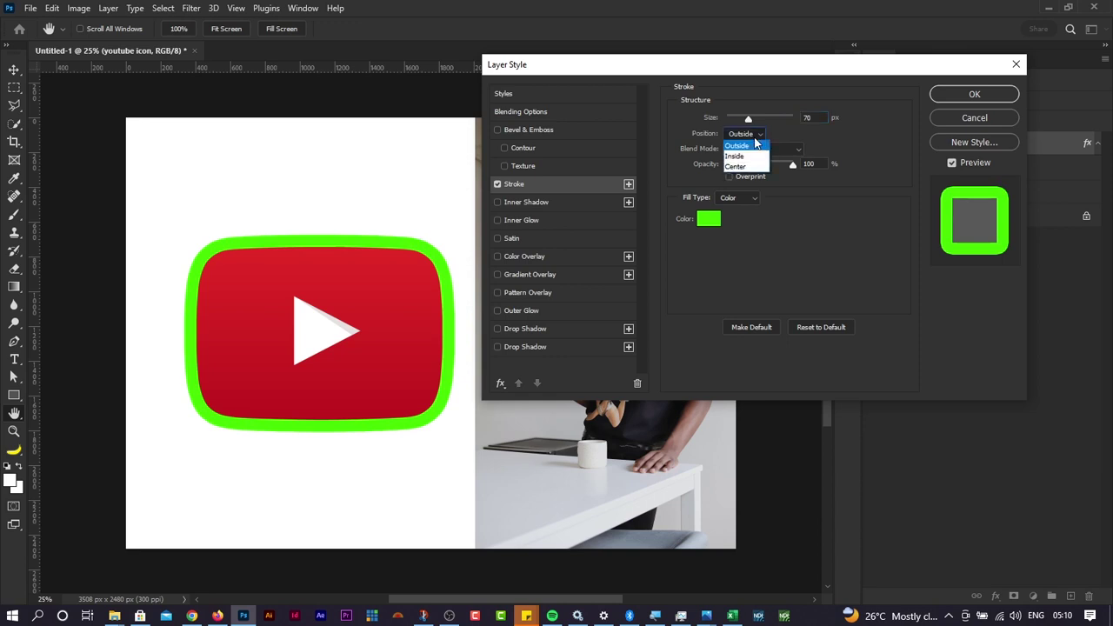
click(744, 152)
mouse_move(749, 121)
mouse_down()
mouse_move(796, 118)
mouse_move(740, 120)
mouse_up()
click(755, 133)
click(746, 145)
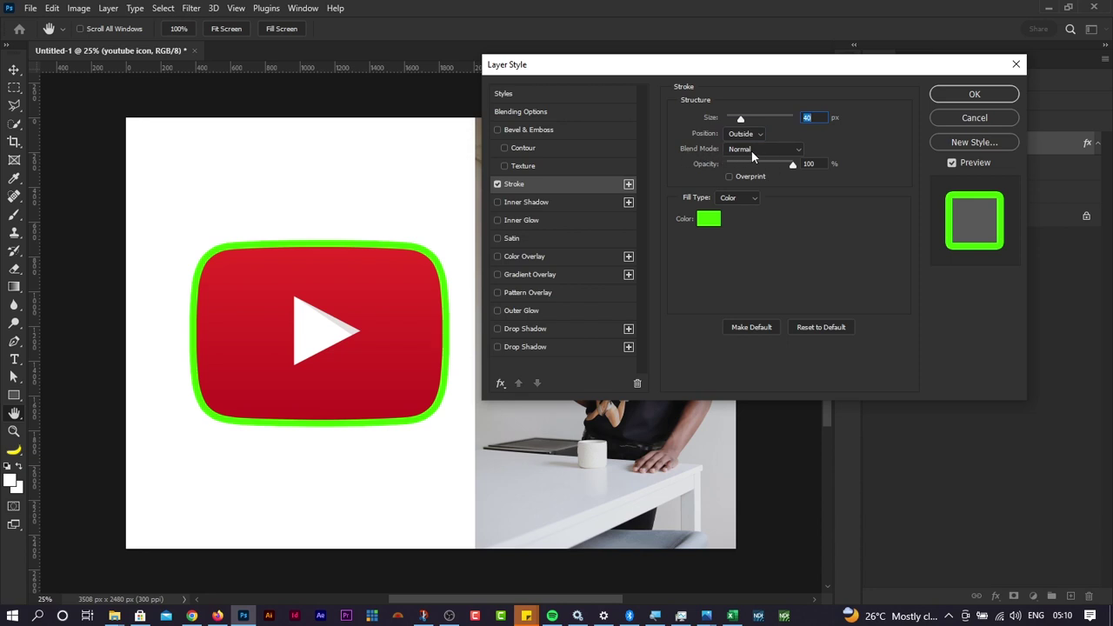
Step: Lower the stroke's opacity to 44% and switch its fill type to Gradient
mouse_move(790, 166)
mouse_down()
mouse_move(745, 169)
mouse_move(755, 167)
mouse_up()
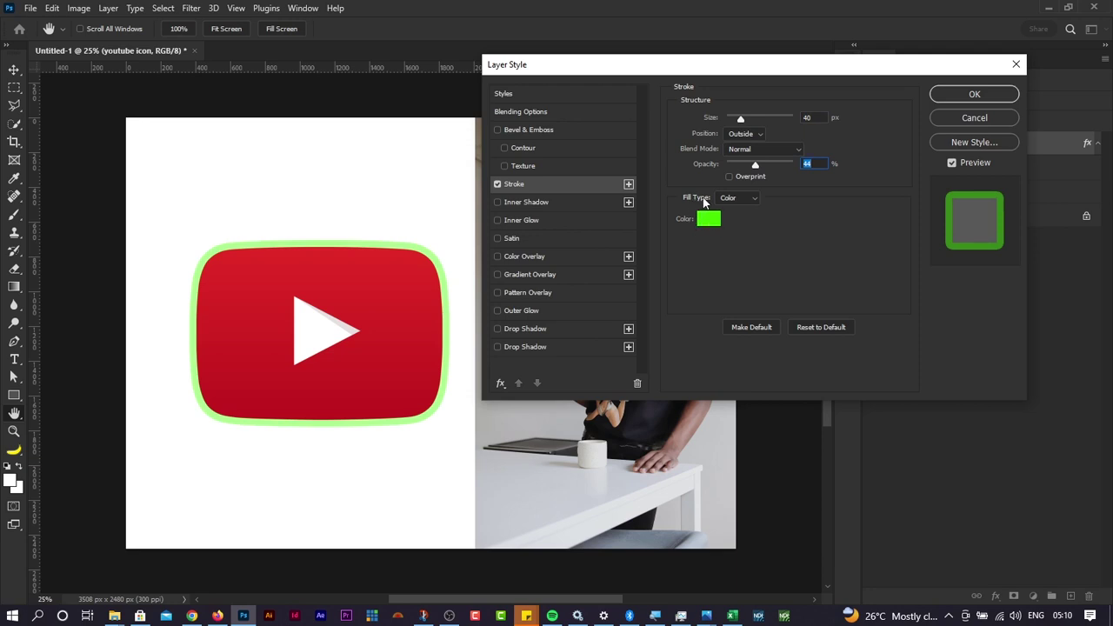
click(742, 198)
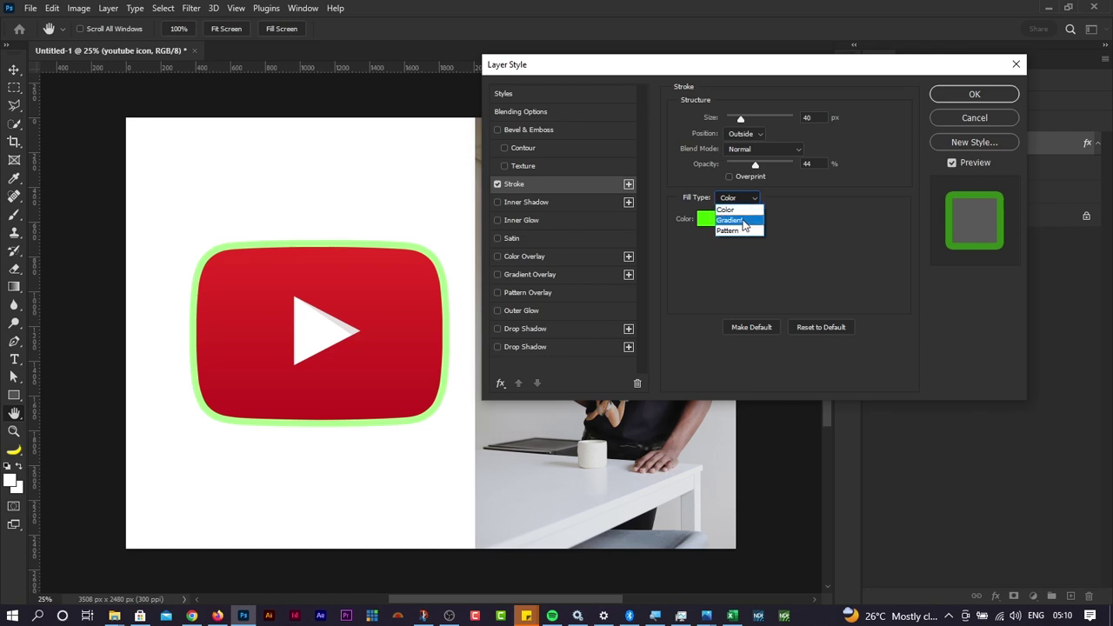
click(743, 222)
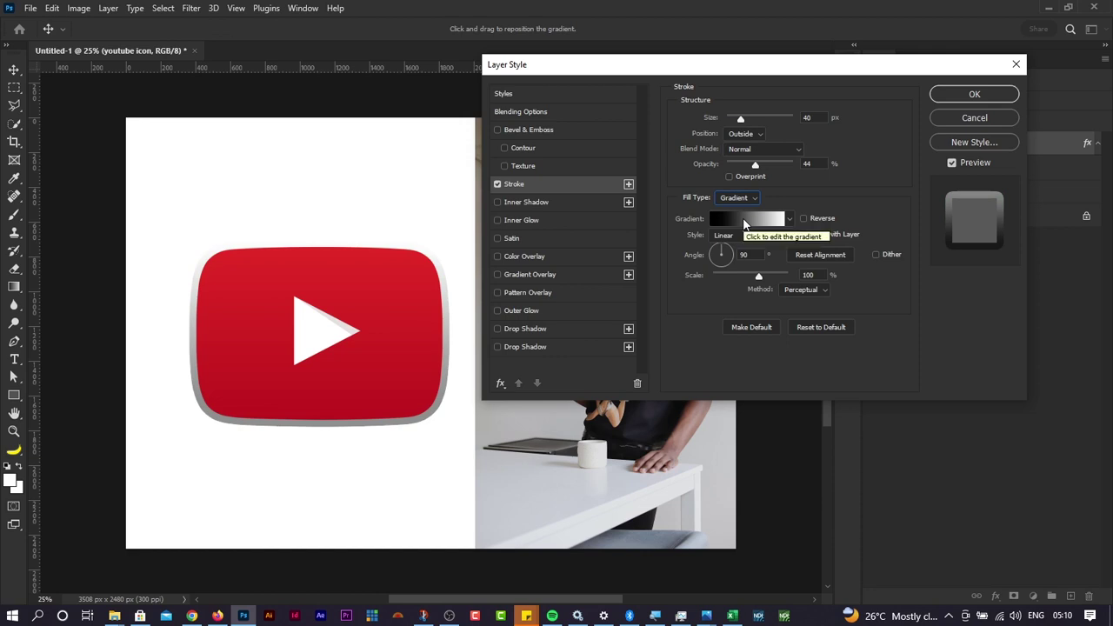
Step: Edit the stroke's gradient and set its starting color stop to red (ff0000)
click(738, 223)
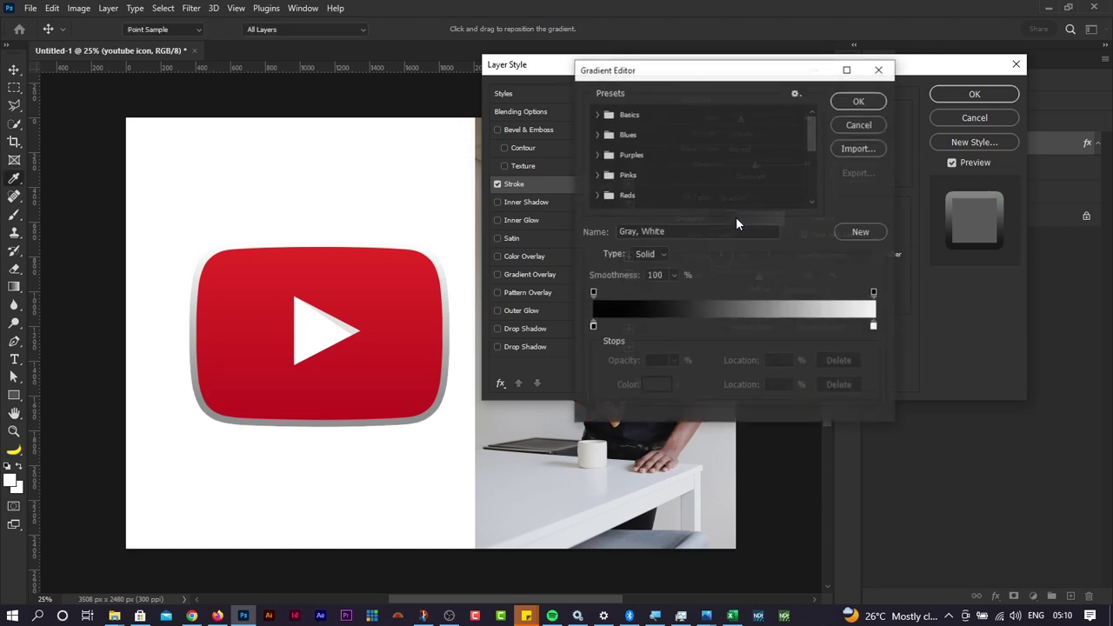
click(593, 327)
double_click(593, 327)
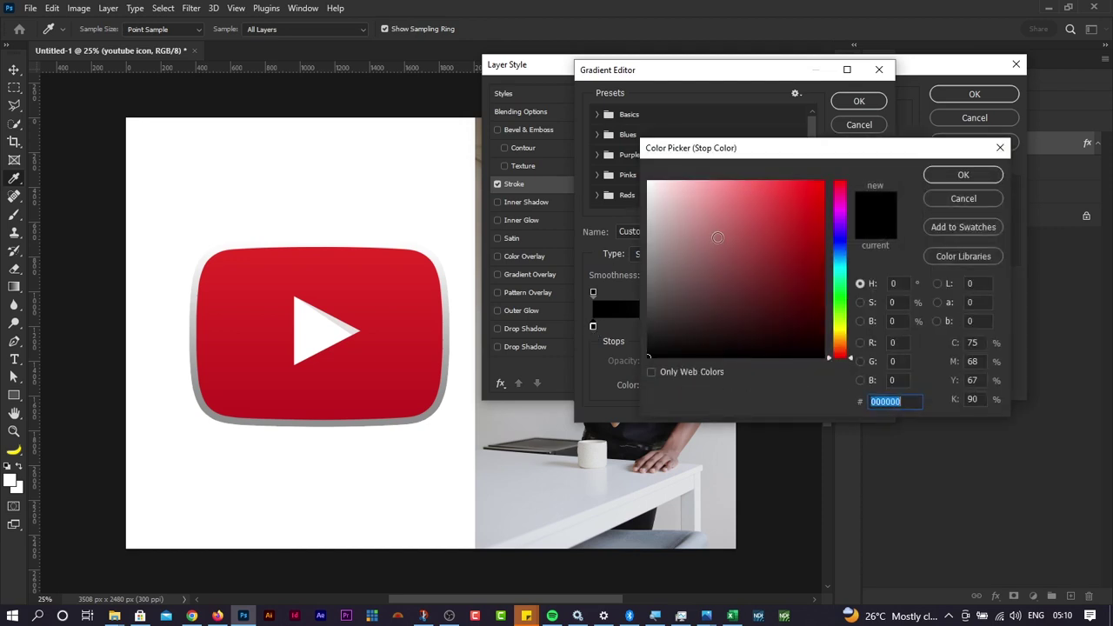
click(808, 199)
text(ff0000)
click(933, 177)
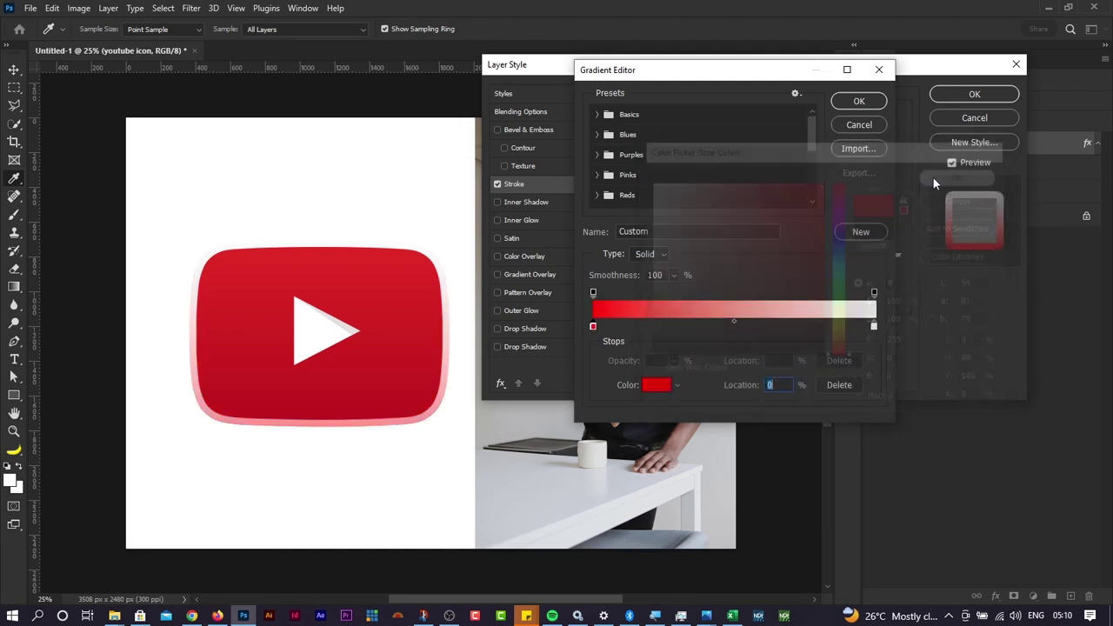
Step: Set the ending color stop of the stroke's gradient to green (00ad04)
click(874, 327)
double_click(874, 327)
click(797, 271)
click(800, 206)
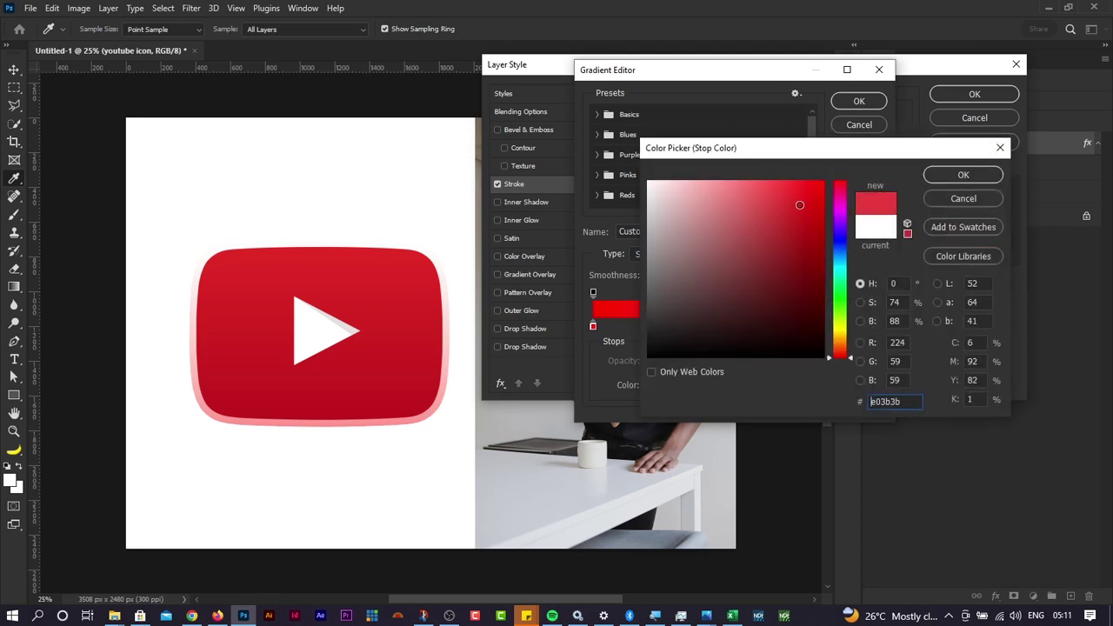
click(777, 186)
click(841, 290)
drag(840, 290, 828, 247)
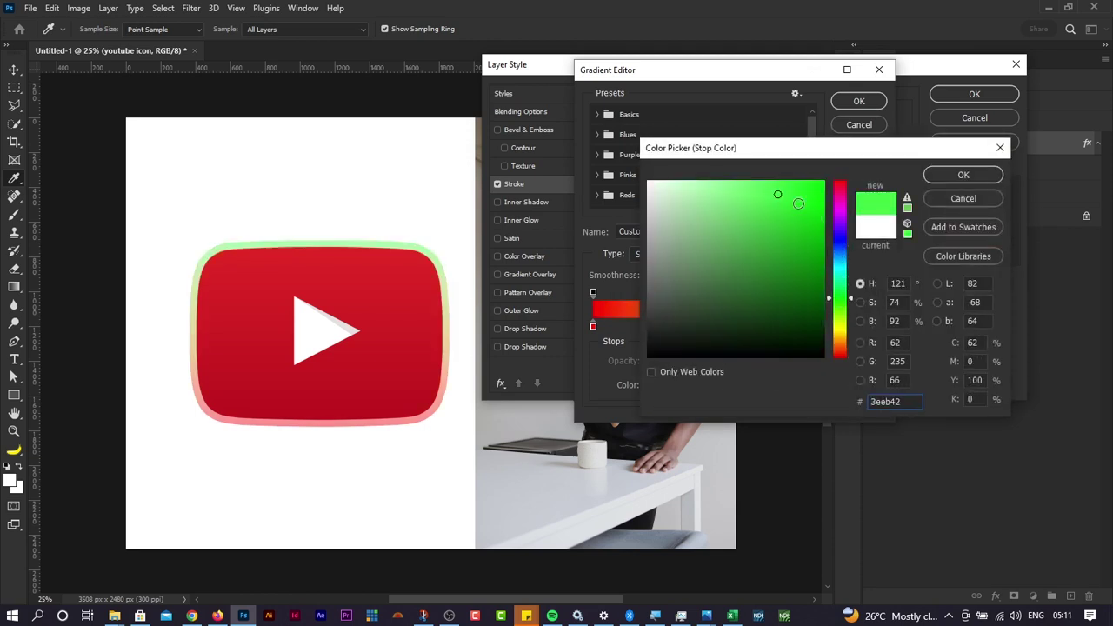
mouse_move(805, 189)
mouse_down()
mouse_move(823, 181)
mouse_move(843, 242)
mouse_up()
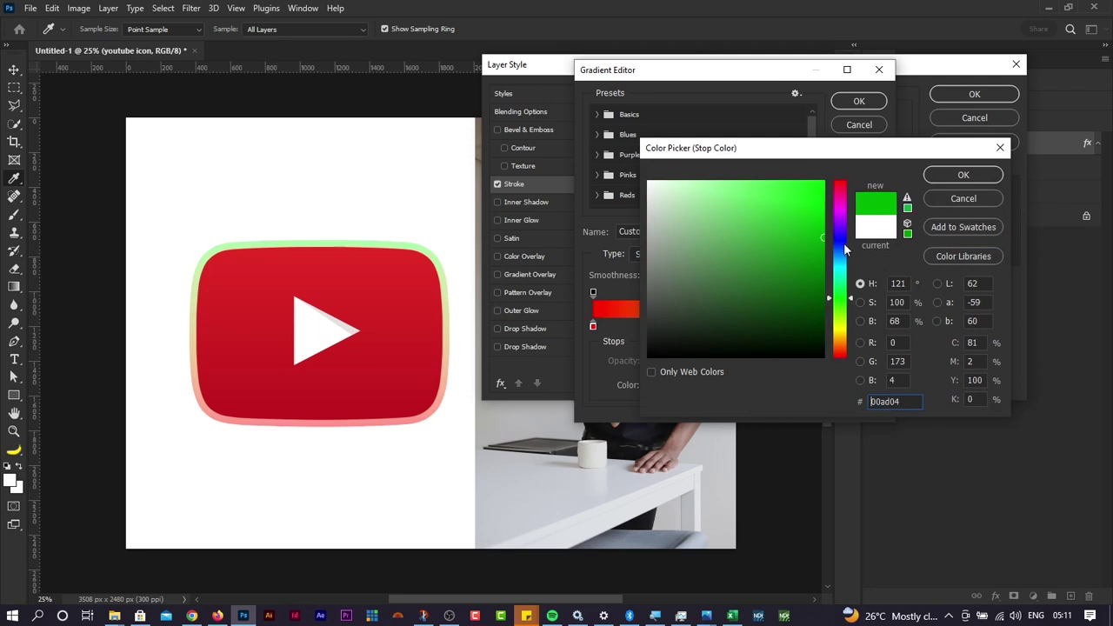
click(963, 175)
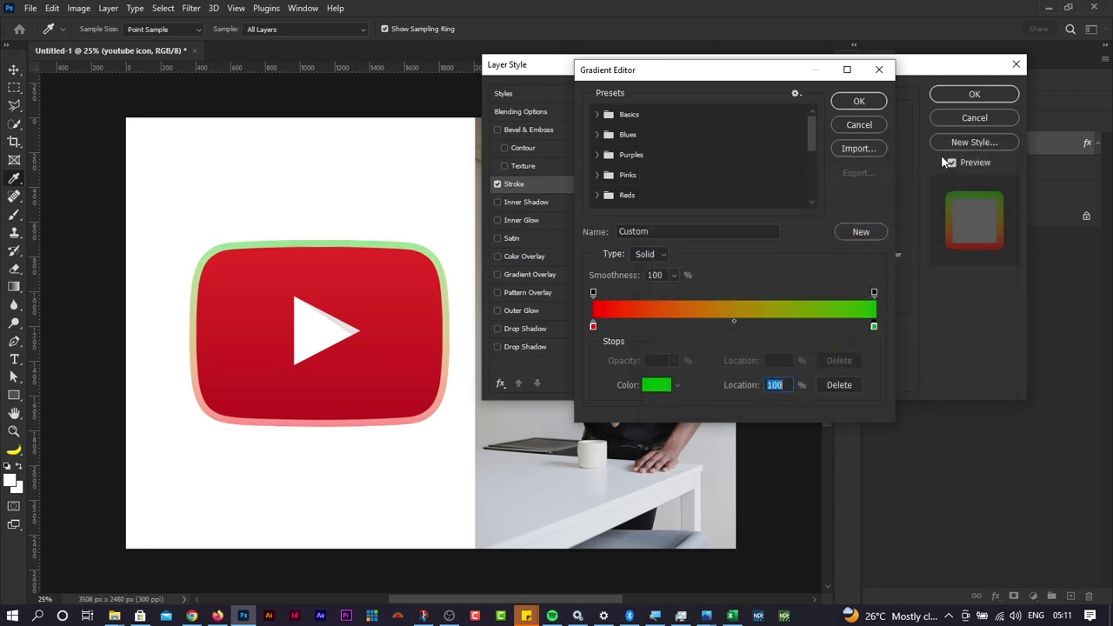
Step: Accept the edited gradient and raise the stroke's opacity to 91%, comparing the icon with the effect preview off and on
click(866, 103)
drag(756, 165, 788, 165)
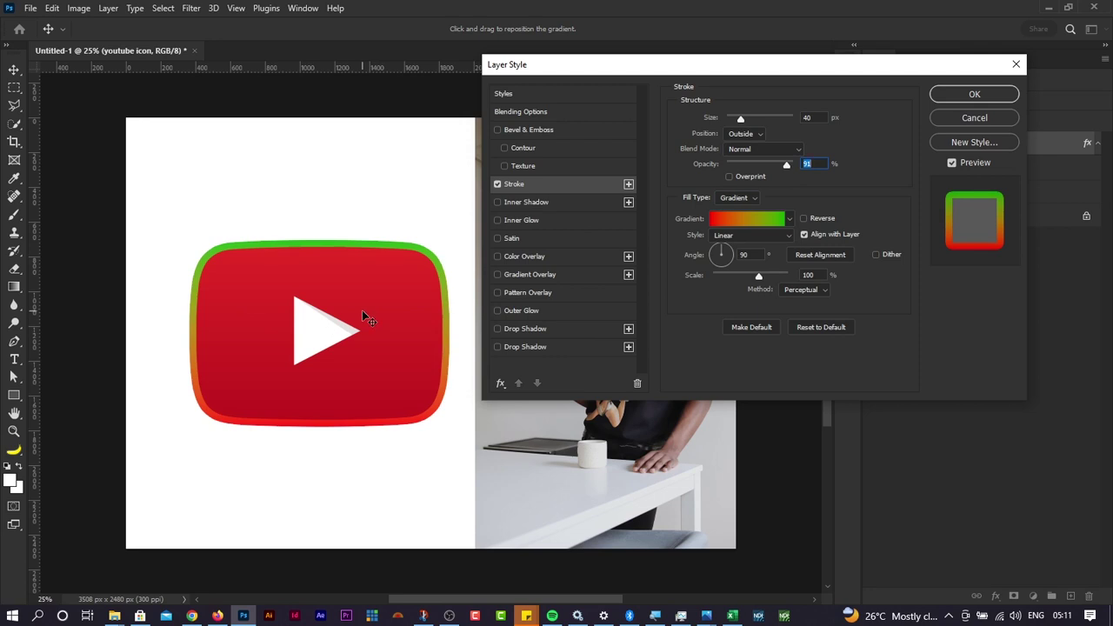
drag(992, 67, 840, 96)
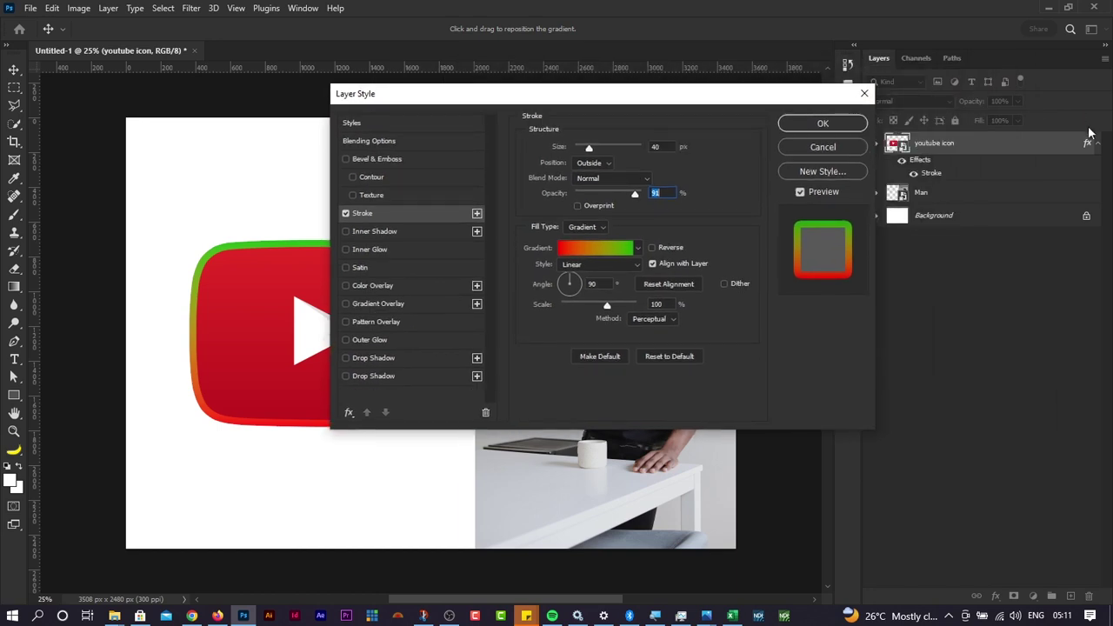
drag(711, 102, 839, 44)
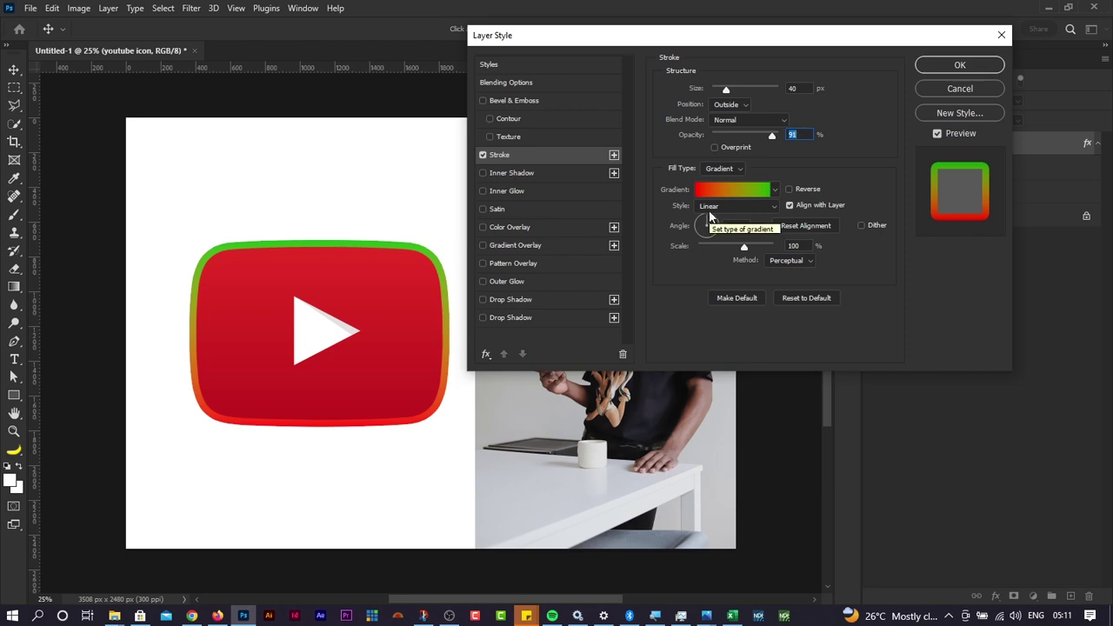
click(938, 136)
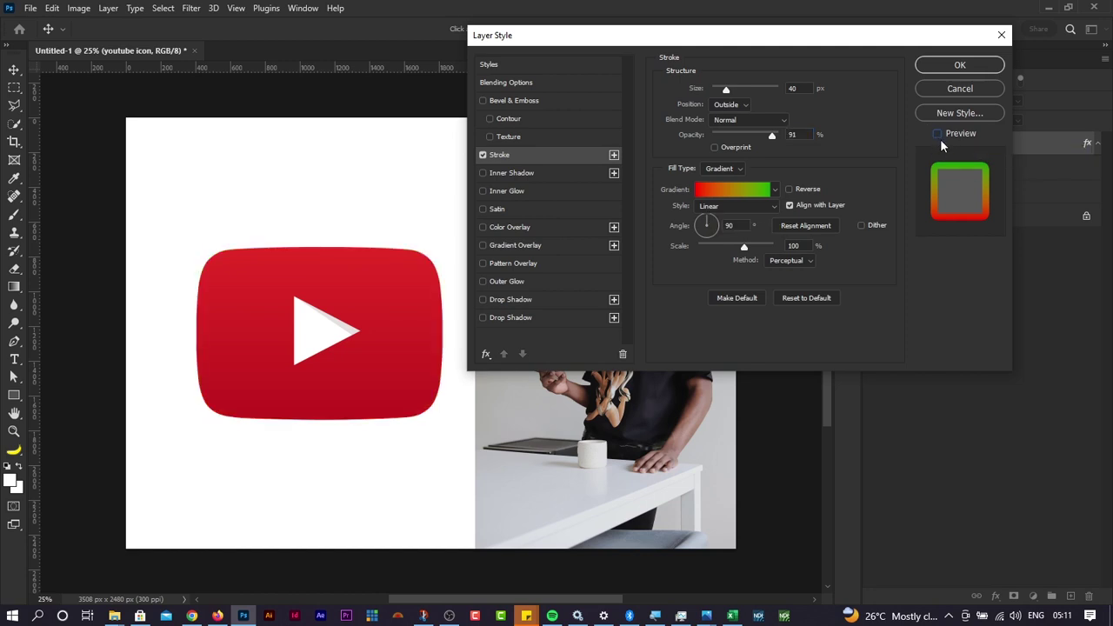
click(937, 135)
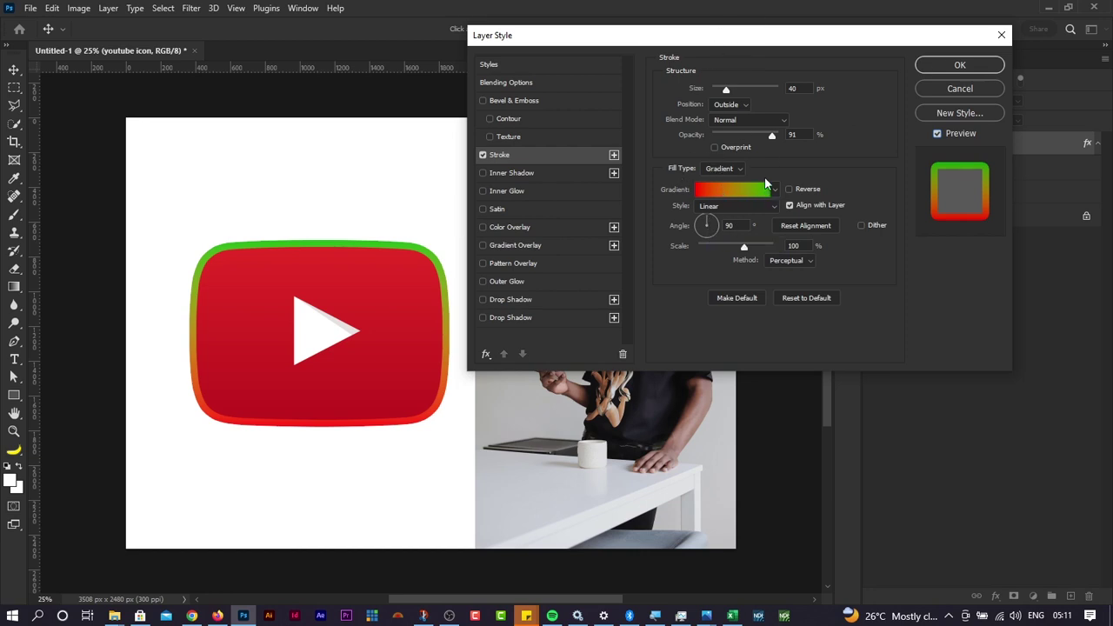
Step: Switch the stroke's fill type to Color and choose a bright turquoise as the stroke color
click(728, 169)
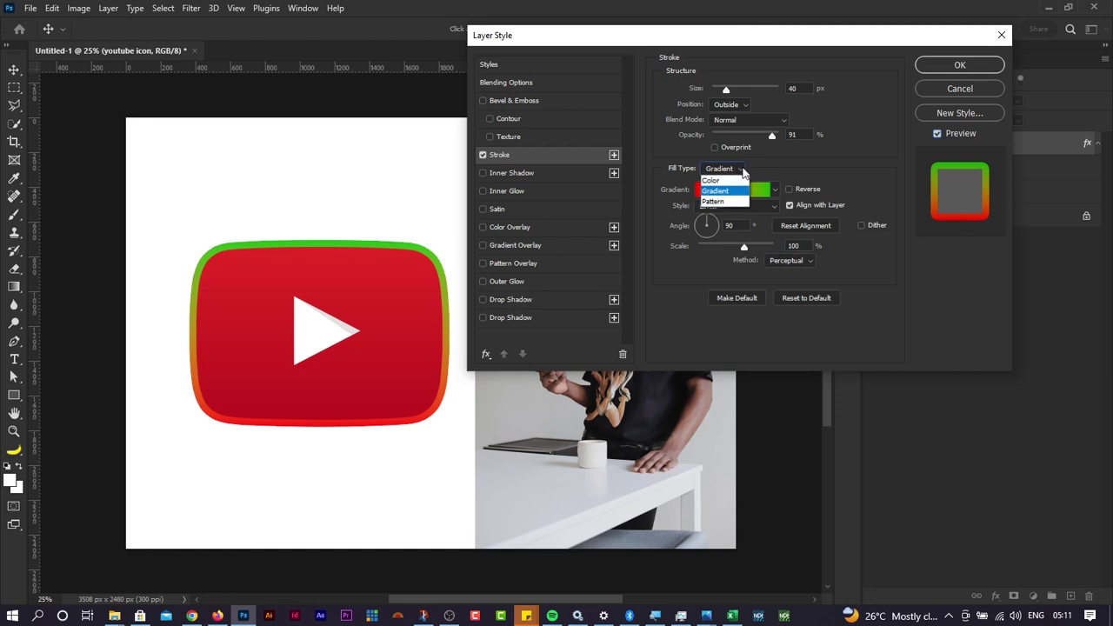
click(724, 178)
click(705, 189)
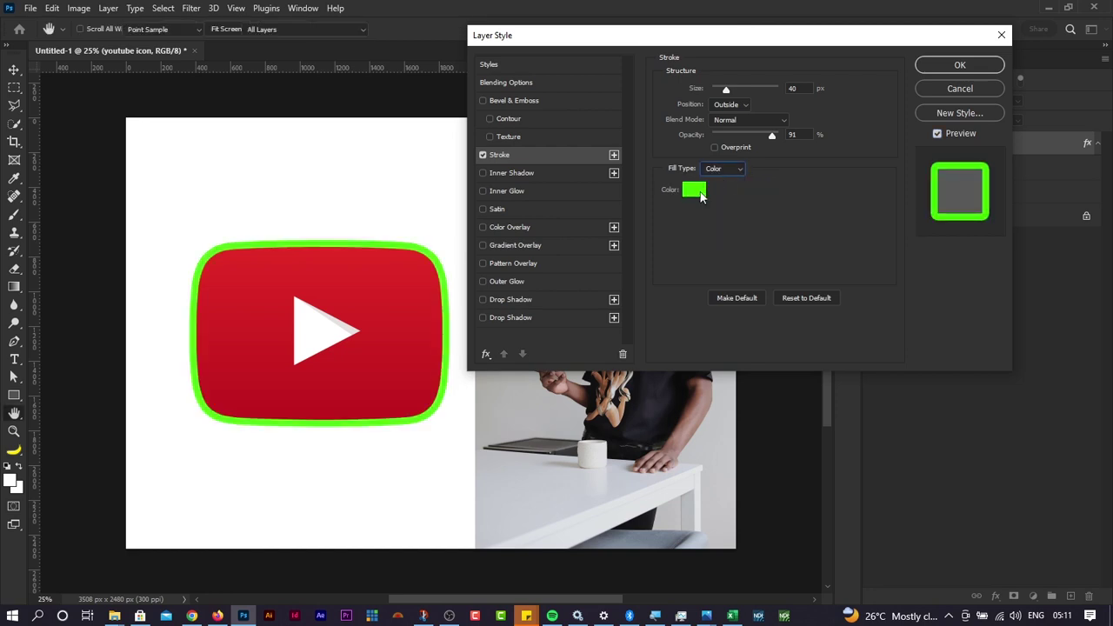
click(648, 228)
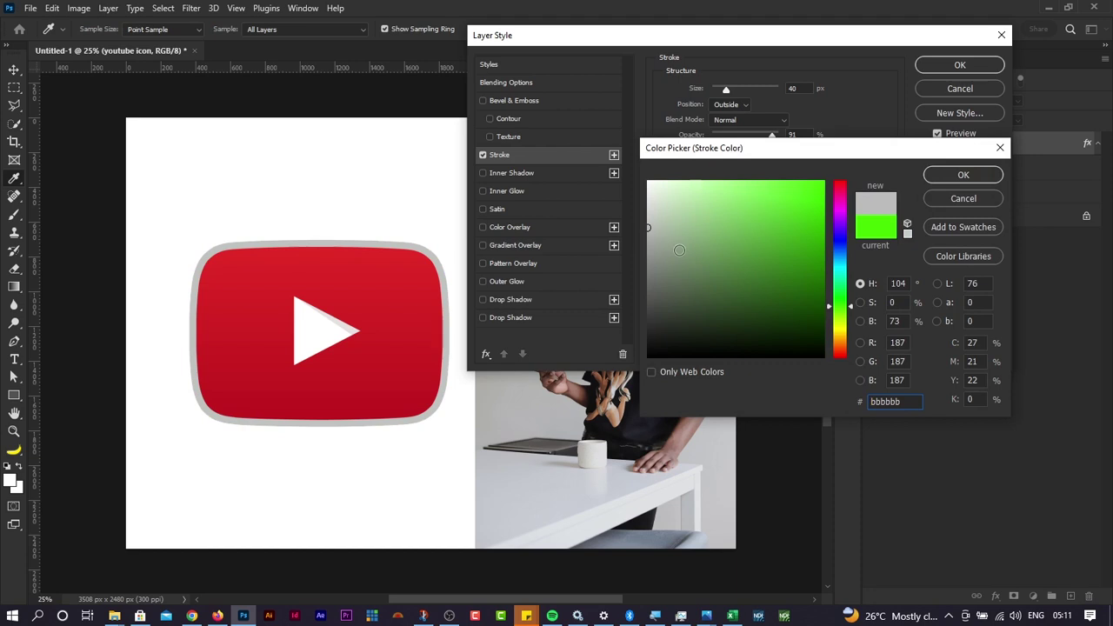
drag(670, 278, 611, 396)
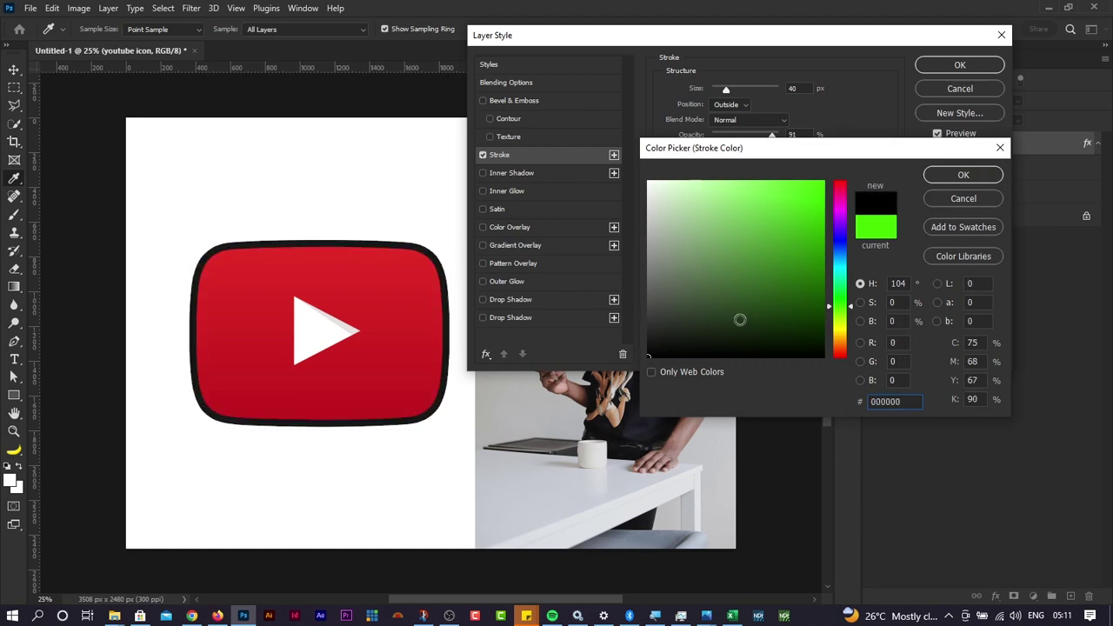
mouse_move(841, 296)
mouse_down()
mouse_move(810, 218)
mouse_move(819, 190)
mouse_up()
click(961, 175)
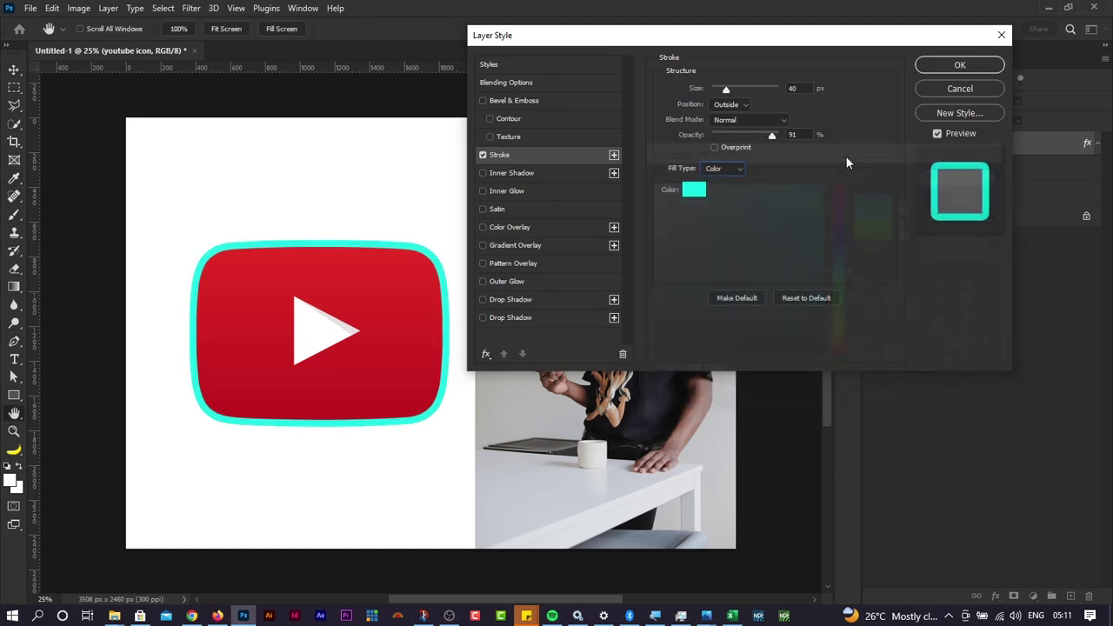
Step: Lower the stroke's opacity to 27% and apply the layer style to the youtube icon layer
drag(772, 136, 730, 139)
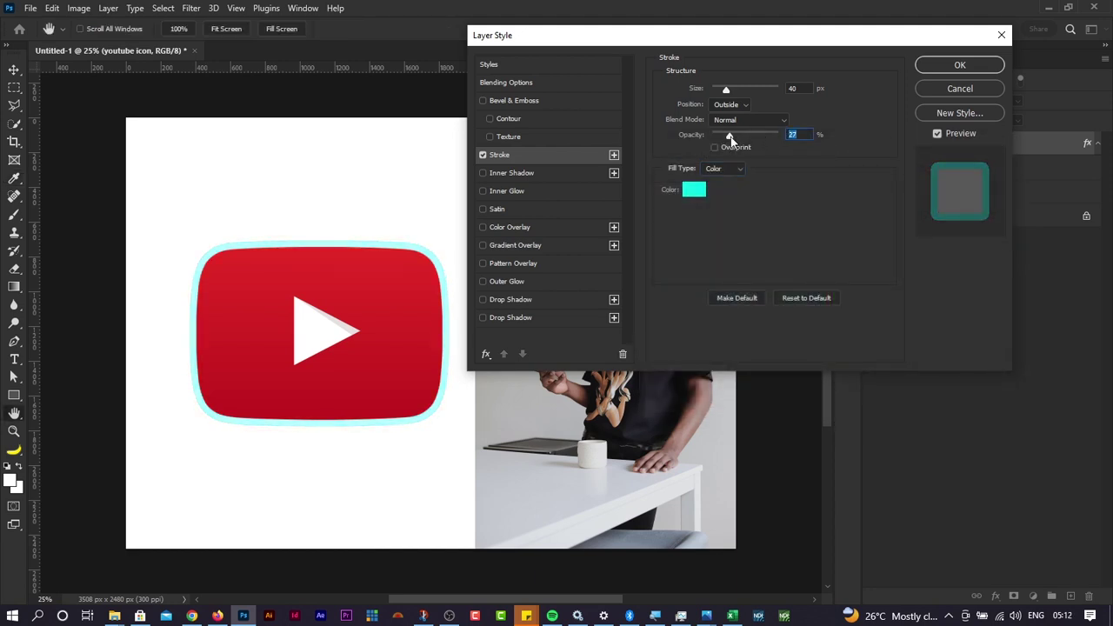
mouse_move(708, 43)
mouse_down()
mouse_move(697, 84)
mouse_move(702, 62)
mouse_up()
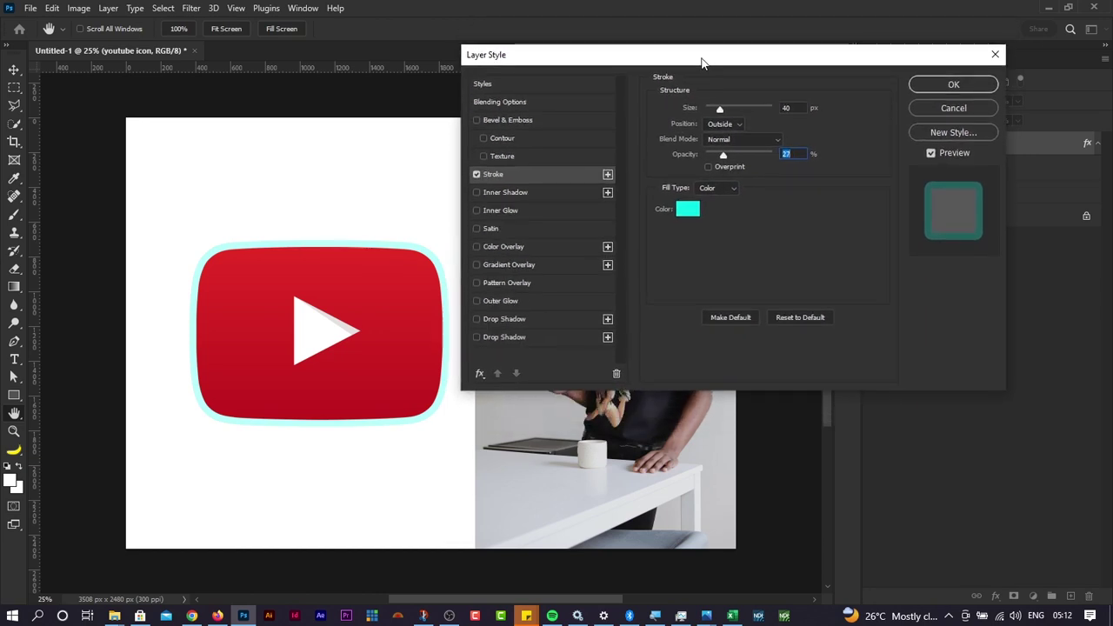
click(915, 87)
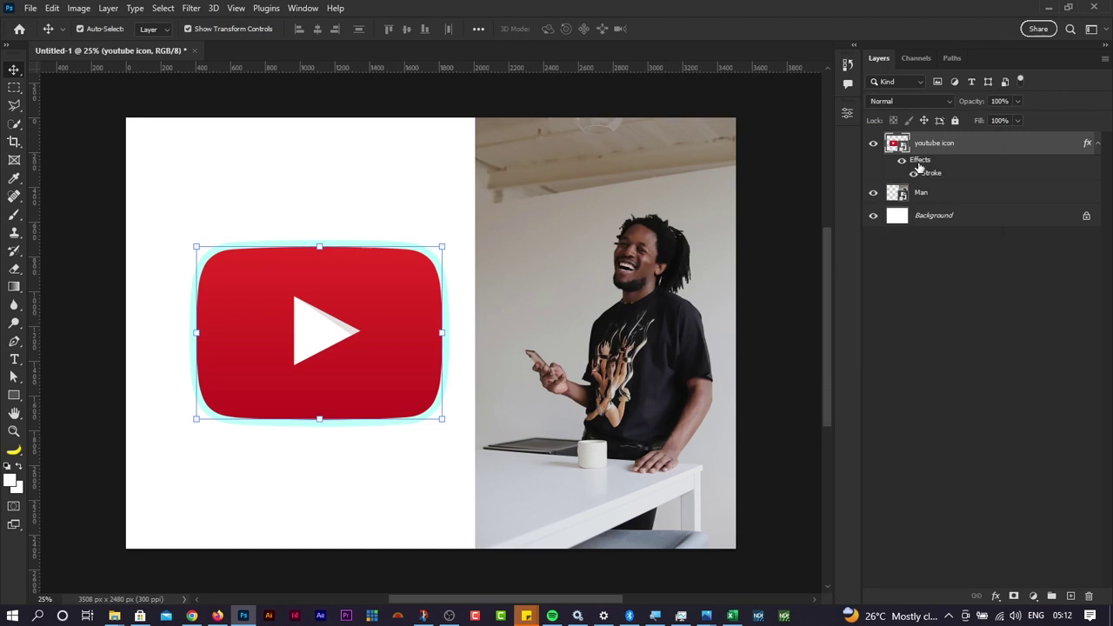
Step: Hide and show the youtube icon layer, and reopen its stroke settings to review them without changes
click(874, 146)
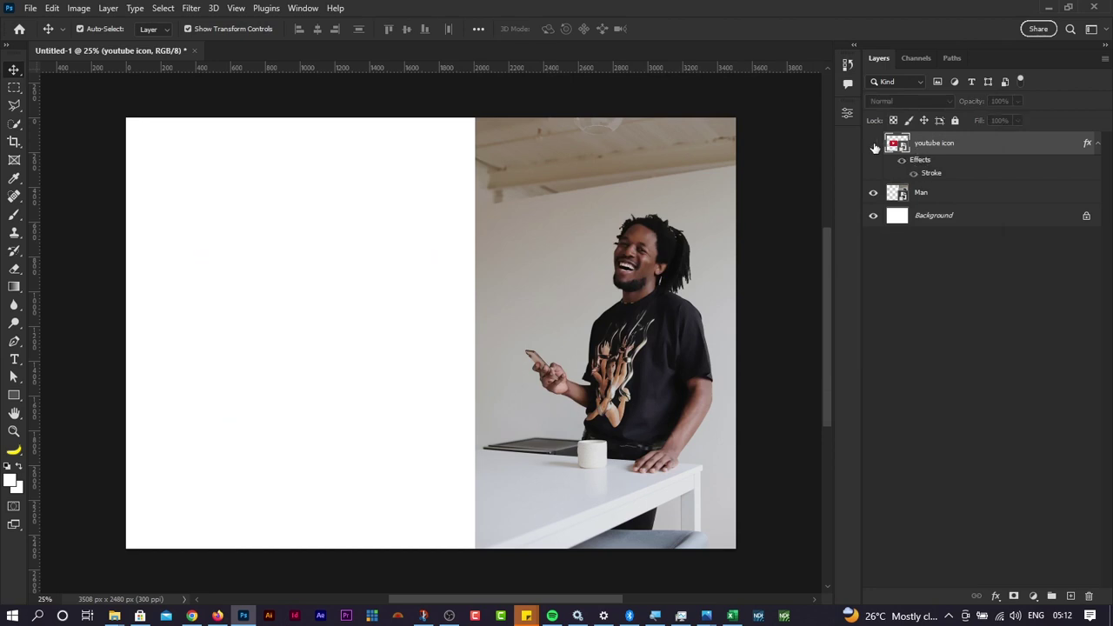
click(874, 146)
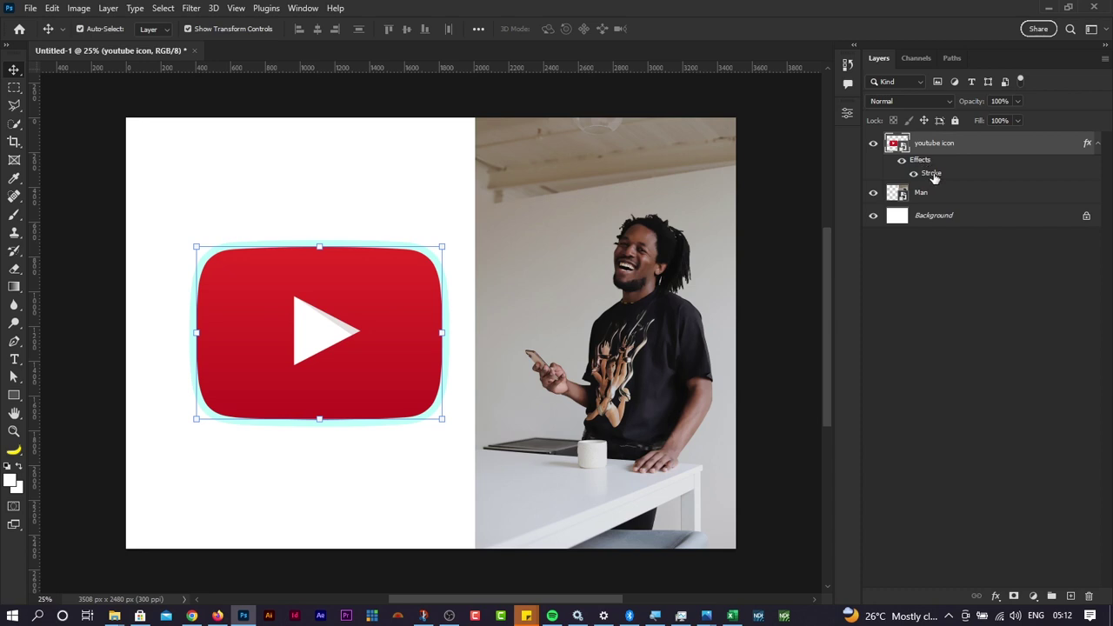
double_click(931, 174)
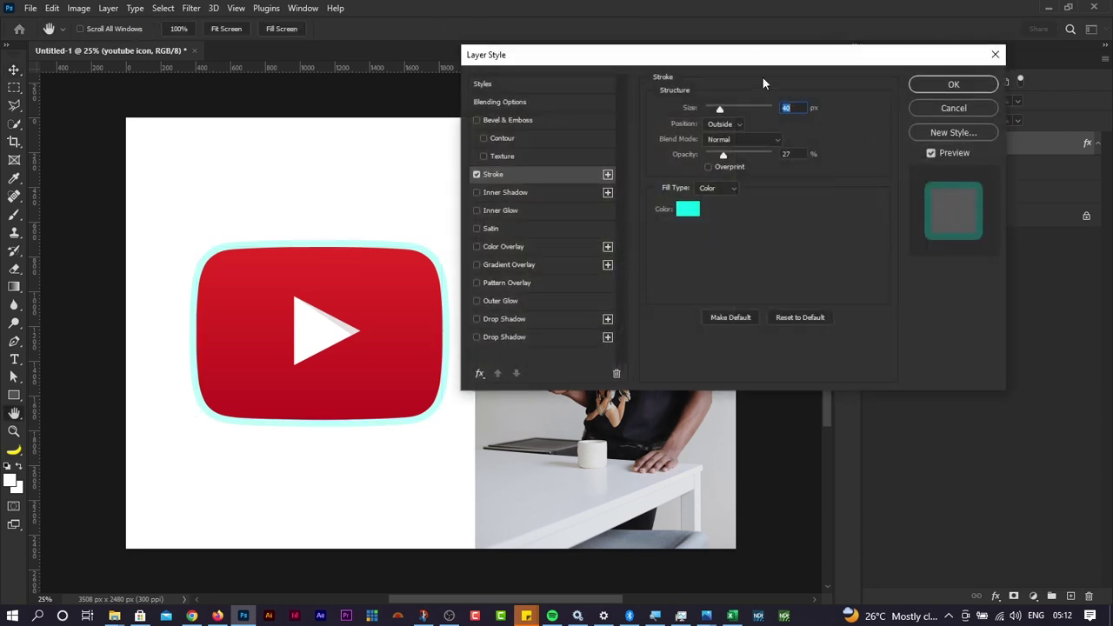
drag(761, 61, 746, 71)
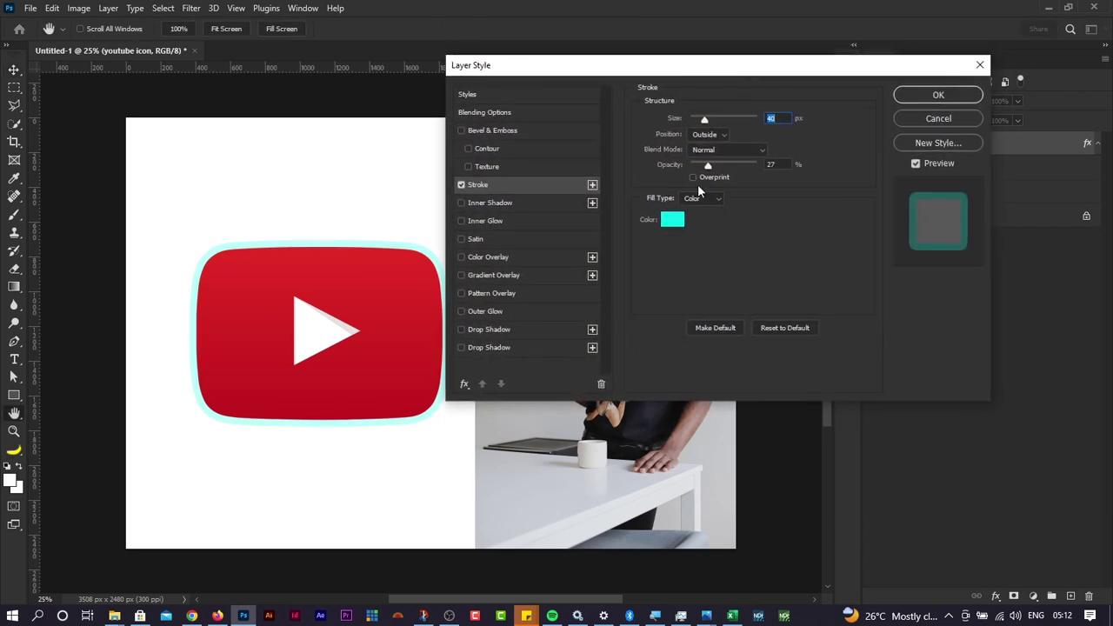
click(980, 65)
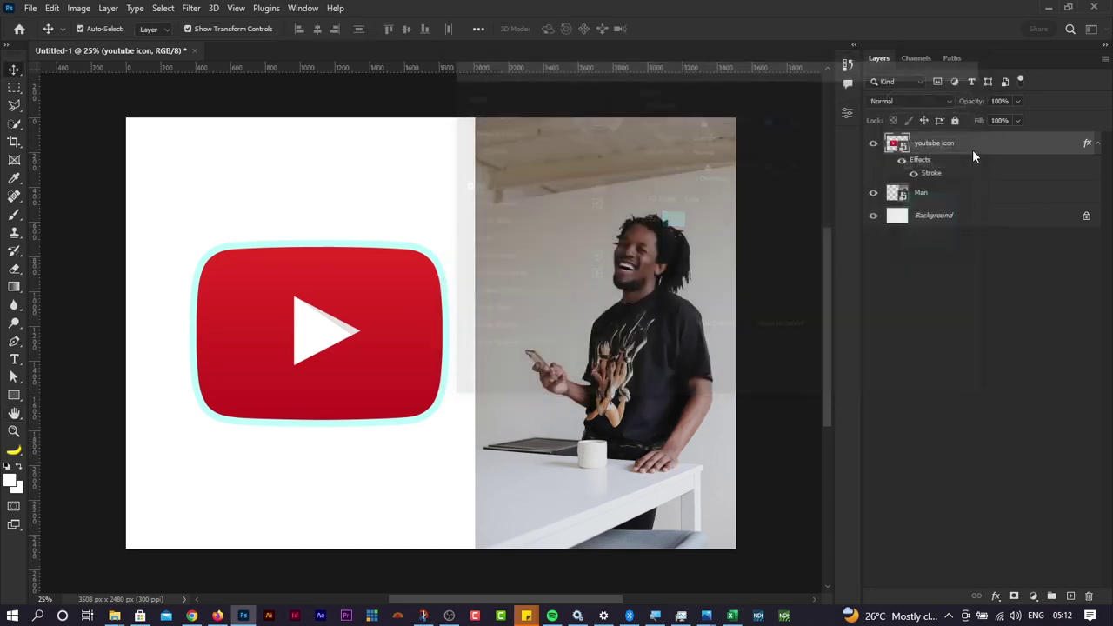
Step: Collapse and expand the youtube icon layer's effects list, and switch all its effects off and on
click(1098, 144)
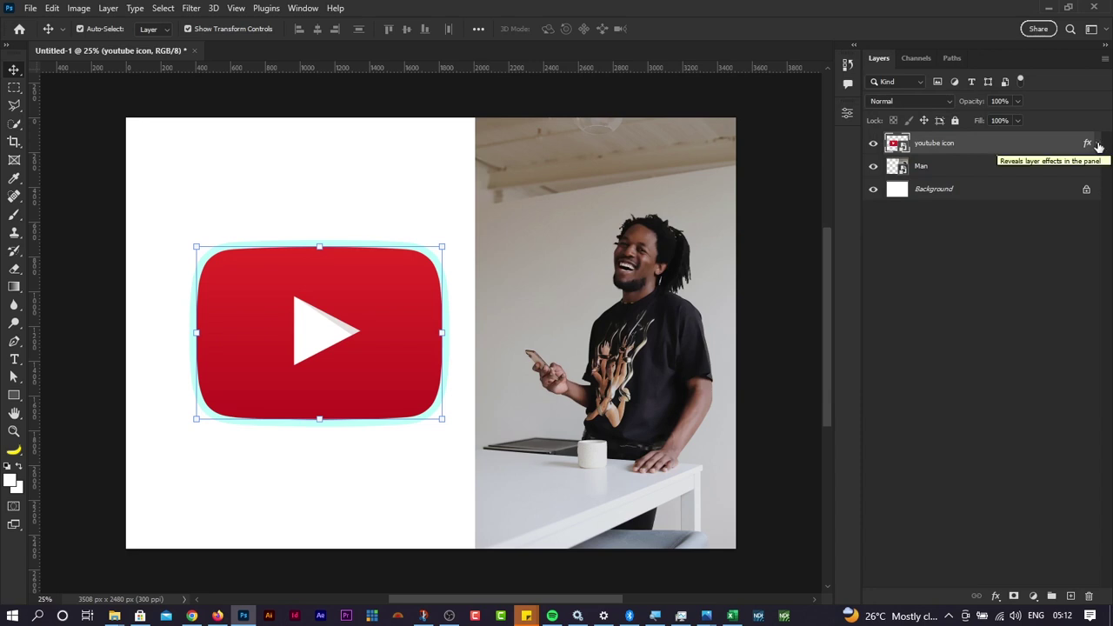
click(1097, 145)
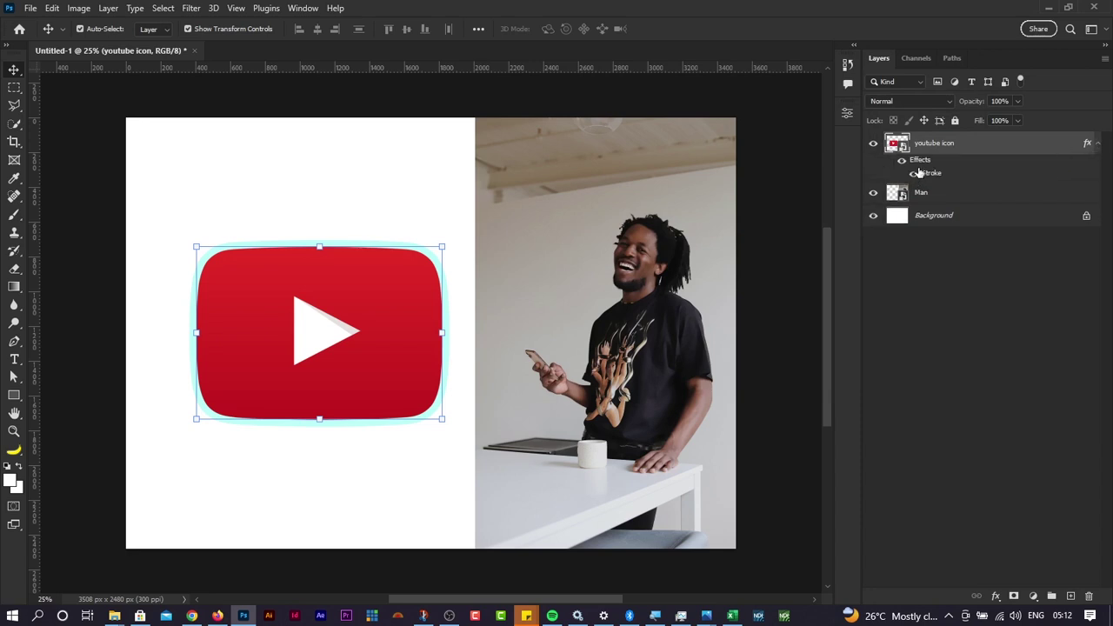
click(903, 162)
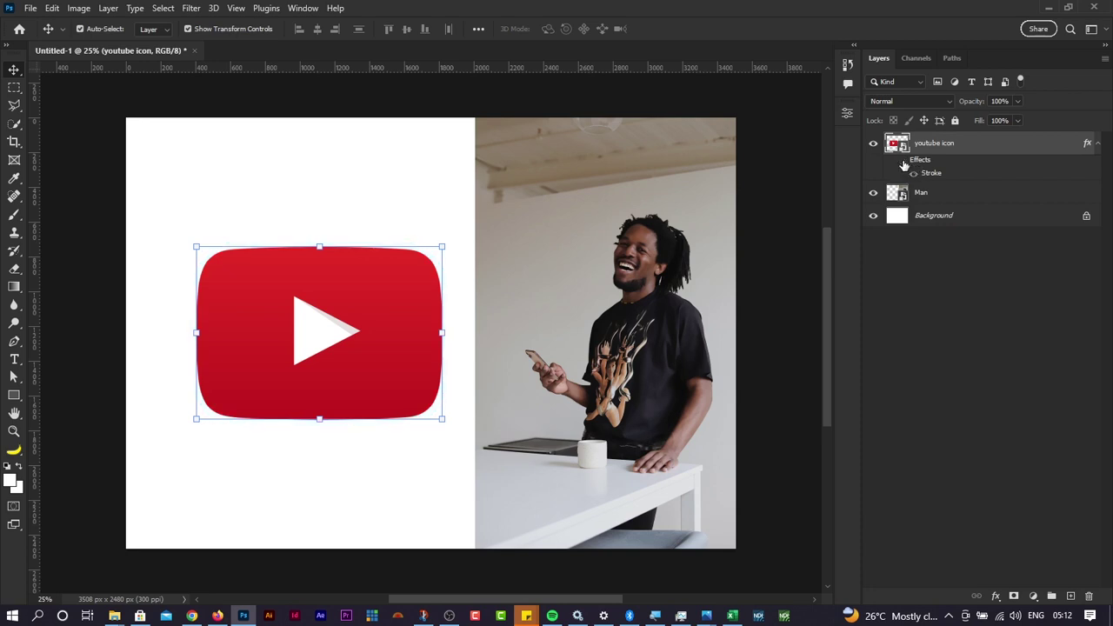
click(902, 161)
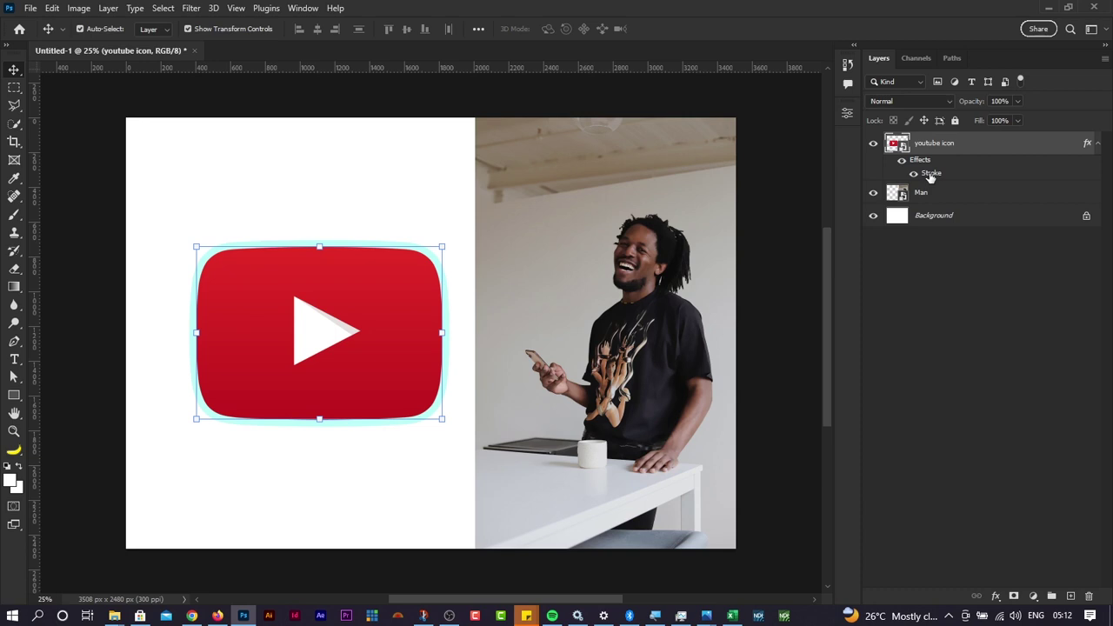
Step: Reopen the youtube icon's layer style, add a black drop shadow and set its opacity to 100%
double_click(931, 174)
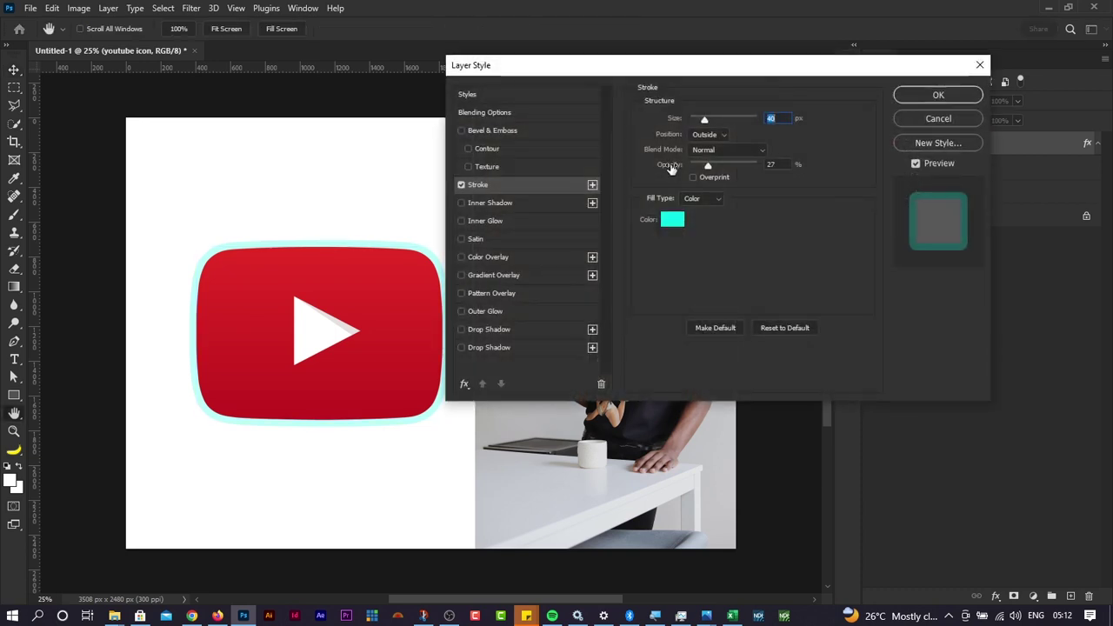
drag(568, 71, 636, 26)
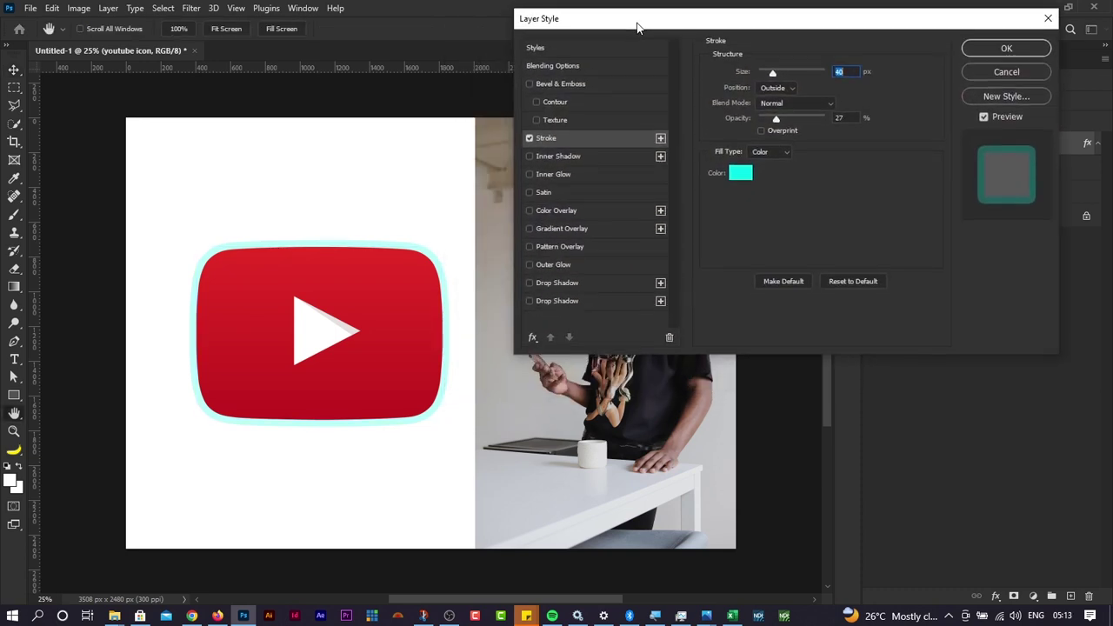
click(556, 283)
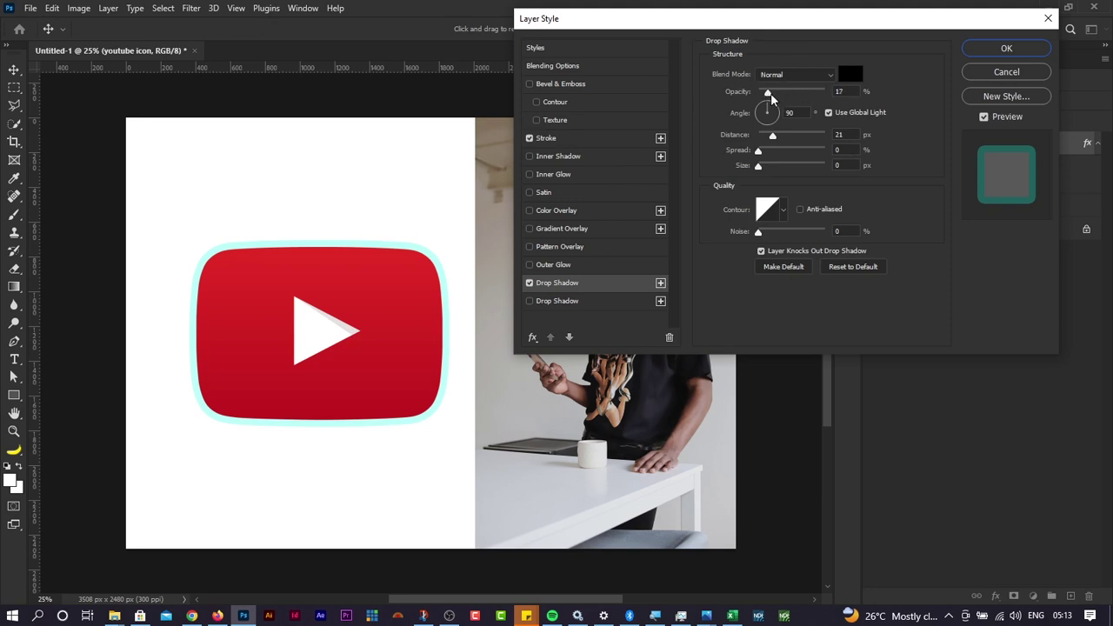
drag(769, 92, 827, 95)
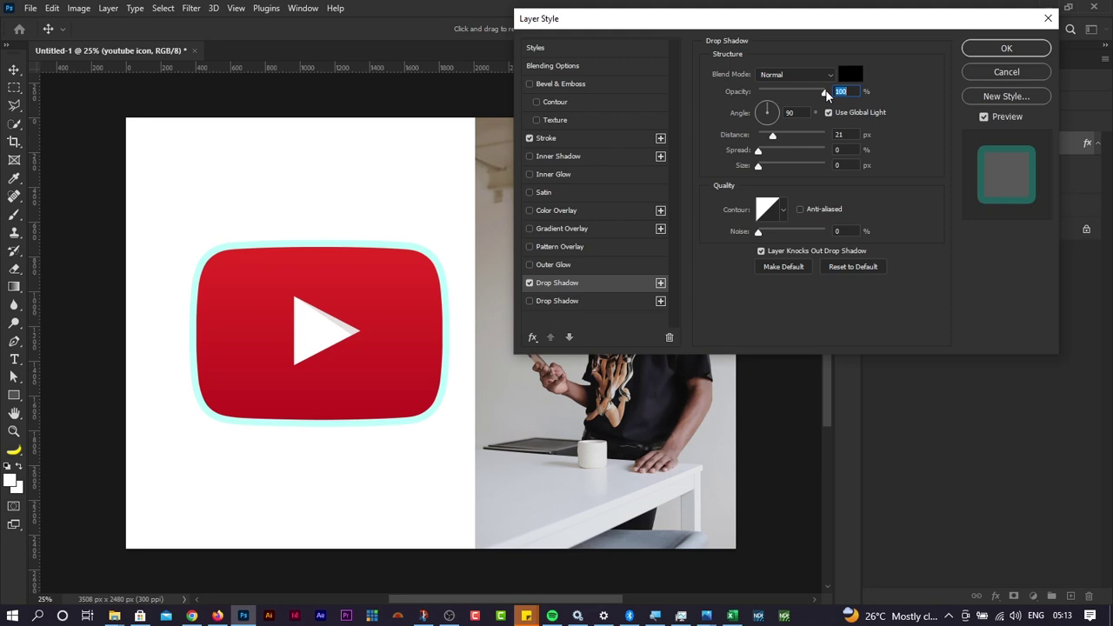
Step: Set the drop shadow's angle to 143° and its distance to 28 px, and turn off Use Global Light
click(763, 113)
mouse_move(762, 114)
mouse_down()
mouse_move(772, 120)
mouse_move(763, 114)
mouse_up()
drag(772, 136, 779, 142)
click(828, 114)
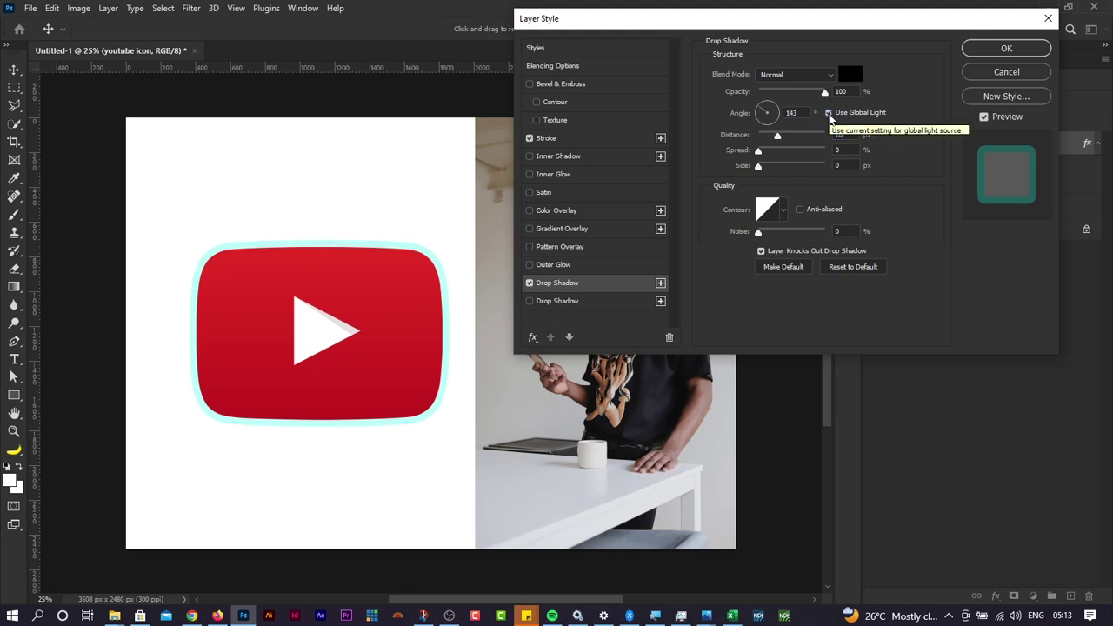
click(829, 114)
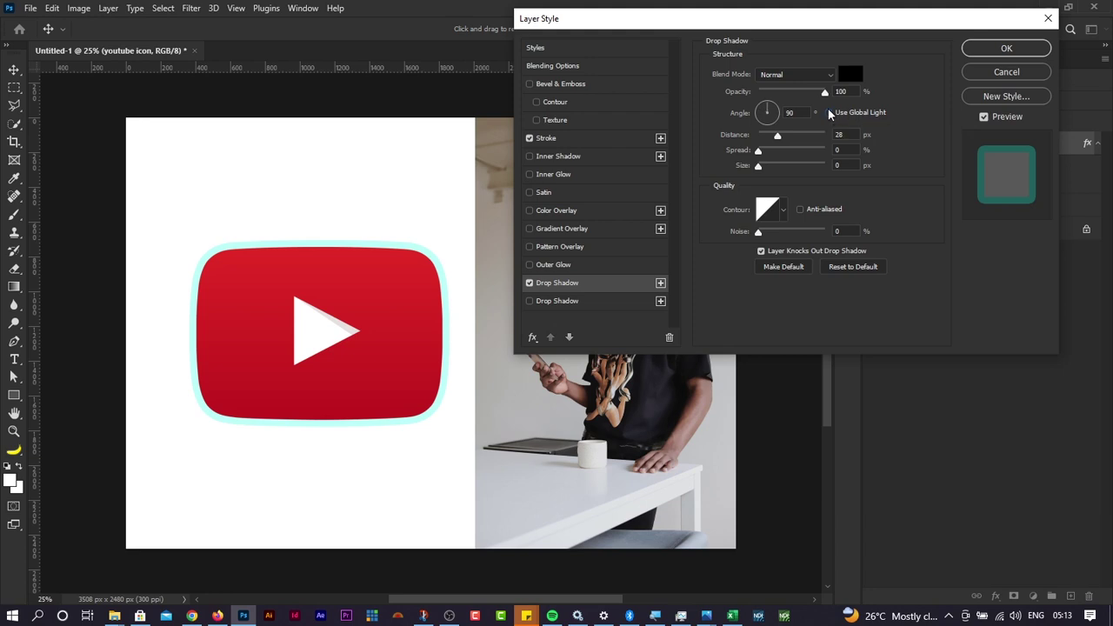
Step: Try the drop shadow at a 158° angle and 75 px distance, and change it to 127° and 151 px
click(763, 113)
drag(778, 137, 805, 137)
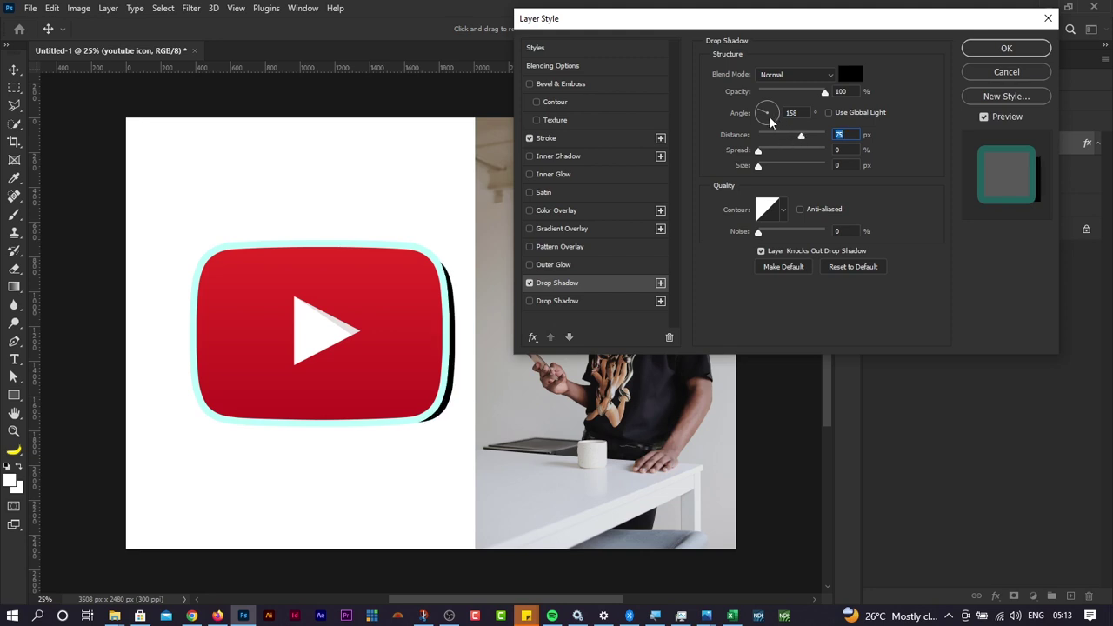
click(765, 113)
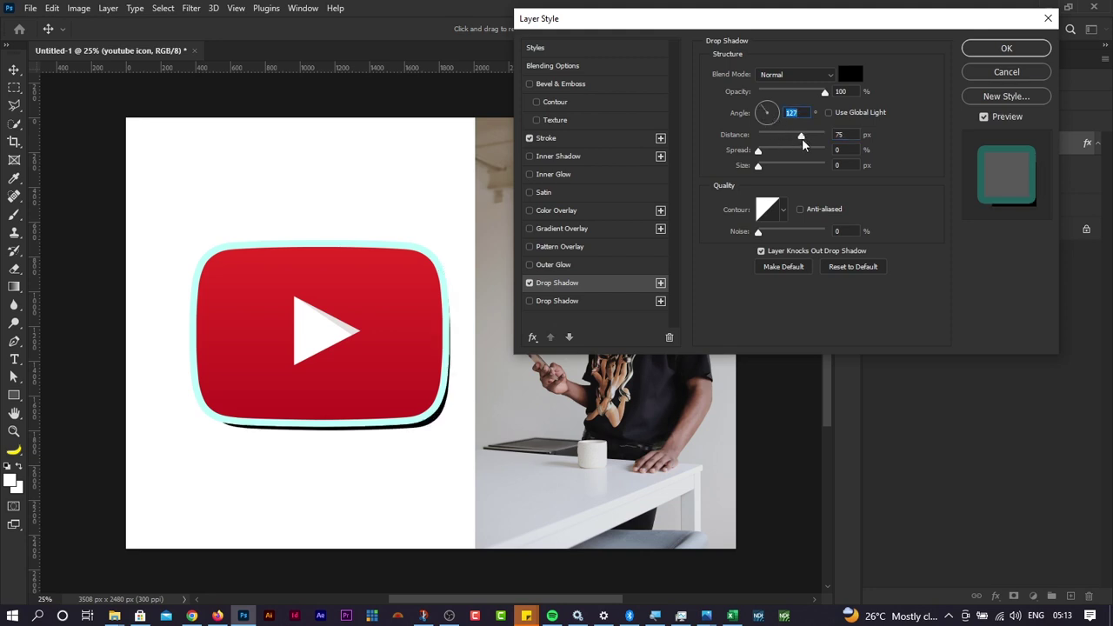
mouse_move(802, 139)
mouse_down()
mouse_move(778, 141)
mouse_move(813, 143)
mouse_up()
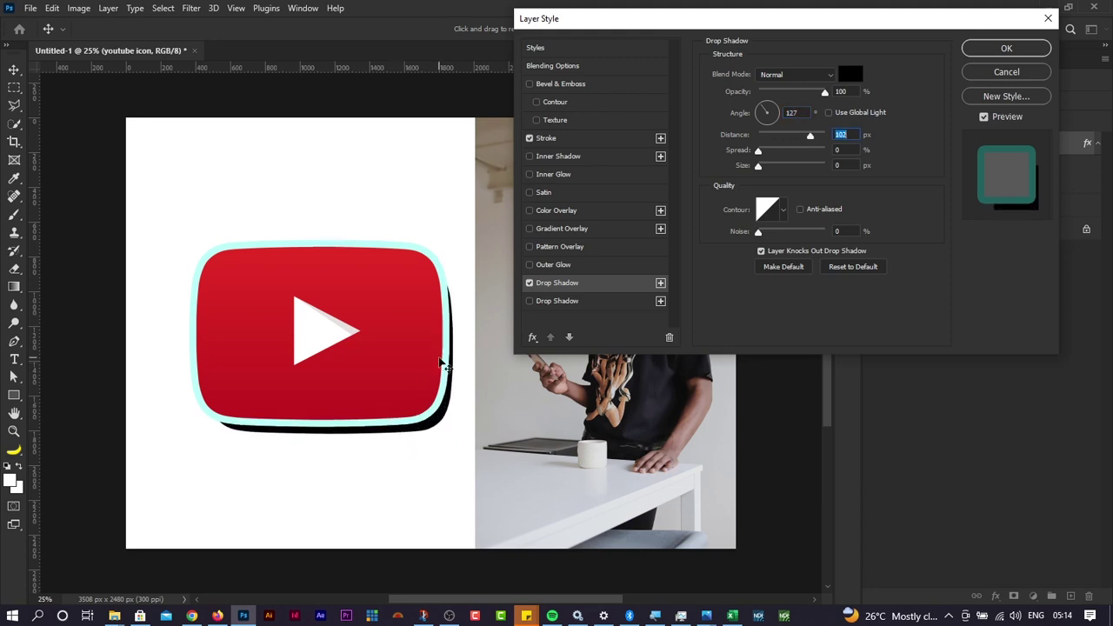
mouse_move(811, 139)
mouse_down()
mouse_move(766, 140)
mouse_move(814, 146)
mouse_up()
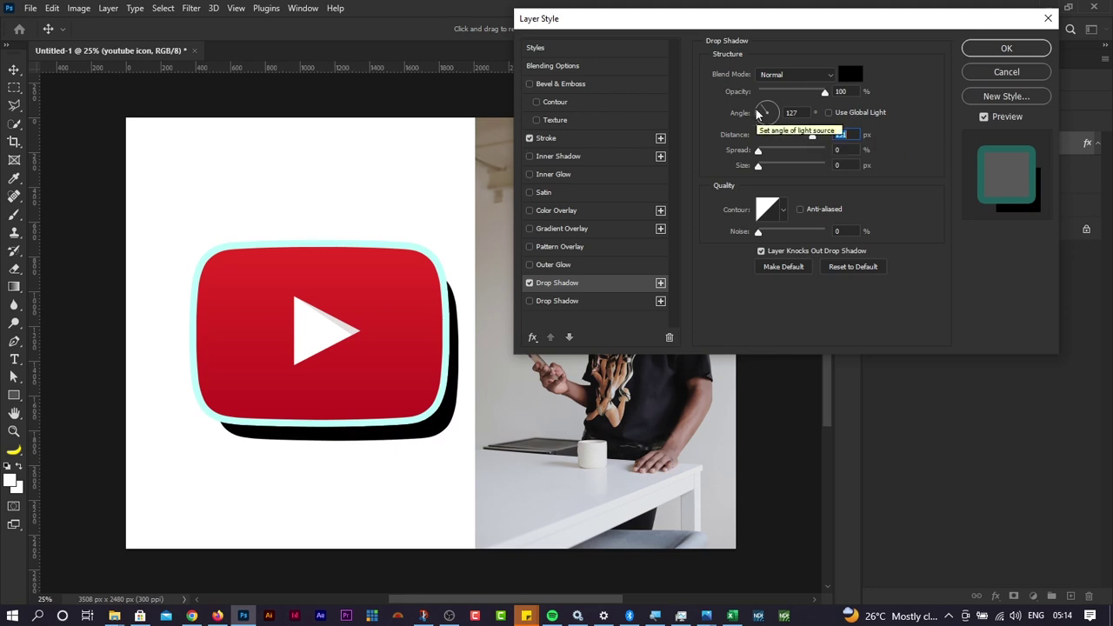
Step: Reposition the drop shadow directly on the canvas to a 141° angle and 86 px distance, and close the layer style settings
mouse_move(758, 28)
mouse_down()
mouse_move(786, 100)
mouse_move(746, 80)
mouse_move(755, 49)
mouse_move(737, 33)
mouse_up()
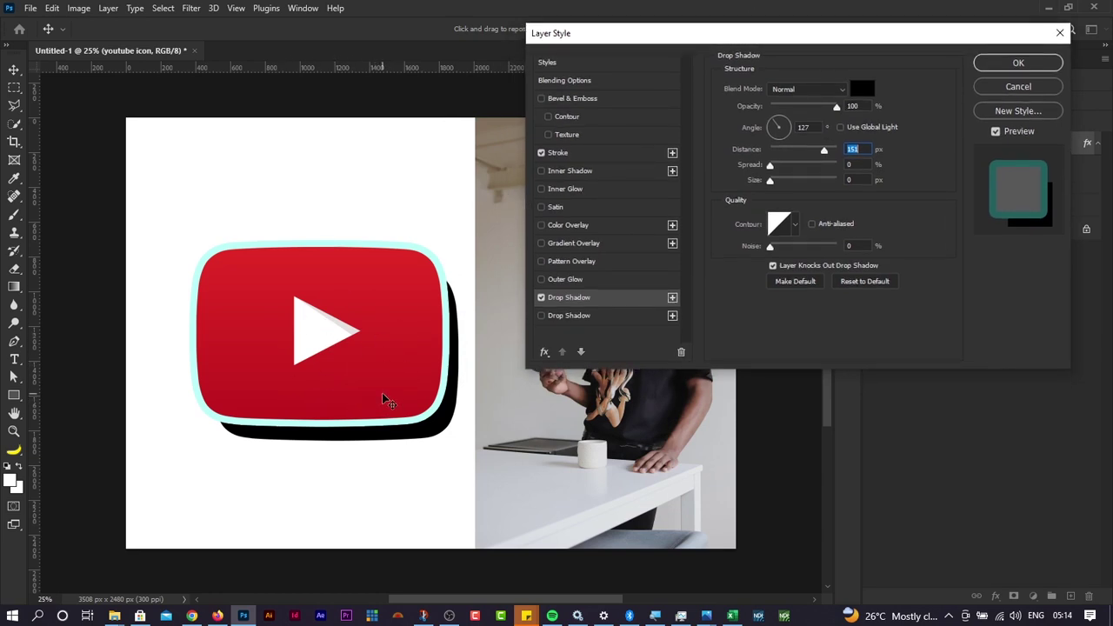
drag(417, 405, 441, 357)
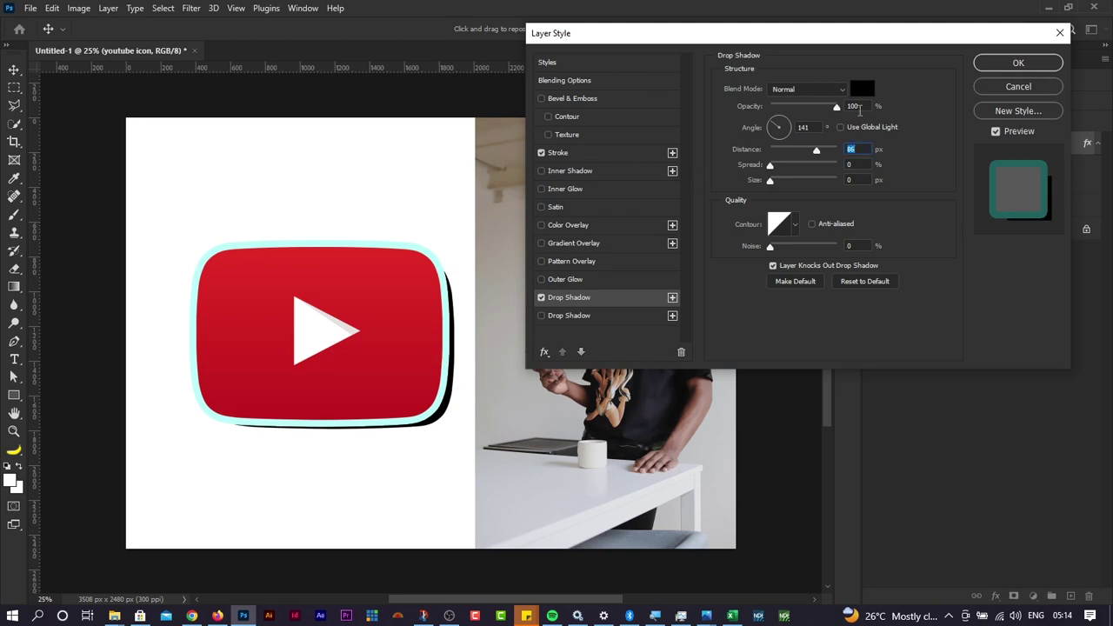
click(1060, 33)
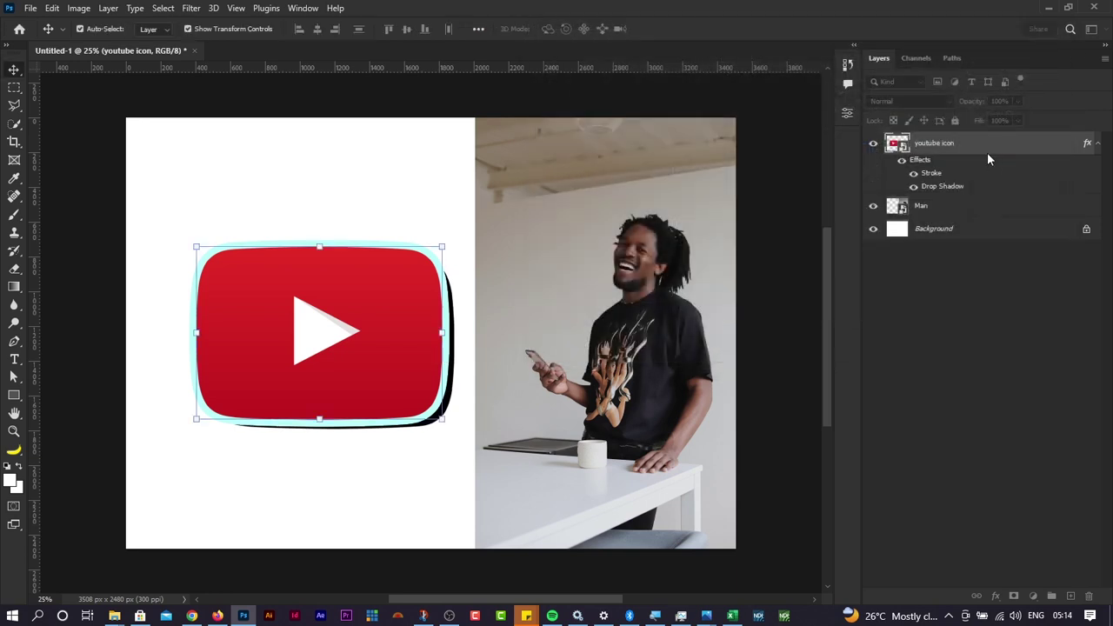
Step: Reopen the youtube icon's layer style and enable its black drop shadow at 91% opacity, 136° angle and 82 px distance
double_click(933, 174)
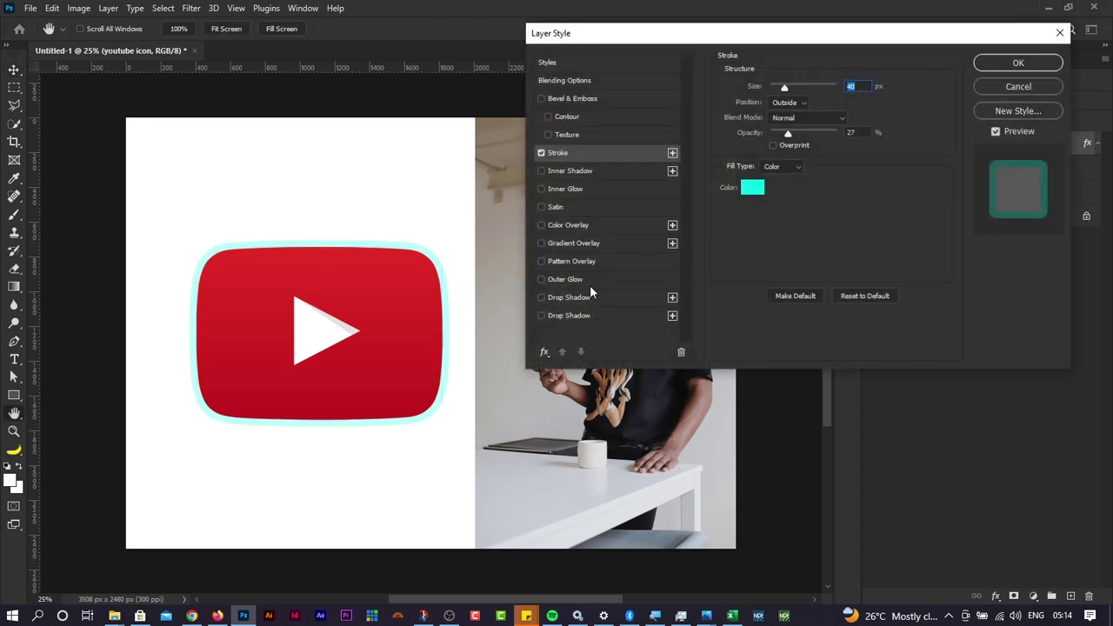
click(576, 299)
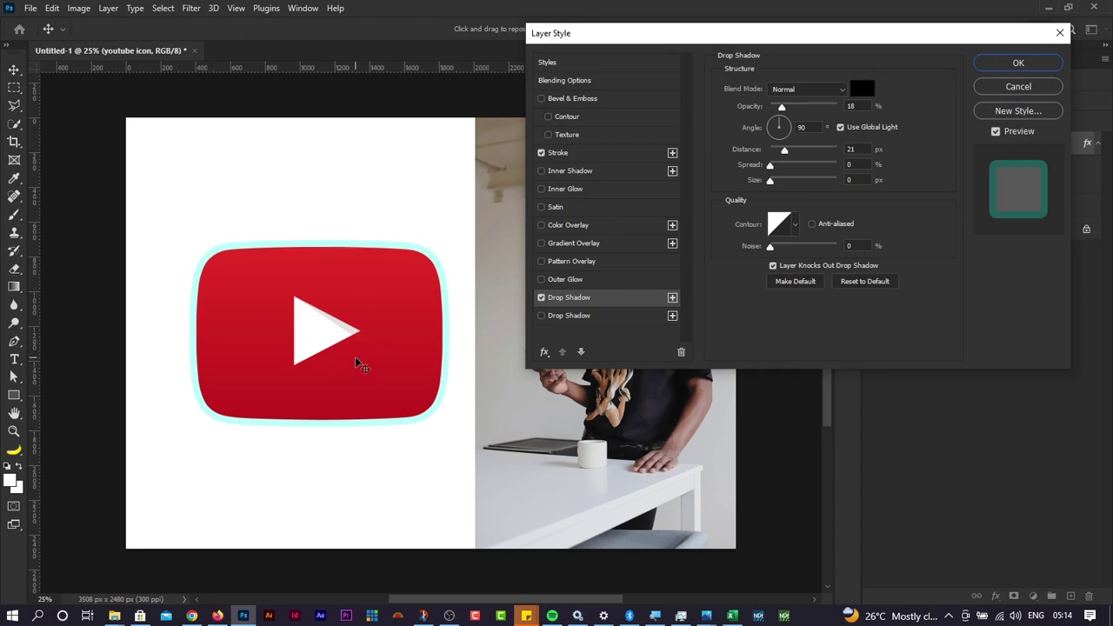
drag(355, 340, 371, 350)
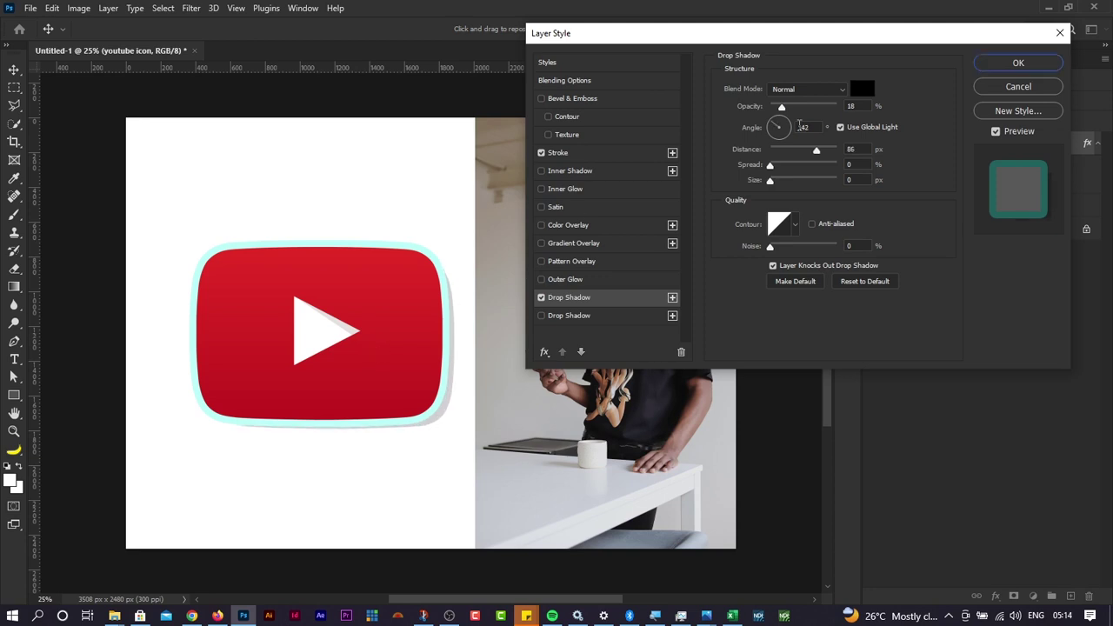
drag(781, 106, 833, 108)
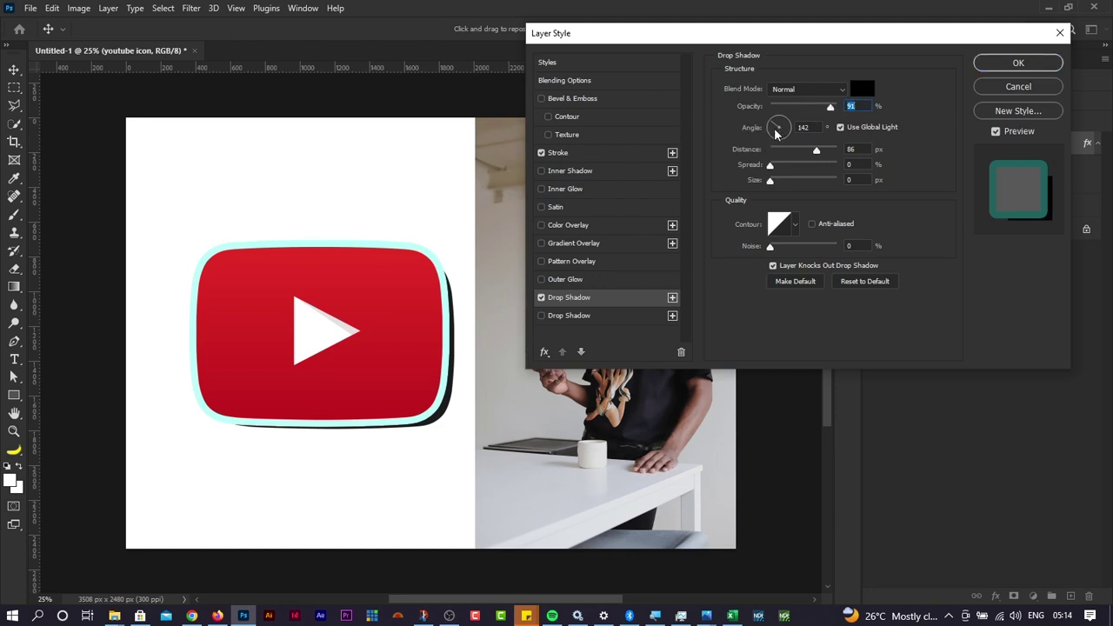
drag(414, 356, 412, 363)
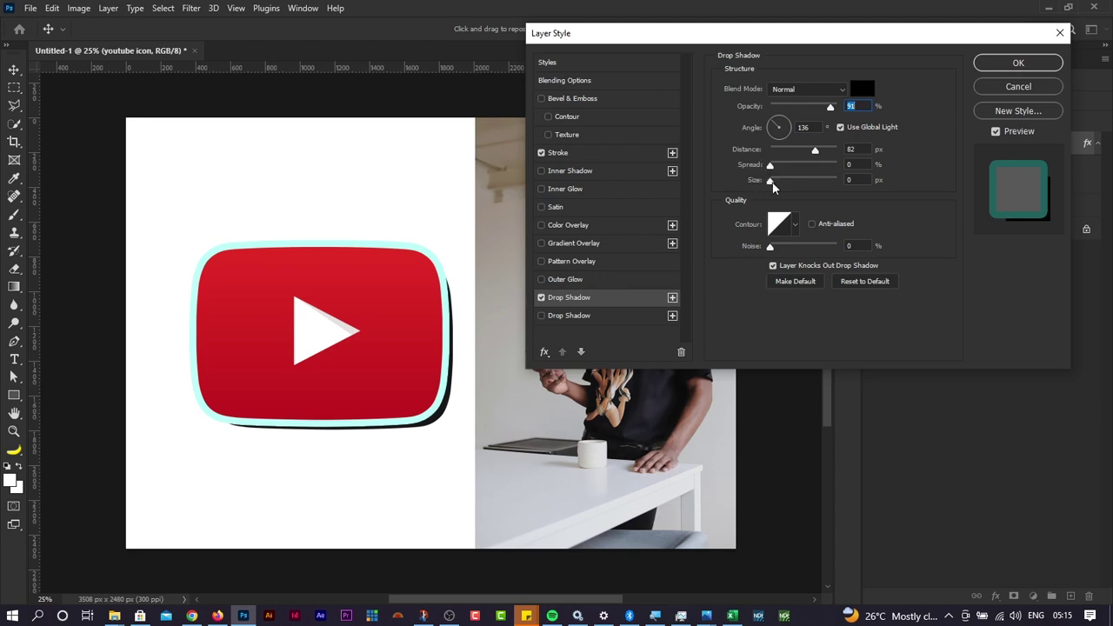
Step: Soften the drop shadow to a size of 24 px, a distance of 57 px and 46% opacity
drag(772, 182, 794, 188)
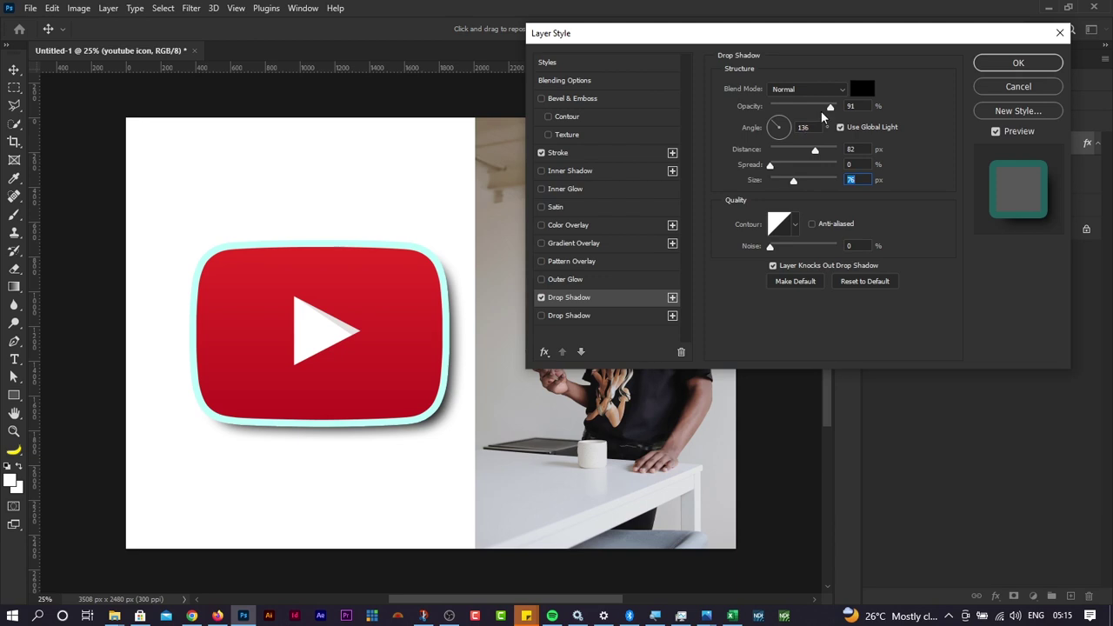
drag(813, 149, 798, 151)
drag(829, 108, 808, 109)
mouse_move(792, 182)
mouse_down()
mouse_move(777, 181)
mouse_move(808, 154)
mouse_move(781, 184)
mouse_up()
drag(809, 108, 802, 110)
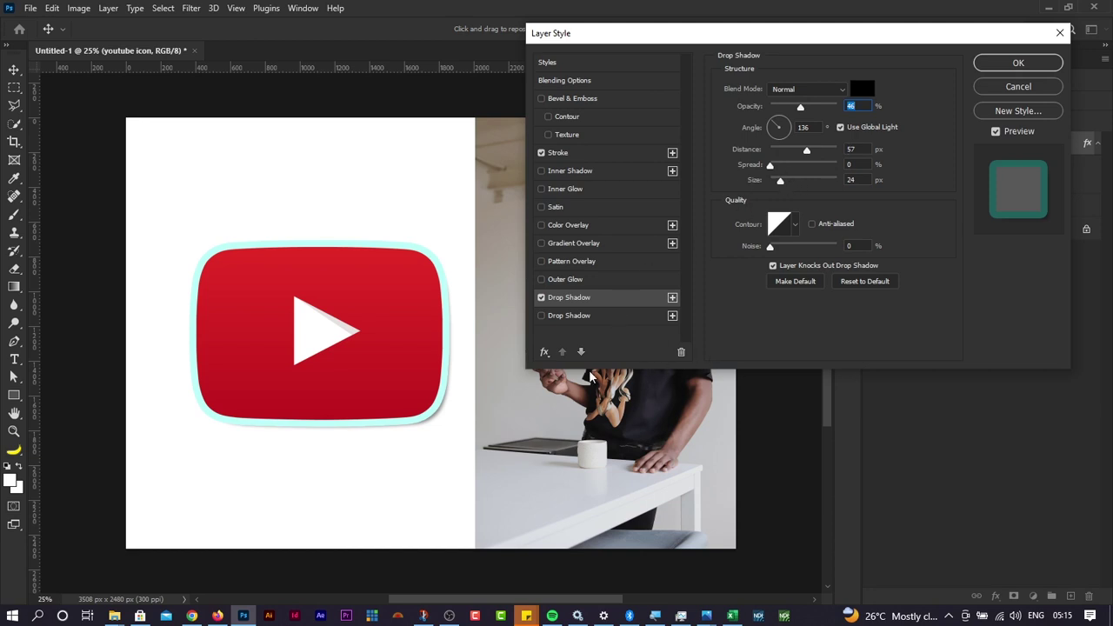
Step: Compare the icon with its drop shadow off and on, leave the shadow enabled, and apply the layer style
click(540, 298)
click(541, 298)
click(541, 298)
click(541, 299)
click(1013, 63)
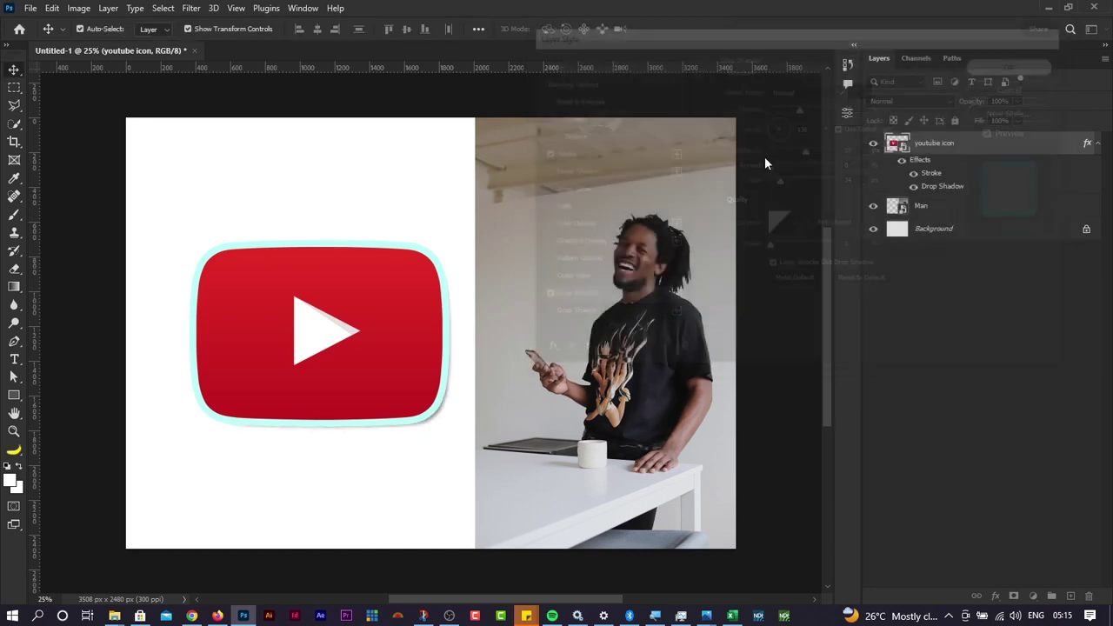
Step: Preview the youtube icon with its stroke hidden and shown, and with its drop shadow hidden and shown
click(914, 174)
click(914, 174)
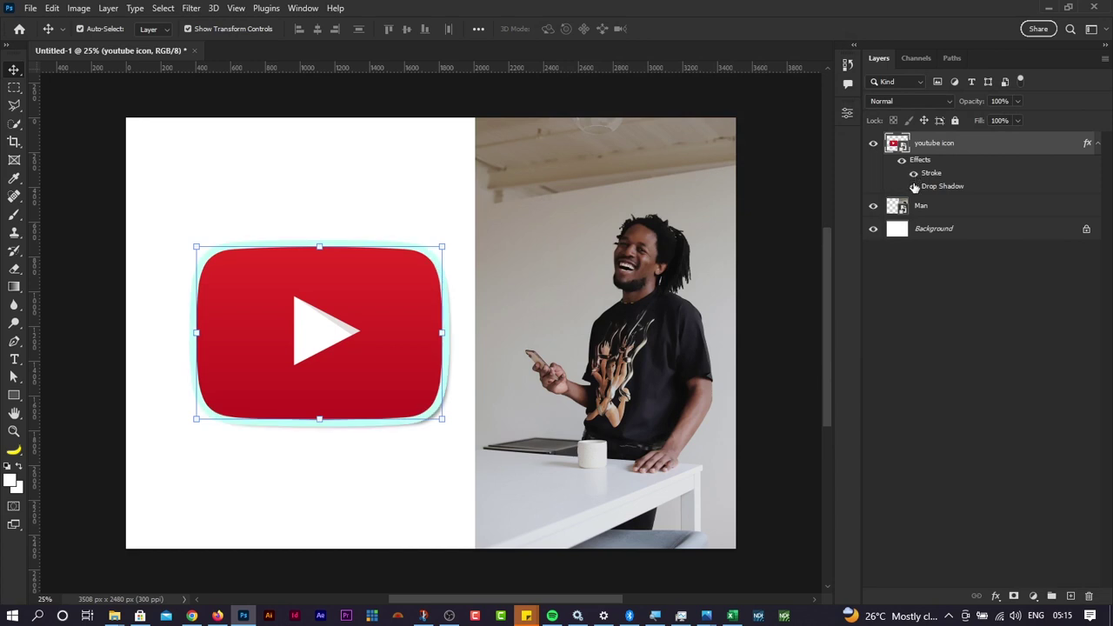
click(914, 187)
click(914, 187)
Step: Disable all layer effects on the youtube icon layer and turn them back on
right_click(933, 189)
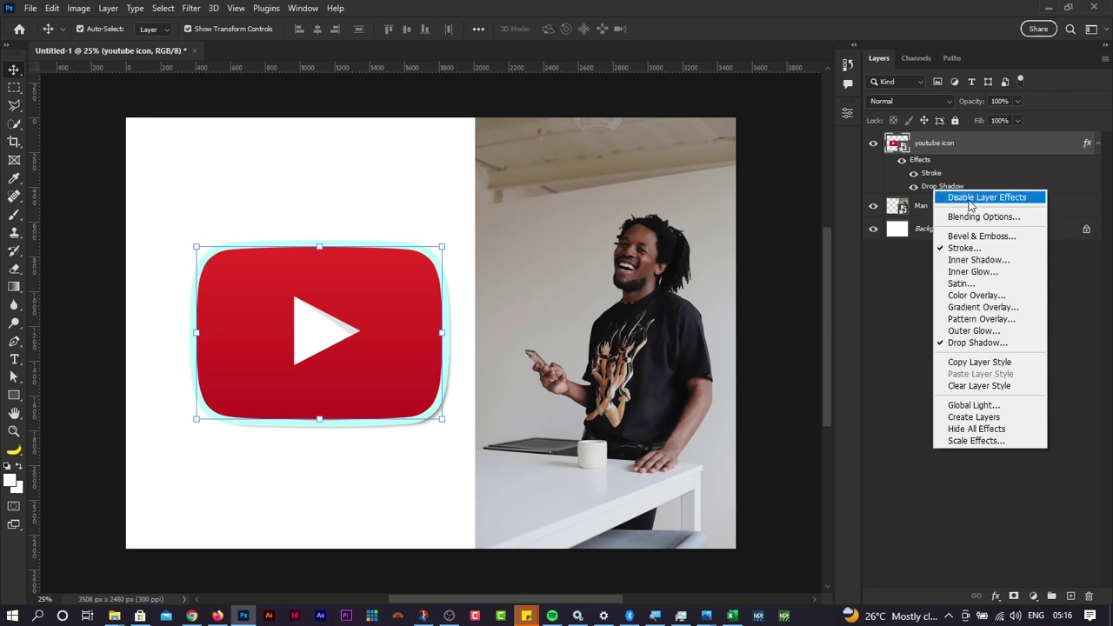
click(973, 200)
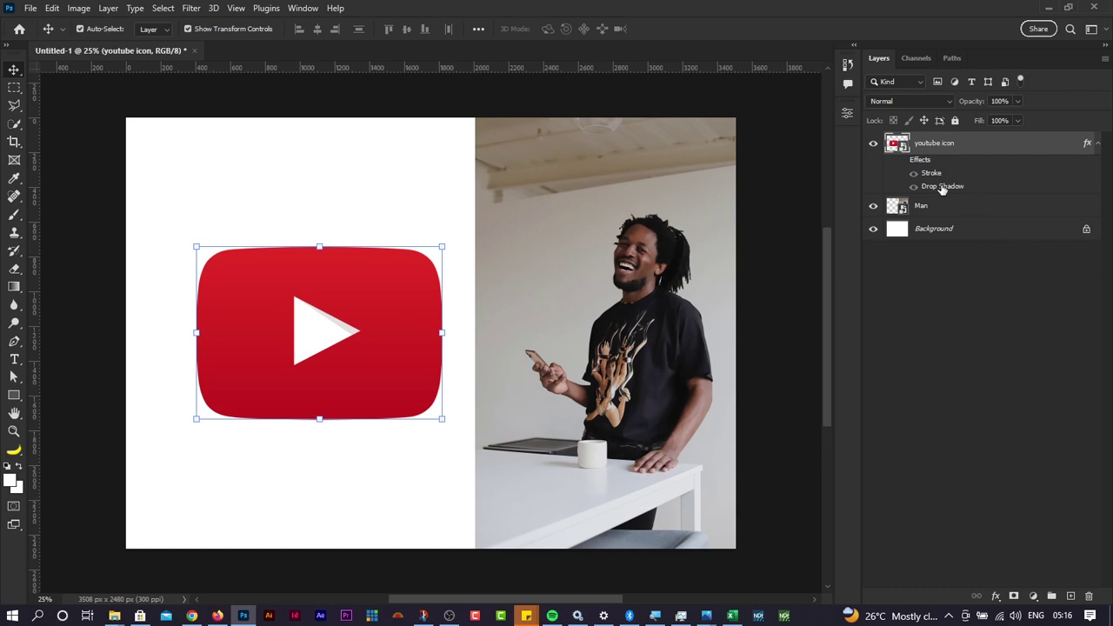
click(902, 161)
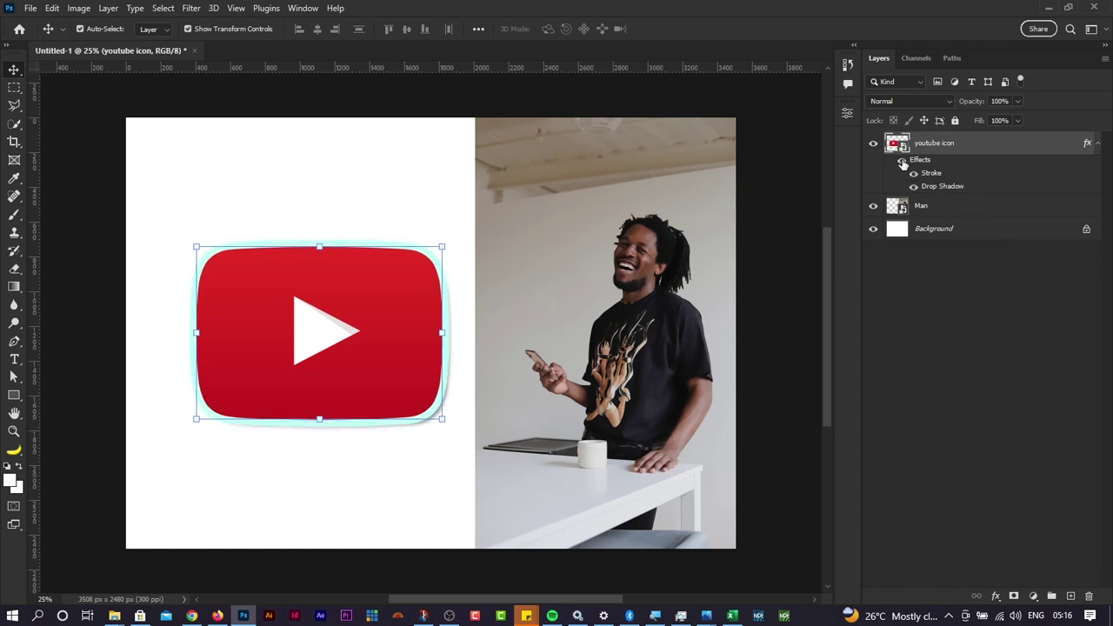
right_click(923, 164)
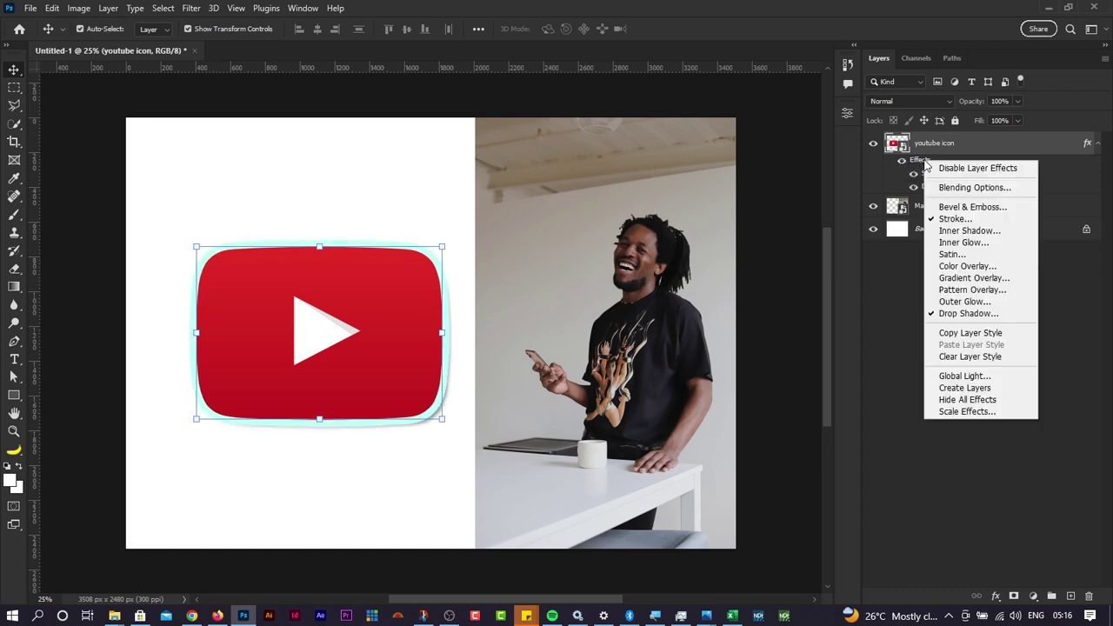
click(895, 311)
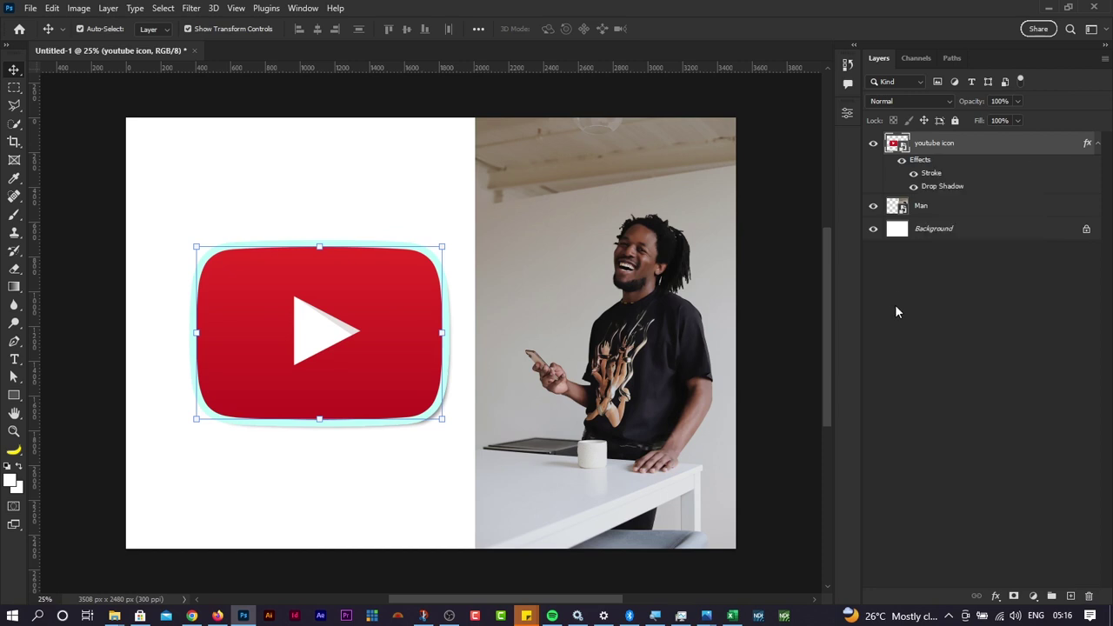
Step: Try clearing the youtube icon's whole layer style and deleting only its drop shadow, undoing each removal
right_click(932, 191)
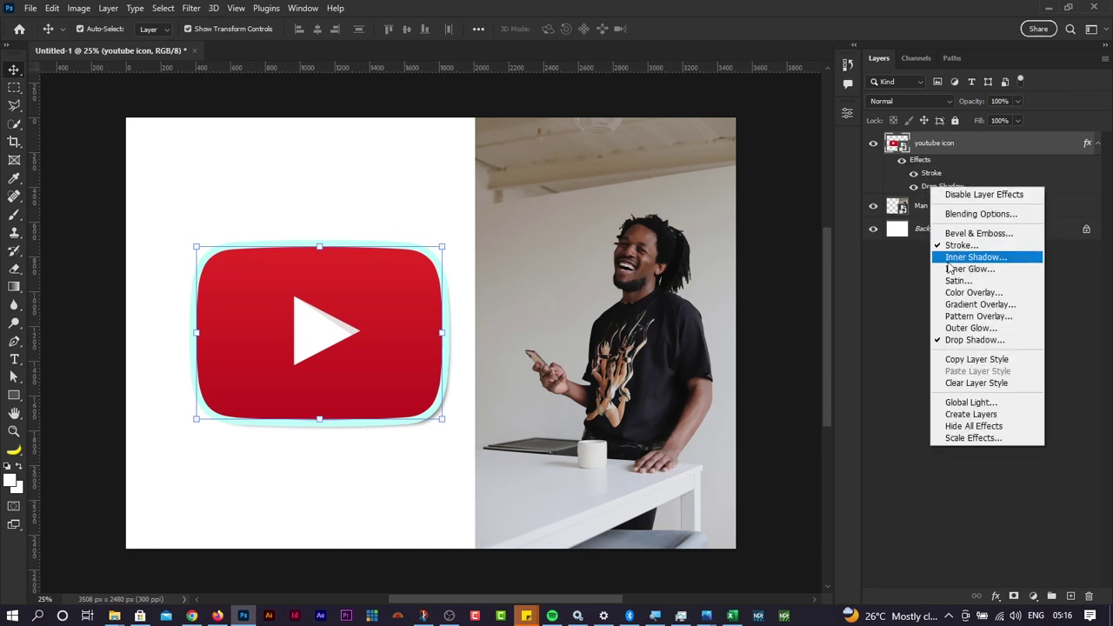
click(954, 384)
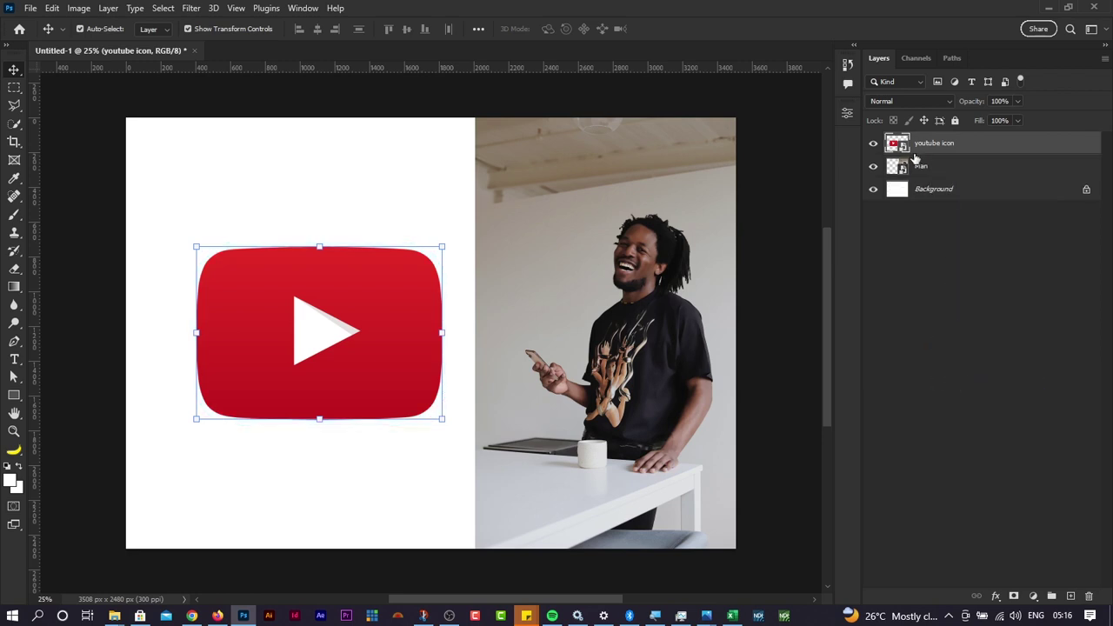
key(ctrl+z)
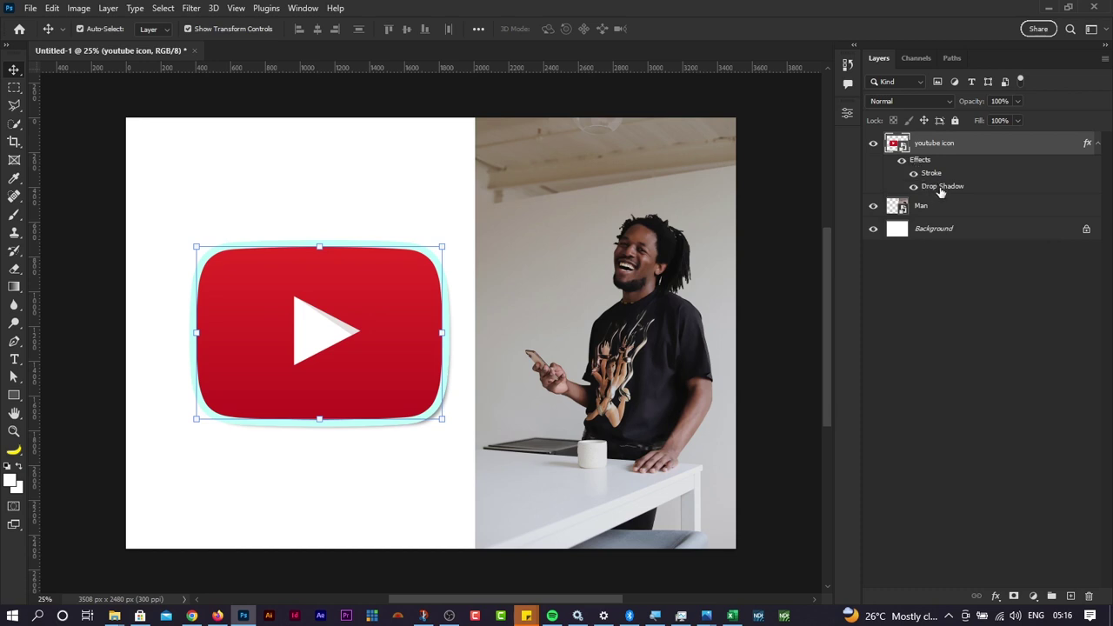
drag(946, 191, 1090, 587)
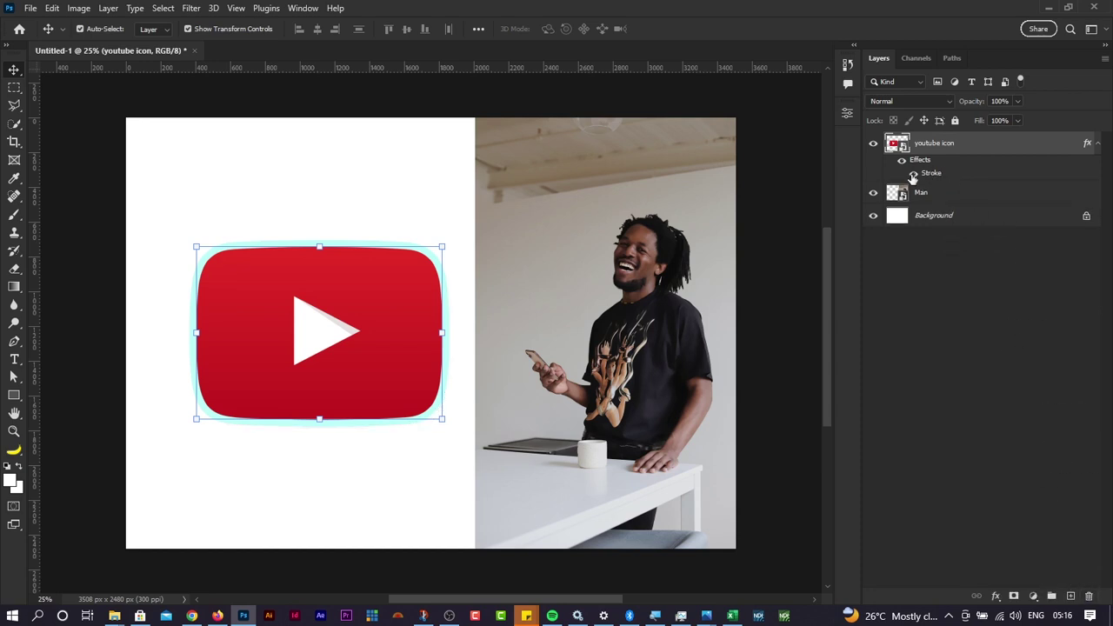
key(ctrl+z)
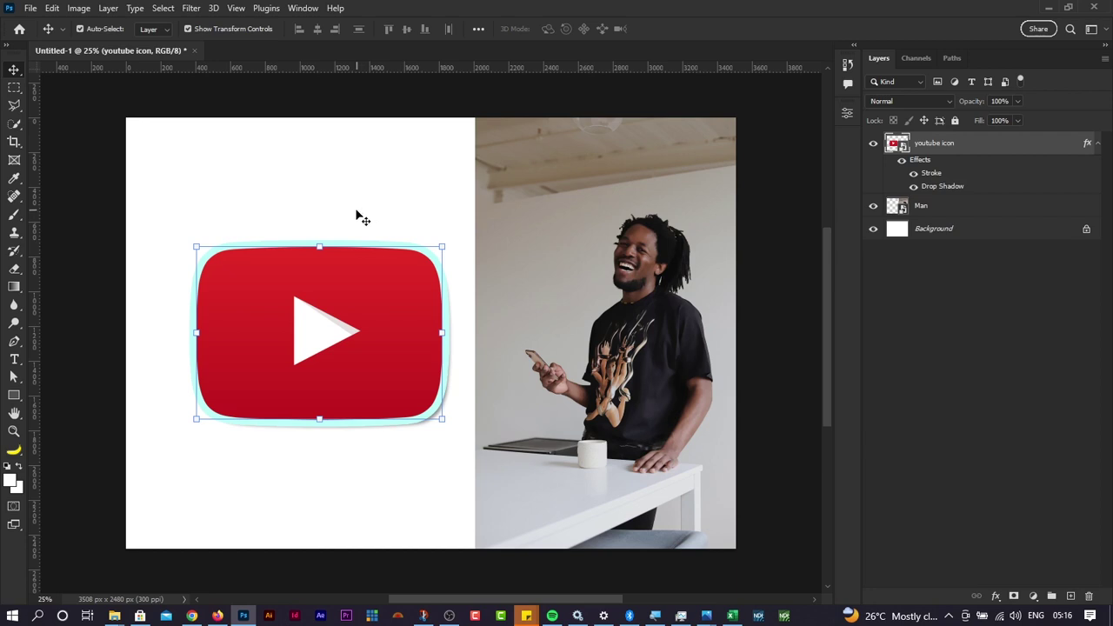
Step: Select the youtube icon and Man layers together and delete them from the document
drag(325, 205, 539, 351)
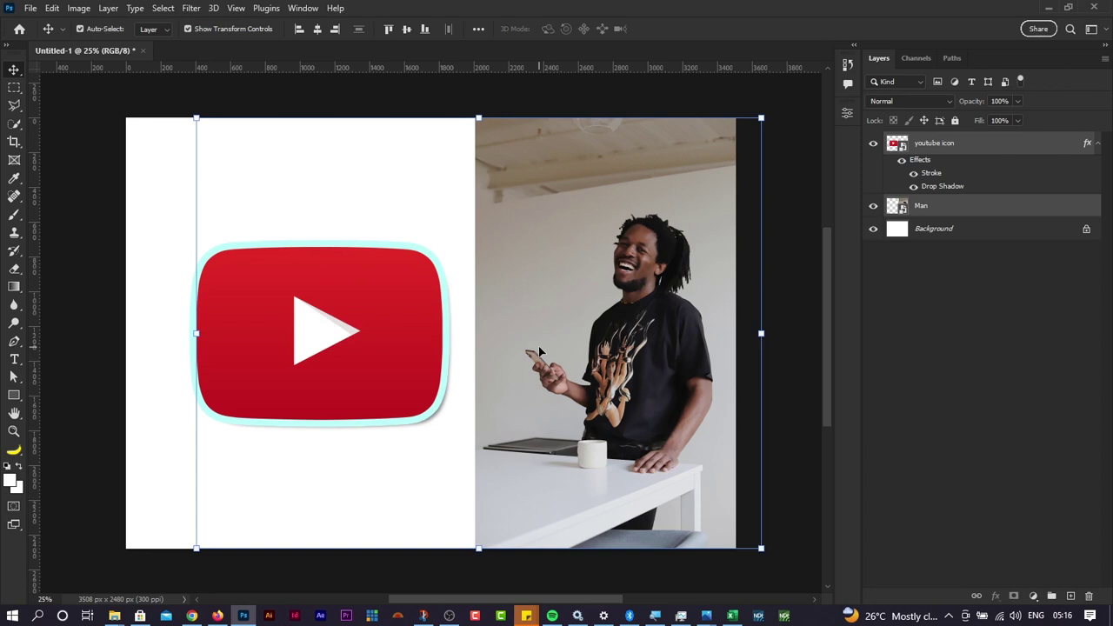
key(Delete)
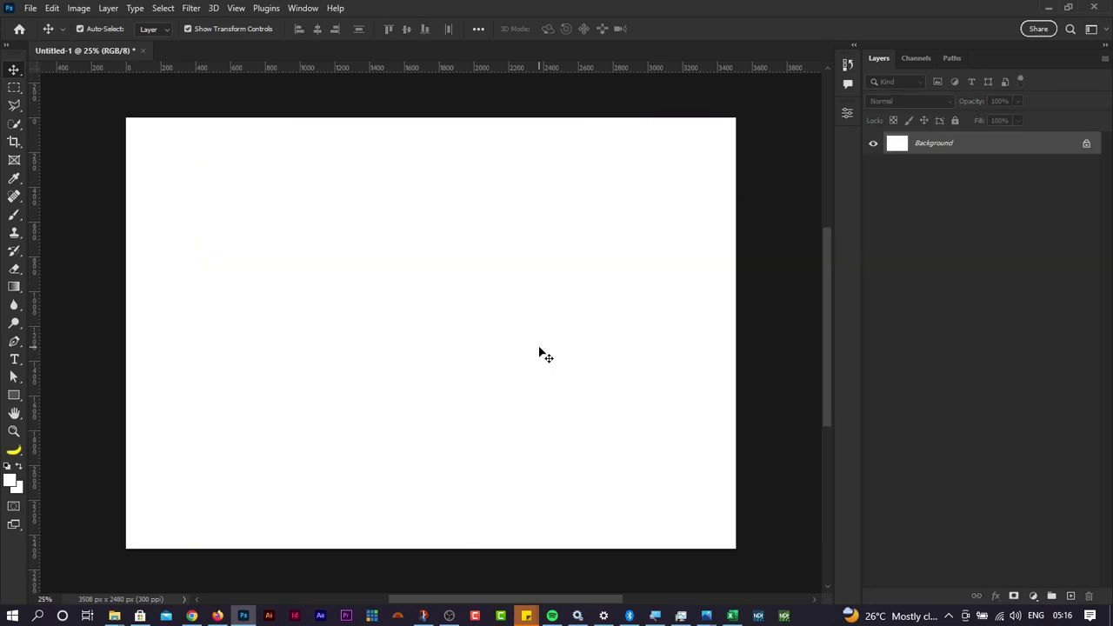
Step: Add a text layer reading "Classic Restaurant" in the upper left part of the blank canvas
key(t)
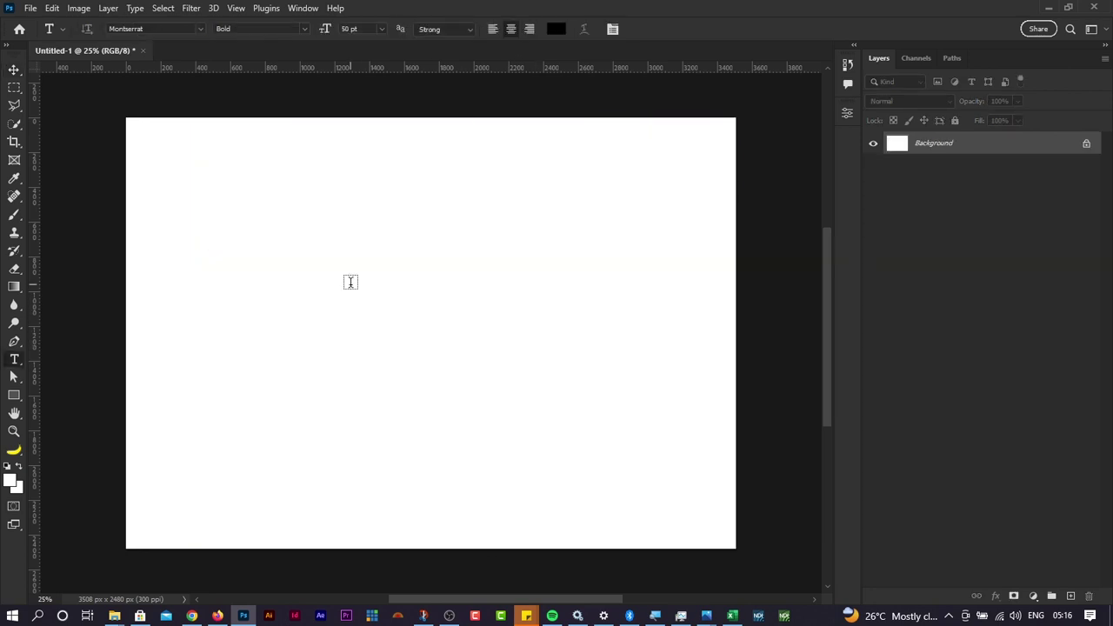
click(351, 282)
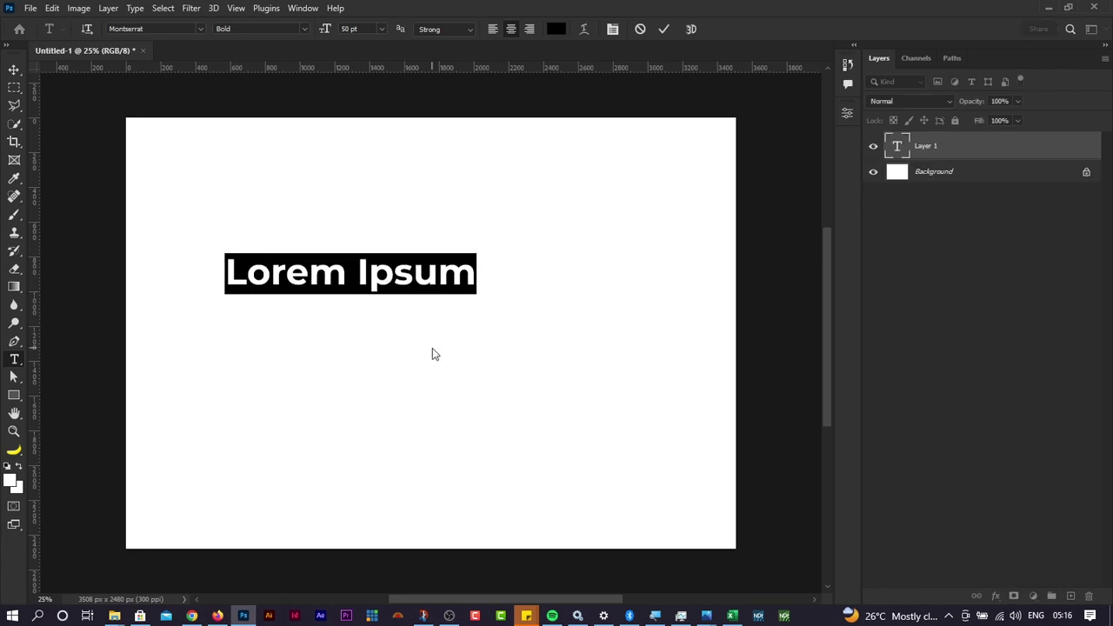
text(Clas)
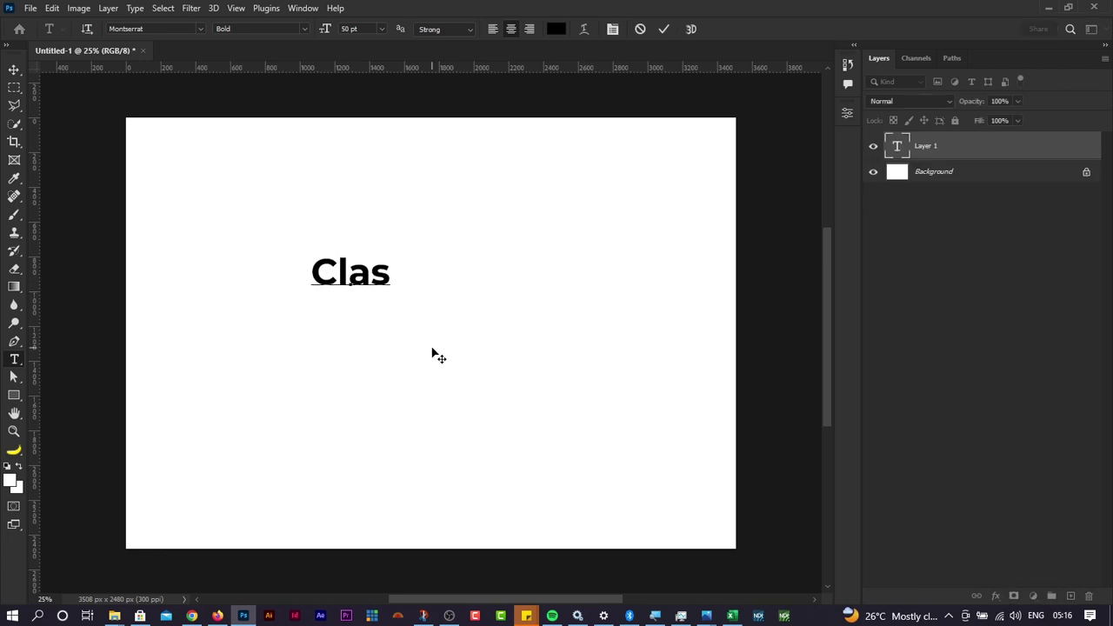
text(is)
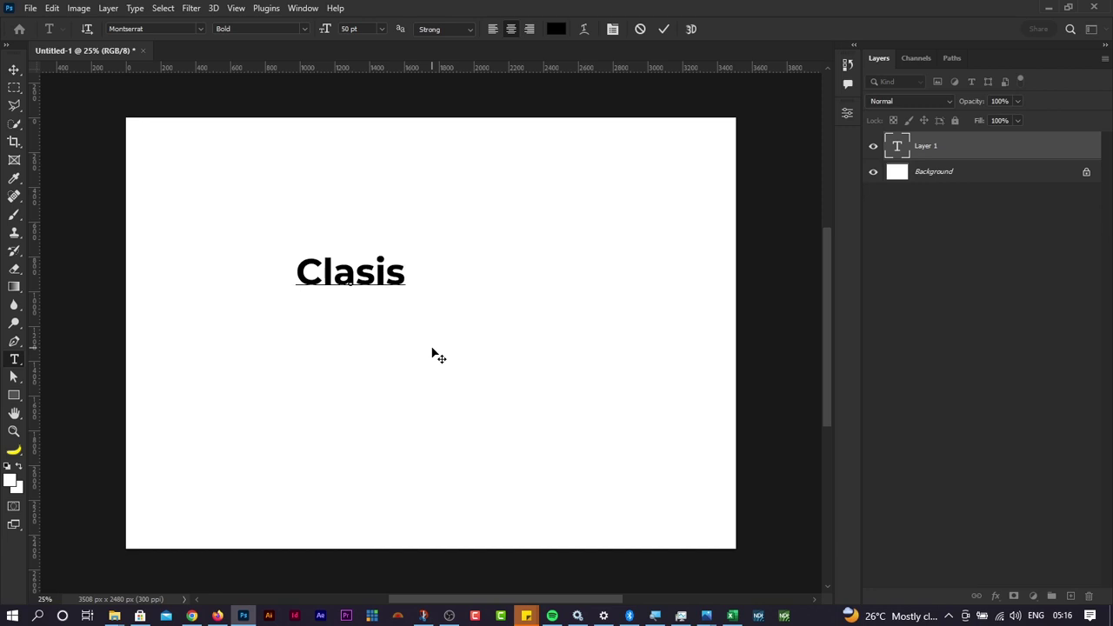
key(BackSpace)
key(BackSpace)
text(si)
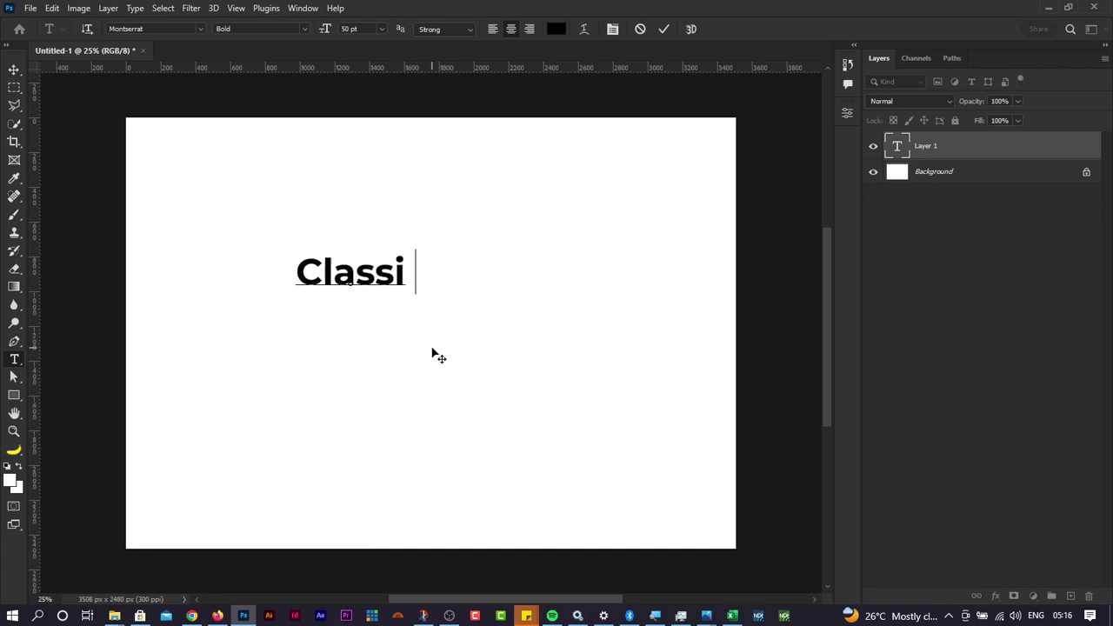
text(c Te==)
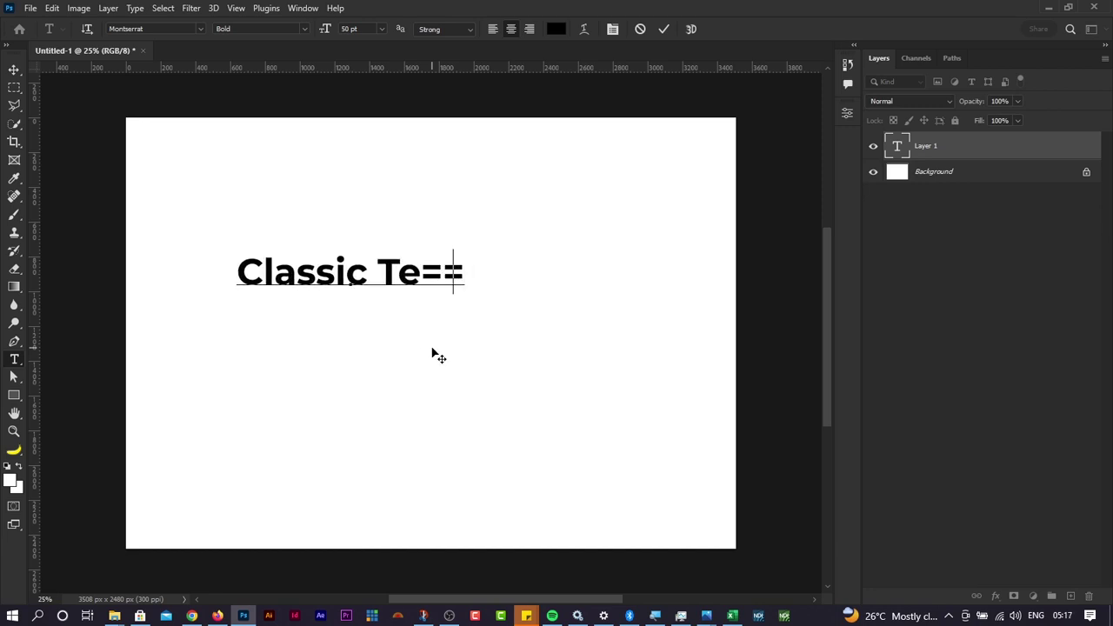
key(BackSpace)
key(BackSpace)
key(BackSpace)
key(BackSpace)
text(Rest)
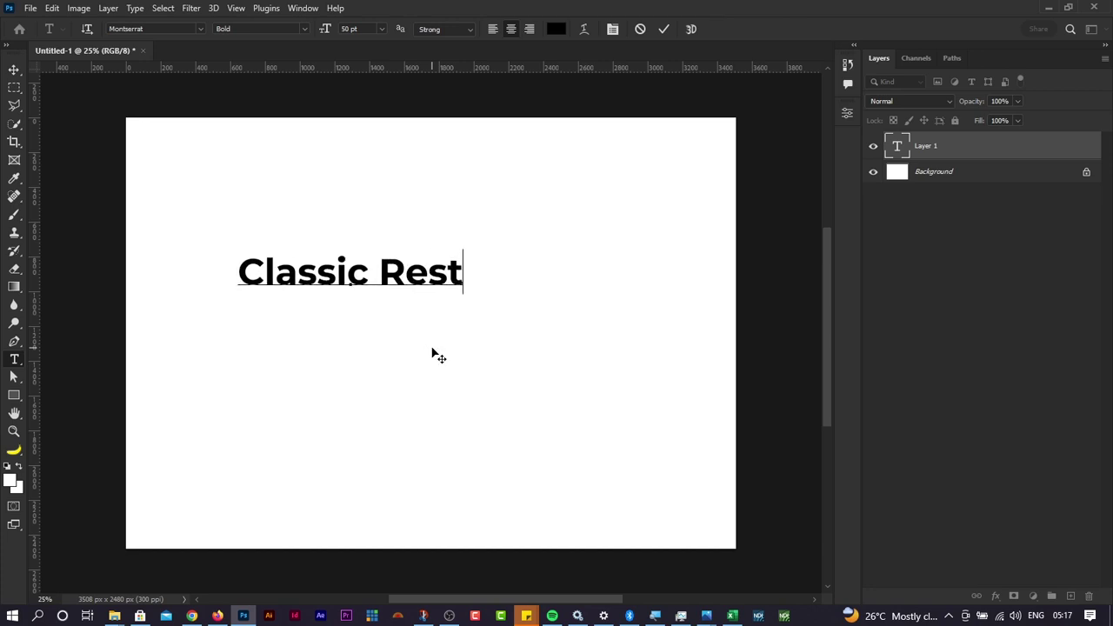
text(aurant)
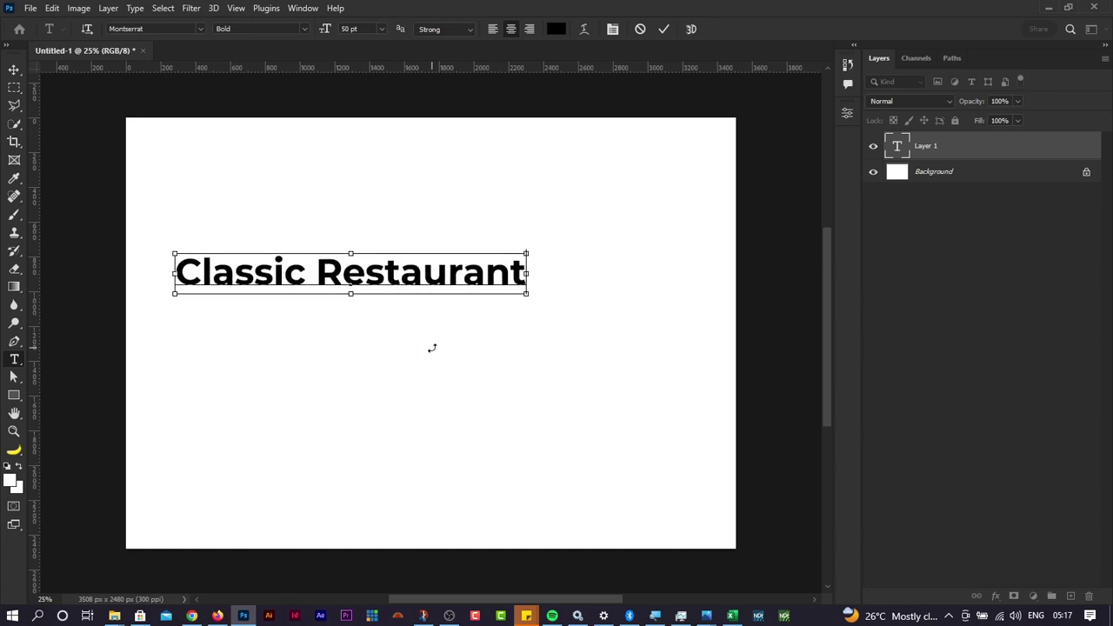
key(ctrl+a)
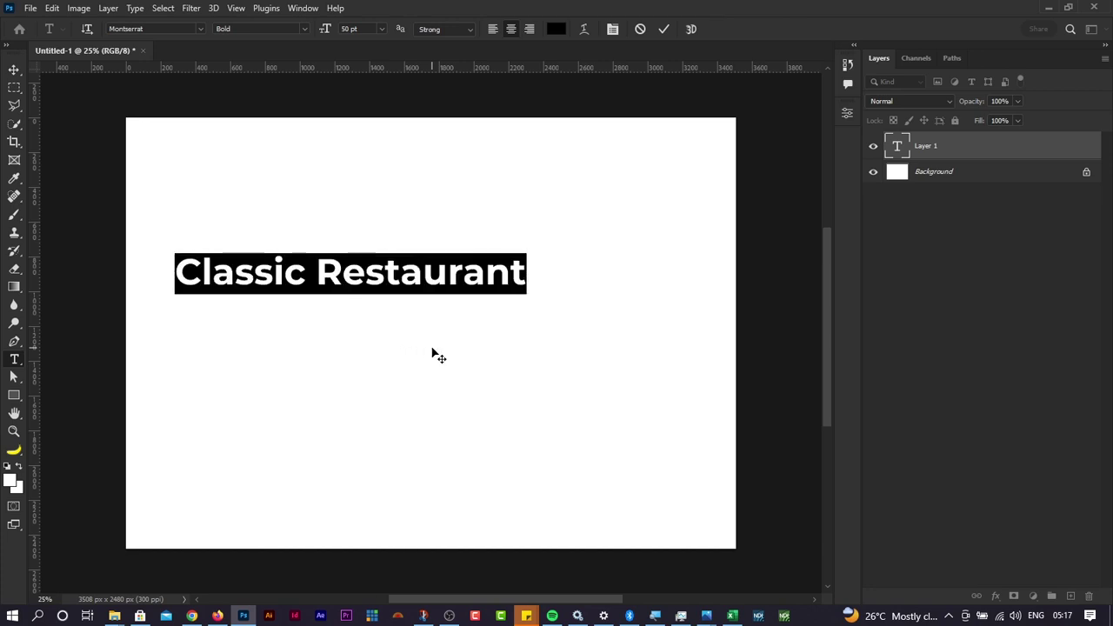
click(806, 184)
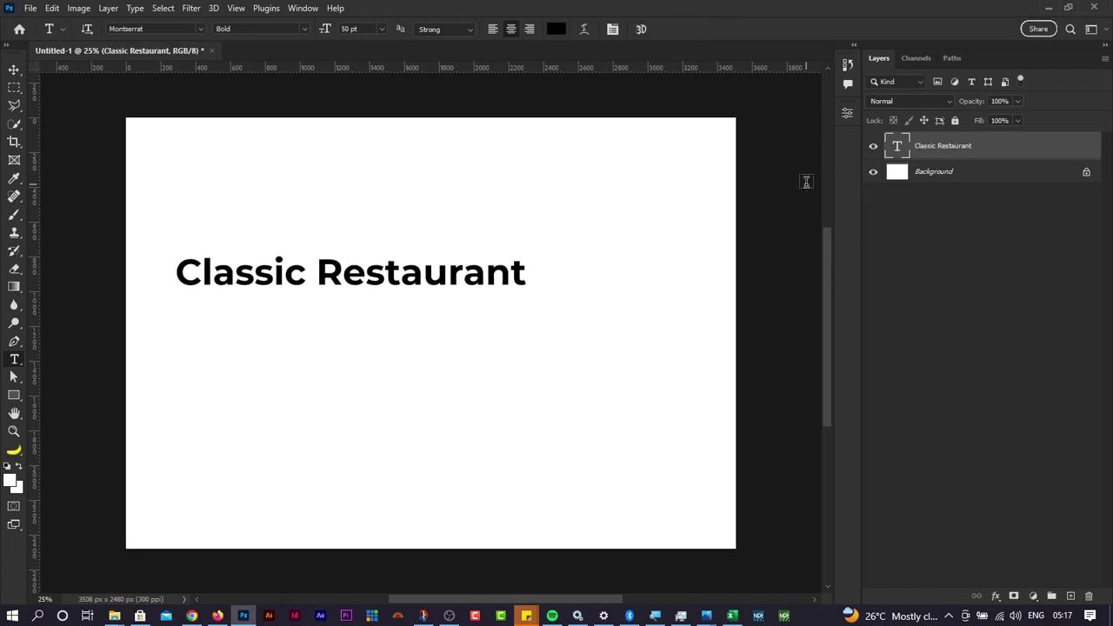
Step: Scale the Classic Restaurant text proportionally to about 135.6% and reposition it so it stays inside the canvas
key(v)
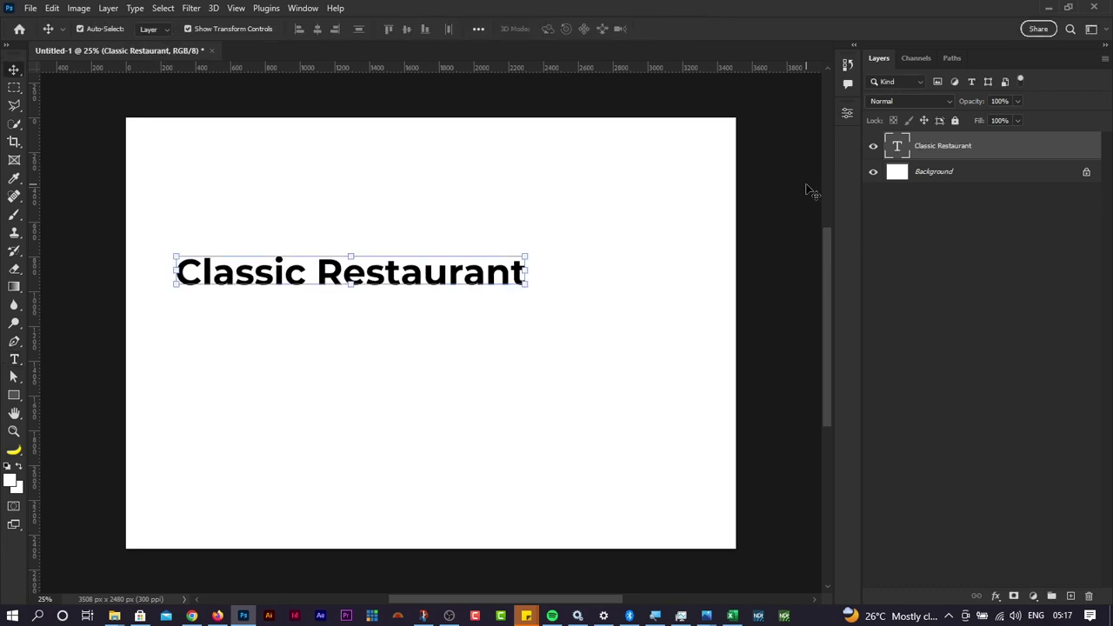
click(847, 114)
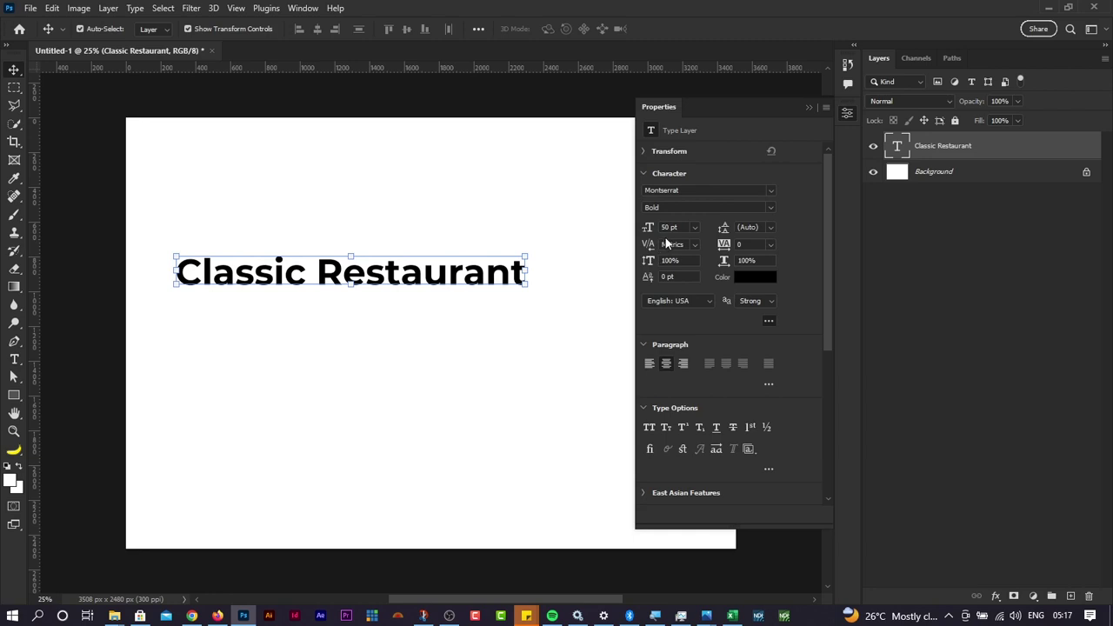
click(848, 116)
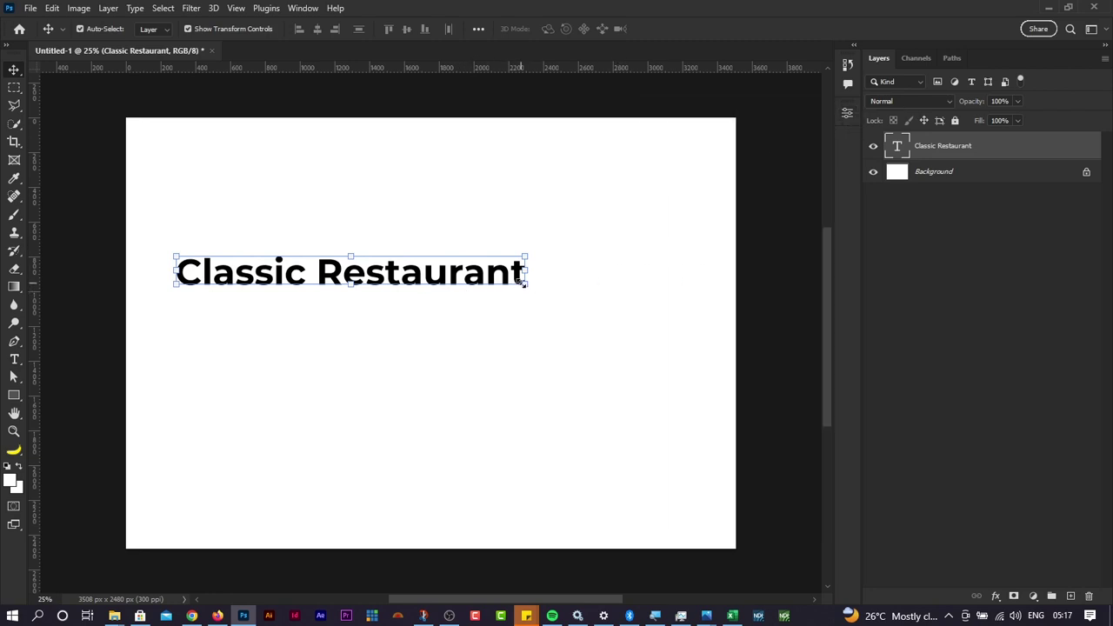
drag(521, 283, 586, 479)
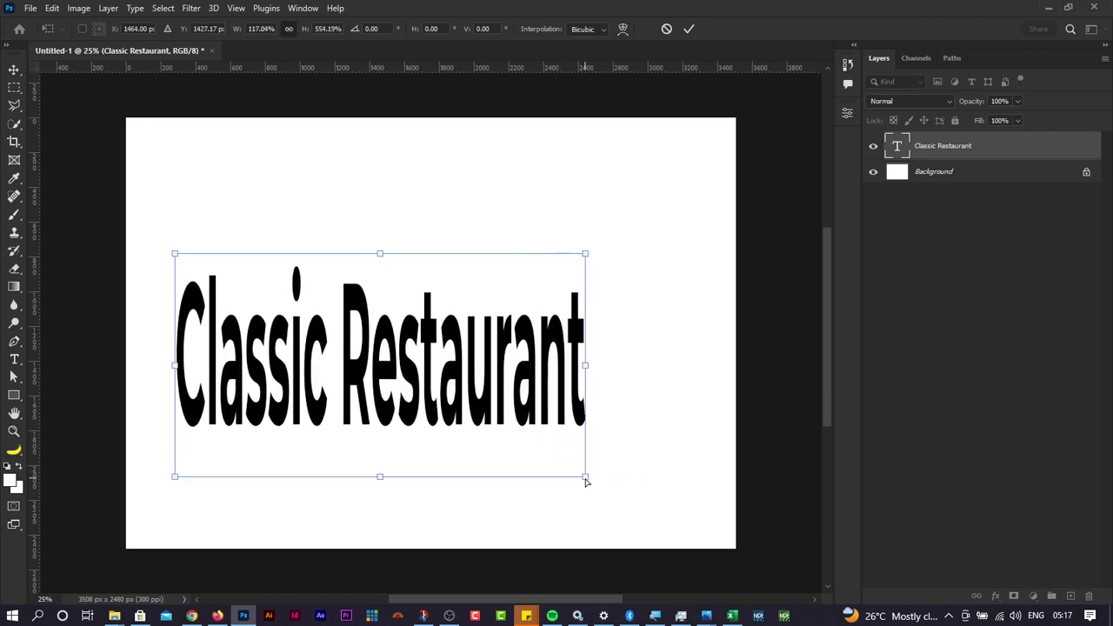
key(ctrl+z)
mouse_move(527, 294)
mouse_down()
mouse_move(647, 350)
mouse_move(519, 292)
mouse_move(533, 275)
mouse_up()
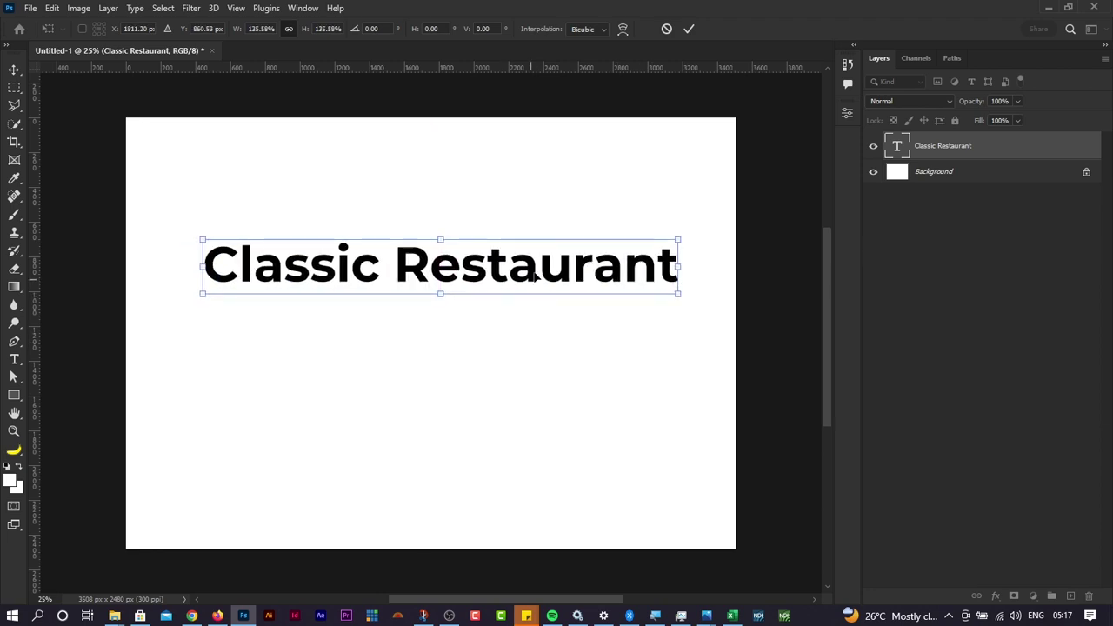
click(689, 28)
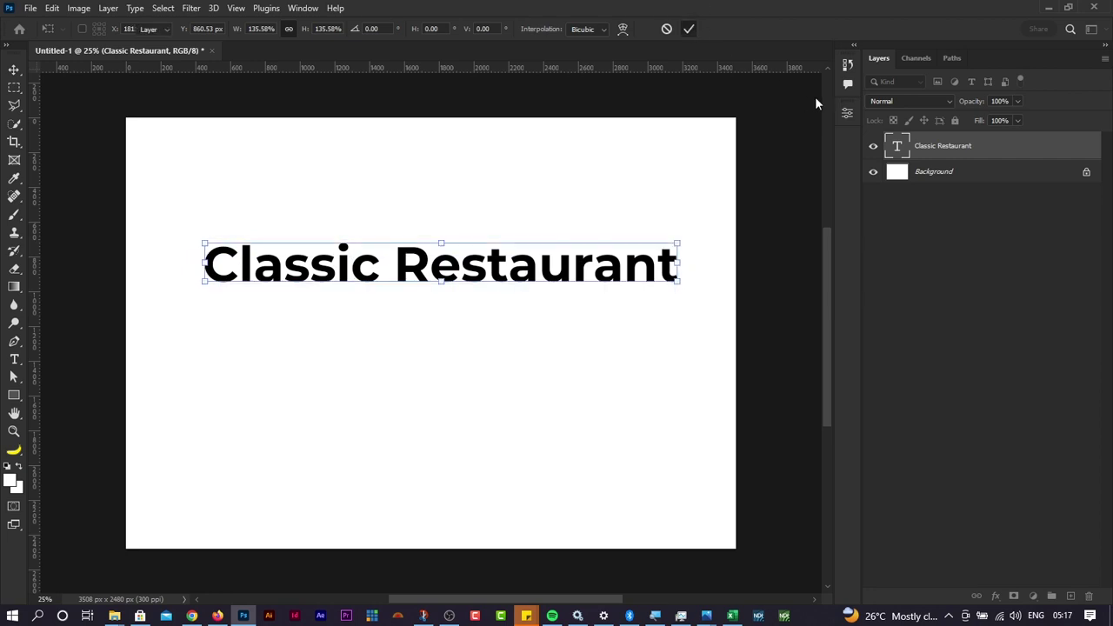
Step: Set the Classic Restaurant text to All Caps with a font size of 54 pt
click(845, 114)
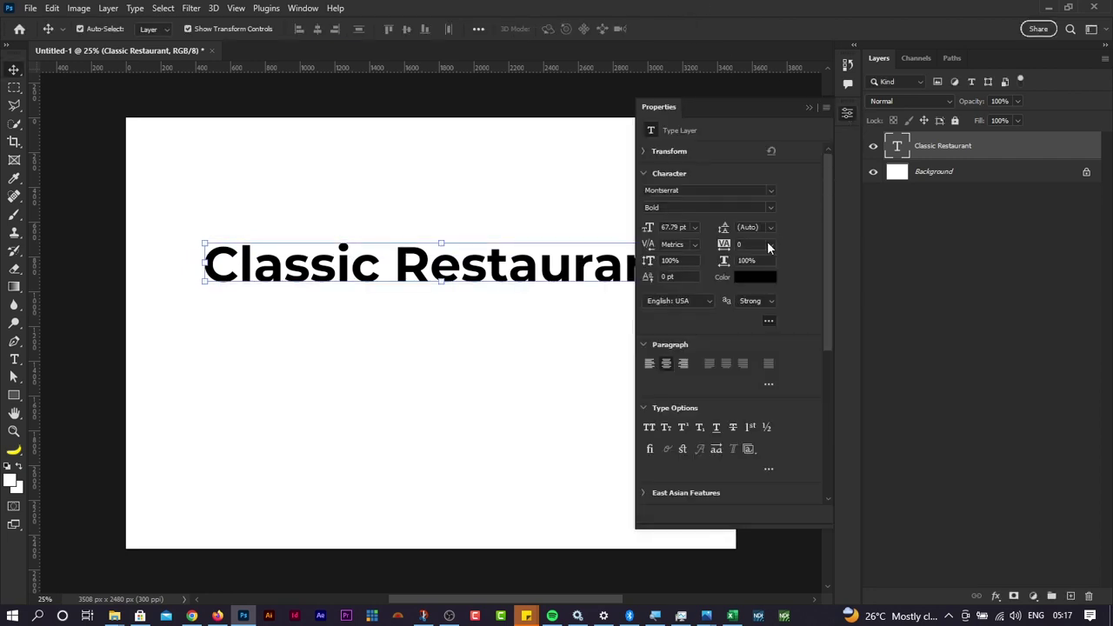
click(648, 428)
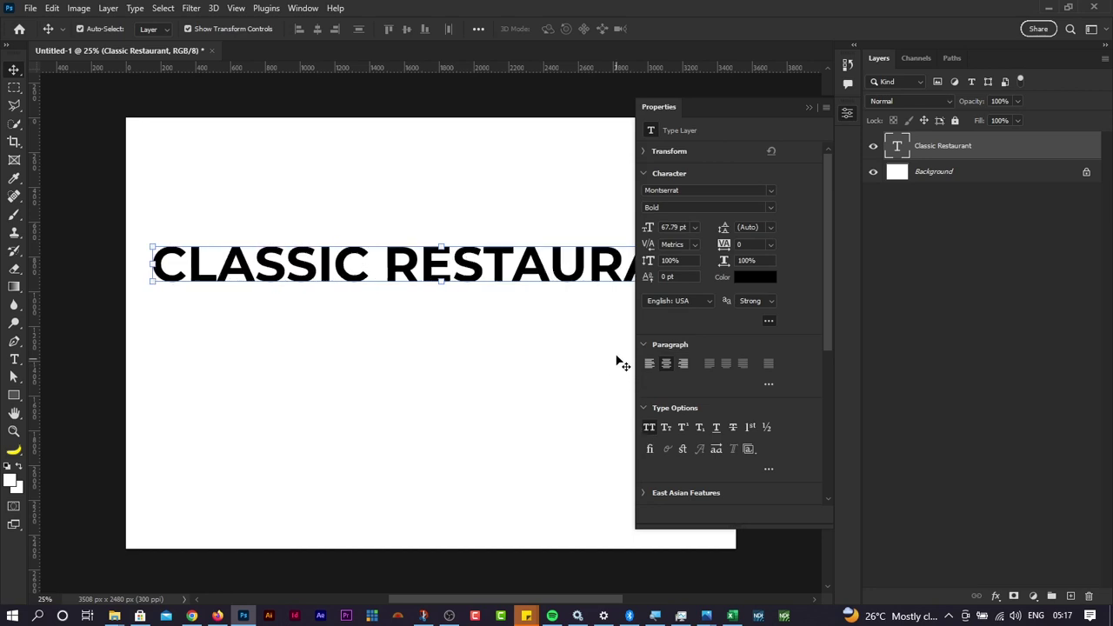
click(650, 228)
text(54)
key(Return)
Step: Change the font of the Classic Restaurant text to Orbitron Black
click(684, 190)
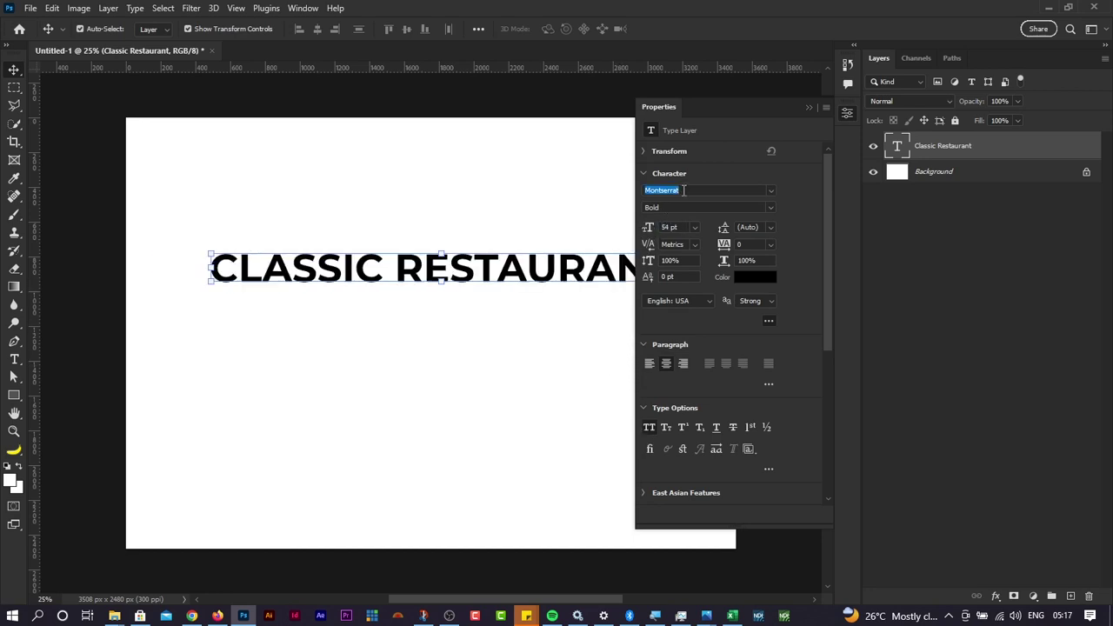
text(orb)
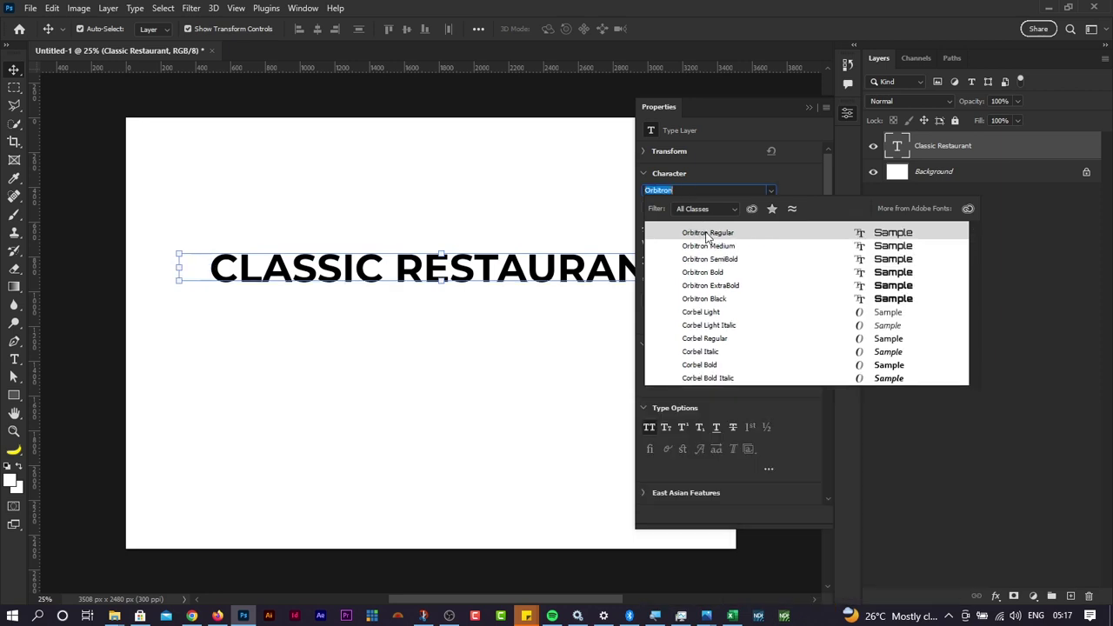
click(710, 298)
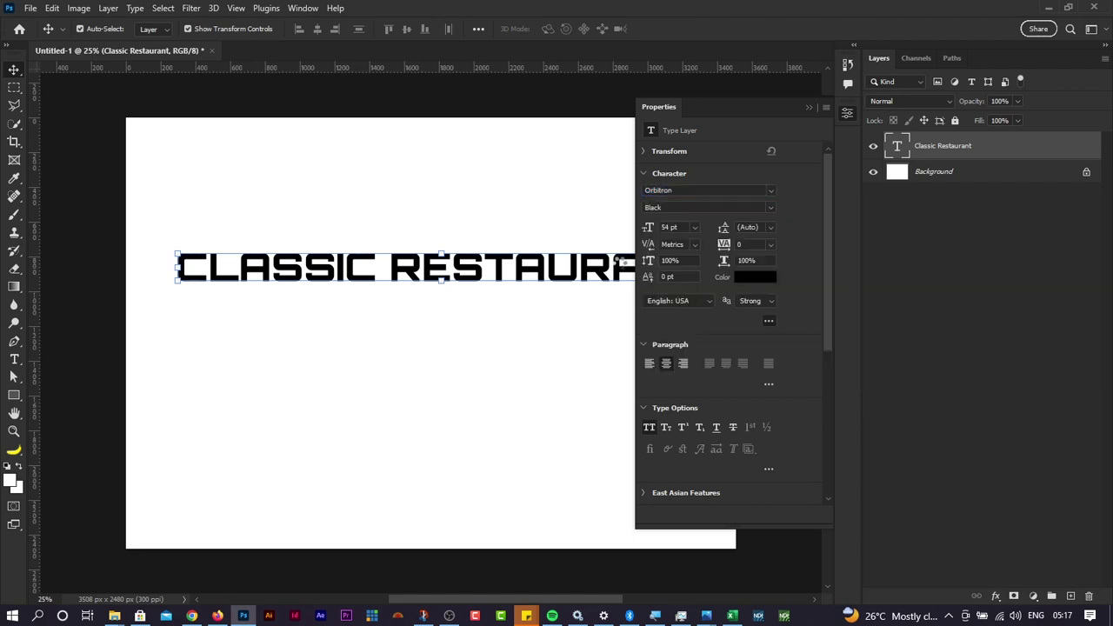
click(848, 113)
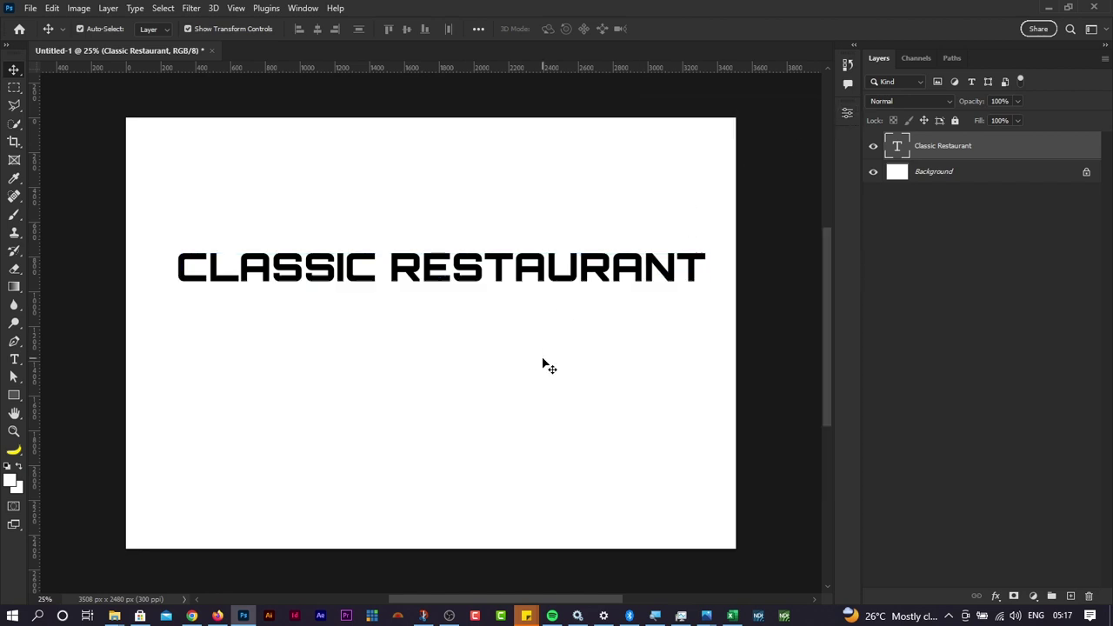
Step: Move the text about 35 px right and 196 px up, and reduce its font size to 41 pt
click(565, 306)
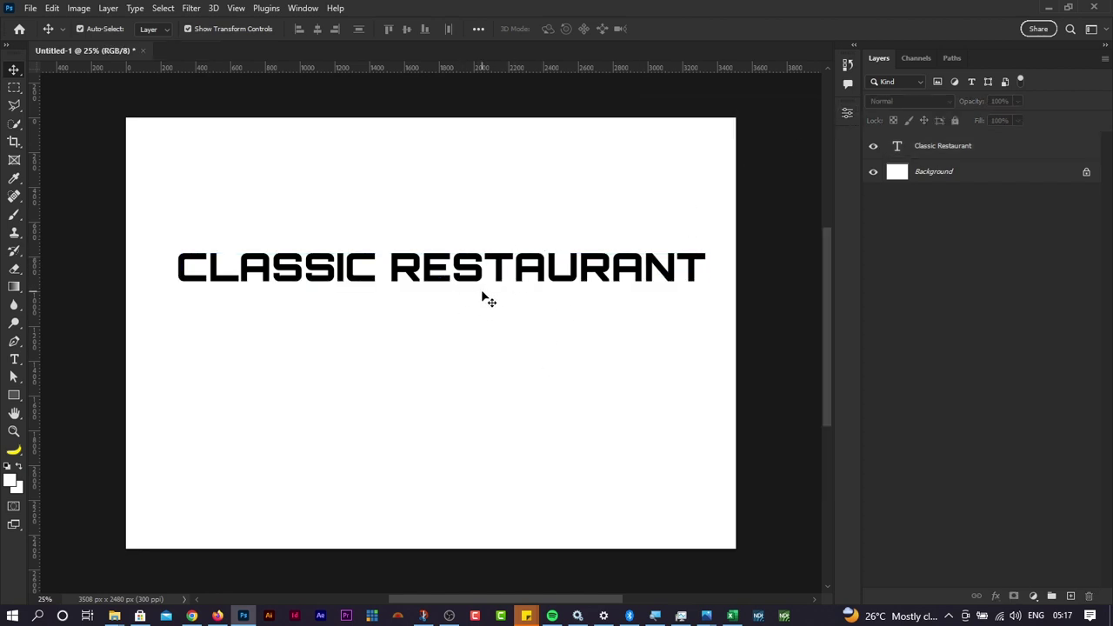
drag(490, 280, 490, 245)
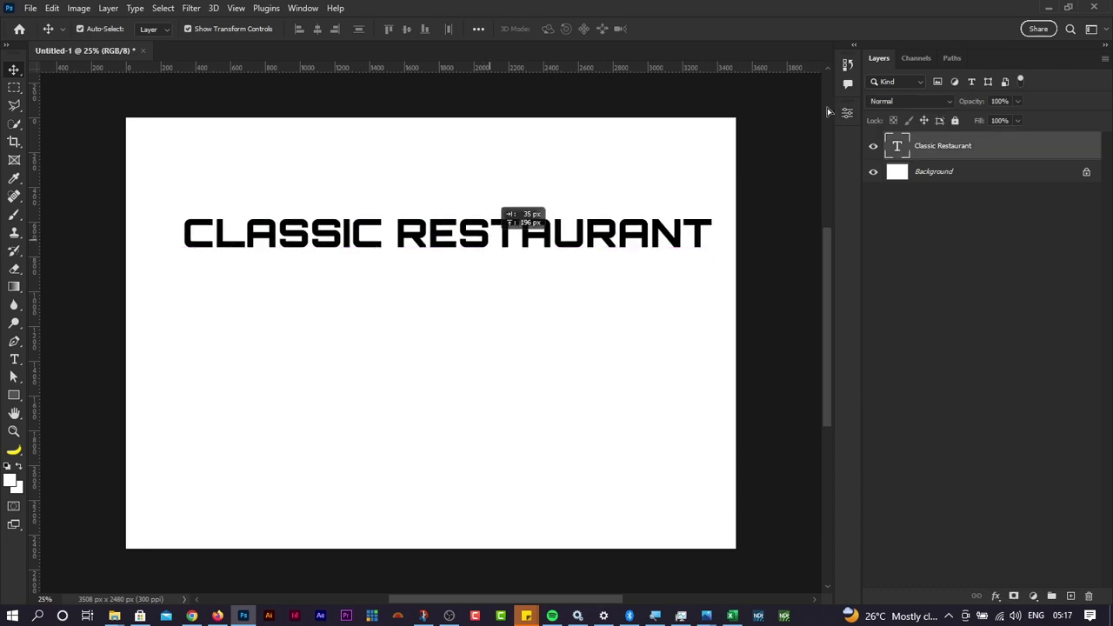
click(848, 113)
click(731, 191)
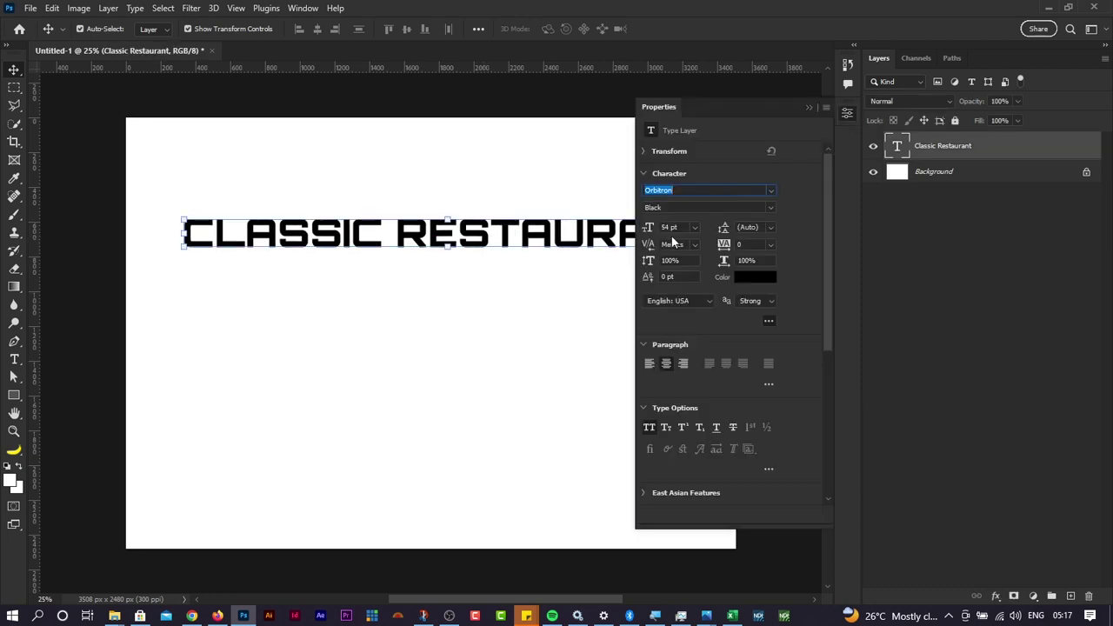
drag(650, 229, 589, 325)
scroll(589, 327, right, 2)
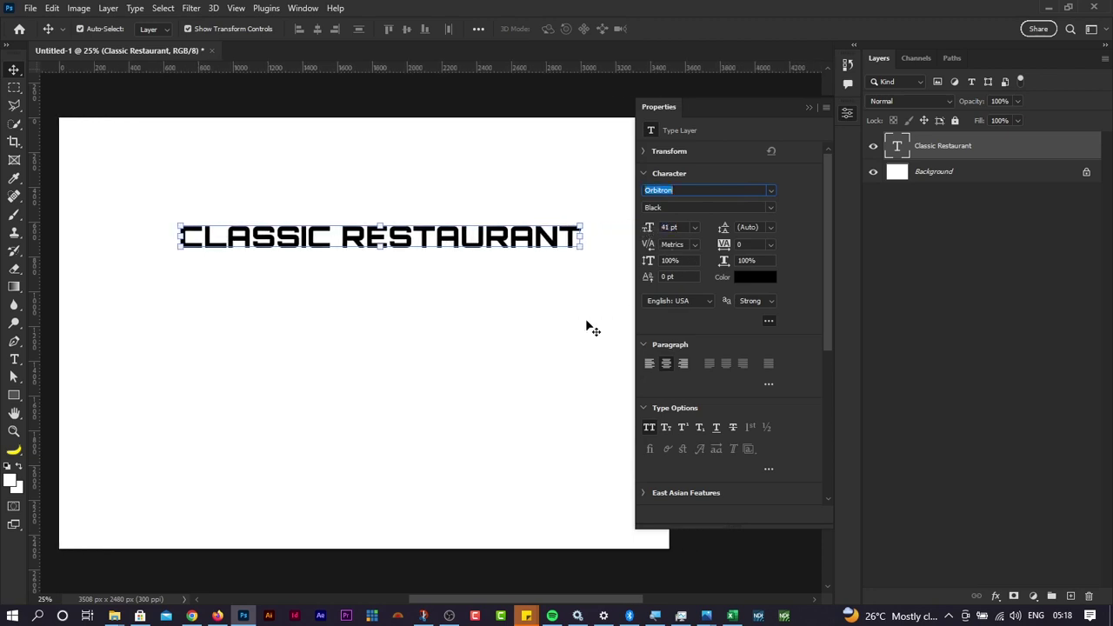
Step: Set the Classic Restaurant text's font size to 50 pt, keeping the Orbitron Black style
click(770, 207)
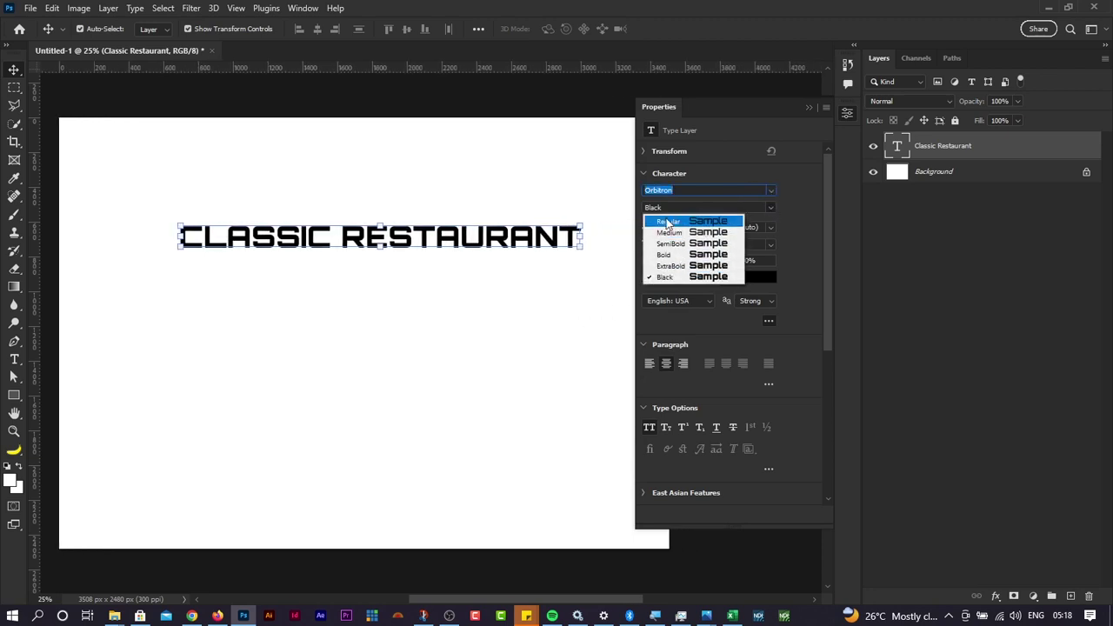
click(775, 244)
click(670, 227)
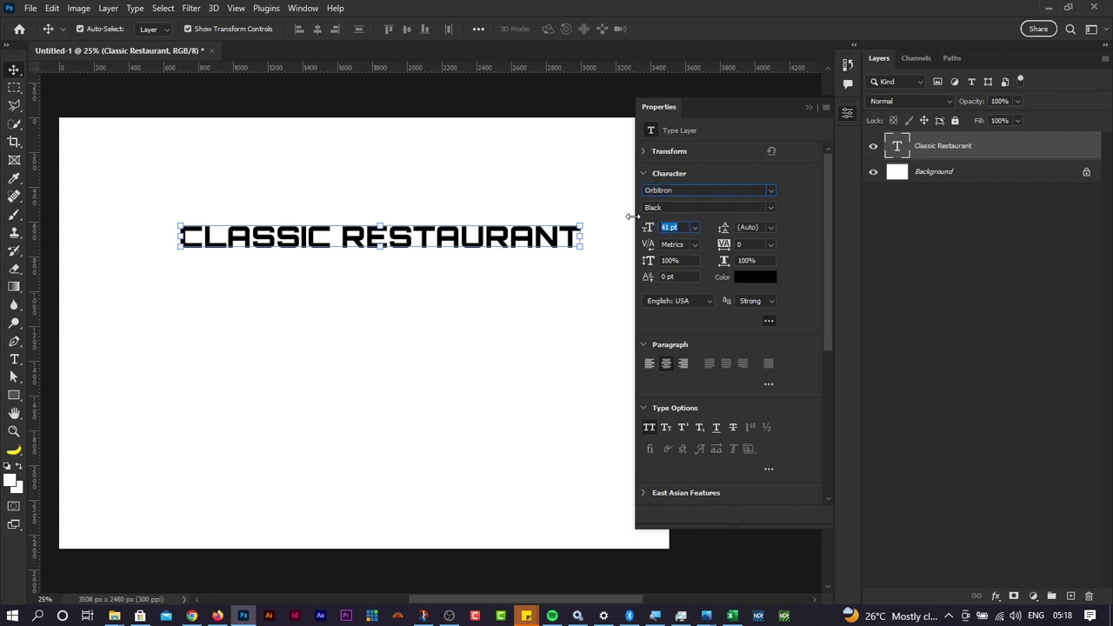
text(50)
key(Return)
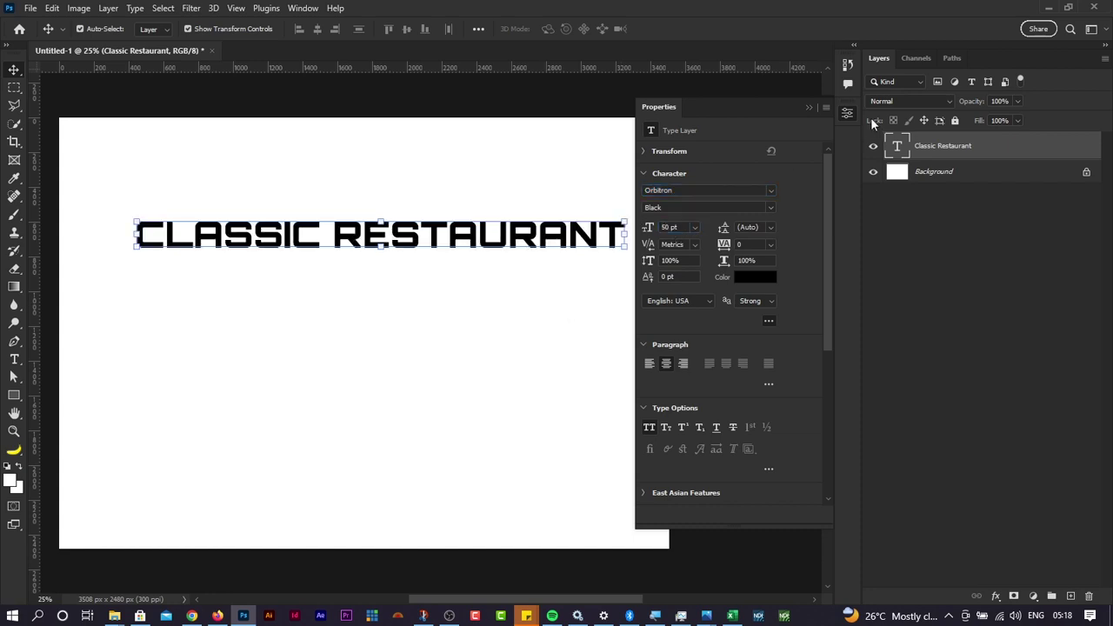
click(847, 114)
click(530, 298)
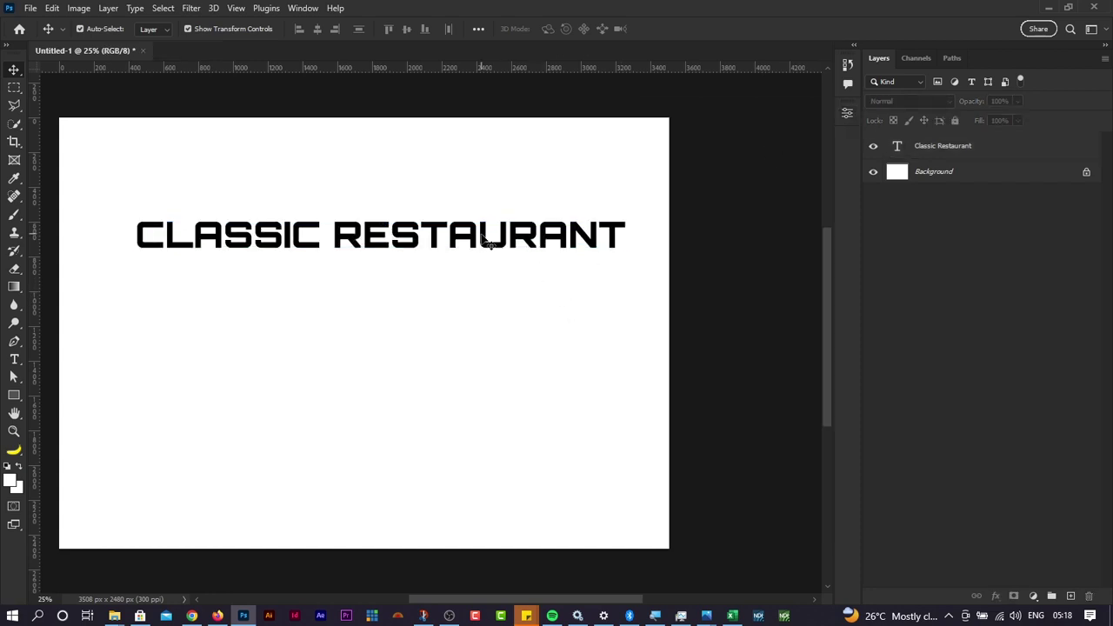
Step: Move the Classic Restaurant text closer to the canvas's upper edge and turn off Show Transform Controls
drag(490, 243, 474, 214)
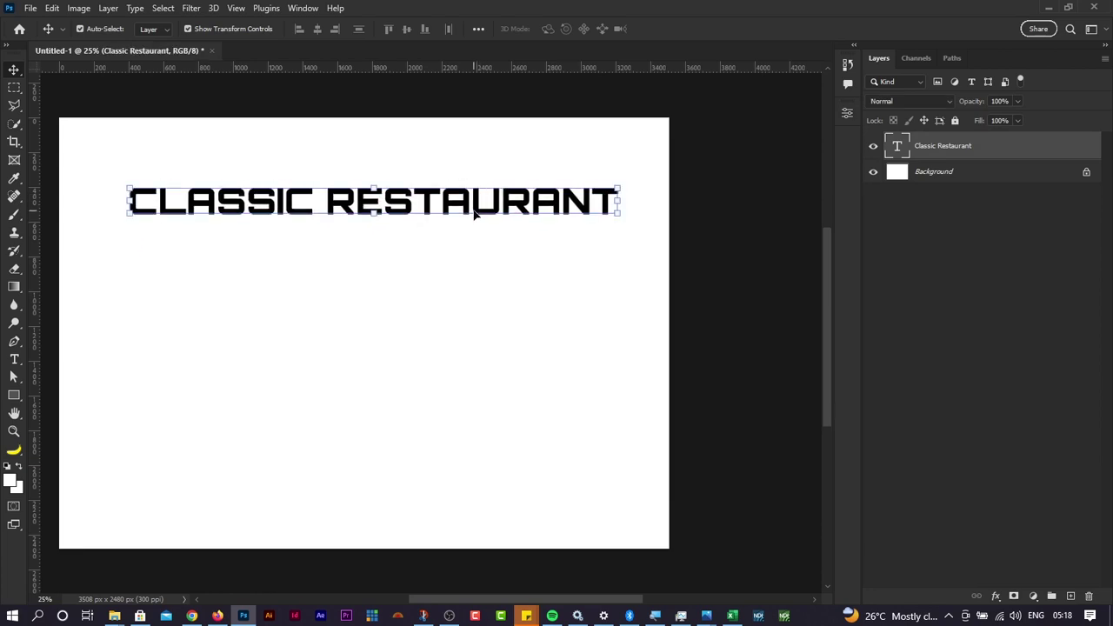
click(473, 215)
click(188, 28)
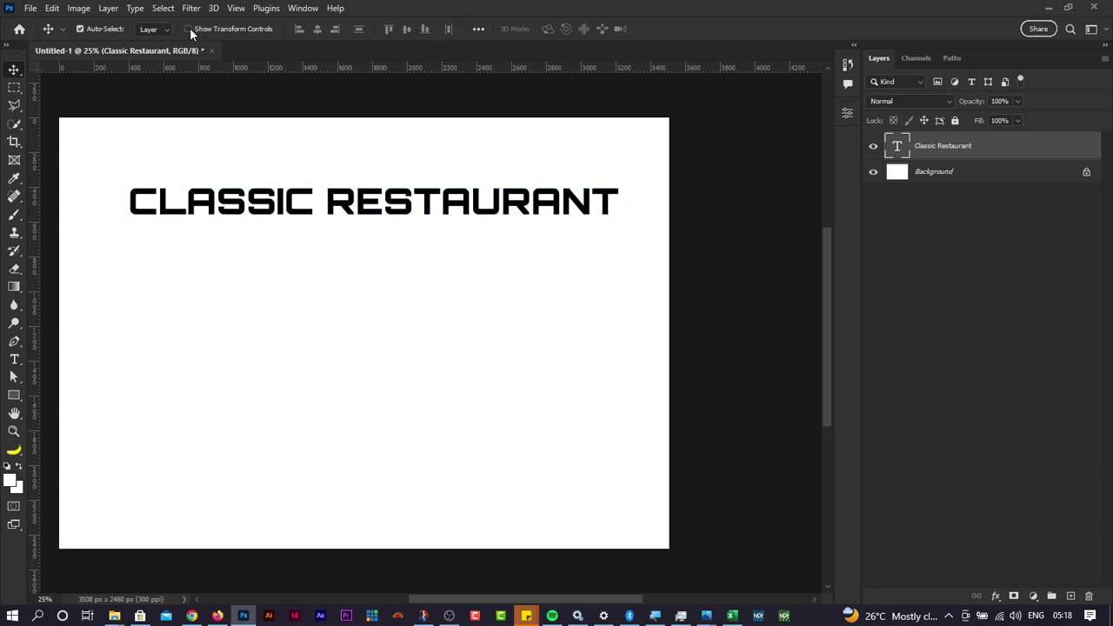
click(13, 359)
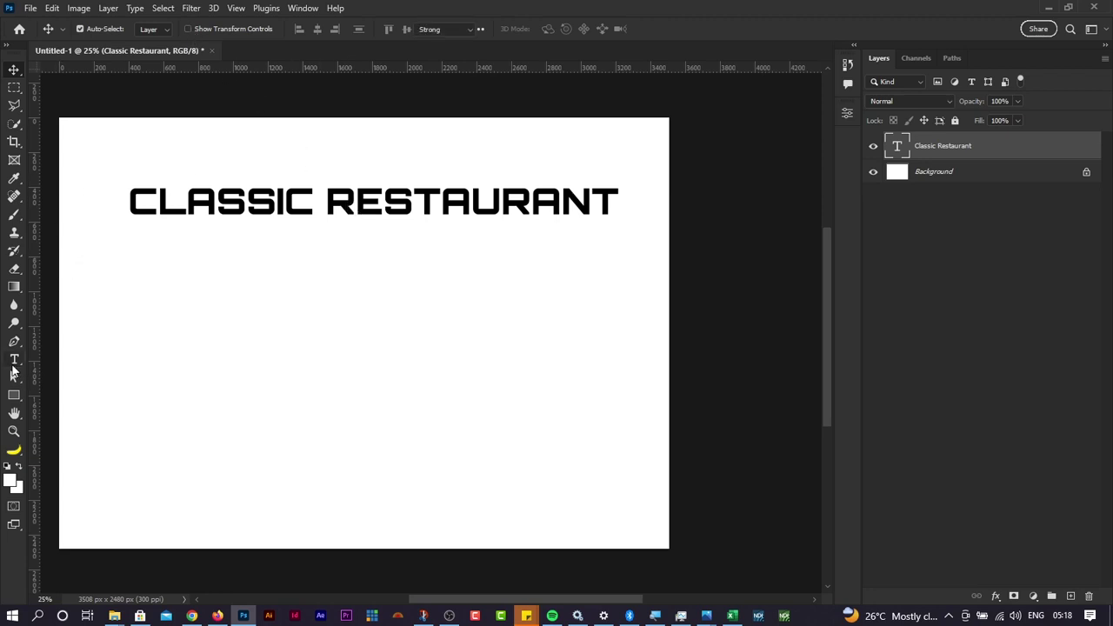
click(319, 203)
key(ctrl+a)
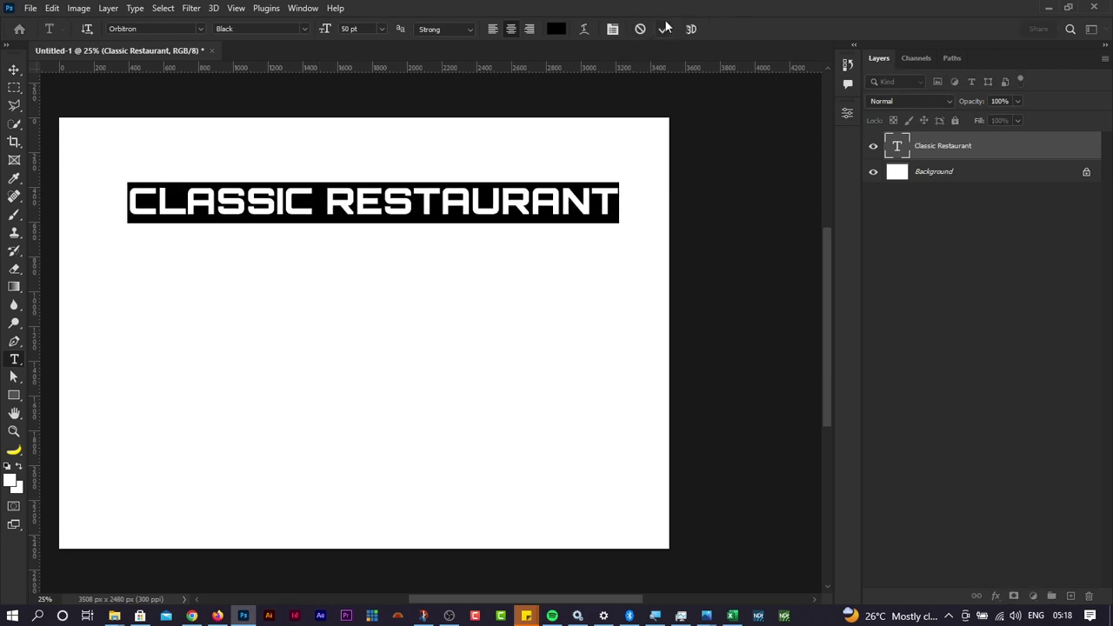
click(664, 28)
key(v)
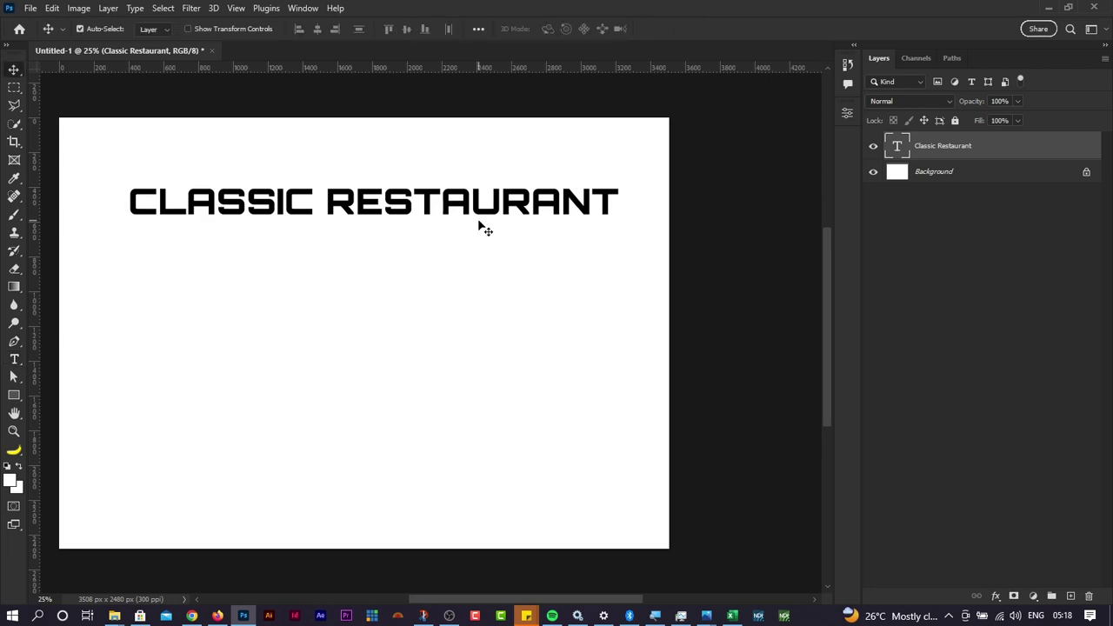
click(847, 112)
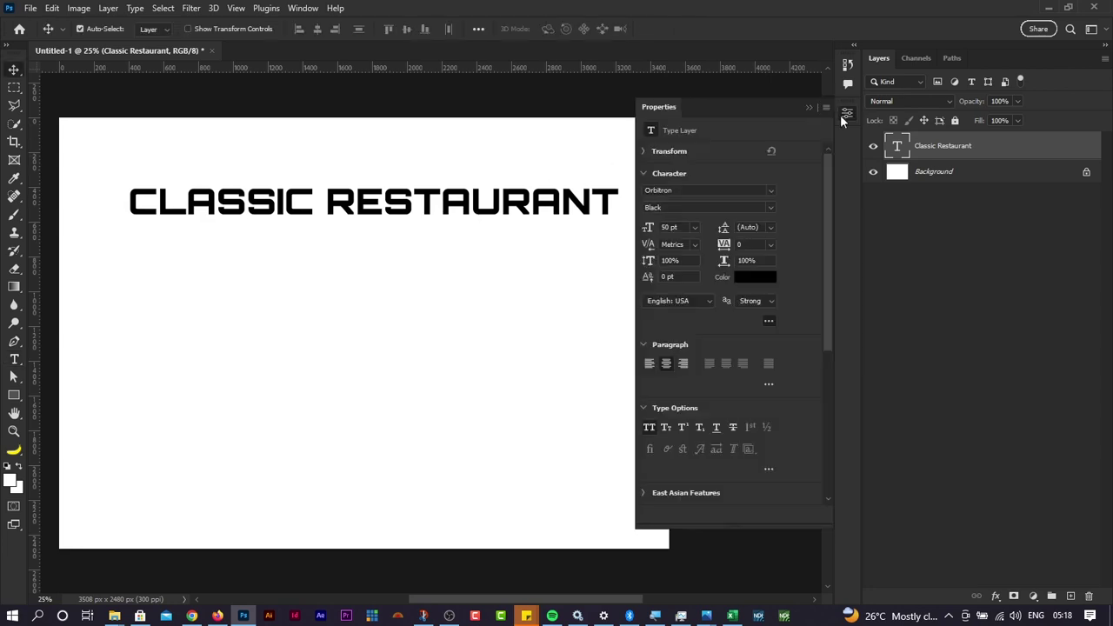
click(752, 284)
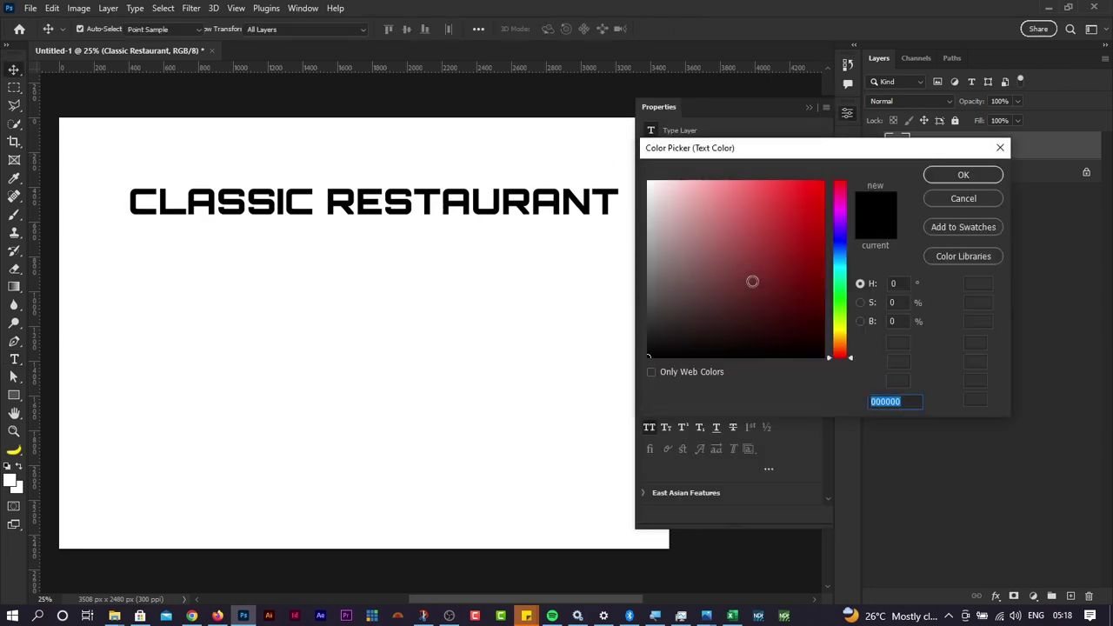
click(999, 149)
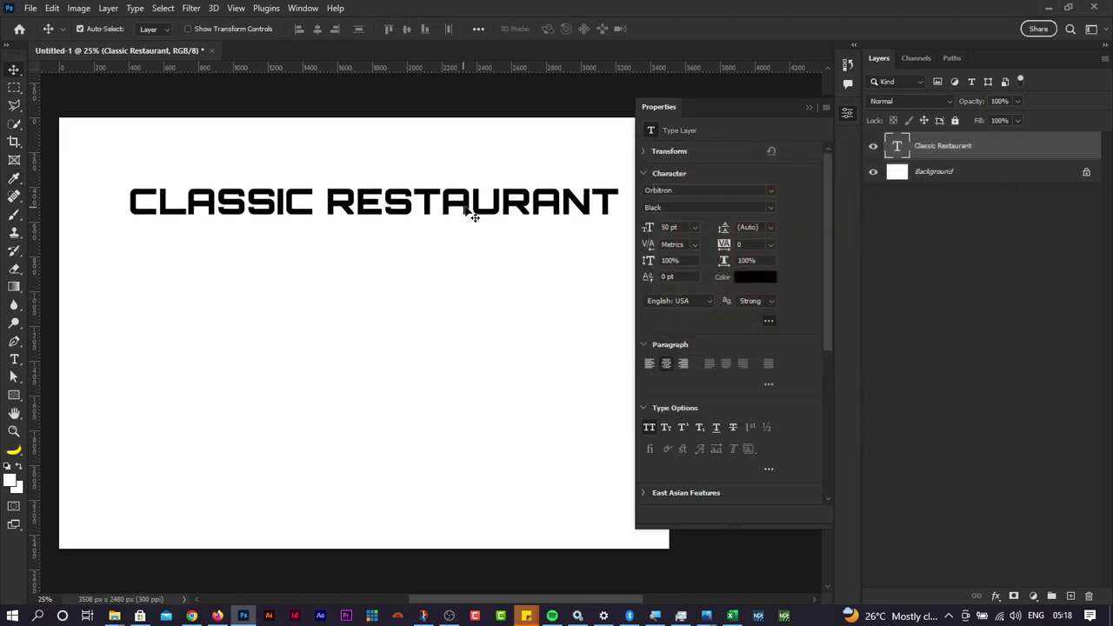
Step: Nudge the text about 40 px right and 36 px up, and enable a Stroke effect in its layer style
drag(474, 218, 481, 211)
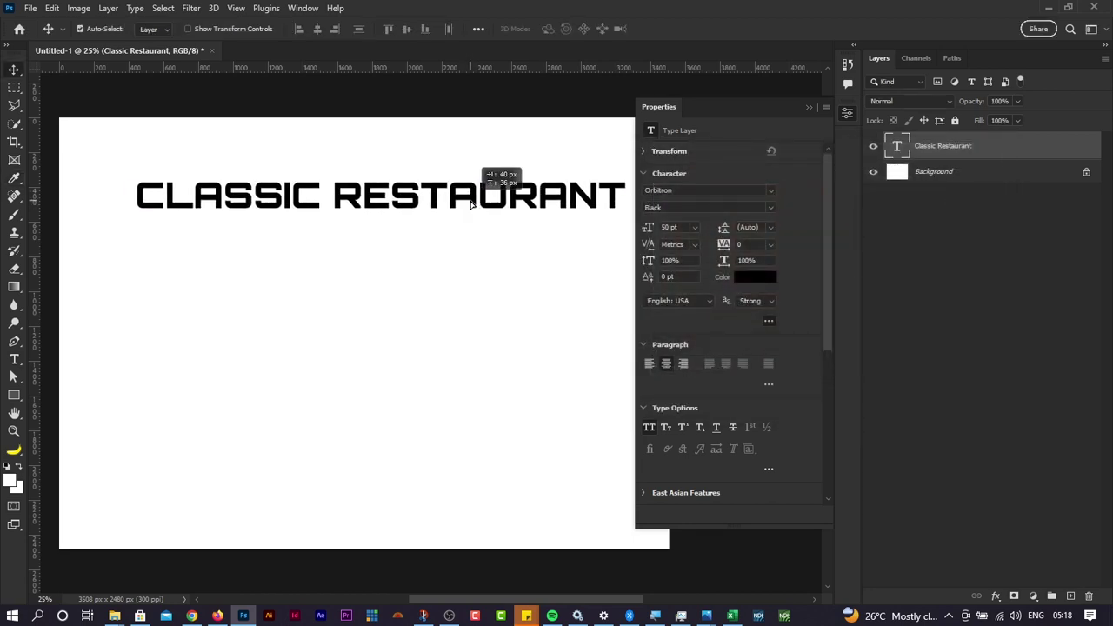
right_click(1074, 153)
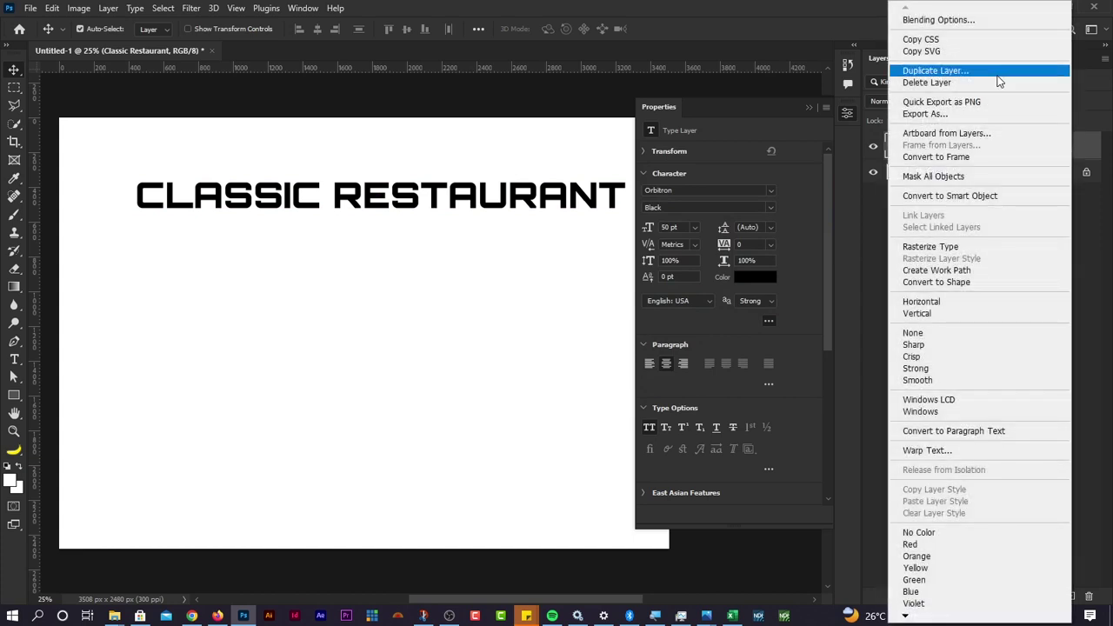
click(953, 21)
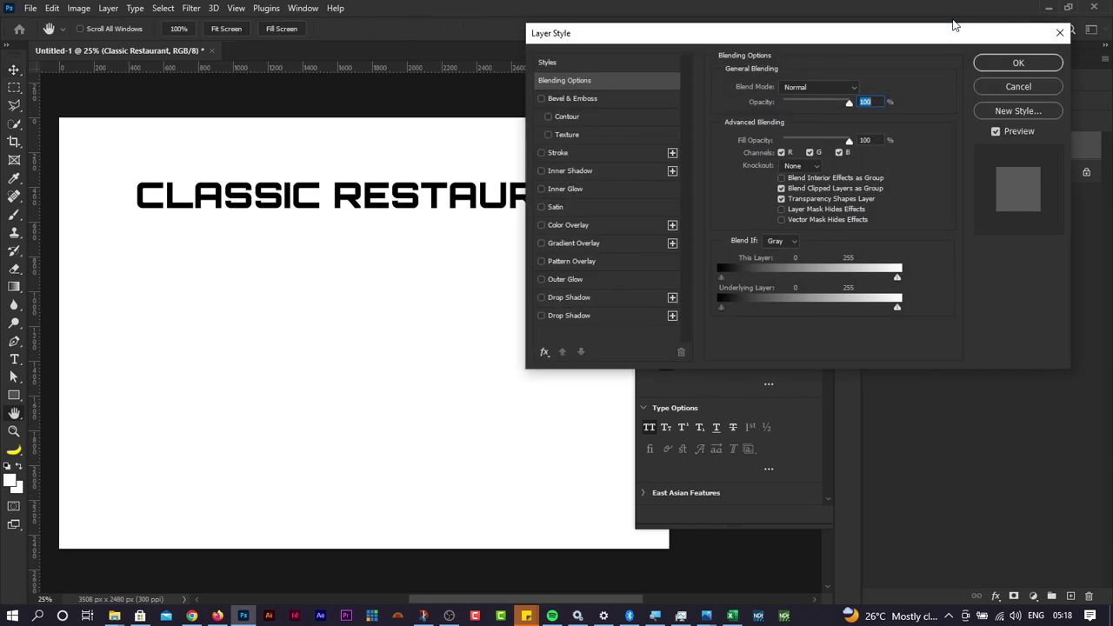
drag(649, 43, 650, 107)
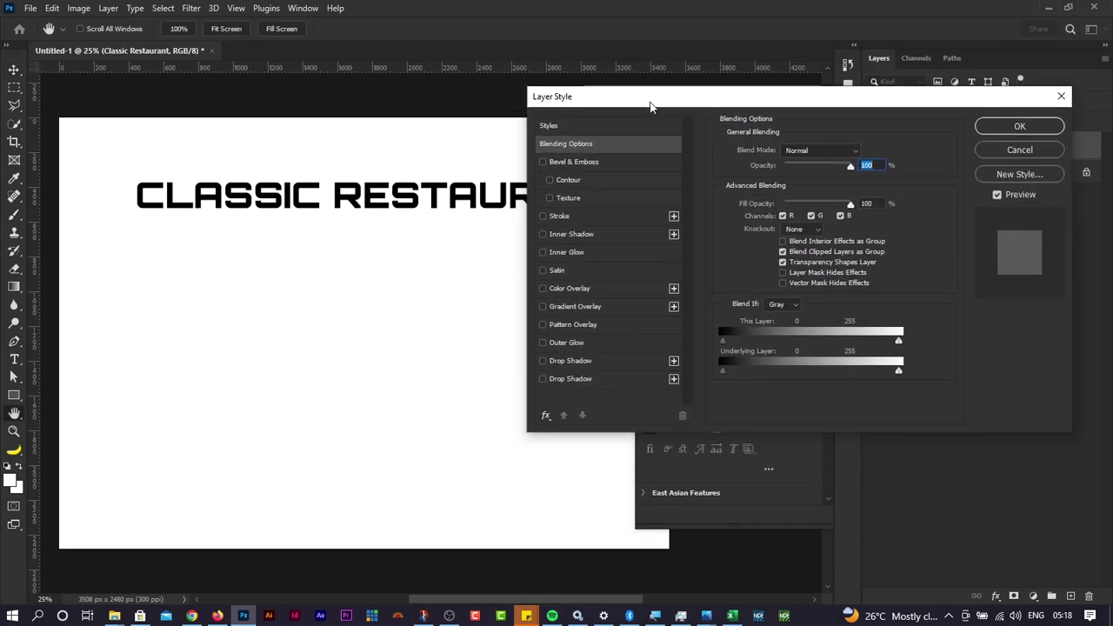
click(558, 218)
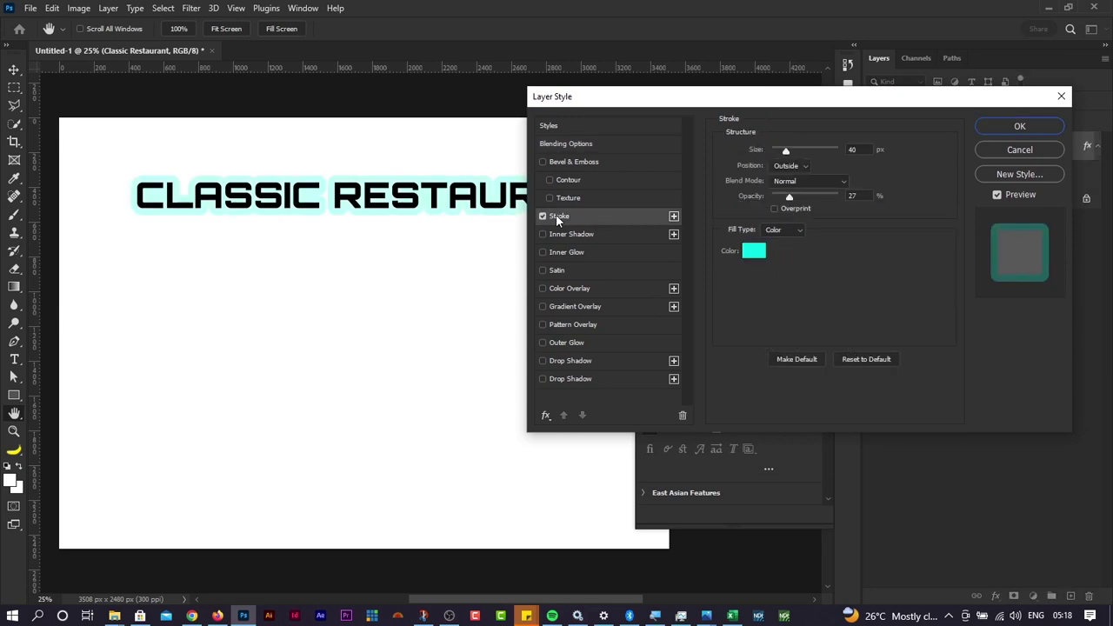
Step: Change the colour of the text's Stroke effect to a dark green
click(753, 252)
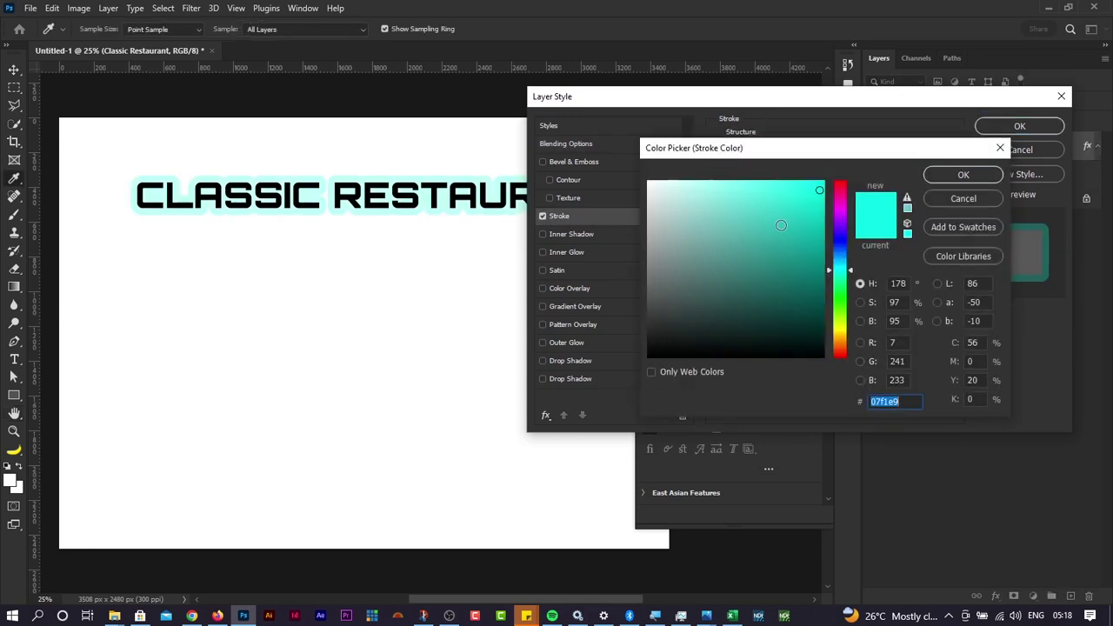
drag(849, 271, 845, 294)
click(823, 278)
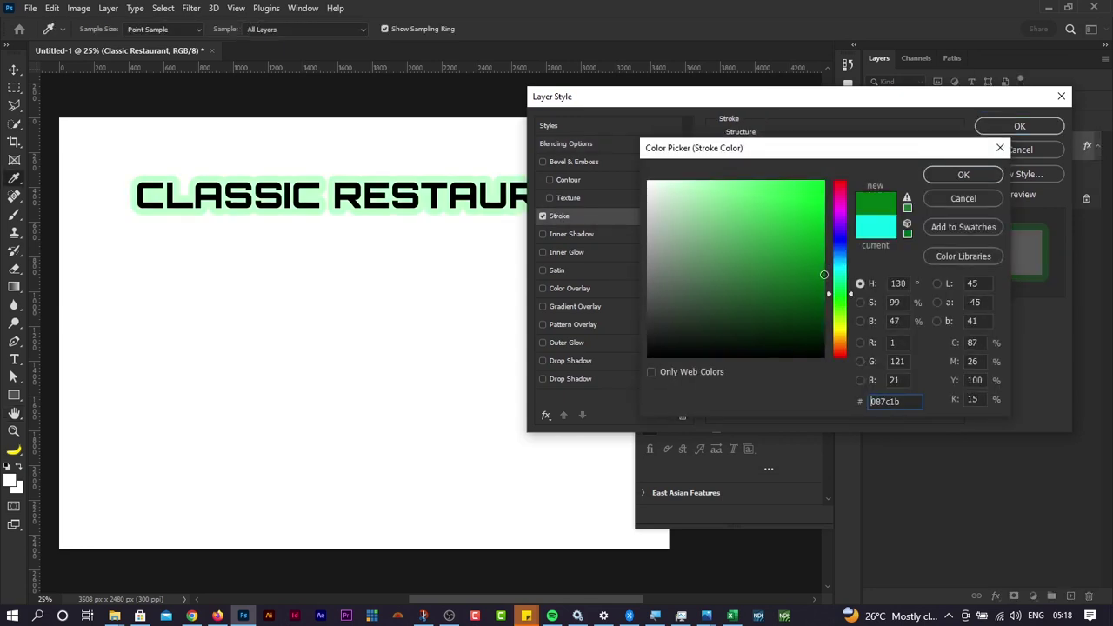
click(963, 175)
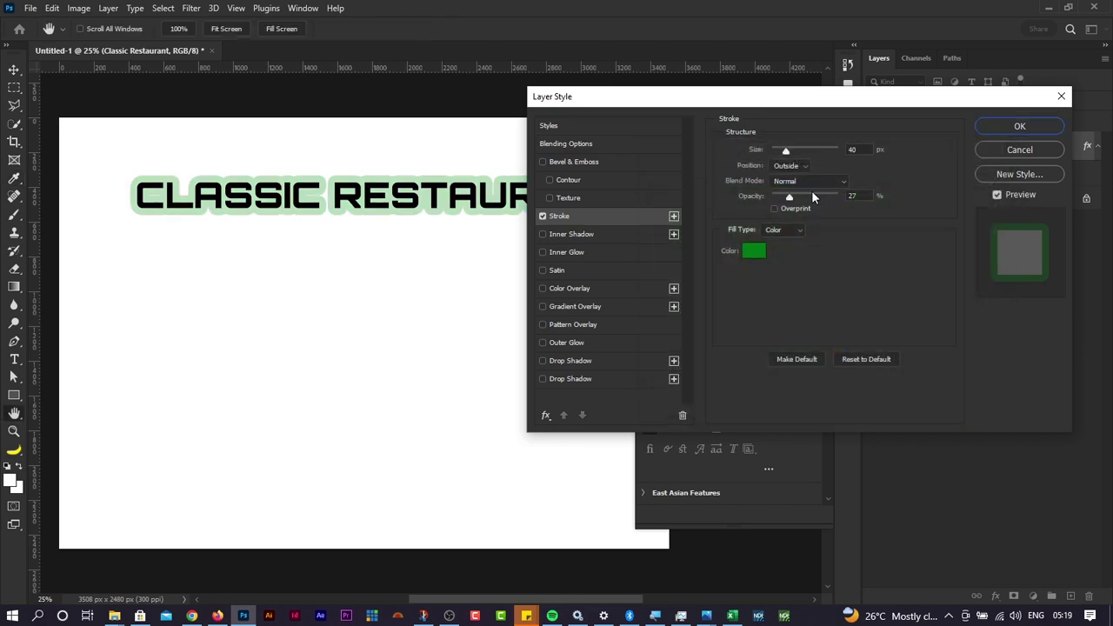
Step: Set the stroke's opacity to 100% and its size to 5 px
drag(794, 196, 868, 179)
drag(792, 149, 777, 155)
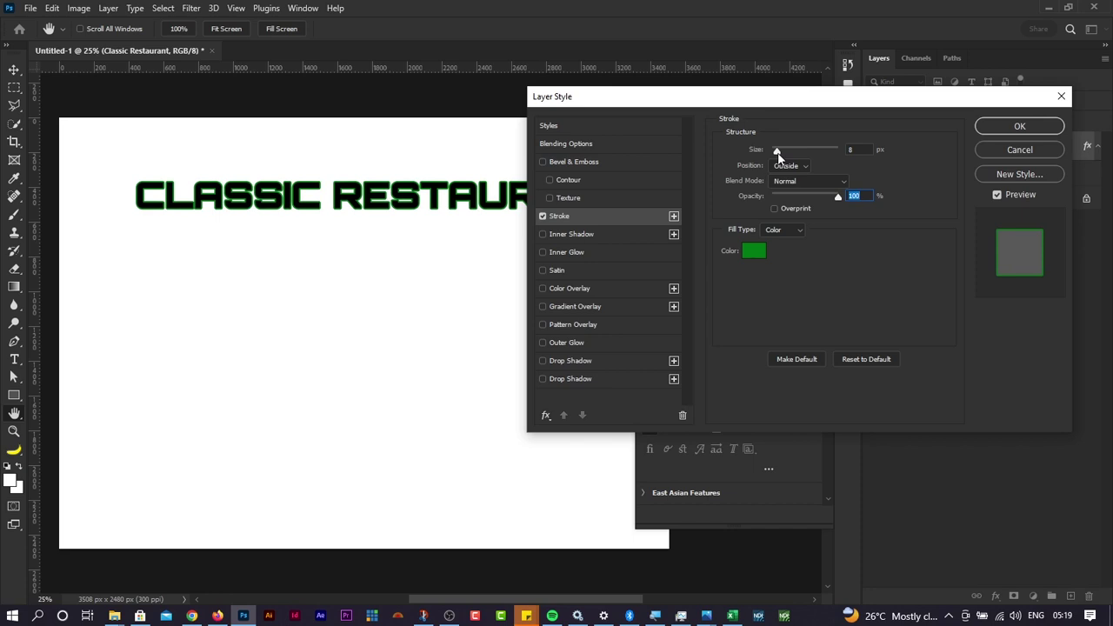
drag(777, 154, 773, 155)
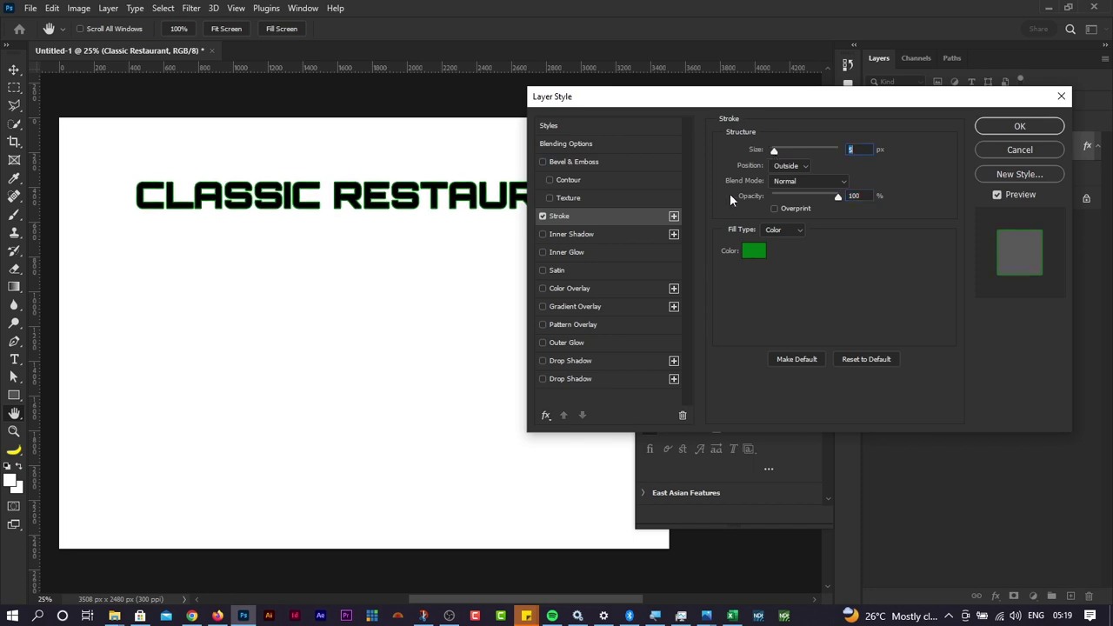
Step: Enable a Drop Shadow on the text and shift it closer to the letters, at a 123° angle and 23 px distance
click(574, 360)
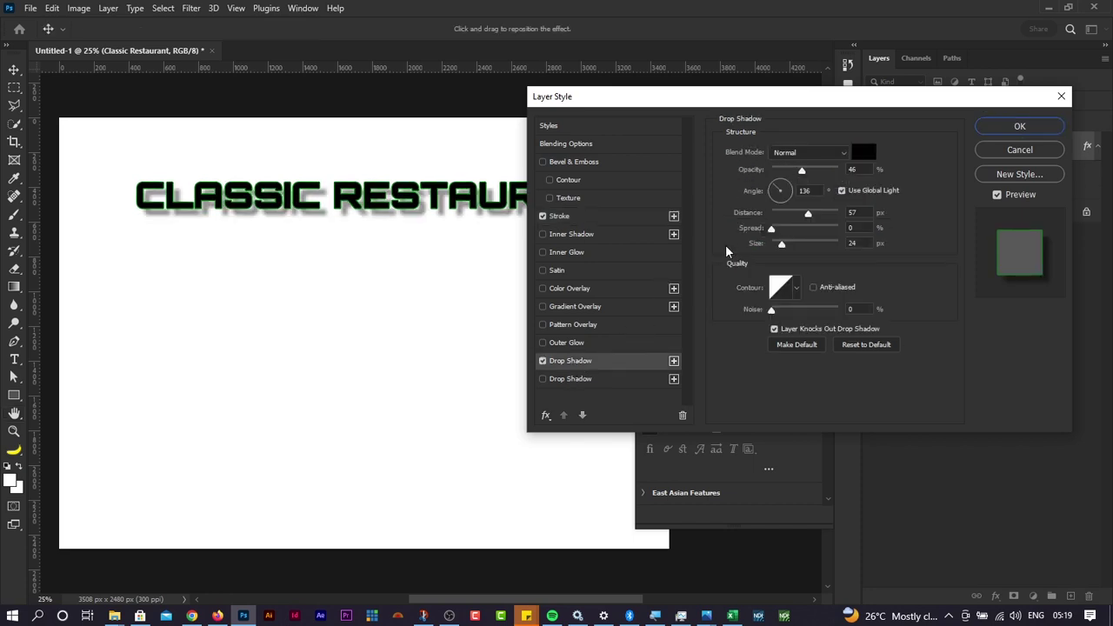
drag(496, 220, 492, 213)
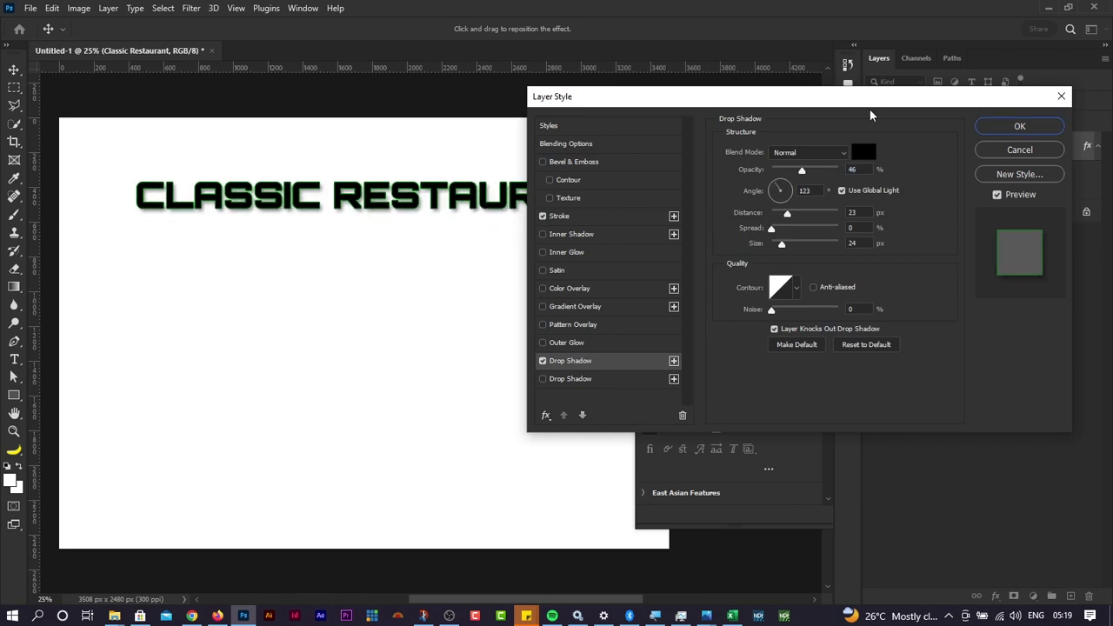
Step: Turn off the text's Drop Shadow and Stroke effects, and move the Layer Style dialog clear of the lettering
click(544, 360)
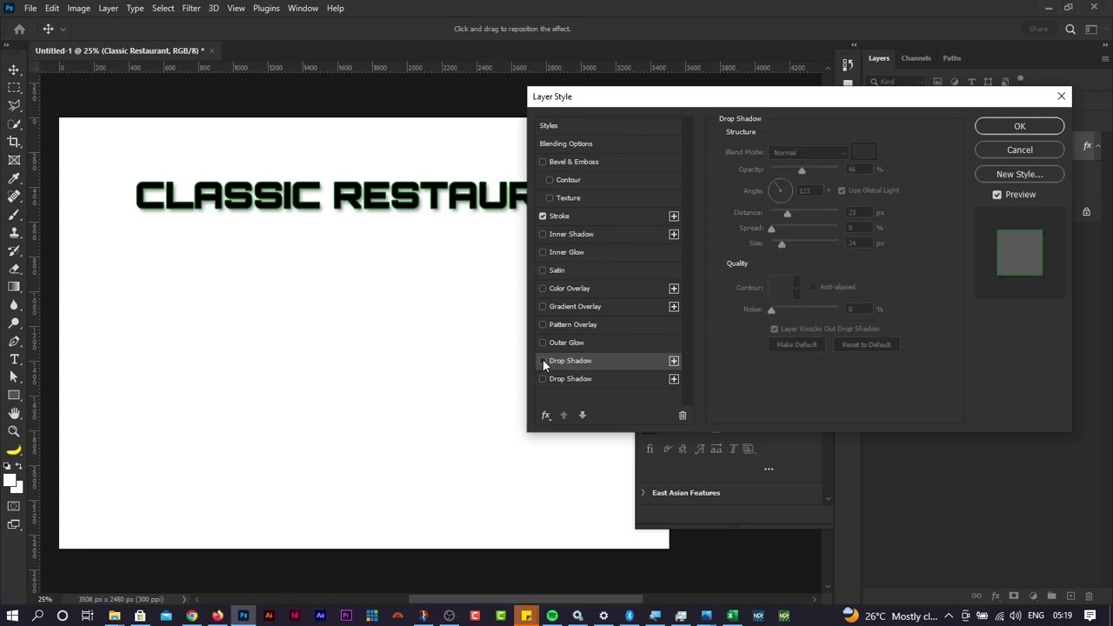
click(542, 216)
mouse_move(585, 104)
mouse_down()
mouse_move(633, 99)
mouse_move(620, 94)
mouse_up()
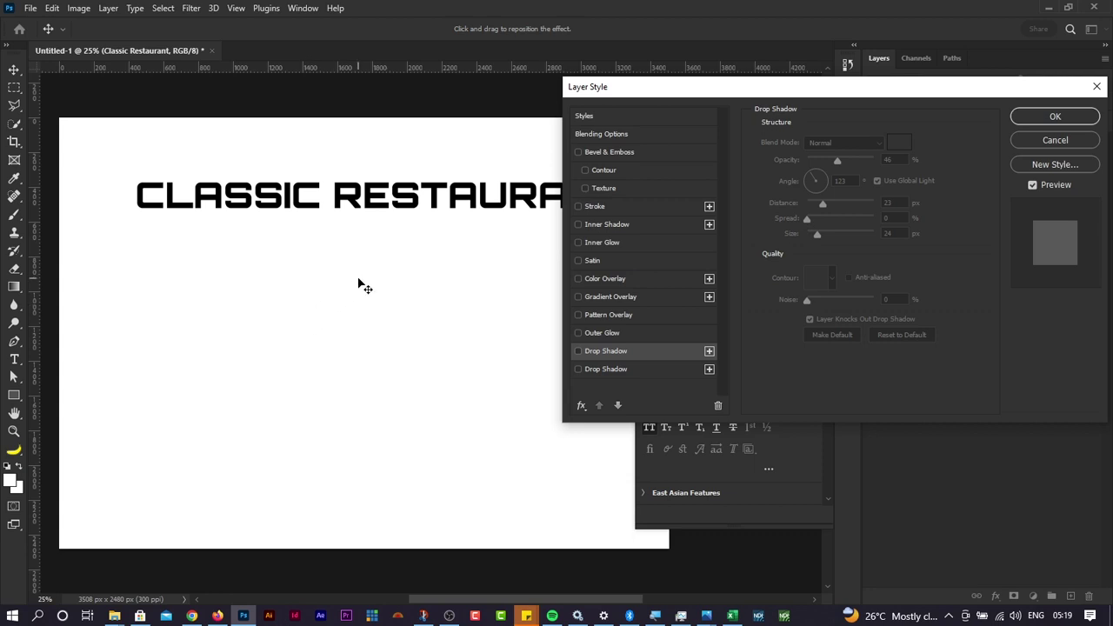
scroll(358, 282, right, 3)
scroll(357, 283, right, 2)
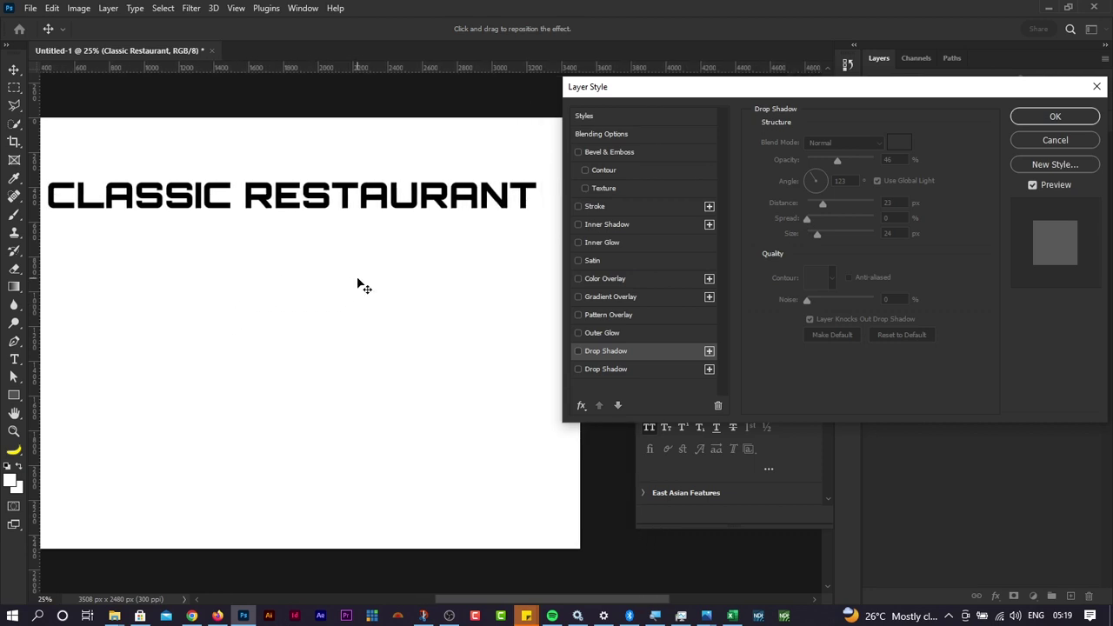
scroll(359, 284, left, 1)
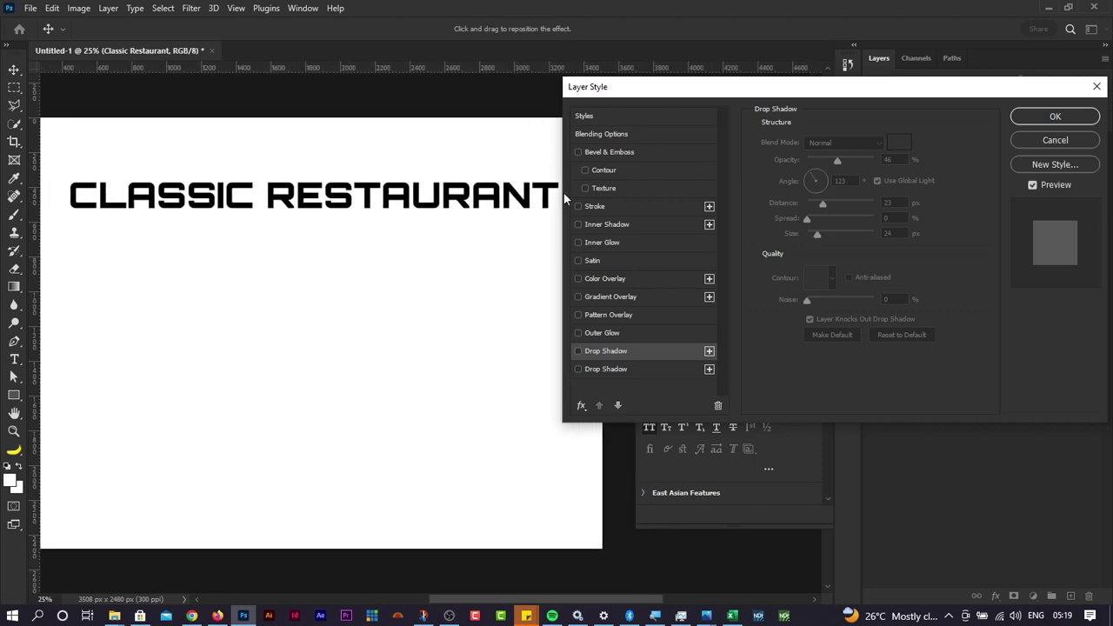
drag(636, 96, 647, 90)
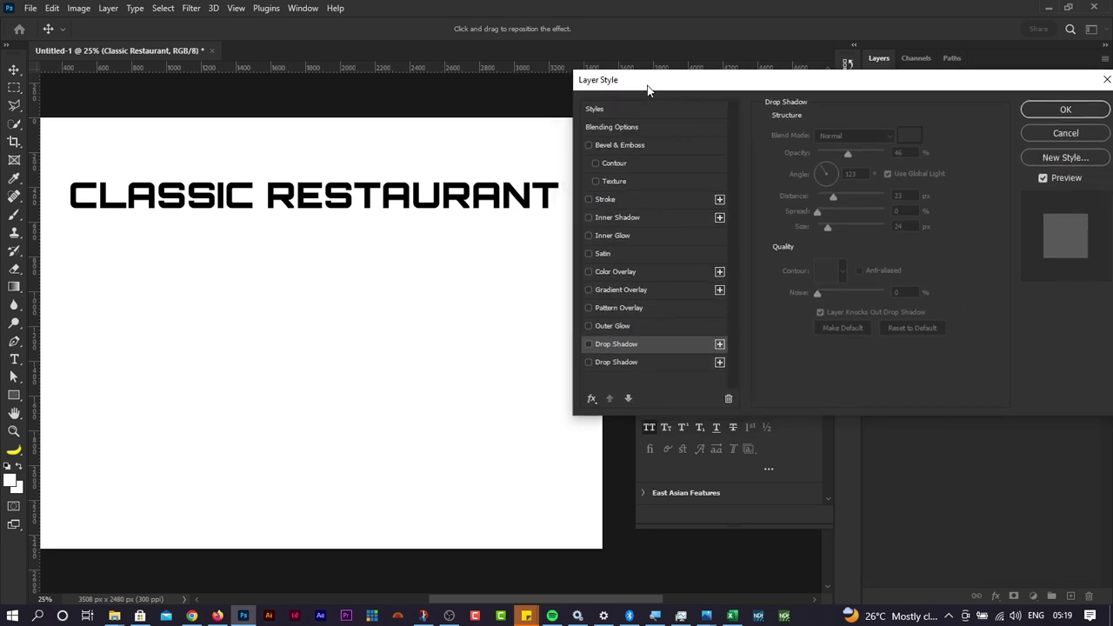
Step: Add a Gradient Overlay to the Classic Restaurant text and set the gradient's starting stop to dark green #124400
click(632, 293)
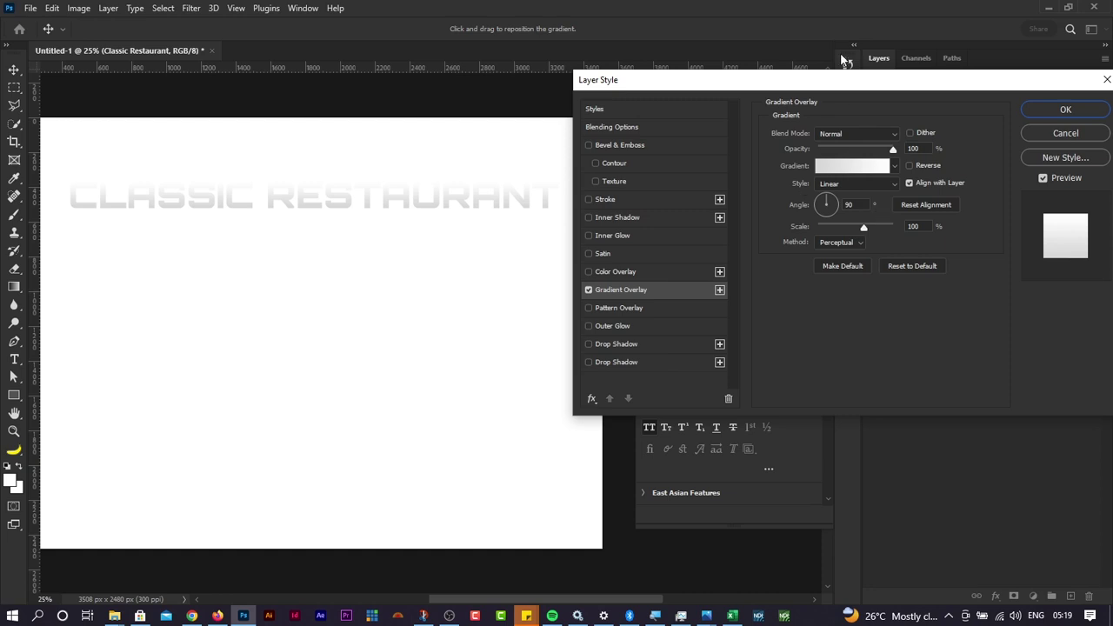
drag(826, 89, 802, 71)
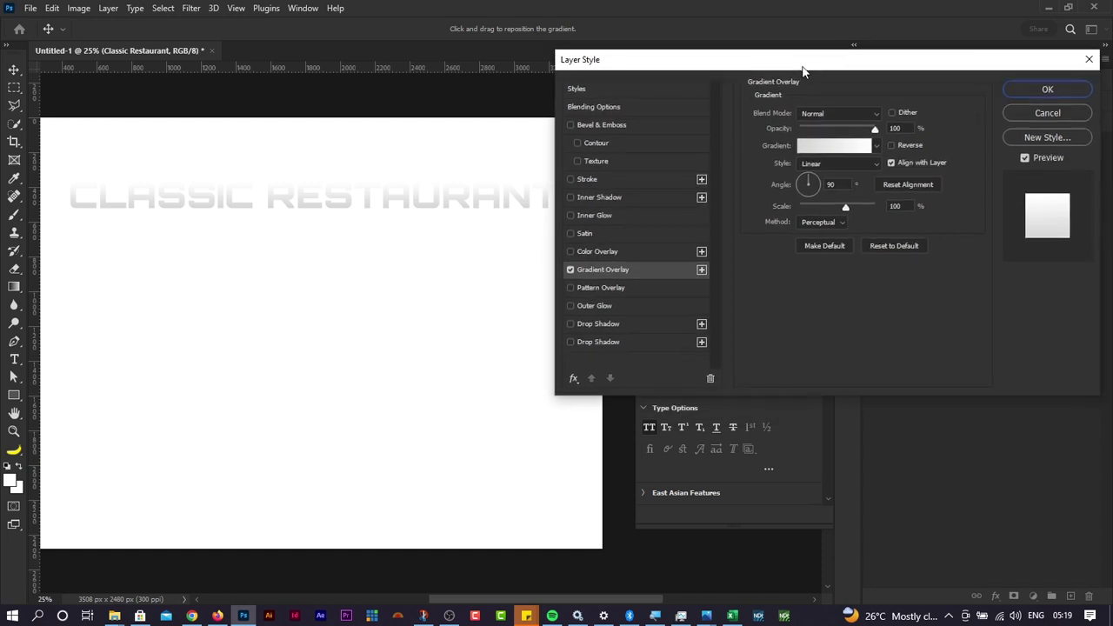
click(822, 150)
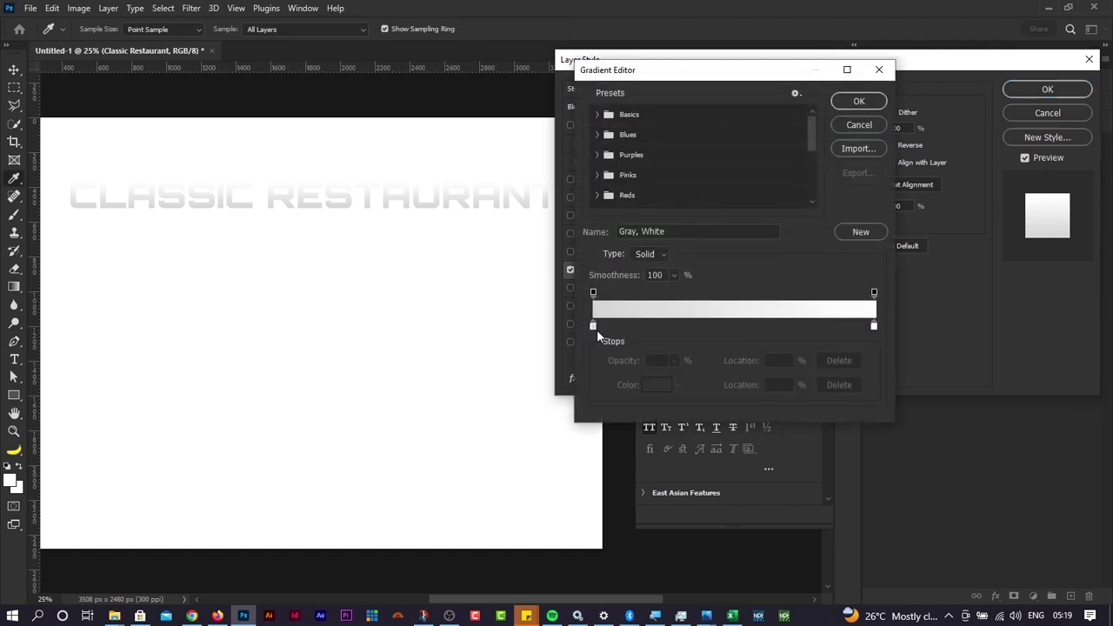
double_click(593, 327)
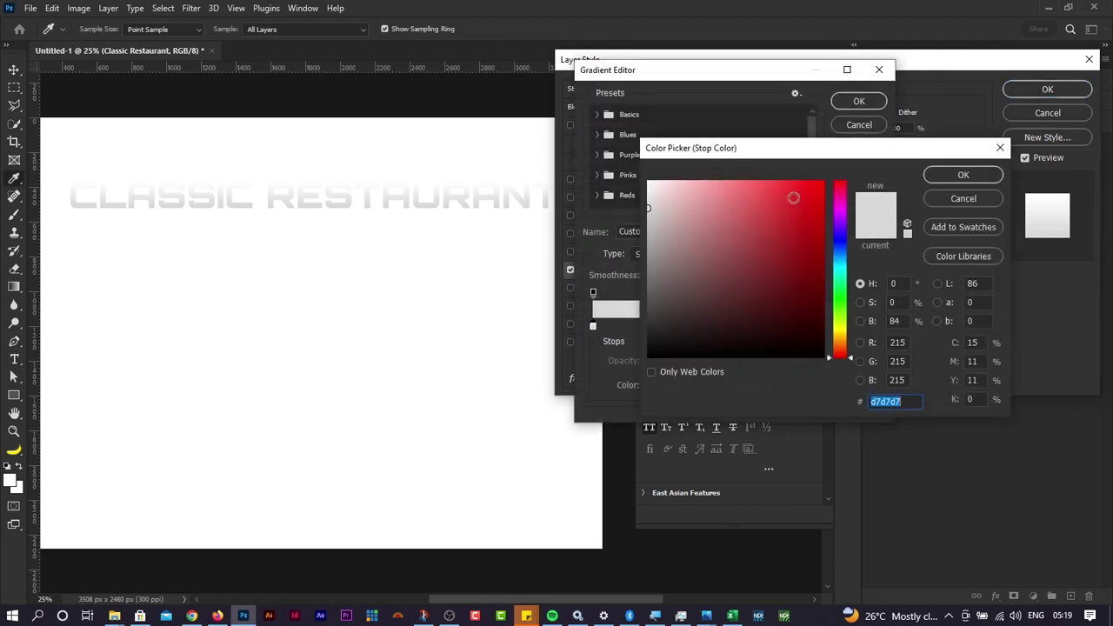
drag(841, 268, 826, 310)
click(825, 305)
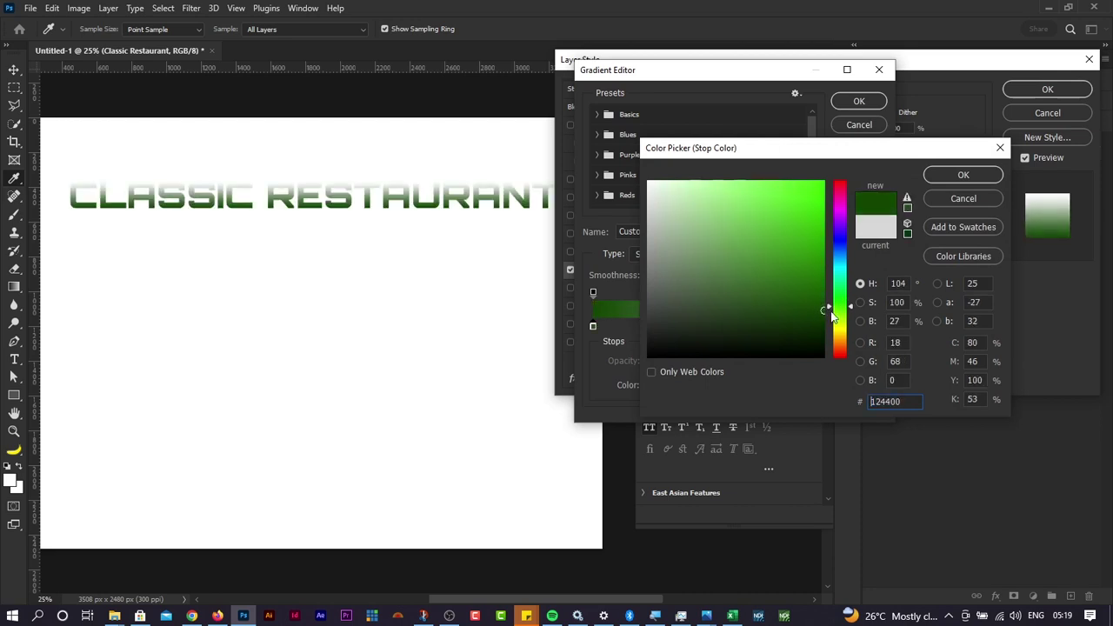
click(949, 177)
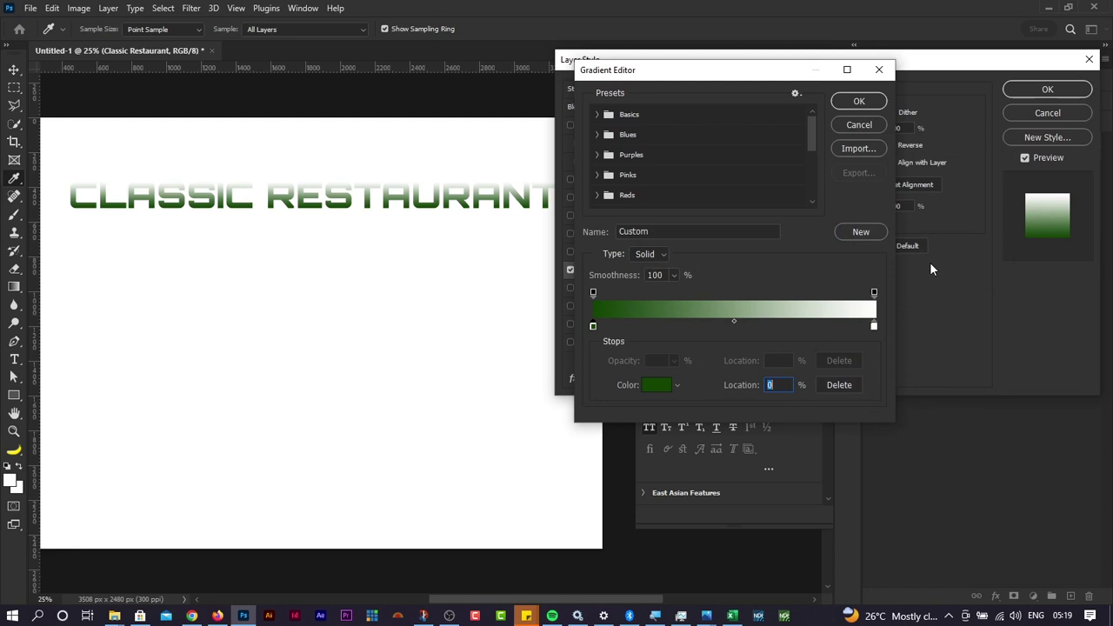
Step: Set the gradient's end stop at location 100% to the brighter green #338700
click(874, 329)
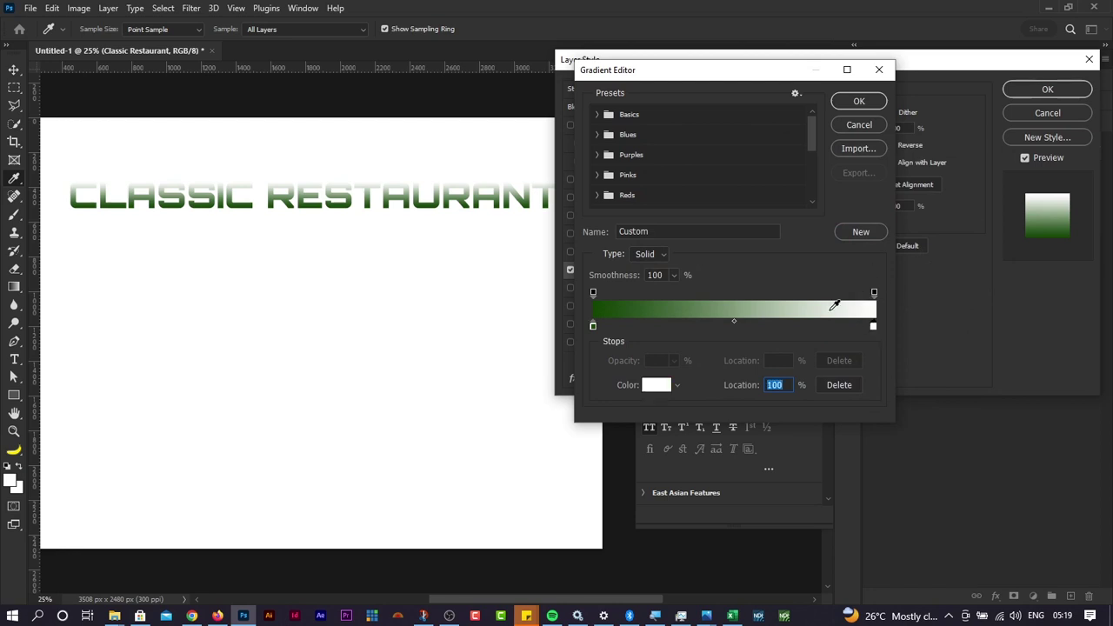
double_click(875, 329)
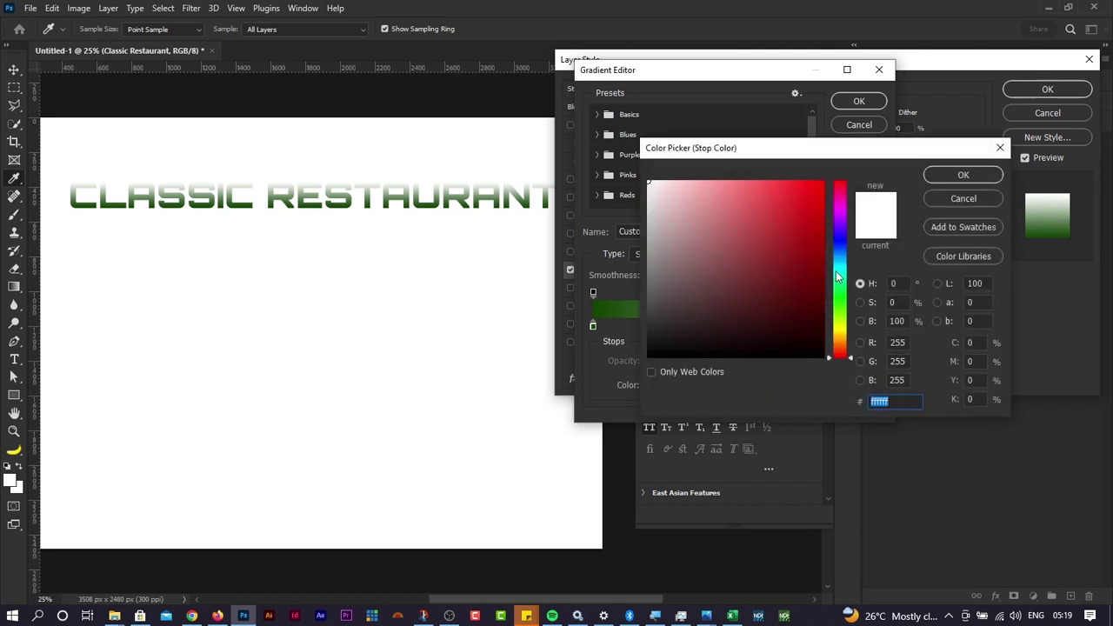
click(548, 200)
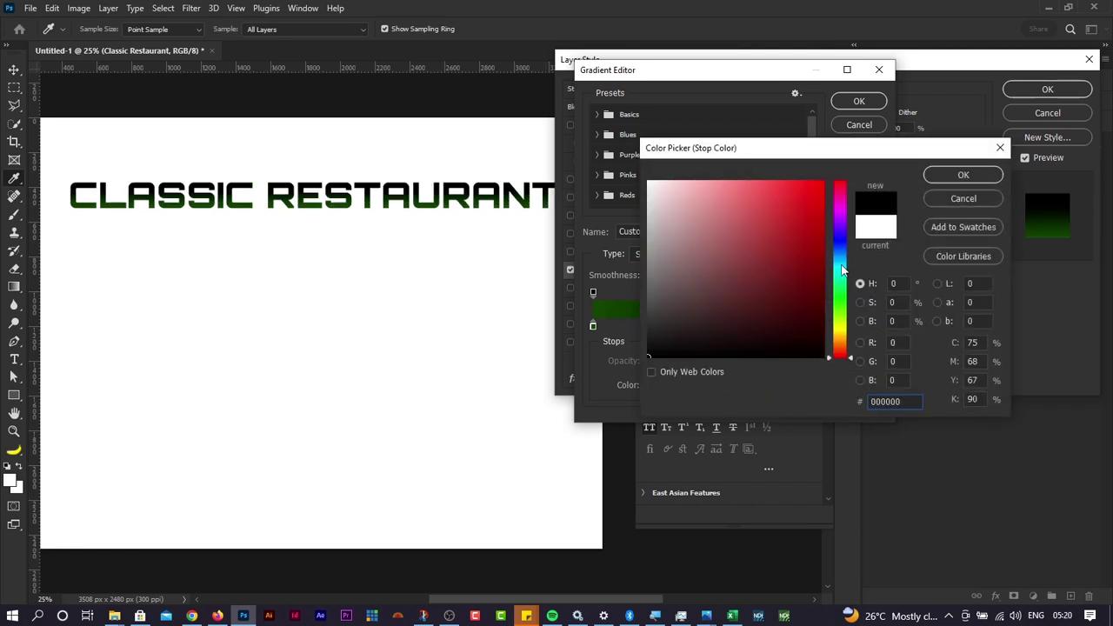
click(837, 308)
click(818, 281)
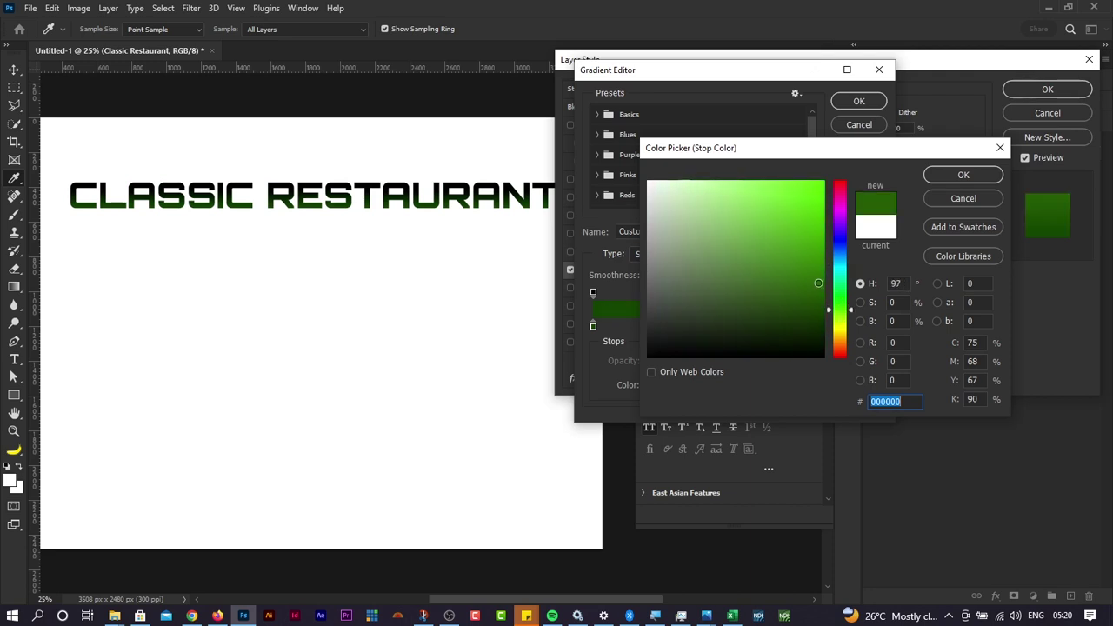
drag(818, 282, 823, 264)
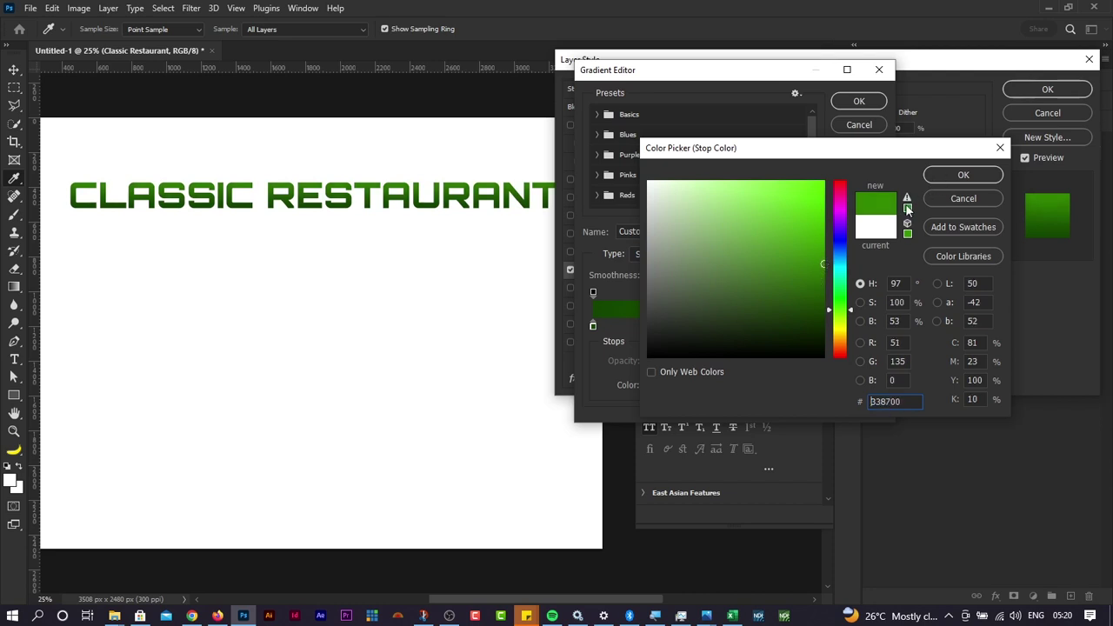
click(948, 175)
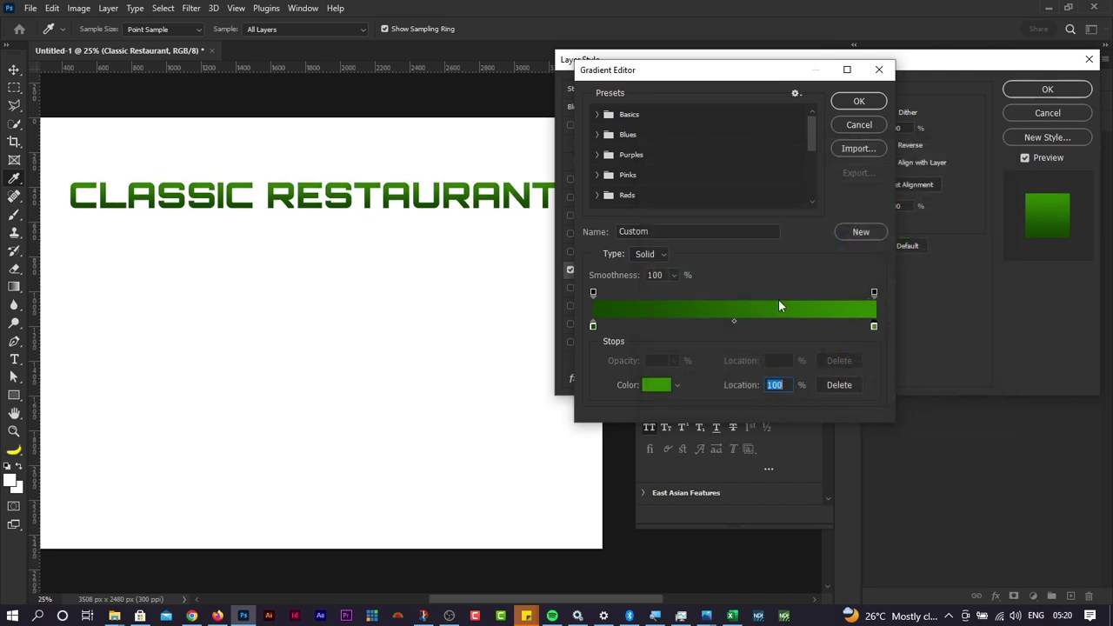
Step: Darken the gradient's starting stop to #114100 and apply the Gradient Overlay to the text layer
click(593, 327)
double_click(593, 328)
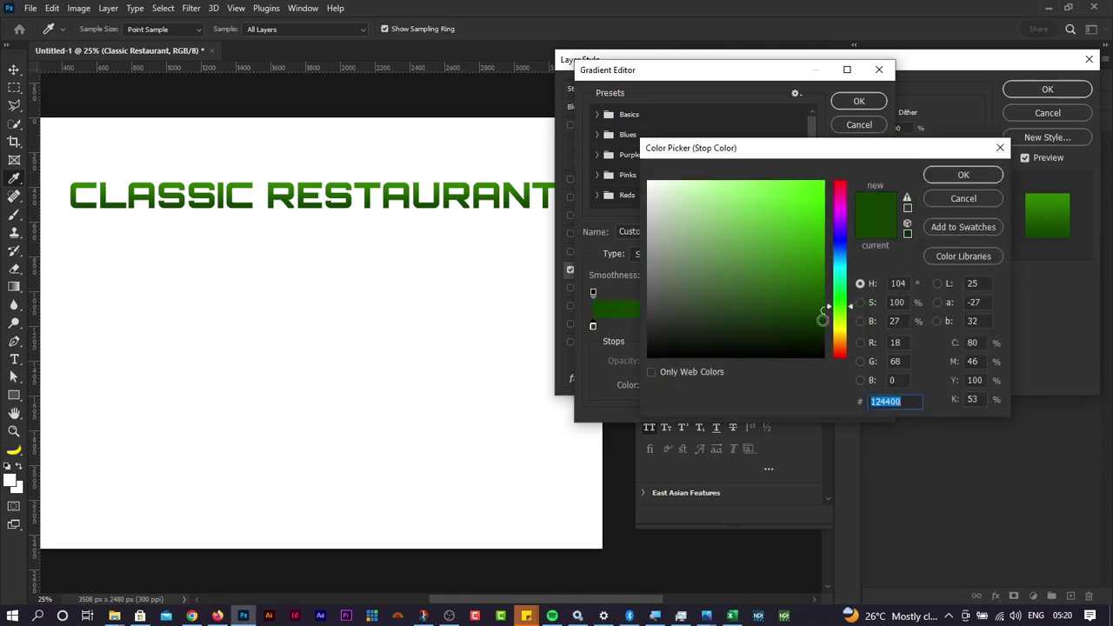
mouse_move(823, 319)
mouse_down()
mouse_move(827, 308)
mouse_move(827, 317)
mouse_up()
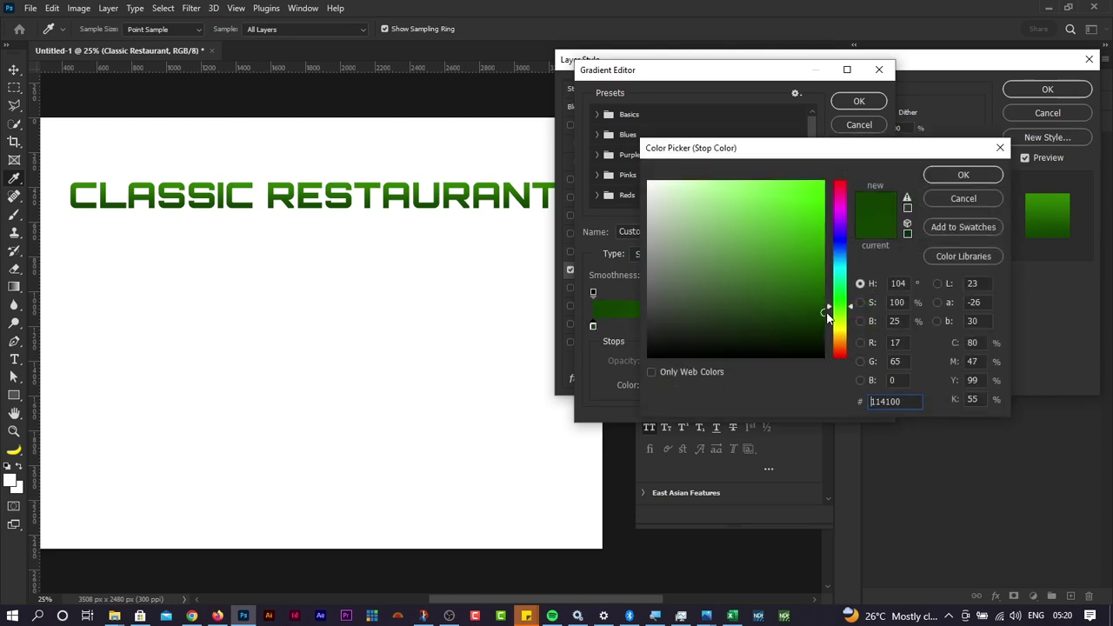
click(968, 177)
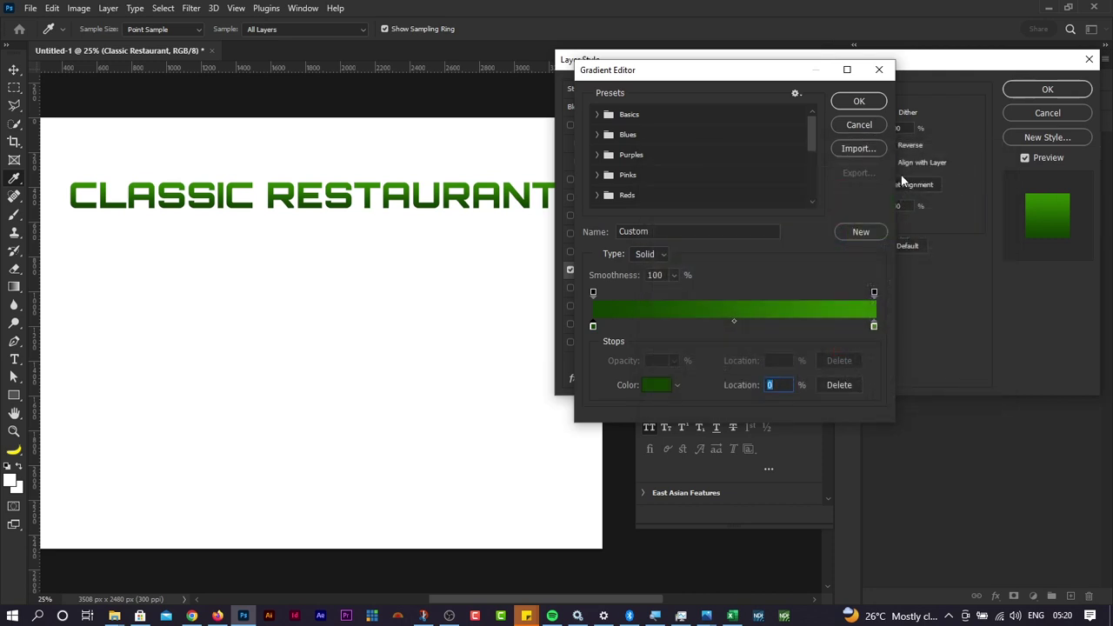
click(856, 100)
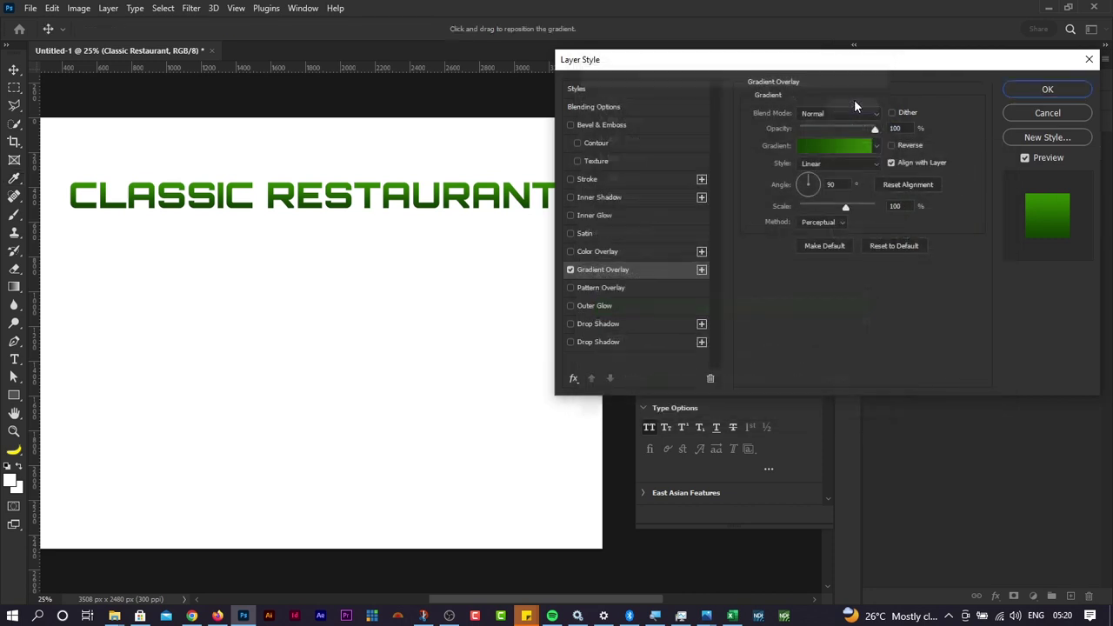
click(1060, 89)
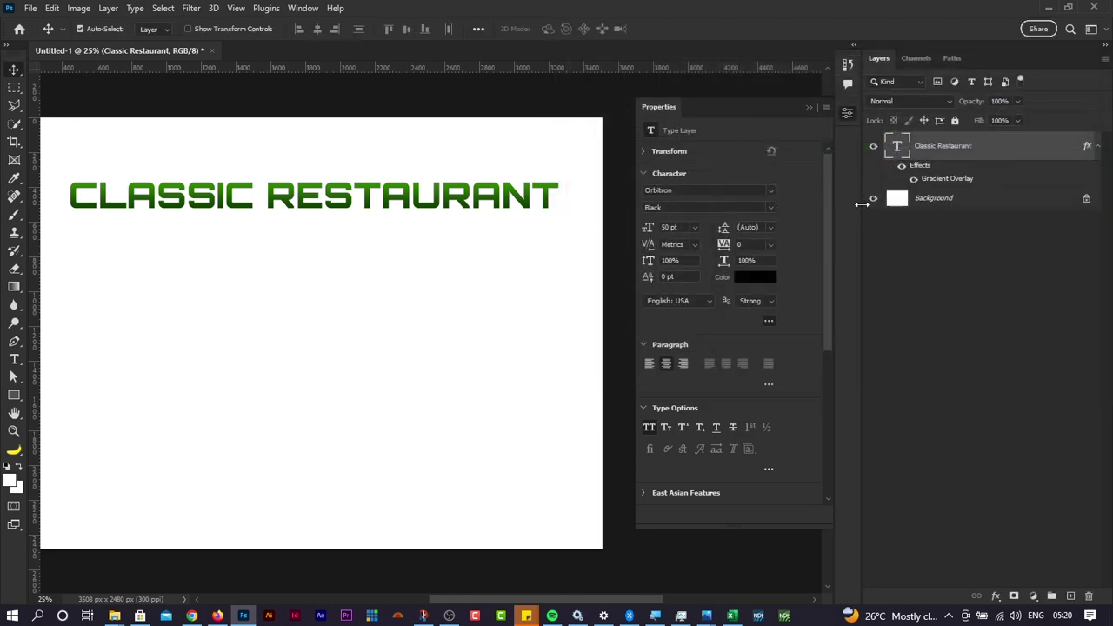
Step: Narrow the Layers panel and collapse the Properties panel so the whole title can be seen on the canvas
drag(862, 204, 987, 212)
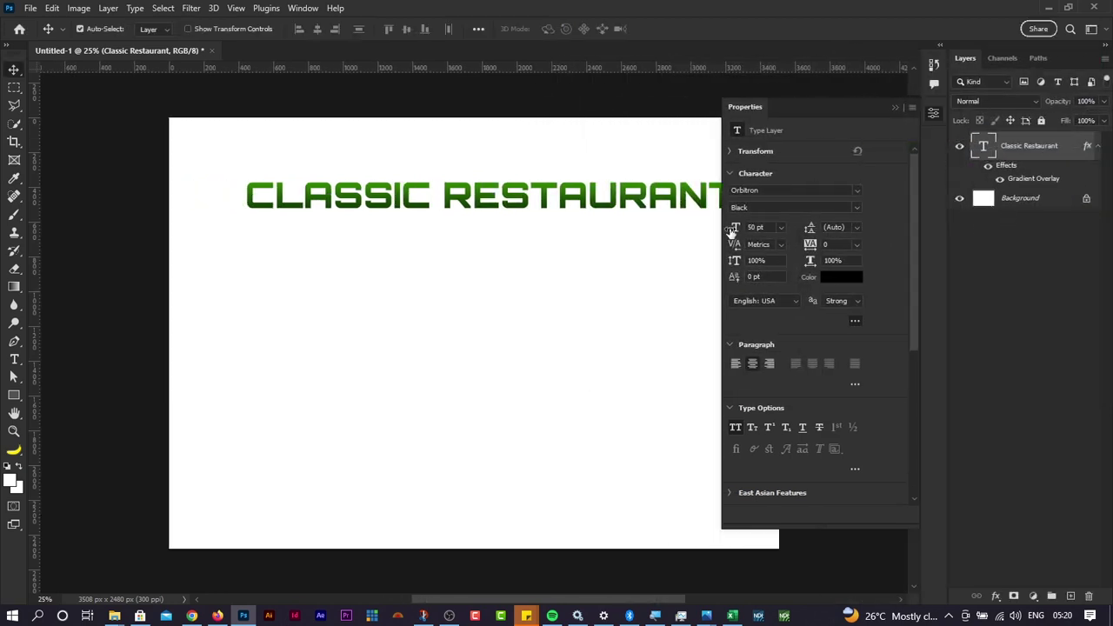
click(933, 114)
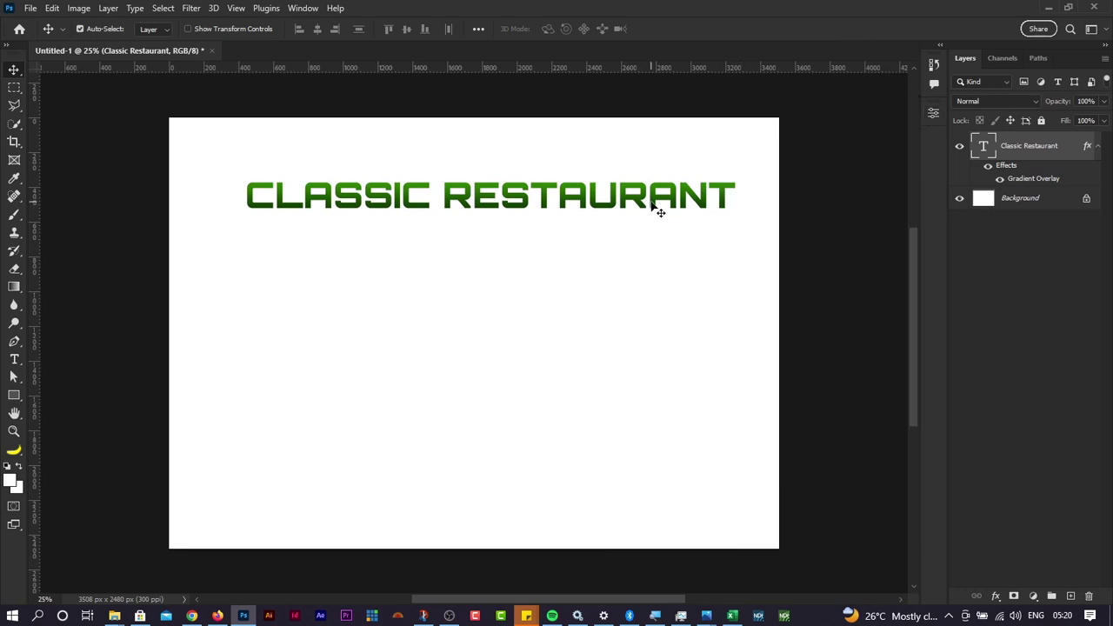
key(ctrl+plus)
key(ctrl+minus)
click(934, 114)
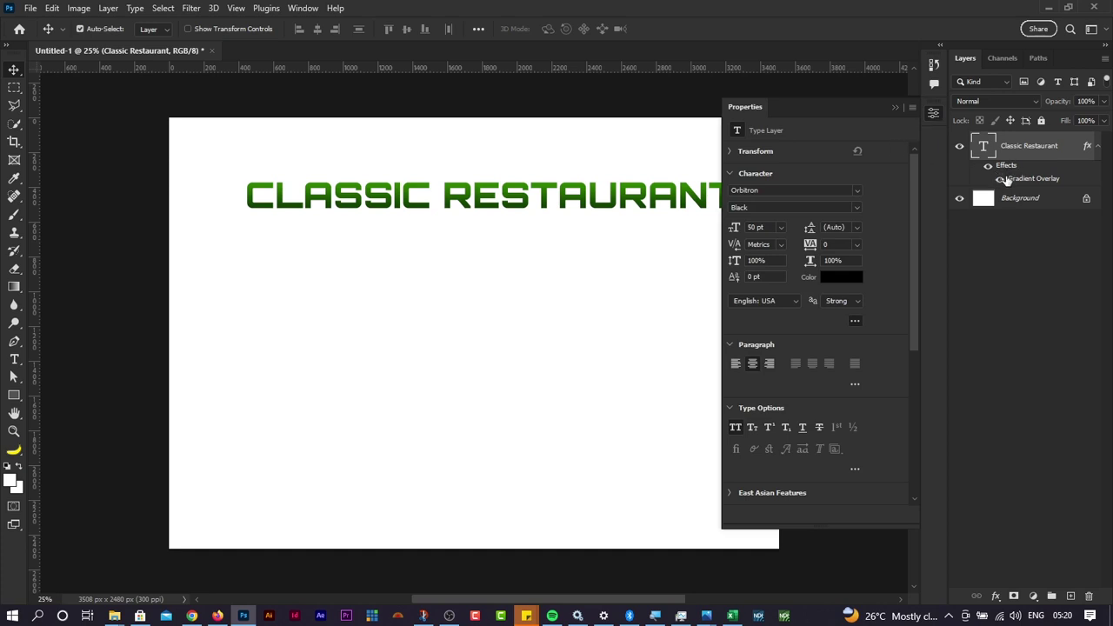
click(935, 113)
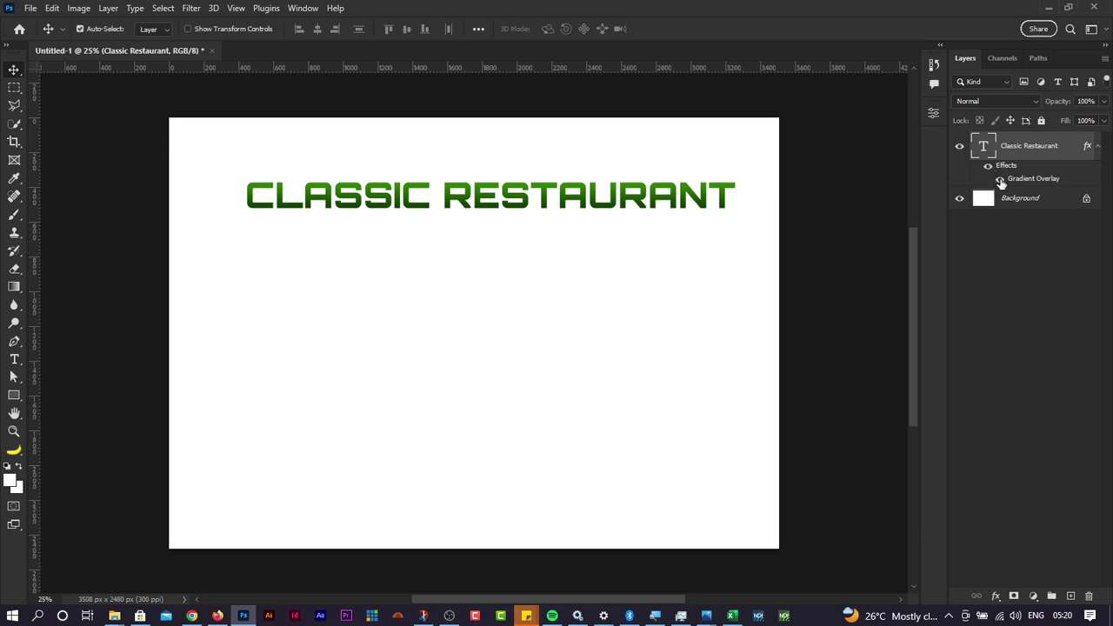
Step: Hide the title's Gradient Overlay effect to compare it with the plain text colour, and show it again
click(1001, 181)
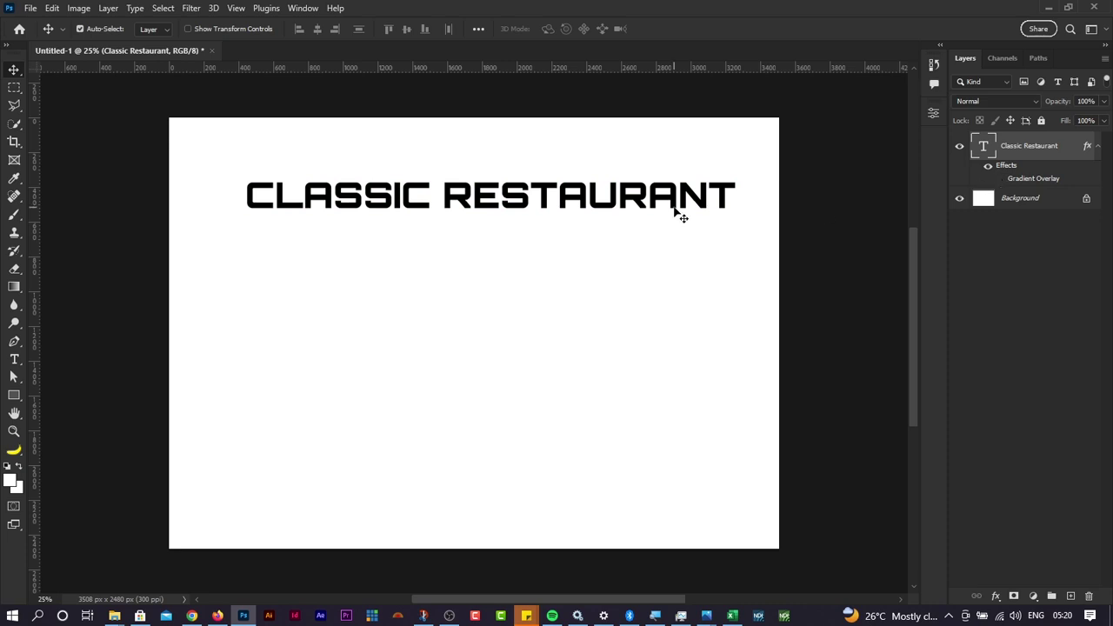
click(932, 113)
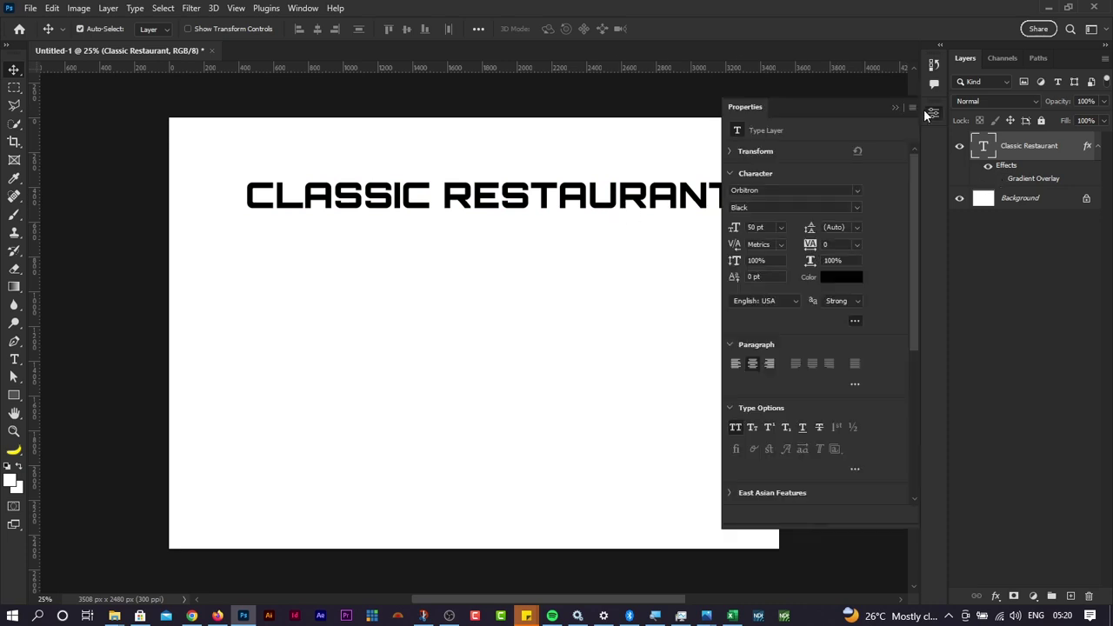
click(934, 115)
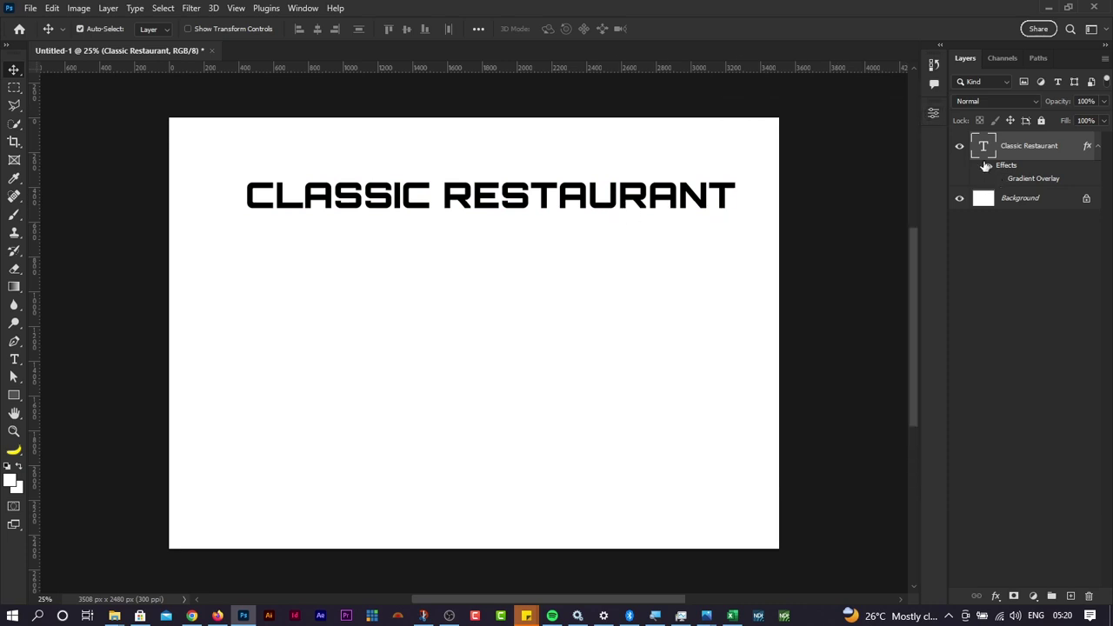
click(1001, 180)
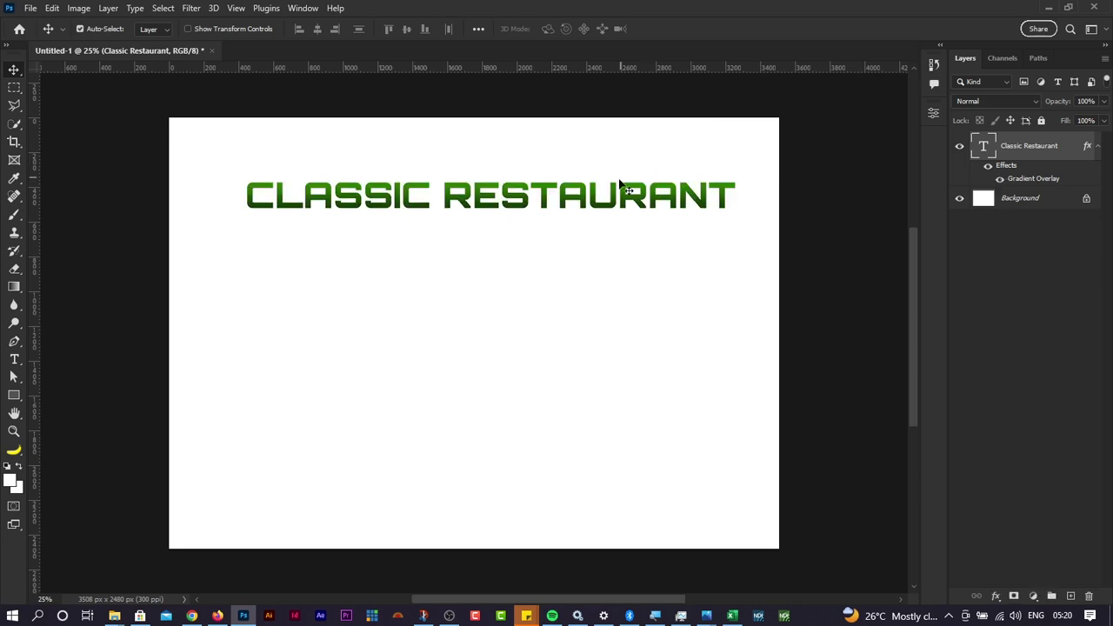
Step: Nudge the CLASSIC RESTAURANT title straight up by about 40 px on the canvas
scroll(547, 261, right, 2)
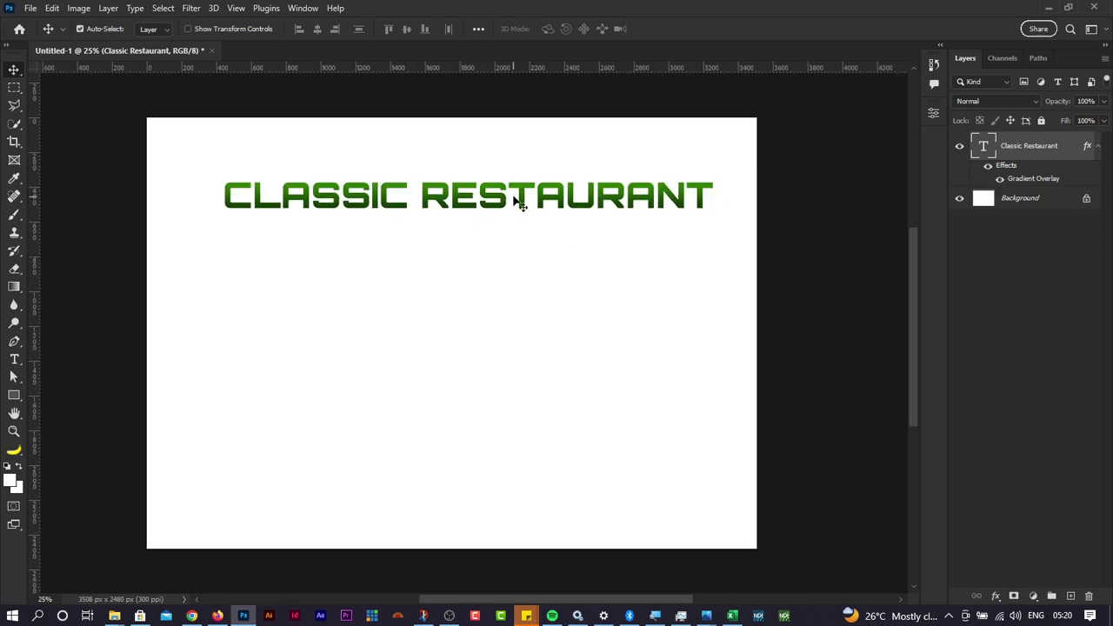
key(shift+Up)
key(shift+Up)
key(shift+Up)
key(shift+Up)
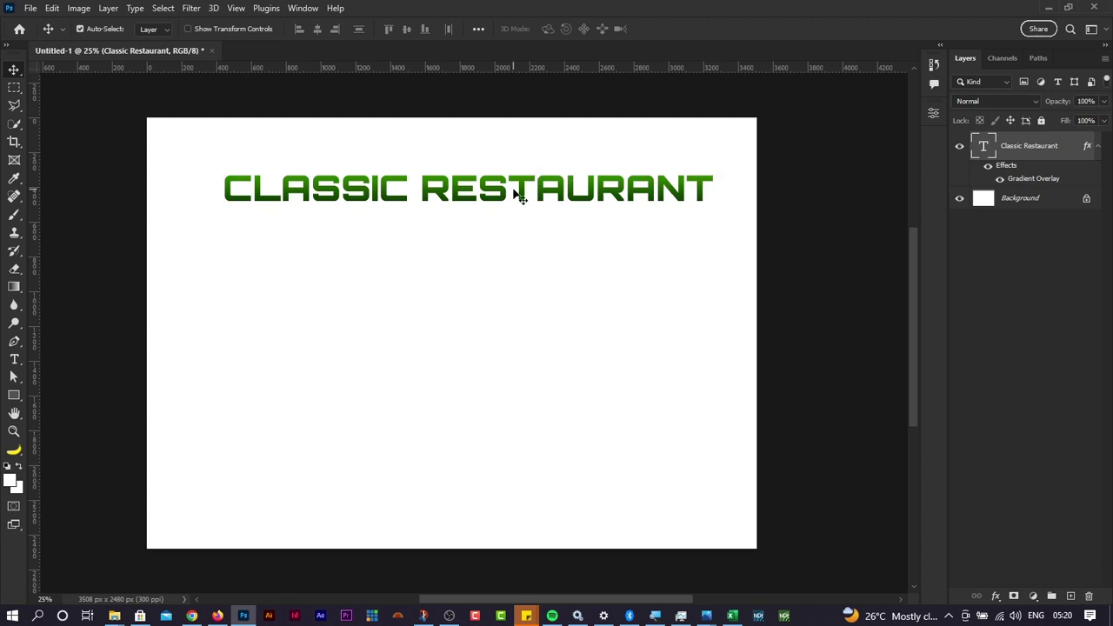
Step: Switch to File Explorer's Day 3 folder, open el classico1 fixed copy.jpg, and examine the flyer's title styling, circular food photos and menu section
key(alt+Tab)
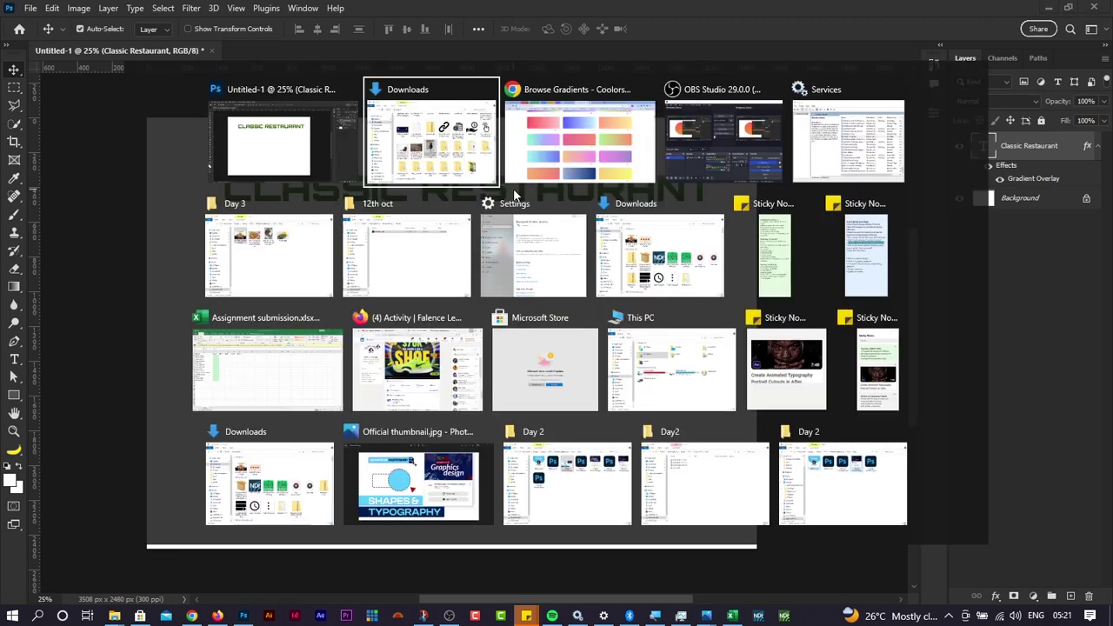
click(287, 252)
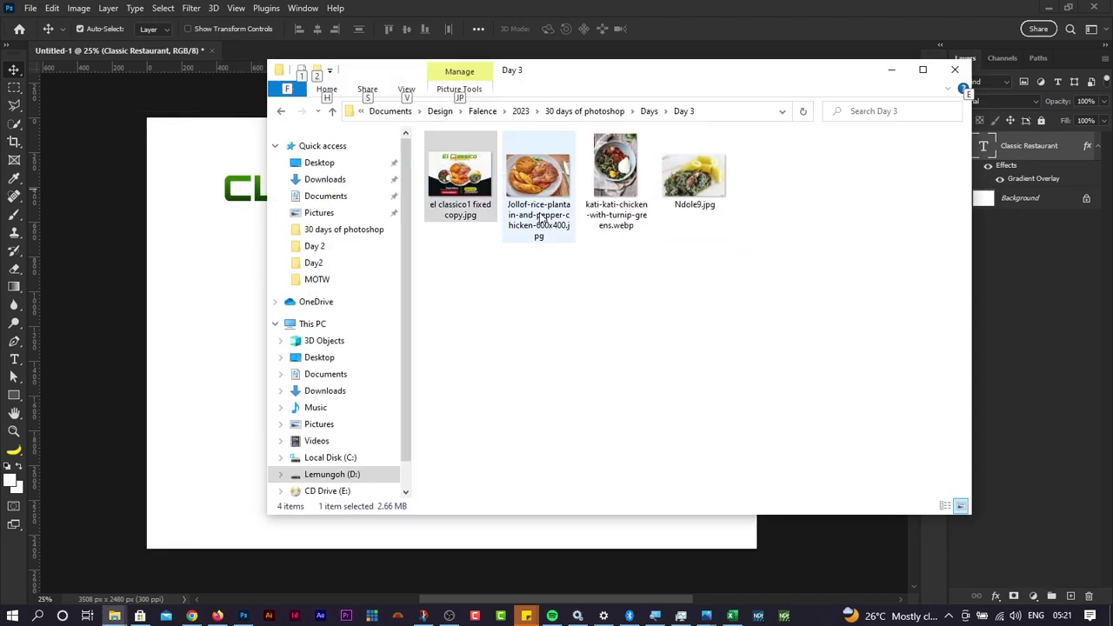
click(464, 162)
double_click(458, 160)
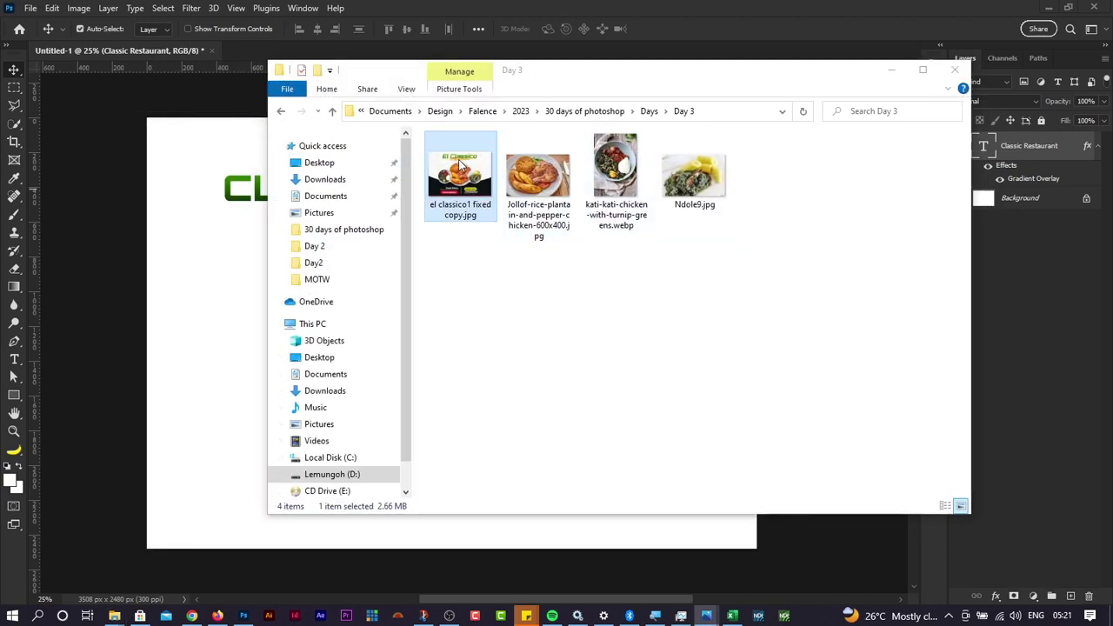
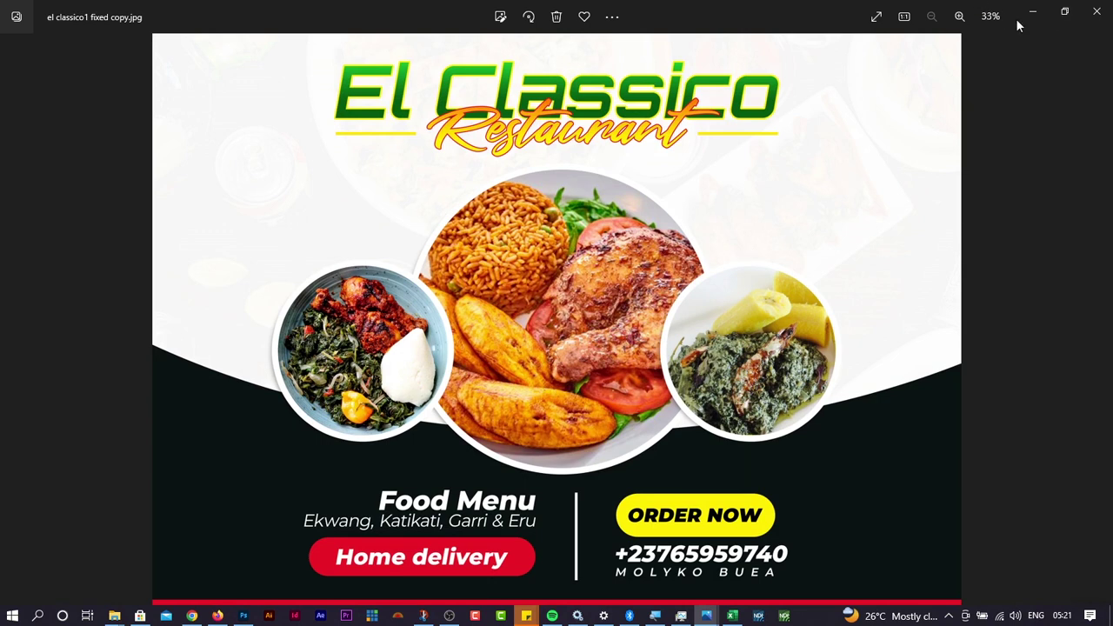
key(ctrl+plus)
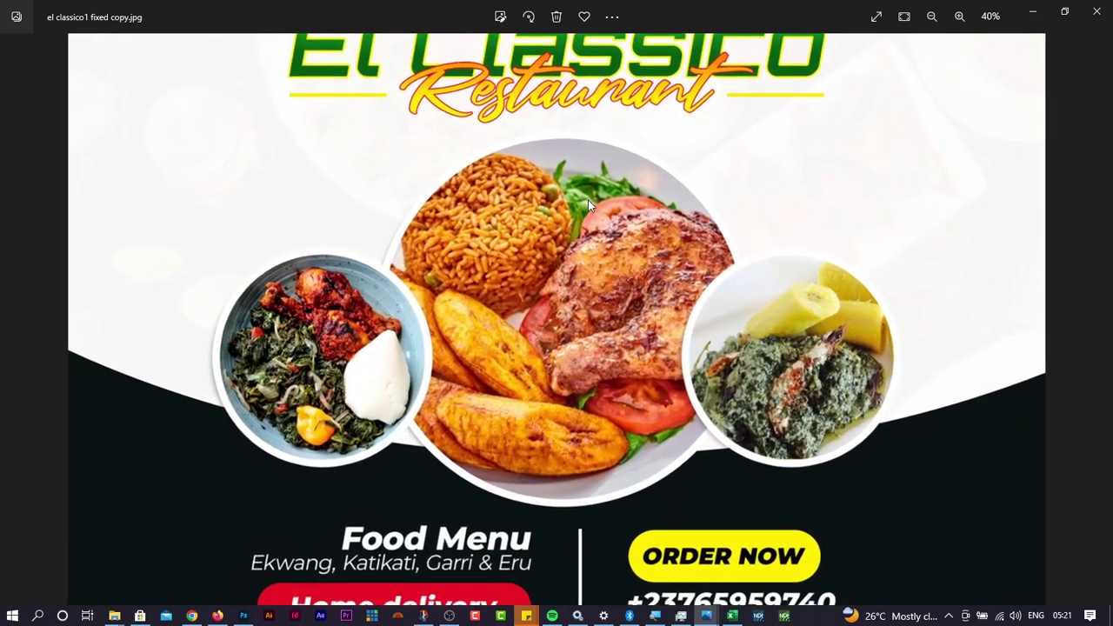
scroll(470, 259, up, 2)
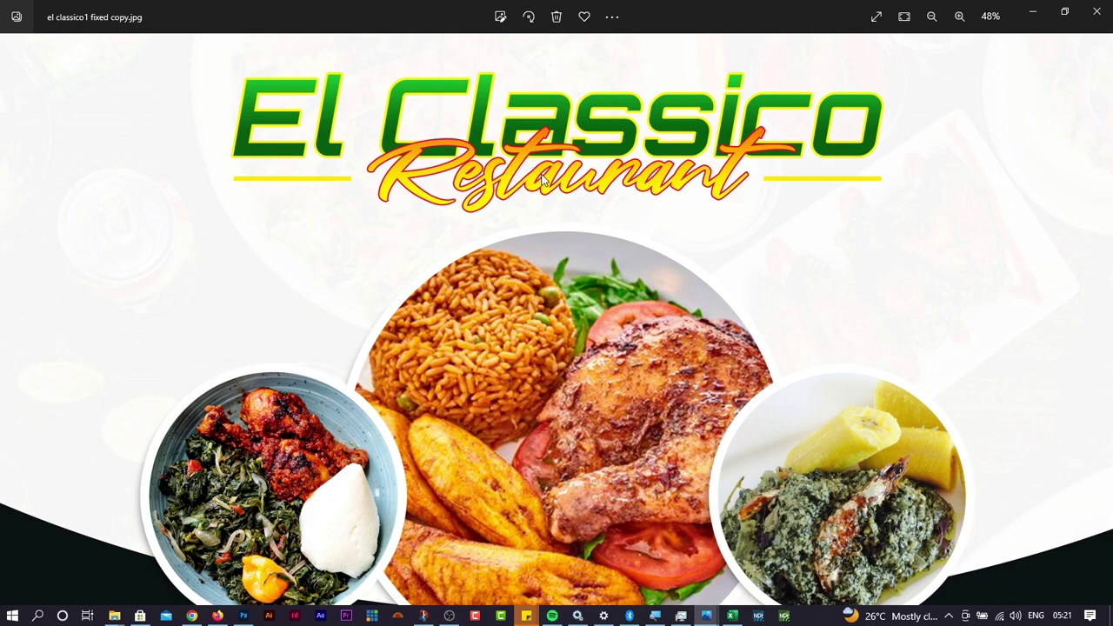
scroll(626, 218, down, 5)
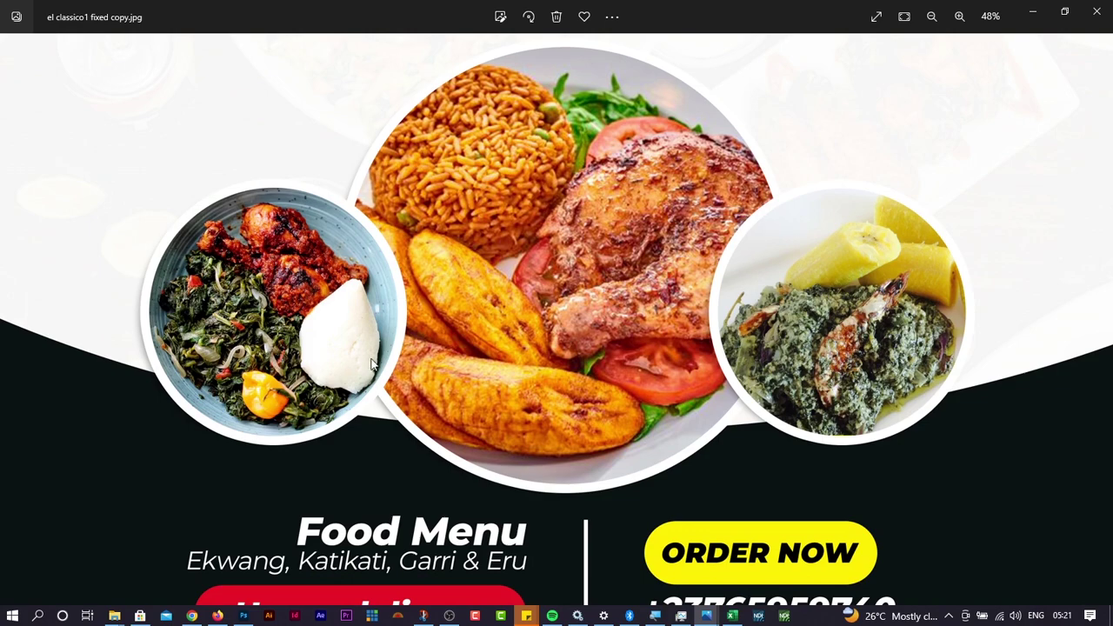
scroll(376, 366, down, 2)
scroll(654, 405, up, 3)
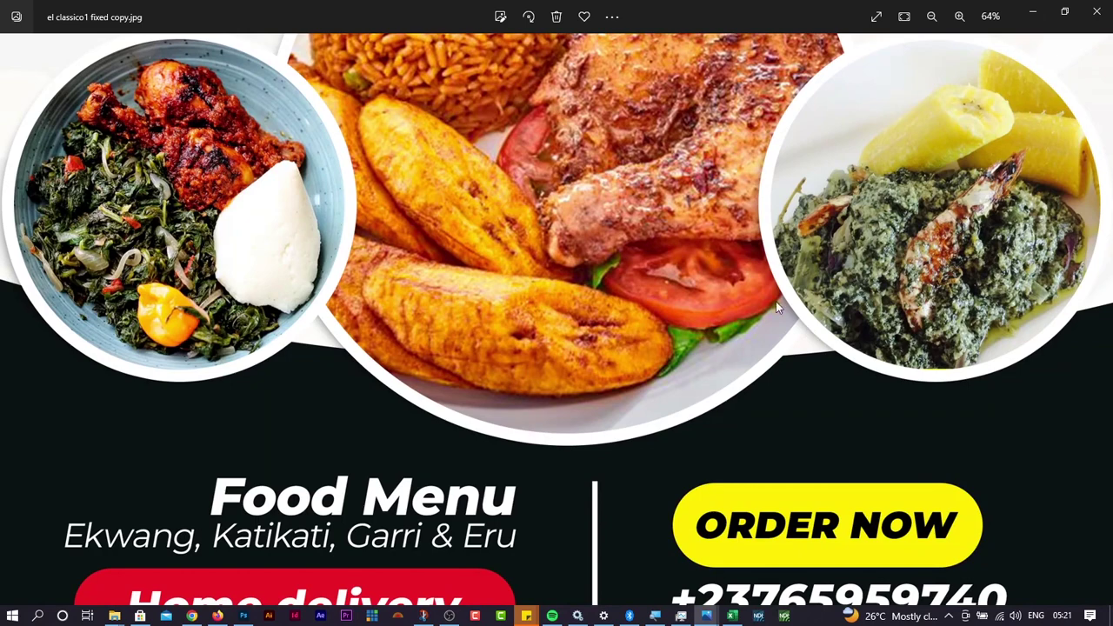
Step: View the whole reference flyer, return to Photoshop, and rewrite the CLASSIC RESTAURANT title as EL CLASSIC
scroll(259, 376, down, 5)
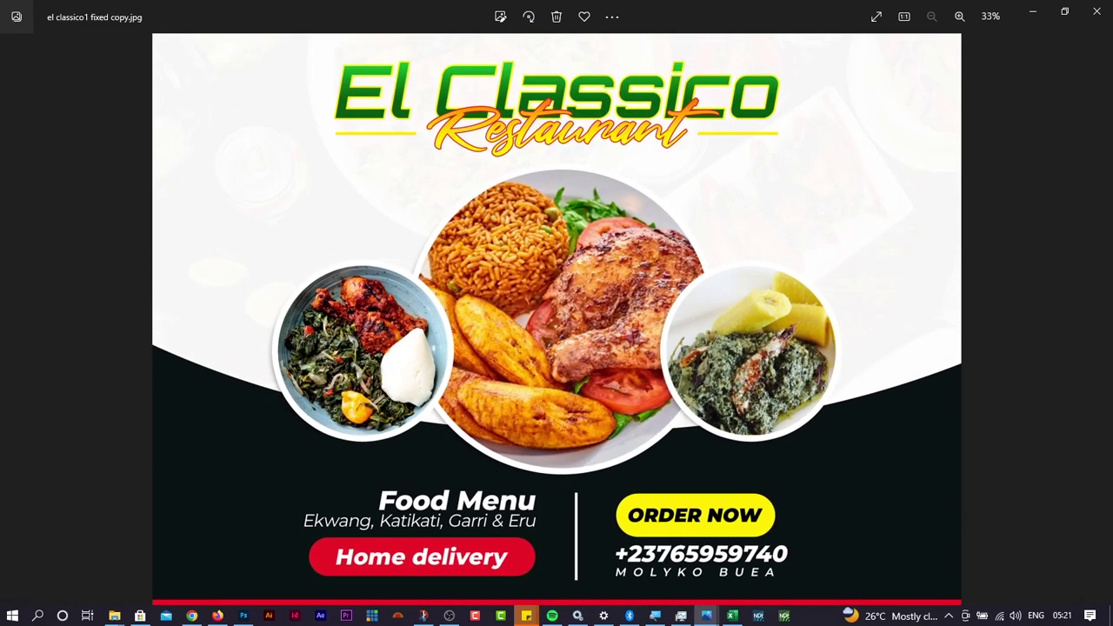
key(alt+Tab)
key(alt+Tab)
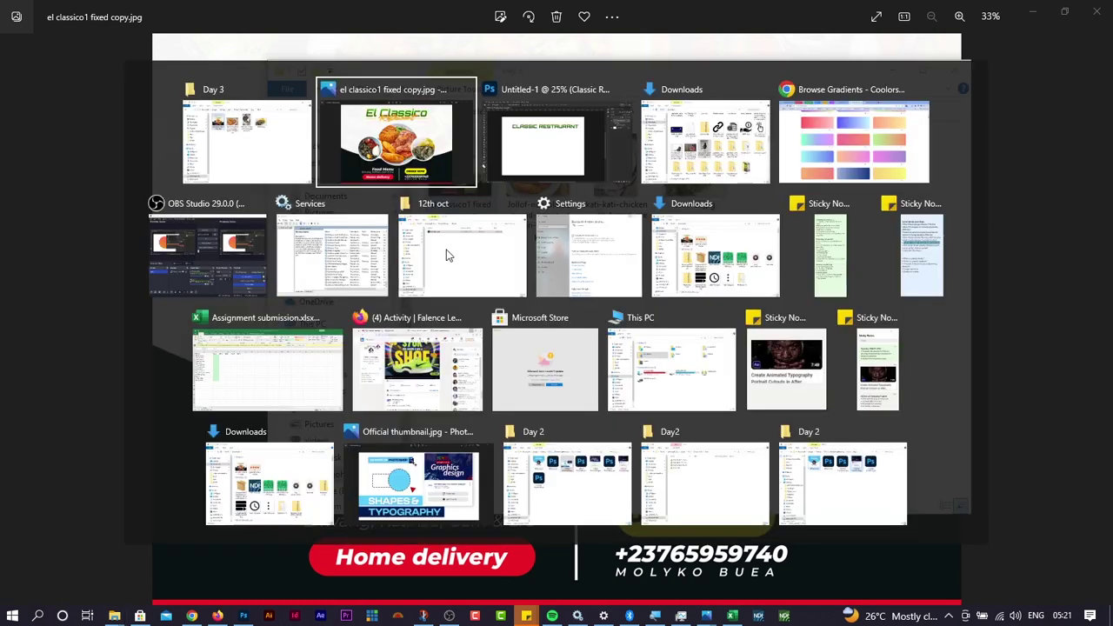
key(alt+Tab)
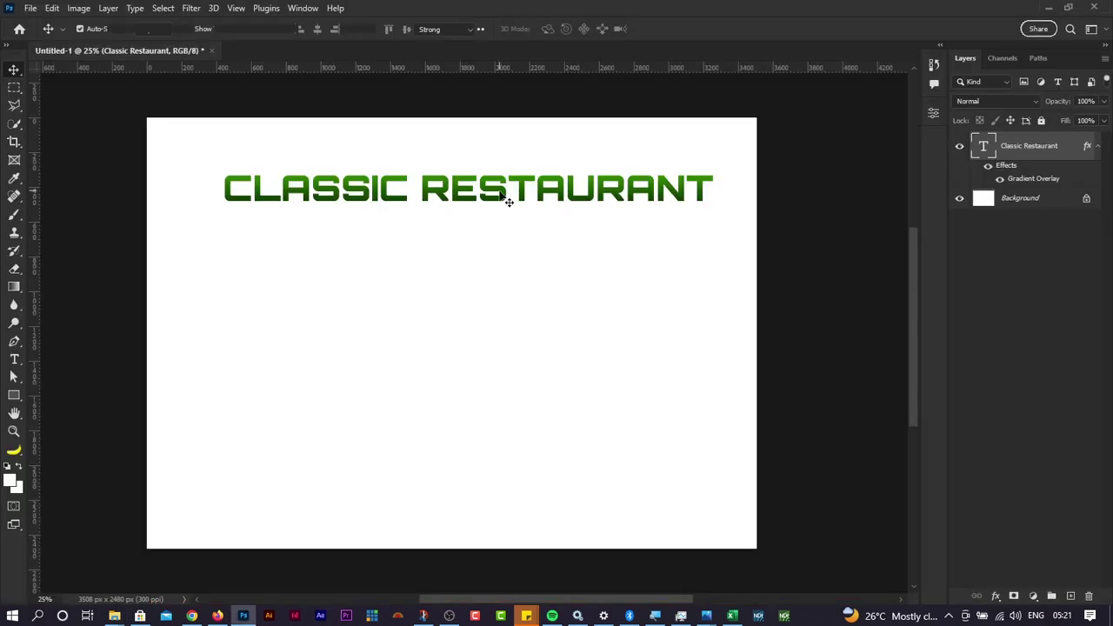
double_click(508, 200)
drag(419, 190, 792, 214)
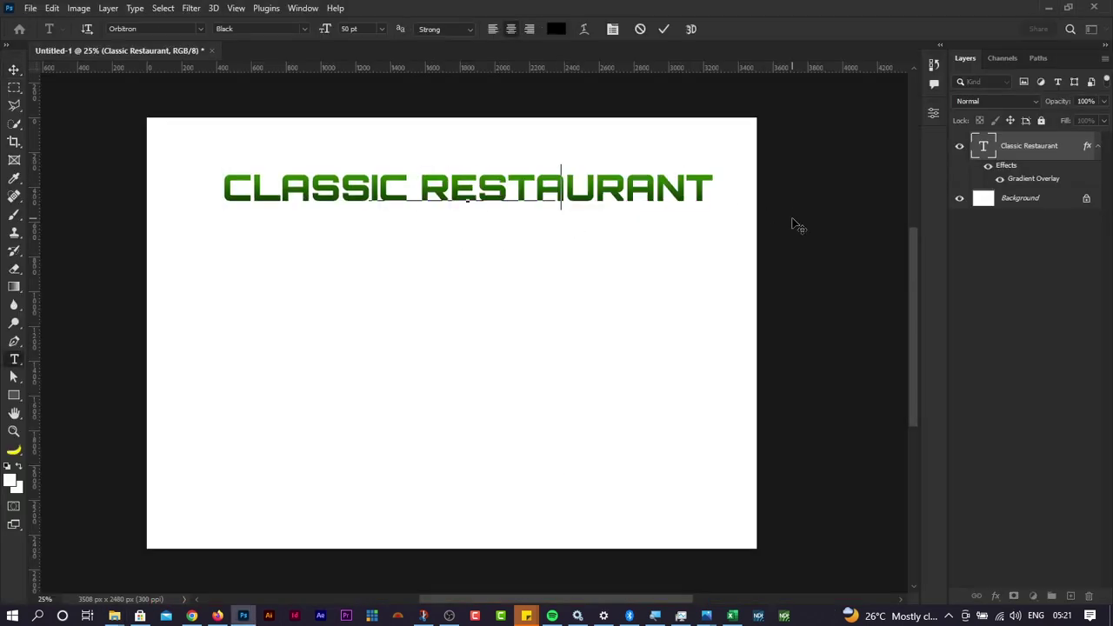
key(Delete)
key(Delete)
key(Delete)
key(Delete)
key(Delete)
key(BackSpace)
key(BackSpace)
key(BackSpace)
key(BackSpace)
key(BackSpace)
key(BackSpace)
key(BackSpace)
text(CLASSIC)
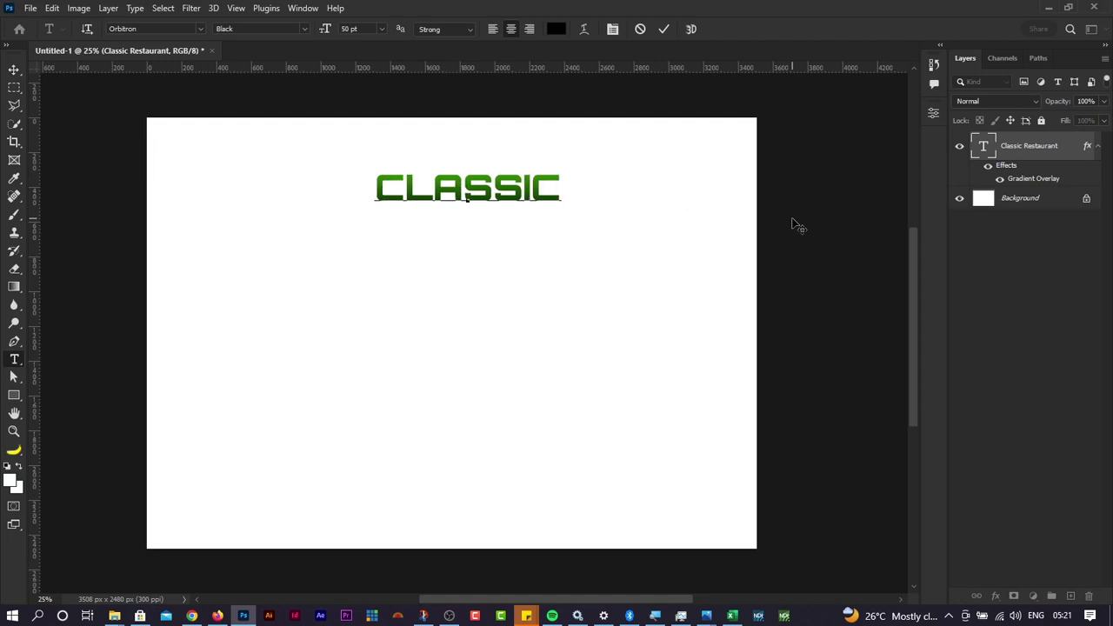
text(EL)
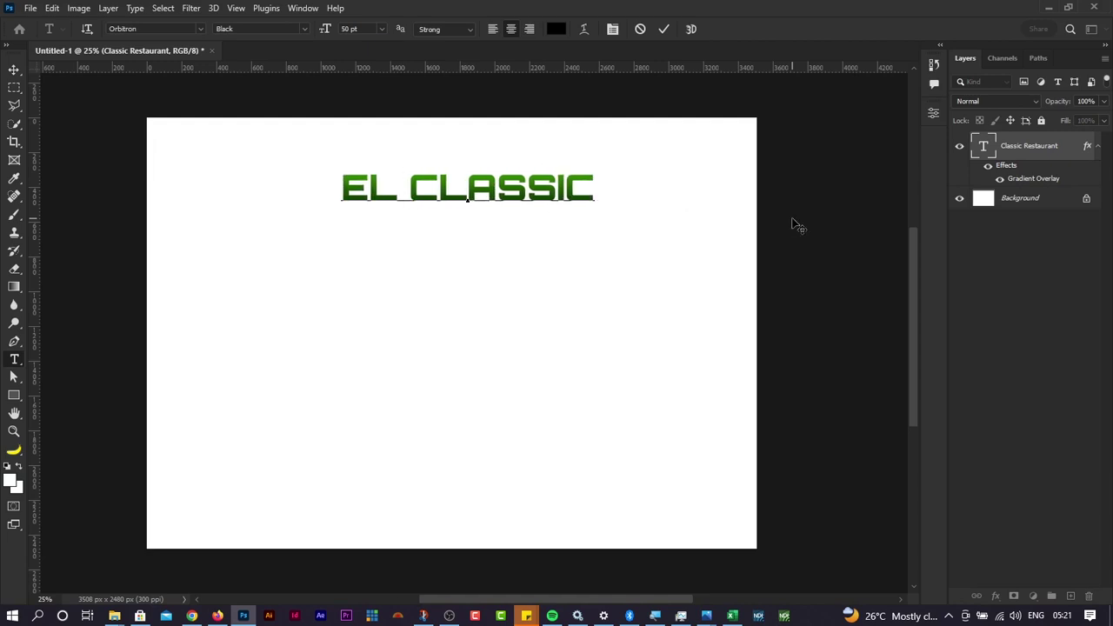
Step: Check the title's lettering in the reference flyer, and turn off All Caps for the whole EL CLASSIC text in Photoshop
key(alt+Tab)
key(alt+Tab)
key(alt+Tab)
key(Tab)
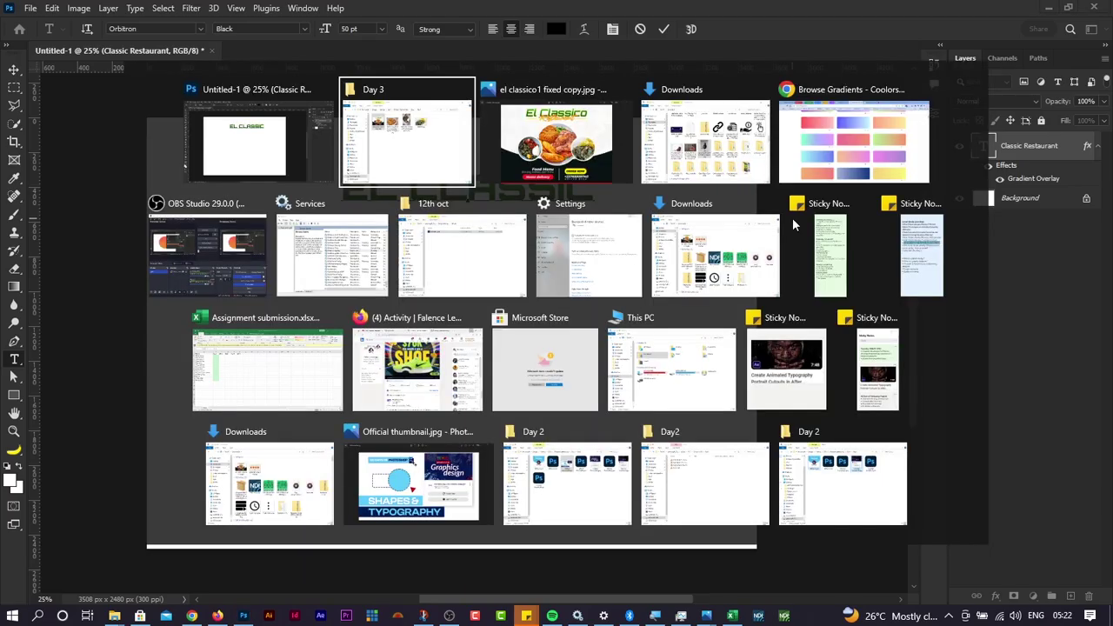
key(alt+Tab)
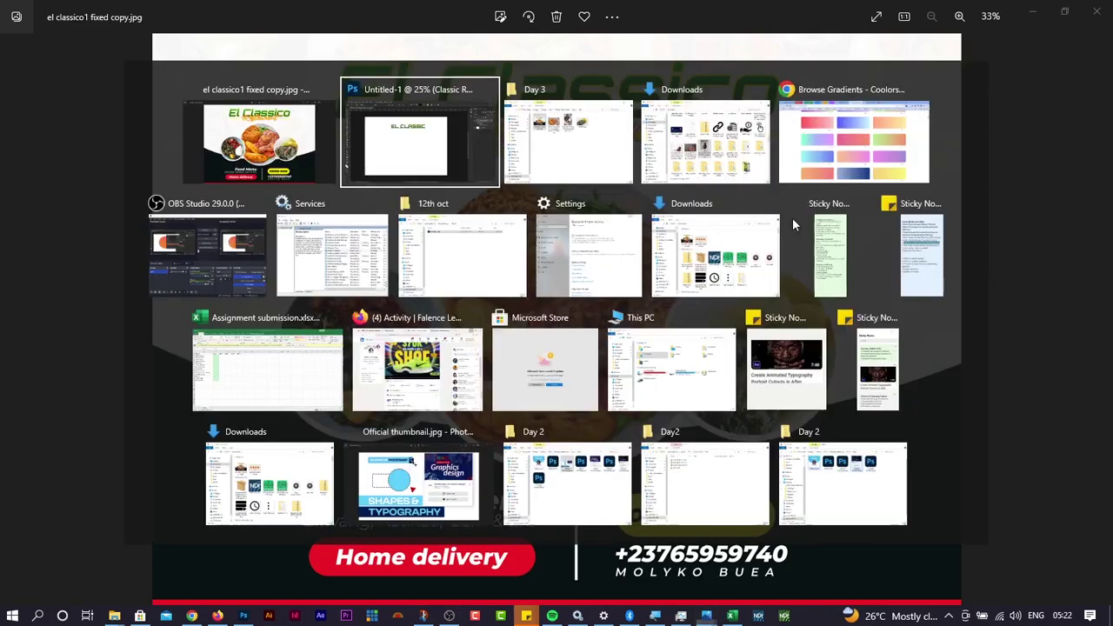
key(ctrl+a)
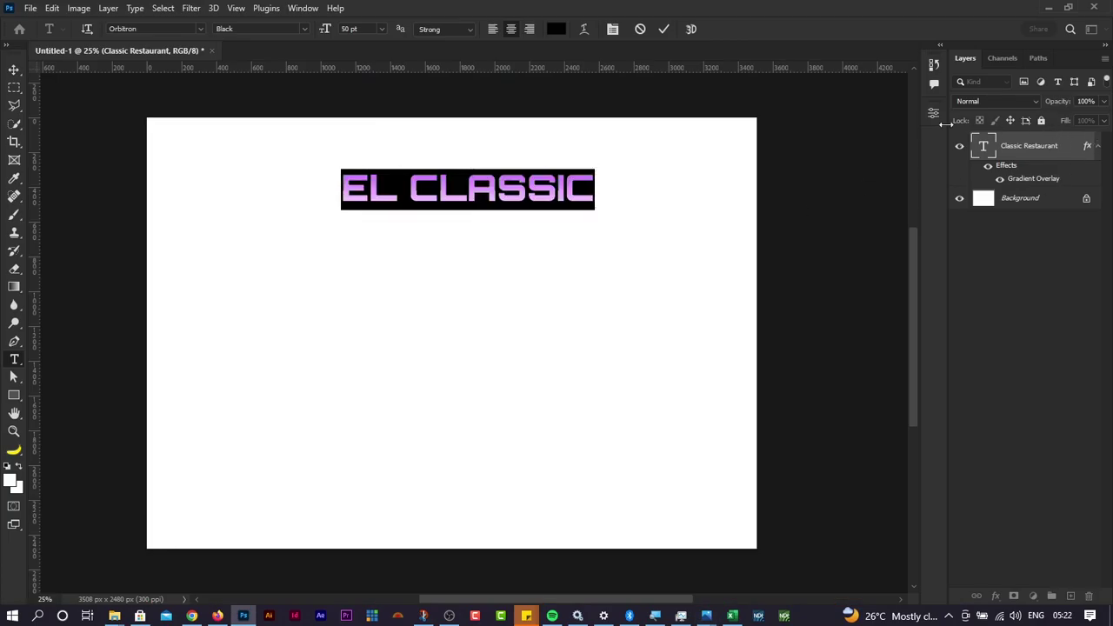
click(933, 114)
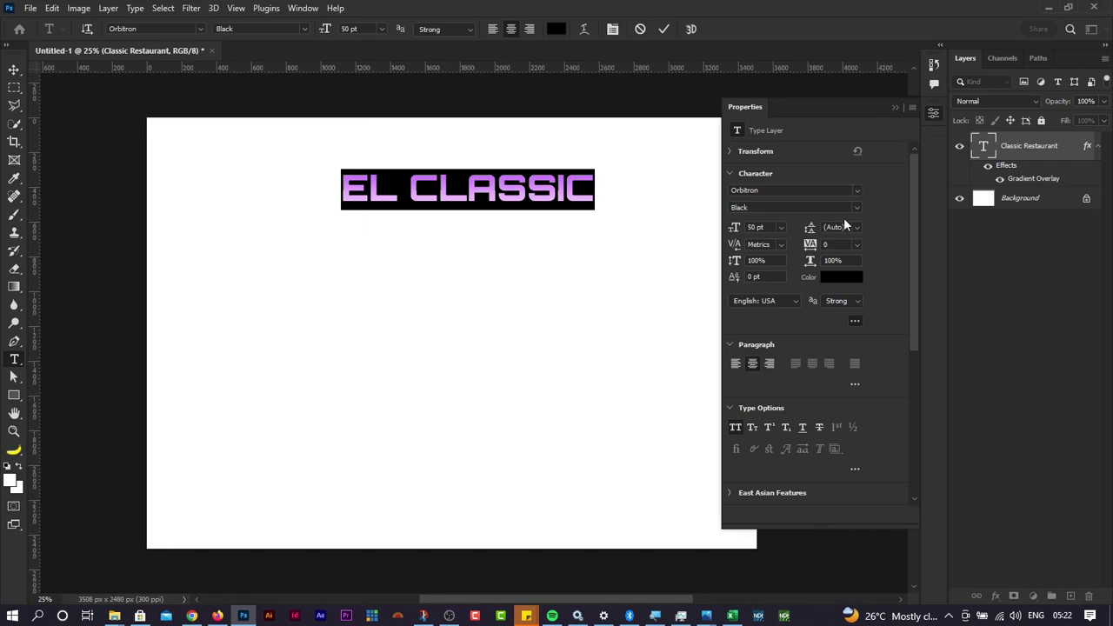
click(736, 426)
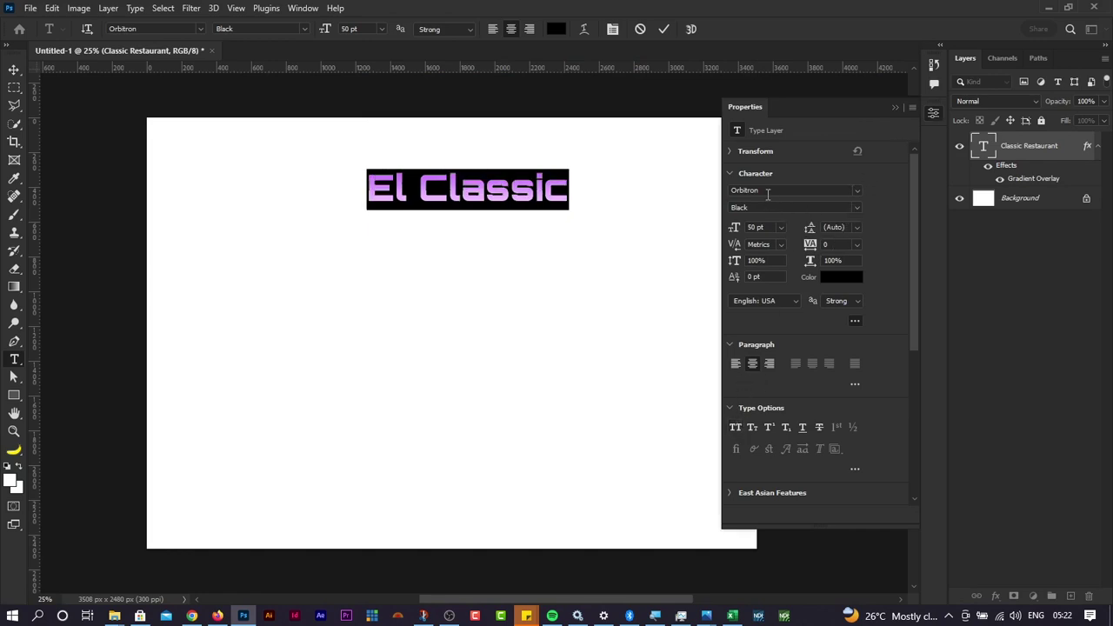
Step: Switch to Chrome and search Google for "orbitron font download" in a new tab
key(alt+Tab)
key(alt+Tab)
key(alt+Tab)
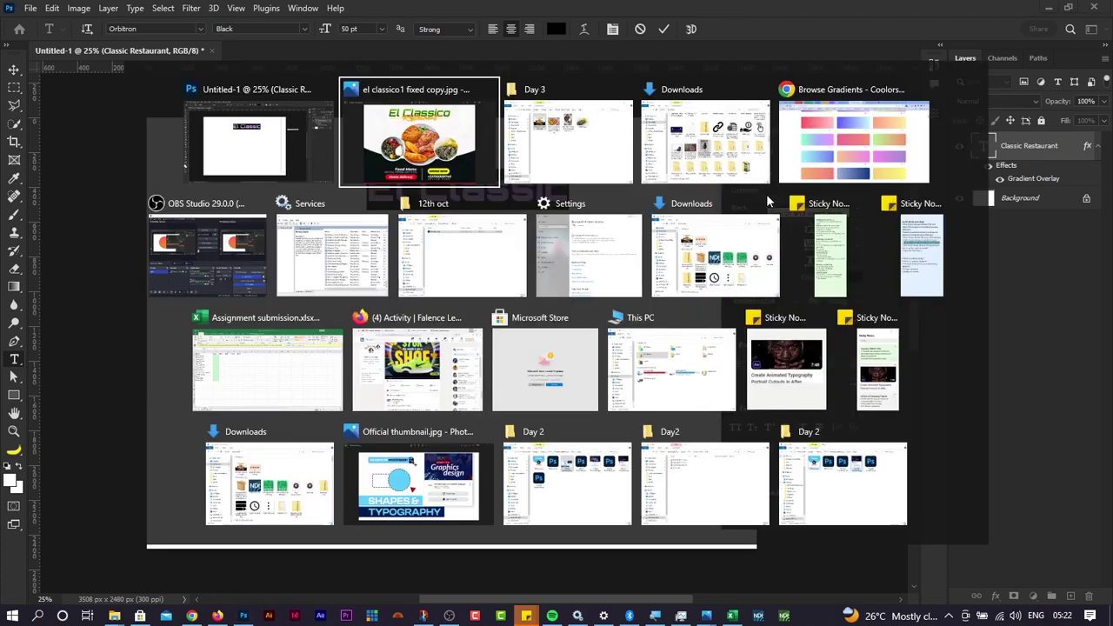
key(alt+Tab)
key(ctrl+t)
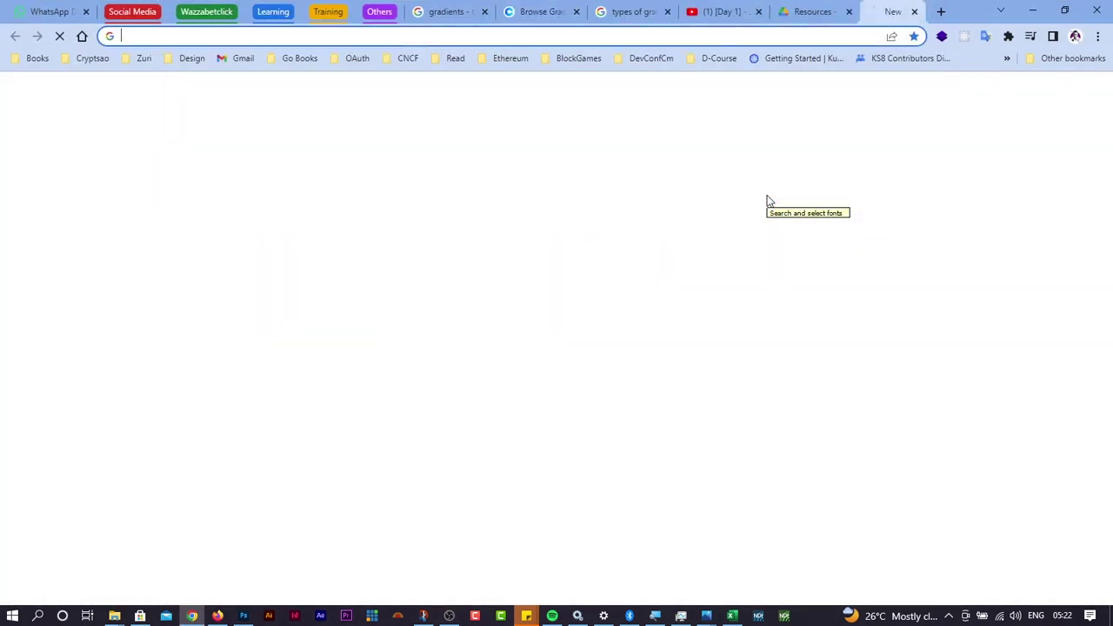
text(orbi)
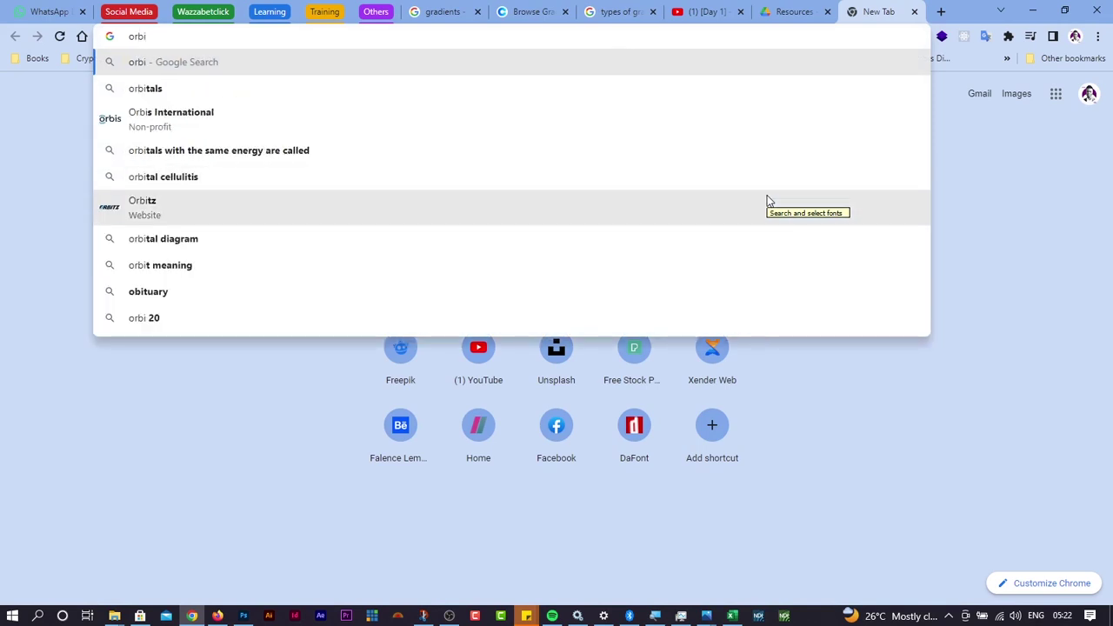
text(tron font)
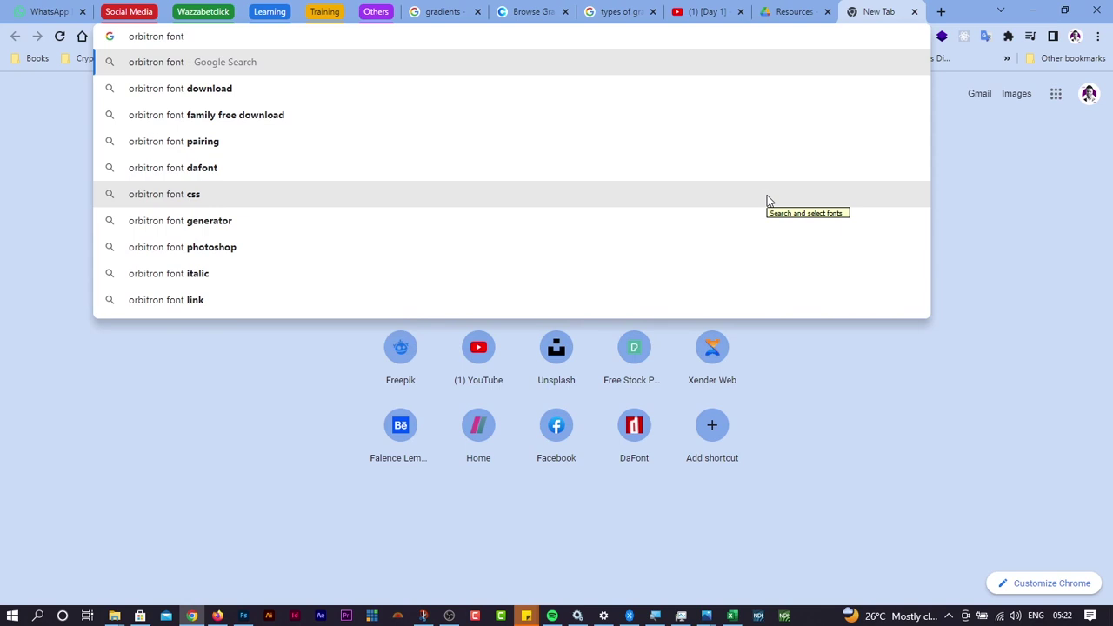
key(Down)
key(Return)
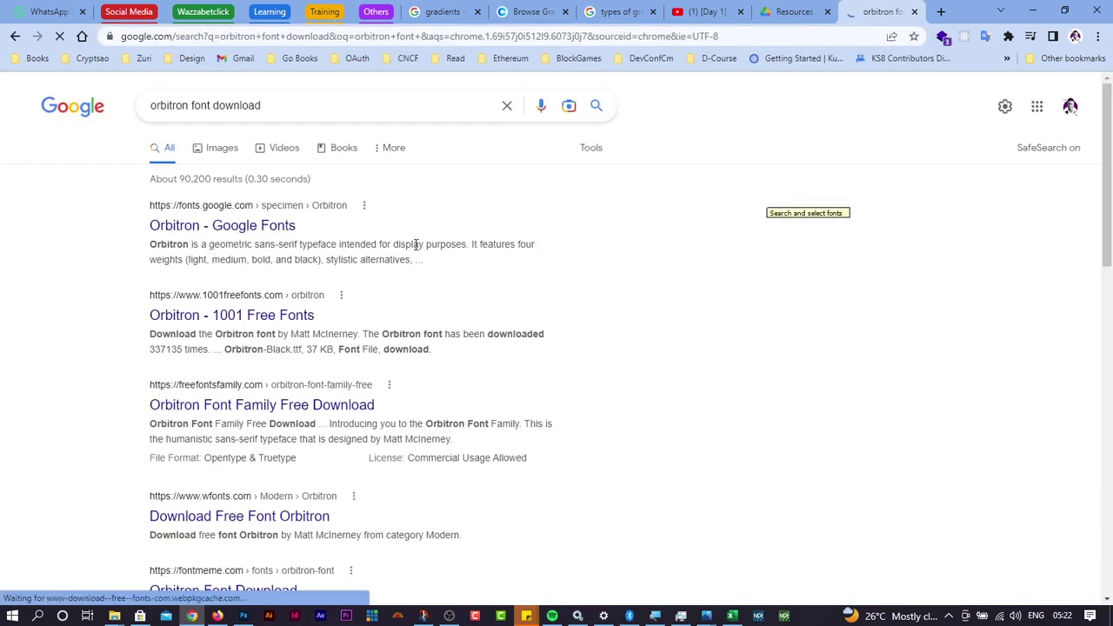
Step: Open the Orbitron page on Google Fonts and download the font family to Downloads as Orbitron (1).zip
middle_click(287, 226)
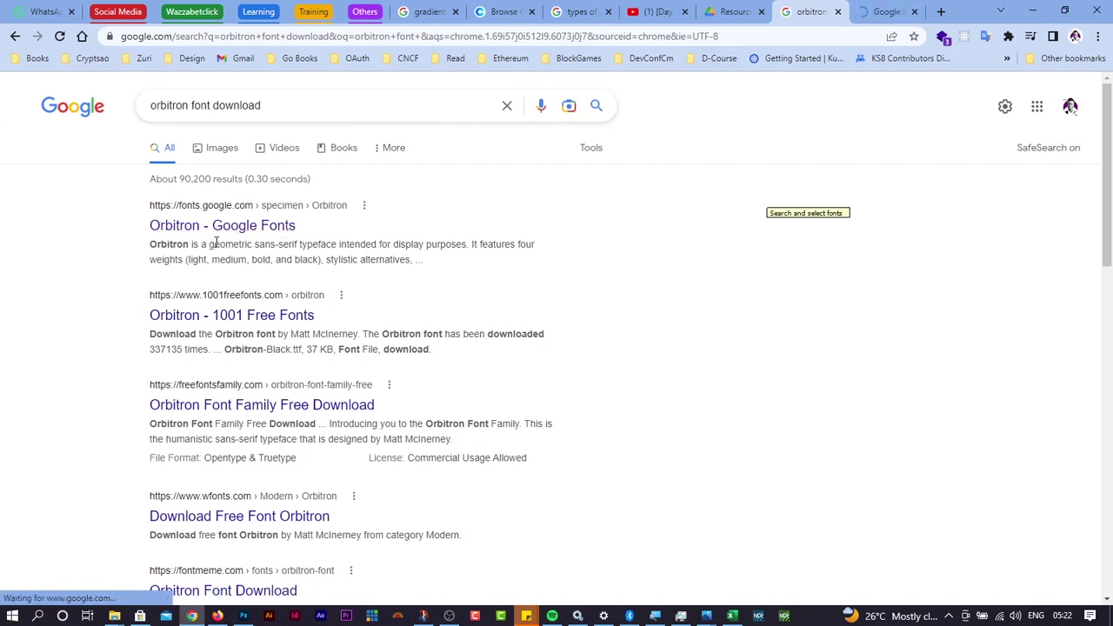
click(887, 16)
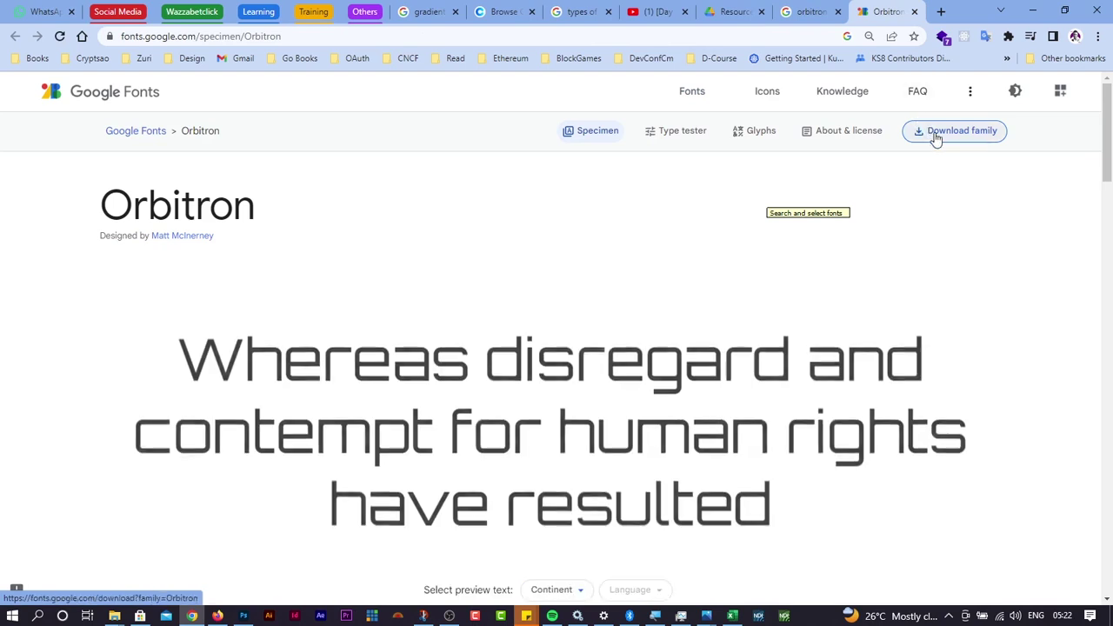
click(935, 135)
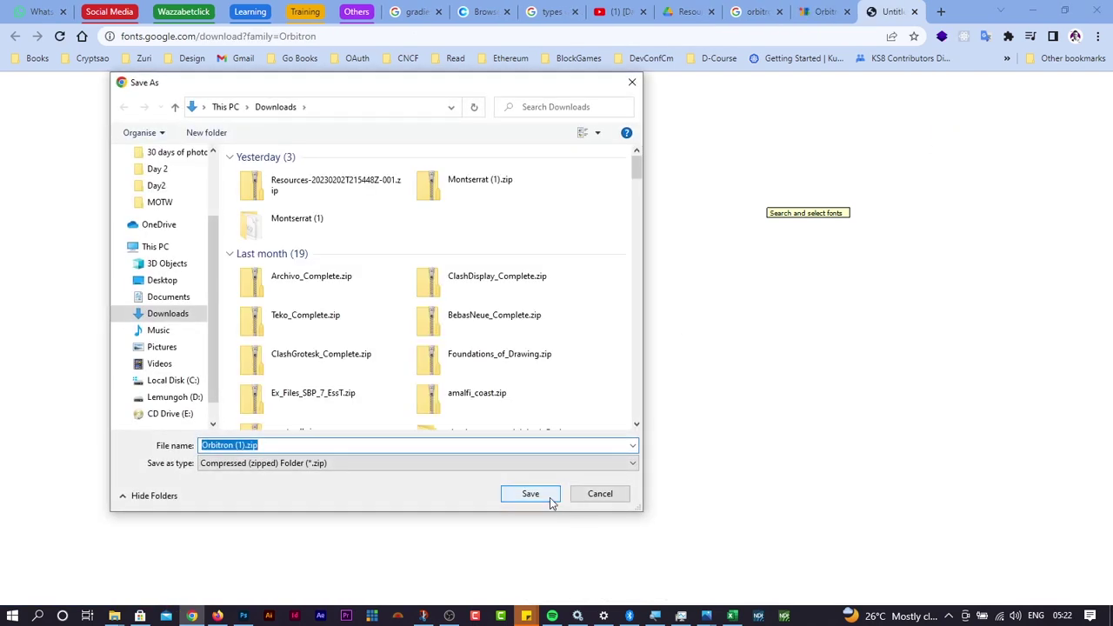
click(543, 495)
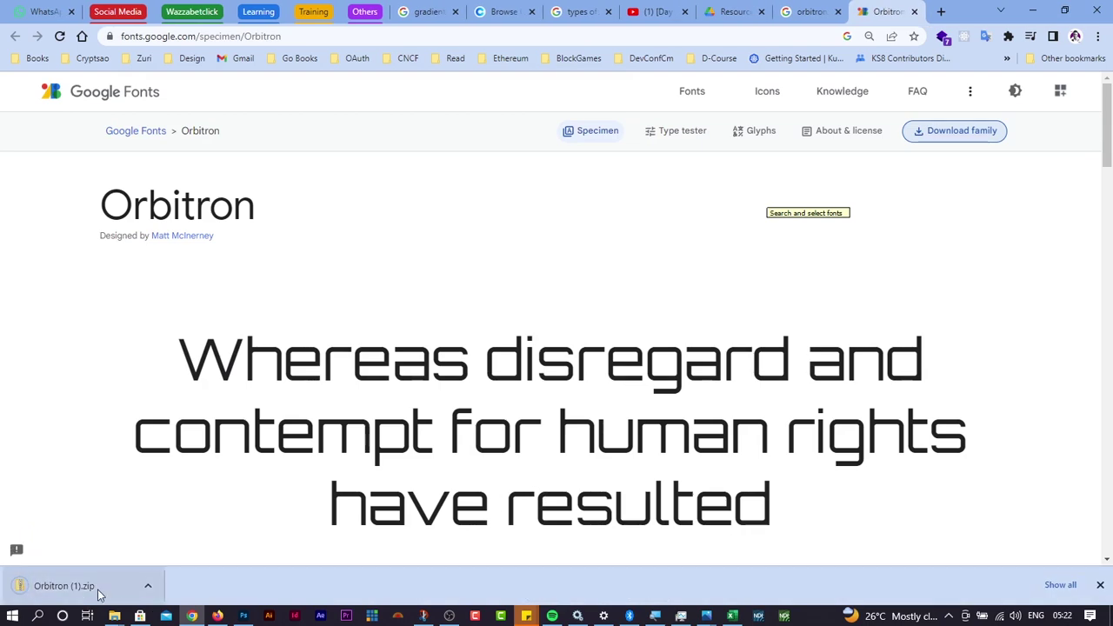
Step: Show Orbitron (1).zip in its Downloads folder and extract it with 7-Zip into the Orbitron (1) folder
click(148, 586)
click(179, 544)
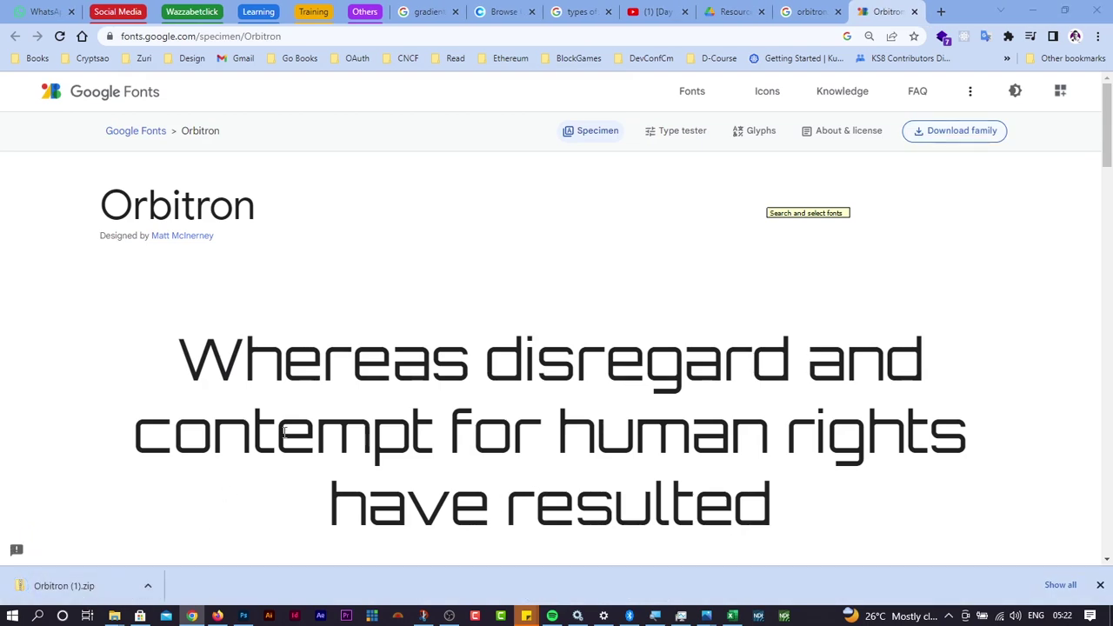
right_click(493, 213)
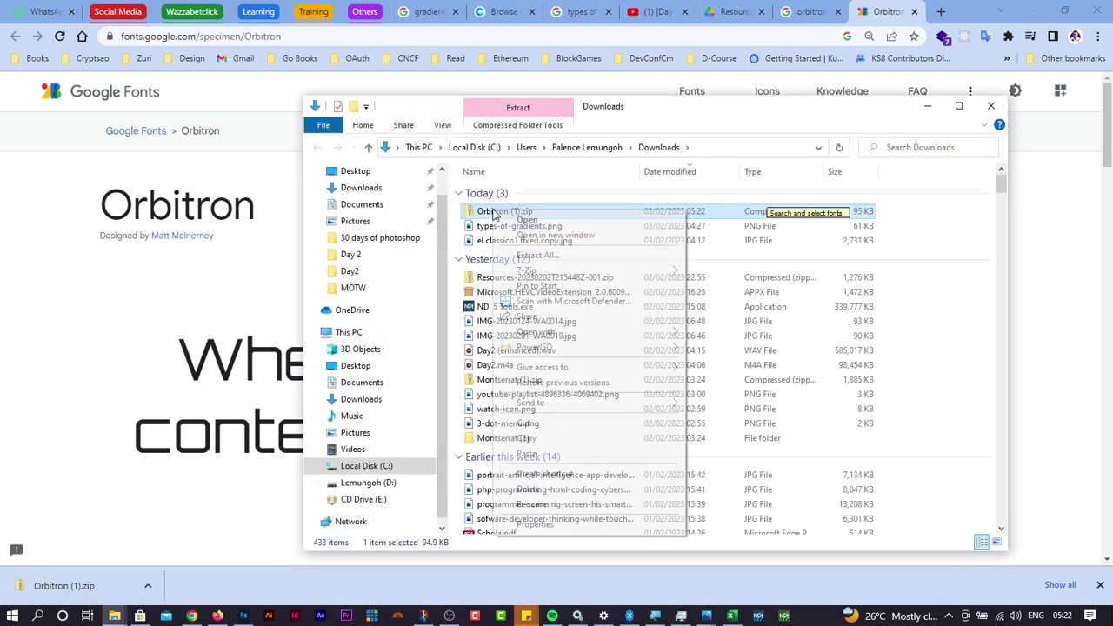
mouse_move(578, 275)
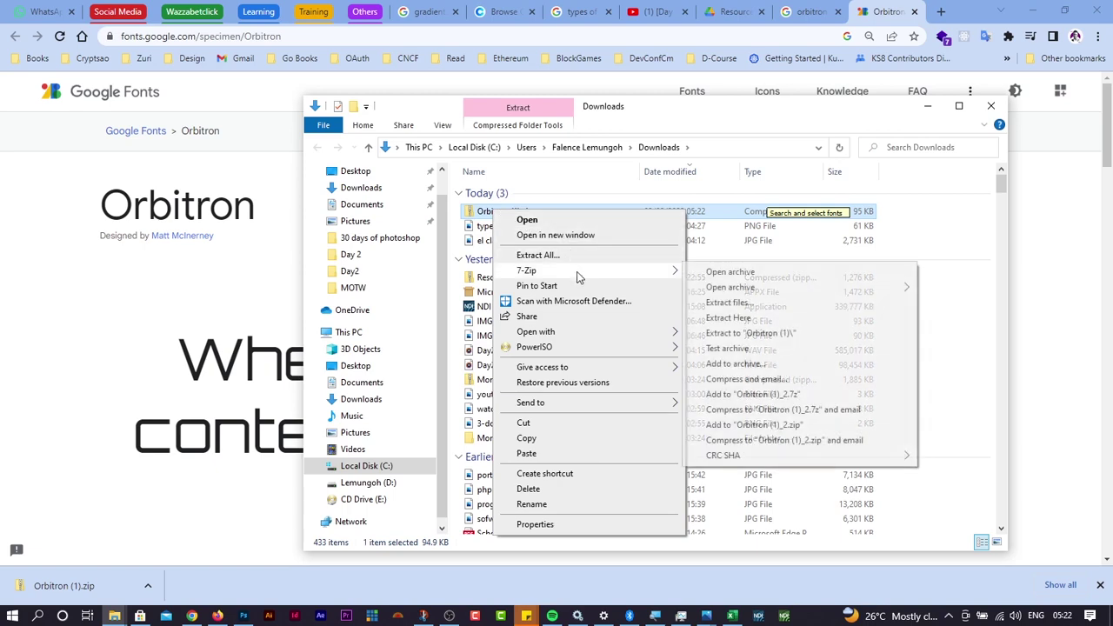
click(738, 305)
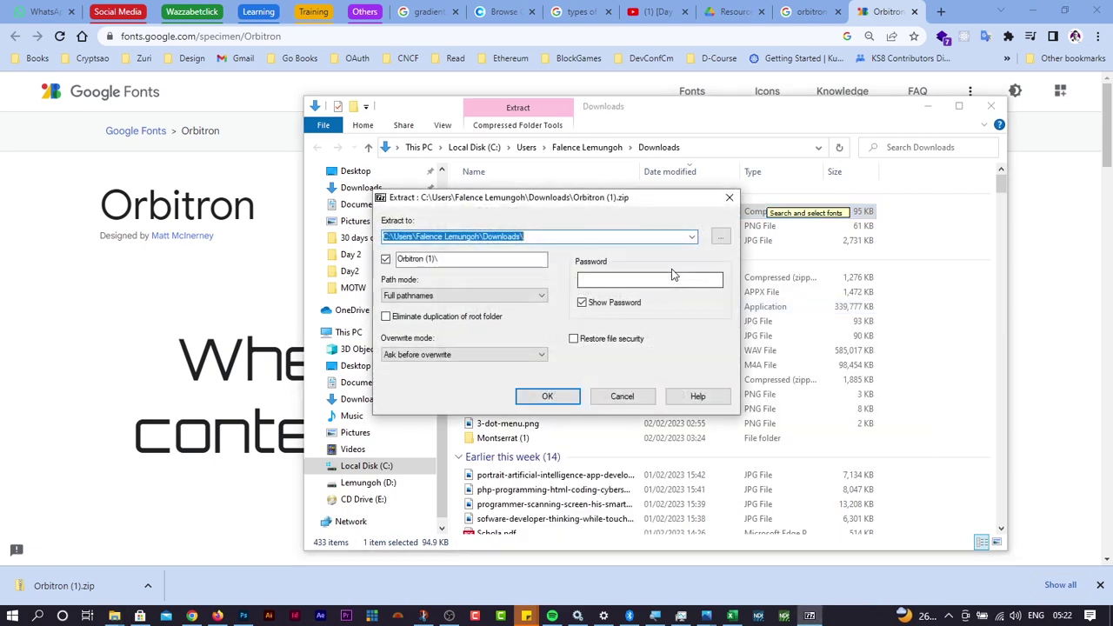
key(Return)
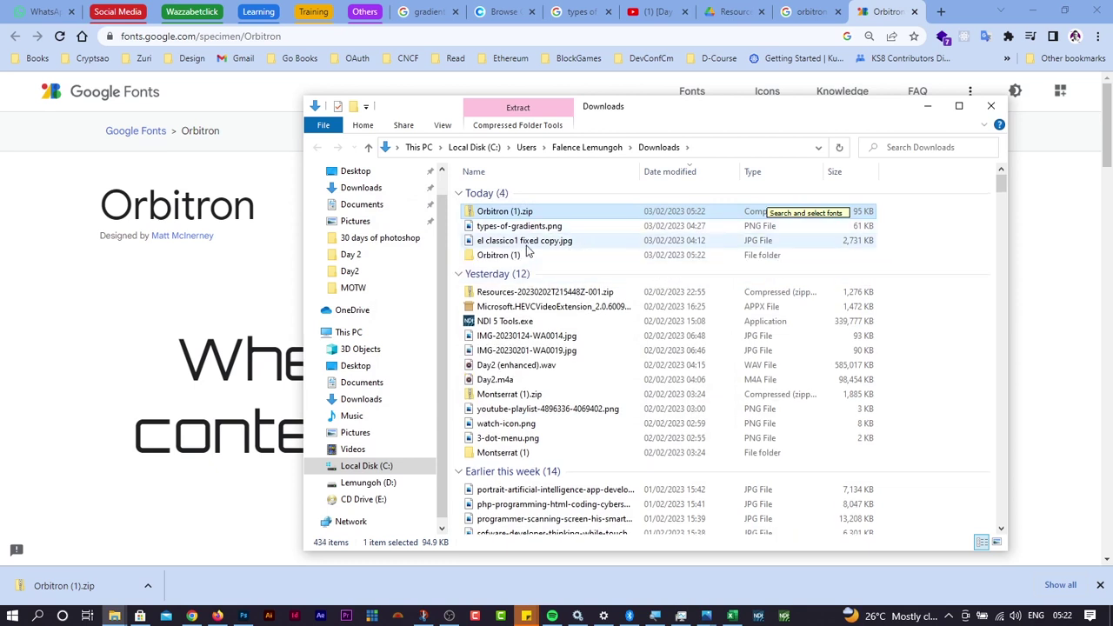
Step: Open the static folder inside Orbitron (1), select all the Orbitron font files, view their Install option, and dismiss it
double_click(511, 254)
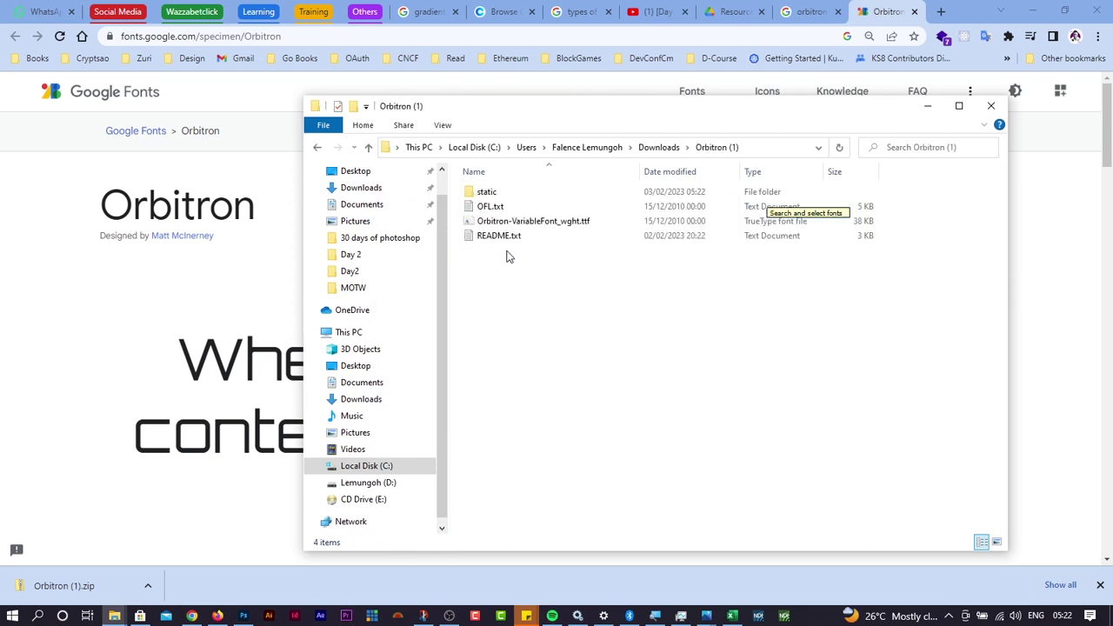
double_click(495, 195)
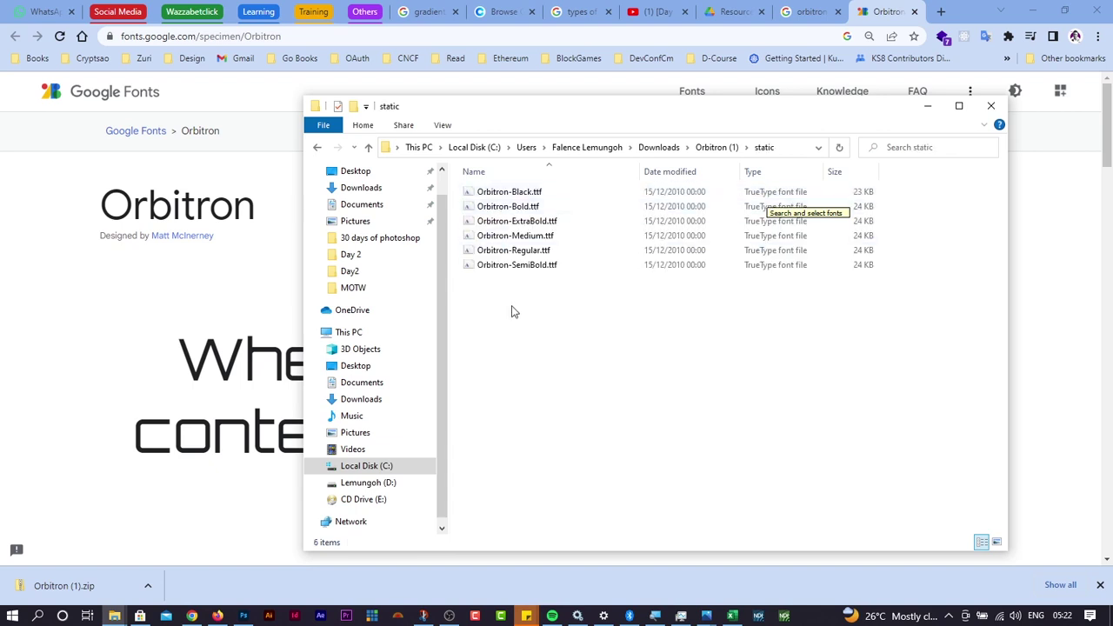
drag(512, 310, 487, 196)
right_click(487, 195)
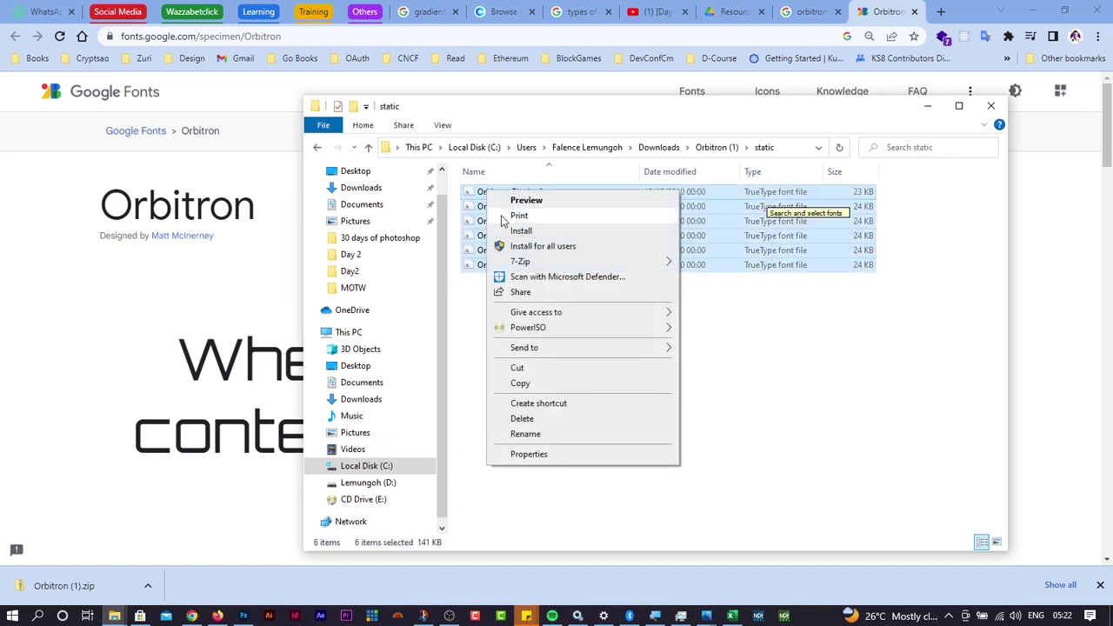
click(1030, 217)
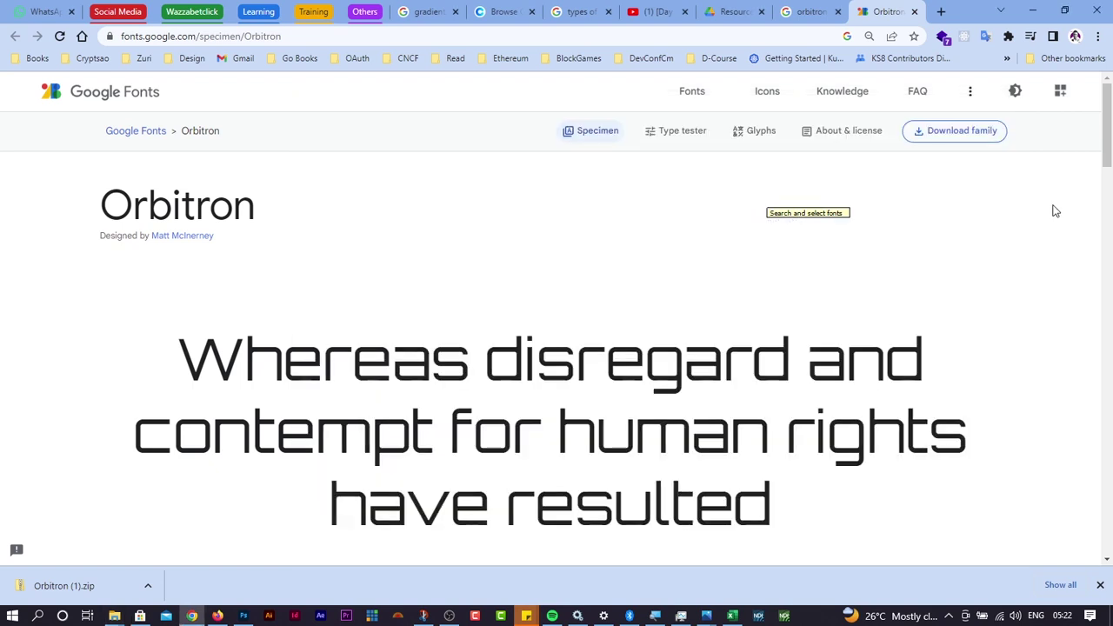
Step: Switch back to Photoshop, set the El Classic title's font size to 81 pt, and commit the text
key(alt+Tab)
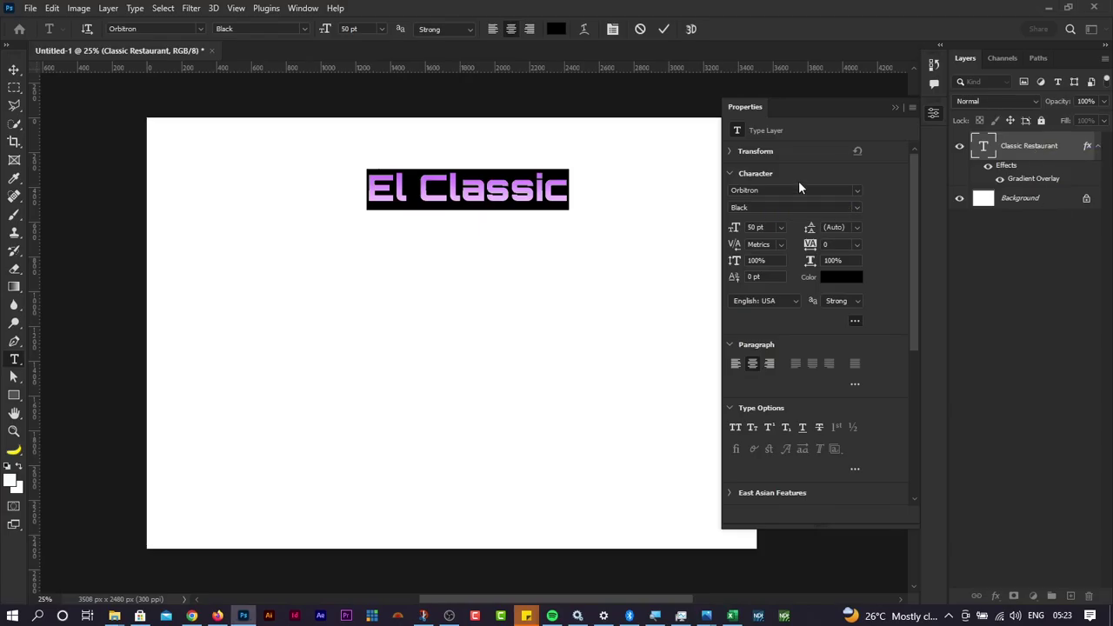
drag(734, 228, 754, 228)
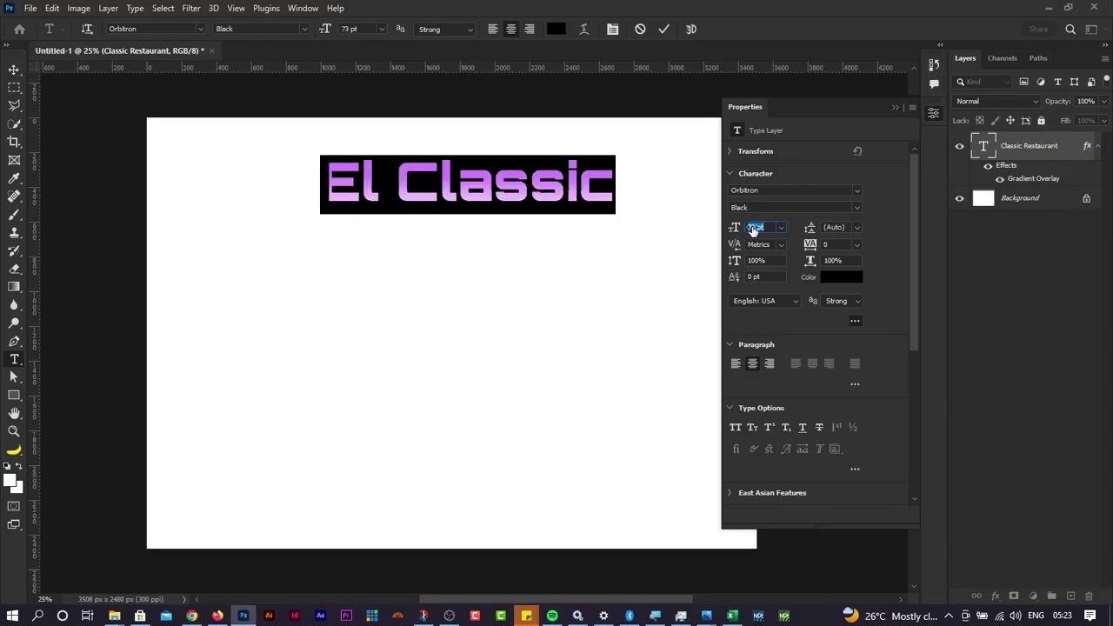
text(81)
key(Return)
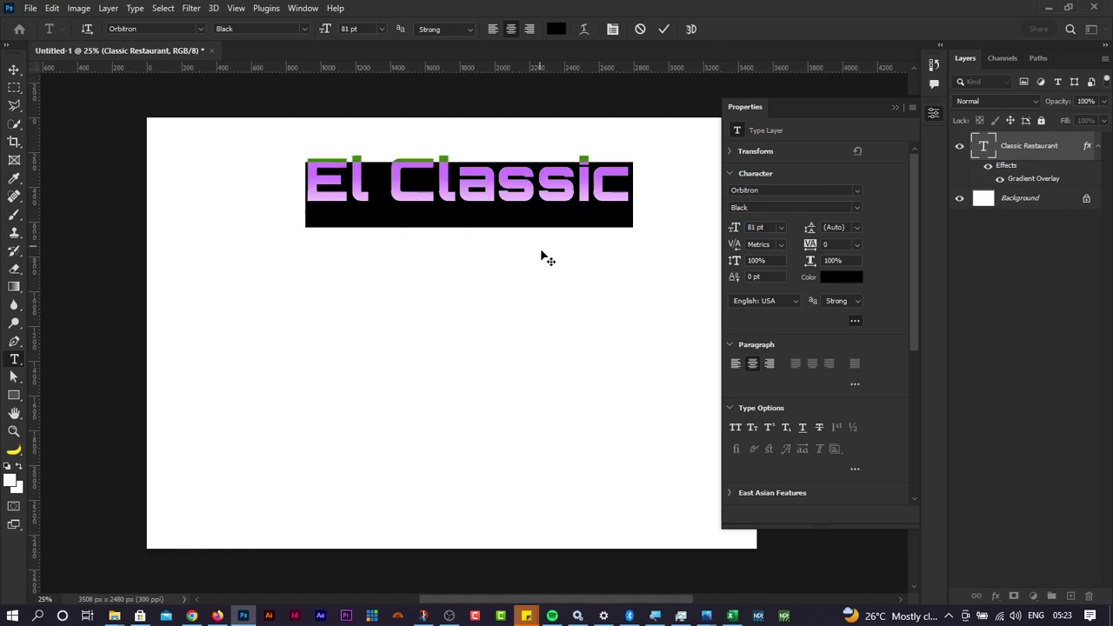
key(ctrl+Return)
key(v)
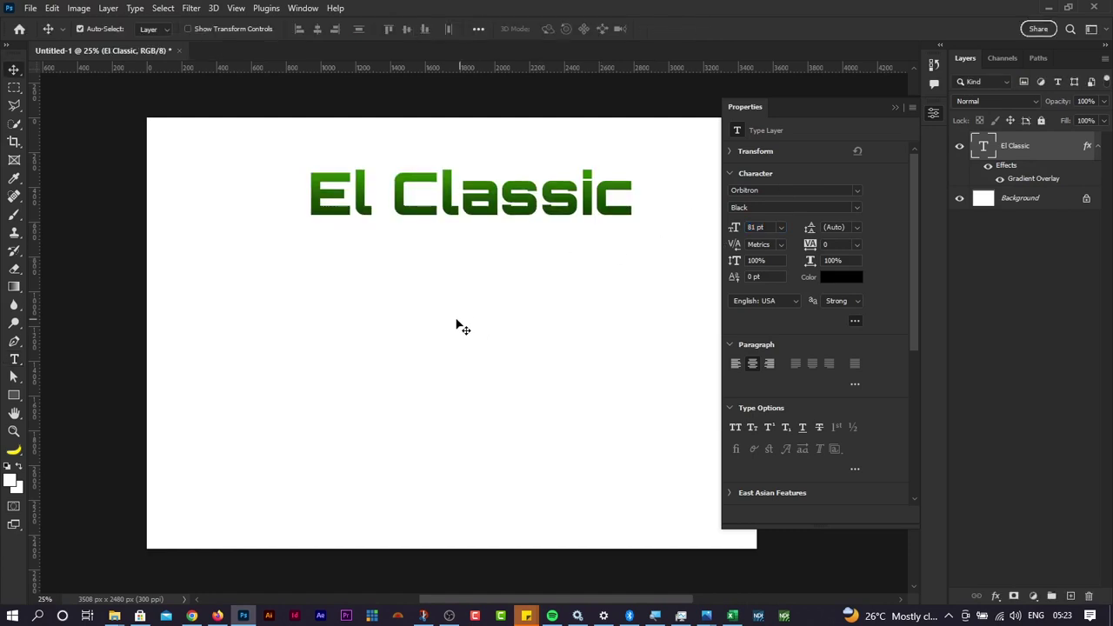
Step: Add a text layer reading Restaurant in Orbitron Black and centre it just below the El Classic title
click(17, 362)
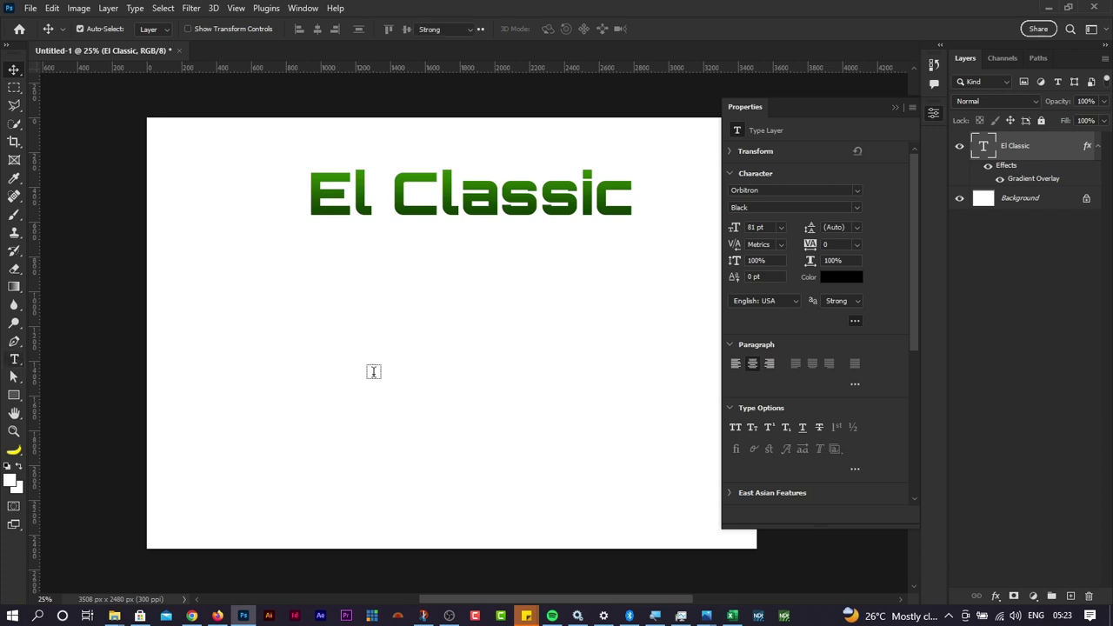
scroll(372, 368, right, 2)
click(357, 283)
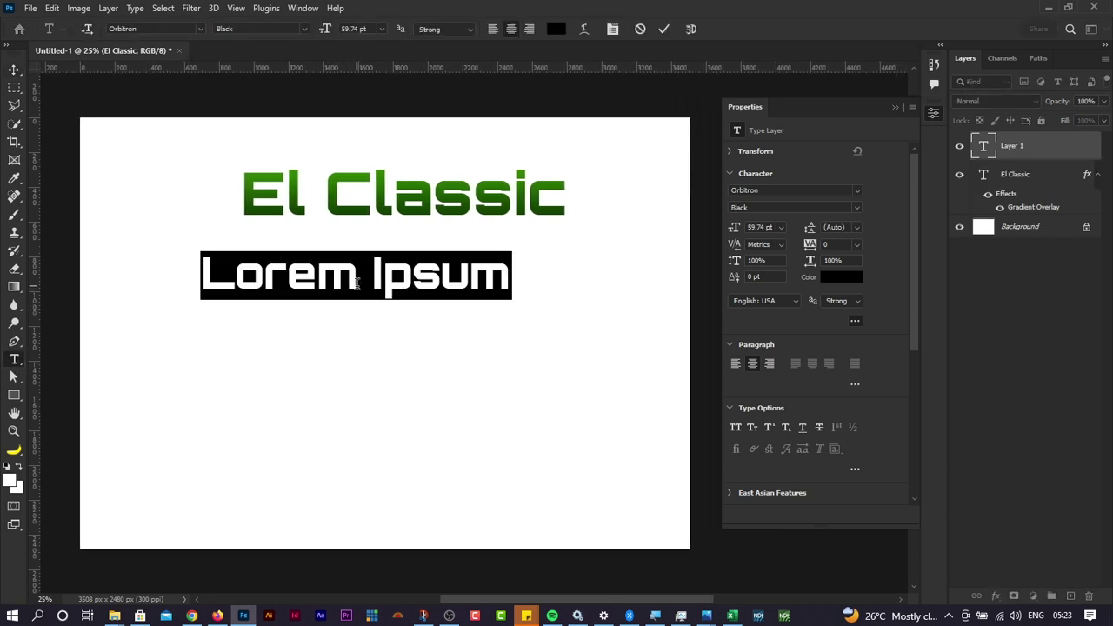
text(Resta)
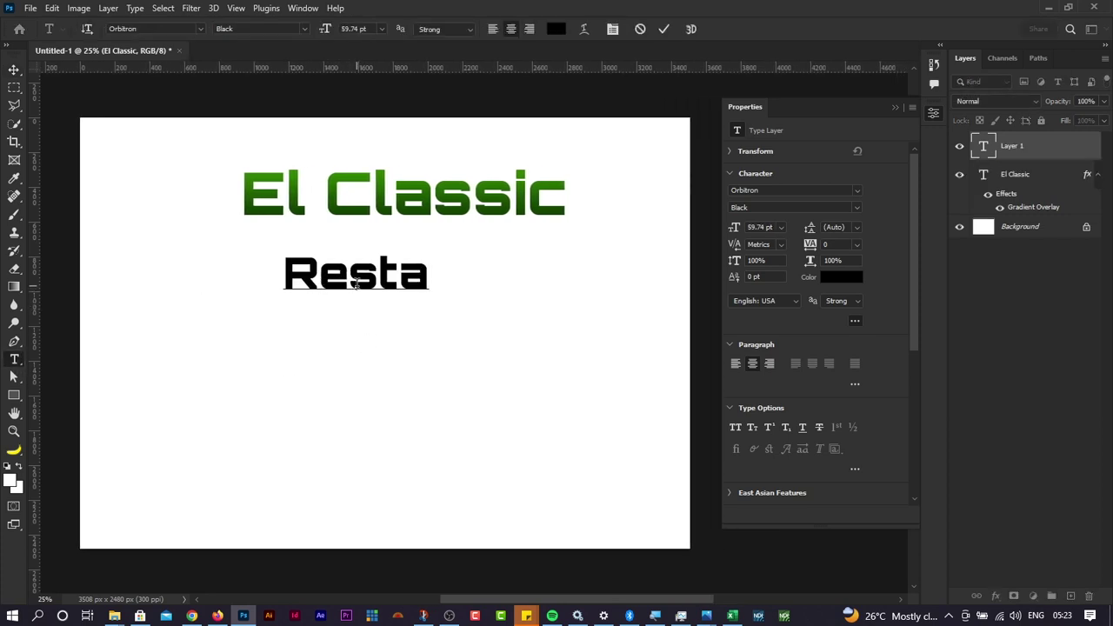
text(urant)
key(ctrl+Return)
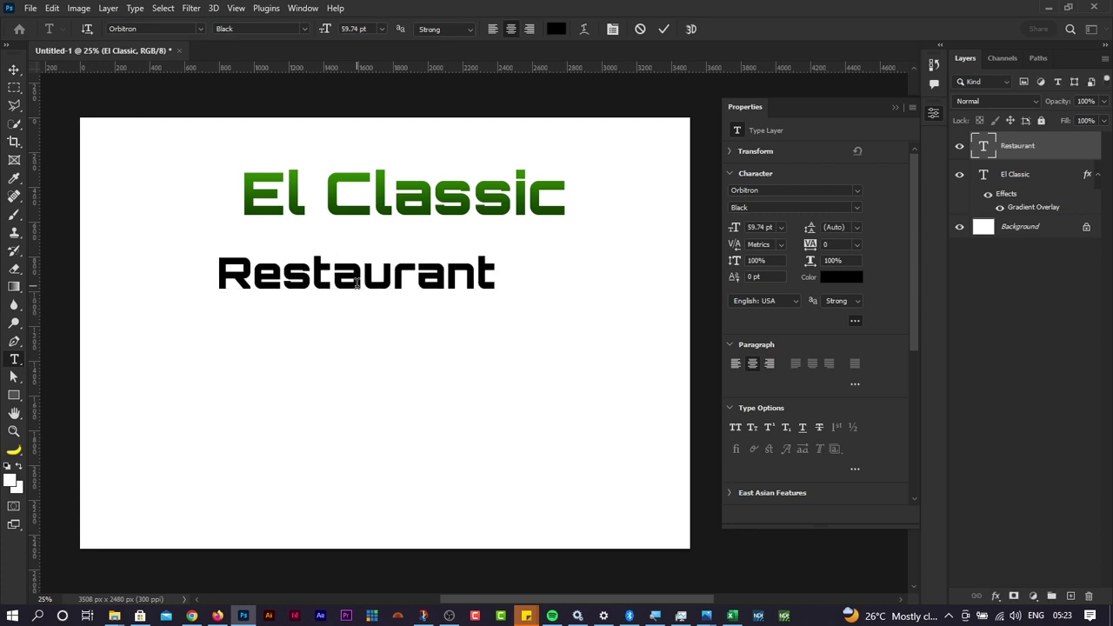
key(v)
drag(358, 292, 406, 274)
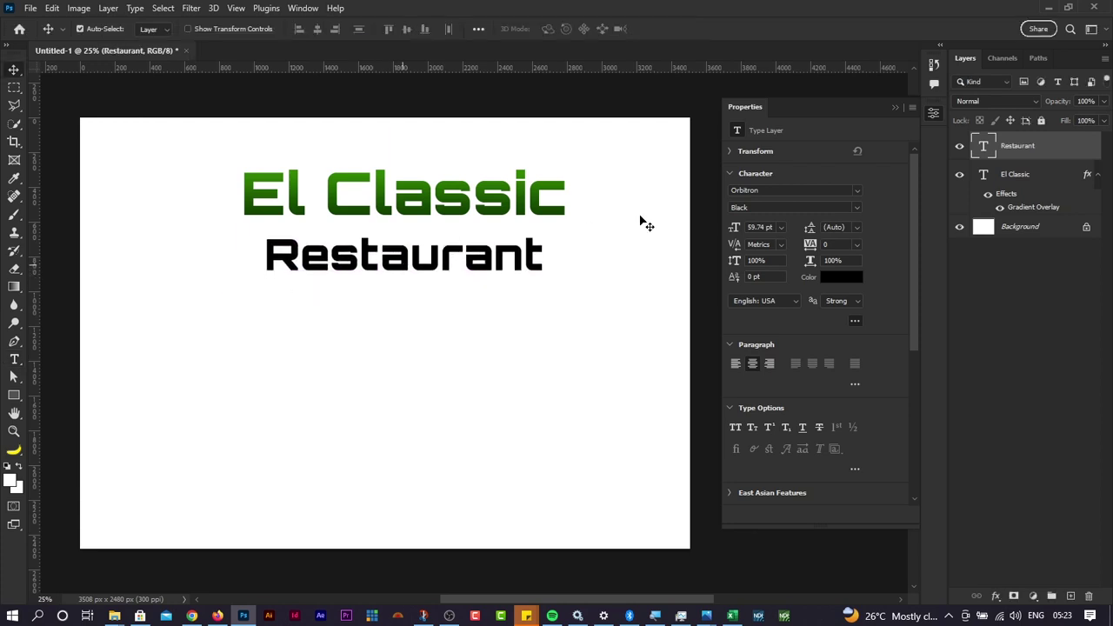
Step: Change the Restaurant text's font to Fair Prosper Regular
click(768, 192)
text(fai)
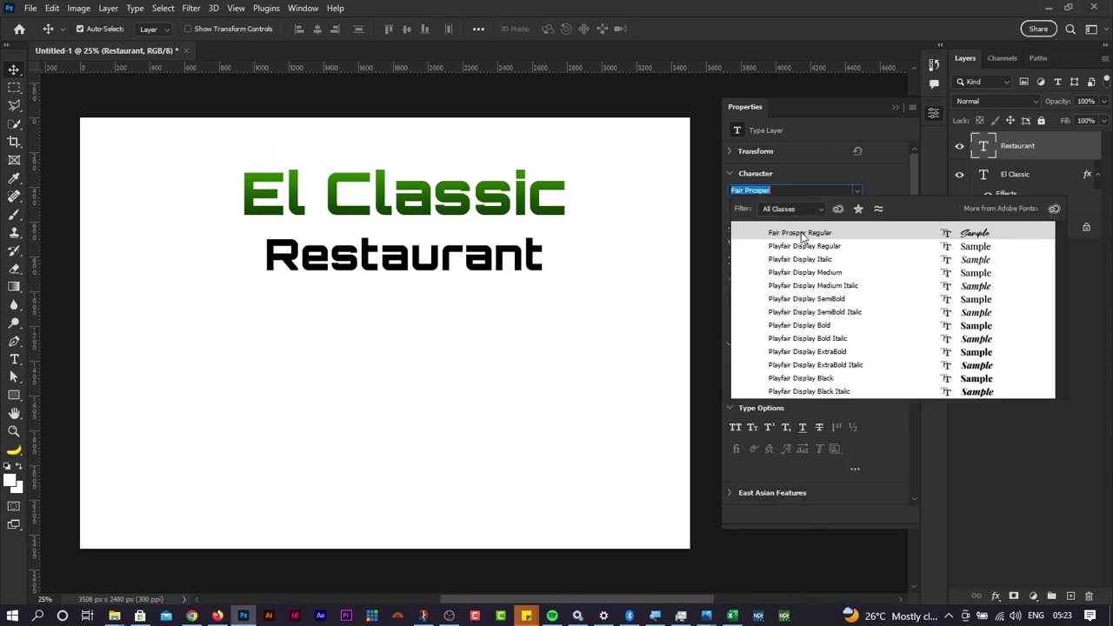
click(802, 233)
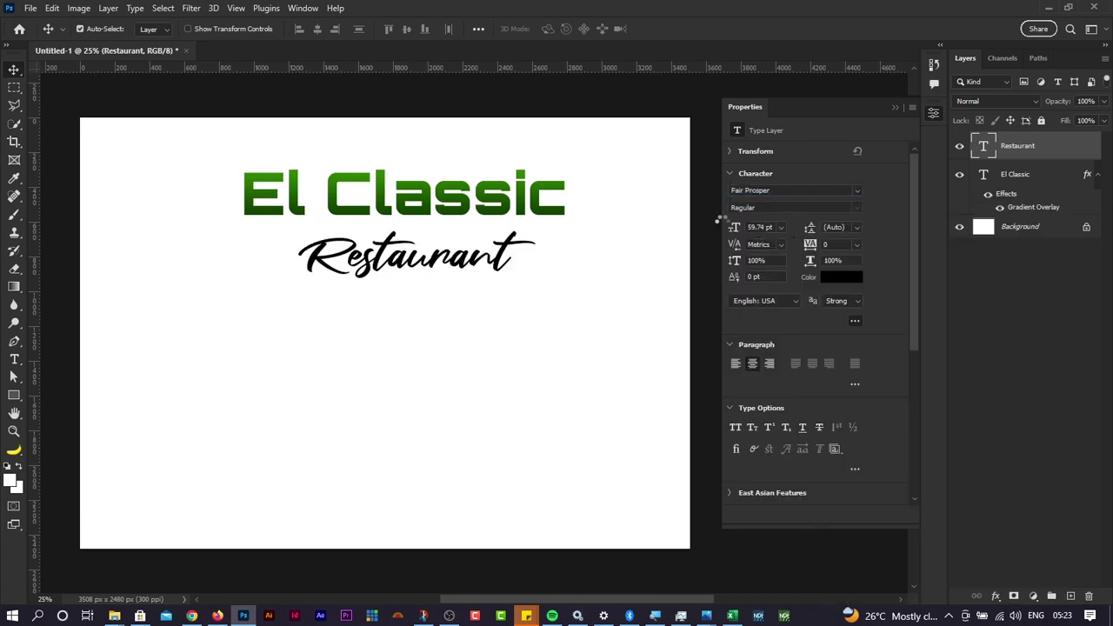
Step: Switch to Chrome and search Google in a new tab for "fair prosper font free download"
key(alt+Tab)
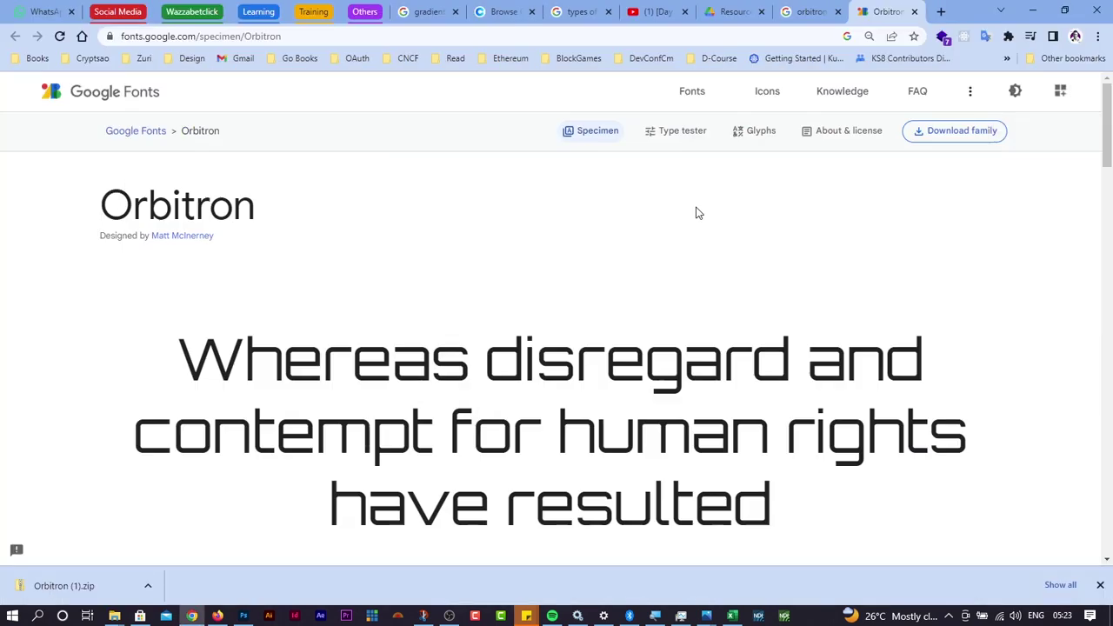
key(ctrl+t)
text(fair)
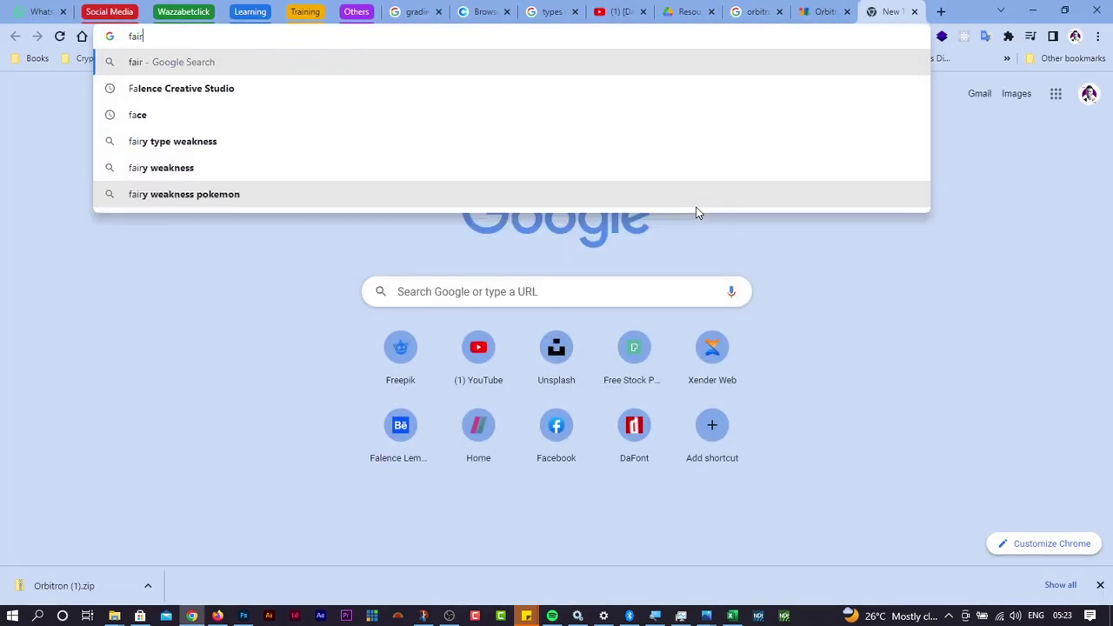
text( prosper )
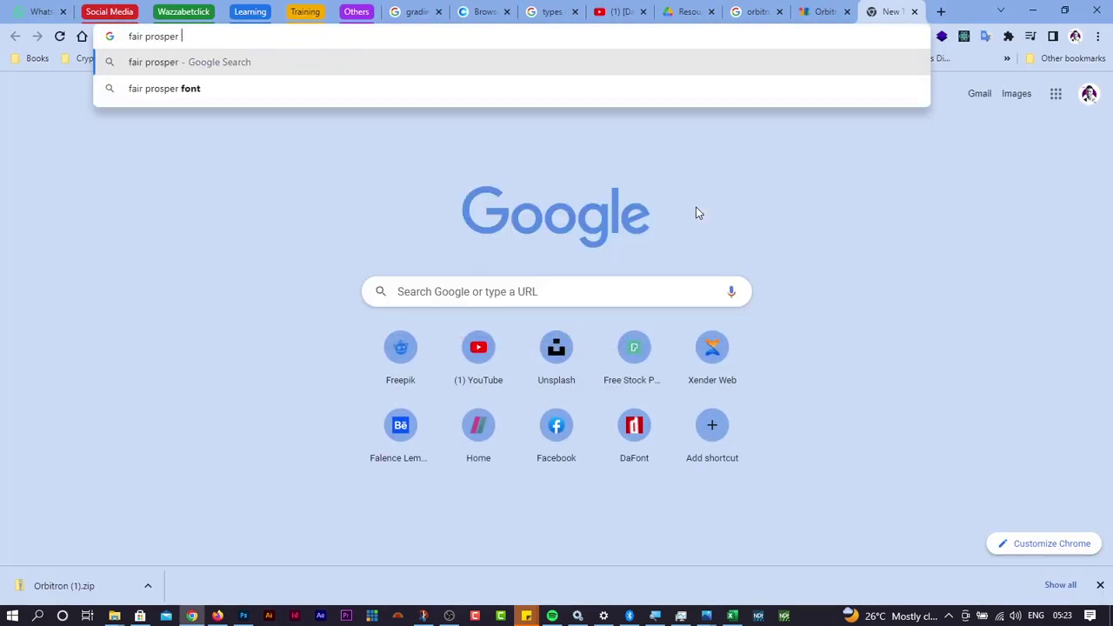
text(font free)
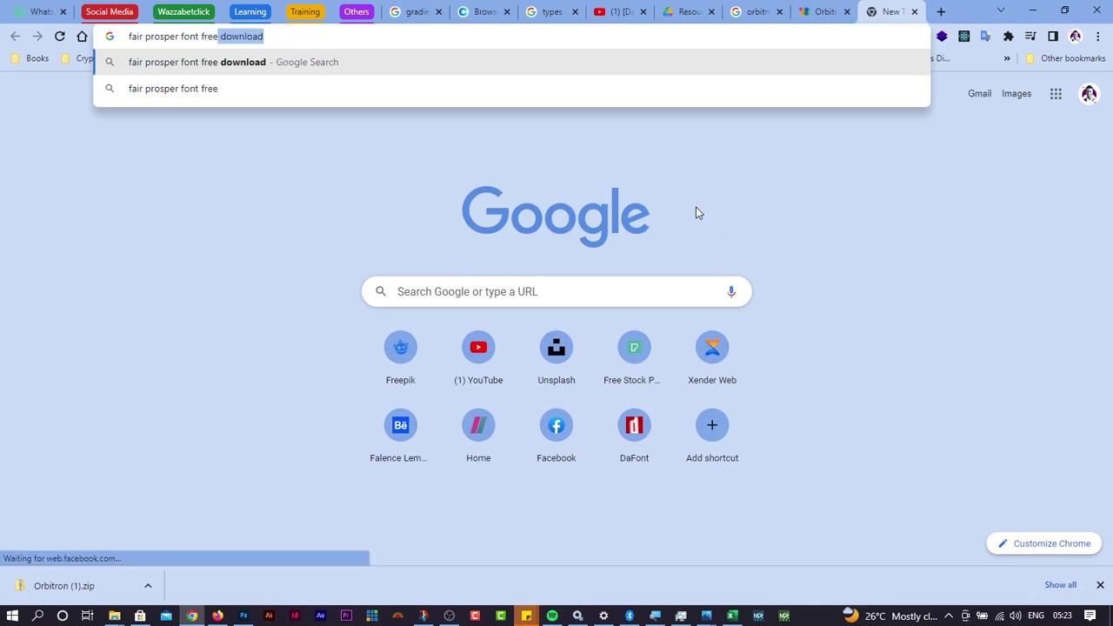
key(Return)
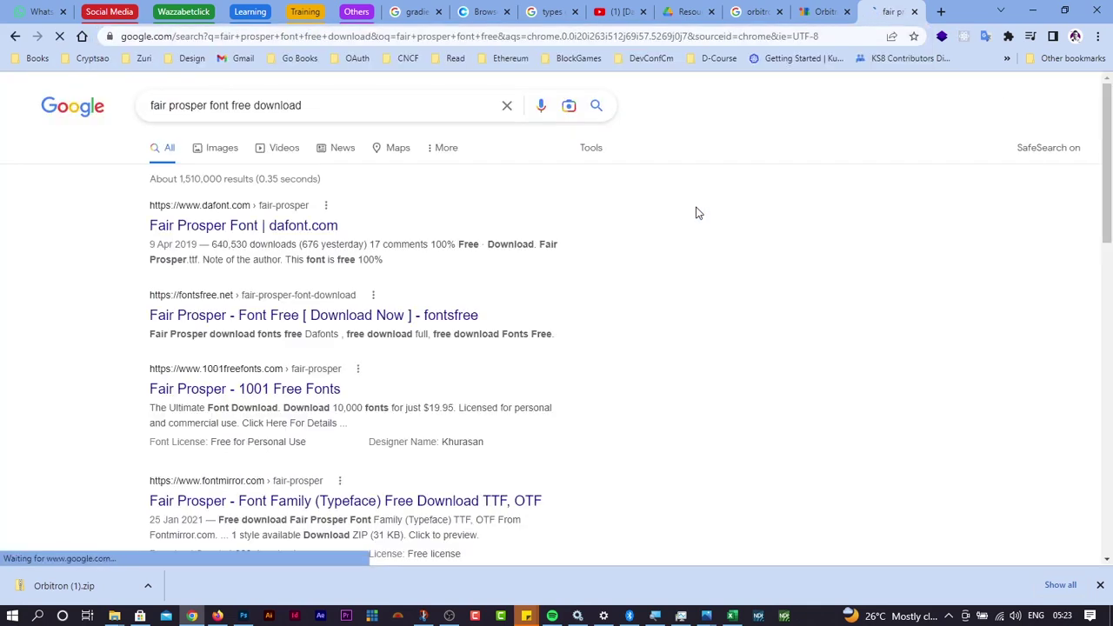
Step: Open the dafont.com result for Fair Prosper in its own tab and request the font's download
ctrl+click(211, 227)
click(880, 12)
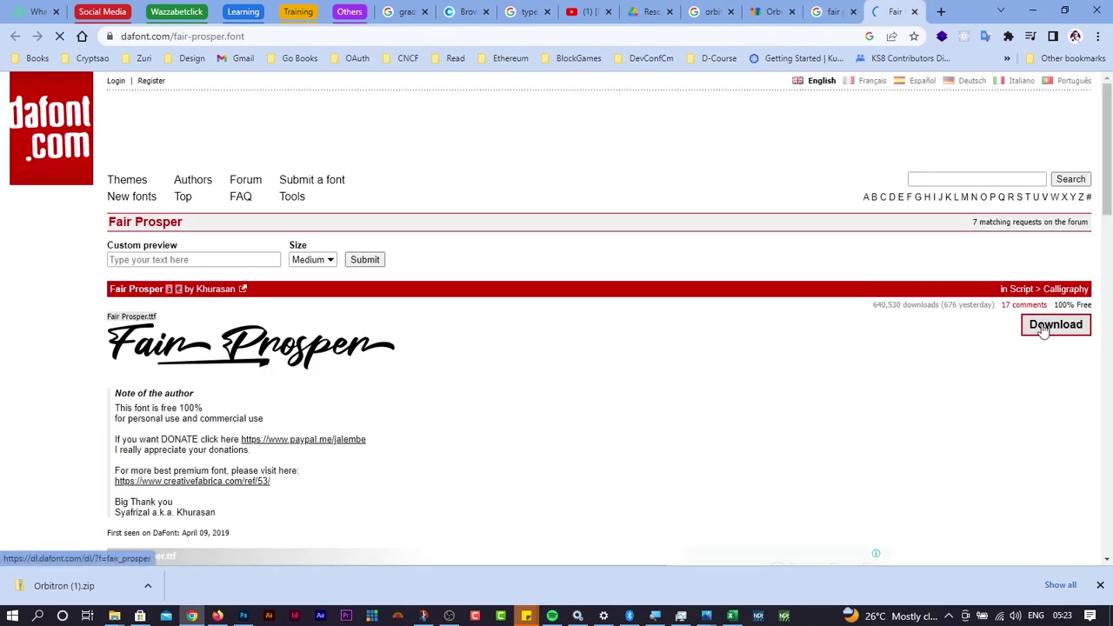
click(1042, 329)
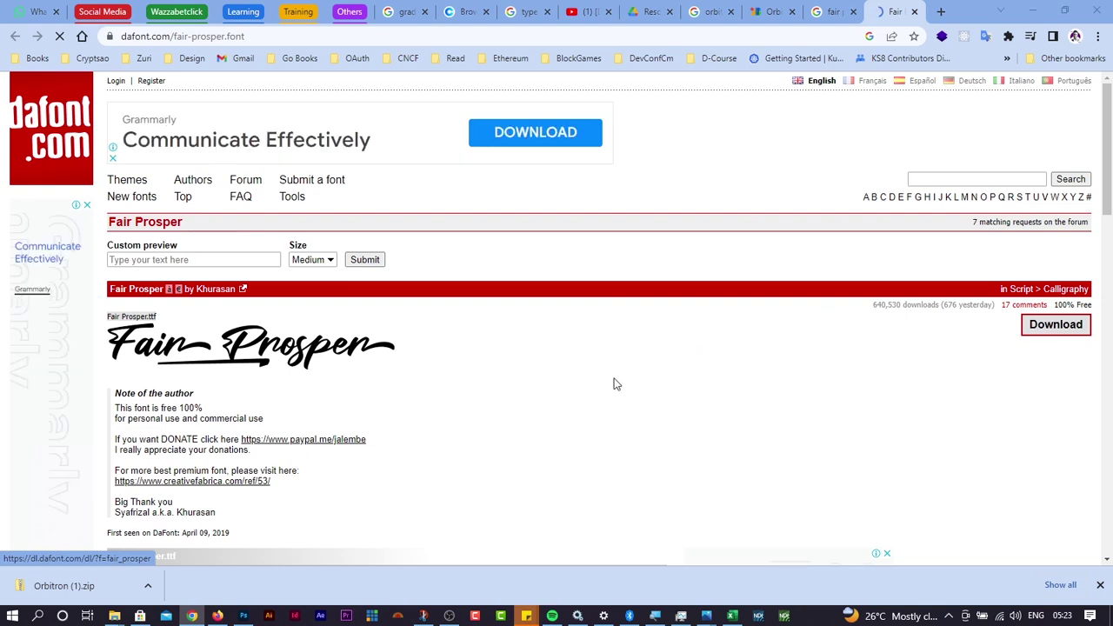
click(532, 494)
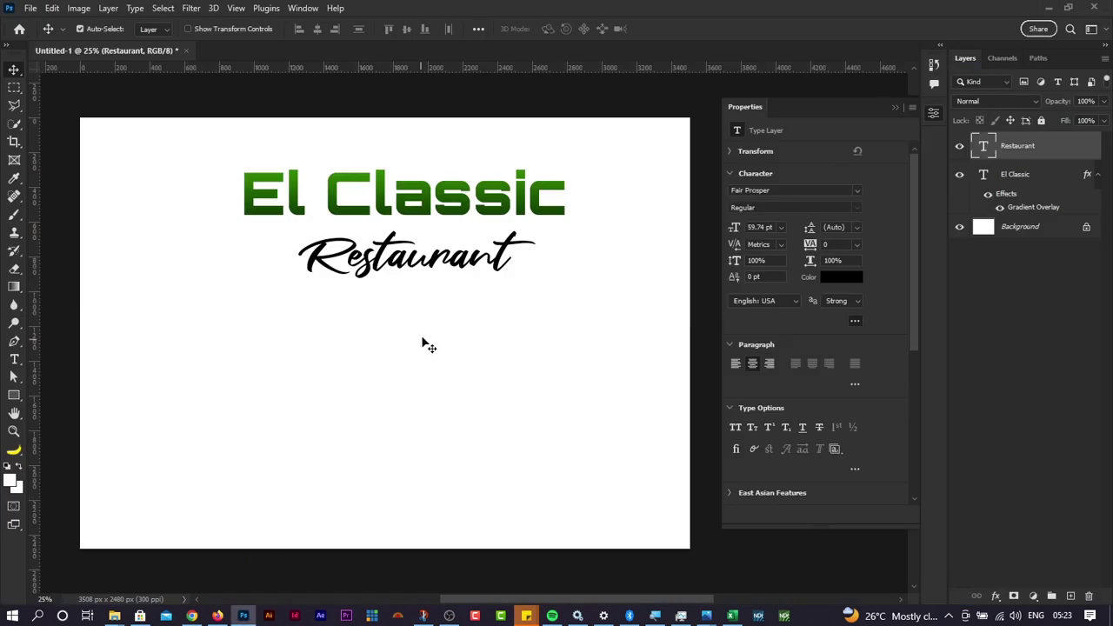
Step: Compare the title with the reference flyer el classico1 fixed copy.jpg, and set El Classic's font size to 85 pt in Photoshop
key(alt+Tab)
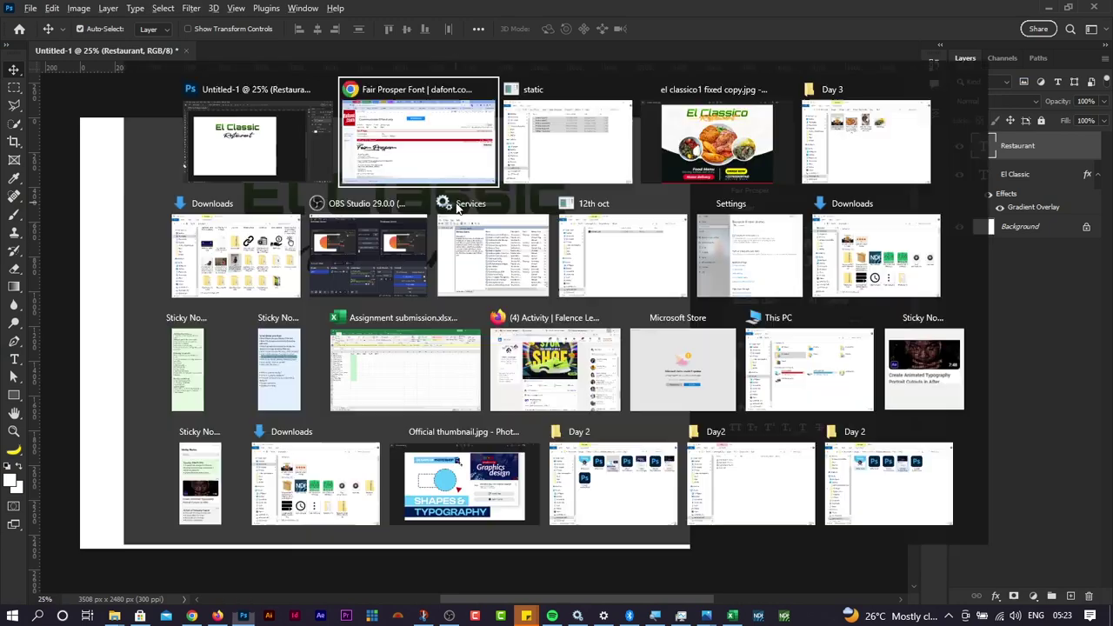
key(alt+Tab)
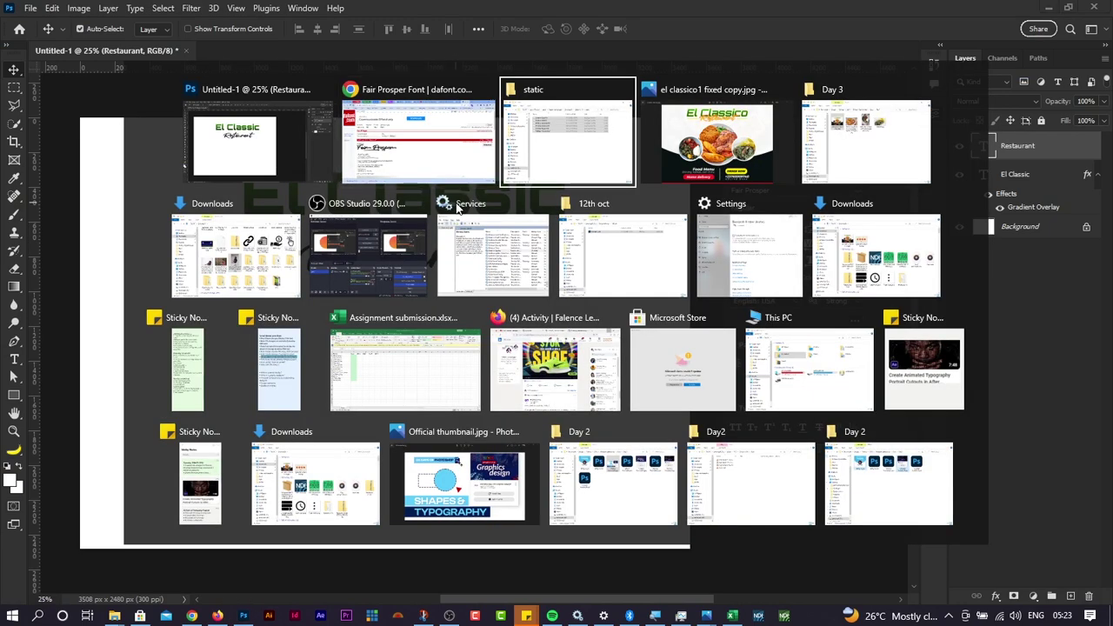
key(alt+Tab)
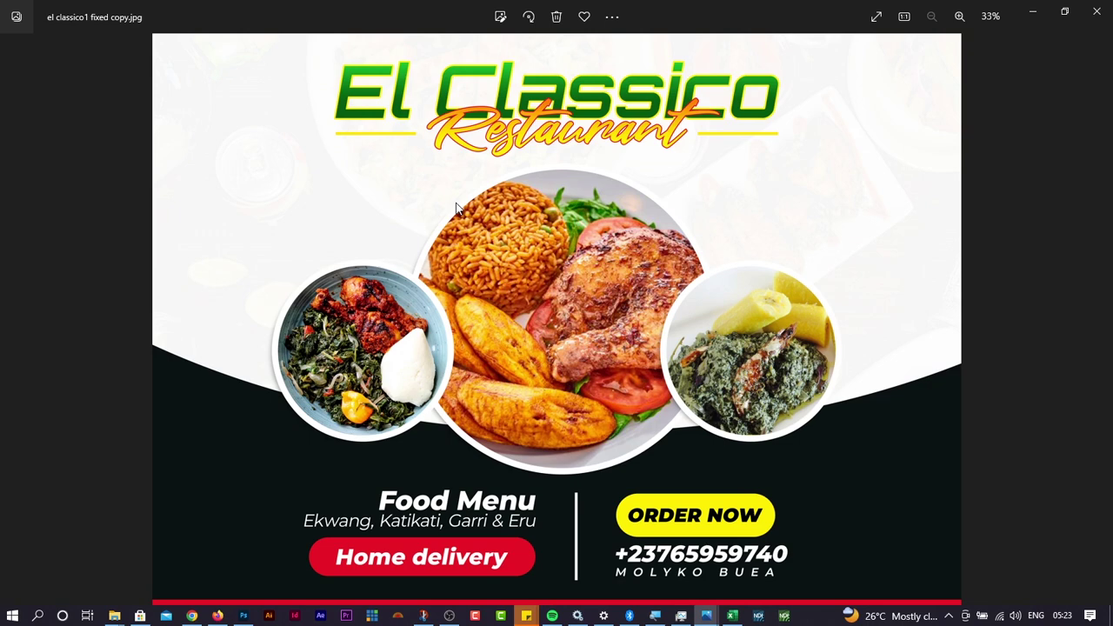
key(alt+Tab)
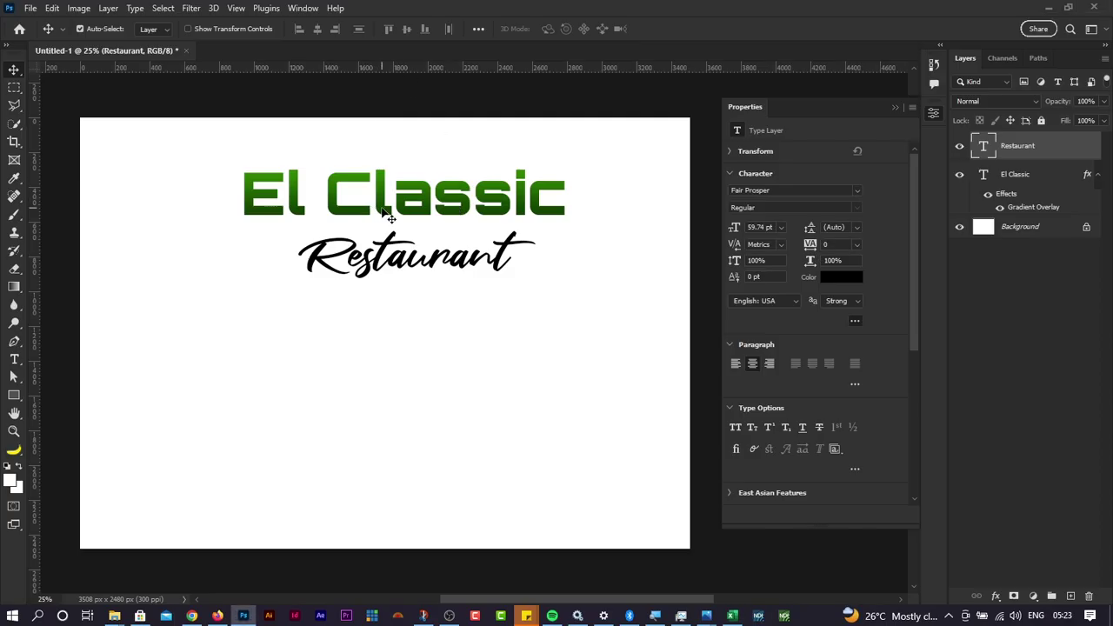
key(alt+Tab)
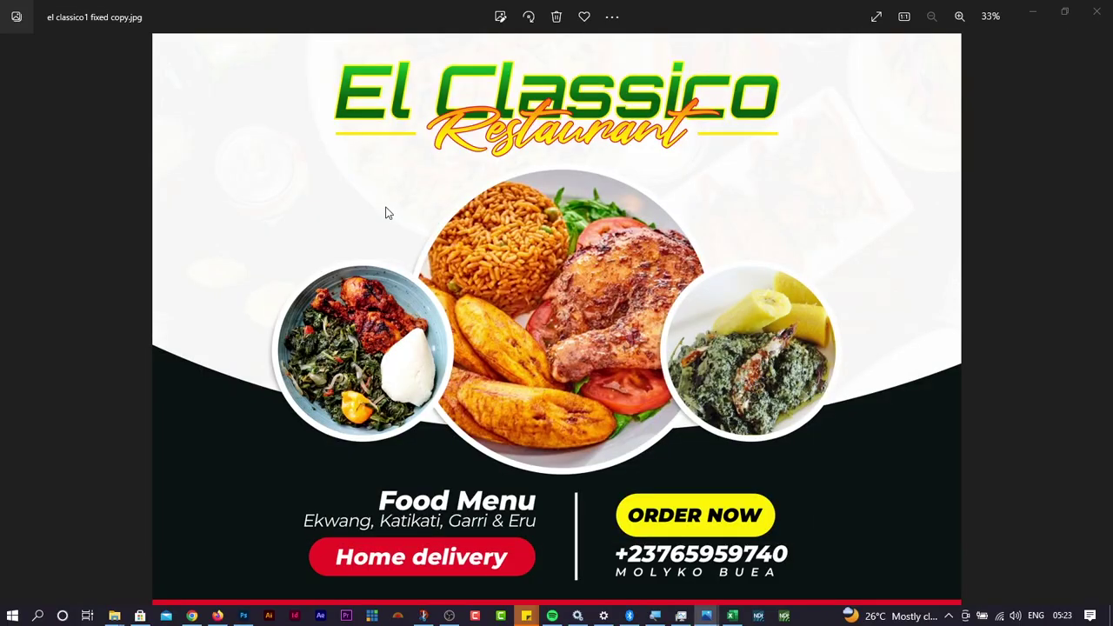
key(alt+Tab)
click(525, 215)
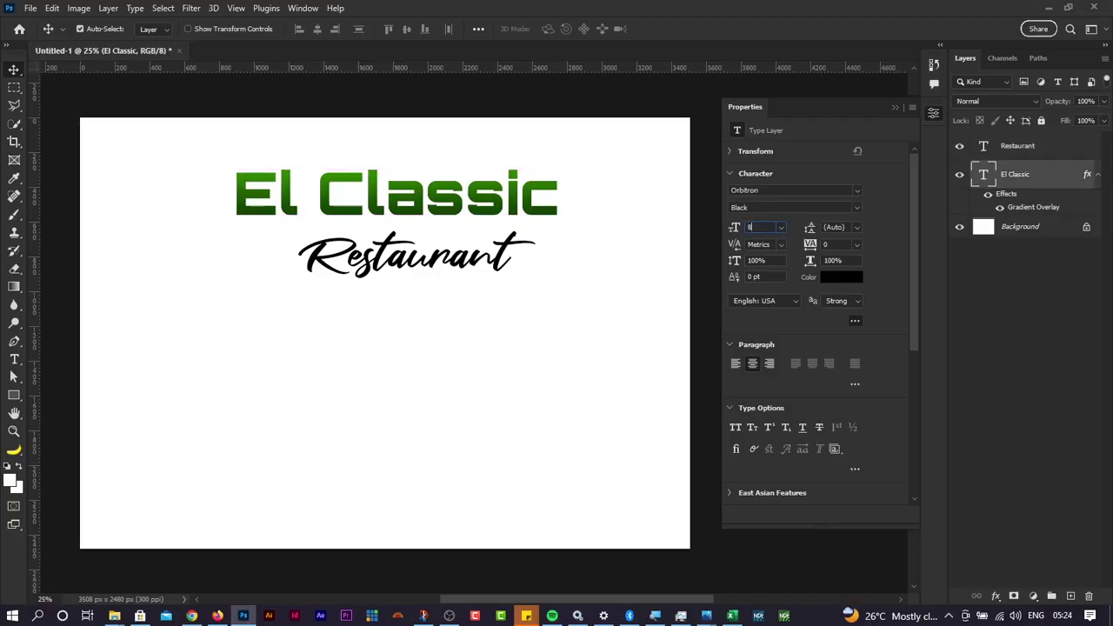
drag(735, 231, 739, 233)
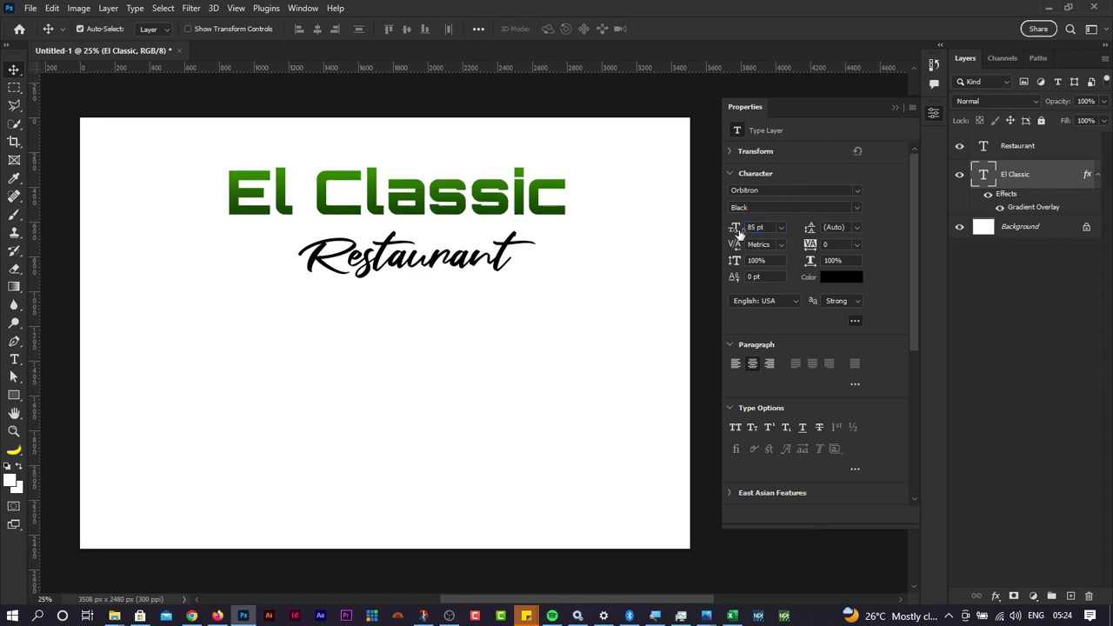
Step: Create a blank document from the A4 print preset in landscape orientation at 300 ppi, and close it again
key(ctrl+n)
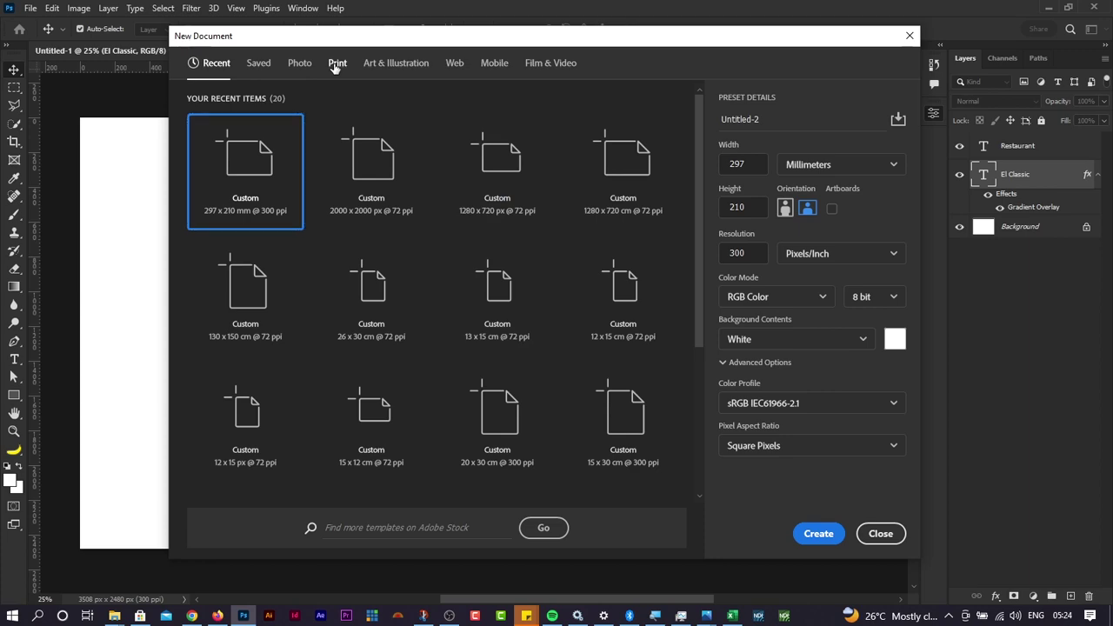
click(909, 35)
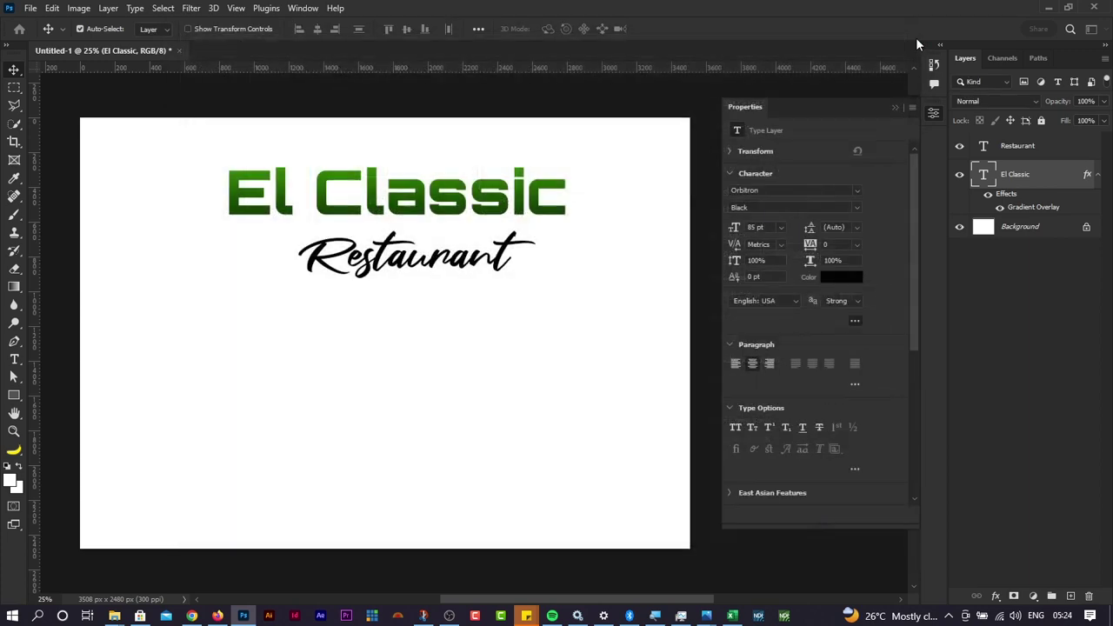
click(31, 8)
click(40, 15)
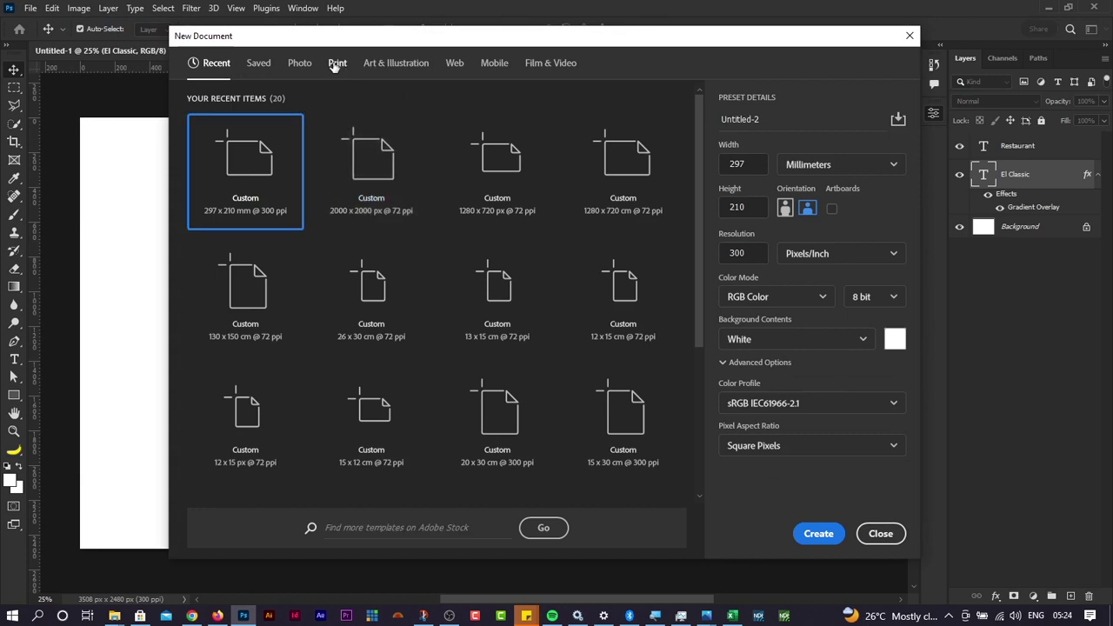
click(622, 170)
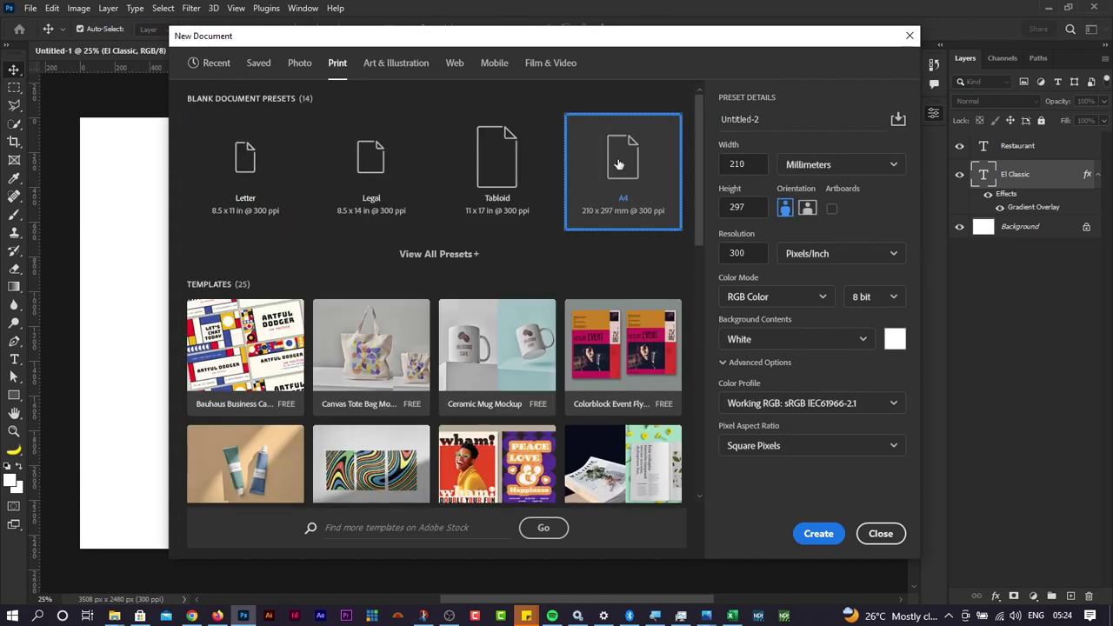
click(808, 210)
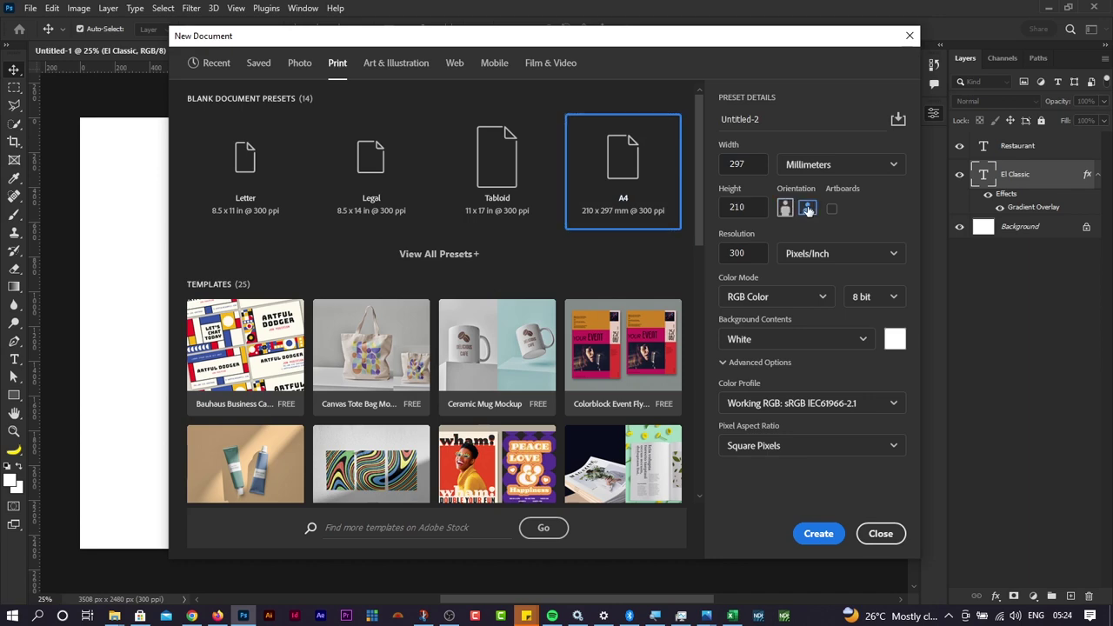
click(833, 525)
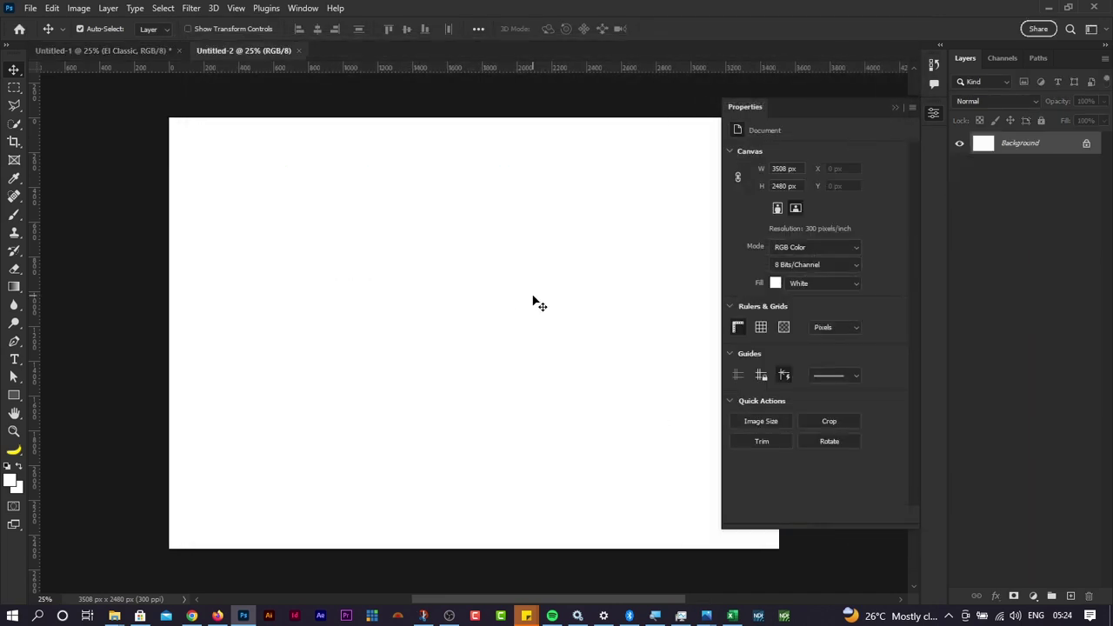
key(ctrl+w)
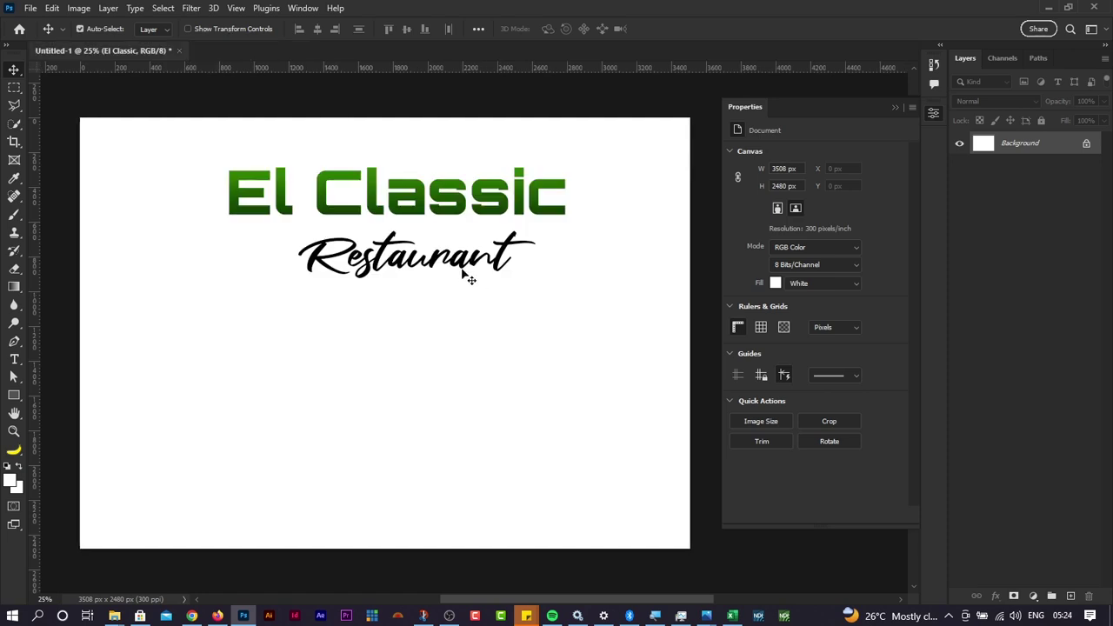
Step: Move the Restaurant text up over the lower part of El Classic and set its font size to 65 pt
drag(425, 190, 425, 205)
drag(422, 265, 417, 225)
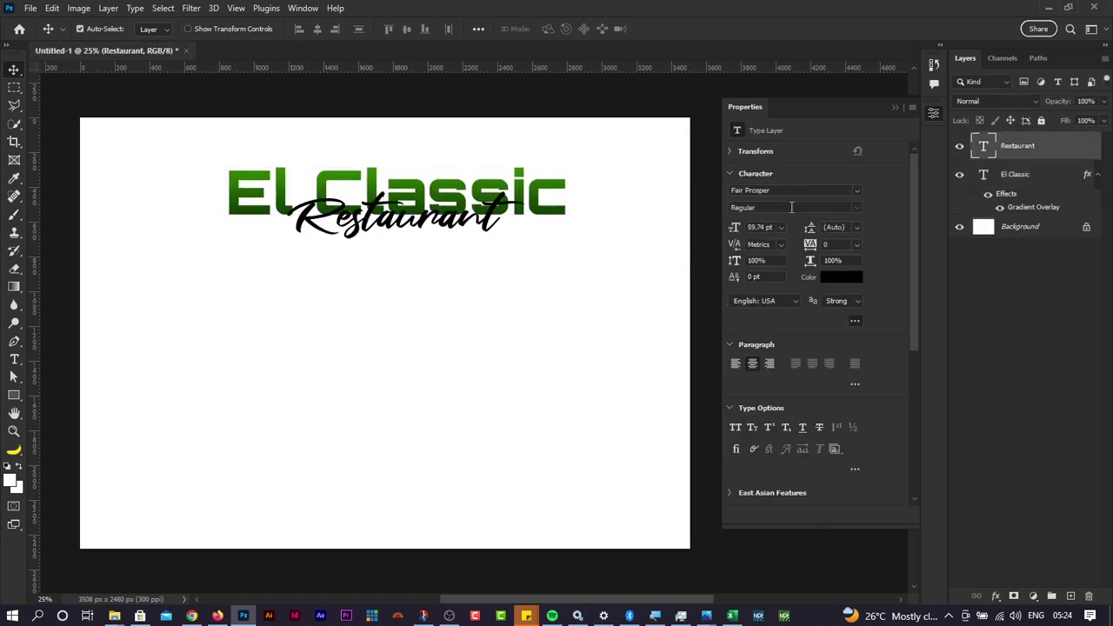
click(760, 227)
text(63)
key(Return)
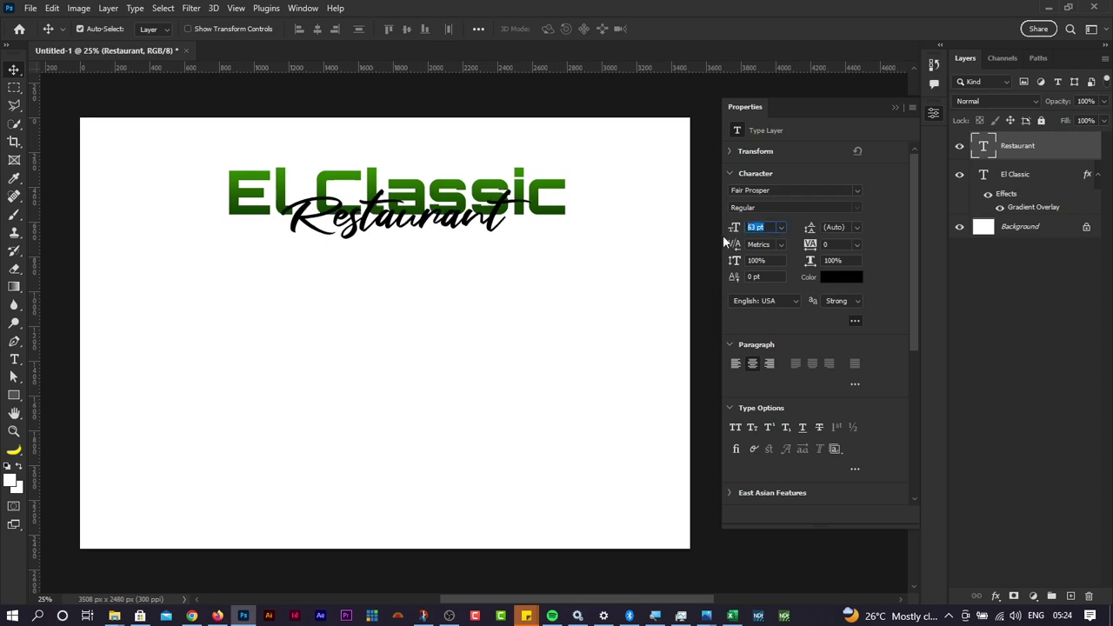
text(65)
key(Return)
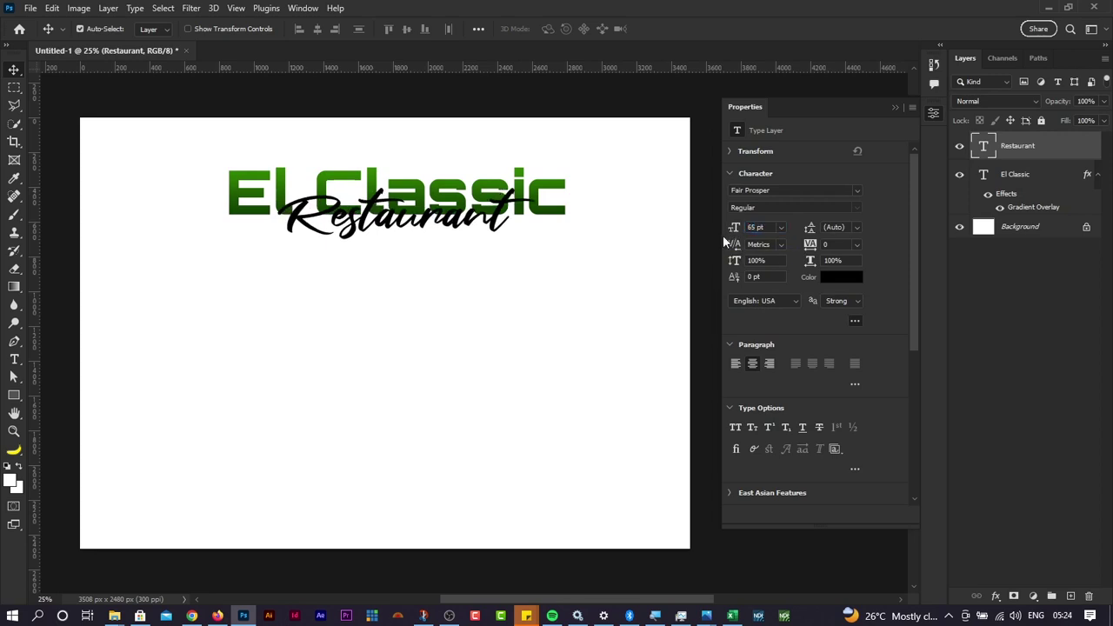
drag(416, 221, 428, 200)
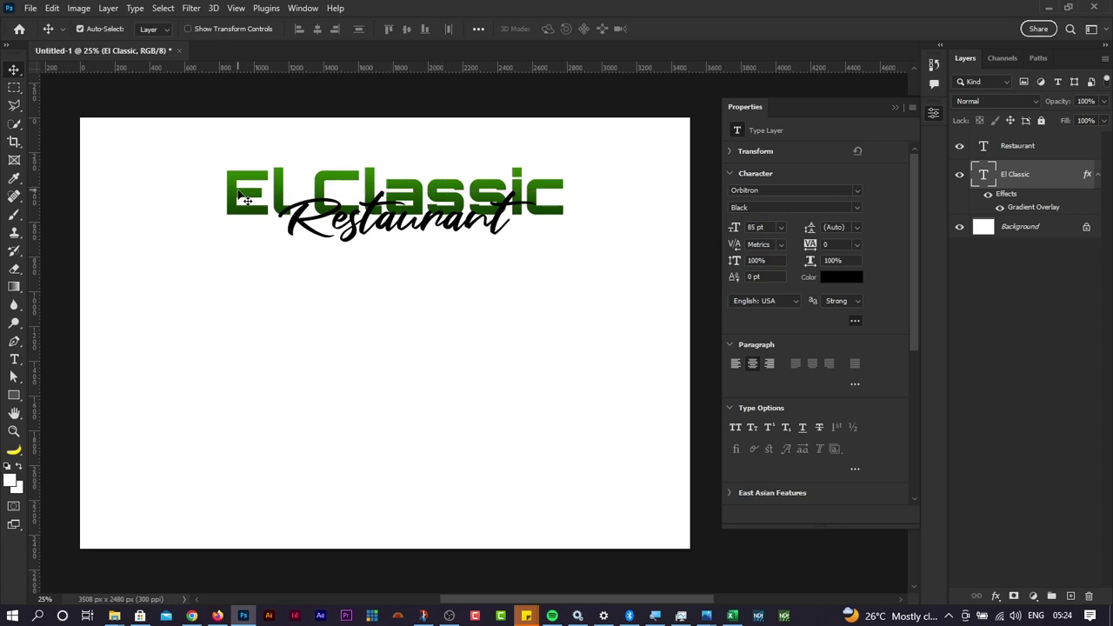
Step: Hide the El Classic layer's effects and delete them, removing its Gradient Overlay
click(991, 197)
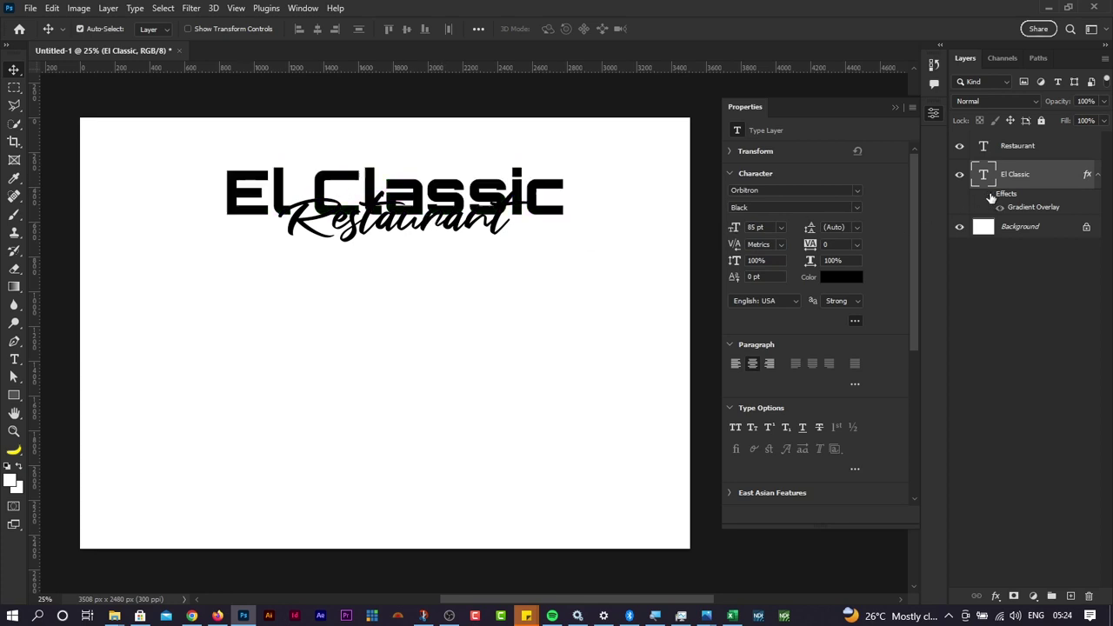
drag(998, 198, 1089, 596)
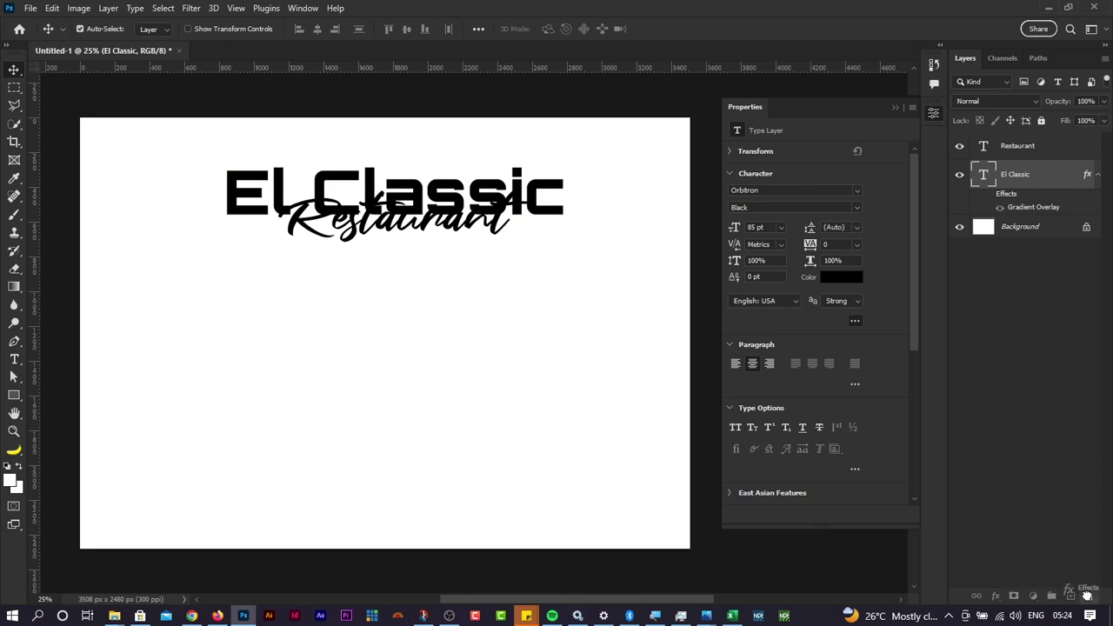
click(551, 263)
click(412, 231)
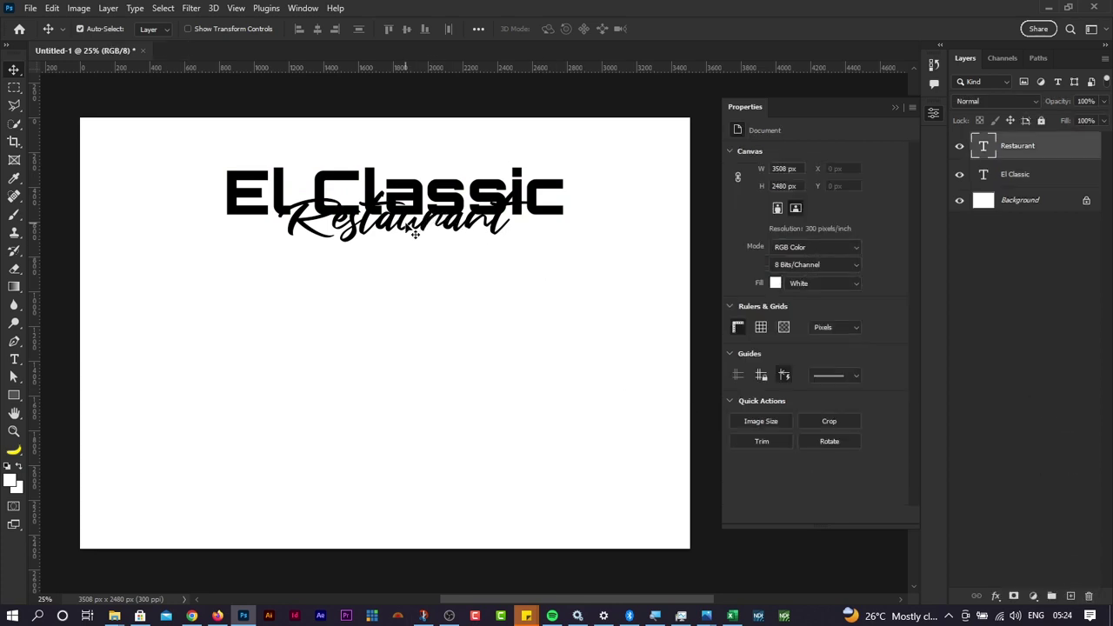
click(252, 205)
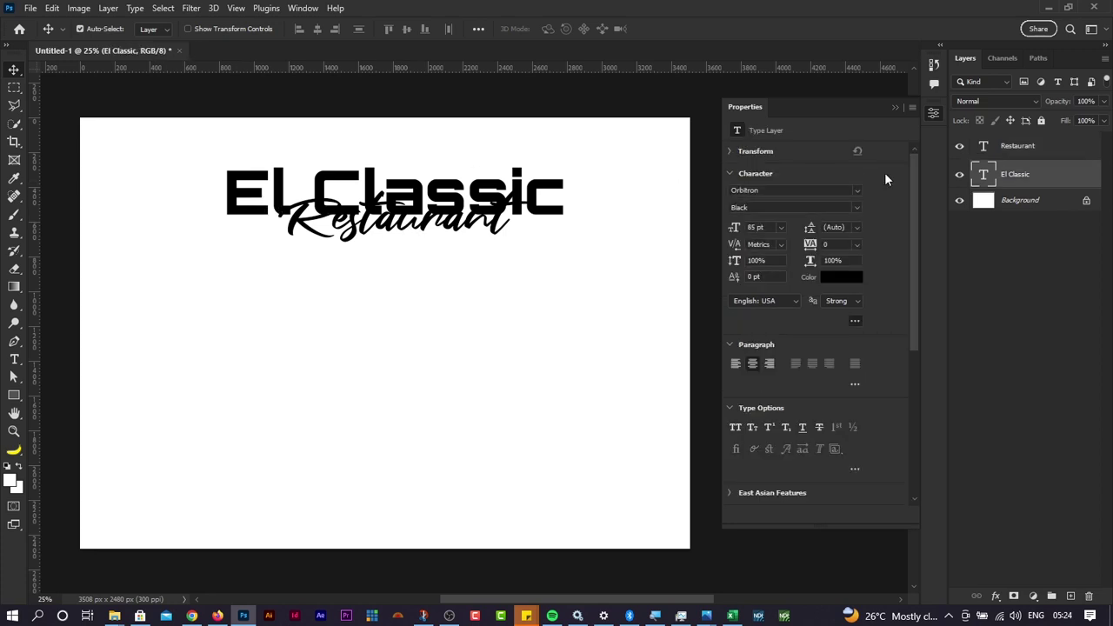
key(super)
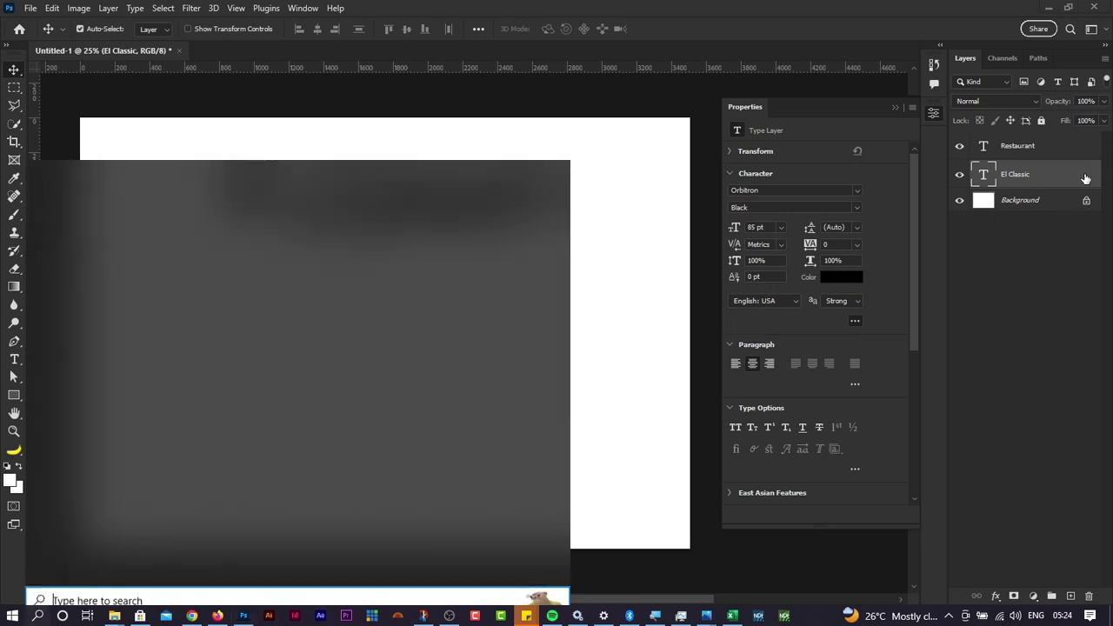
key(super)
right_click(1085, 179)
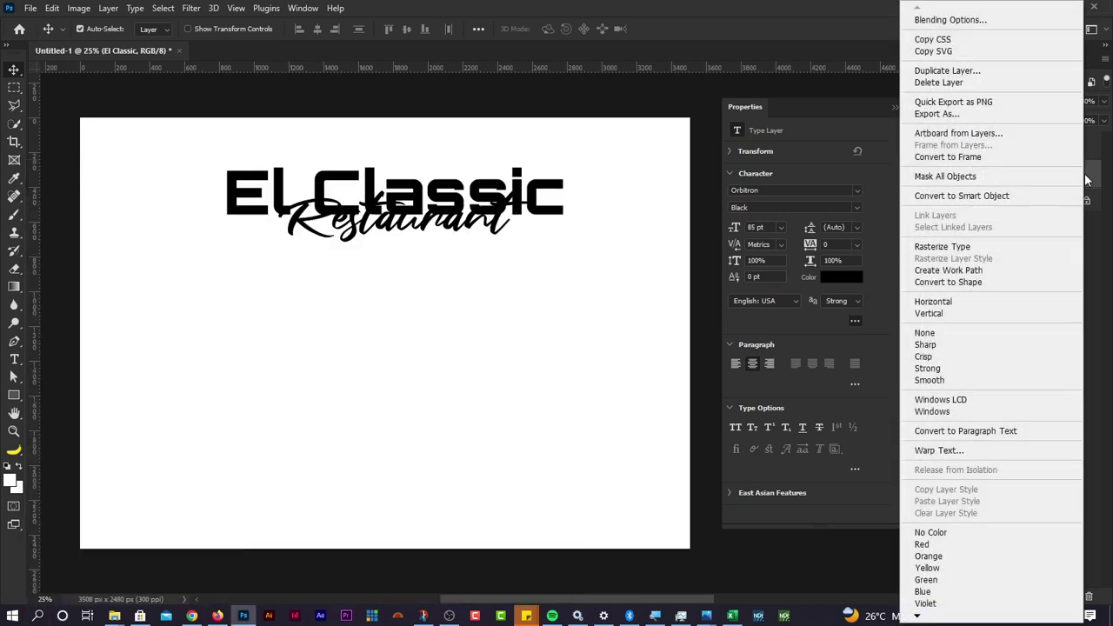
click(801, 27)
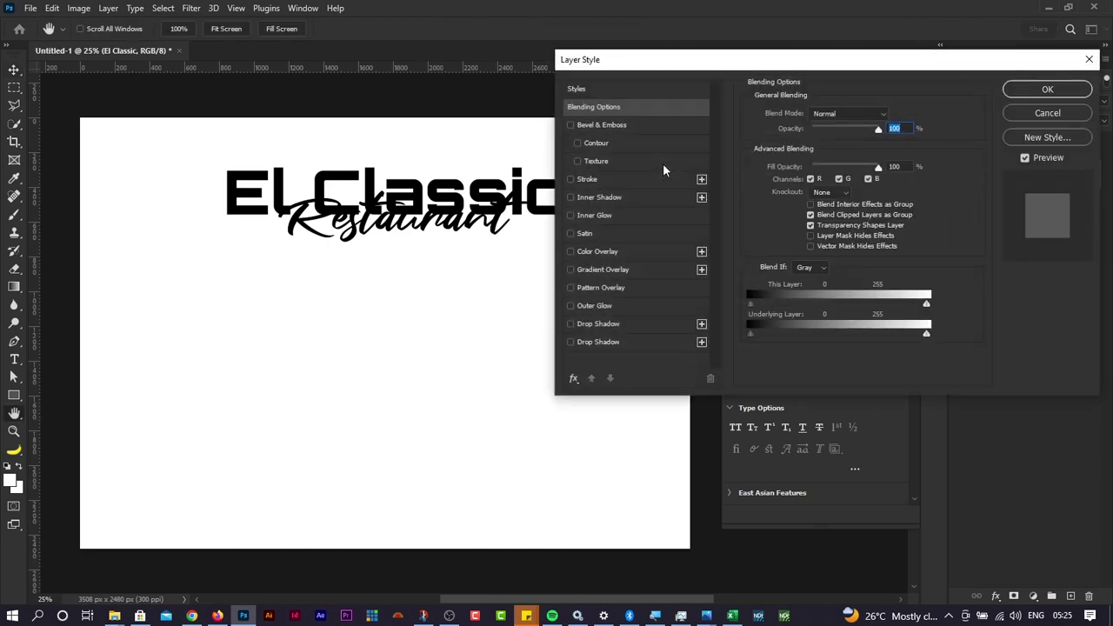
key(alt+Tab)
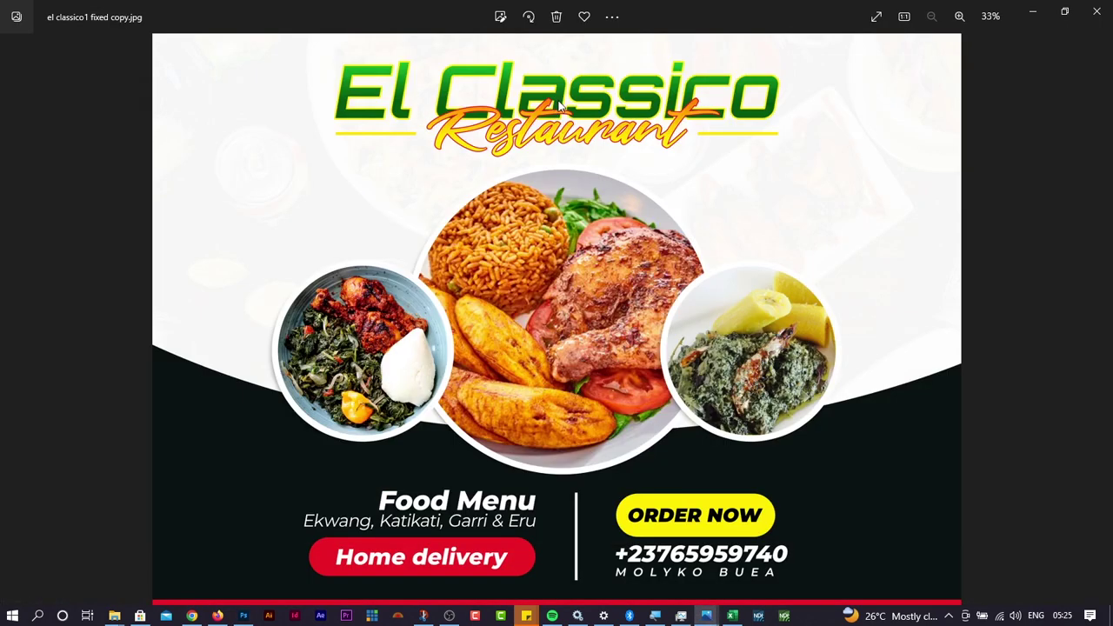
key(alt+Tab)
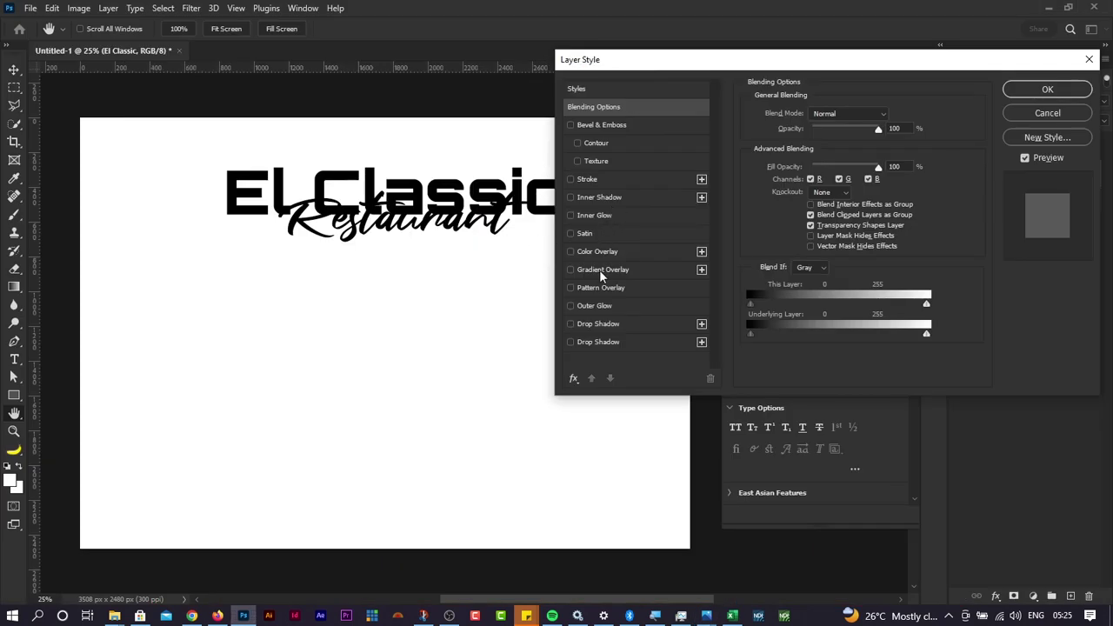
click(604, 268)
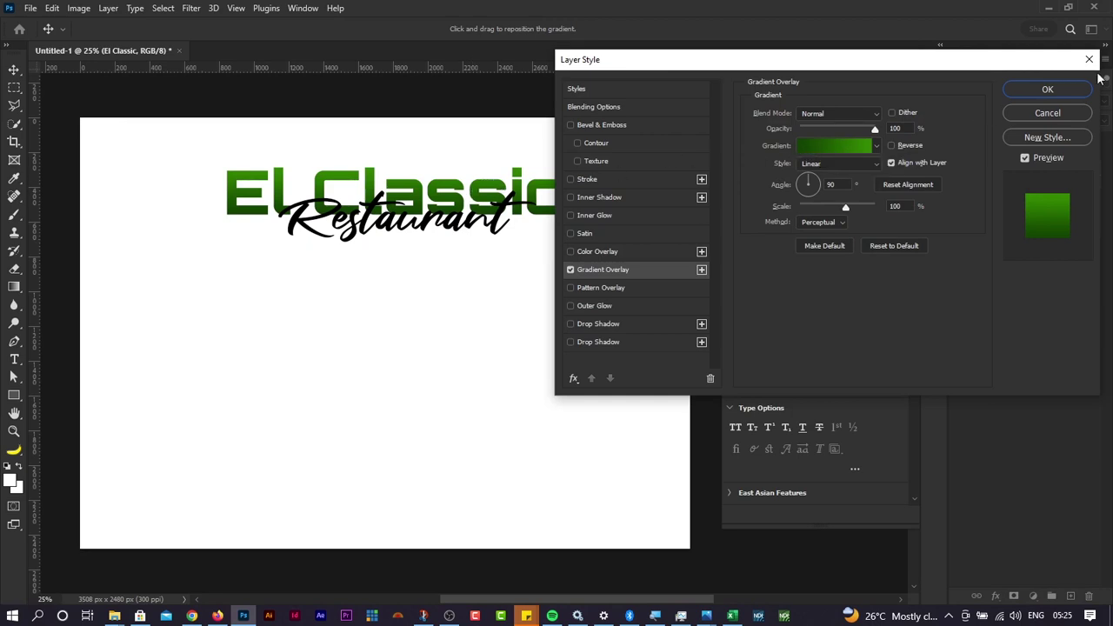
click(1053, 116)
key(ctrl+z)
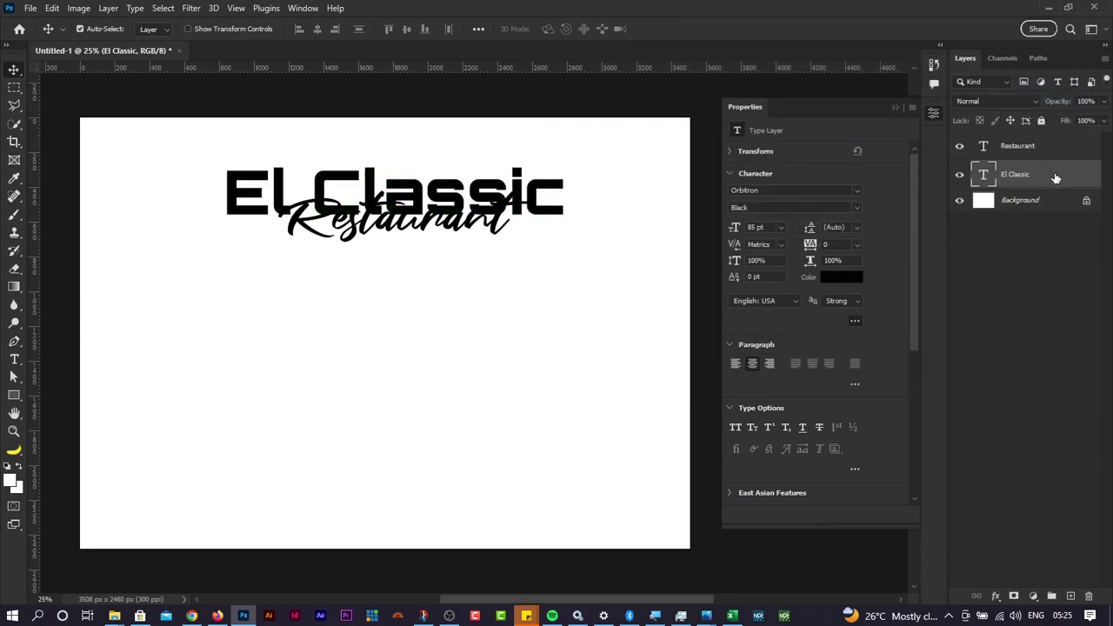
Step: Add a Gradient Overlay to the El Classic layer with Normal blend mode and 100% opacity
right_click(1054, 176)
click(810, 100)
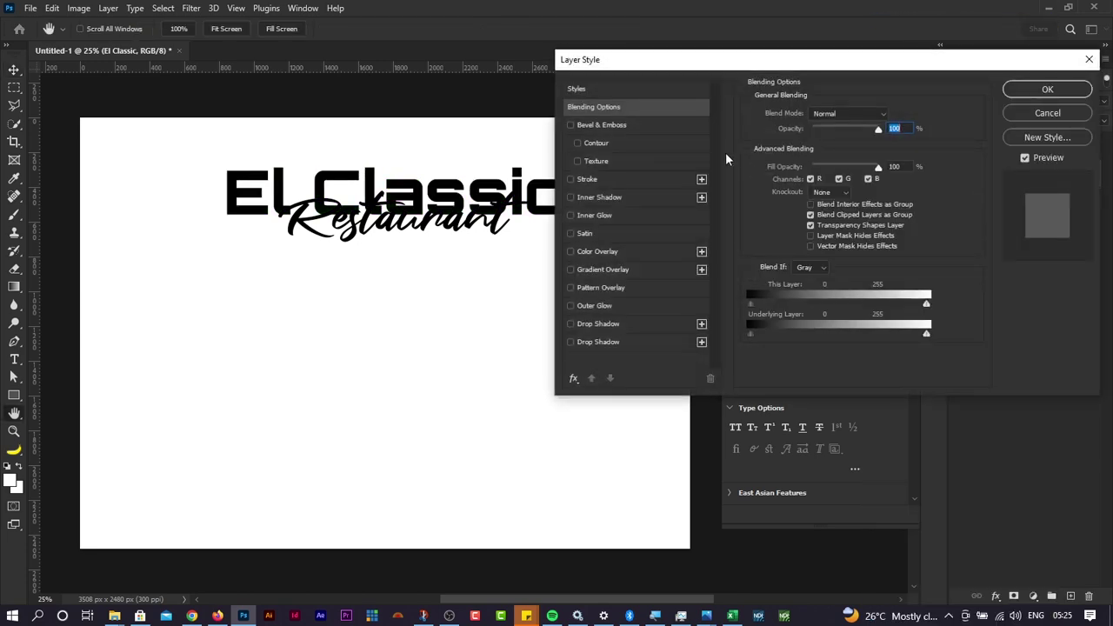
drag(767, 63, 726, 55)
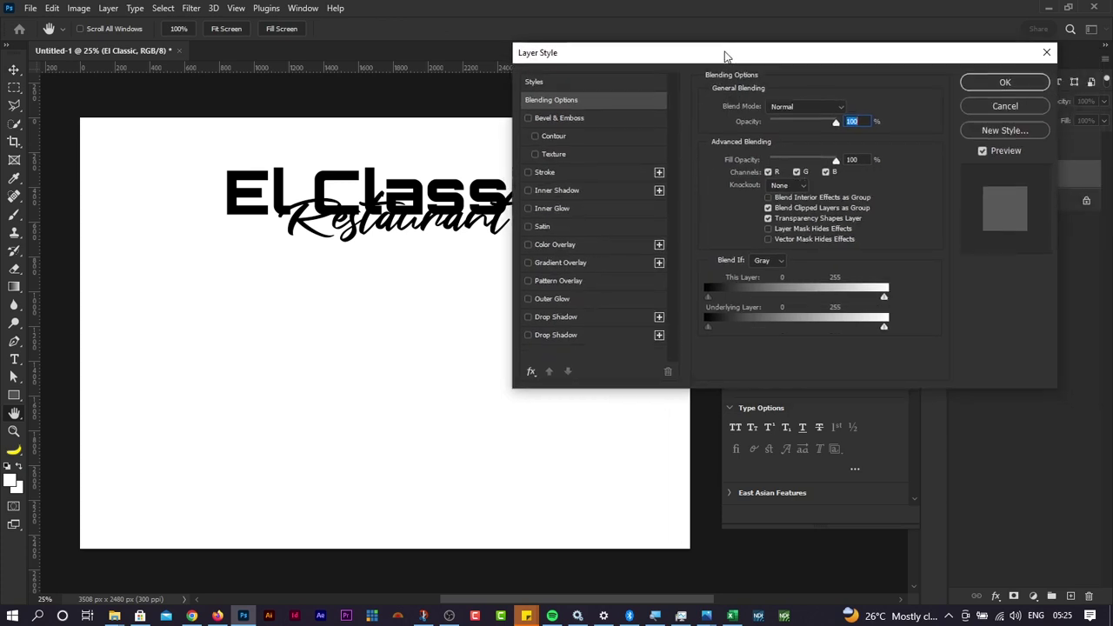
click(563, 262)
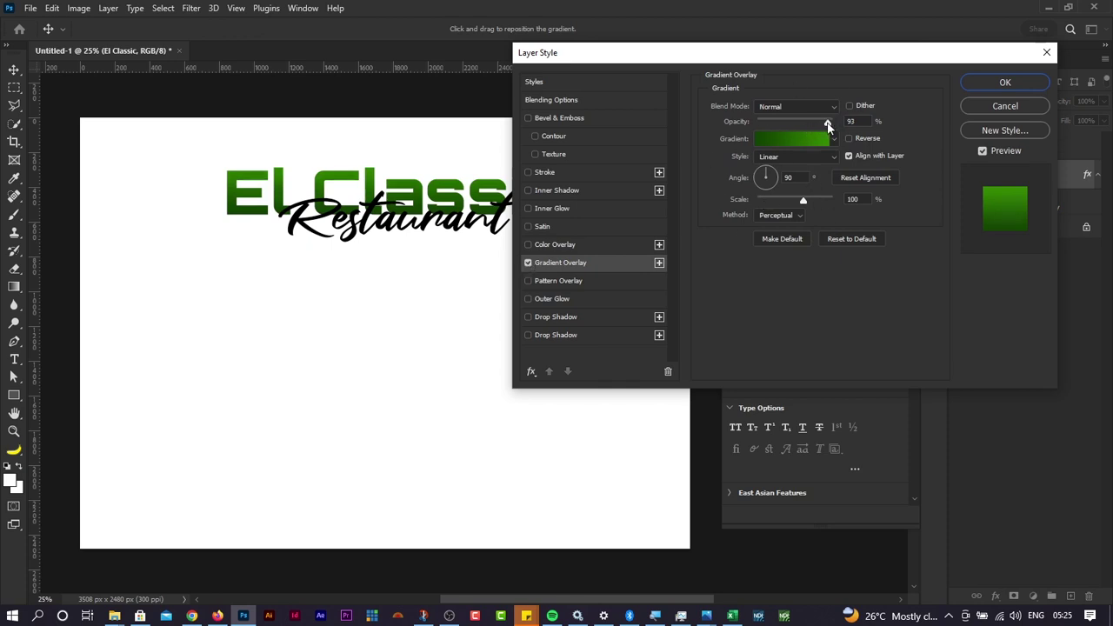
mouse_move(827, 122)
mouse_down()
mouse_move(801, 122)
mouse_move(836, 123)
mouse_up()
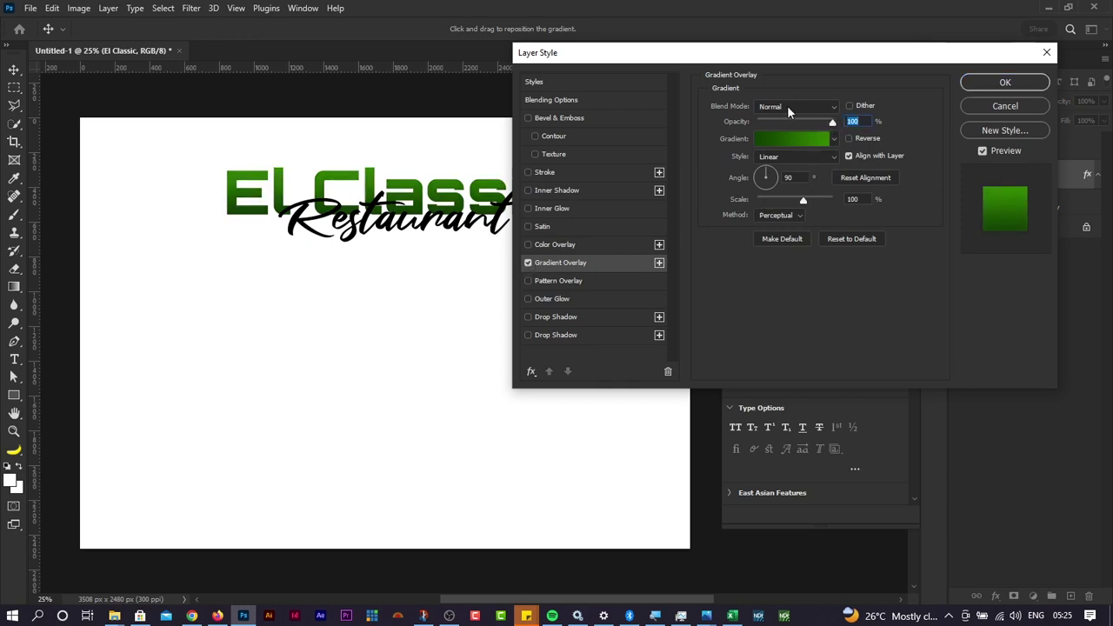
click(808, 103)
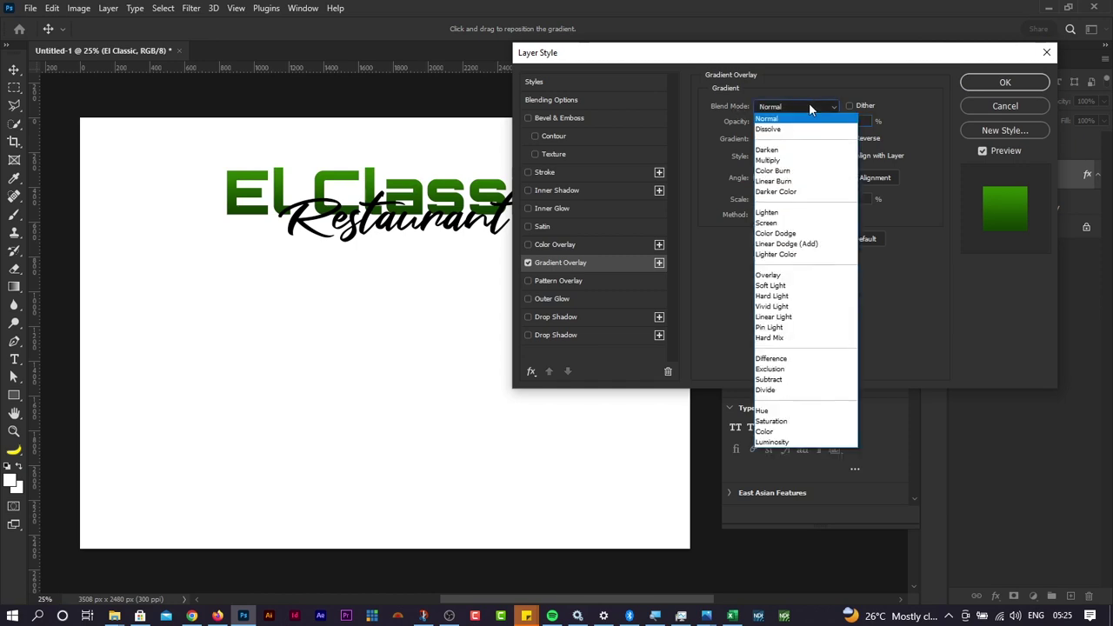
click(793, 119)
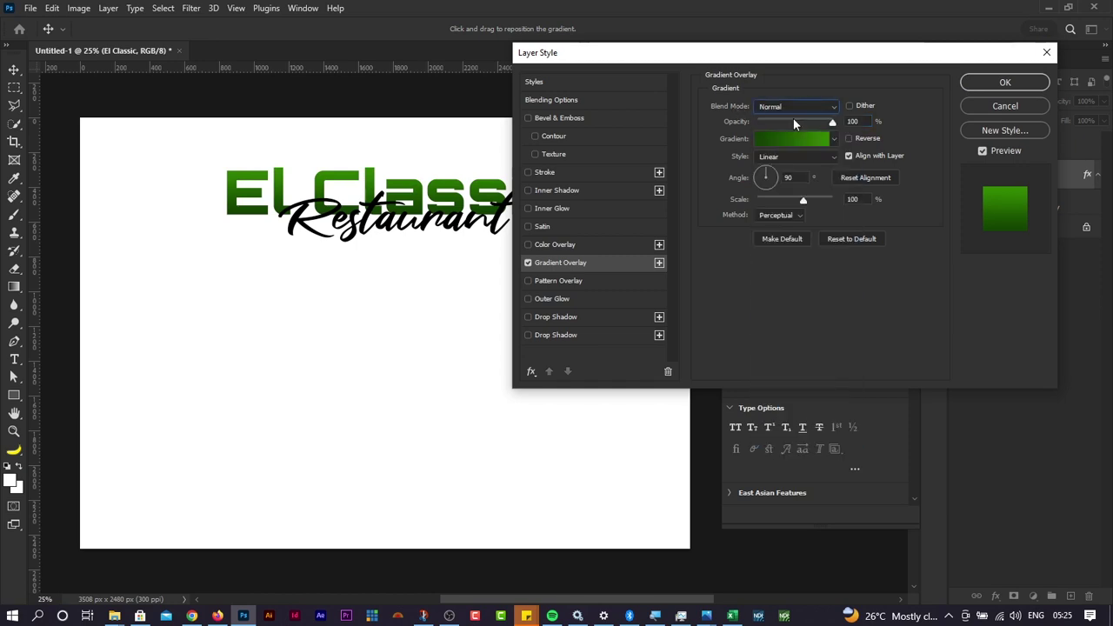
Step: Edit the overlay's gradient and make its starting dark green color stop slightly darker
click(833, 139)
click(833, 139)
click(788, 141)
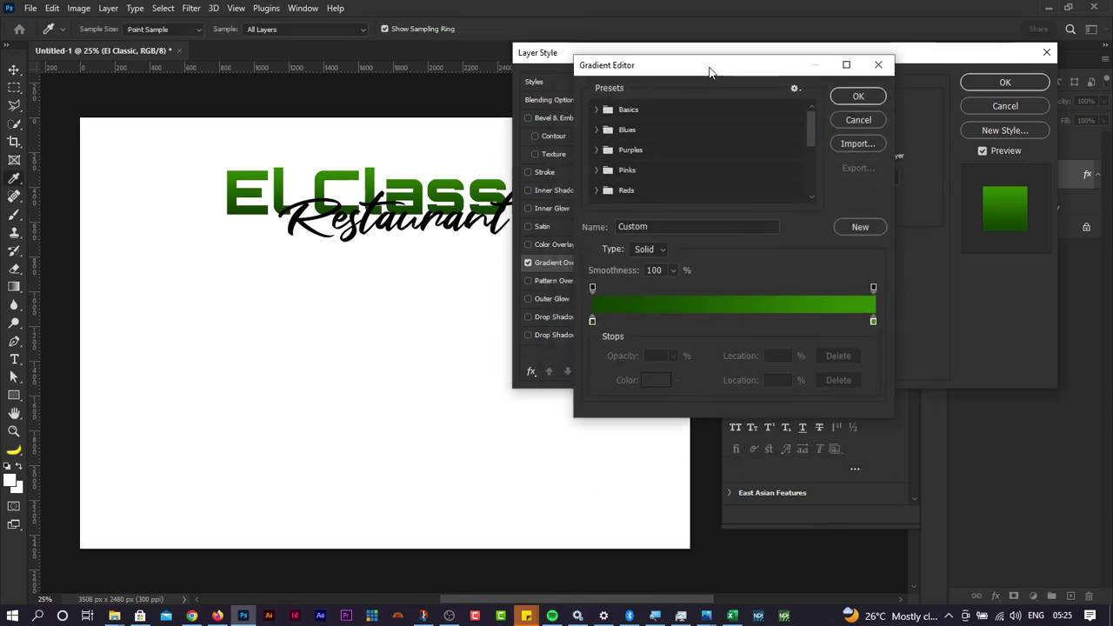
drag(708, 70, 707, 60)
double_click(591, 311)
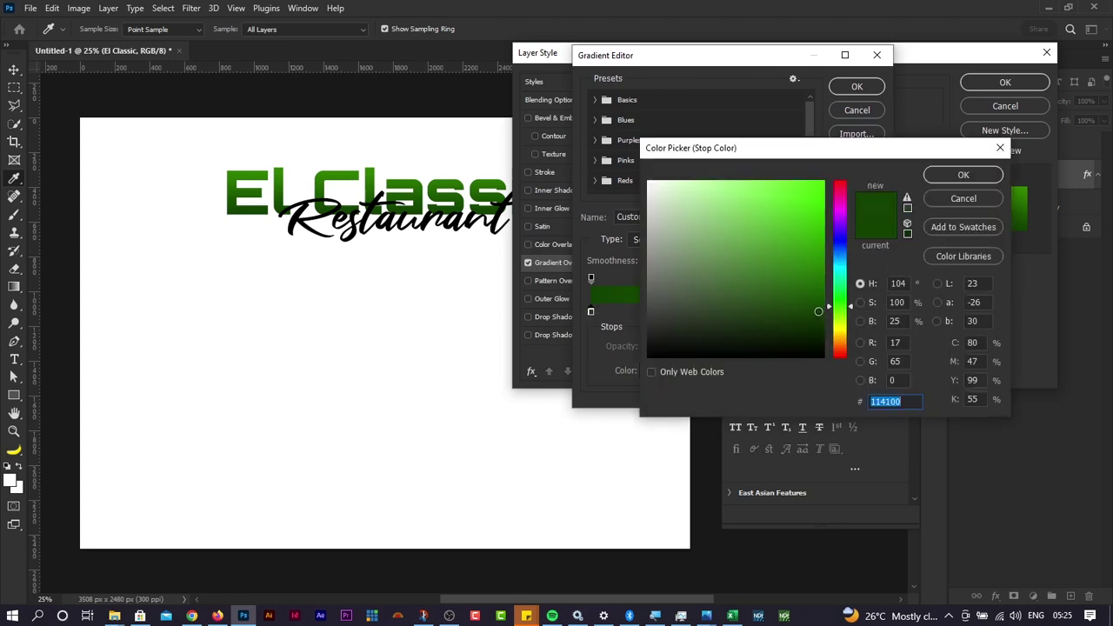
drag(820, 311, 822, 319)
click(954, 175)
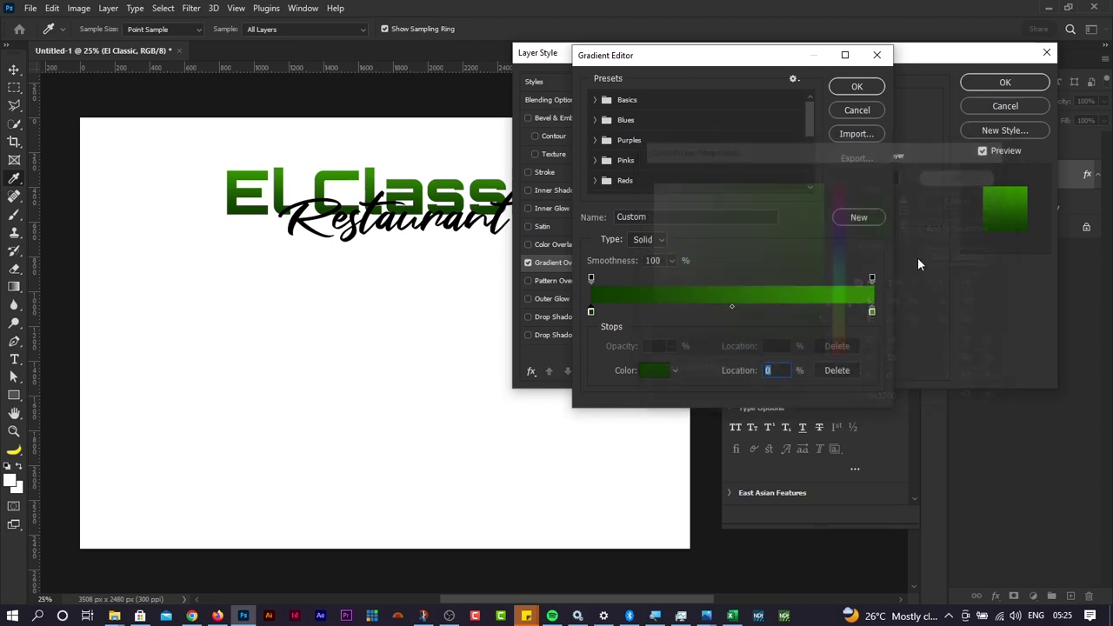
Step: Set the gradient's end color stop at 100% to the brighter green 41ac00 and accept the edited gradient
click(873, 312)
double_click(873, 312)
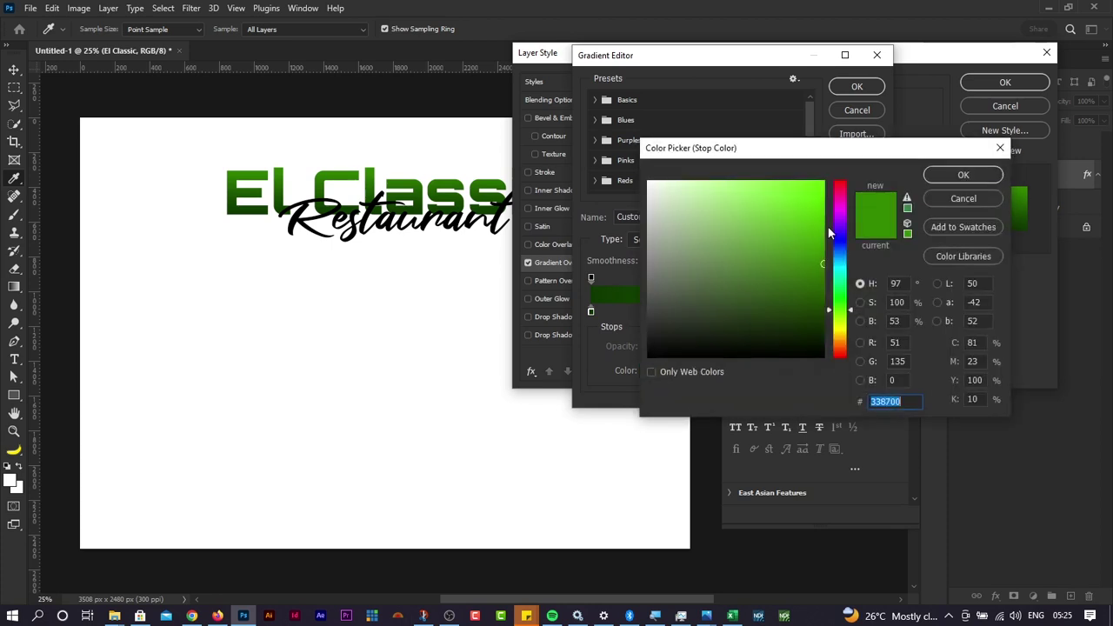
drag(821, 261, 820, 239)
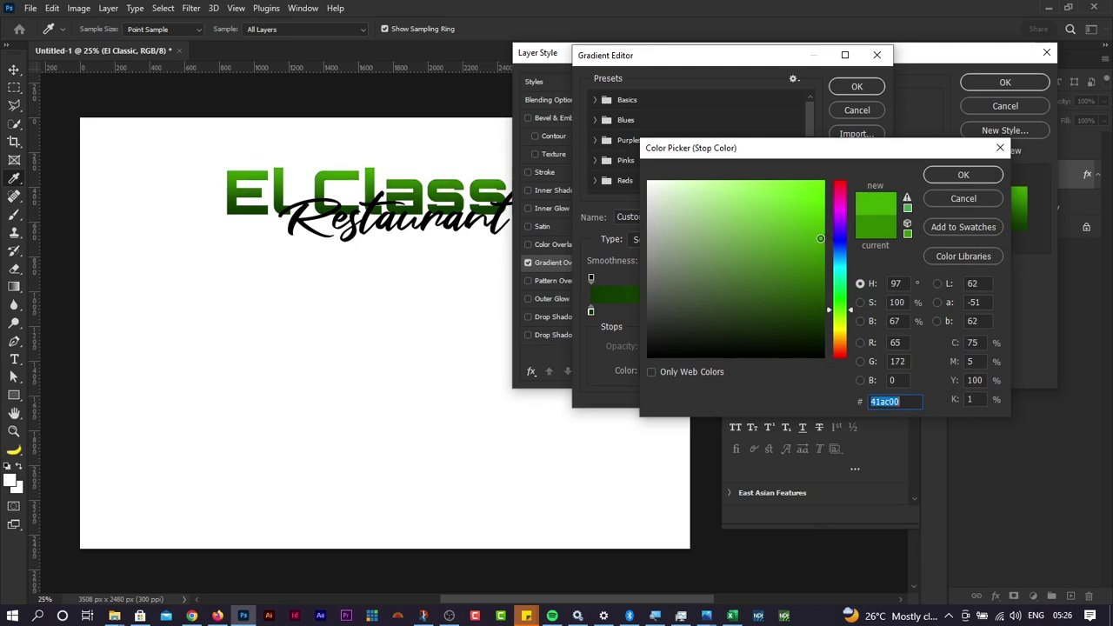
click(941, 177)
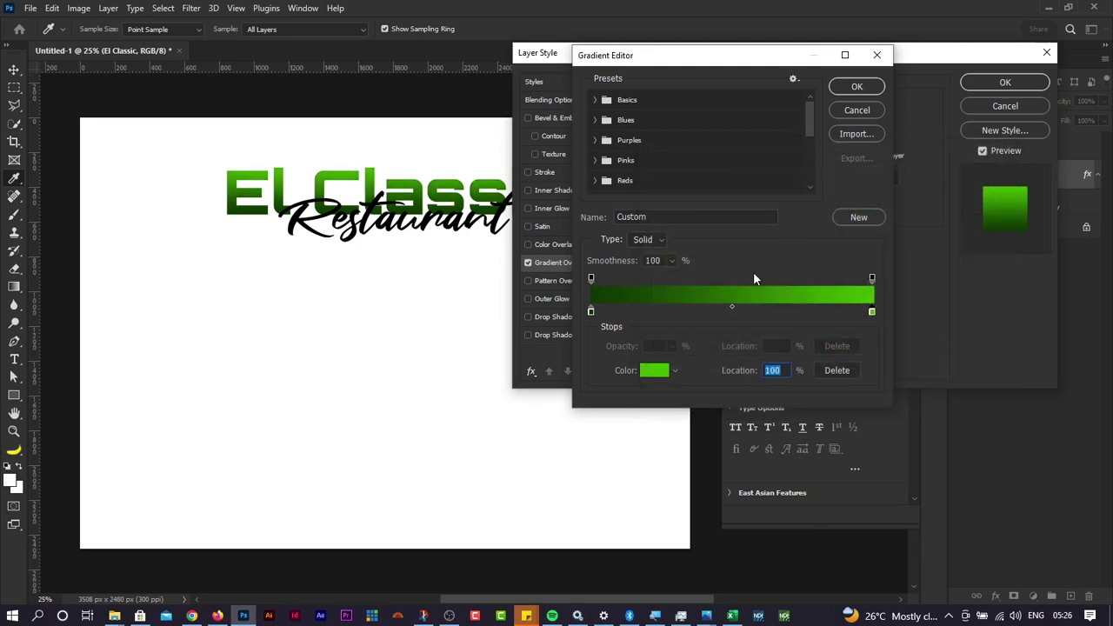
click(858, 86)
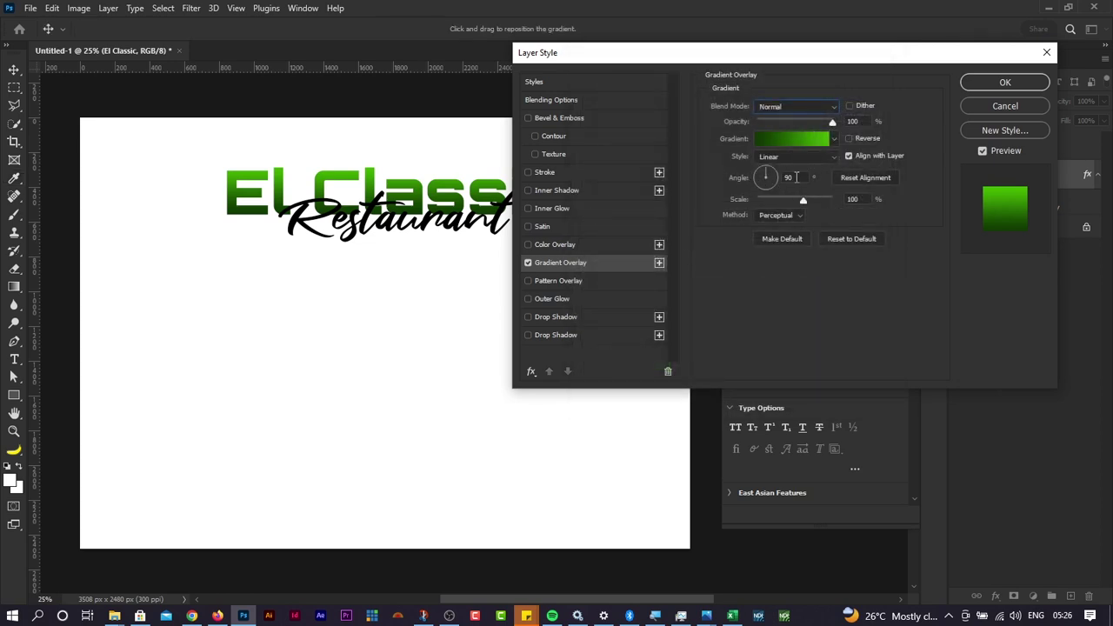
Step: Try a 148° angle on the Linear gradient overlay and set the angle back to 90°
mouse_move(774, 177)
mouse_down()
mouse_move(770, 187)
mouse_move(760, 174)
mouse_up()
click(796, 157)
click(778, 166)
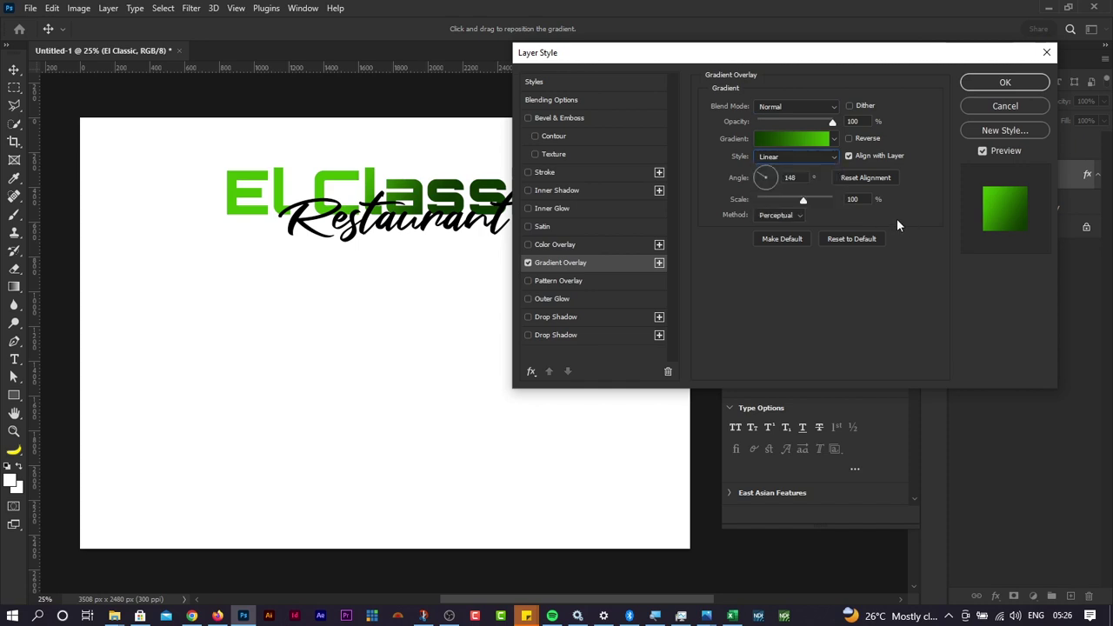
double_click(790, 177)
text(90)
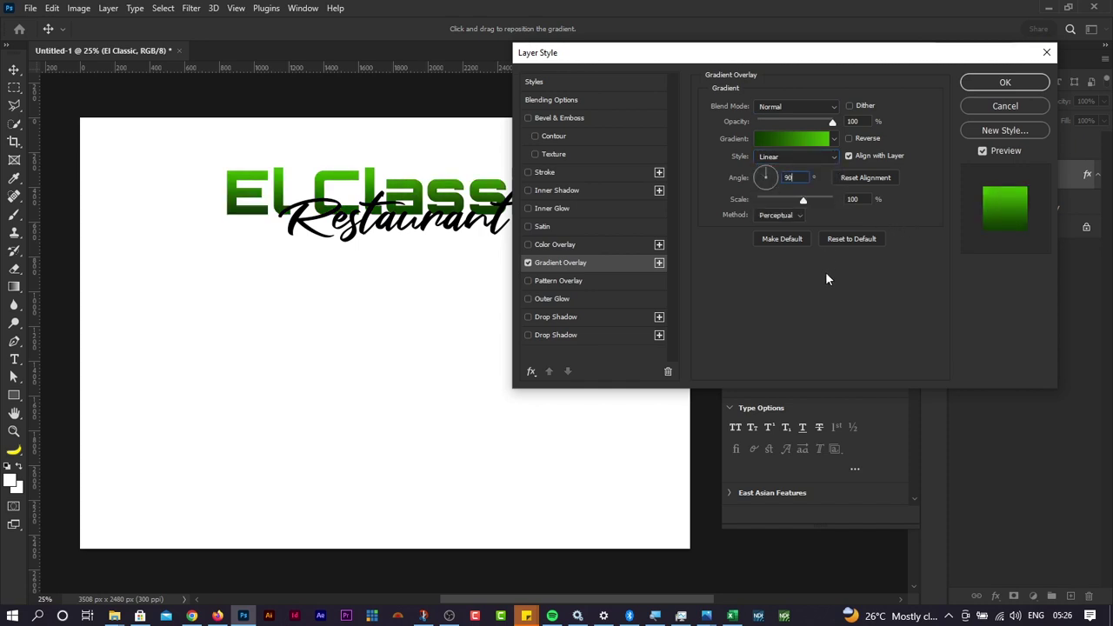
key(Return)
key(Tab)
Step: Turn on a Stroke effect for El Classic and compare its outline with the reference flyer el classico1 fixed copy.jpg
drag(597, 67, 667, 59)
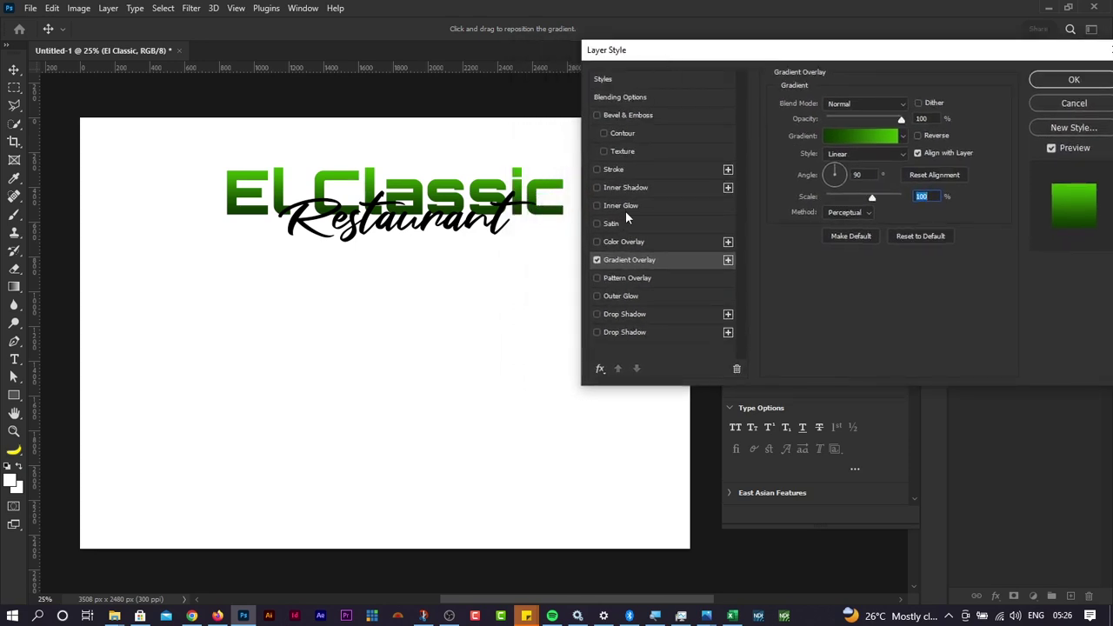
click(616, 170)
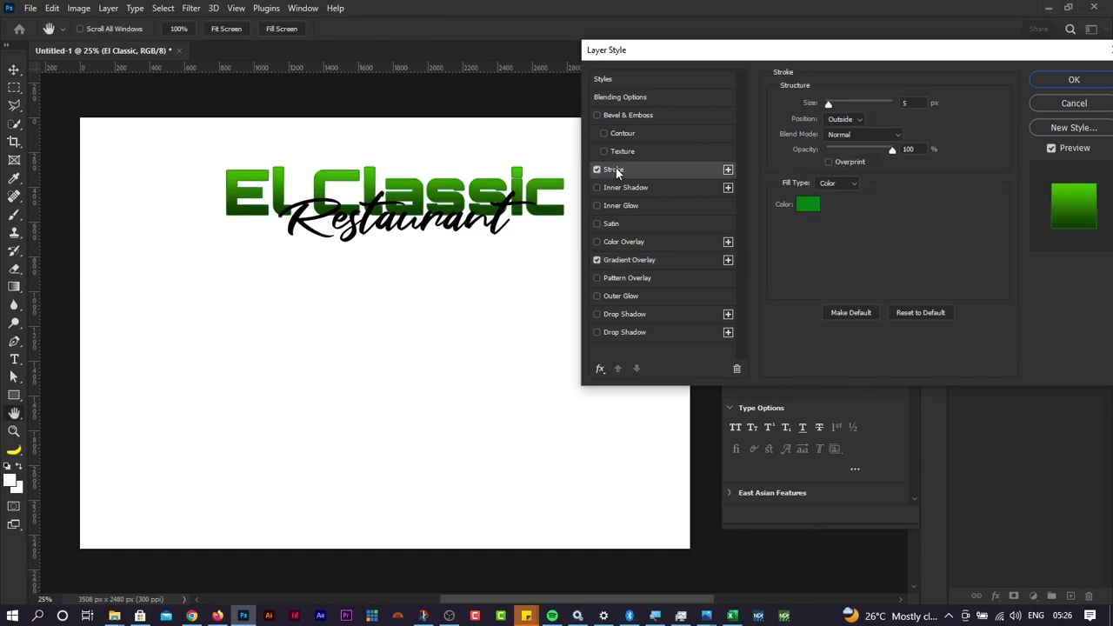
key(alt+Tab)
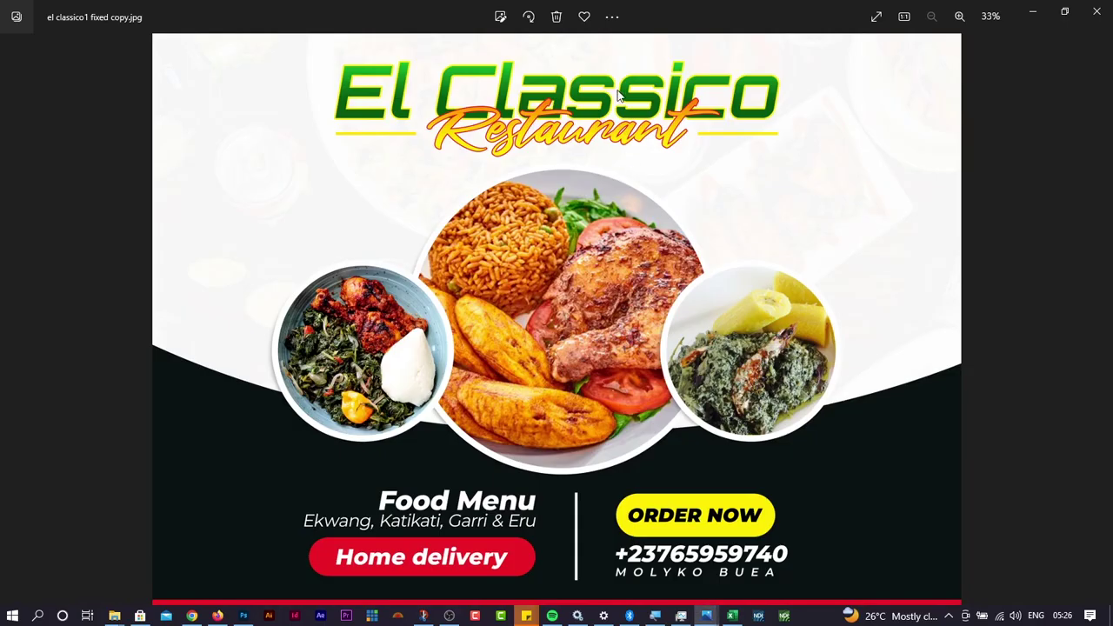
key(alt+Tab)
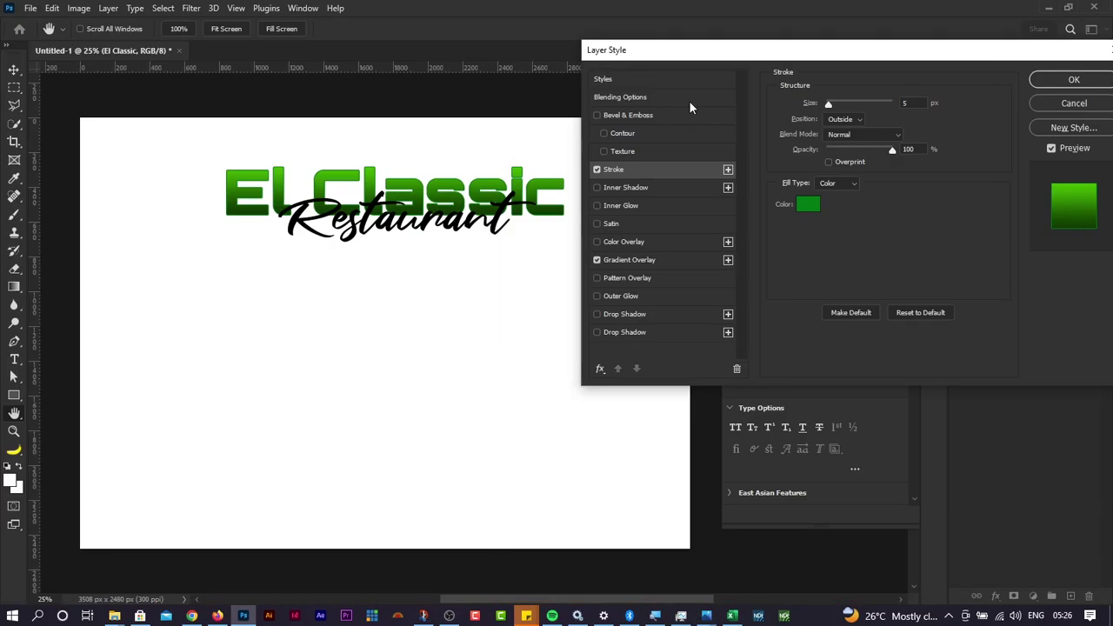
key(alt+Tab)
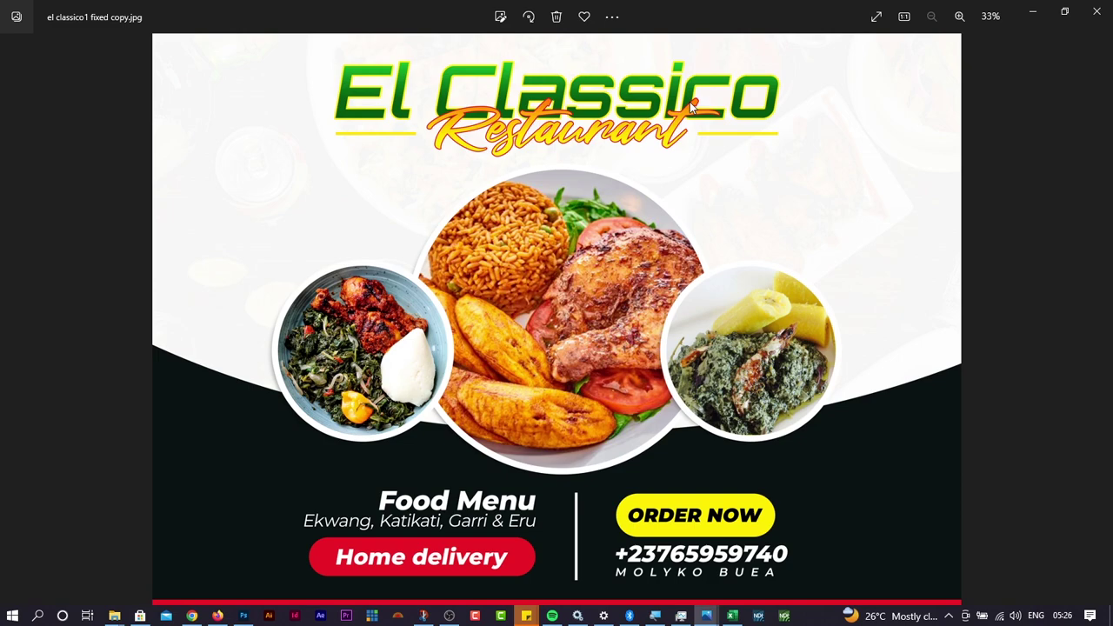
key(alt+Tab)
key(alt+Tab)
key(alt+Tab)
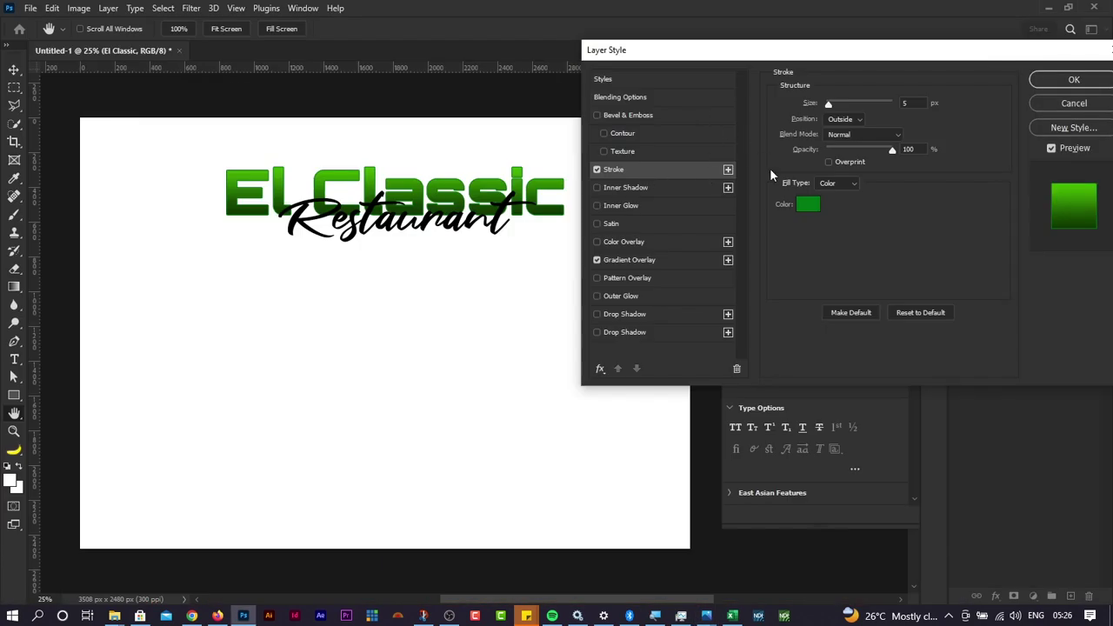
Step: Set El Classic's stroke color to yellow dedb00 and its size to 13 px
click(807, 207)
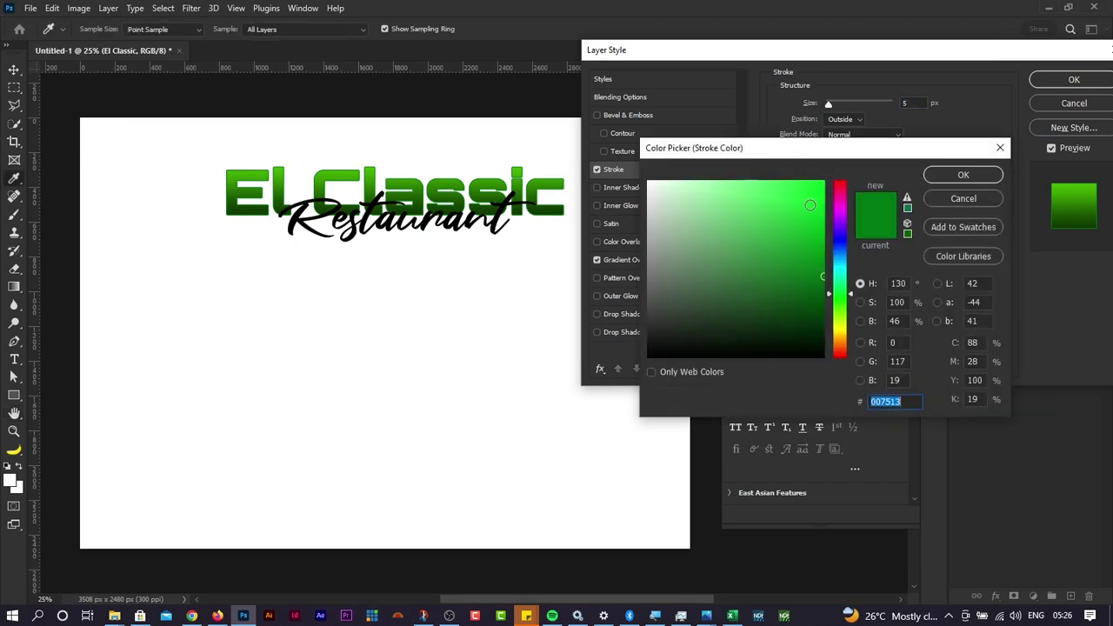
drag(839, 294, 844, 330)
click(824, 242)
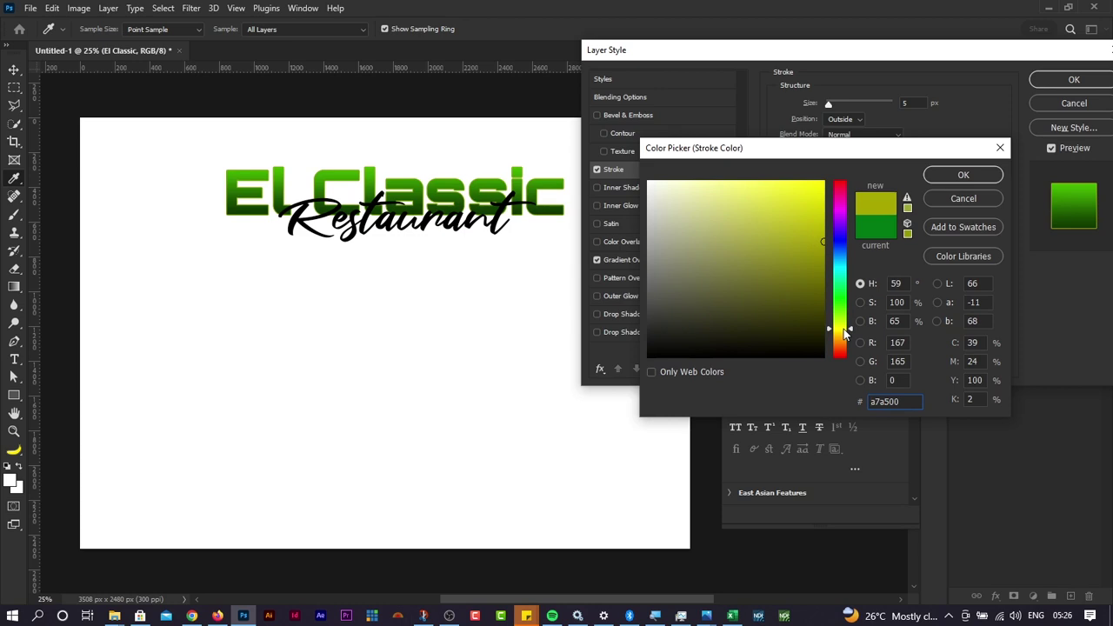
drag(821, 223, 823, 203)
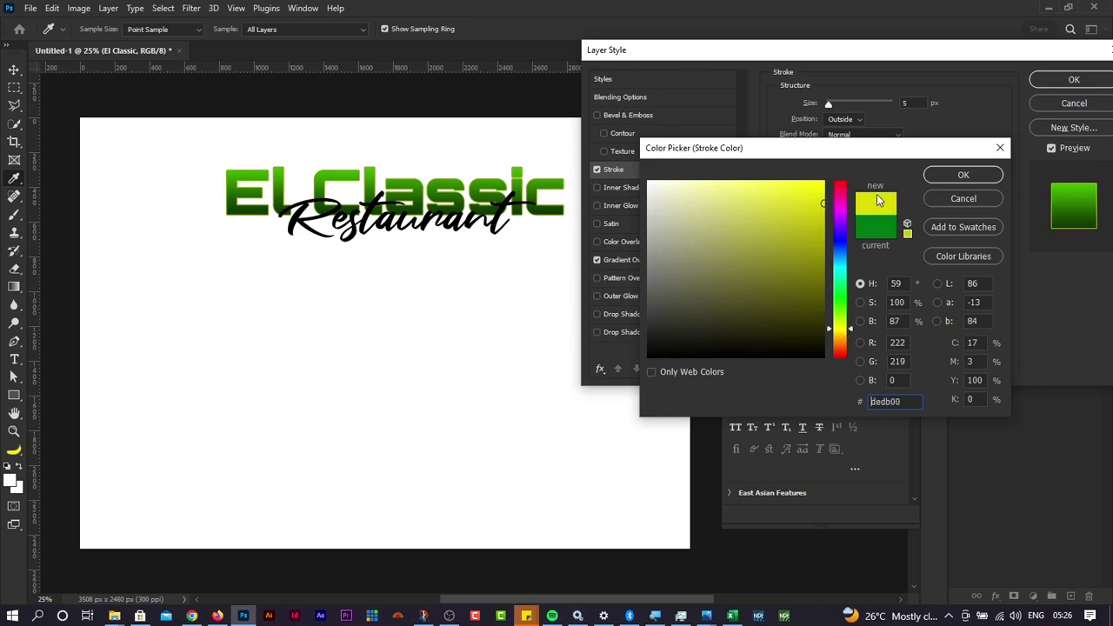
click(943, 177)
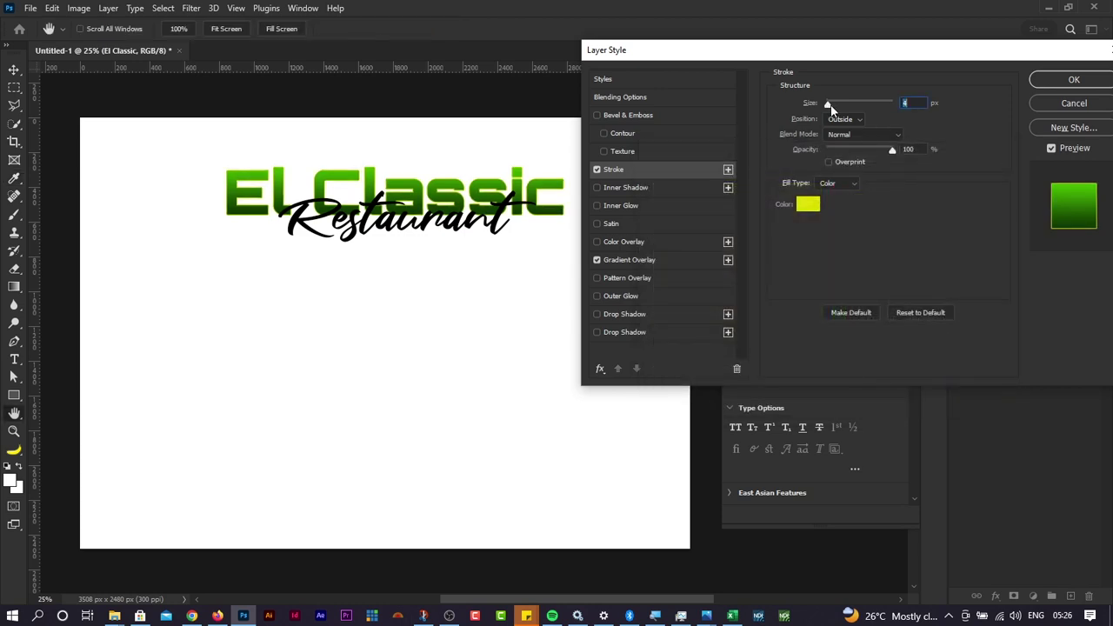
drag(828, 104, 833, 106)
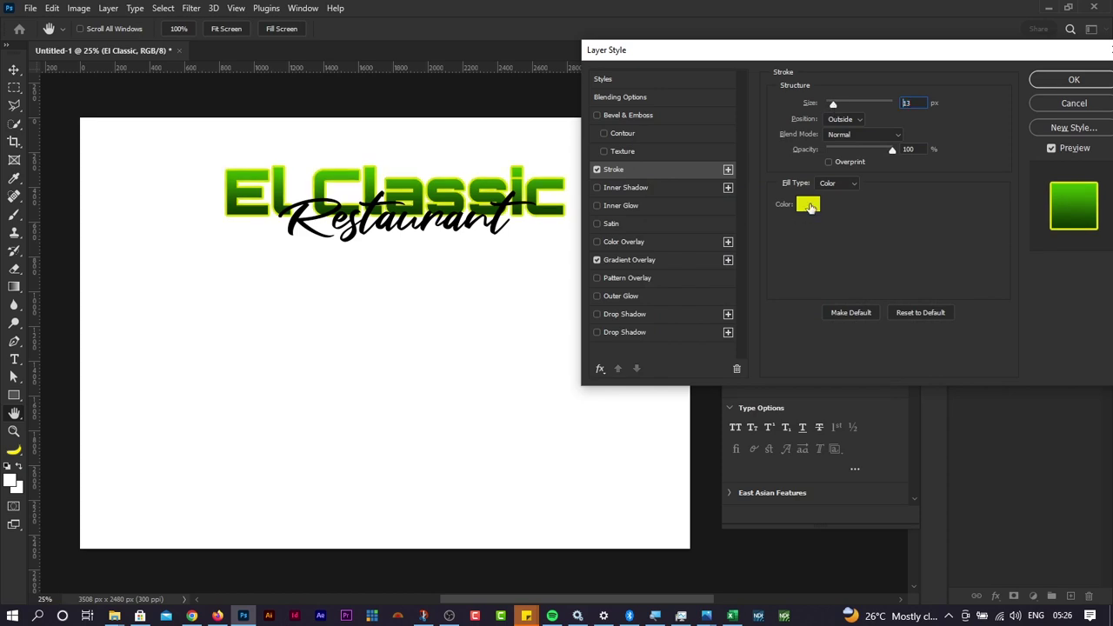
Step: Change El Classic's stroke color to the brighter yellow ffea00 and accept it
click(809, 206)
click(844, 323)
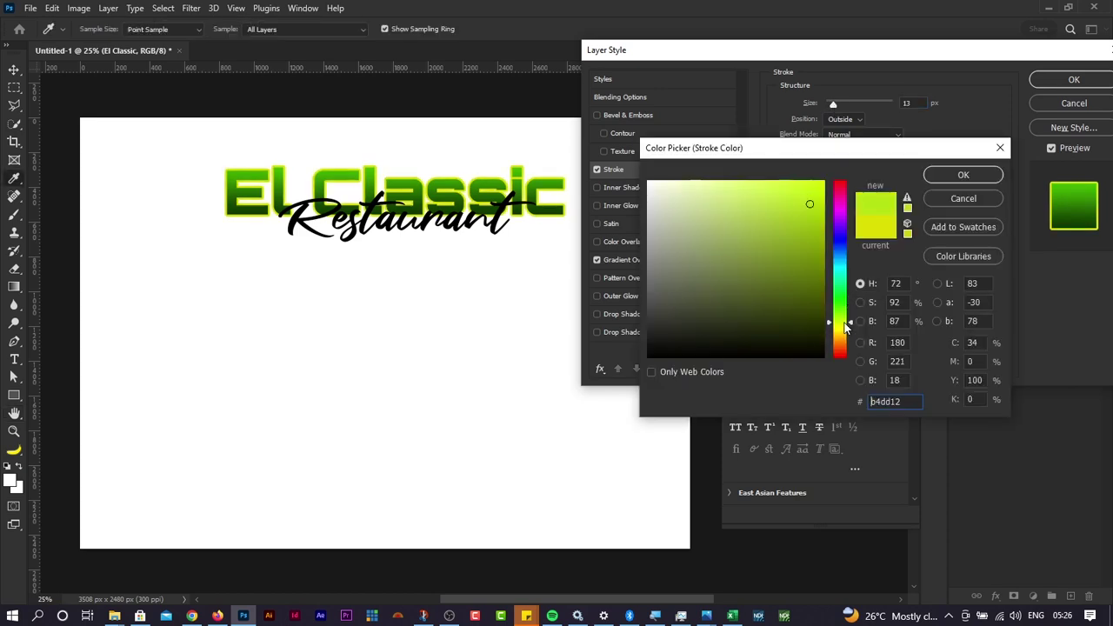
text(eaff00)
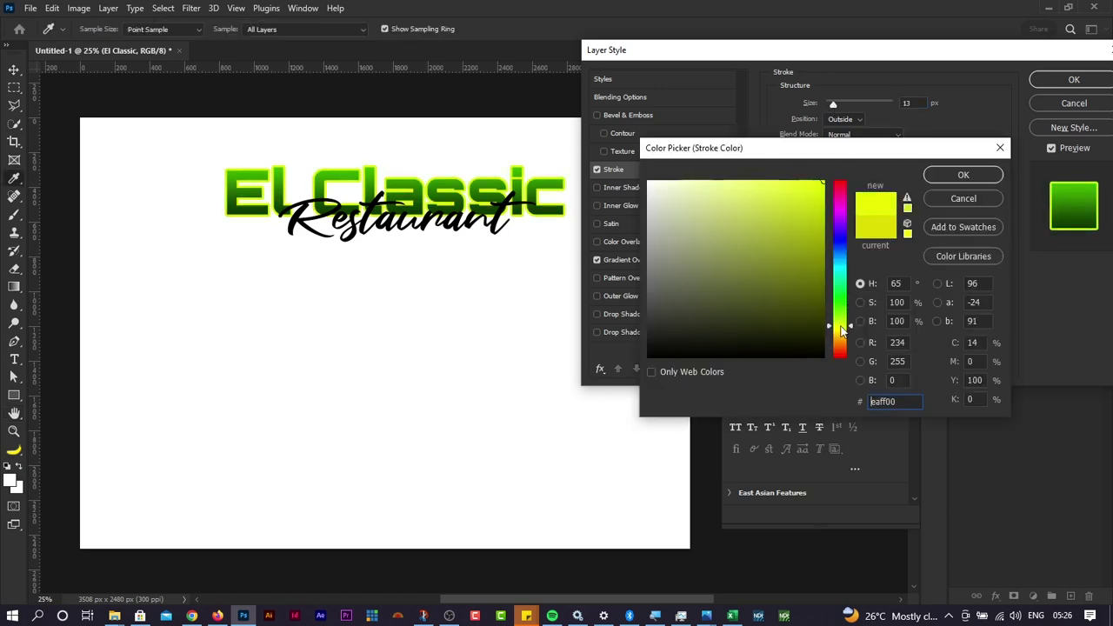
drag(840, 326, 840, 330)
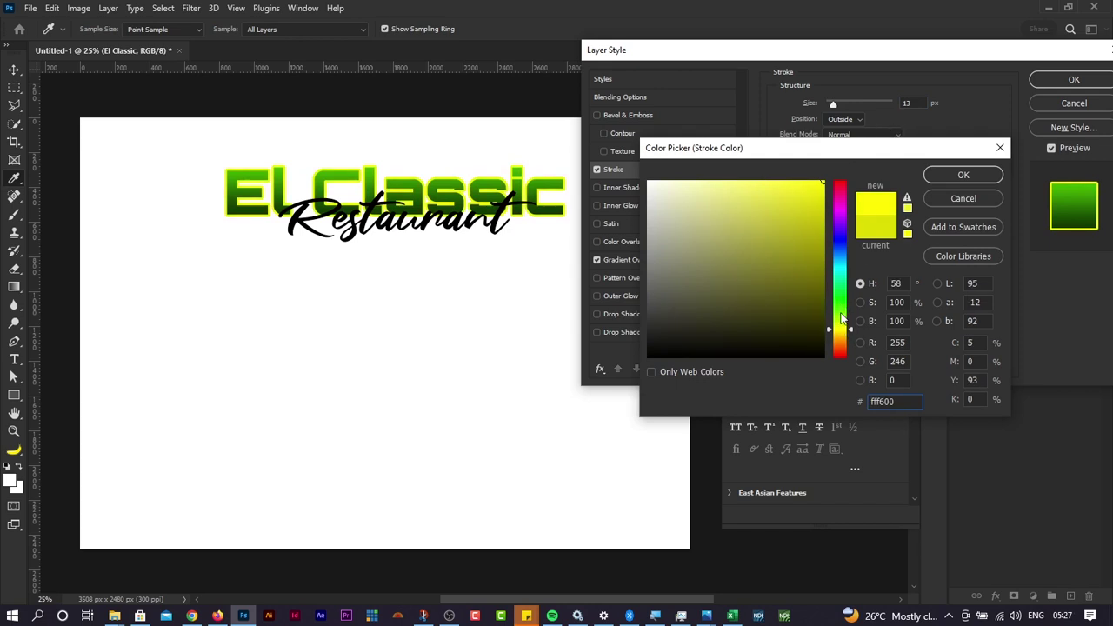
drag(842, 333, 842, 339)
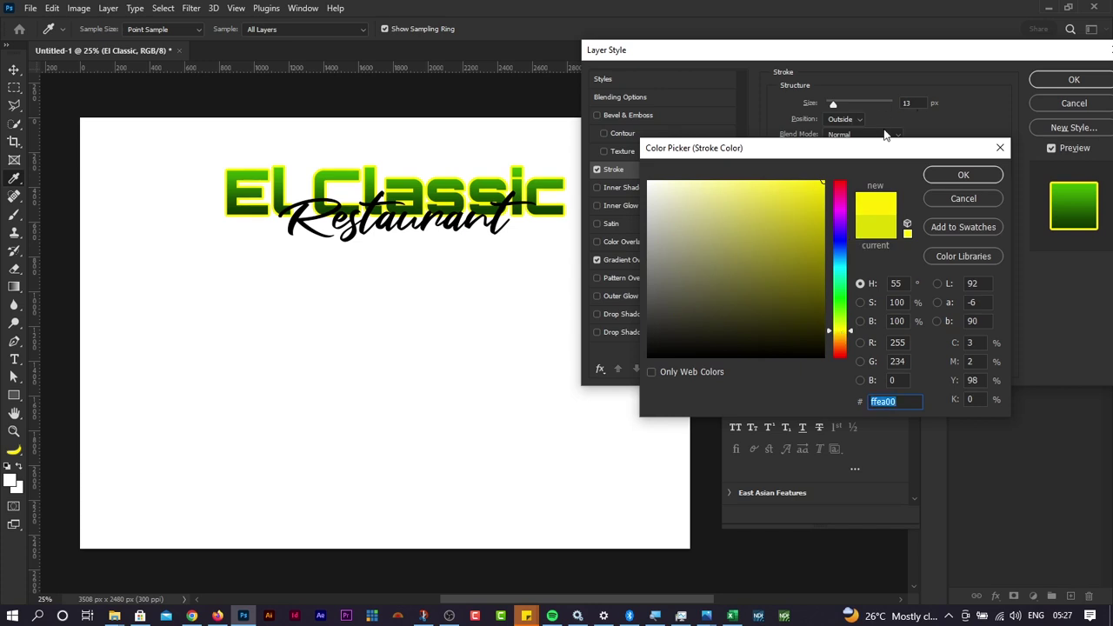
click(963, 174)
Step: Reduce El Classic's stroke size to 9 px and accept the layer style
drag(834, 103, 832, 104)
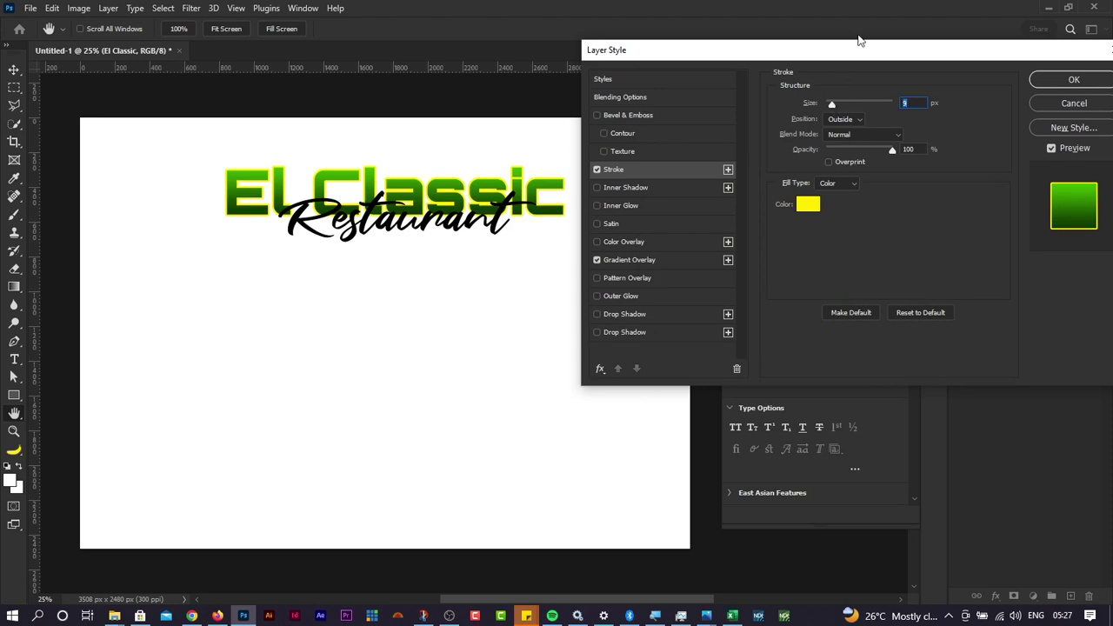
drag(852, 54, 739, 67)
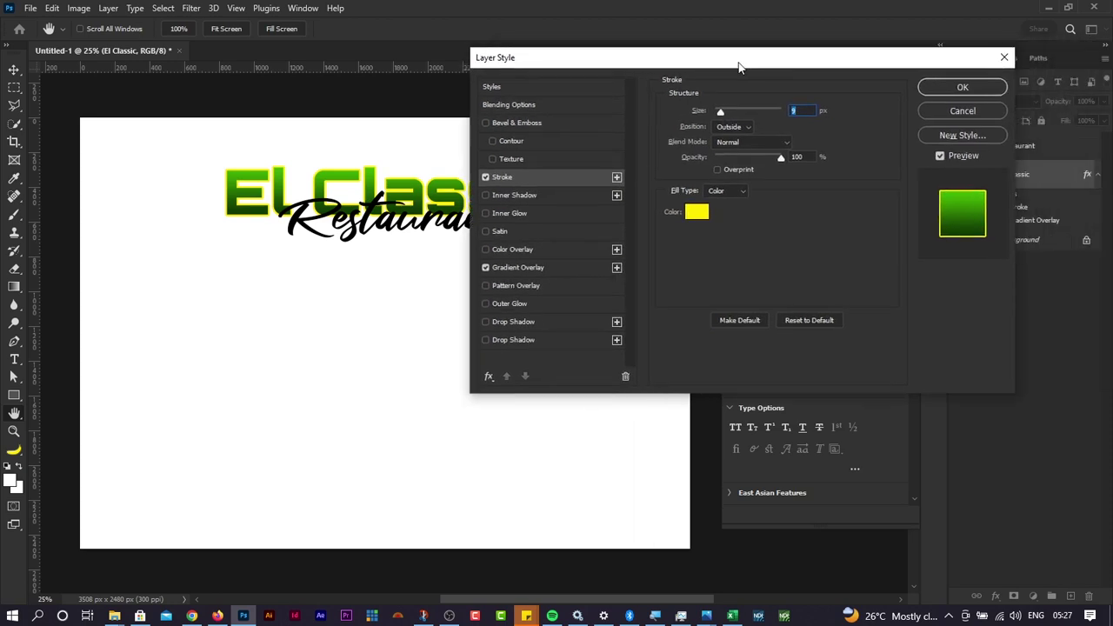
click(935, 92)
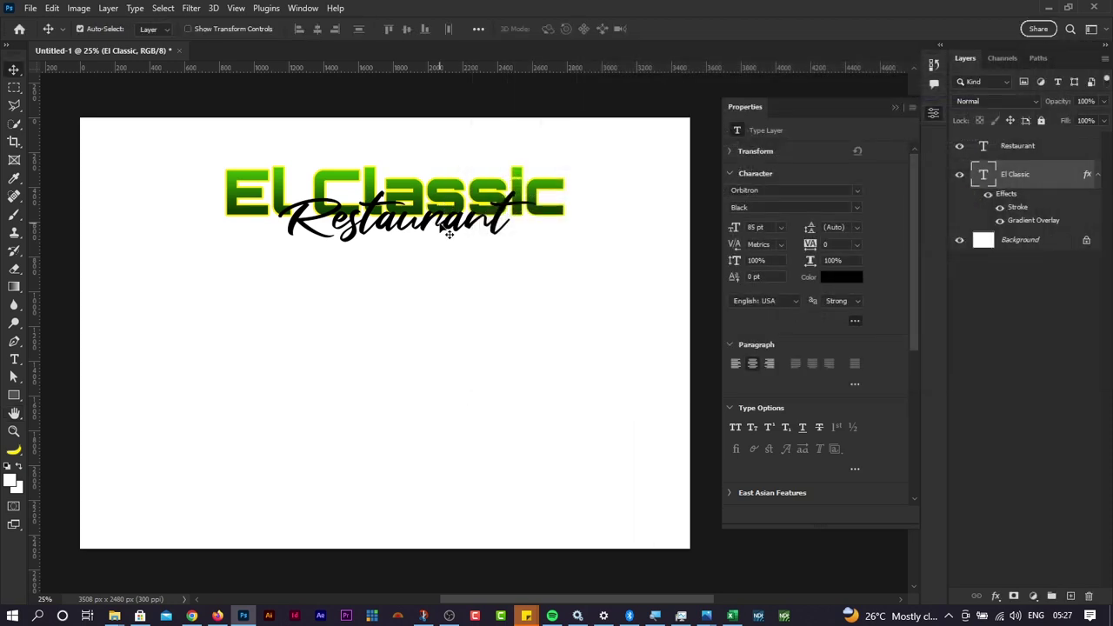
Step: Move the Restaurant text below the title and extend the title's wording to El Classico
drag(449, 234, 449, 264)
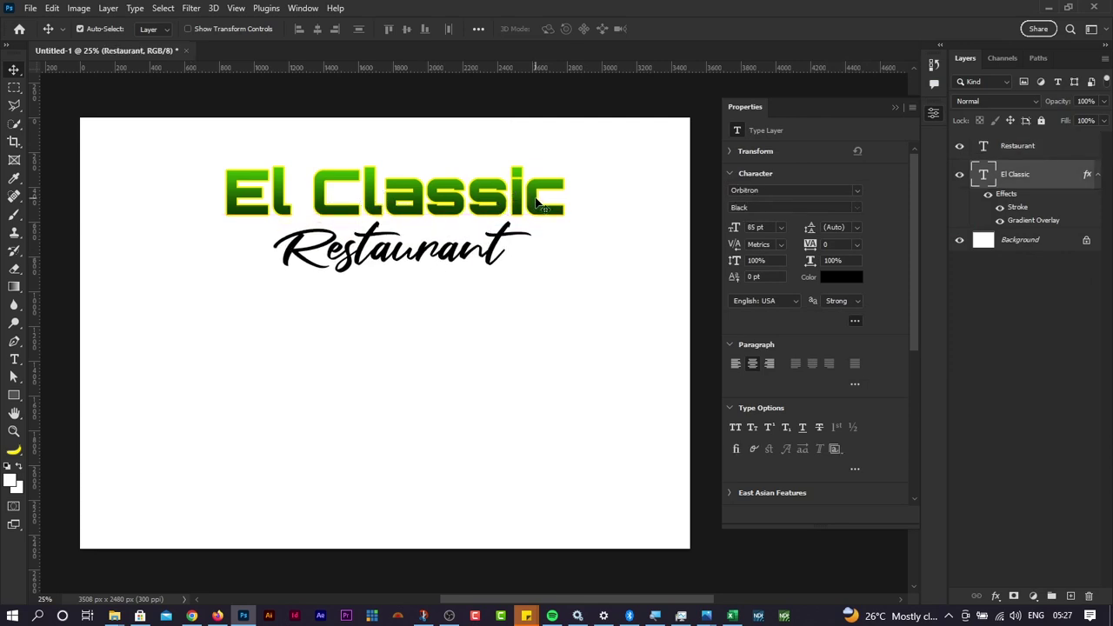
key(t)
click(553, 195)
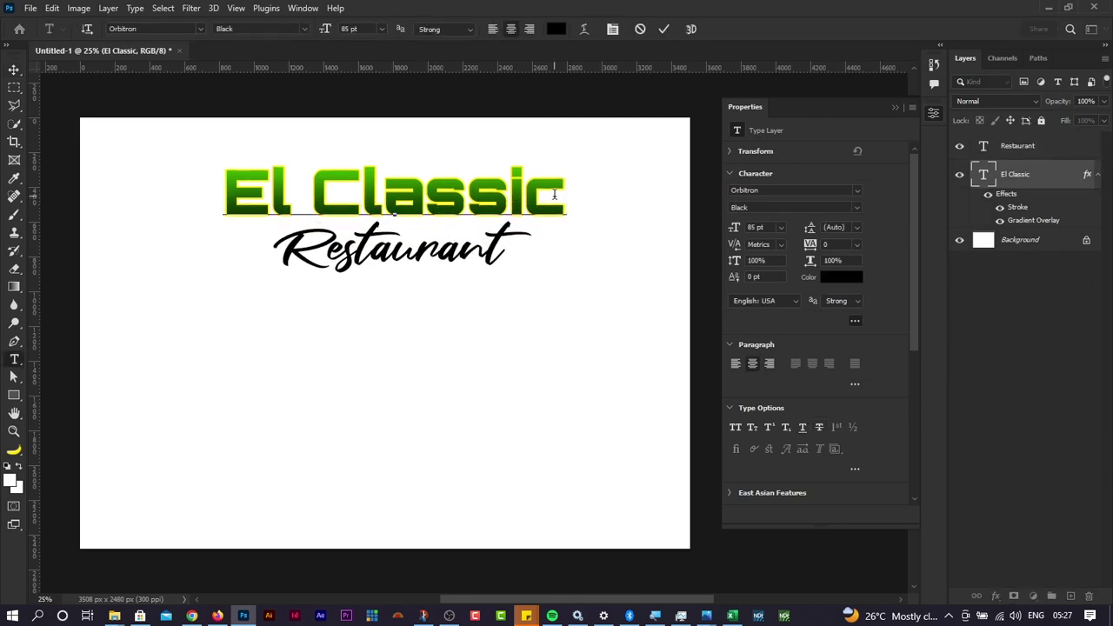
text(o)
key(ctrl+Return)
key(v)
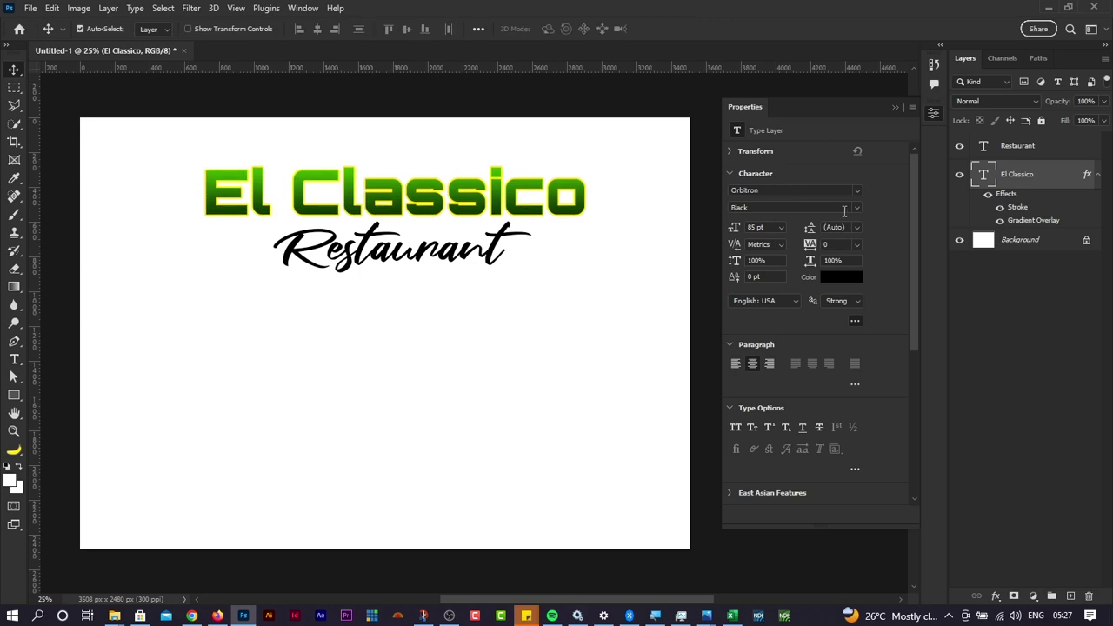
Step: Try the Bold weight of Orbitron on El Classico and set the weight to SemiBold
click(857, 208)
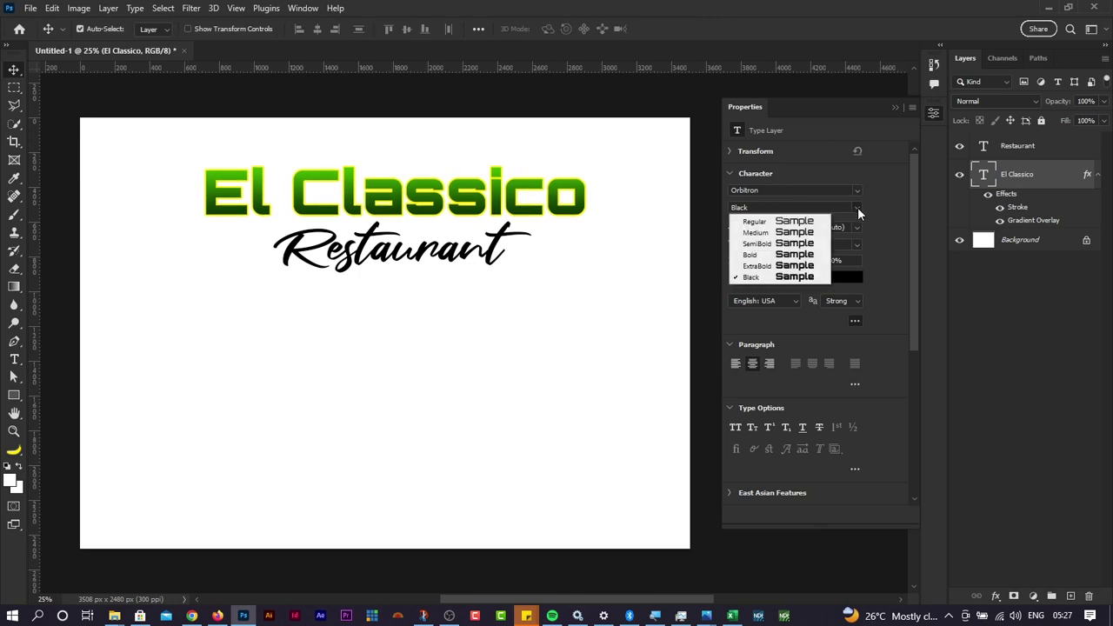
click(792, 254)
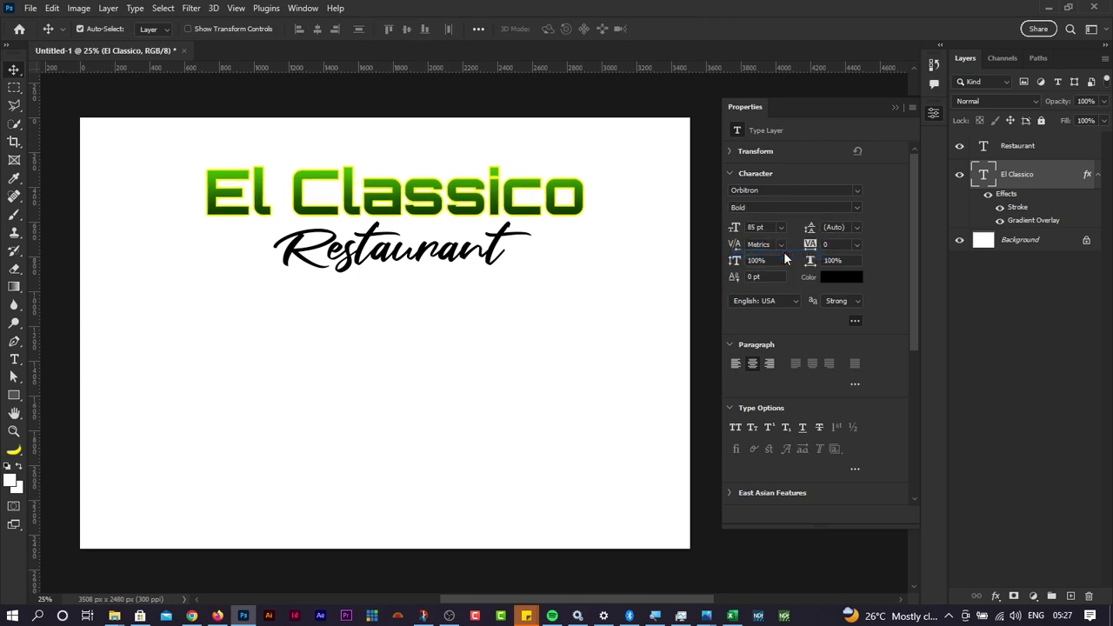
click(859, 208)
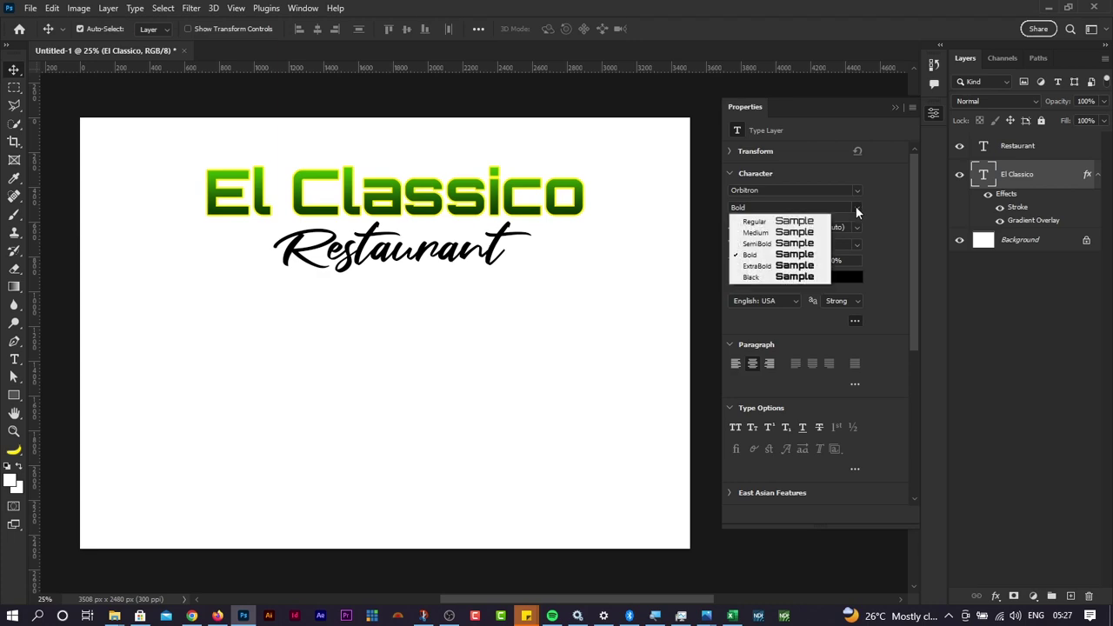
click(783, 241)
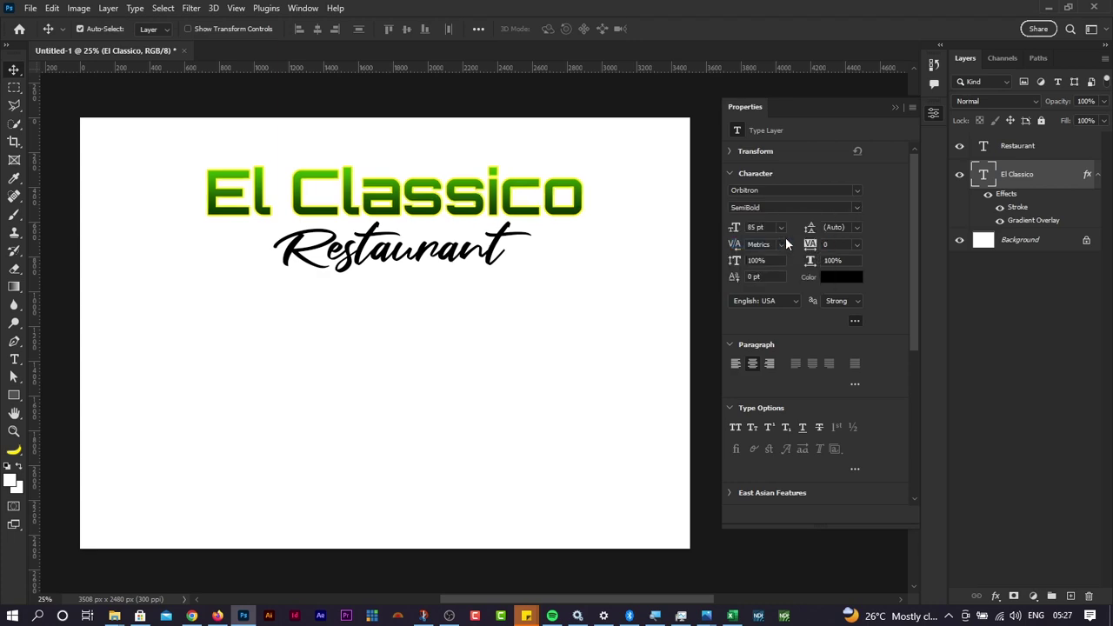
Step: Compare the title's weight with the reference flyer, retry Bold on El Classico and return it to SemiBold
key(alt+Tab)
key(alt+Tab)
key(alt+Tab)
key(alt+Tab)
click(858, 206)
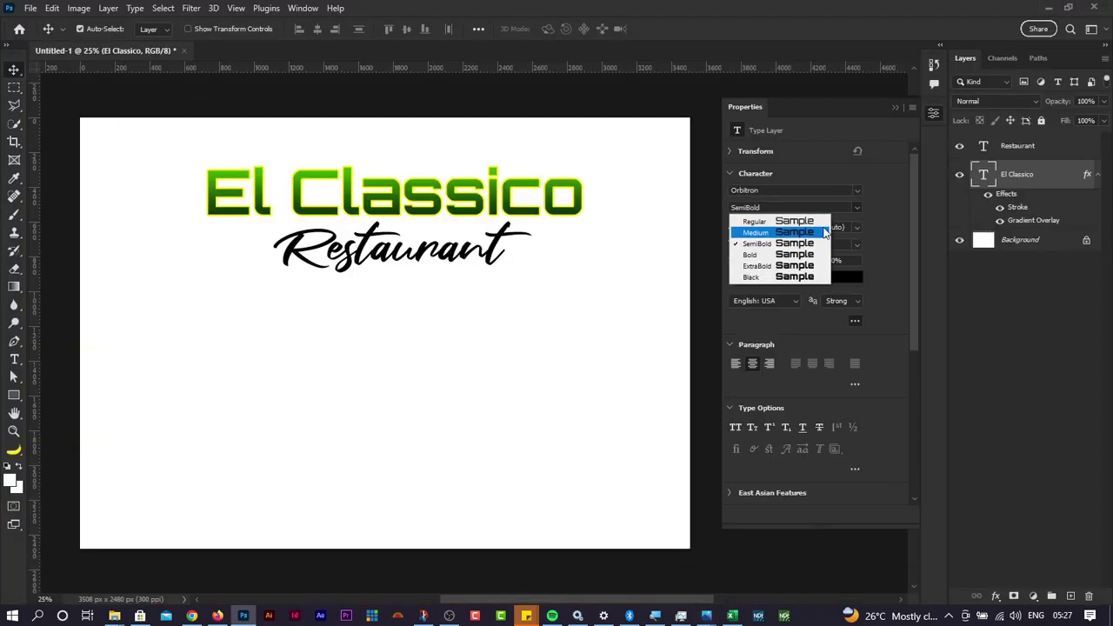
click(797, 255)
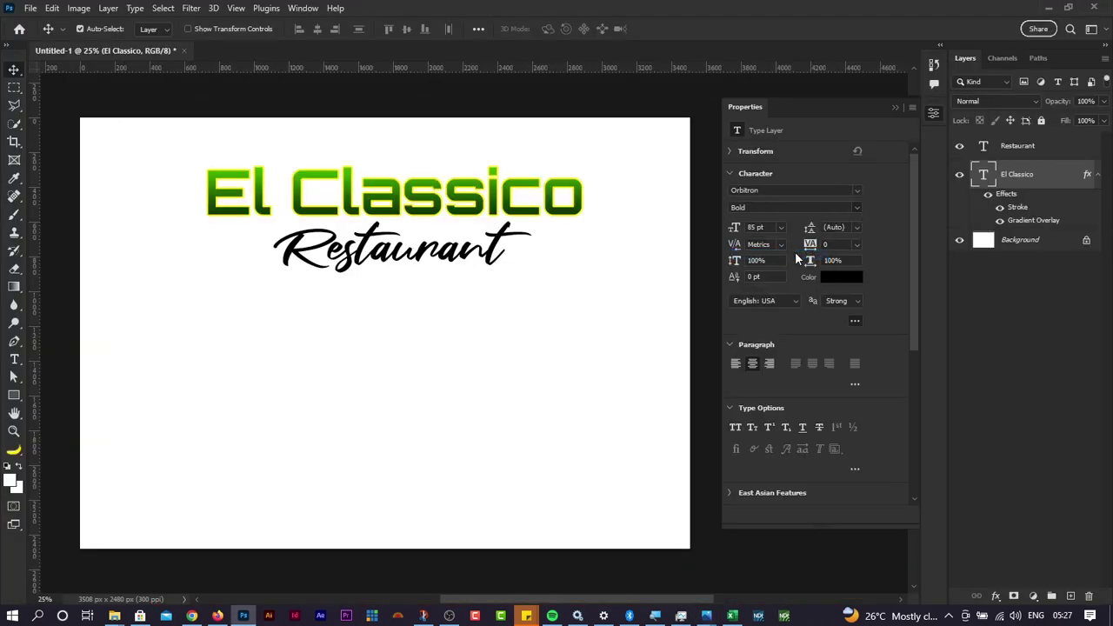
click(858, 206)
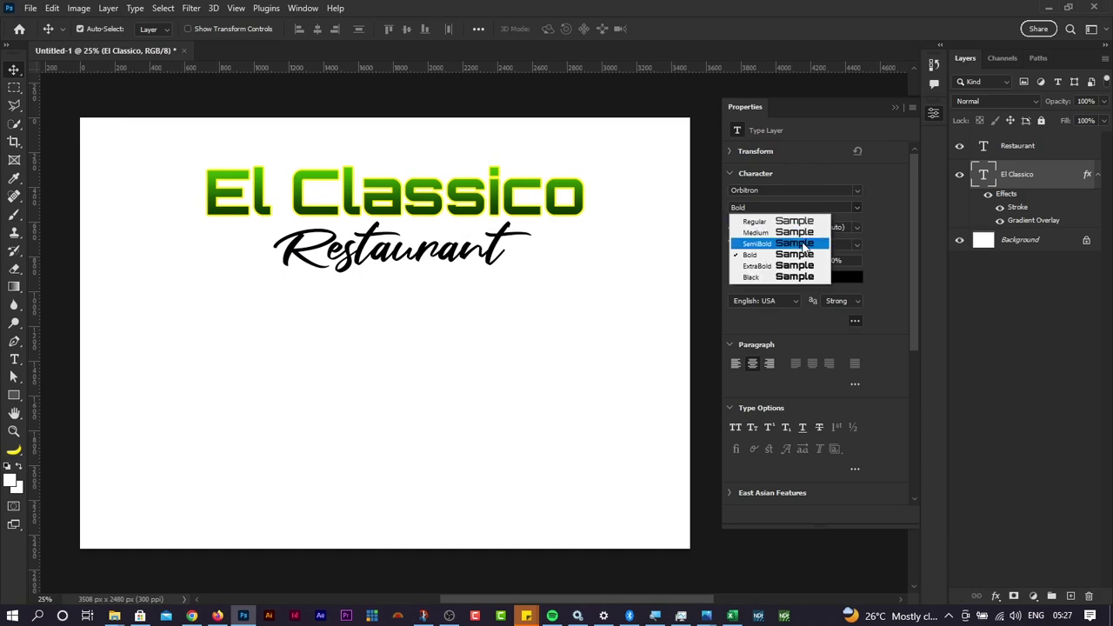
click(801, 241)
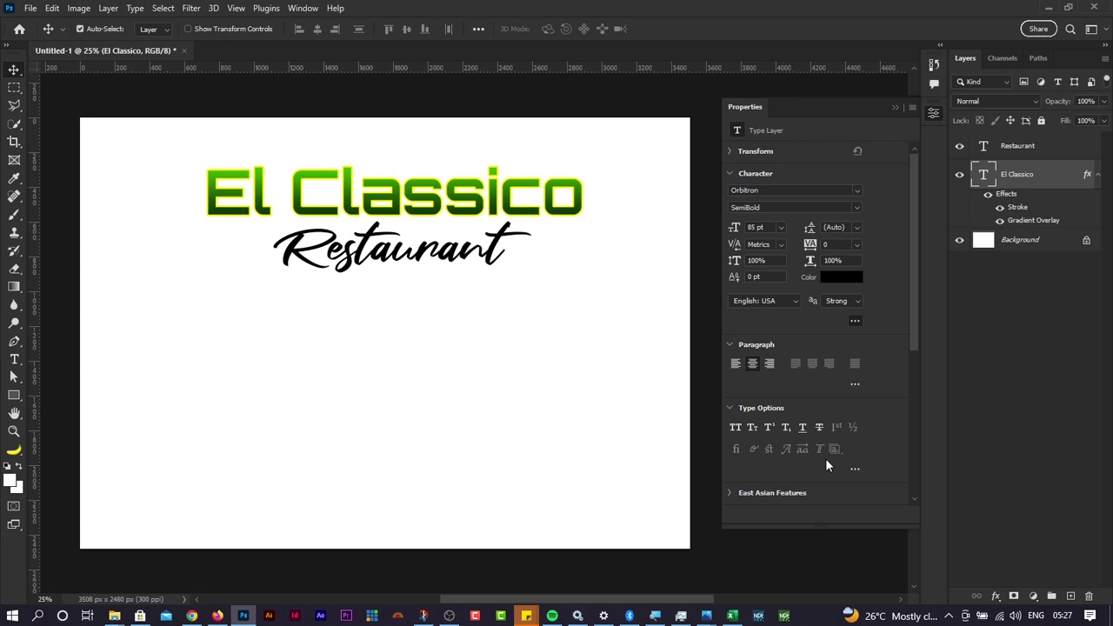
Step: Show the additional type options and compare El Classico's lettering with the reference flyer el classico1 fixed copy.jpg
click(853, 469)
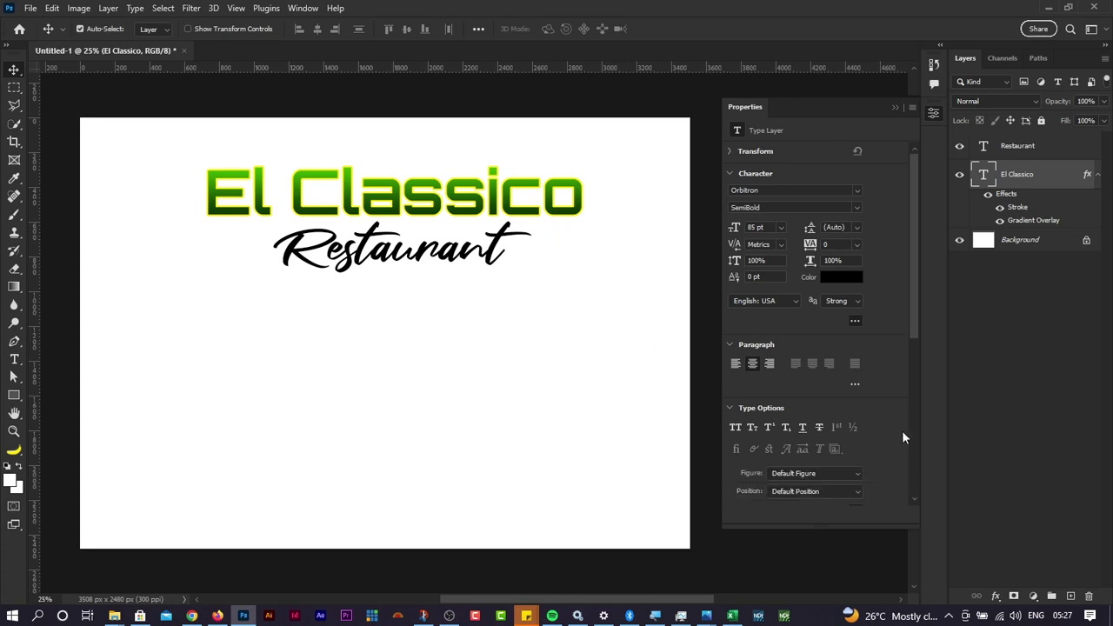
key(alt+Tab)
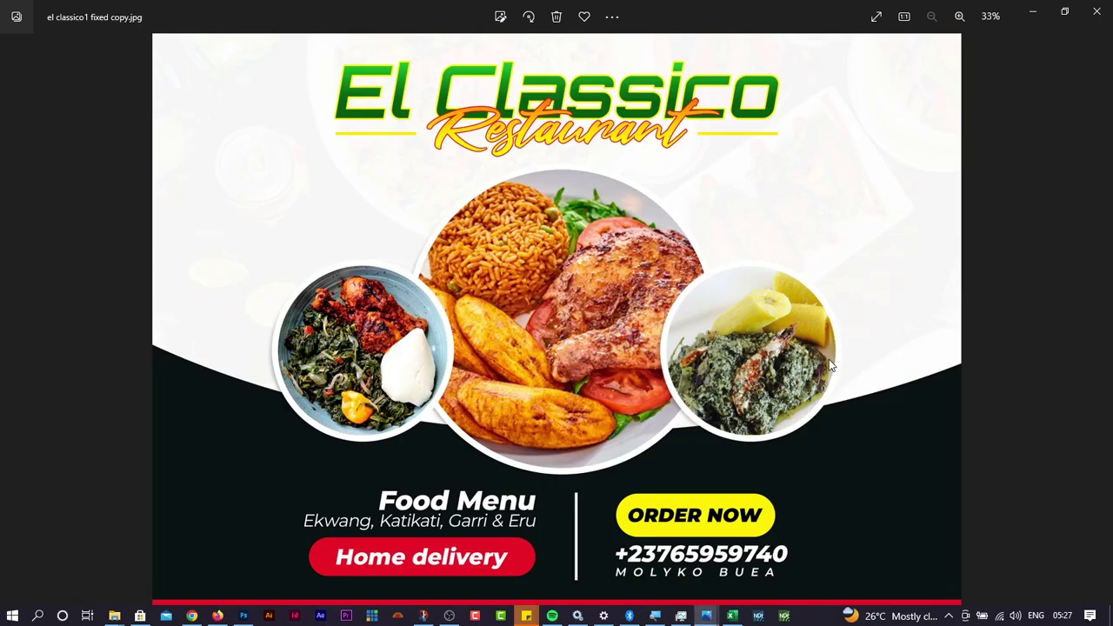
key(alt+Tab)
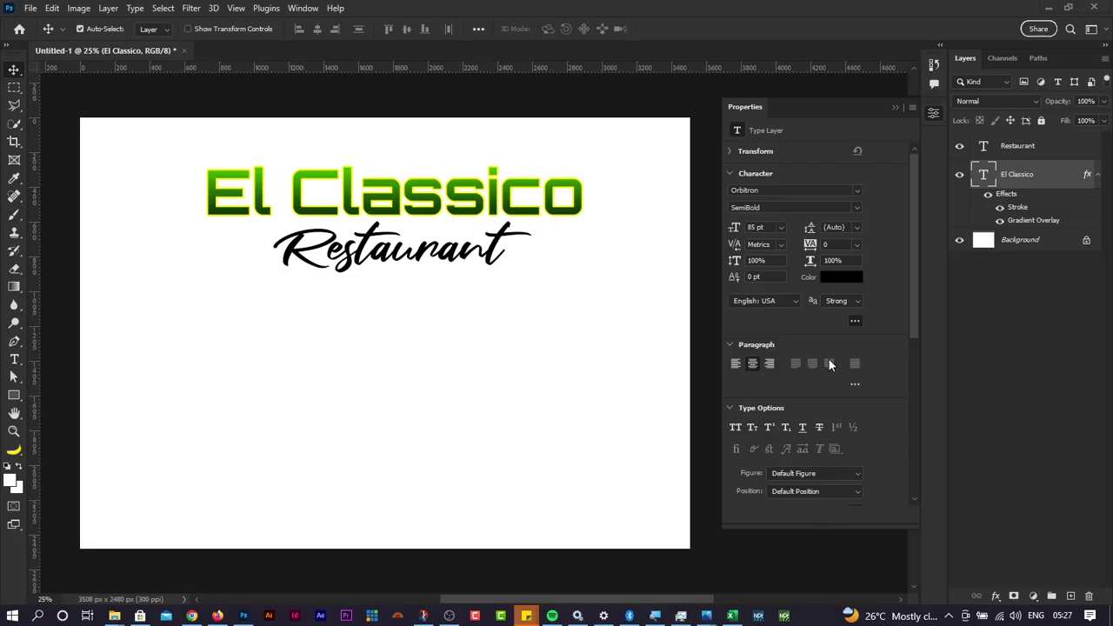
key(alt+Tab)
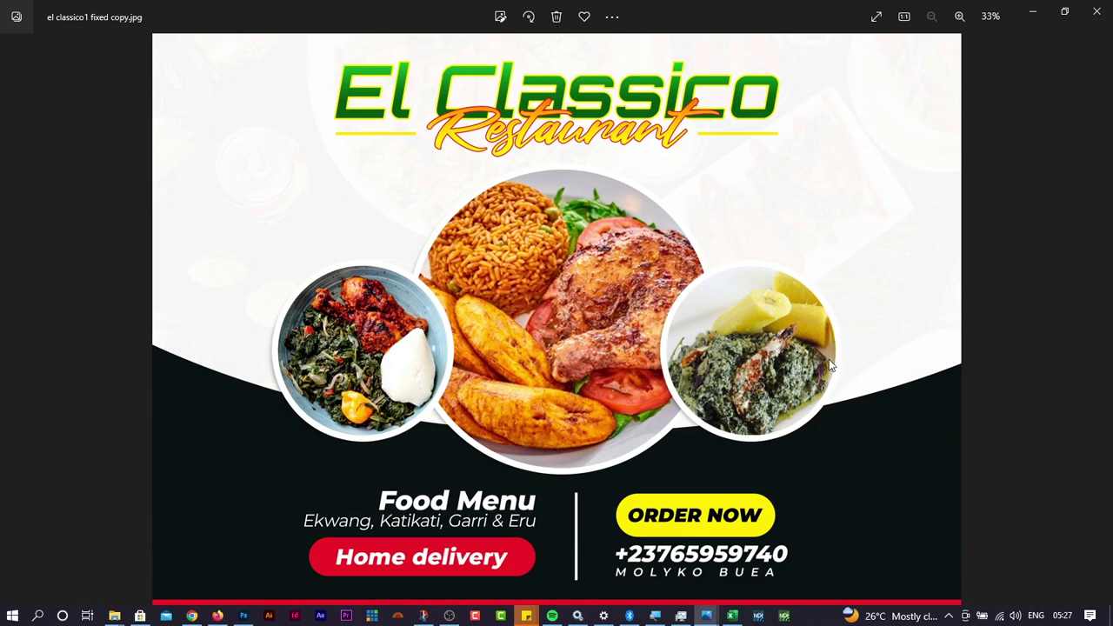
key(alt+Tab)
key(alt+Tab)
key(alt+Tab)
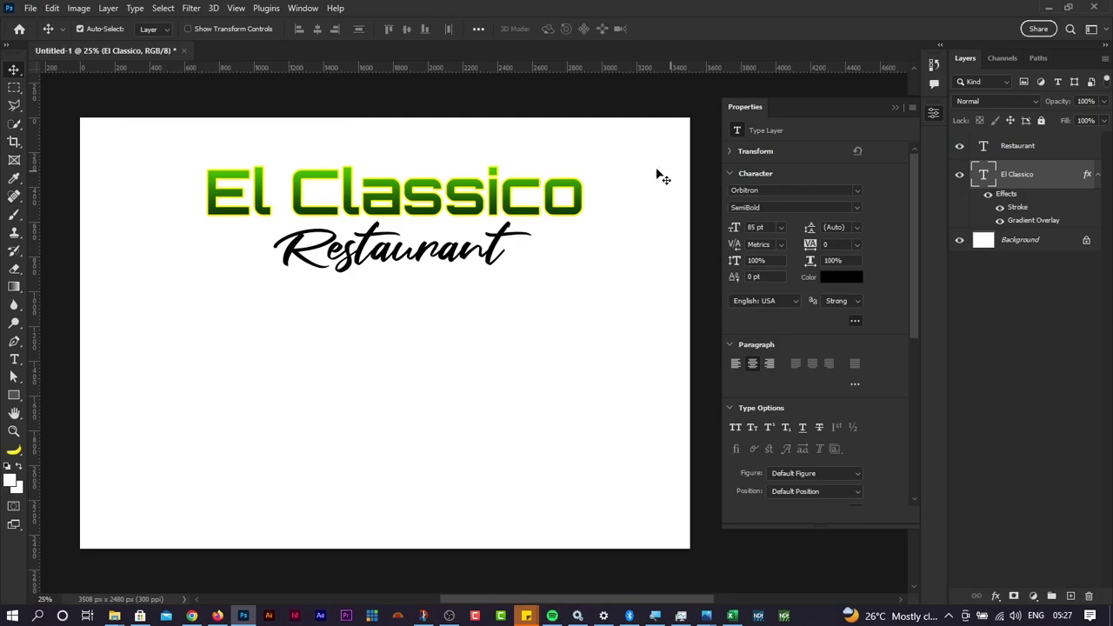
key(alt+Tab)
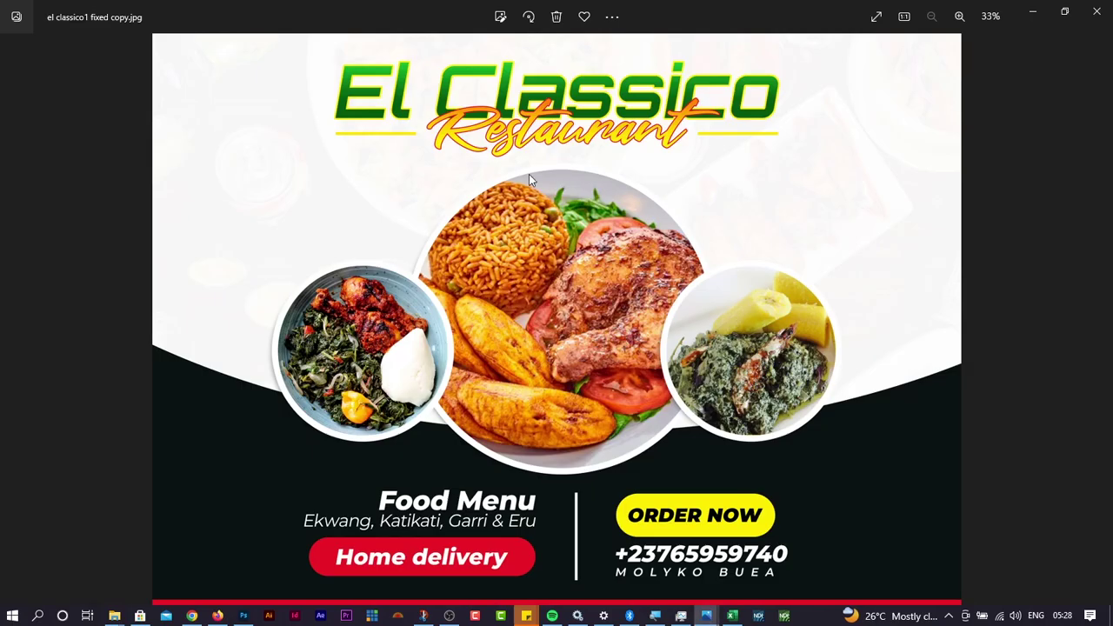
key(alt+Tab)
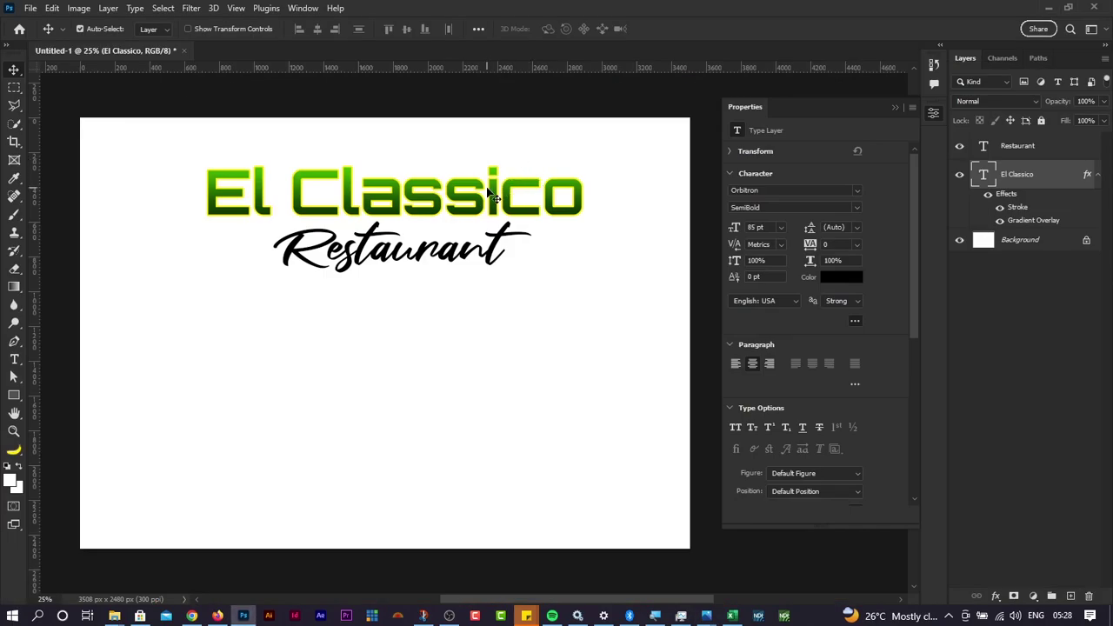
Step: Shift El Classico slightly up and to the right, and overlap Restaurant on its lower edge as in the reference flyer
drag(496, 202, 498, 196)
key(alt+Tab)
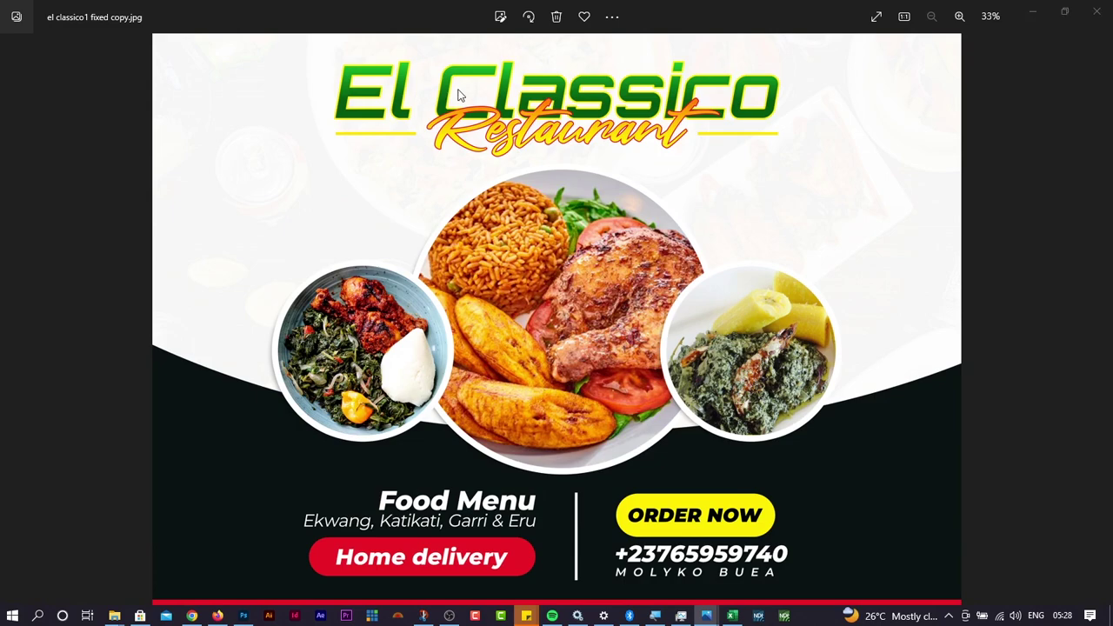
key(alt+Tab)
drag(510, 205, 506, 199)
key(alt+Tab)
key(alt+Tab)
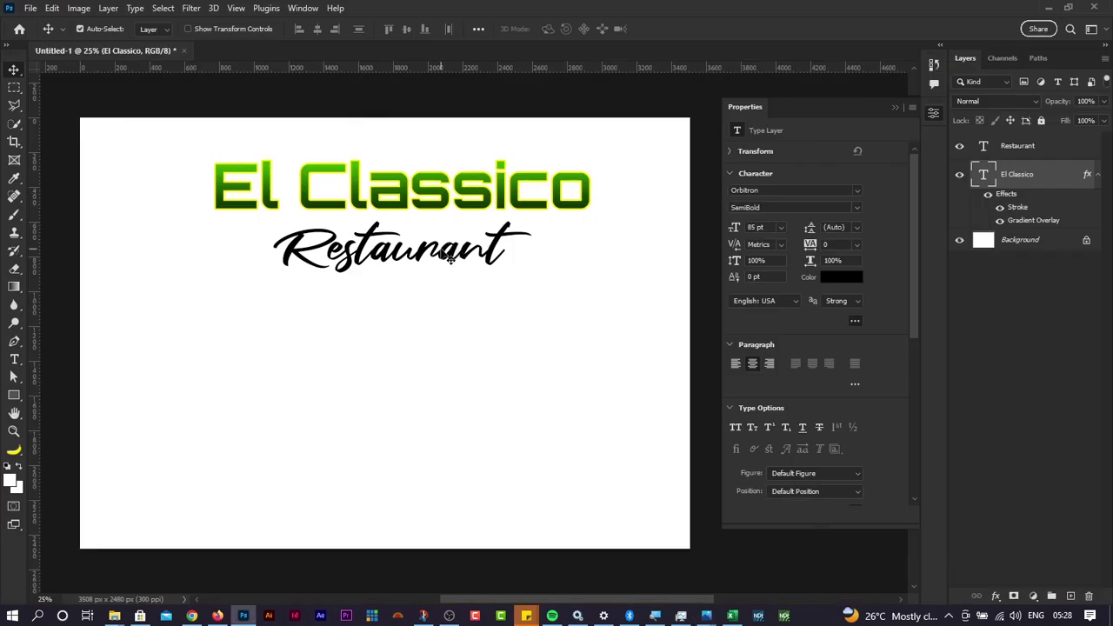
drag(450, 254, 484, 202)
Step: Open Restaurant's blending options, check its colors in the reference flyer and turn on a Gradient Overlay
right_click(1087, 149)
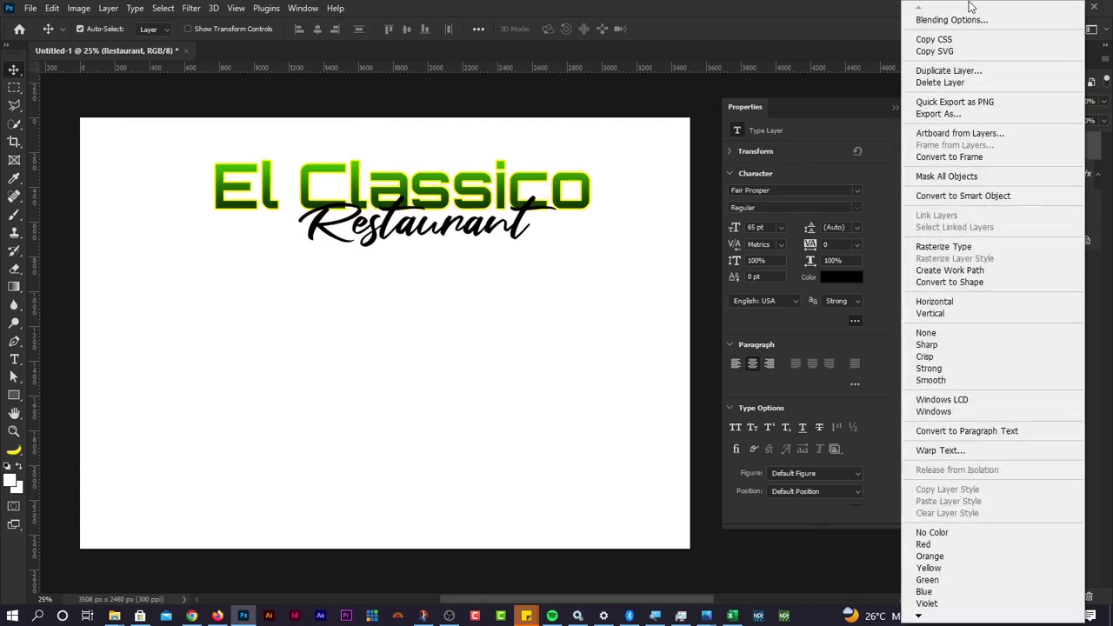
click(965, 21)
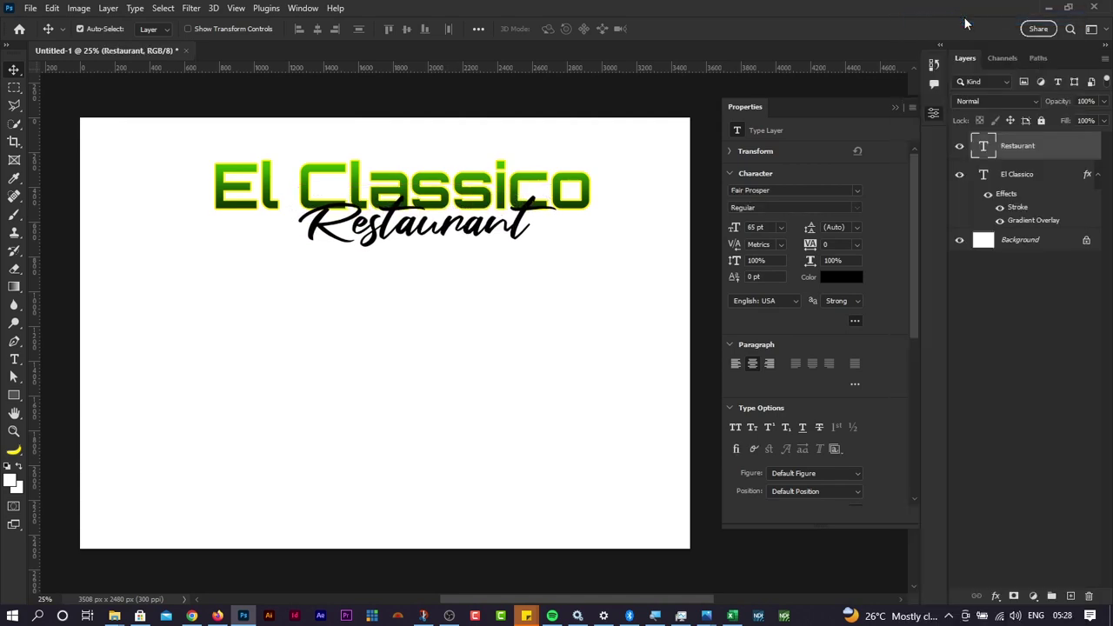
key(alt+Tab)
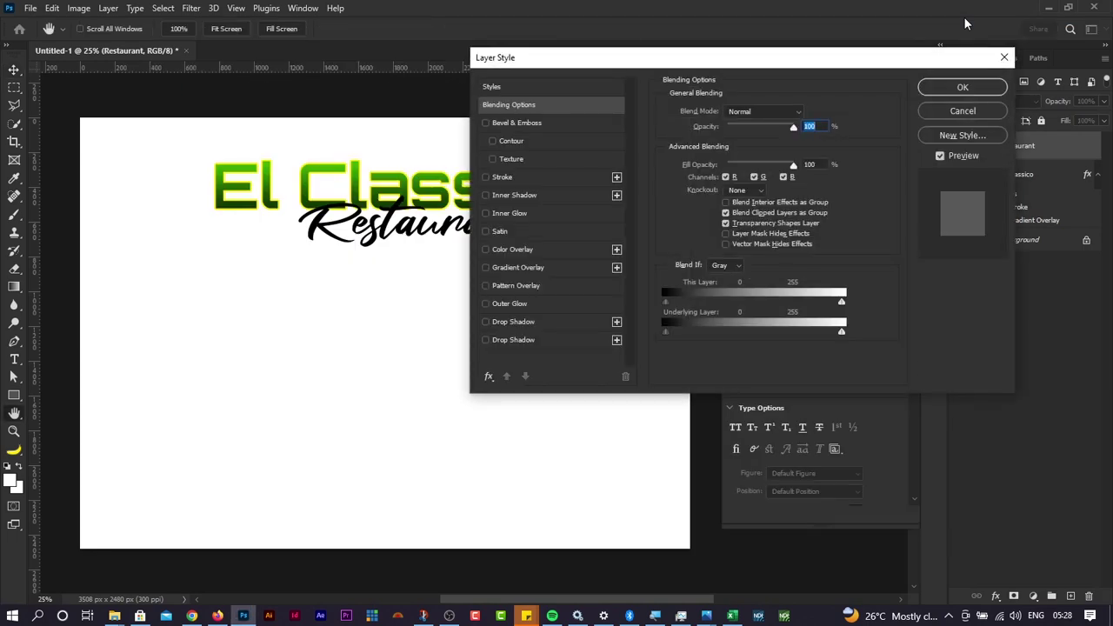
key(alt+Tab)
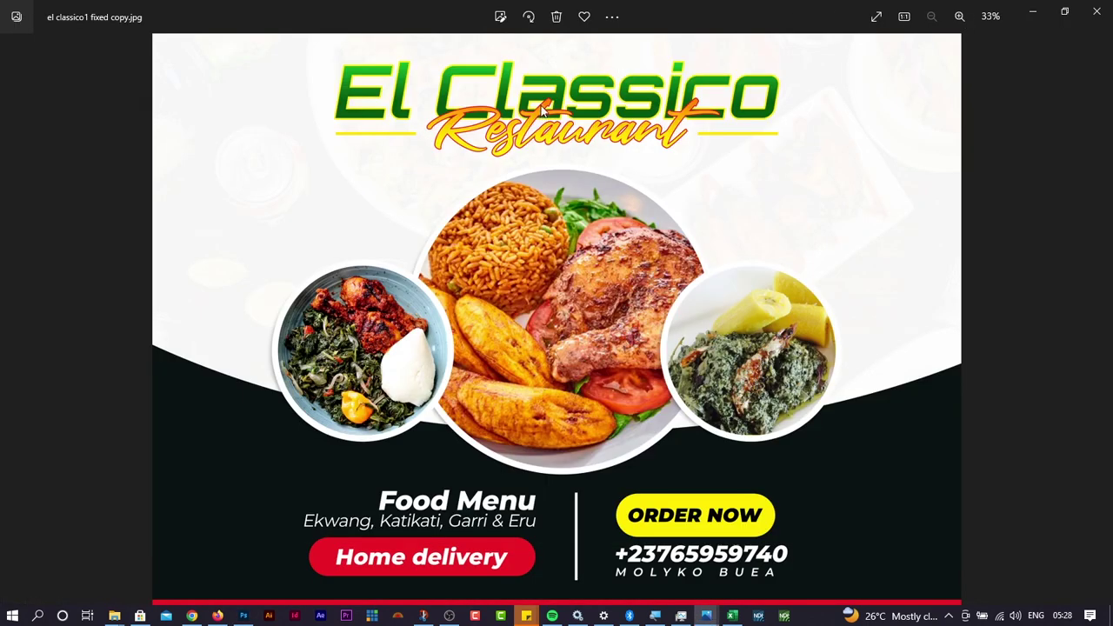
key(alt+Tab)
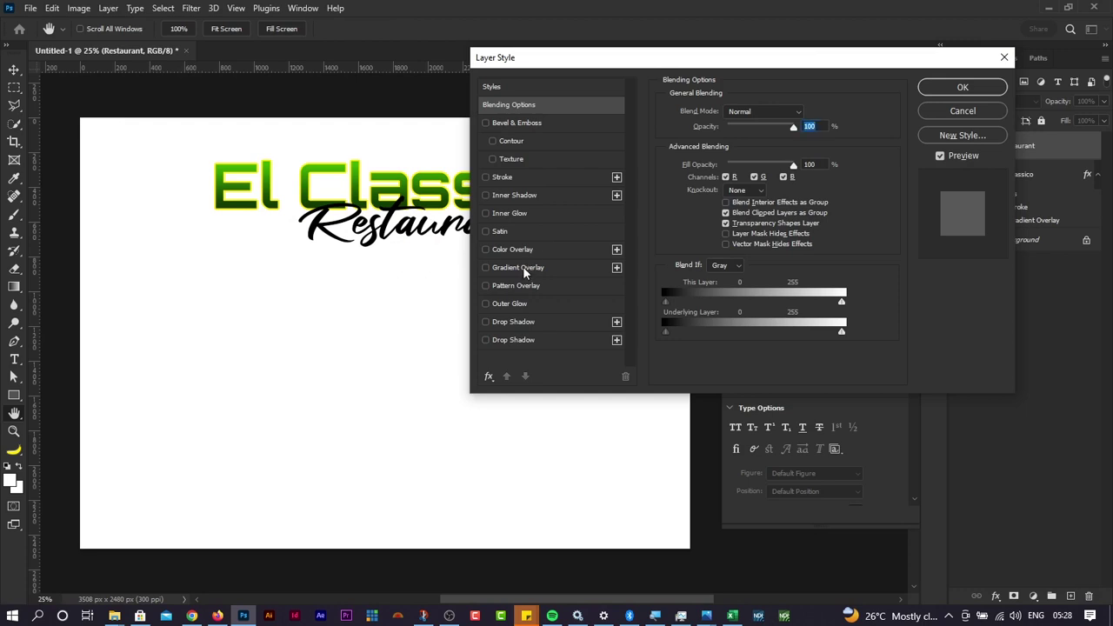
click(532, 267)
Step: Edit Restaurant's overlay gradient and recolor its starting stop from dark green to bright yellow, trying golden yellow and orange hues on the way
click(734, 145)
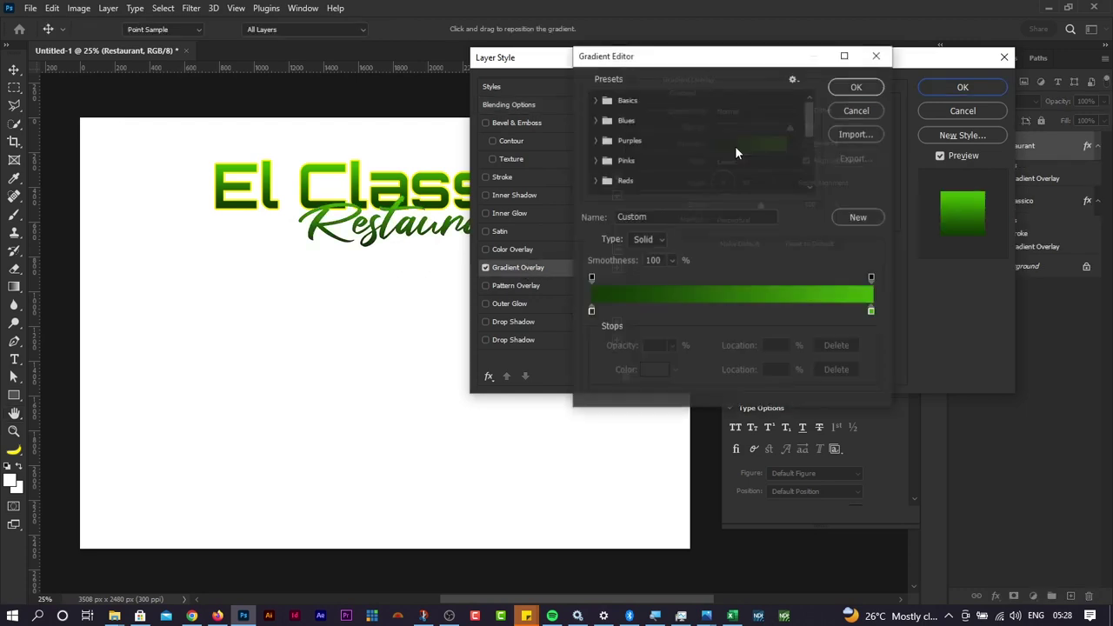
click(591, 311)
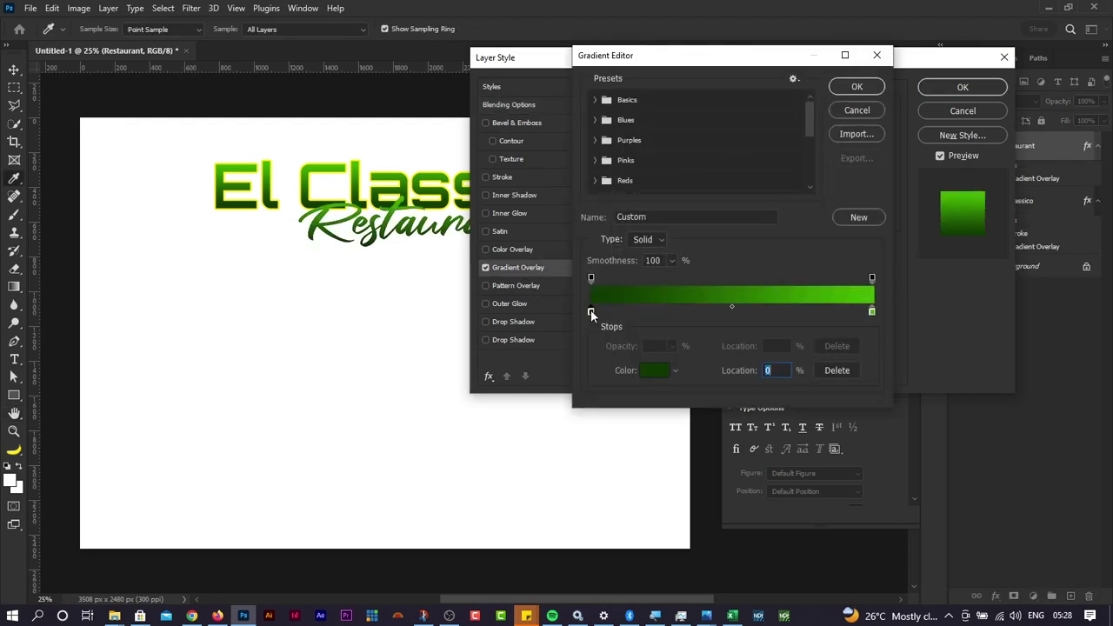
double_click(591, 311)
drag(839, 270, 843, 334)
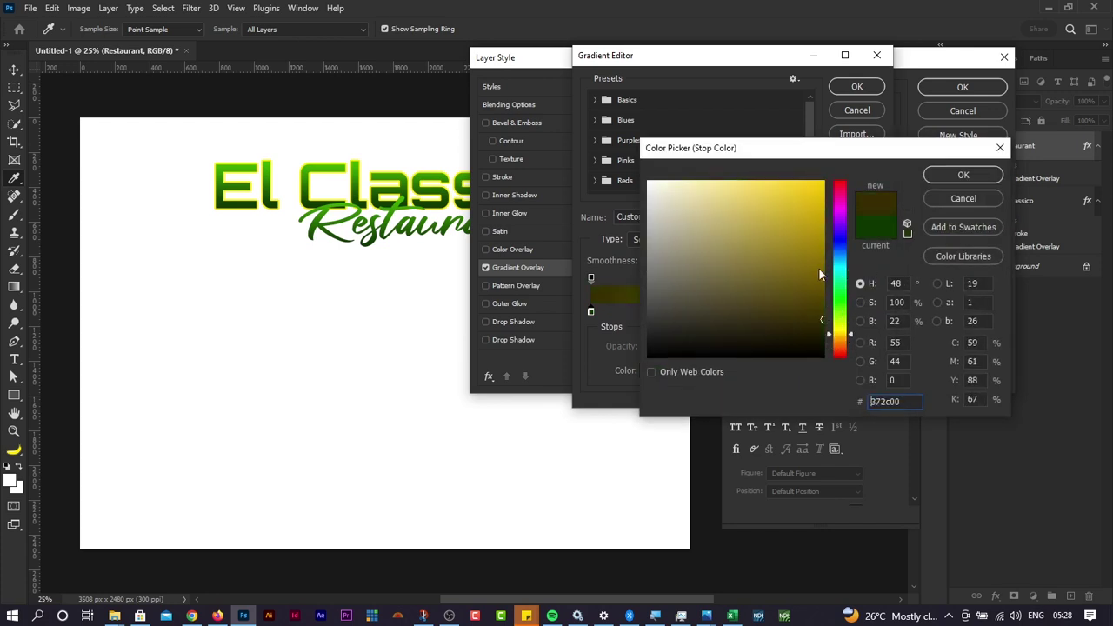
click(844, 332)
drag(816, 272, 818, 263)
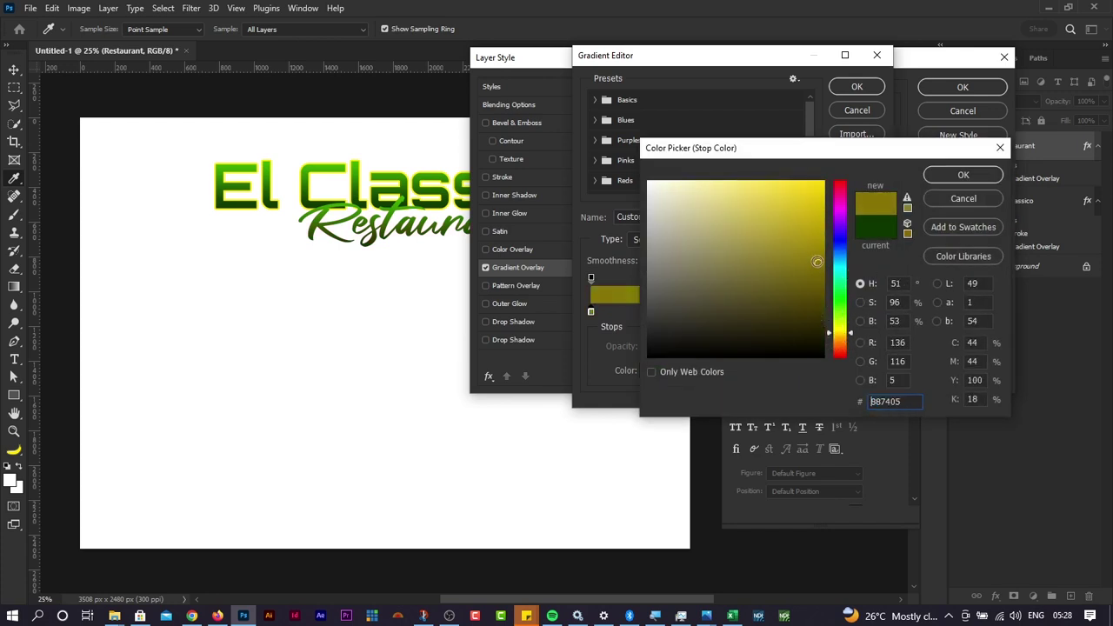
click(842, 334)
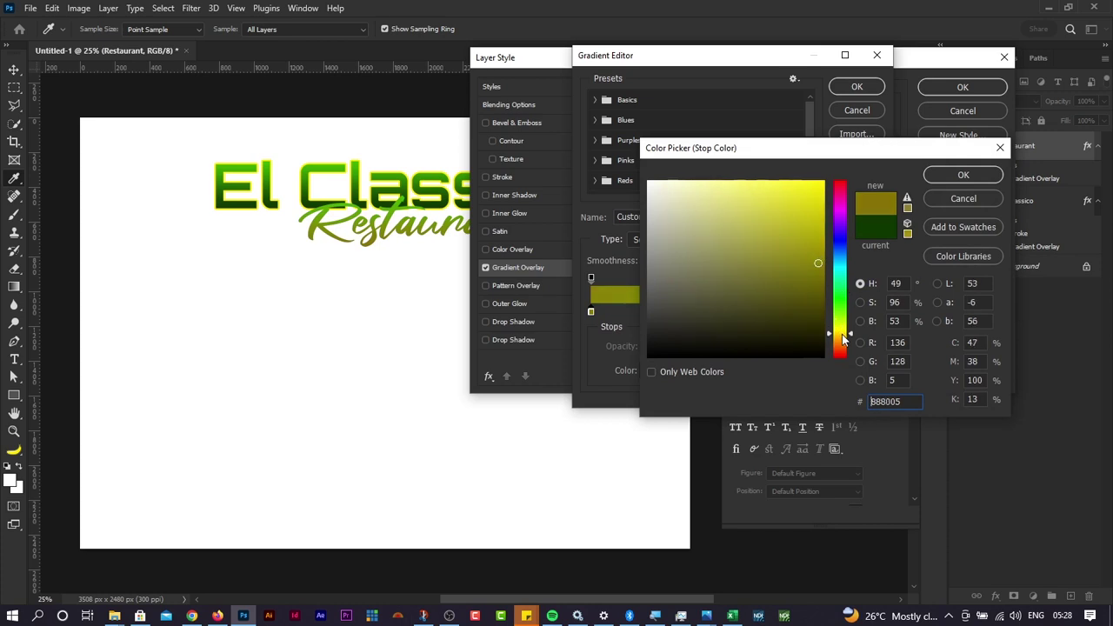
click(802, 213)
click(836, 167)
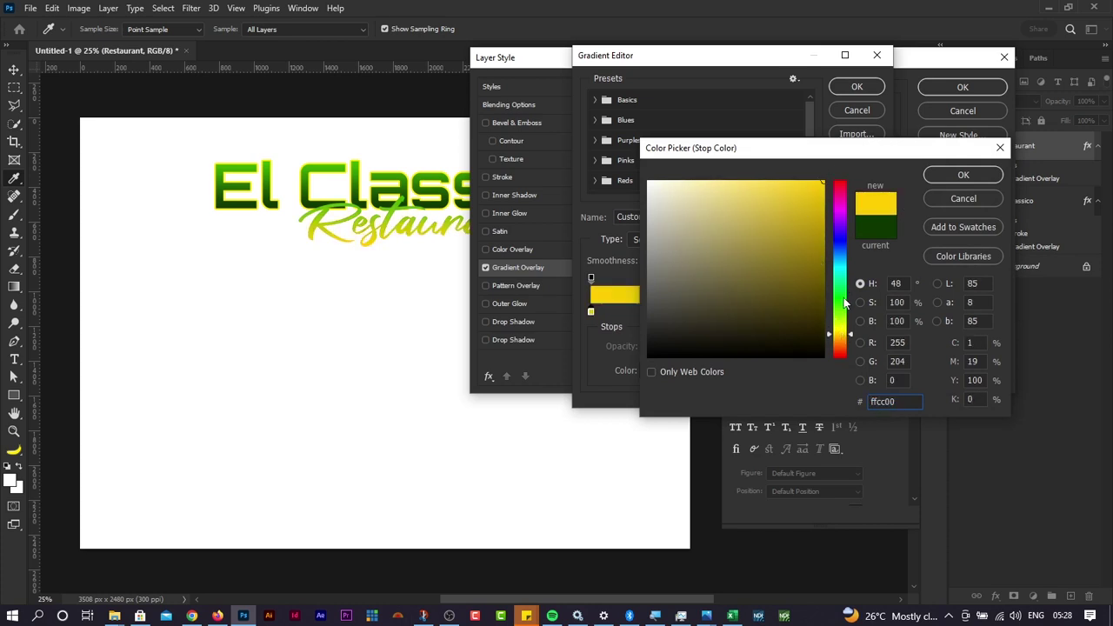
drag(841, 333, 841, 346)
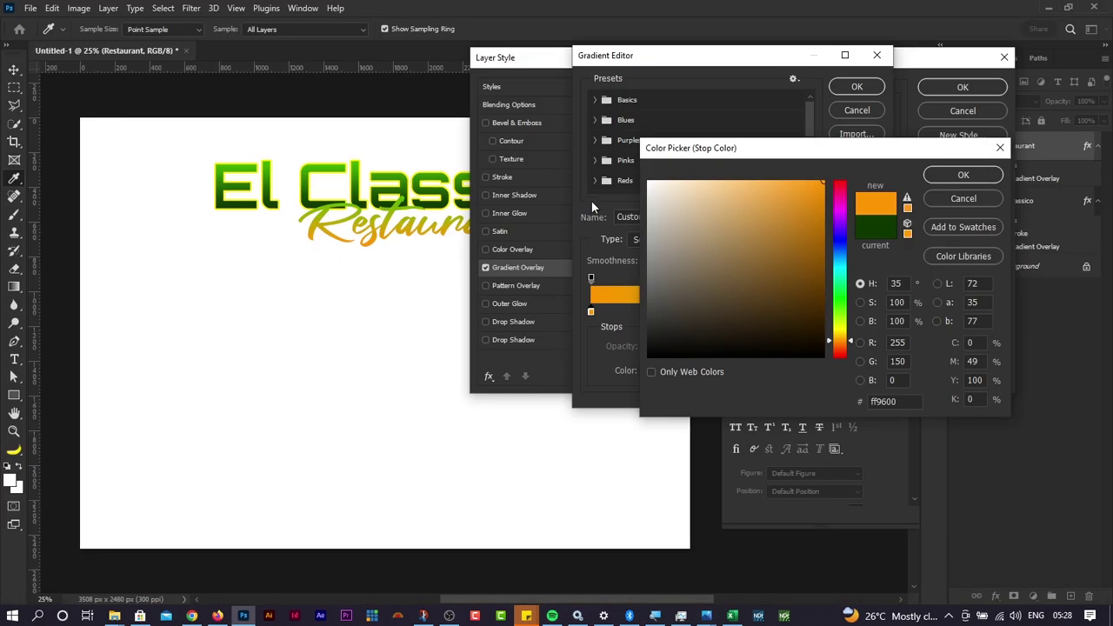
drag(836, 336, 837, 328)
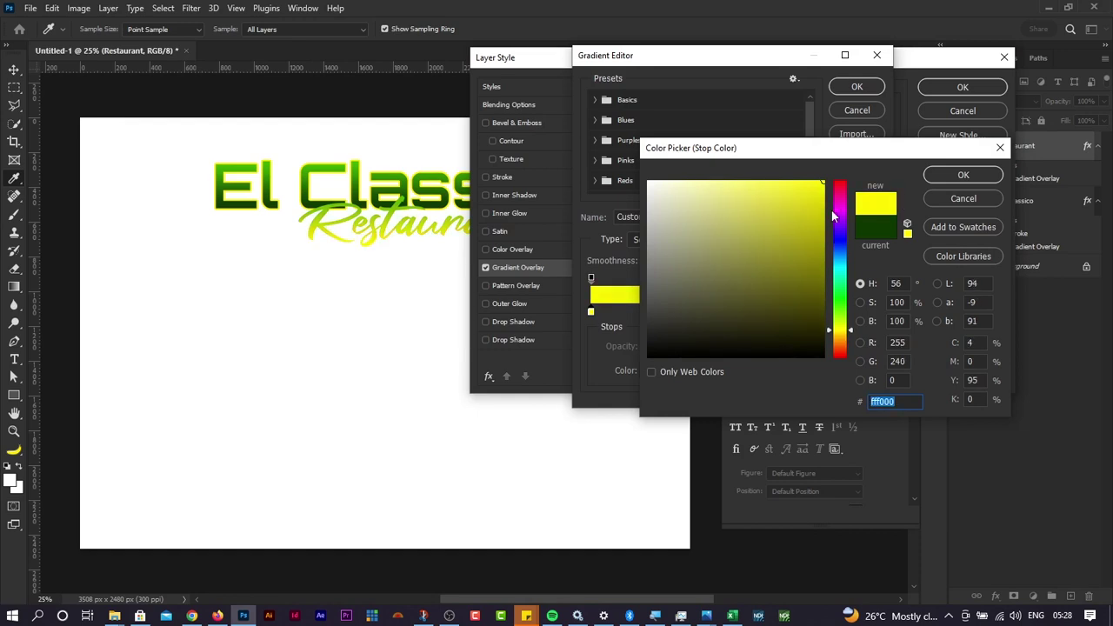
click(871, 401)
drag(840, 337, 840, 337)
click(957, 177)
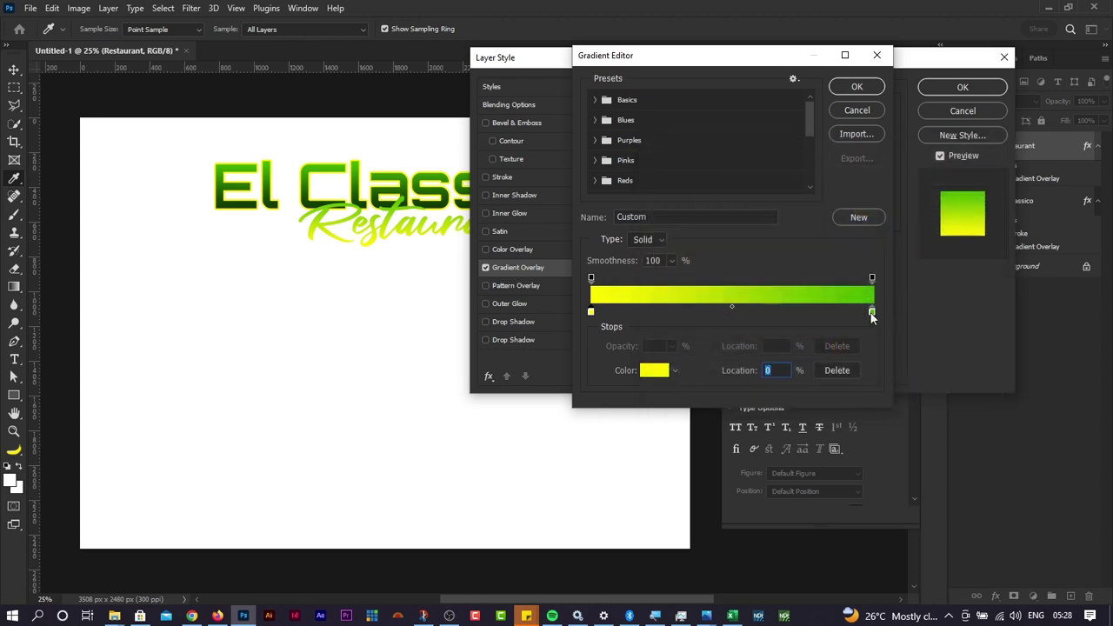
Step: Recolor the ending stop of Restaurant's gradient to orange ff7200, trying amber ffae00 first
click(872, 317)
double_click(871, 311)
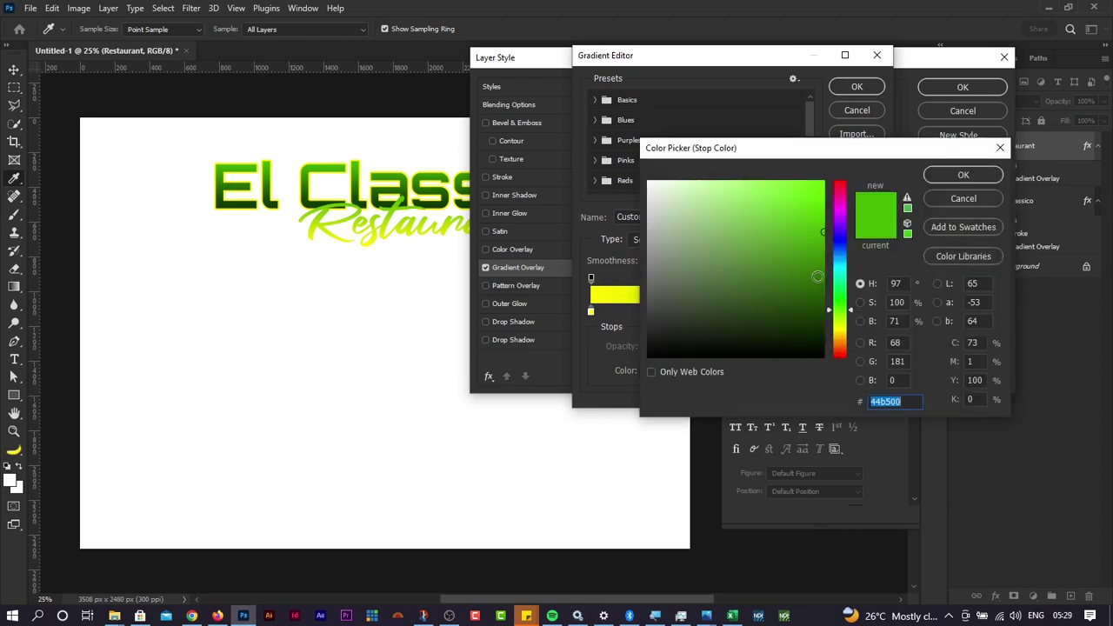
text(60ff00)
click(840, 335)
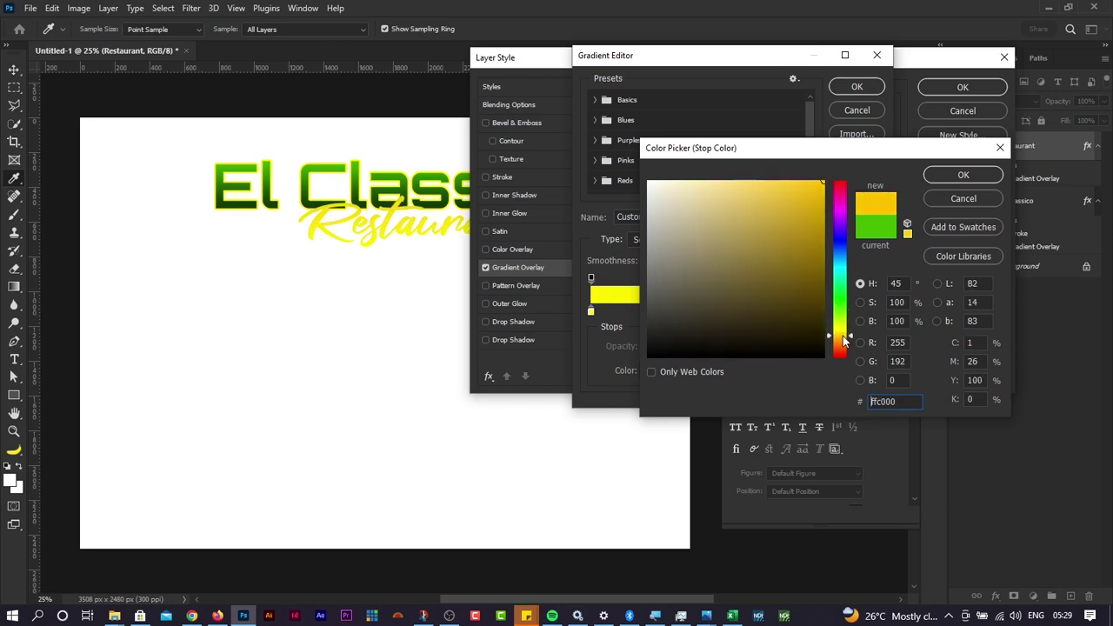
key(ctrl+a)
text(ffae00)
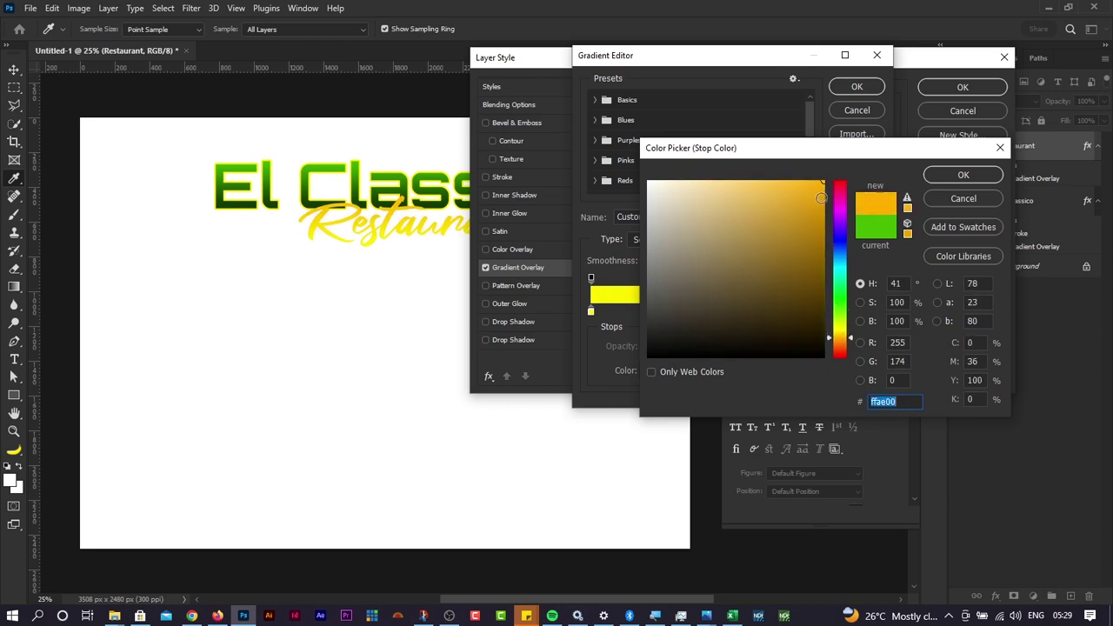
click(821, 199)
key(ctrl+a)
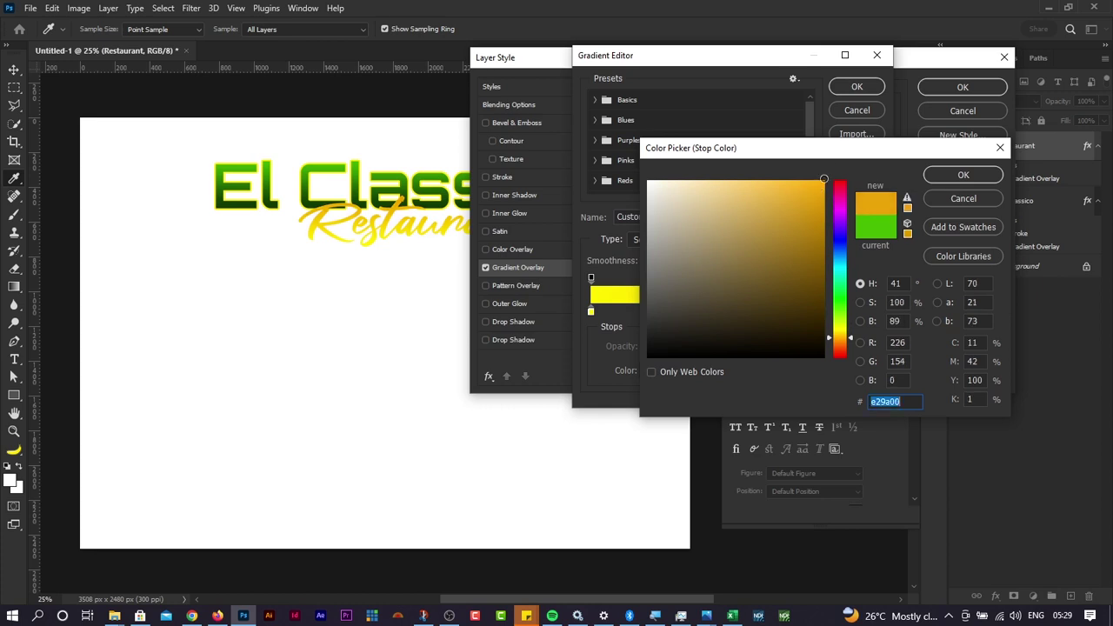
text(ffae00)
drag(848, 340, 848, 346)
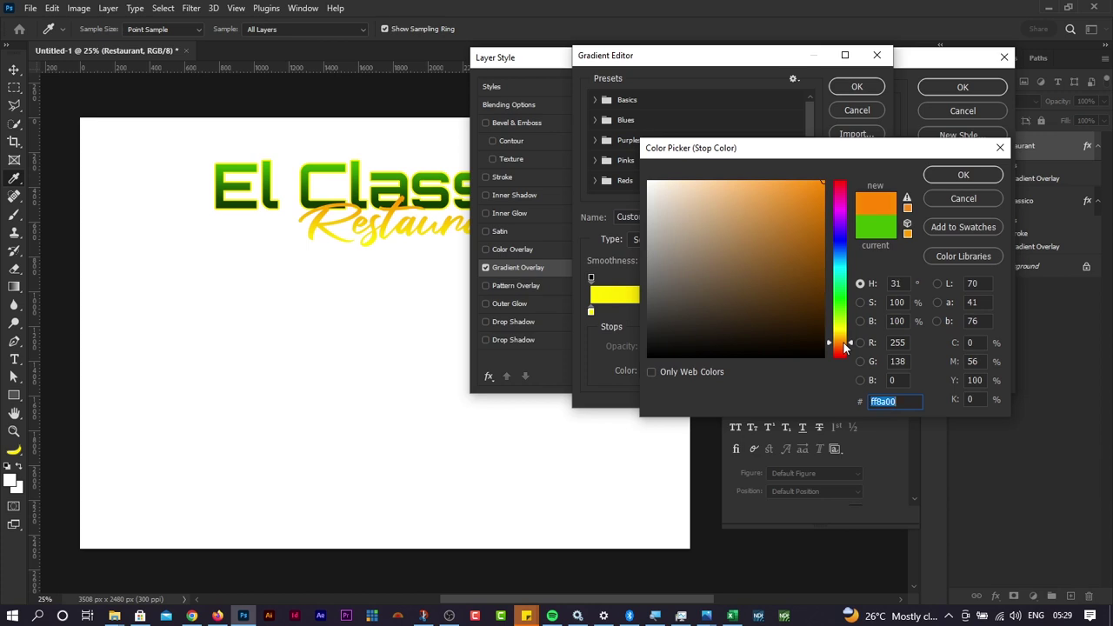
click(843, 346)
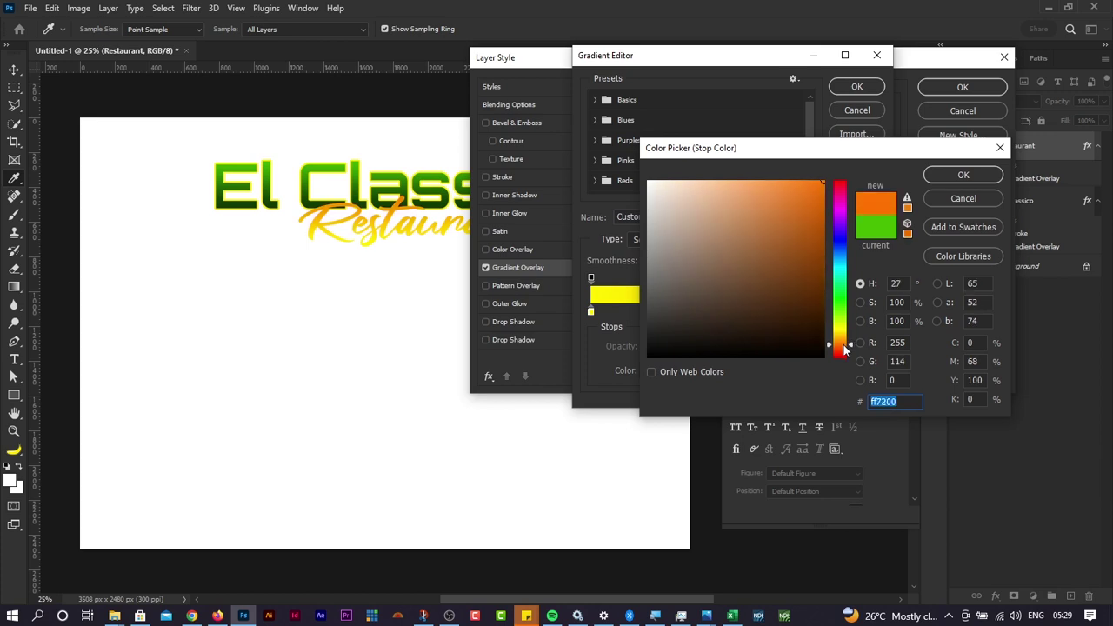
click(950, 177)
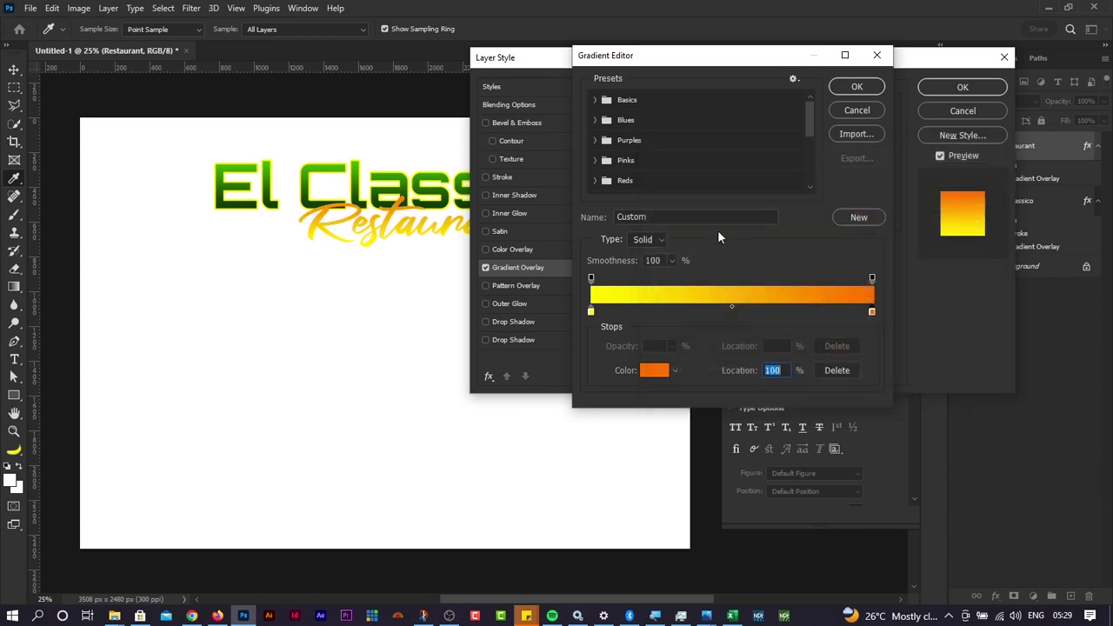
Step: Shift the gradient's yellow starting stop to a slightly warmer yellow and apply the yellow-orange gradient to Restaurant
double_click(590, 311)
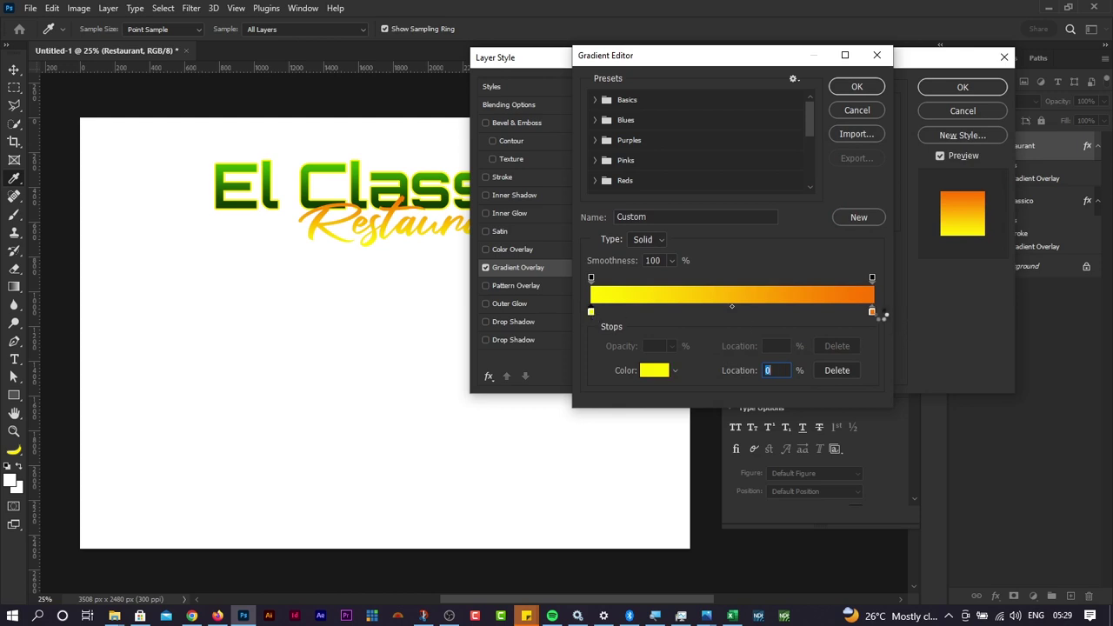
click(845, 335)
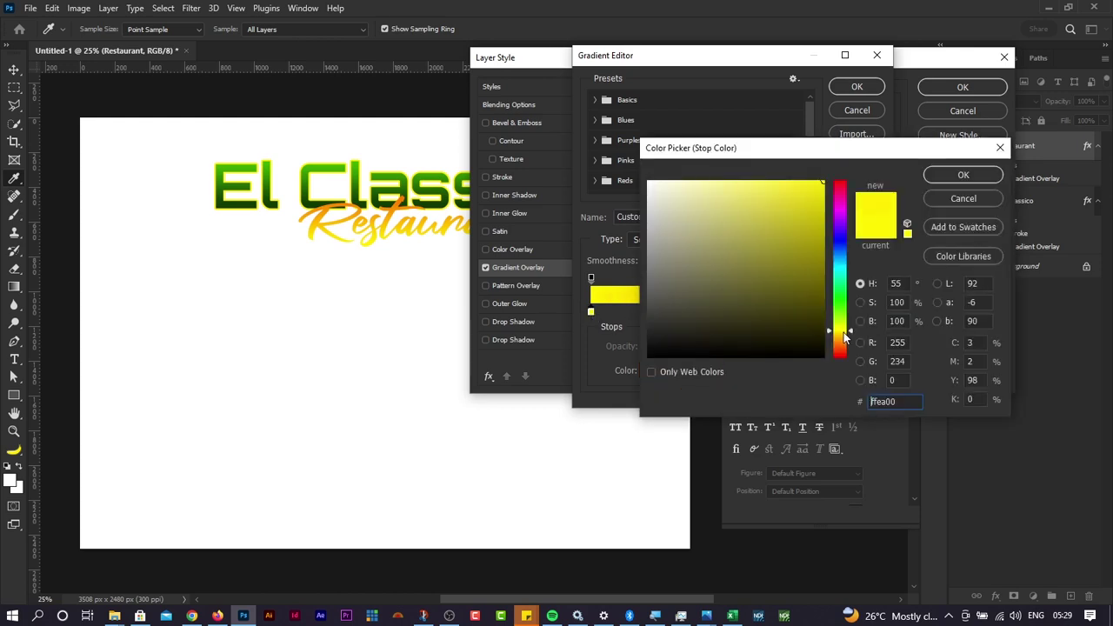
click(844, 337)
click(962, 175)
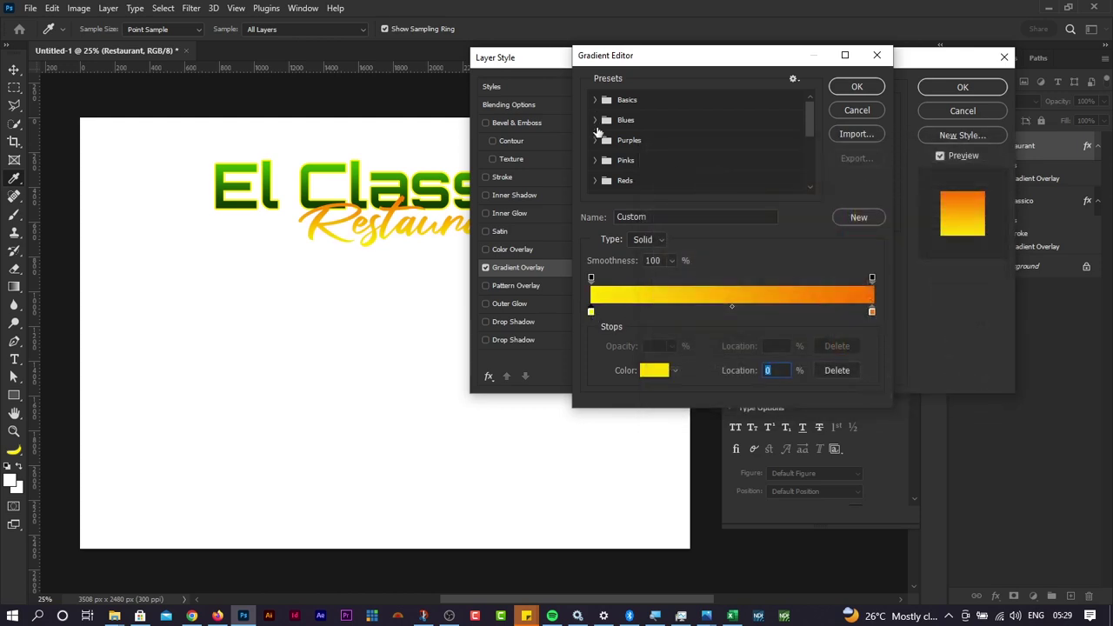
click(857, 87)
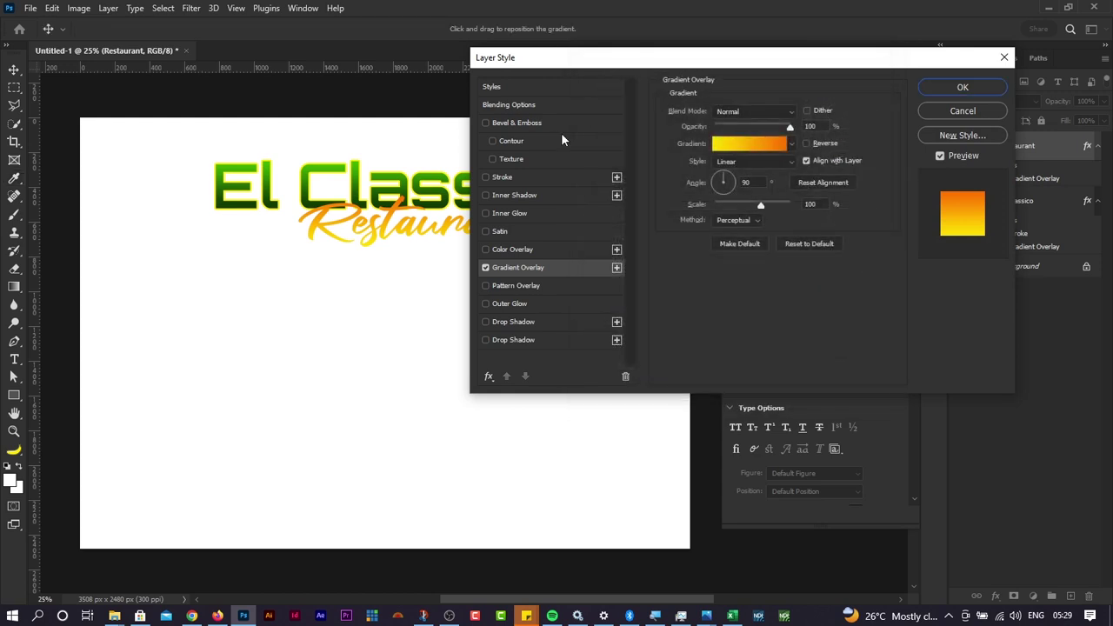
Step: Add an outside Stroke to Restaurant in red with a size of 4 px
click(506, 177)
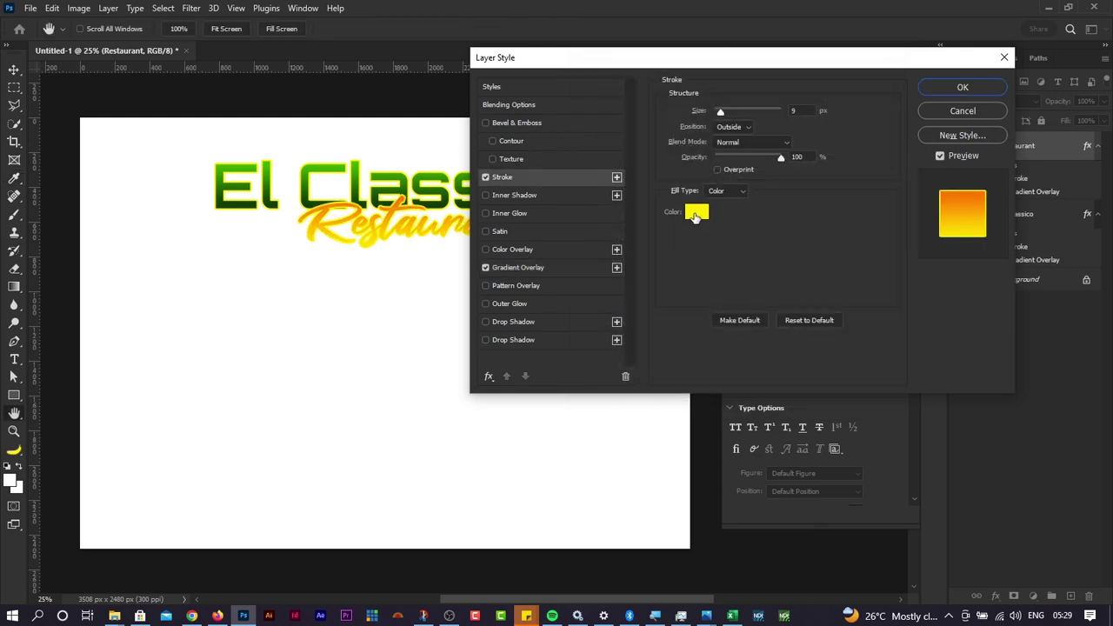
click(696, 214)
drag(837, 219, 840, 178)
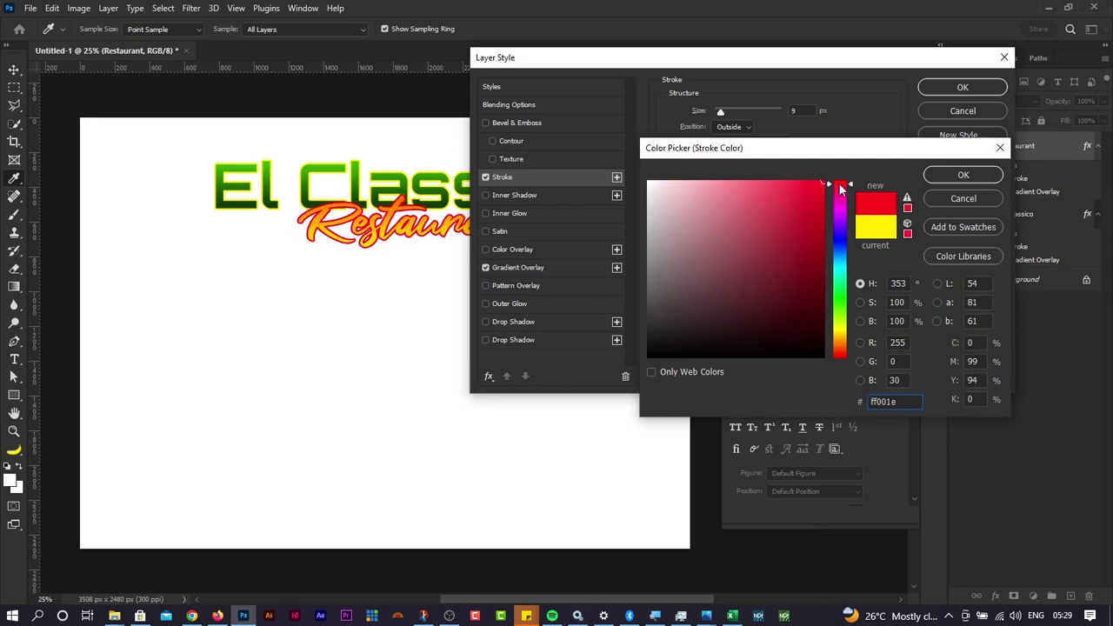
click(958, 175)
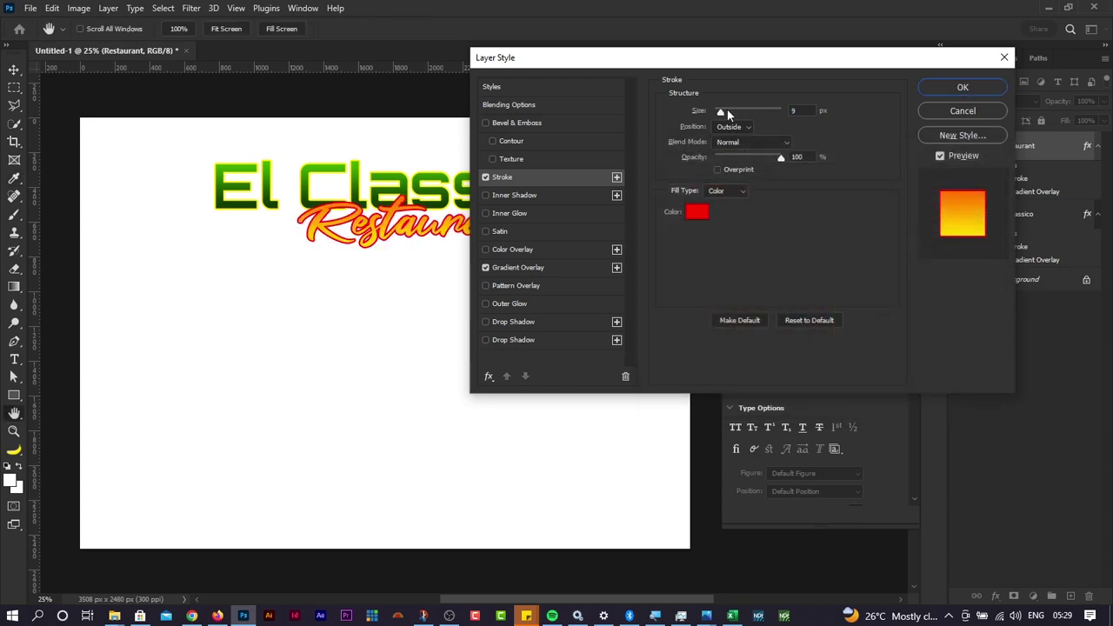
drag(726, 111, 717, 113)
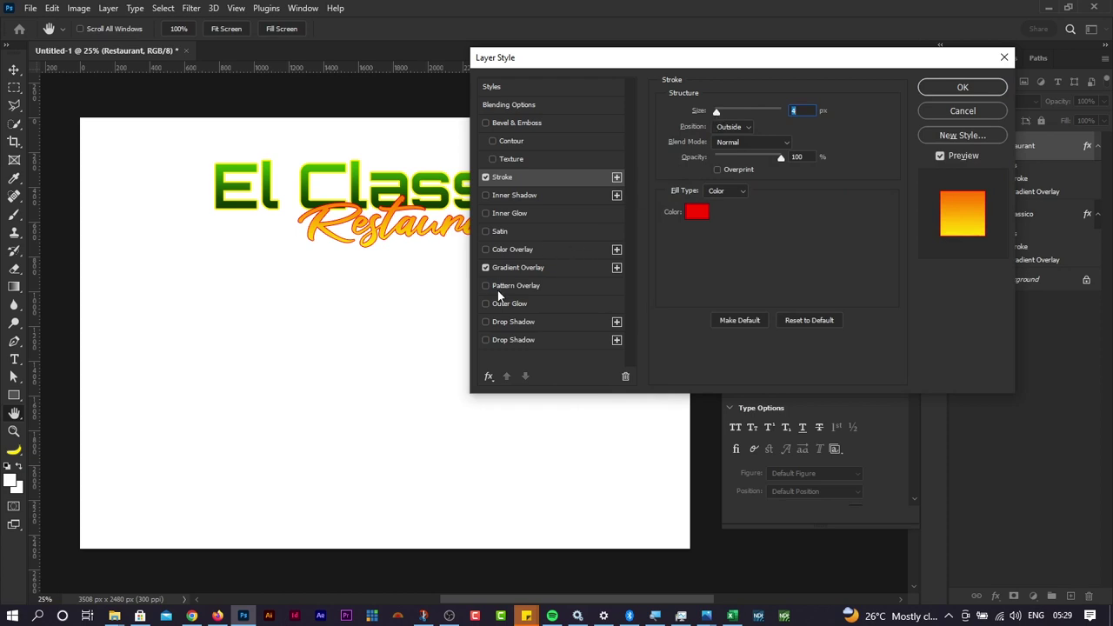
Step: Uncover the title and add a Drop Shadow to Restaurant with angle 129°, distance 9 px and size 0 px
drag(590, 54, 716, 52)
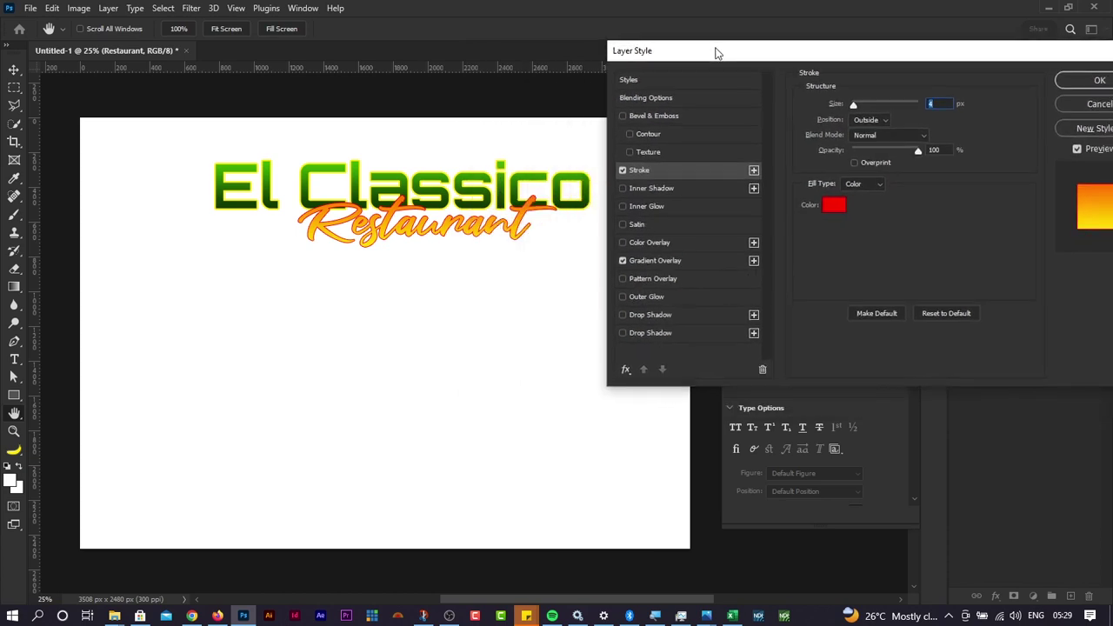
click(651, 315)
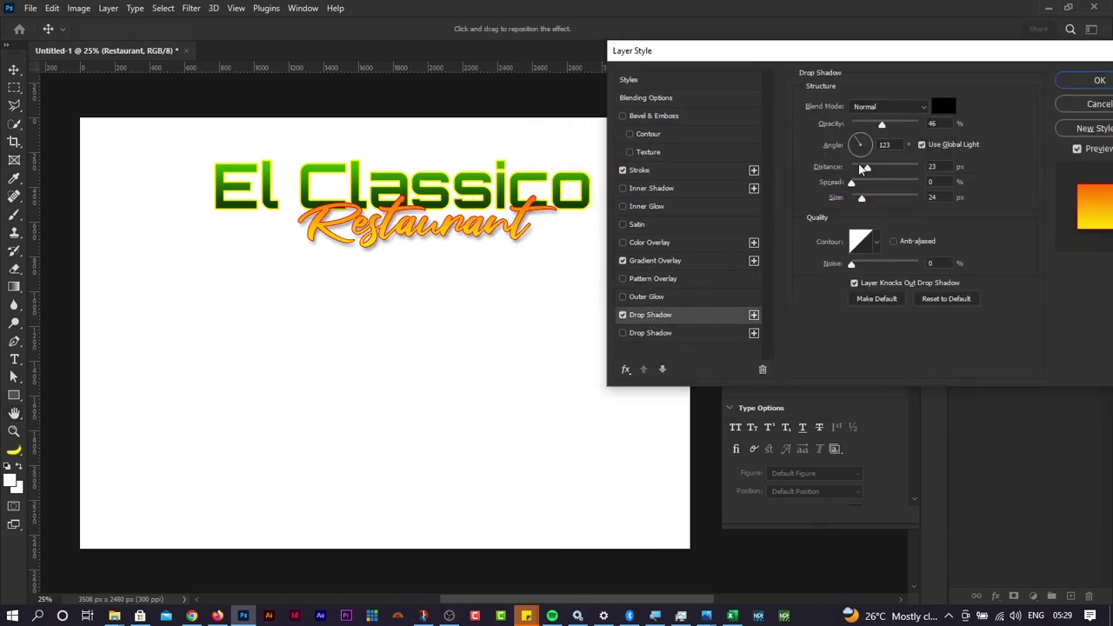
drag(862, 197, 837, 172)
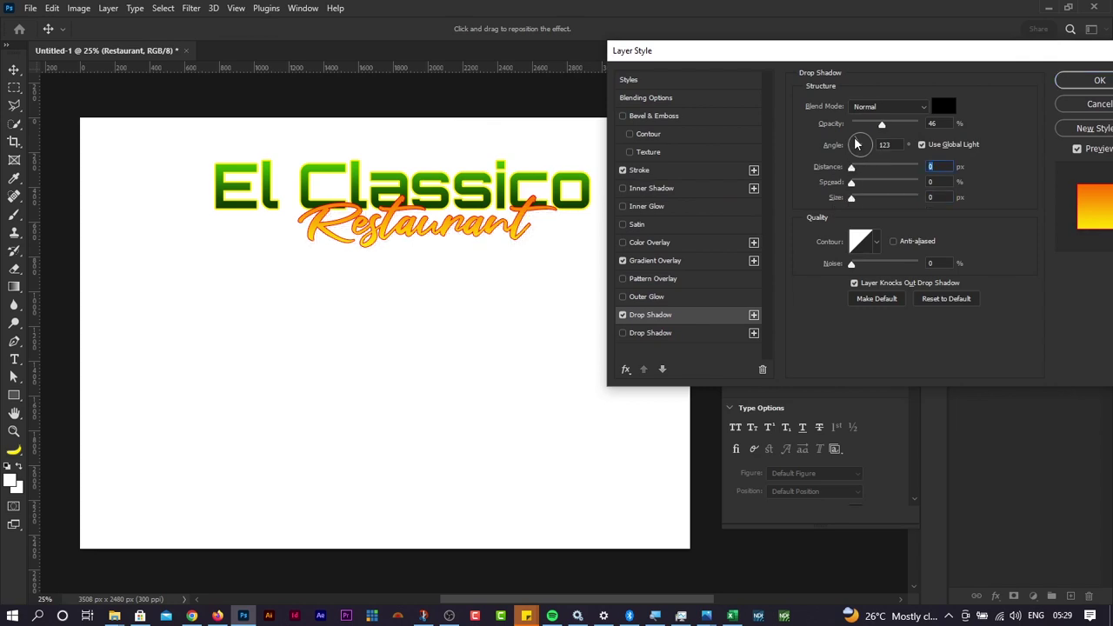
click(856, 143)
drag(852, 168, 860, 170)
key(Tab)
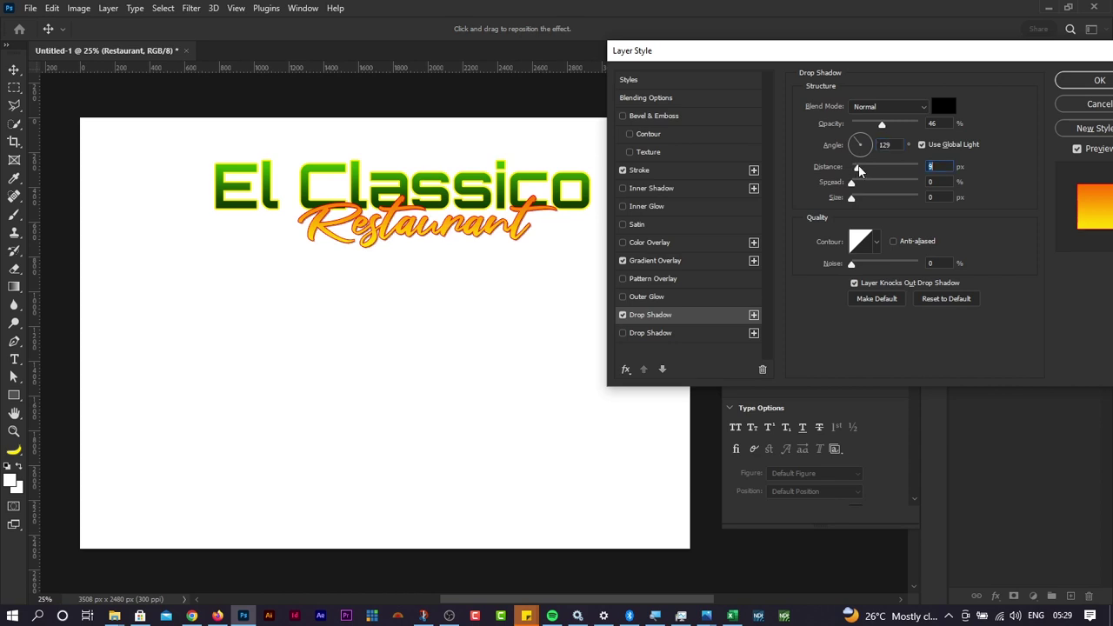
Step: Check the title in the reference flyer and adjust Restaurant's Drop Shadow to 25% opacity, 8 px distance and 6 px size
key(alt+Tab)
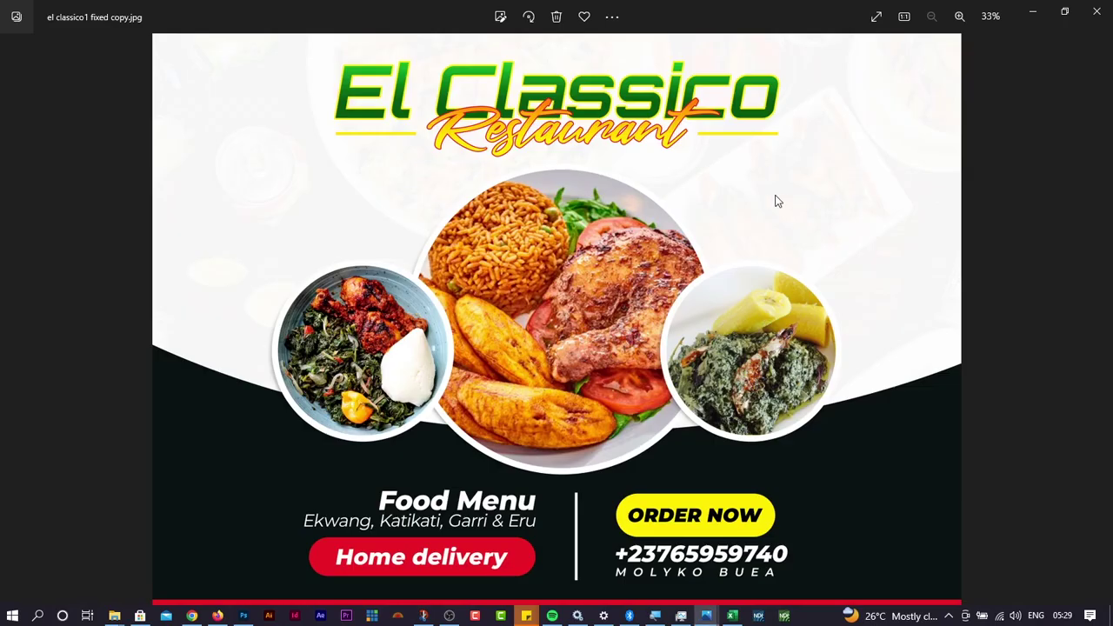
scroll(571, 140, up, 2)
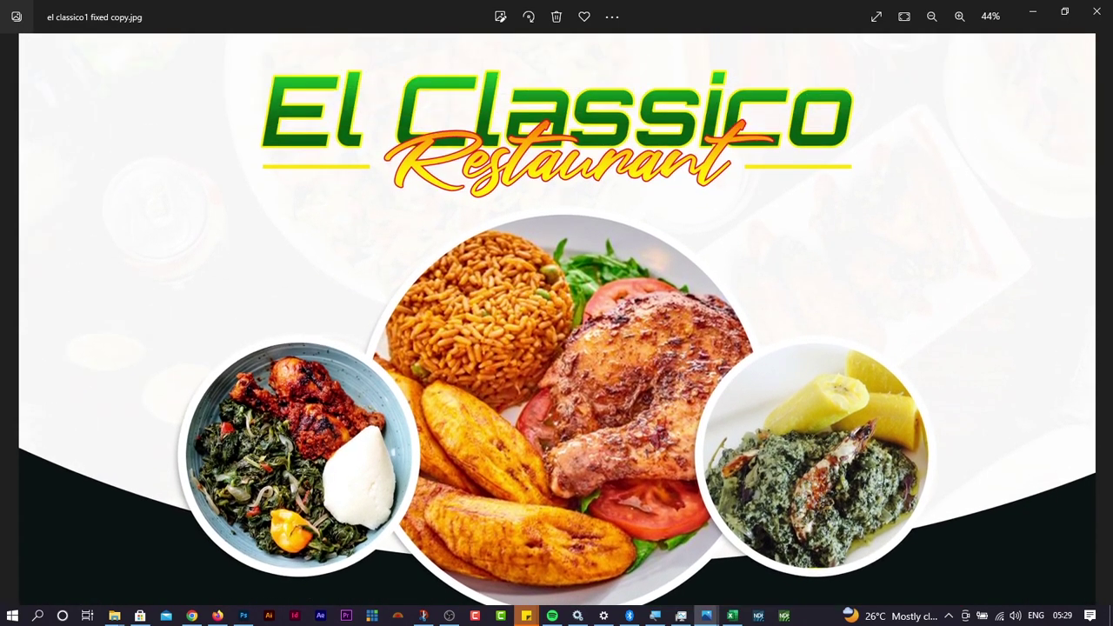
key(alt+Tab)
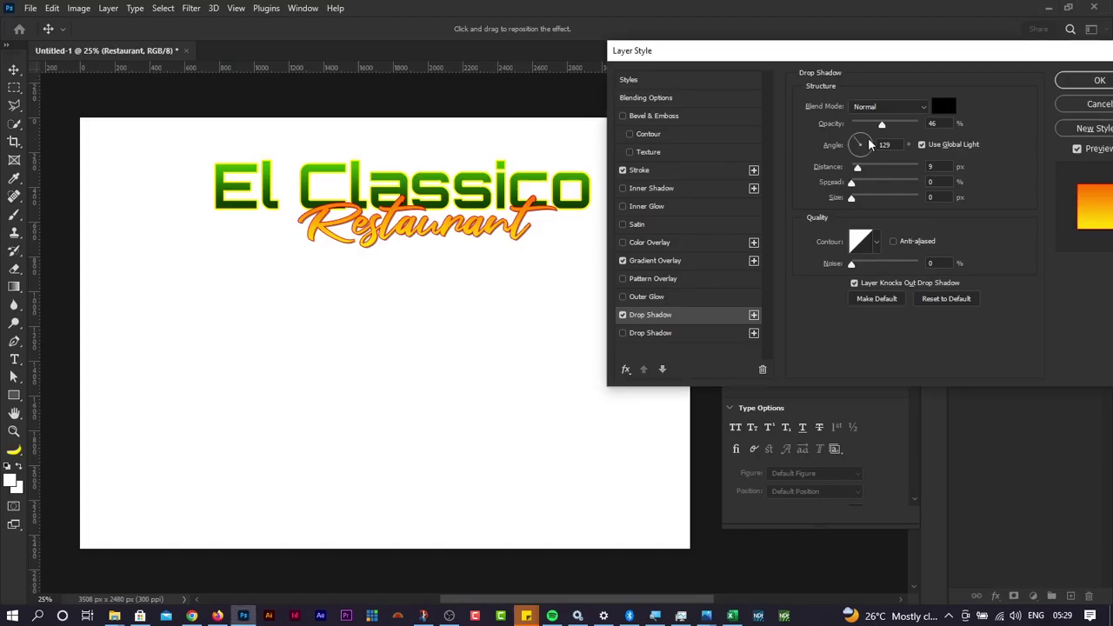
drag(882, 125, 926, 128)
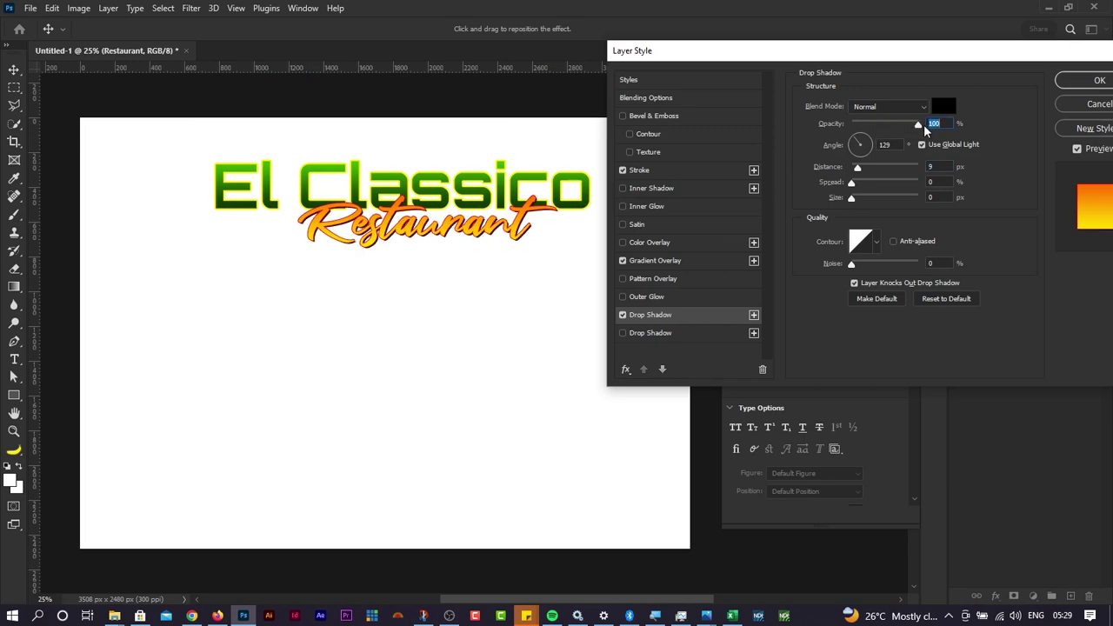
drag(859, 168, 860, 178)
drag(860, 177, 856, 202)
drag(917, 124, 868, 127)
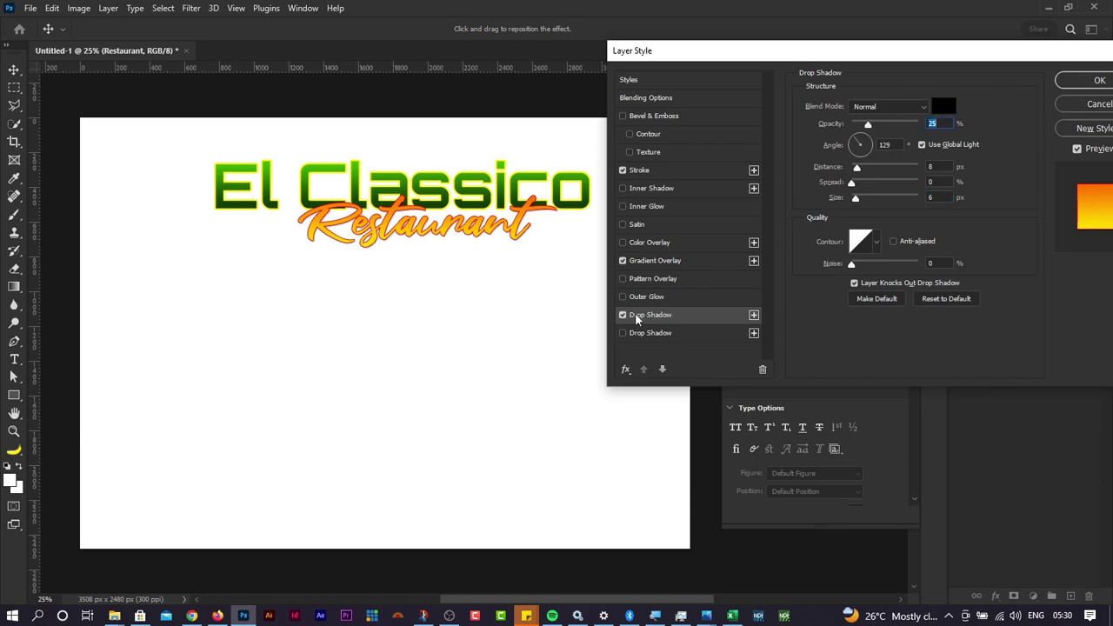
Step: Compare Restaurant with and without its Drop Shadow and apply the layer style with the shadow enabled
drag(725, 60, 711, 63)
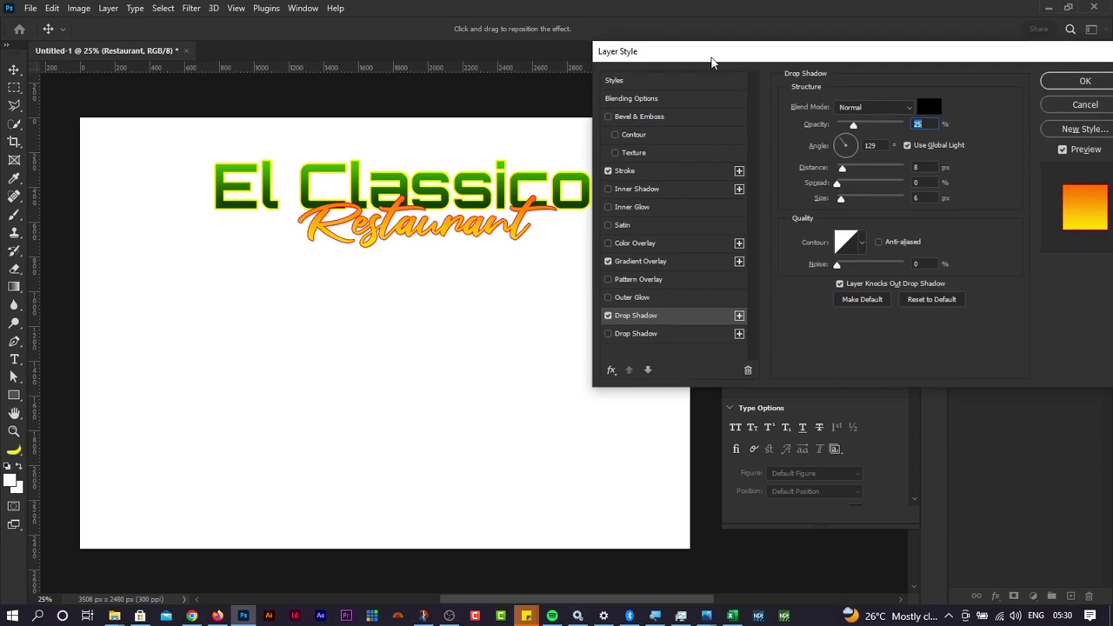
click(607, 316)
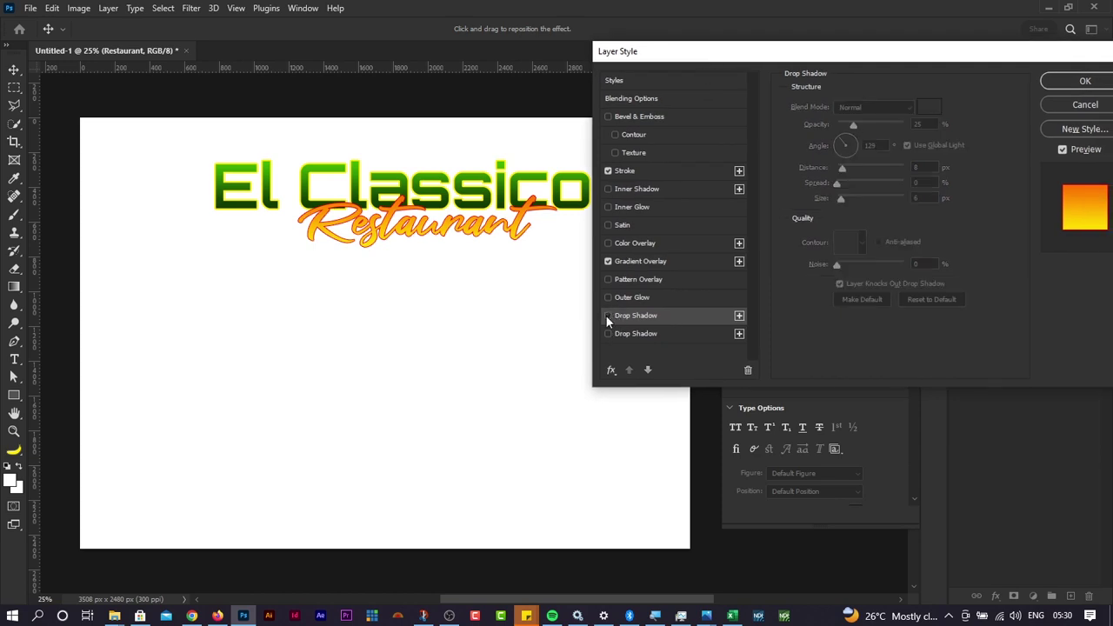
click(607, 316)
click(608, 315)
click(607, 315)
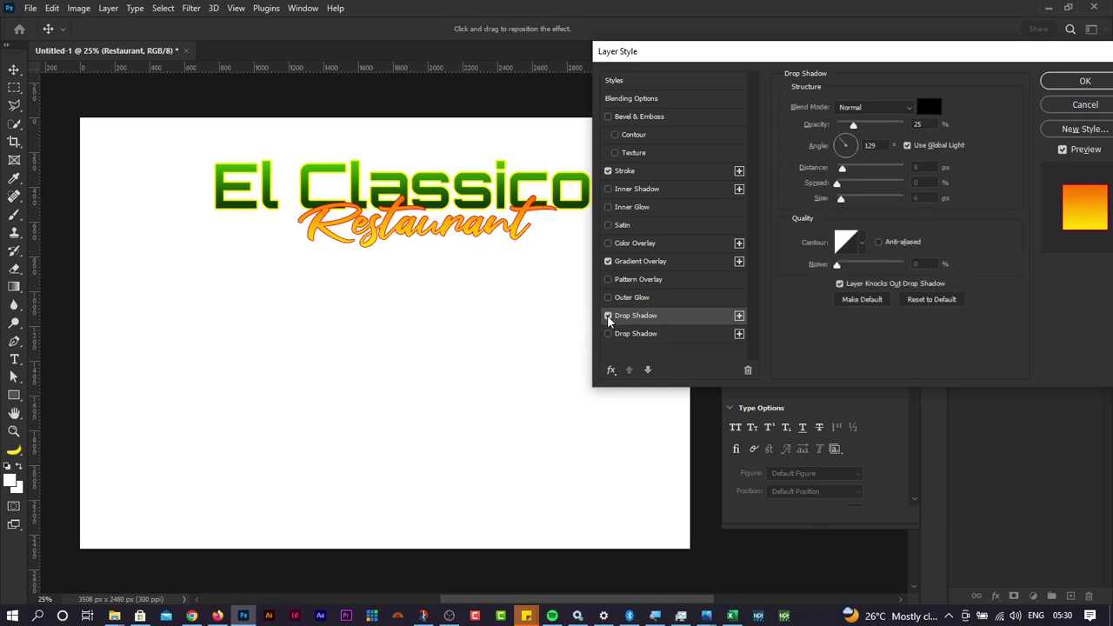
click(607, 315)
click(607, 316)
click(1101, 84)
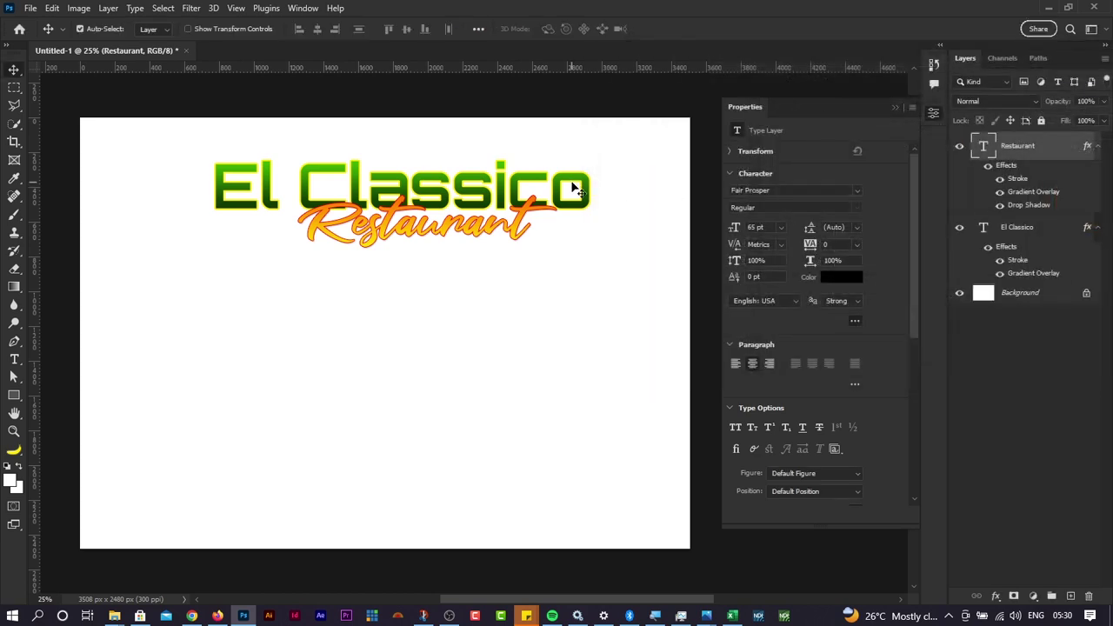
Step: Compare the styled title with the title and overall layout of the reference flyer
key(alt+Tab)
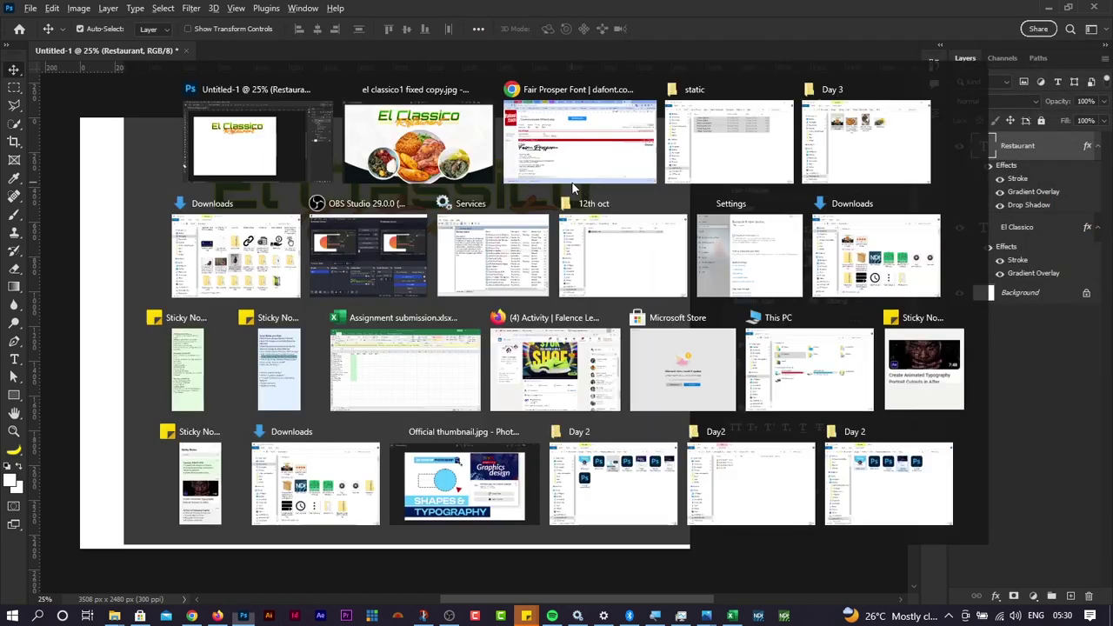
key(alt+Tab)
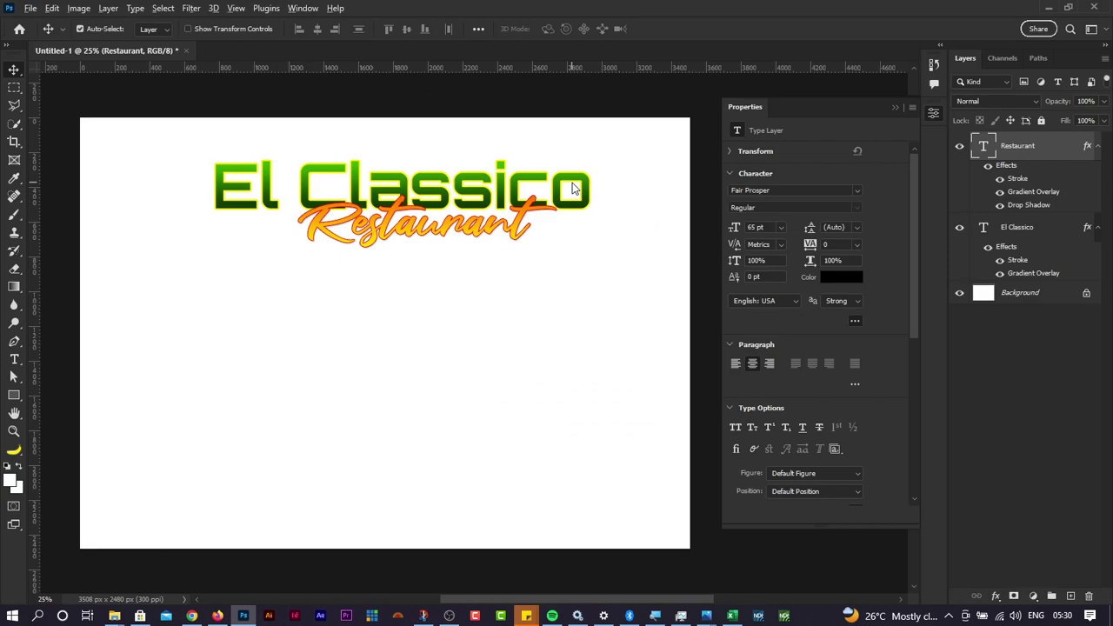
key(alt+Tab)
key(alt+Tab)
key(alt+Tab)
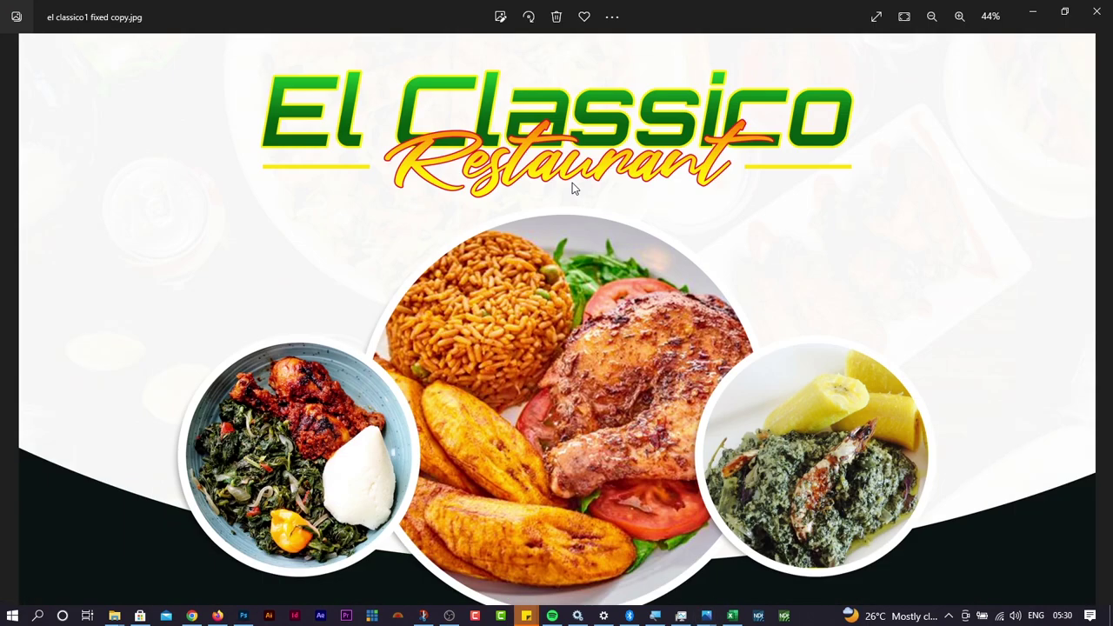
scroll(572, 182, down, 2)
key(alt+Tab)
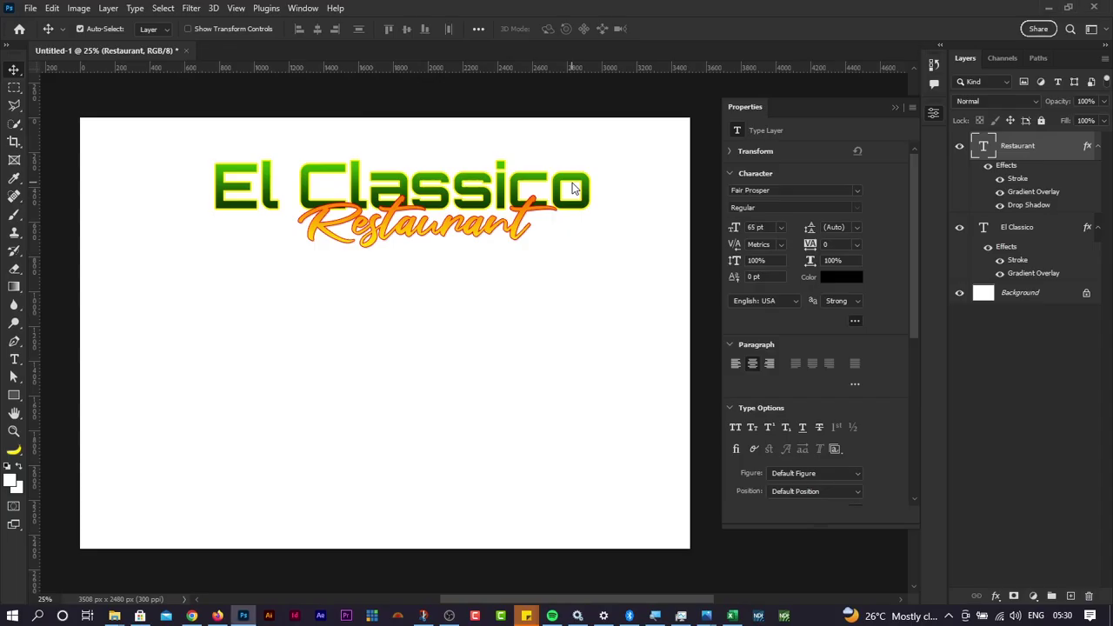
key(alt+Tab)
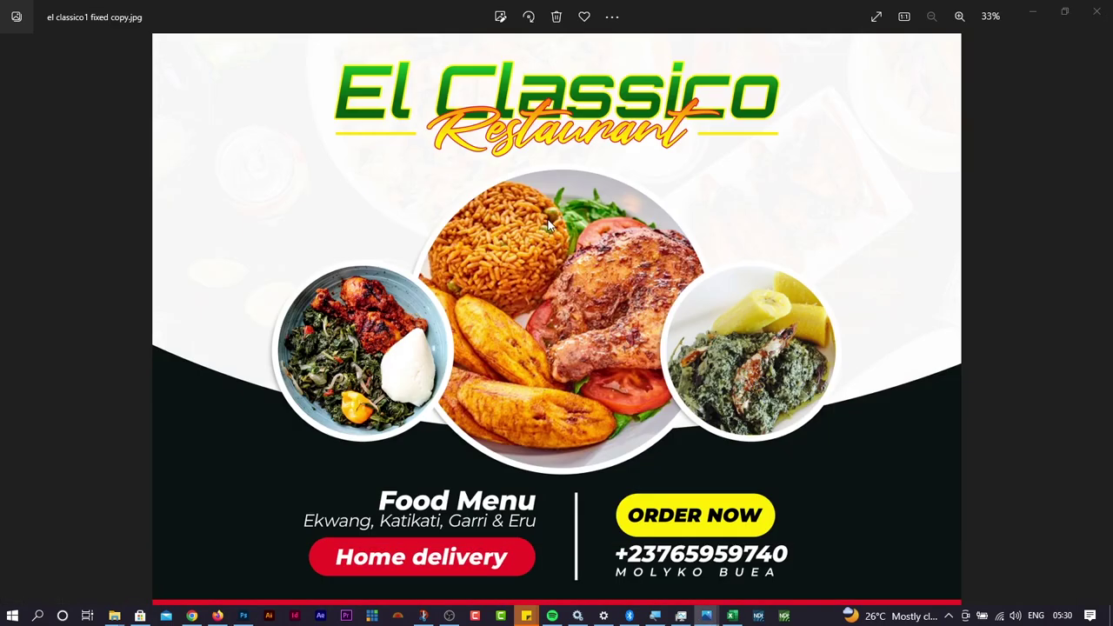
key(alt+Tab)
key(alt+Tab)
key(alt+Tab)
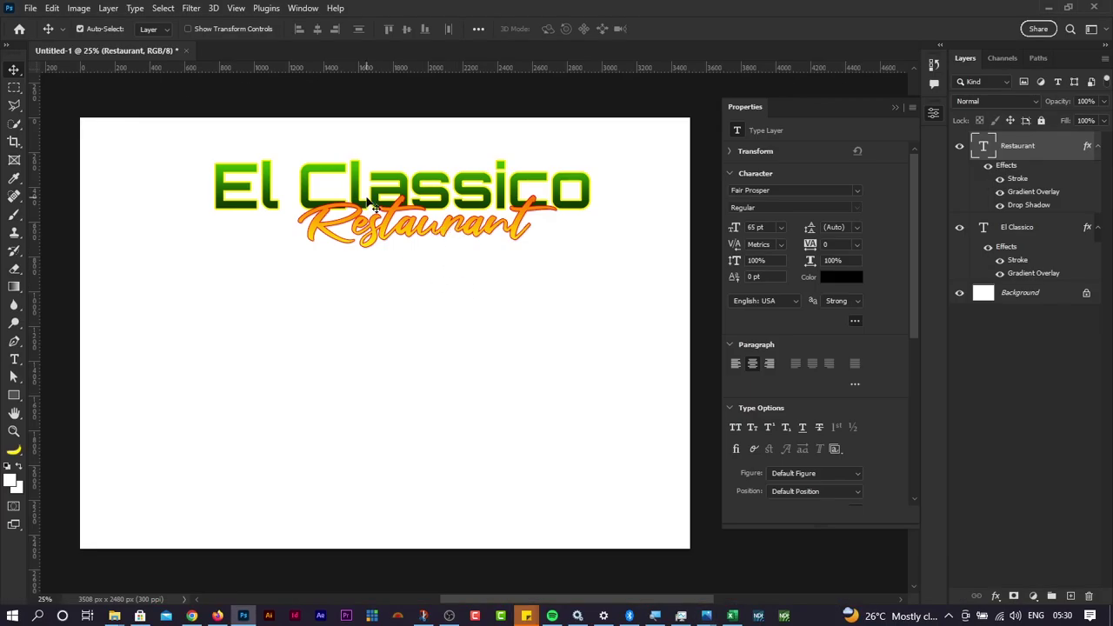
Step: Move El Classico and Restaurant to the canvas's horizontal centre and check the layout against the reference flyer
mouse_move(430, 187)
mouse_down()
mouse_move(413, 185)
mouse_move(411, 196)
mouse_move(414, 185)
mouse_up()
drag(438, 233, 400, 238)
key(alt+Tab)
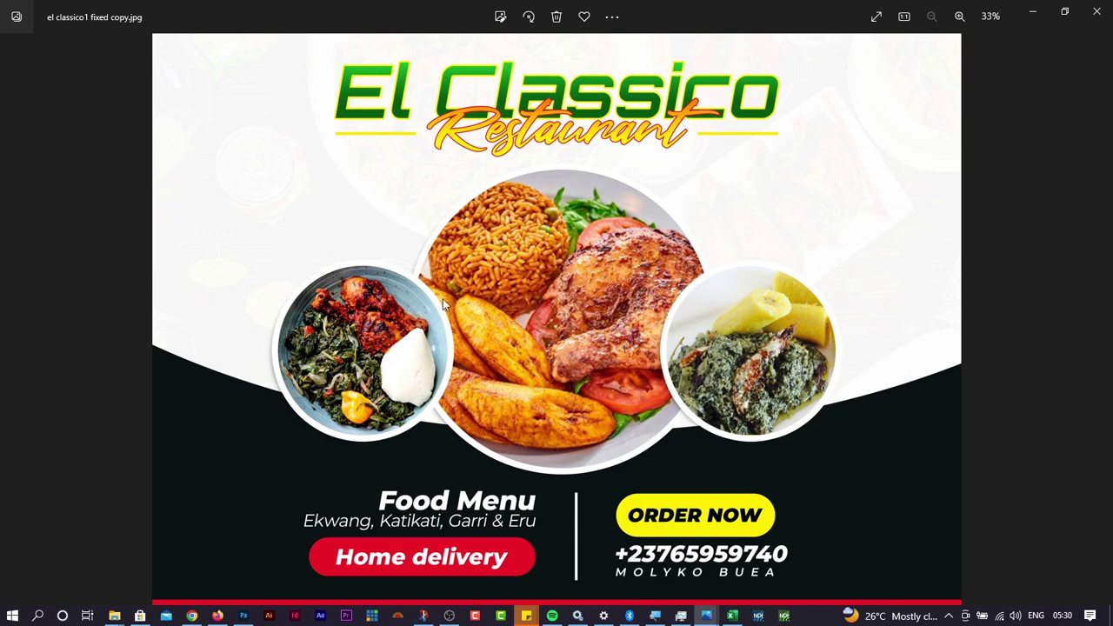
key(alt+Tab)
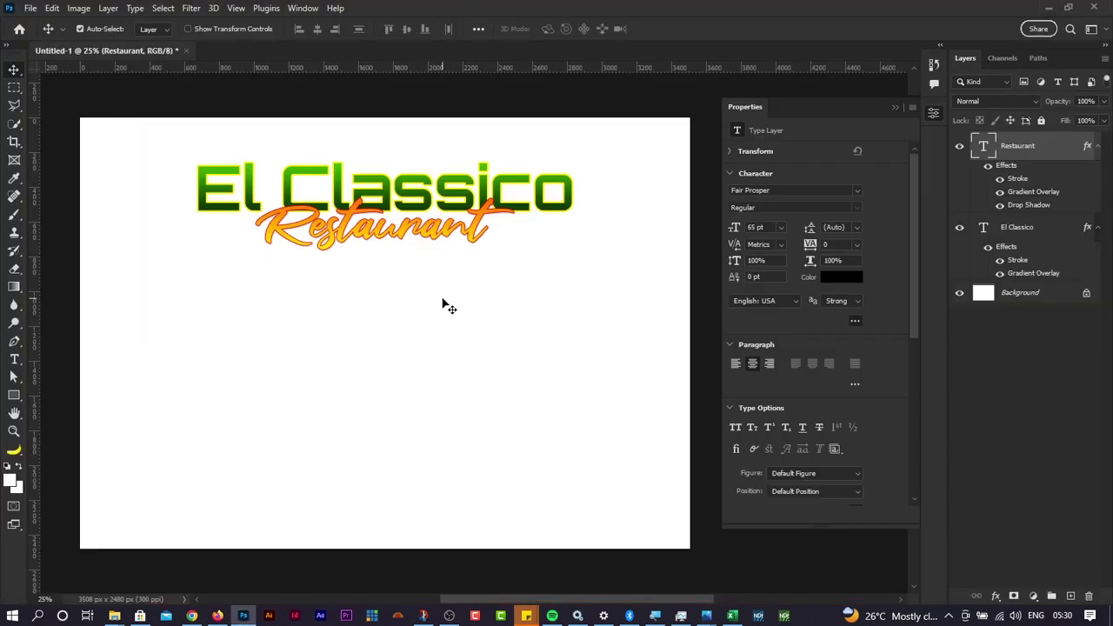
Step: Switch to Chrome and search Google for "ndole and plantain pictures" in a new tab
key(alt+Tab)
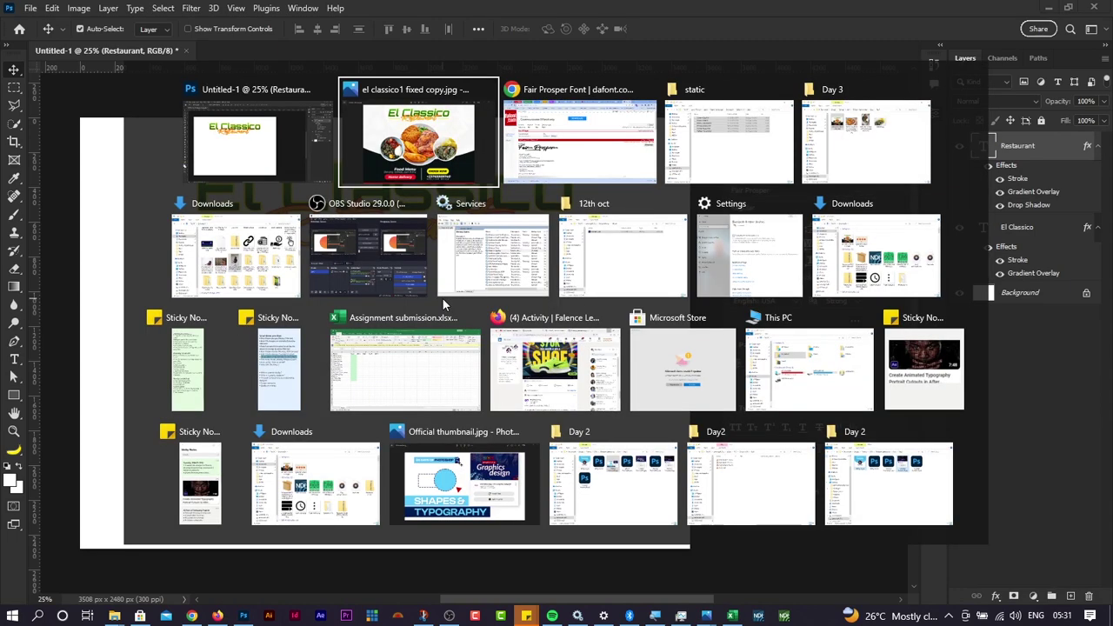
key(alt+Tab)
key(ctrl+t)
key(alt+Tab)
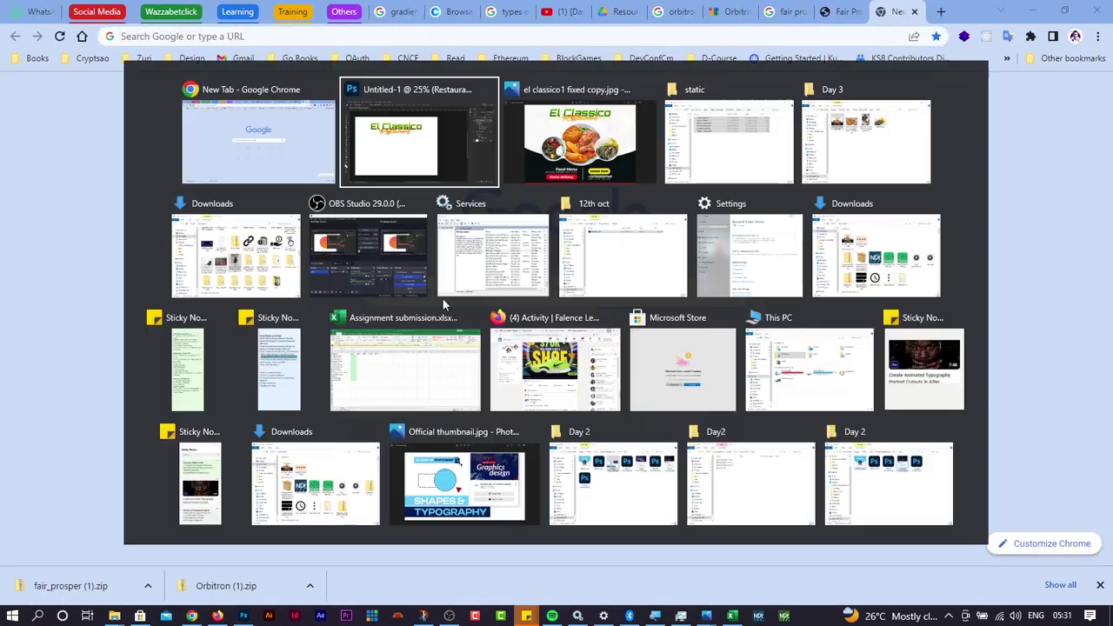
key(alt+Tab)
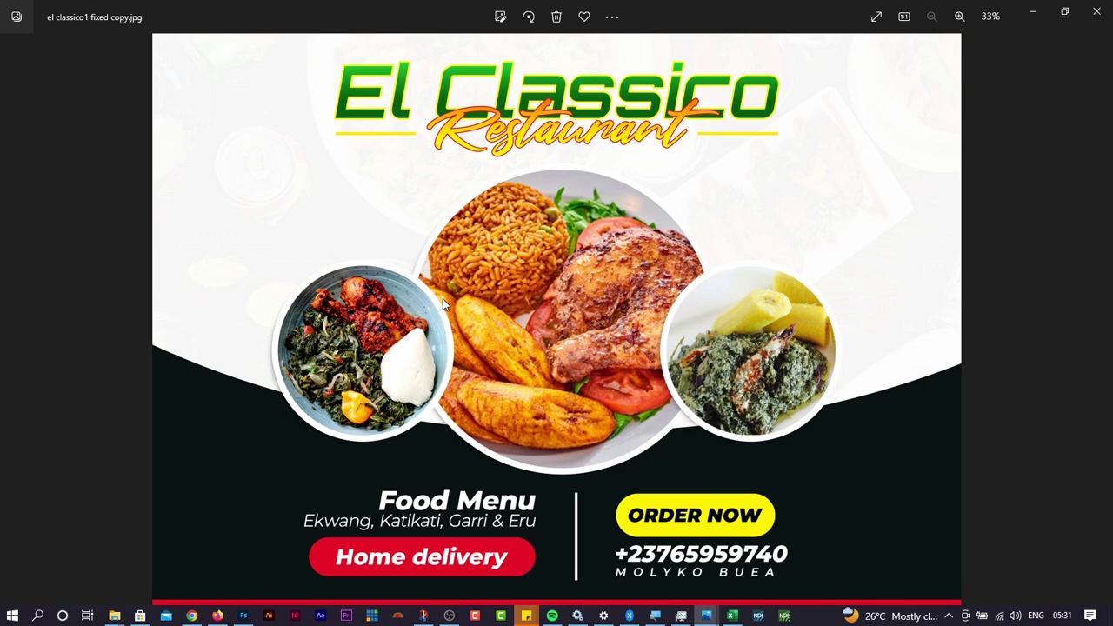
key(alt+Tab)
text(ndole )
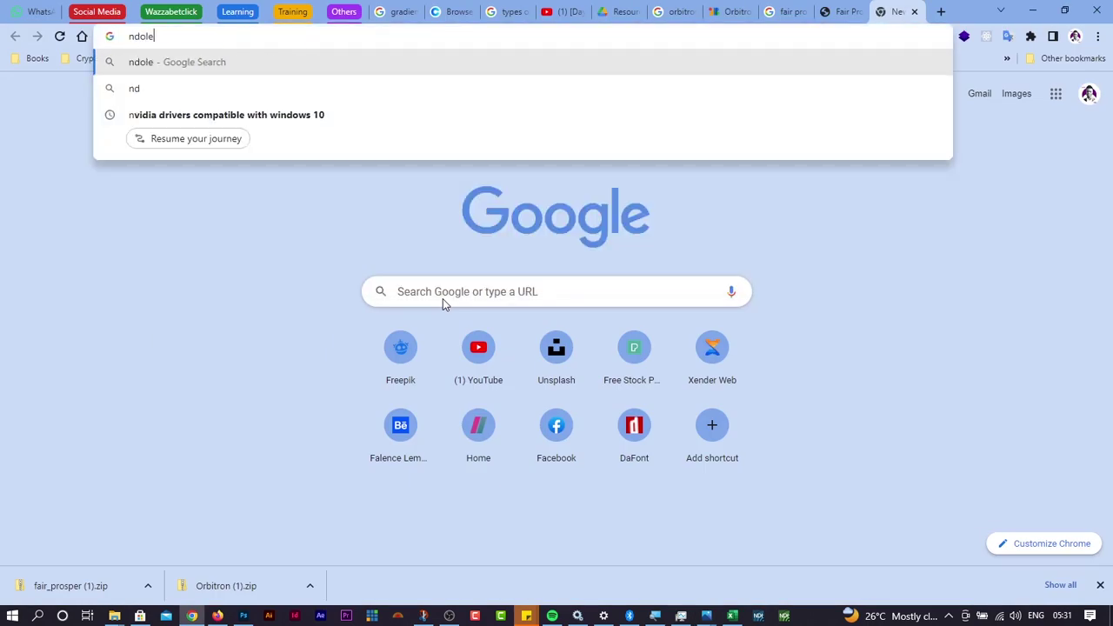
text(and )
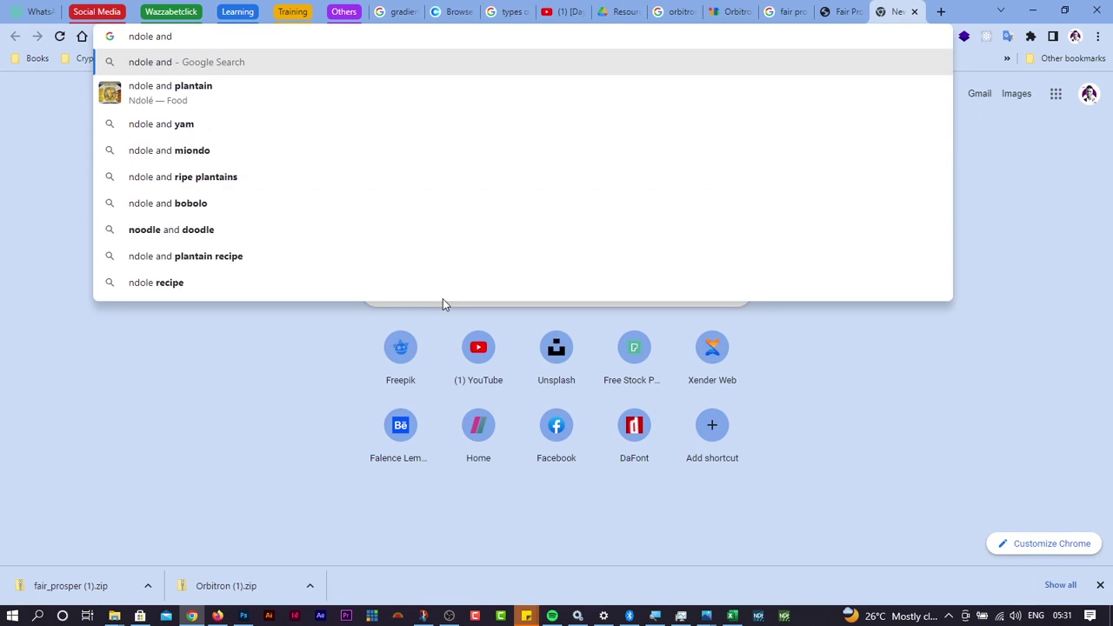
text(plantain pi)
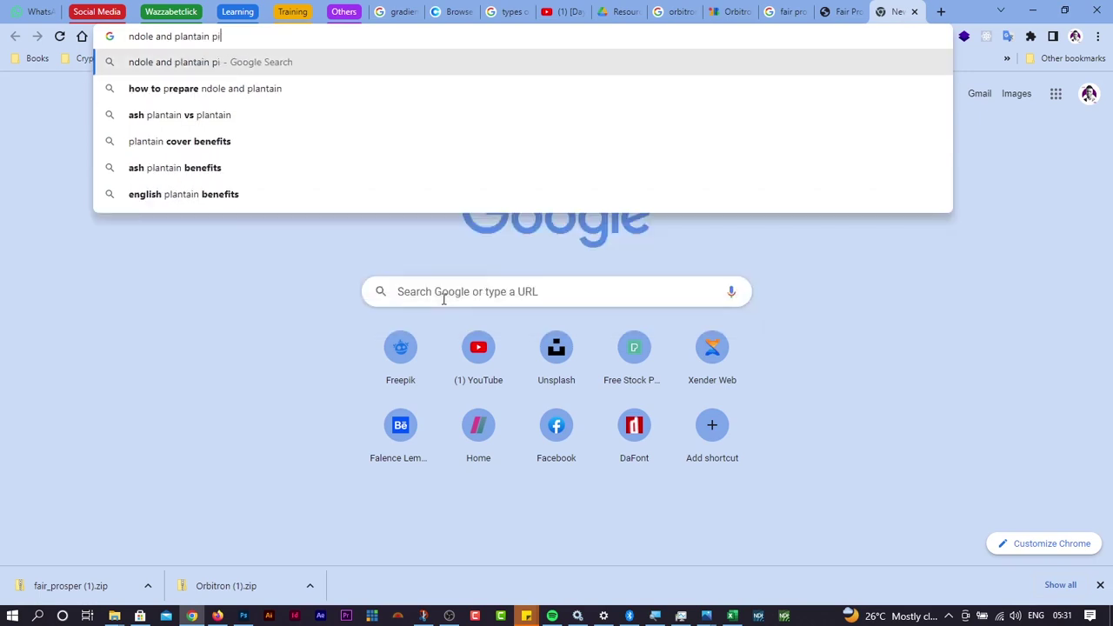
text(ctures)
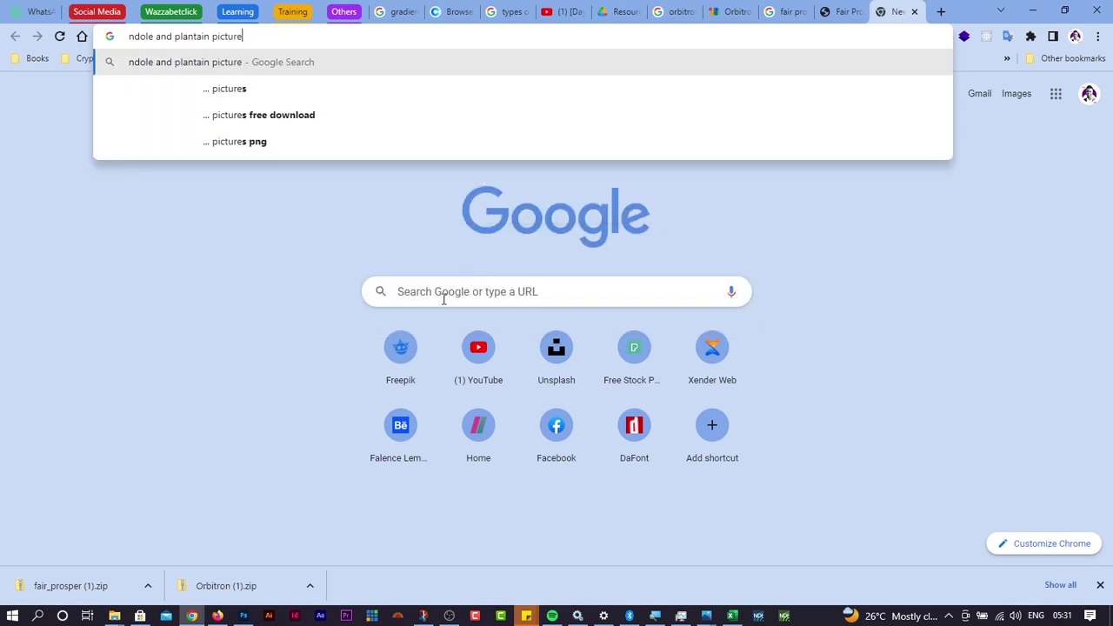
key(Return)
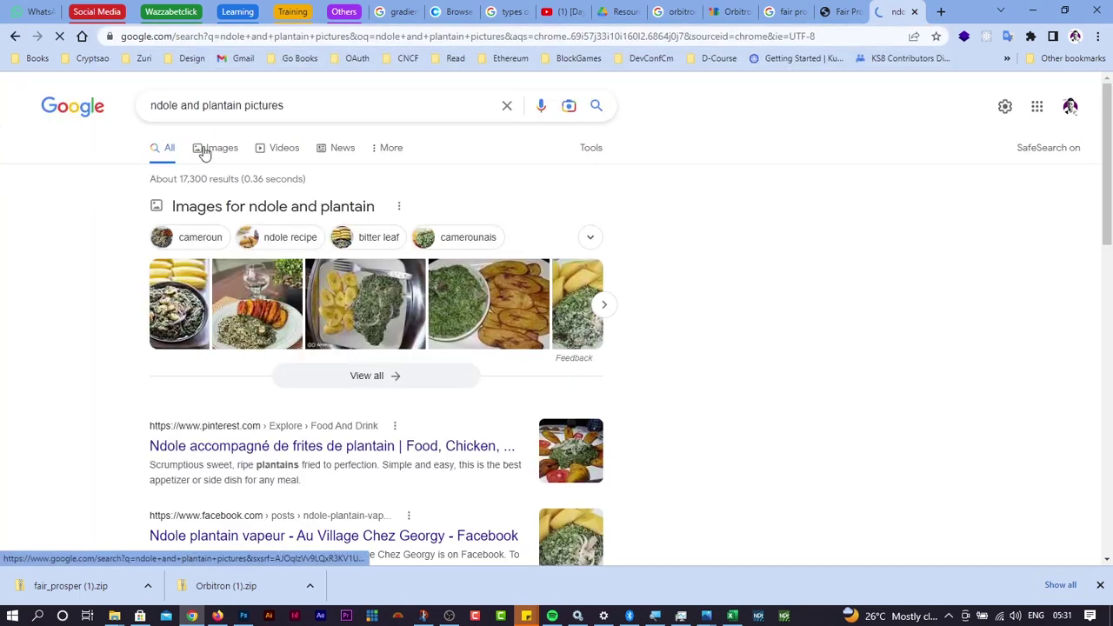
Step: Preview the HACC SARL ndole and plantain picture among the image results and compare it with the flyer's dish, then return to Photoshop
click(207, 158)
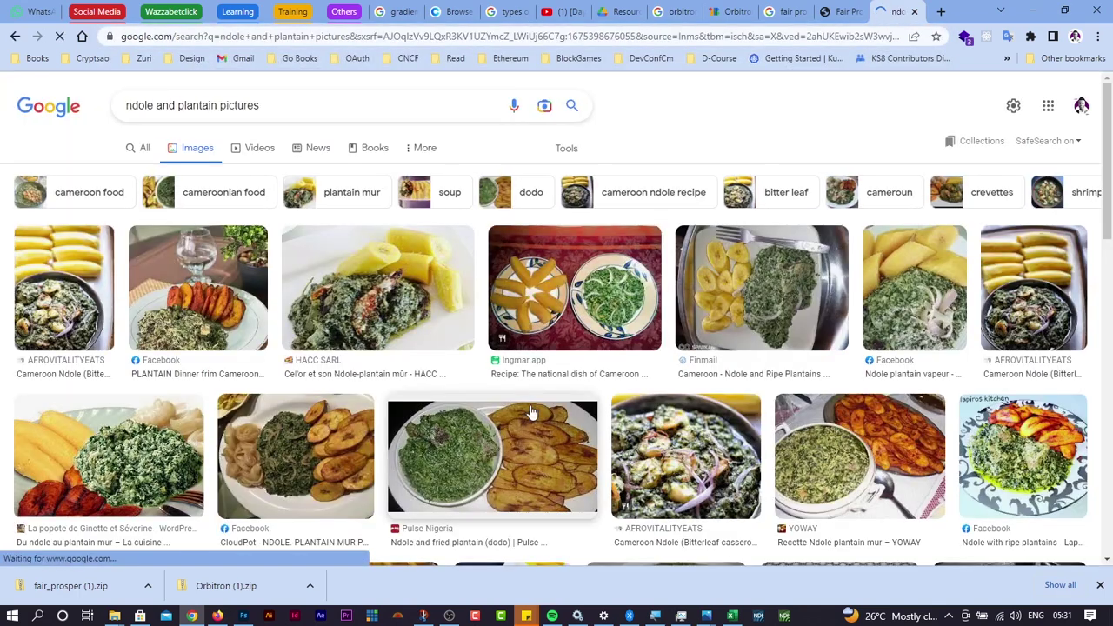
click(441, 346)
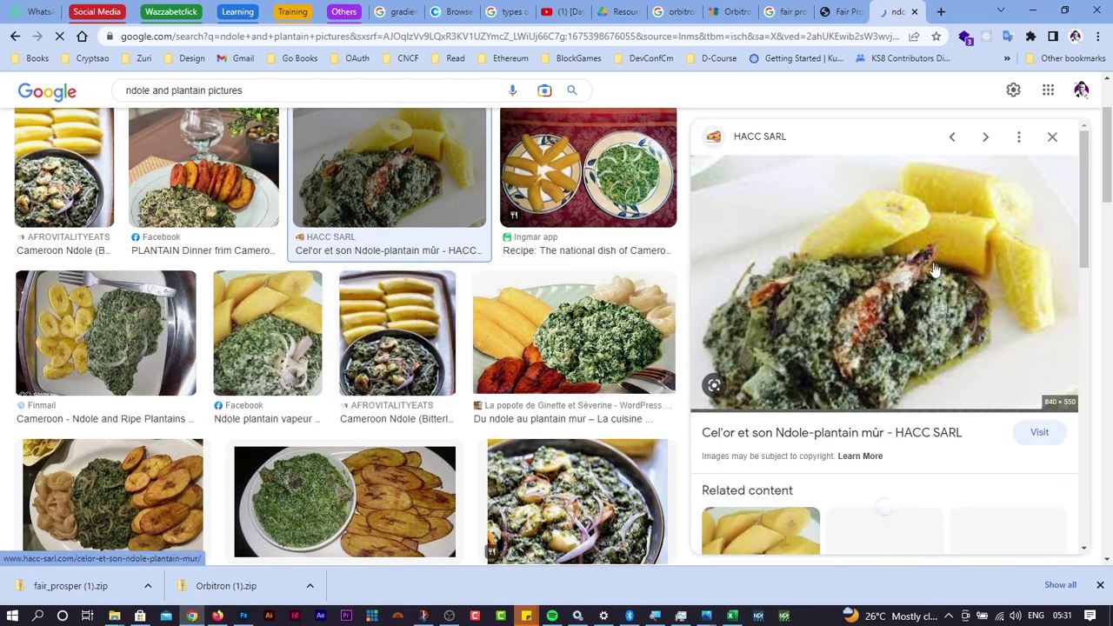
key(alt+Tab)
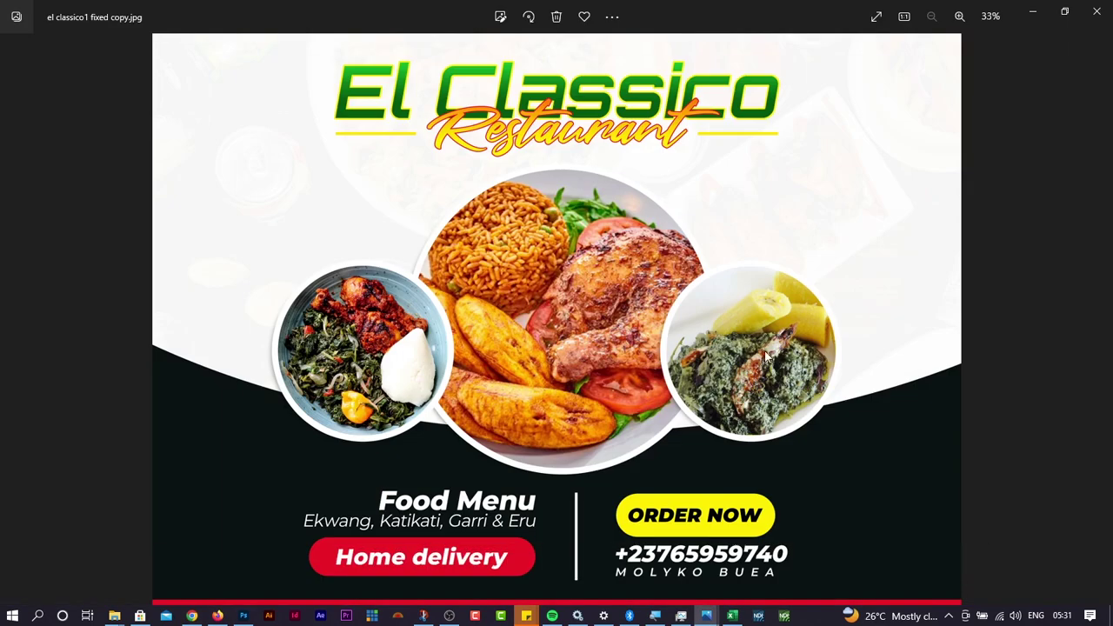
key(alt+Tab)
key(alt+Tab)
key(alt+Tab)
click(620, 191)
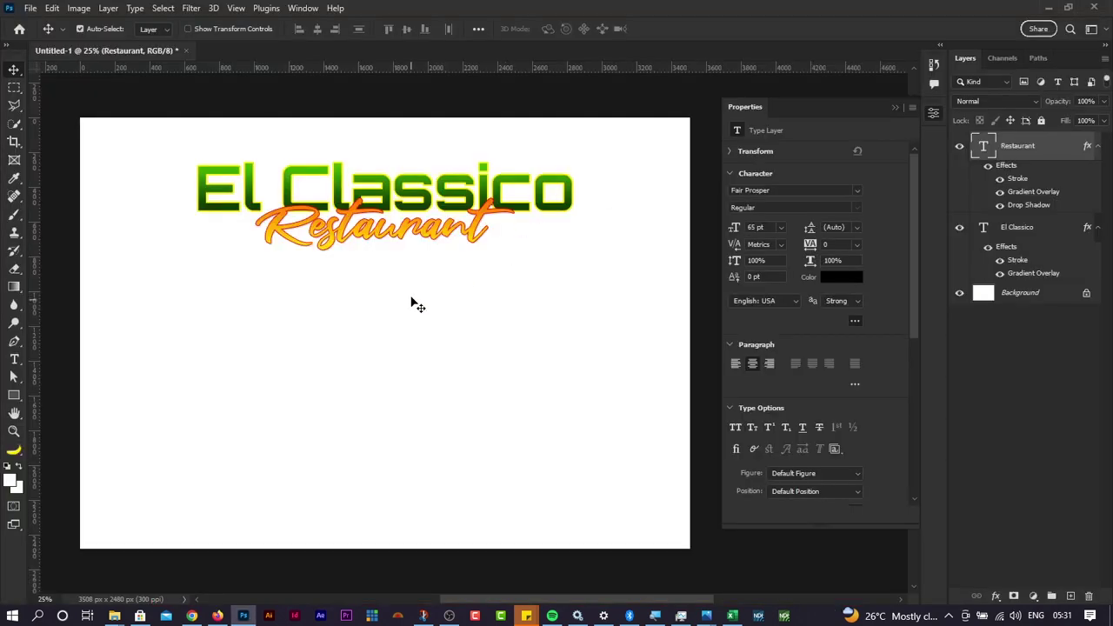
Step: Draw a black circle about 1024 px in diameter with the Ellipse tool and centre it horizontally below the title
click(114, 382)
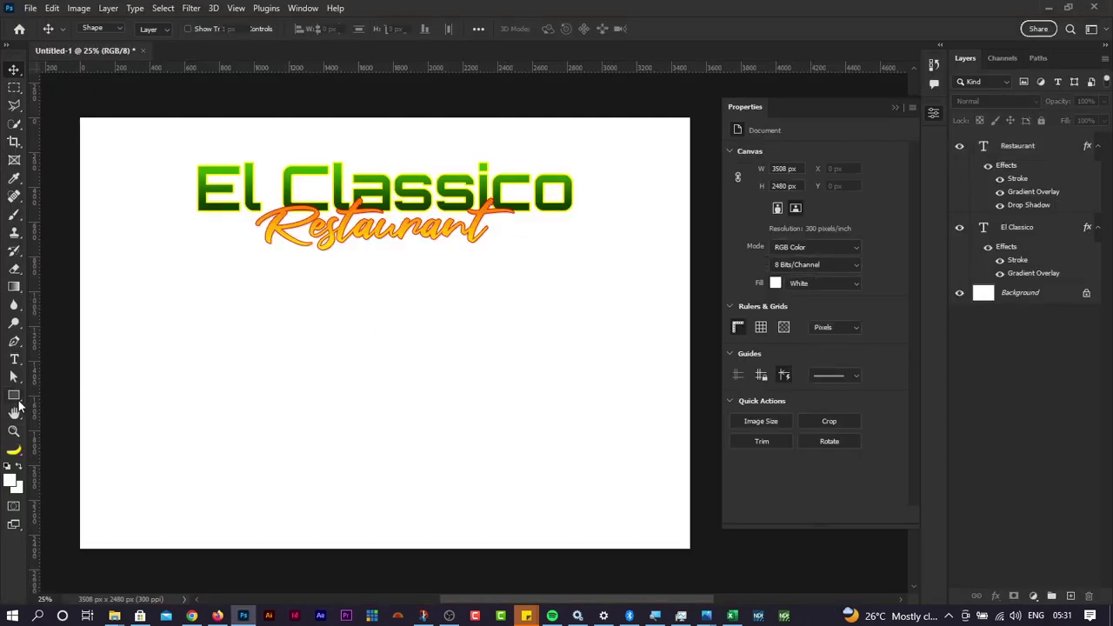
click(14, 396)
click(67, 396)
click(67, 417)
drag(330, 340, 604, 519)
key(v)
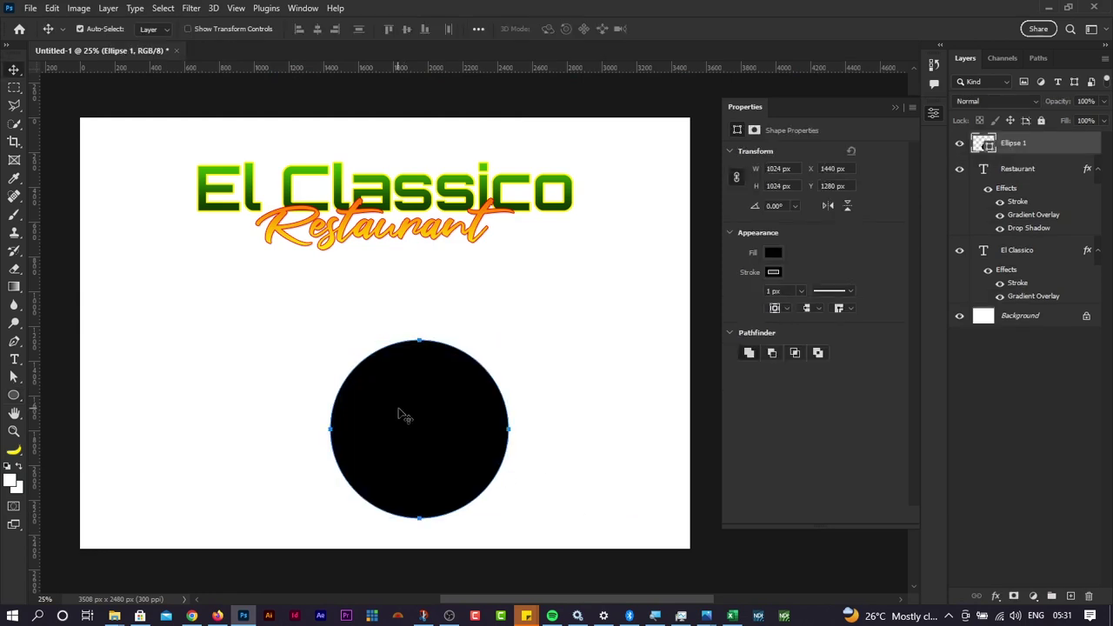
drag(411, 425, 386, 357)
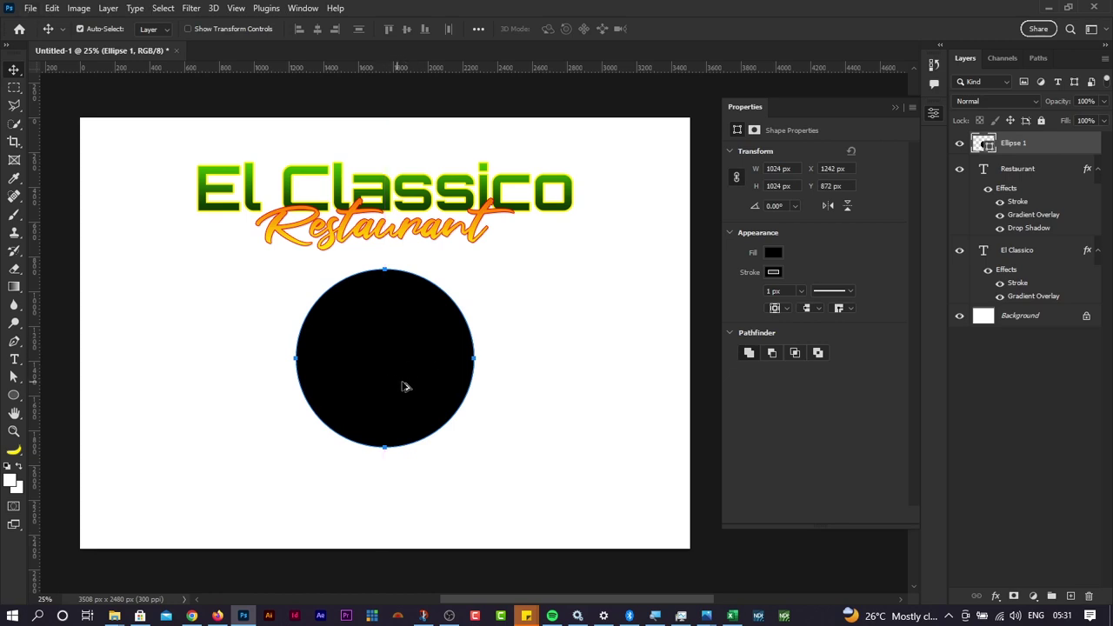
Step: Duplicate the circle into two smaller circles of about 550 px overlapping the large circle's lower-right and lower-left sides
drag(405, 374, 557, 420)
key(u)
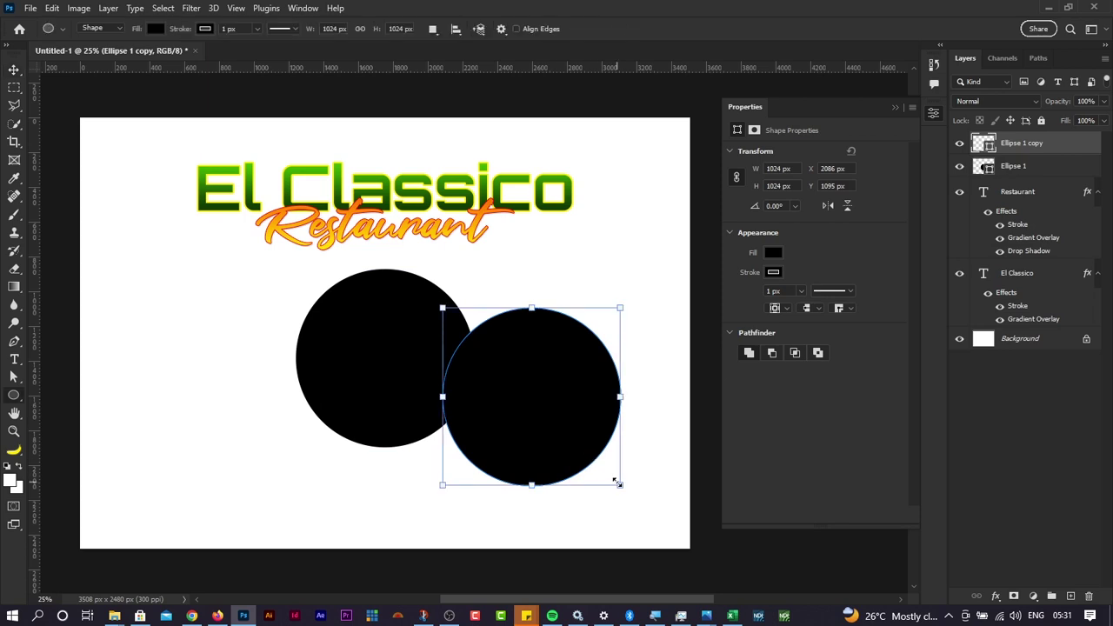
drag(617, 484, 296, 427)
key(v)
drag(476, 407, 464, 418)
Step: Fill the large central circle with red #d10505 to set it apart from the two small circles
click(413, 389)
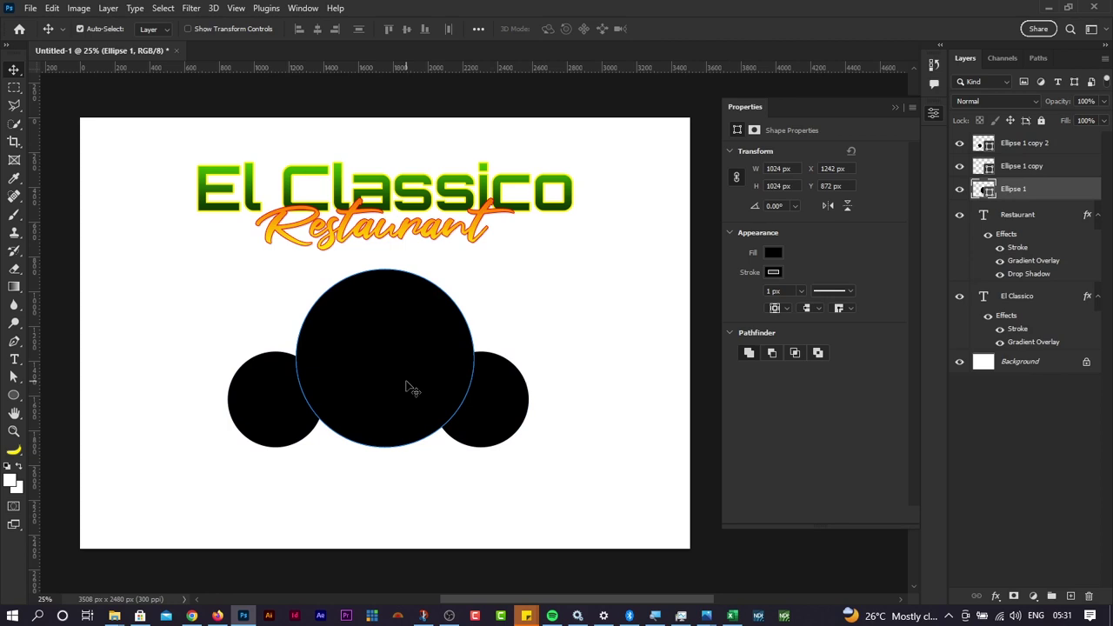
click(294, 403)
click(470, 422)
click(293, 399)
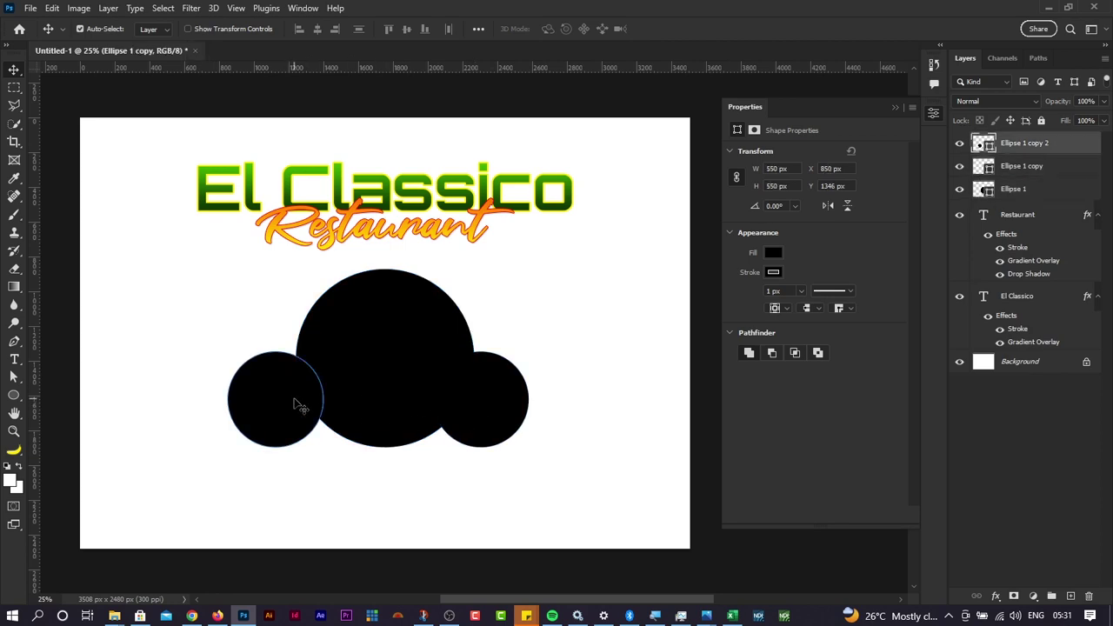
click(476, 425)
click(421, 399)
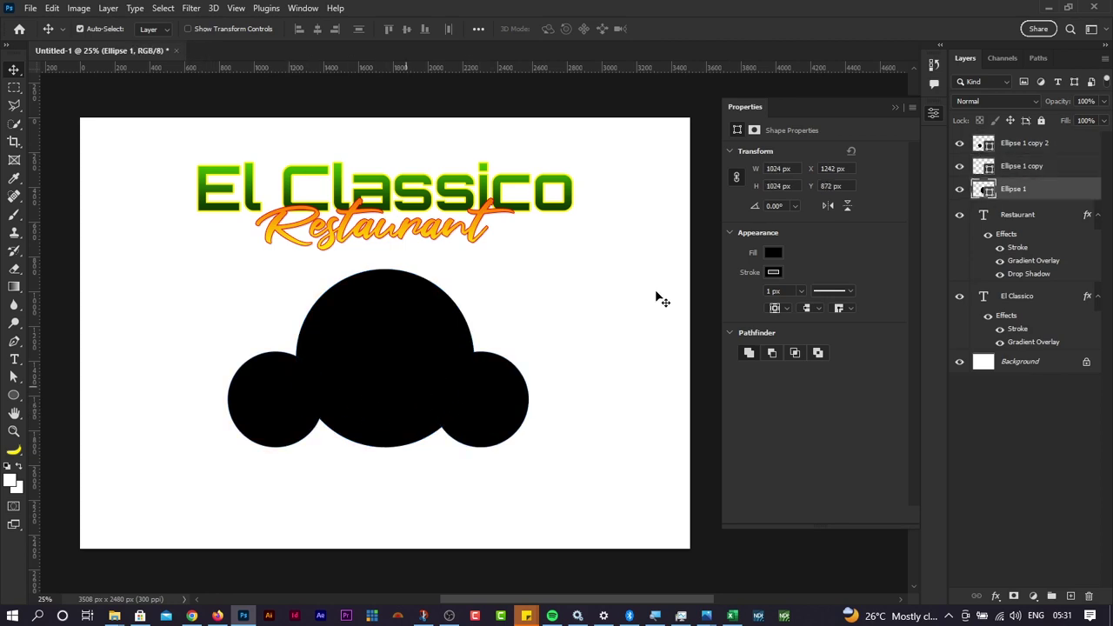
double_click(990, 194)
click(820, 213)
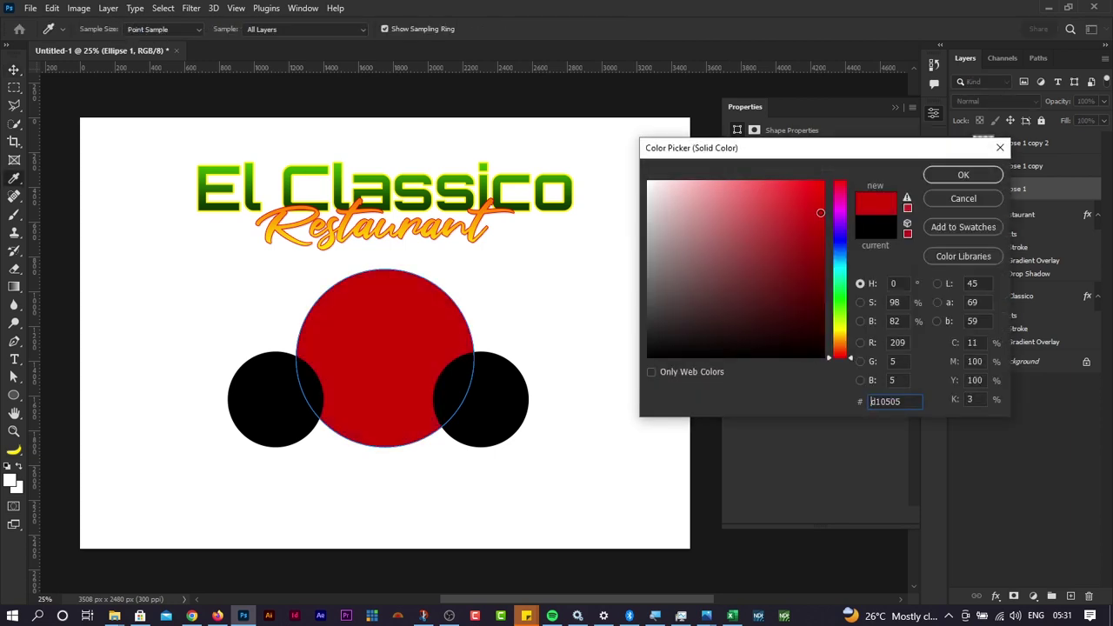
click(932, 175)
click(487, 393)
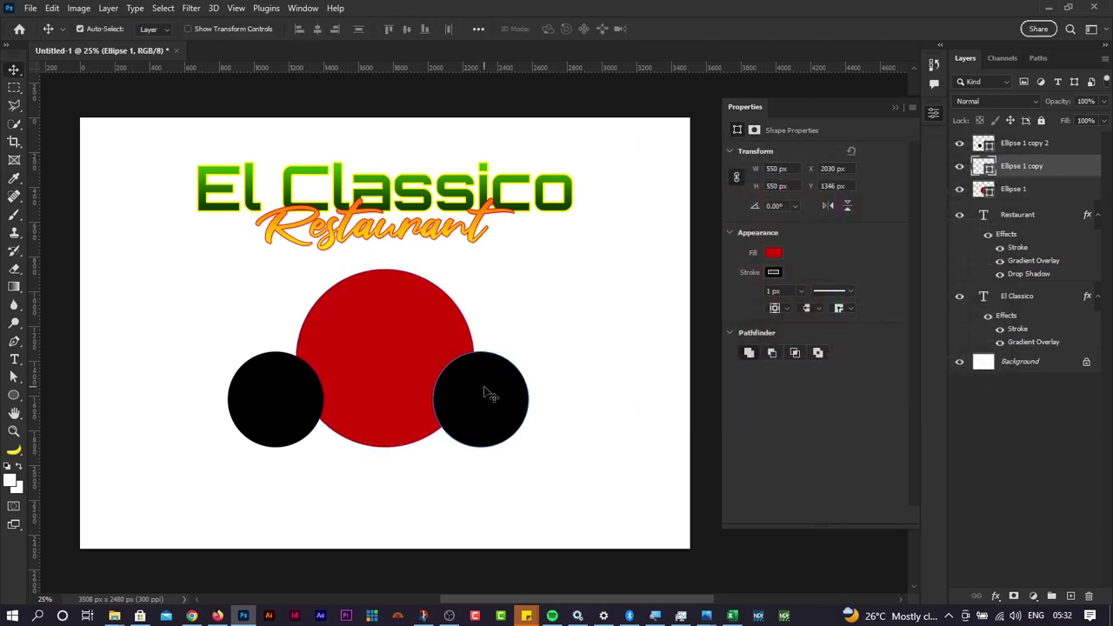
click(304, 404)
click(485, 398)
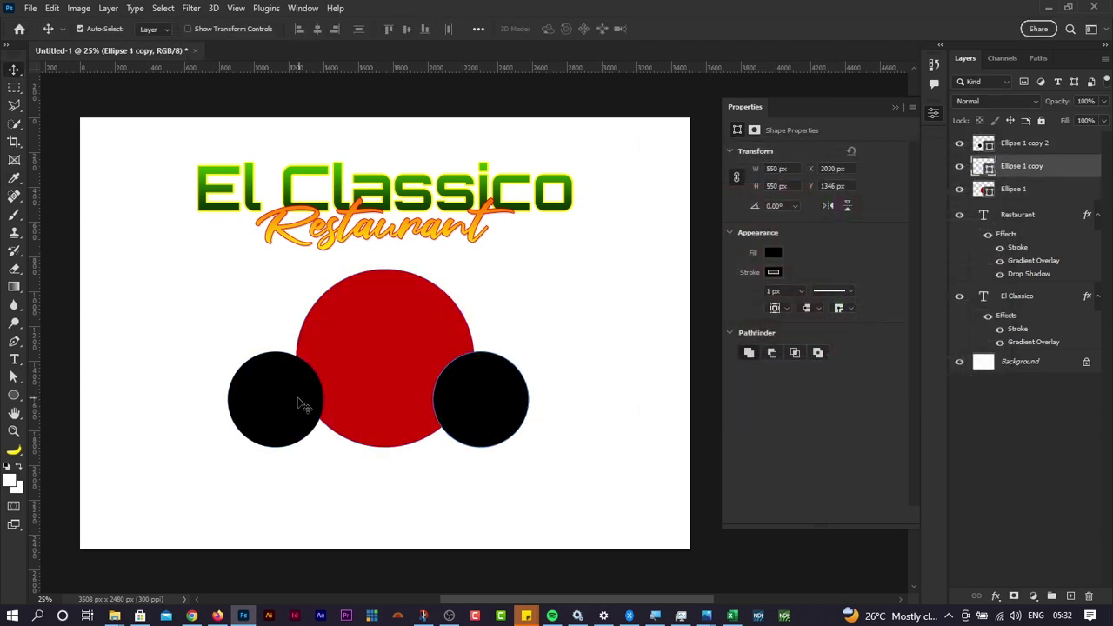
click(301, 403)
click(481, 397)
key(alt+Tab)
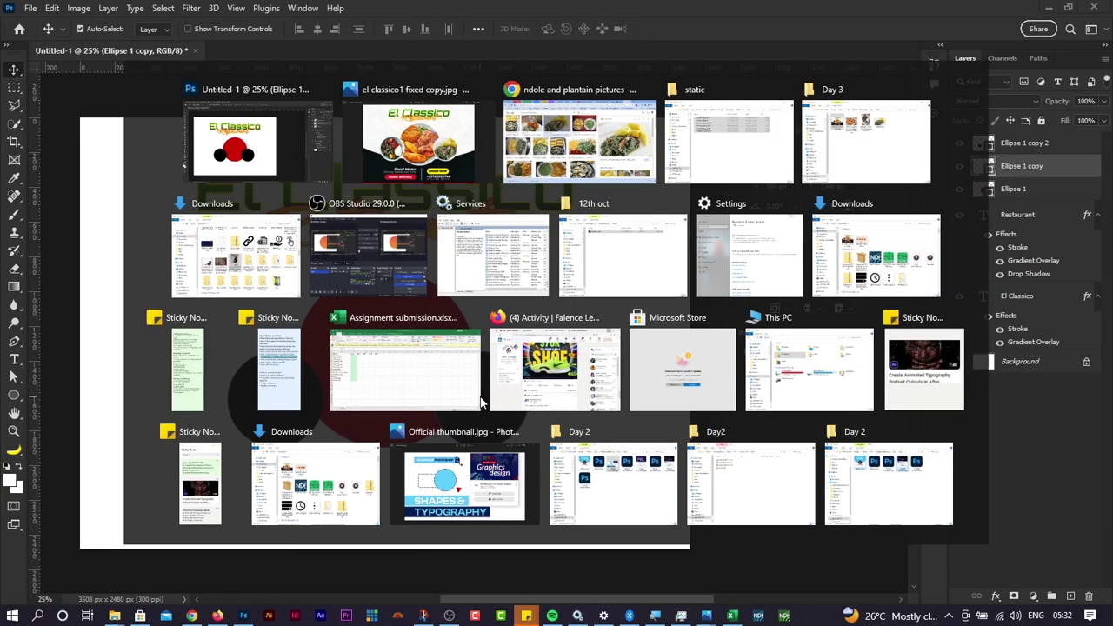
key(alt+Tab)
Step: Place the Jollof rice, plantain and chicken picture from the Day 3 folder above the large red circle, scaled to about 1916 px wide
click(424, 378)
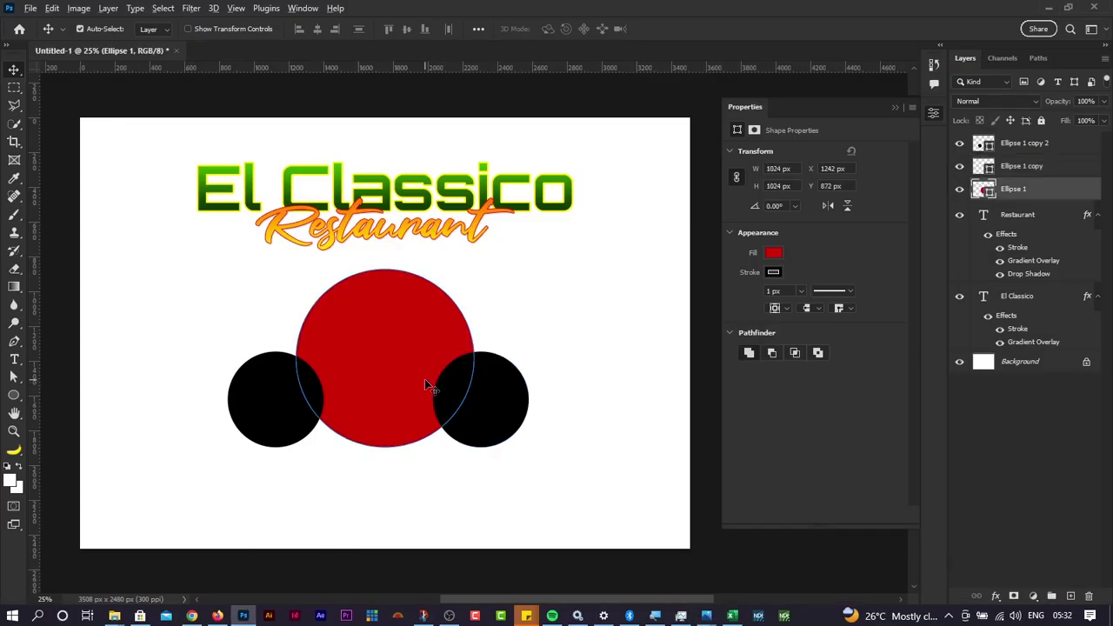
key(alt+Tab)
key(Tab)
key(Tab)
key(Tab)
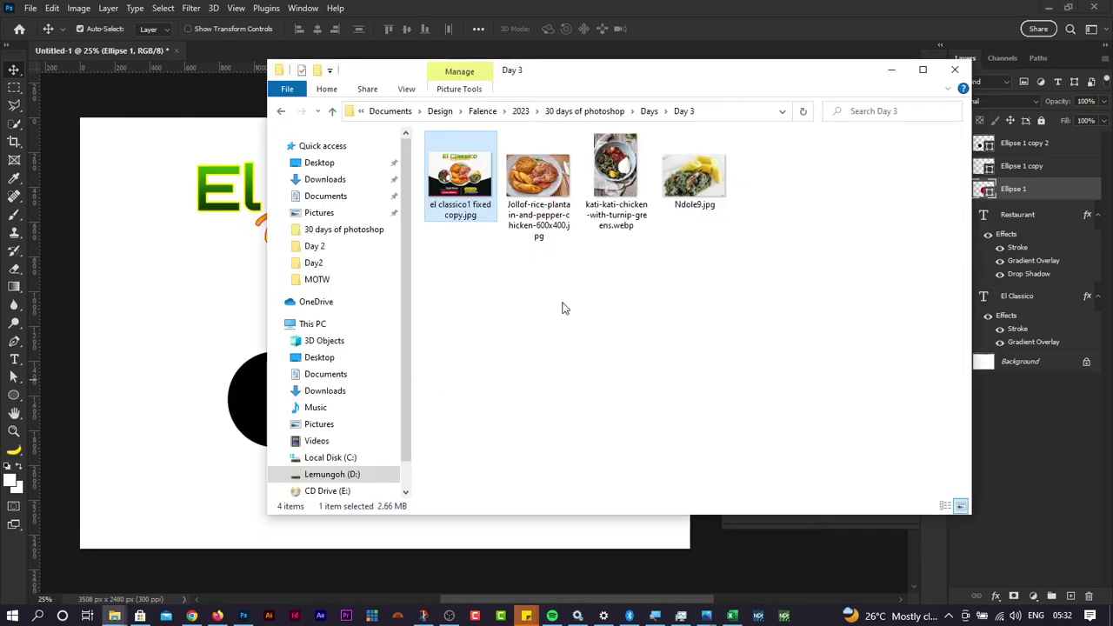
drag(547, 185, 356, 361)
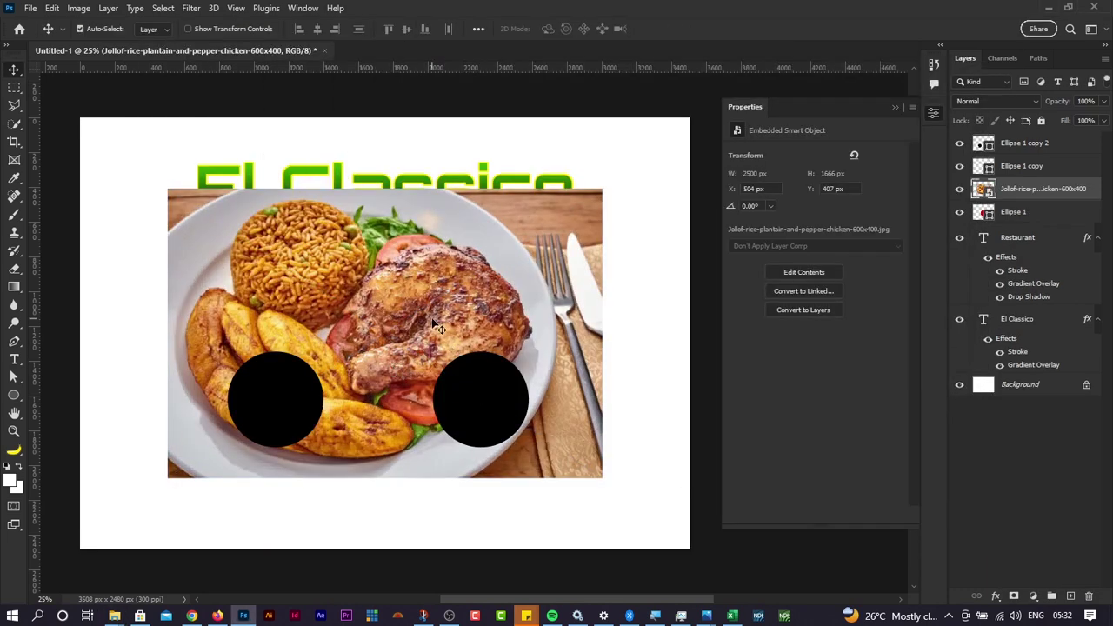
drag(602, 187, 548, 226)
key(Return)
Step: Position the chicken and rice picture over the large red circle and clip it to the circle with a clipping mask
drag(452, 274, 671, 266)
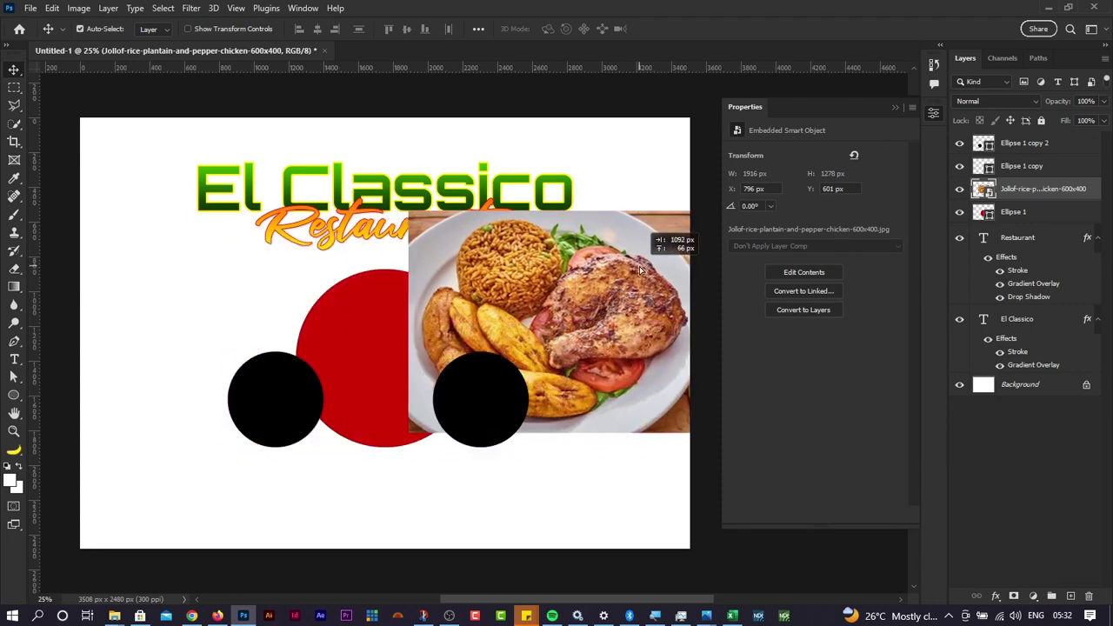
click(401, 343)
drag(536, 331, 367, 361)
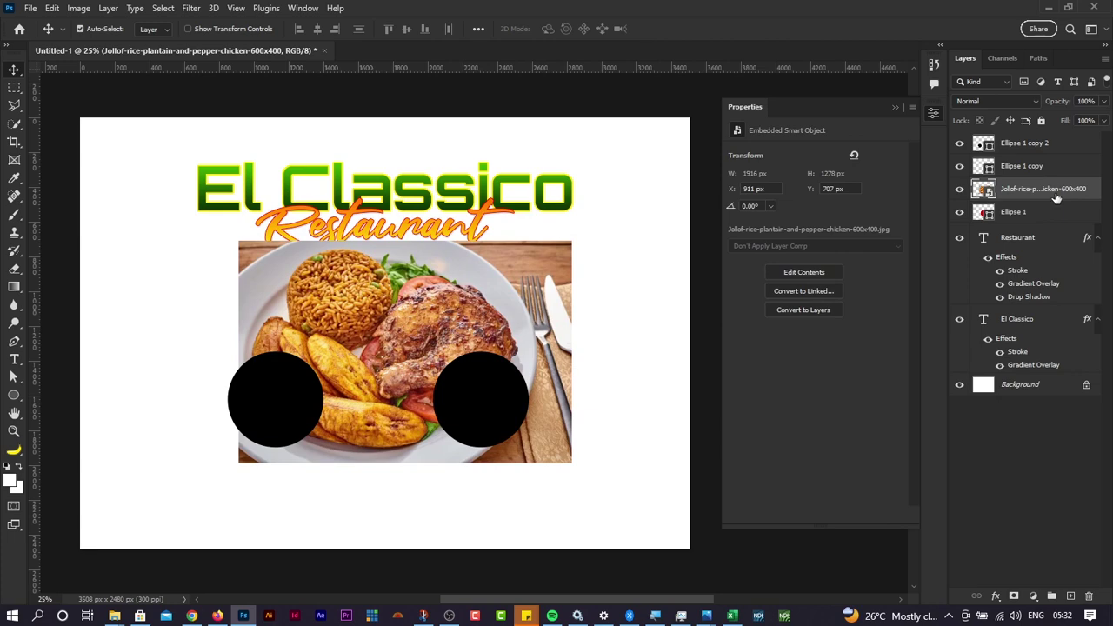
right_click(1055, 193)
click(951, 334)
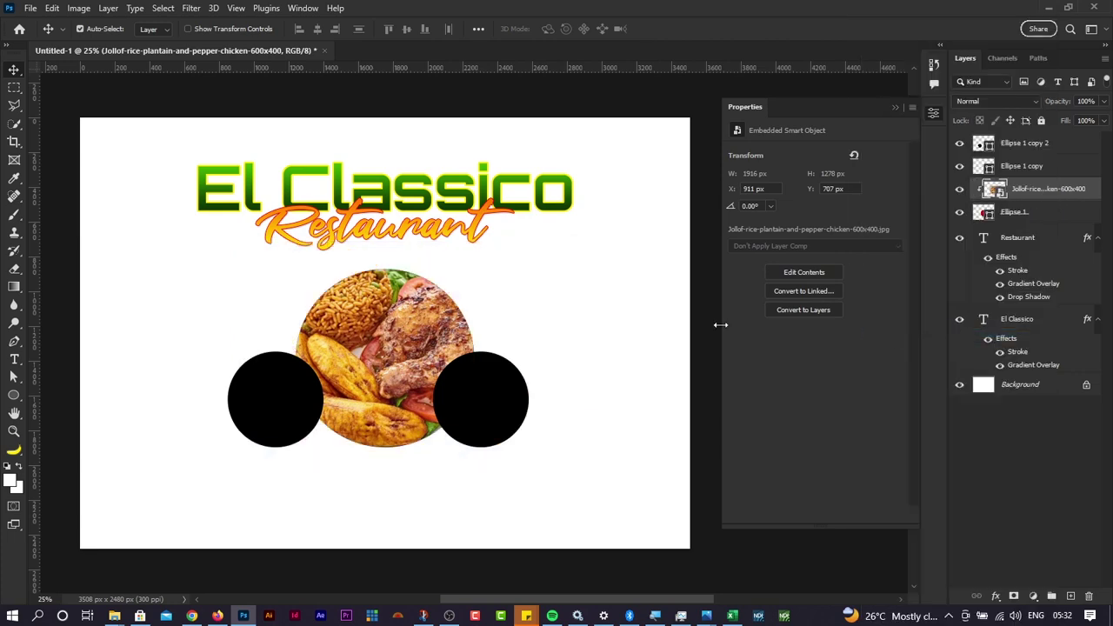
Step: Scale the clipped picture down to about 1536 × 1024 px and reposition it so the dish covers the whole large circle
drag(408, 346, 411, 356)
key(ctrl+t)
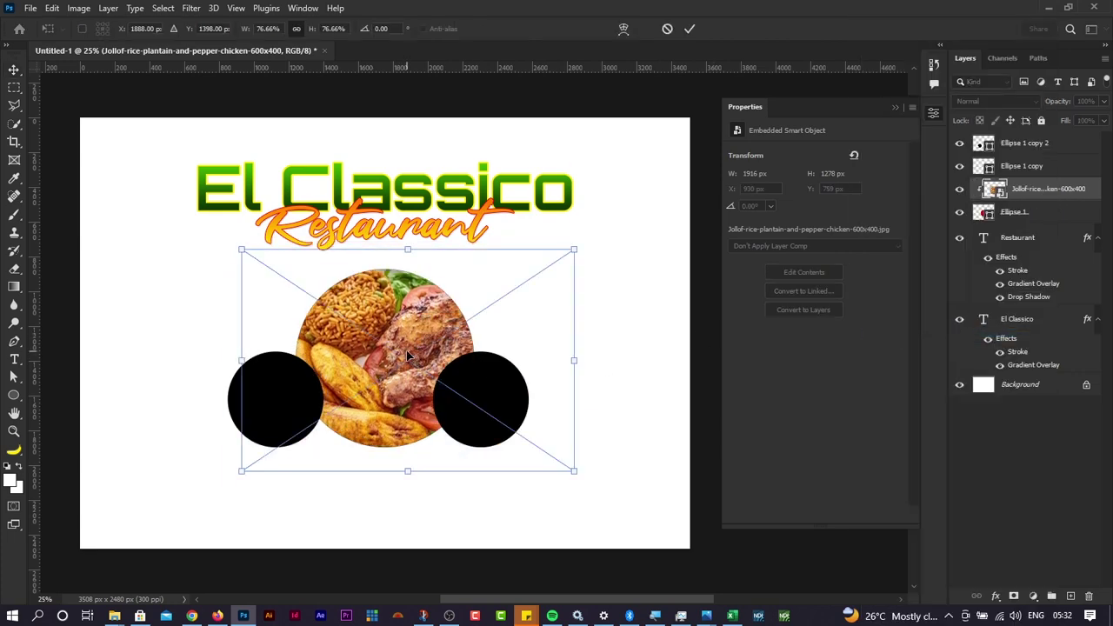
drag(574, 248, 454, 314)
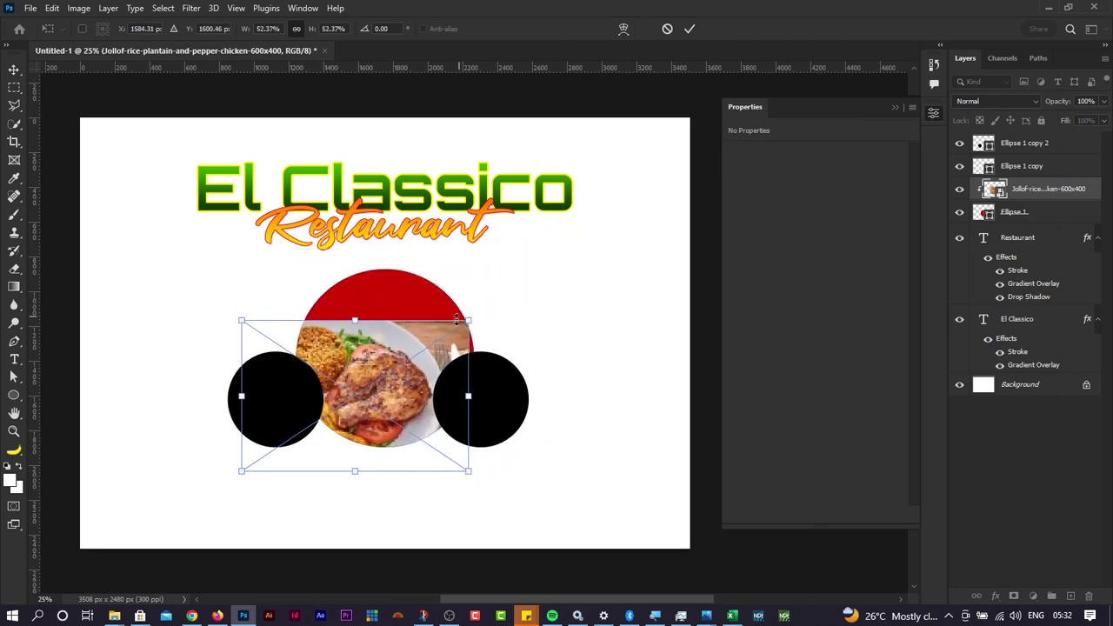
drag(400, 368, 434, 331)
mouse_move(385, 430)
mouse_down()
mouse_move(388, 440)
mouse_move(424, 431)
mouse_move(395, 418)
mouse_move(390, 446)
mouse_up()
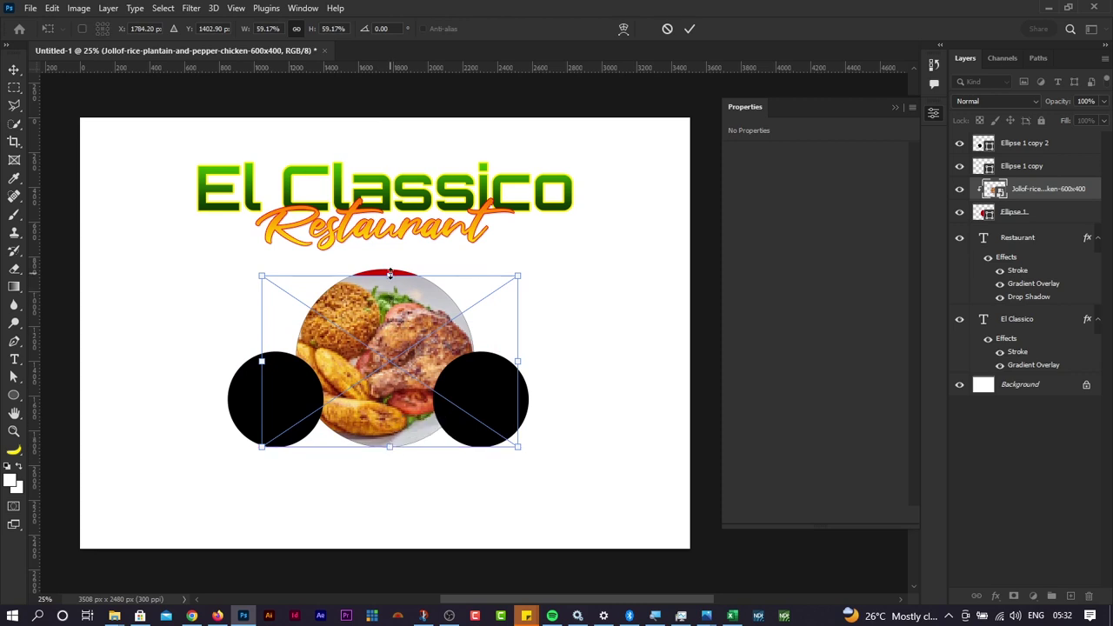
drag(391, 276, 393, 268)
drag(386, 357, 396, 365)
Step: Compare the clipped dish with the reference flyer, then return to Photoshop and apply the picture's transform
key(alt+Tab)
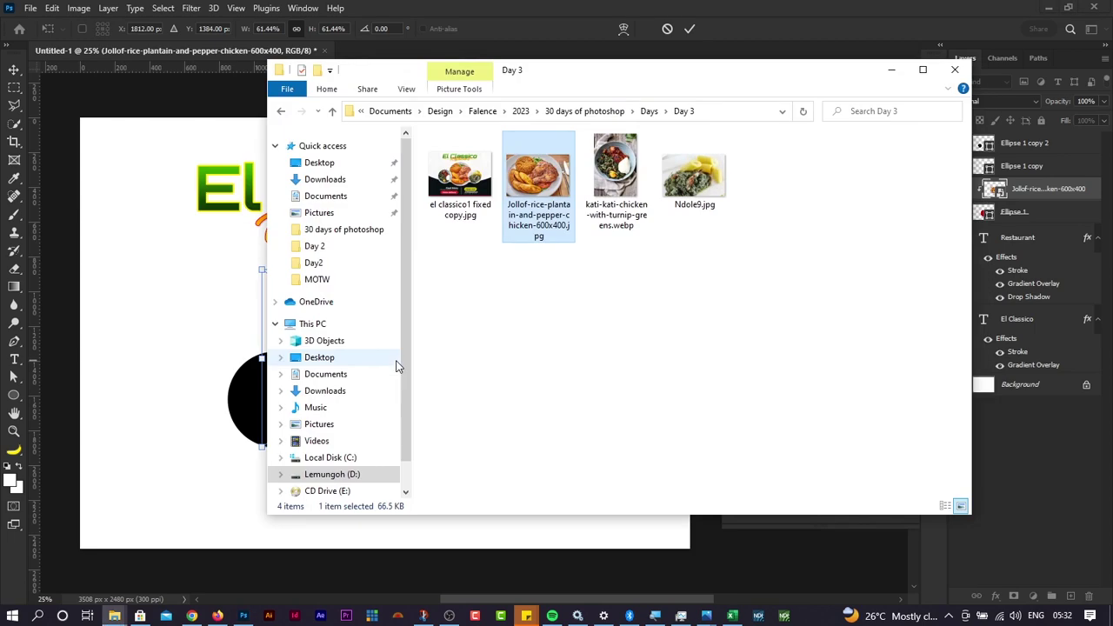
key(alt+Tab)
key(alt+Tab)
key(alt+Tab)
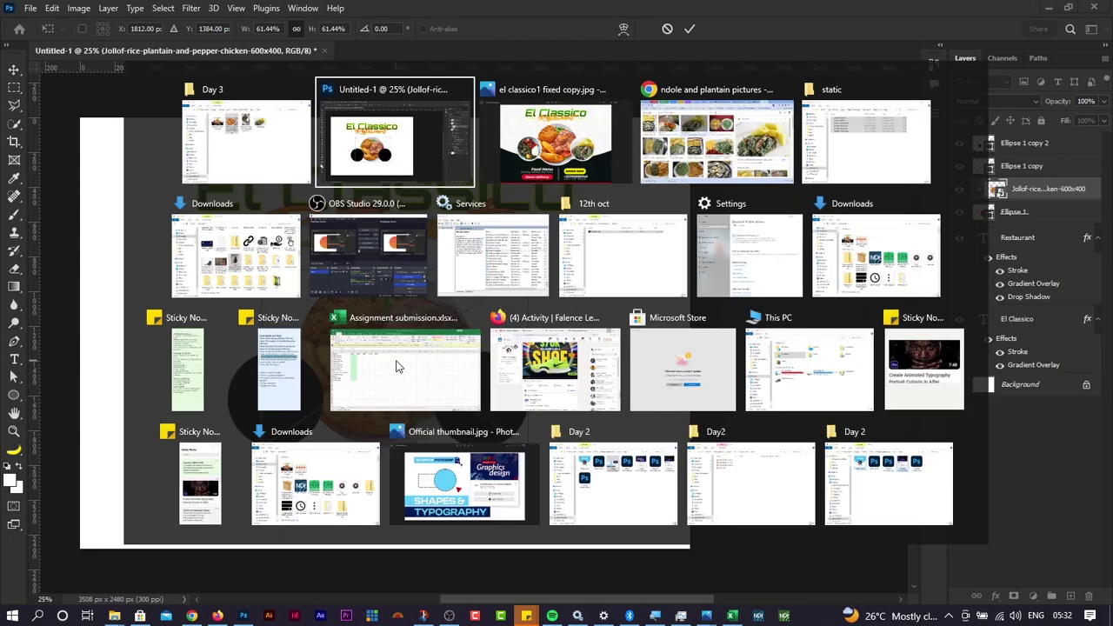
key(alt+Tab)
key(alt+Tab)
key(alt+Tab)
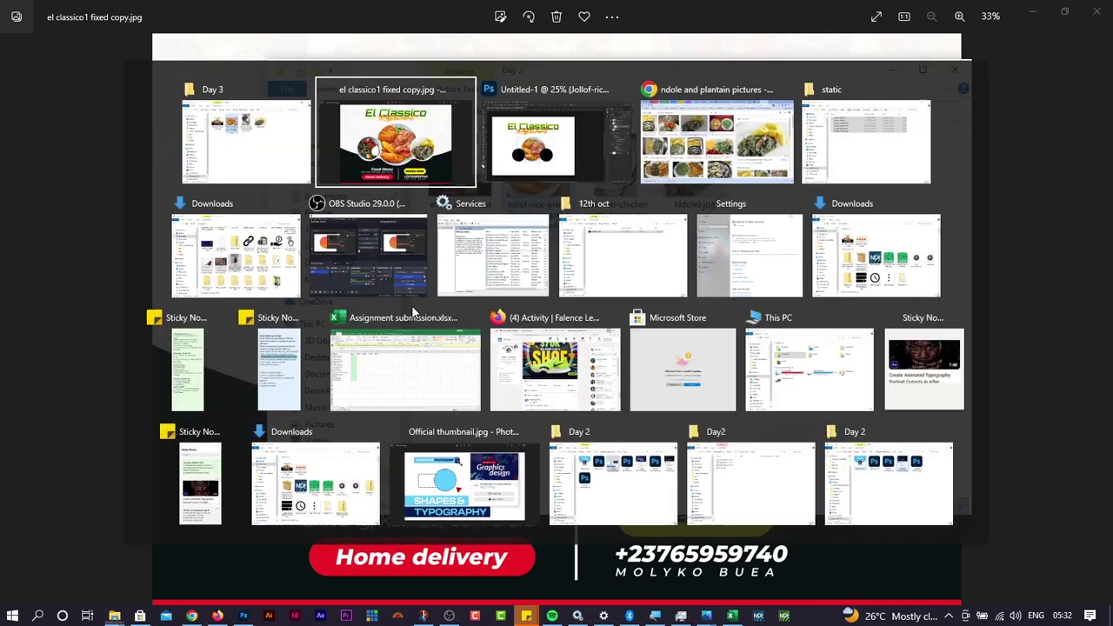
key(alt+Tab)
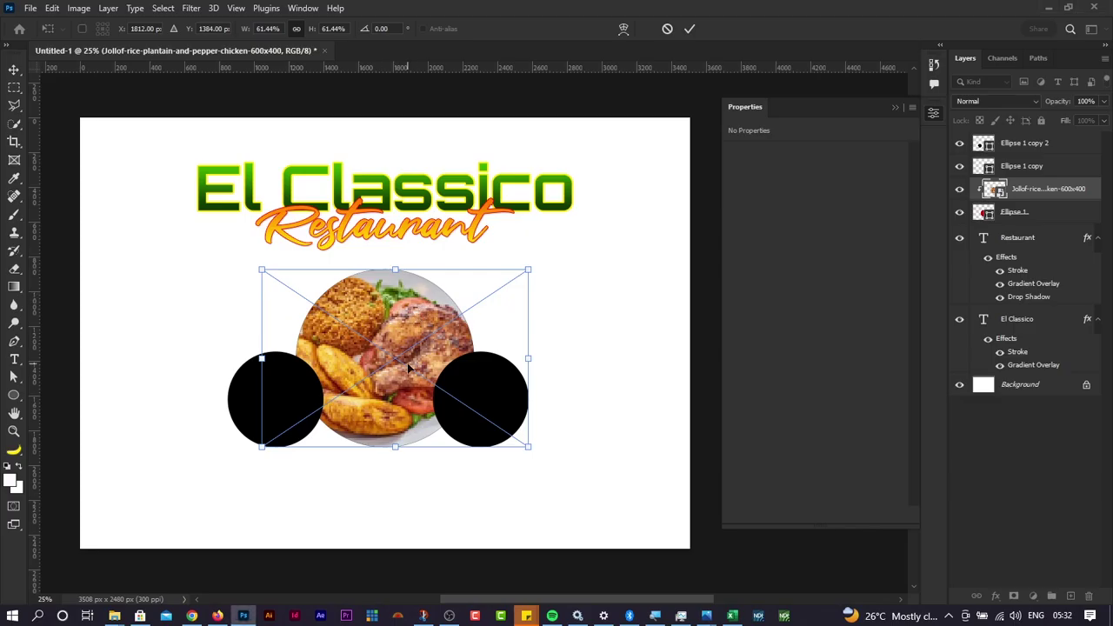
key(Return)
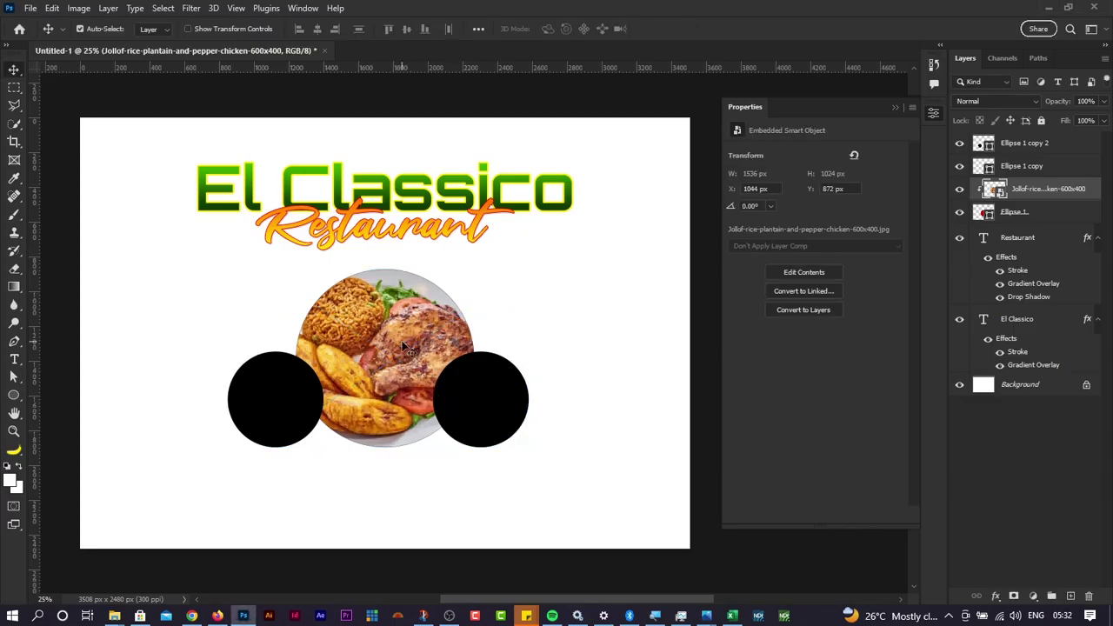
Step: Give the large circle a white #ffffff stroke about 76 px wide and compare it with the reference flyer
click(1020, 221)
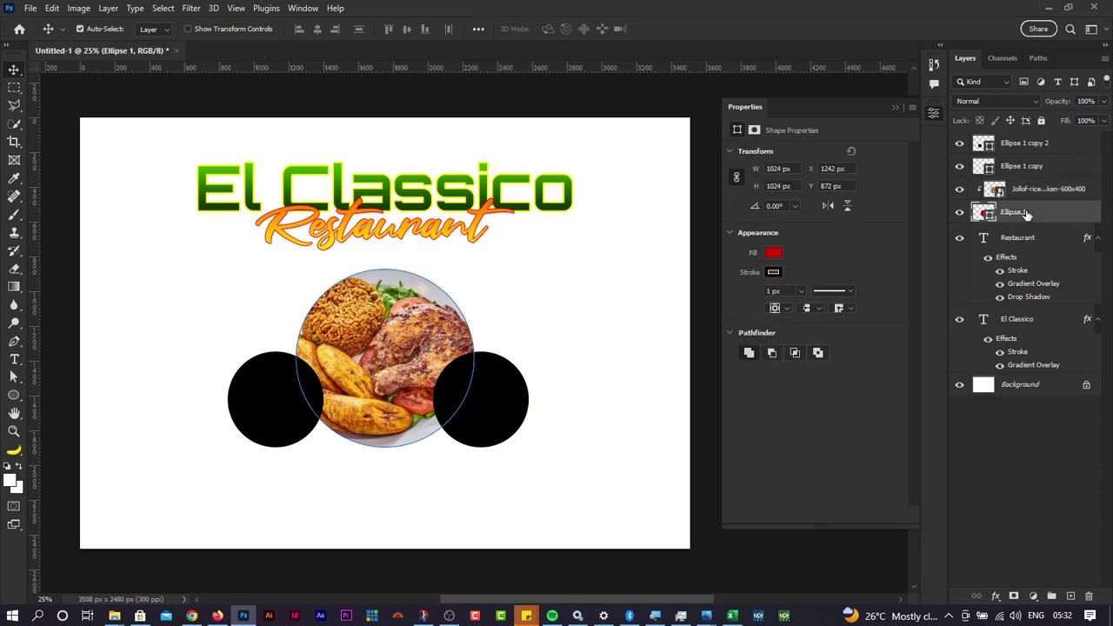
click(774, 272)
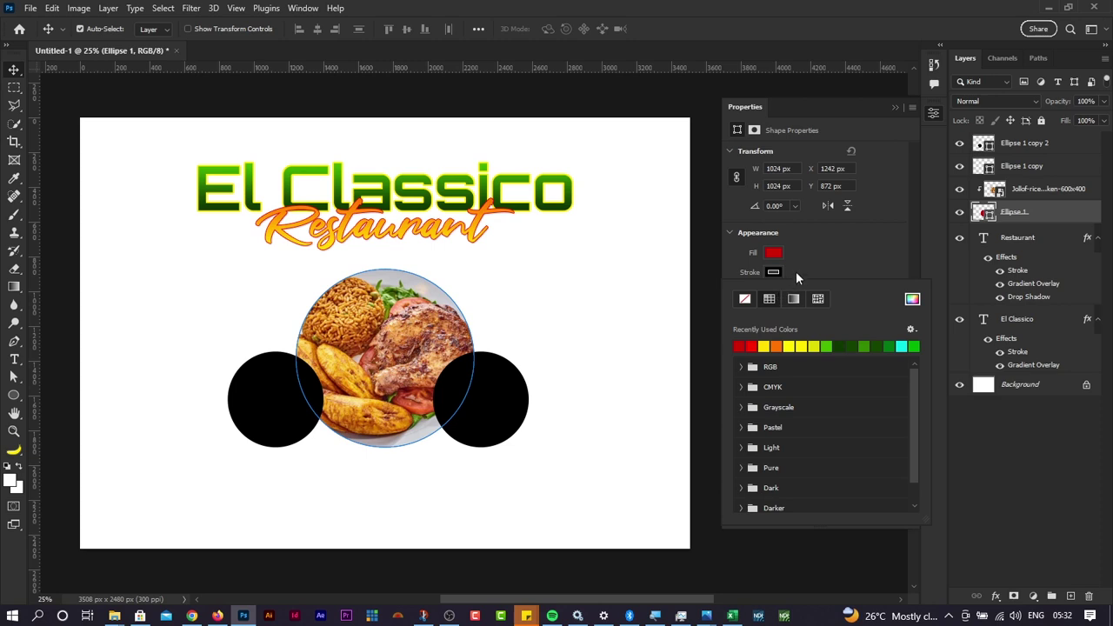
click(912, 299)
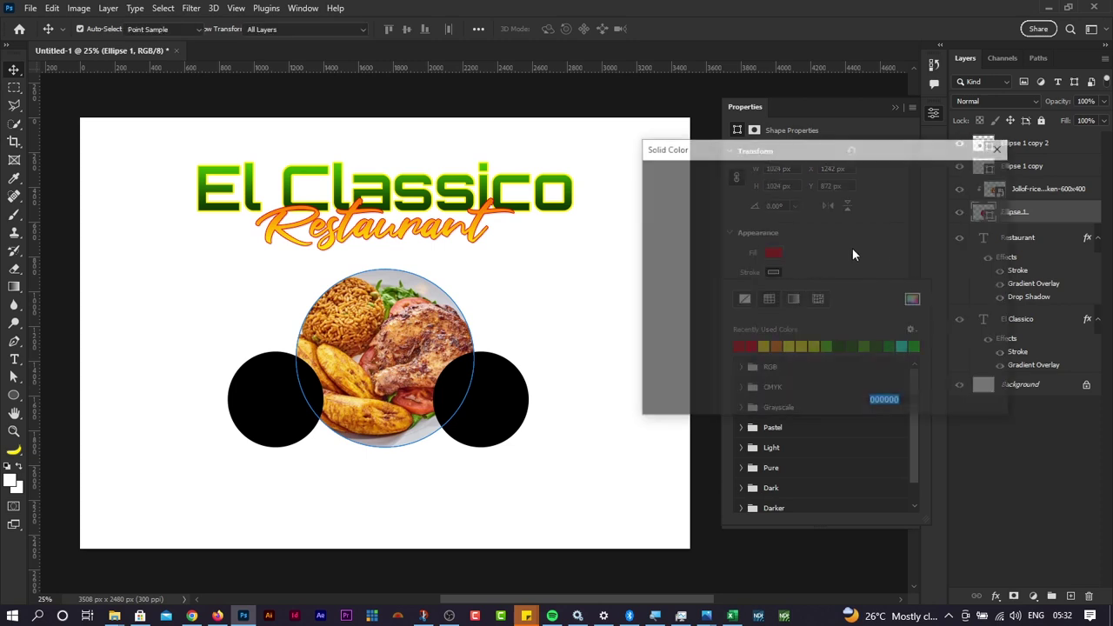
click(960, 174)
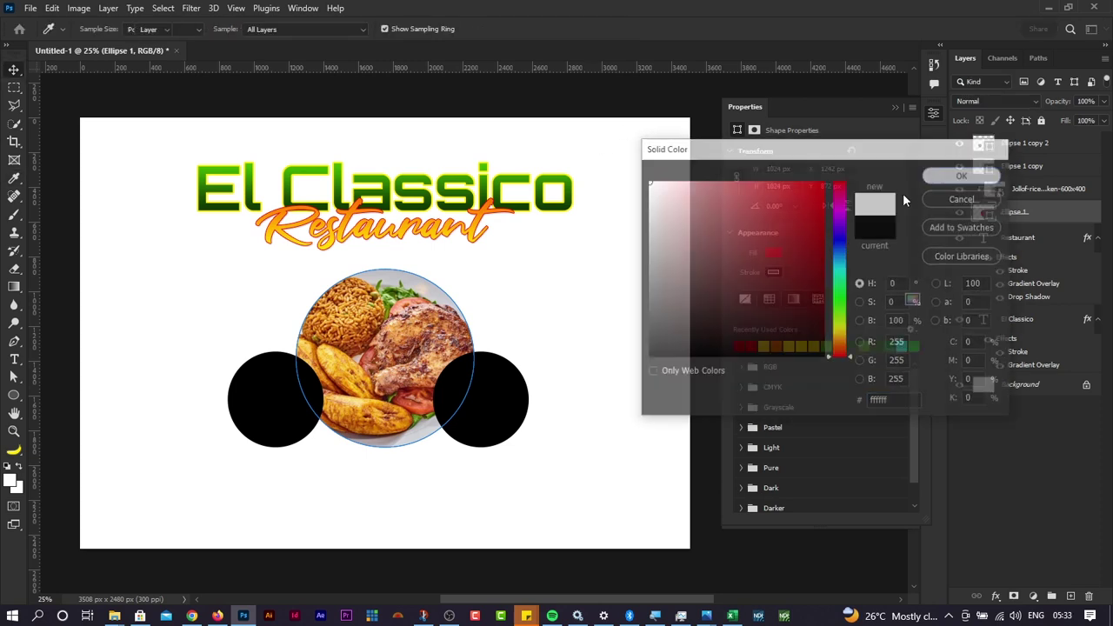
click(789, 280)
click(800, 292)
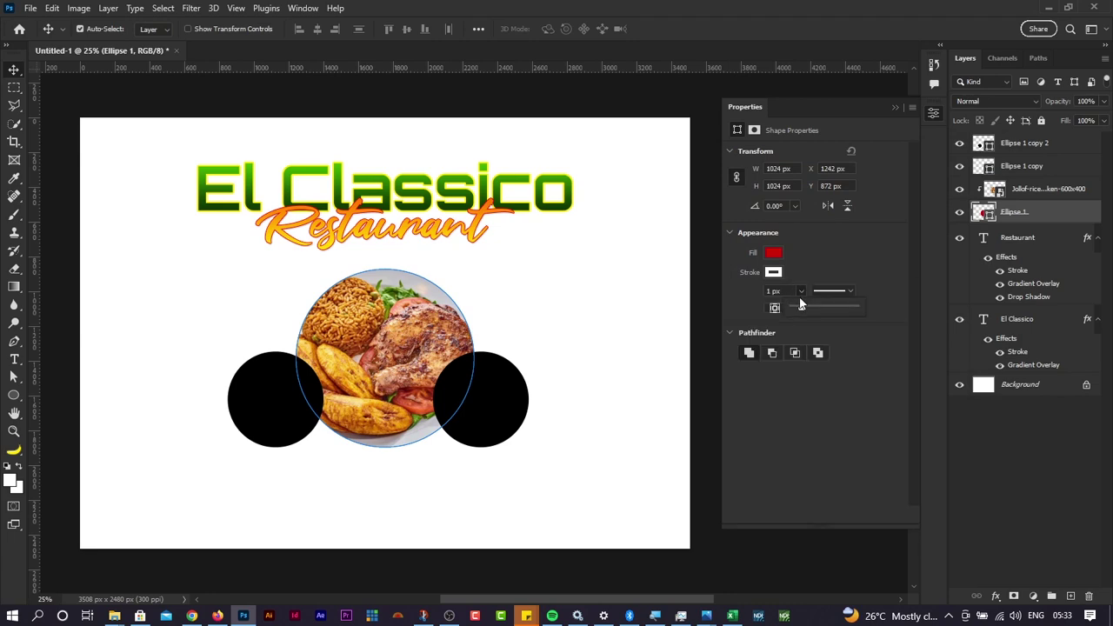
drag(810, 311, 821, 311)
key(alt+Tab)
key(alt+Tab)
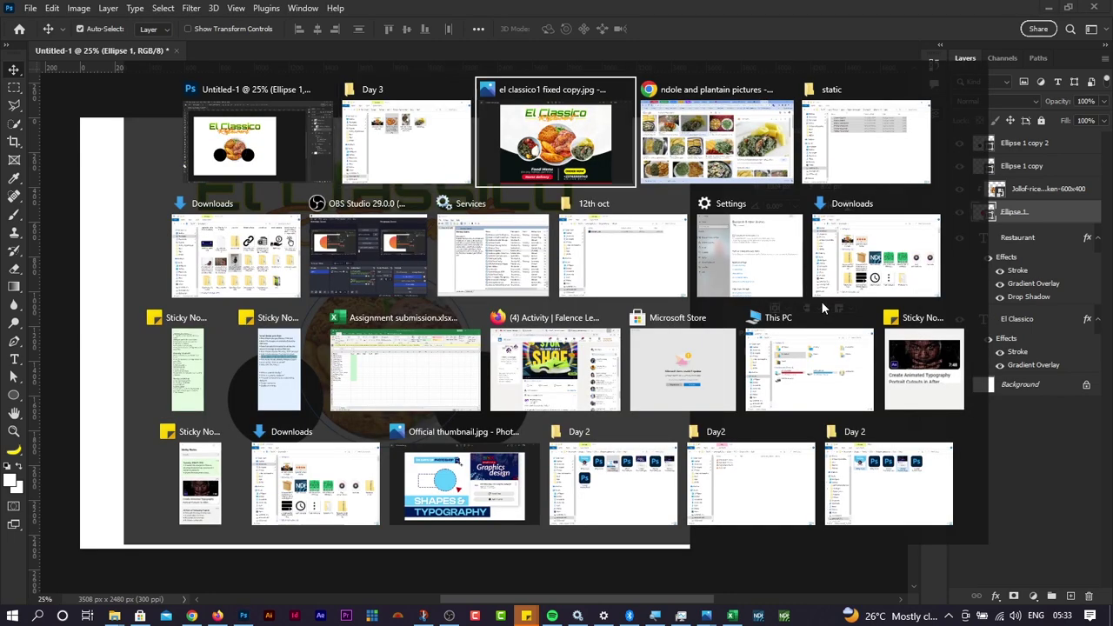
key(alt+Tab)
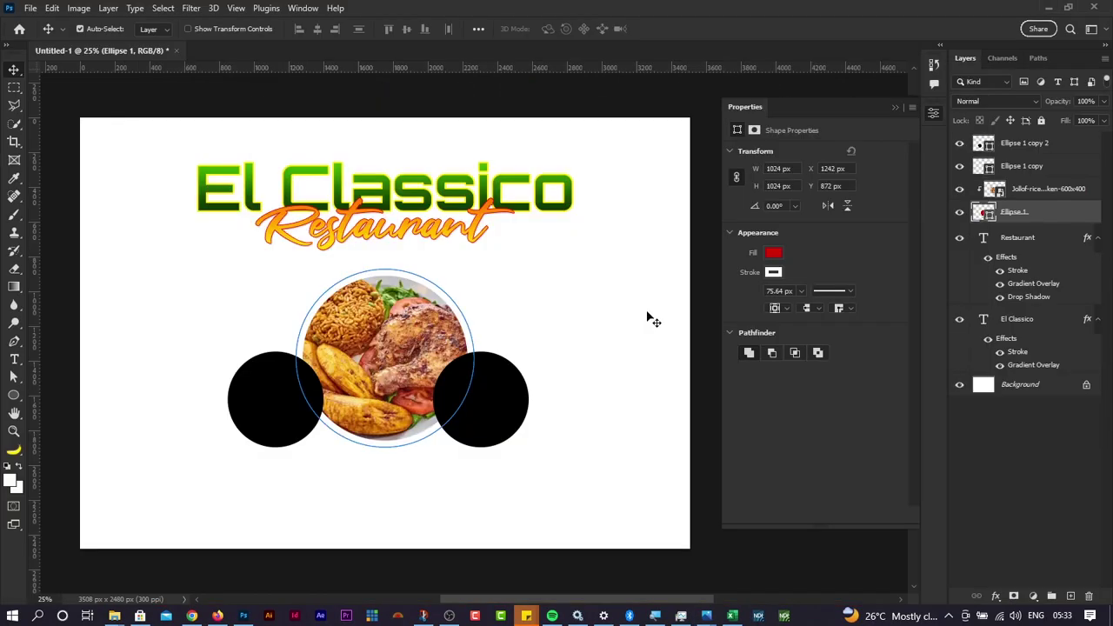
Step: Align the large circle's stroke to the outside of its edge and set the stroke width to about 65 px
click(802, 292)
mouse_move(807, 307)
mouse_down()
mouse_move(818, 310)
mouse_move(791, 310)
mouse_move(818, 311)
mouse_move(755, 310)
mouse_up()
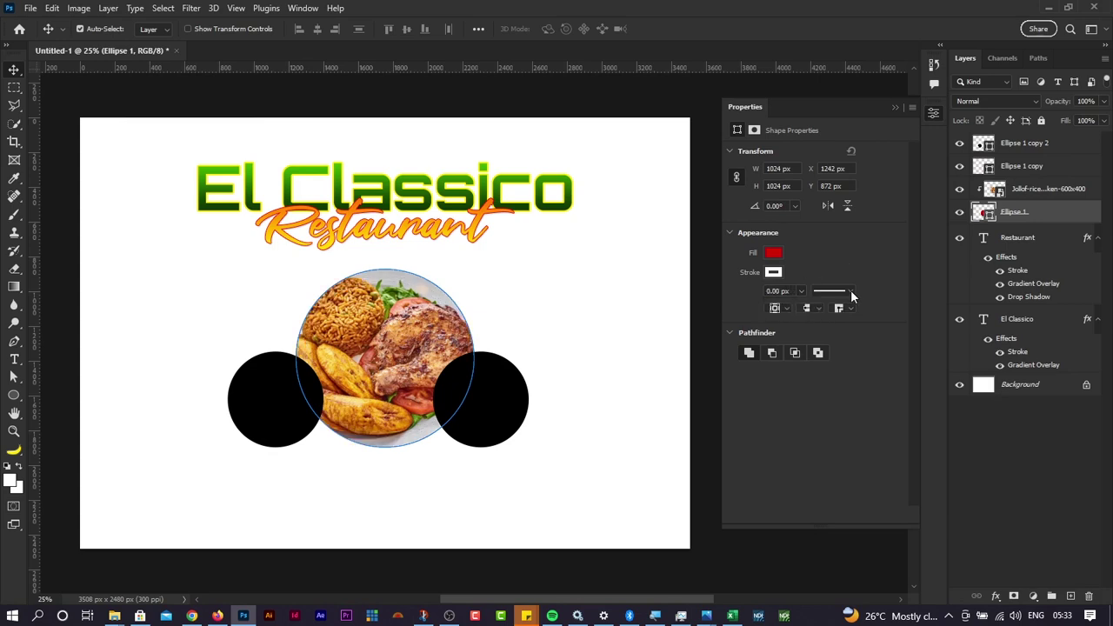
click(785, 308)
click(802, 291)
drag(801, 308, 828, 310)
Step: Recolour the large circle's stroke yellow to check its thickness and reduce its width to about 35 px
click(773, 272)
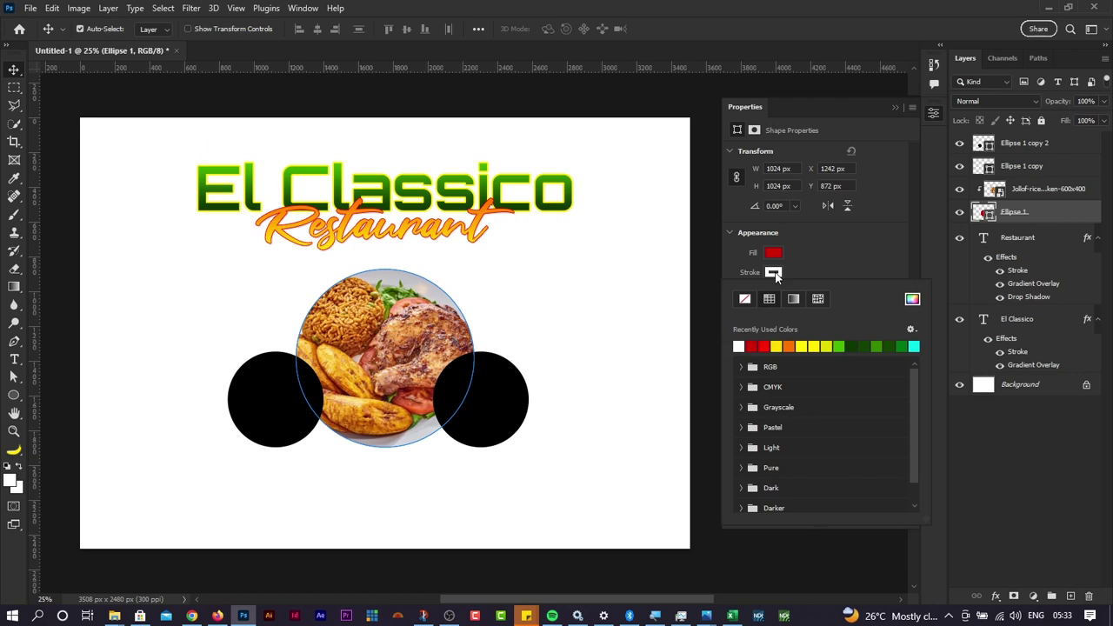
click(782, 347)
click(821, 251)
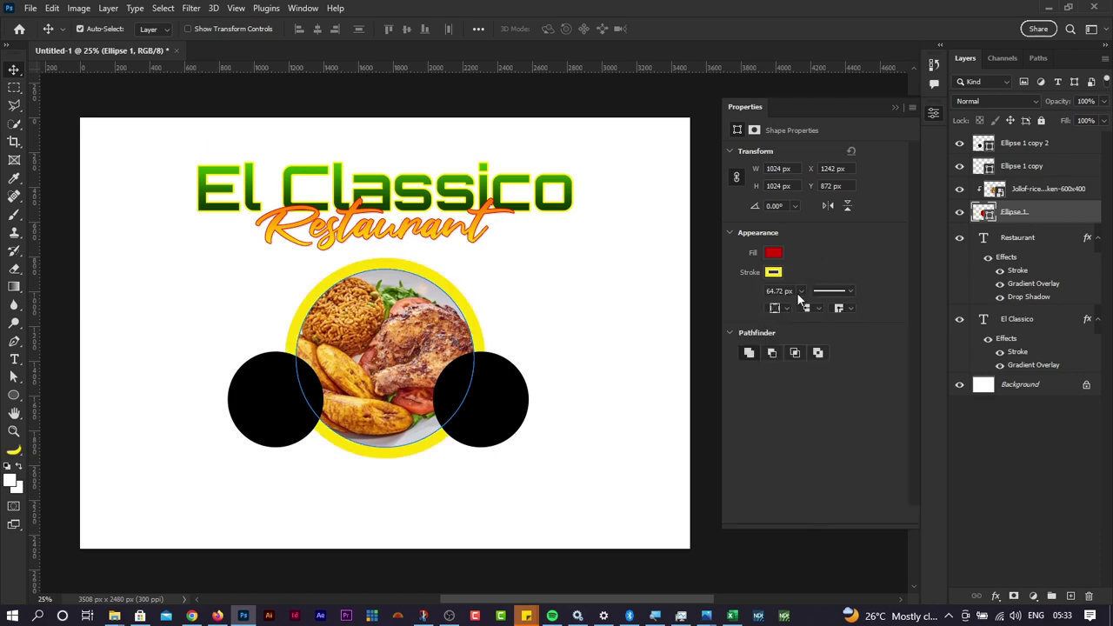
click(801, 292)
drag(800, 311, 794, 310)
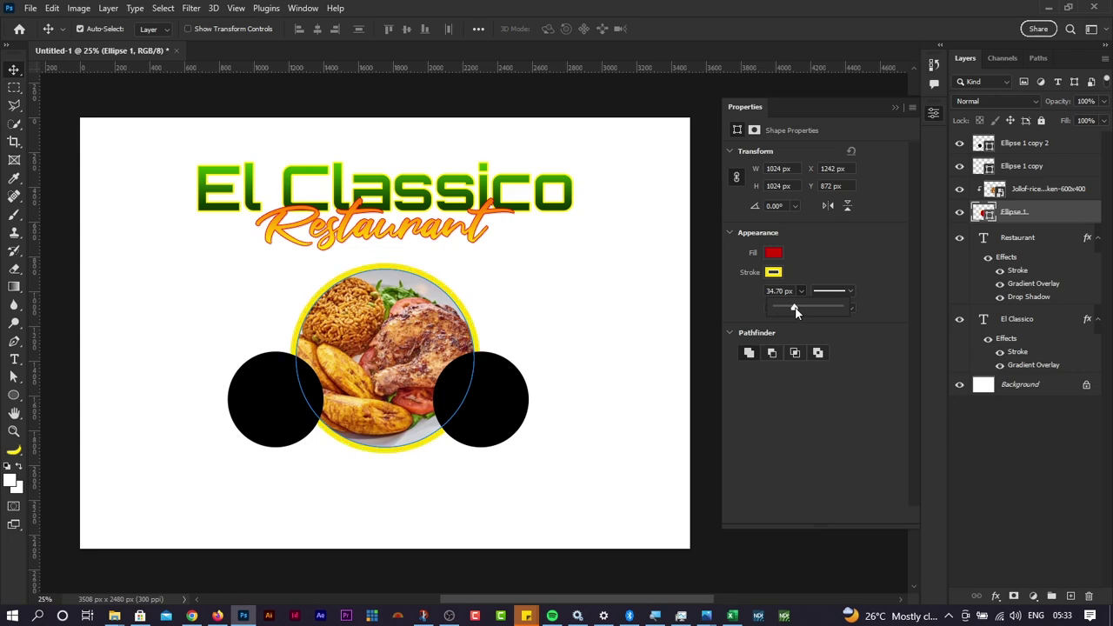
Step: Check the circle borders on the reference flyer, then return to Photoshop and recolour the large circle's stroke white
key(alt+Tab)
key(alt+Tab)
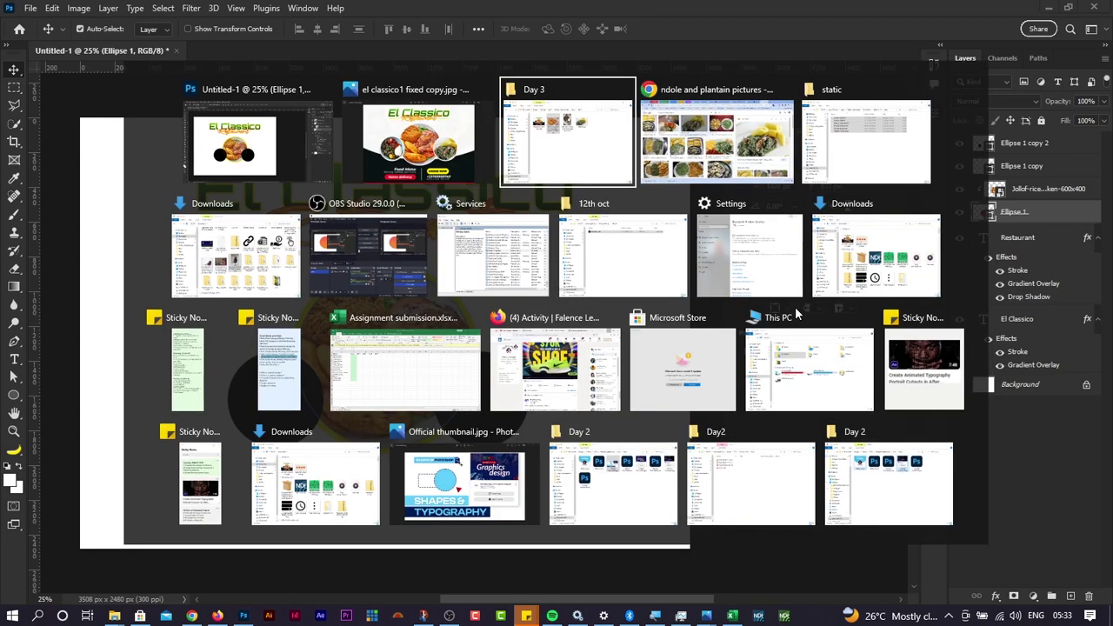
key(alt+shift+Tab)
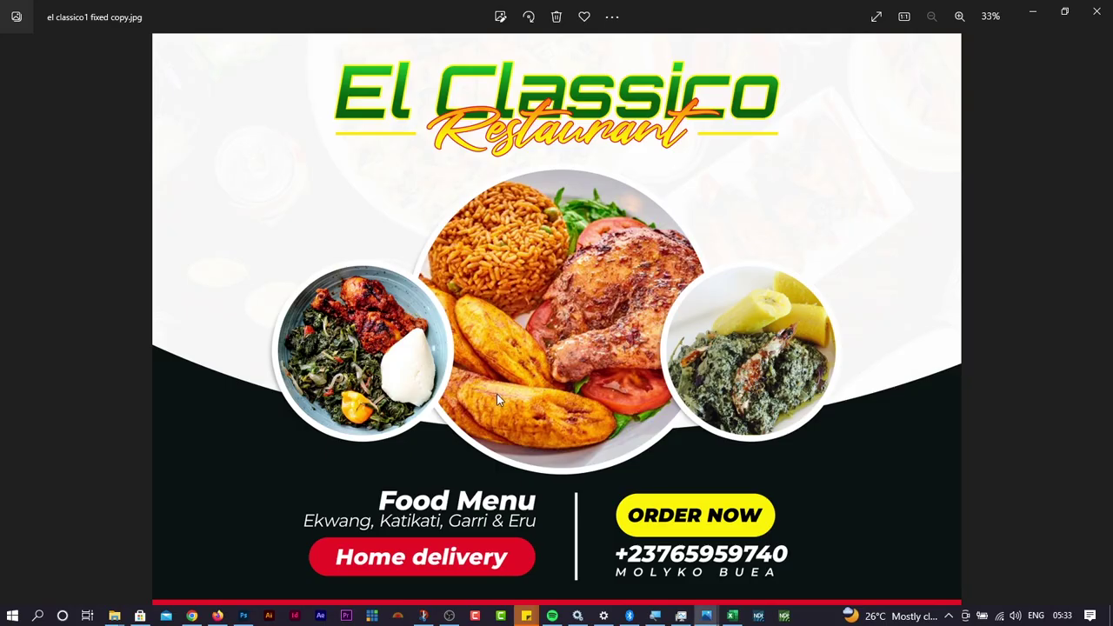
key(alt+Tab)
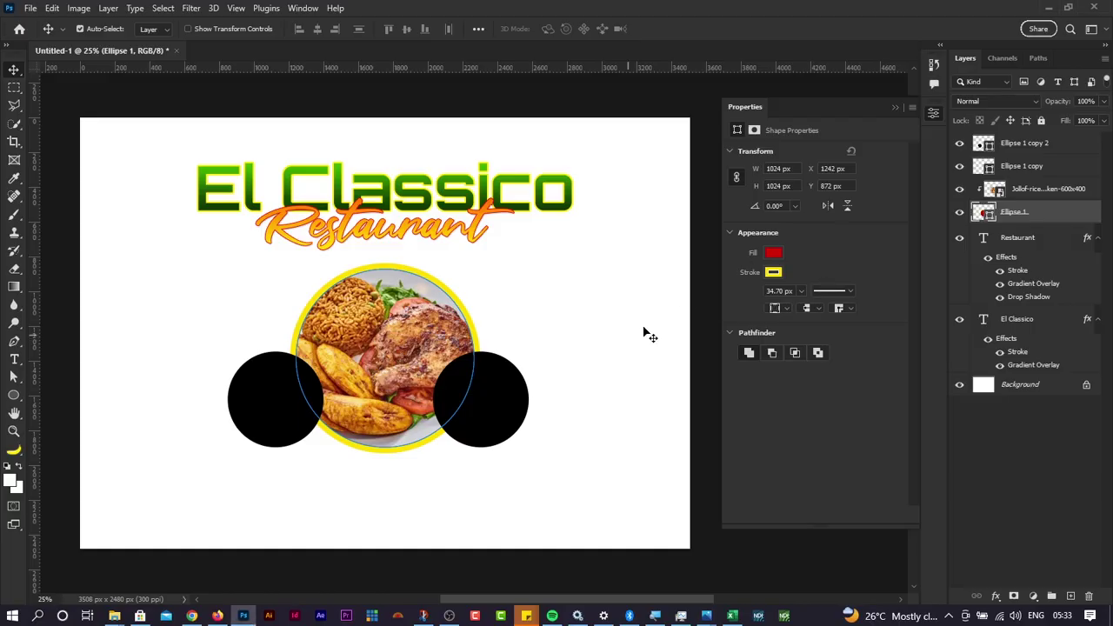
click(773, 274)
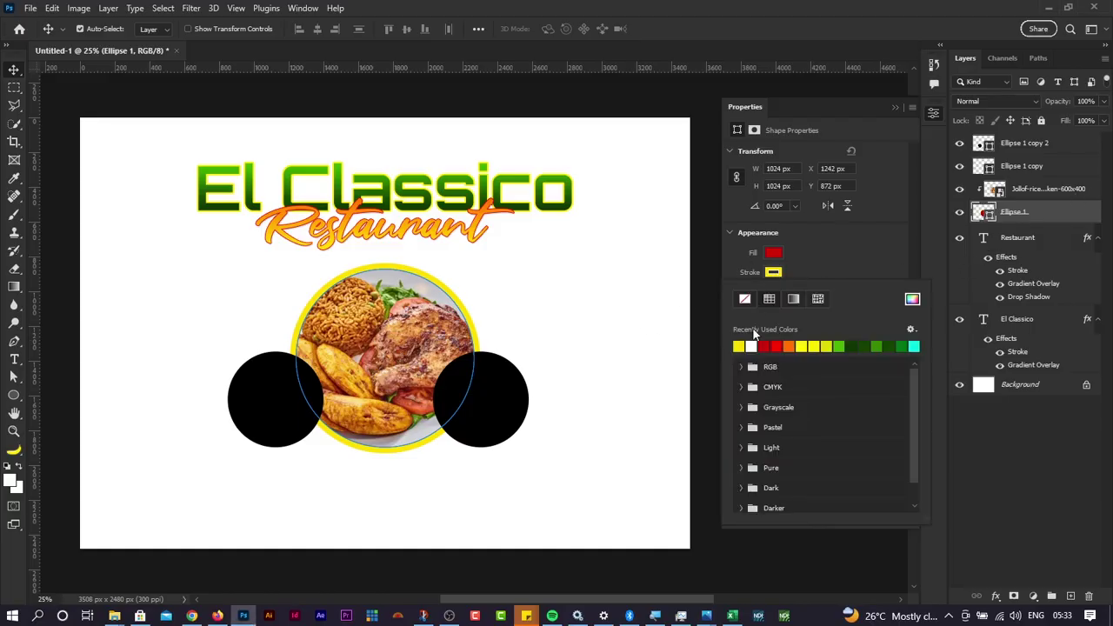
click(752, 345)
Step: Add a black drop shadow to the large circle's layer with 22% opacity and a size of 32 px
right_click(1081, 219)
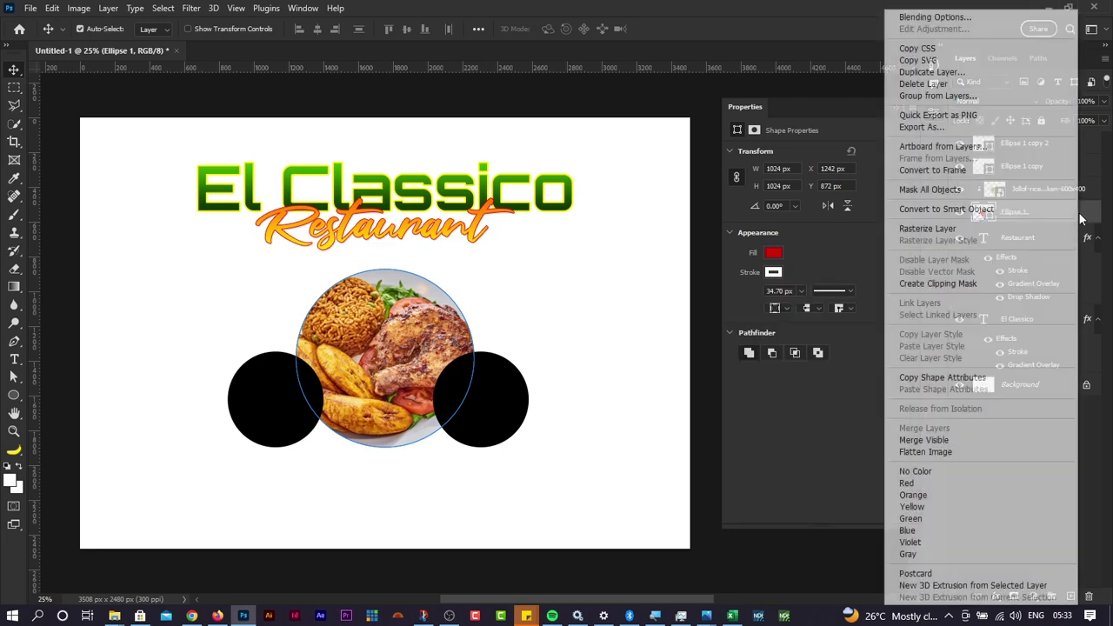
click(941, 19)
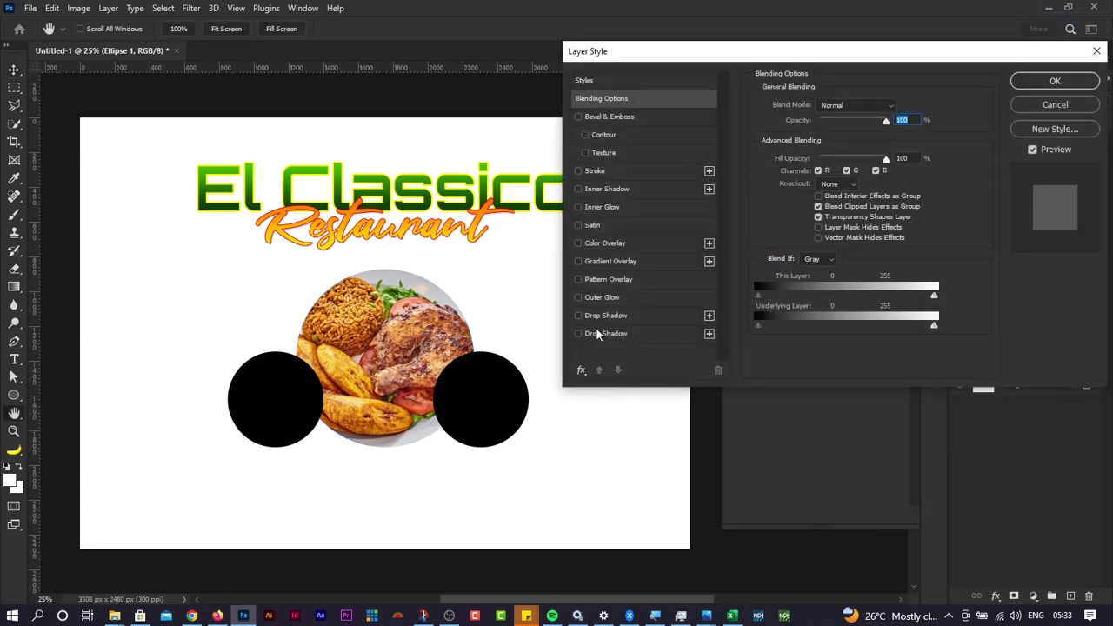
click(604, 316)
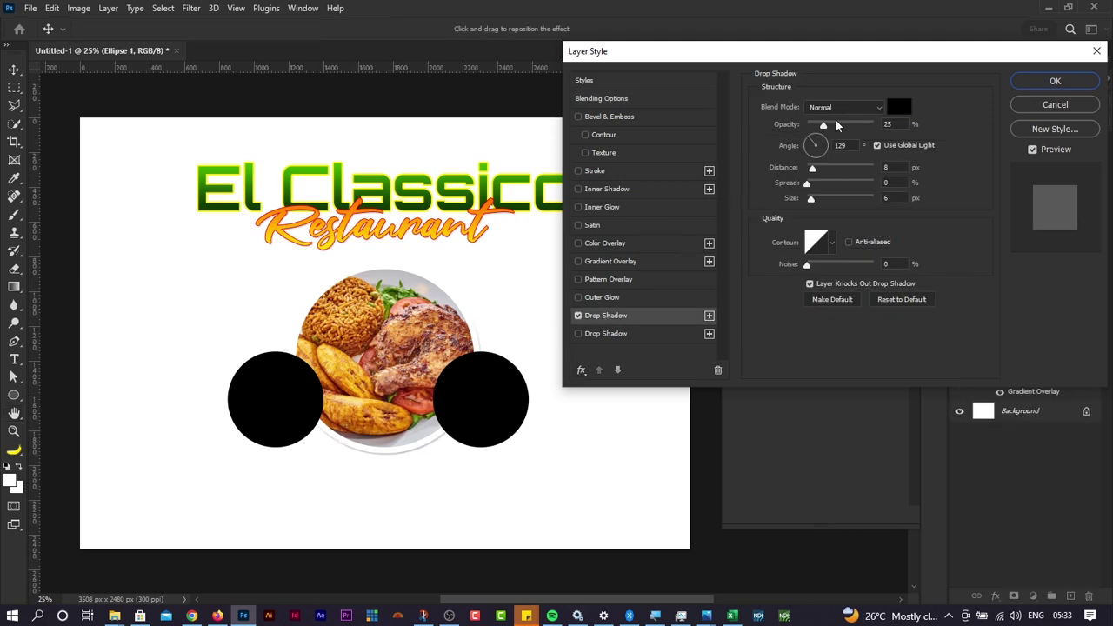
drag(837, 124, 851, 125)
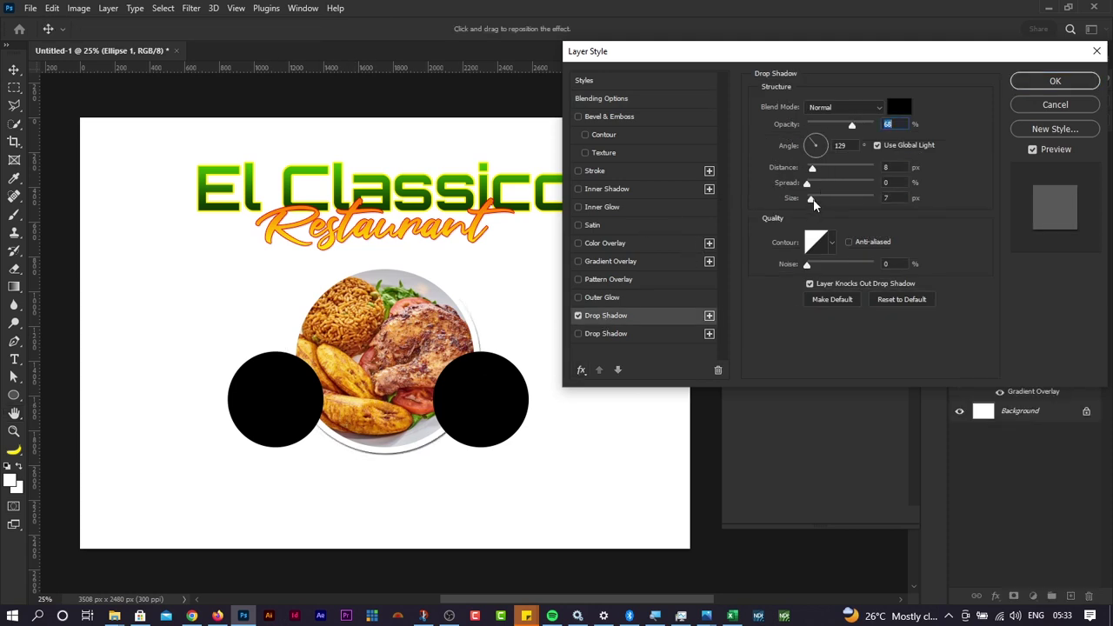
drag(811, 198, 820, 202)
drag(852, 127, 822, 128)
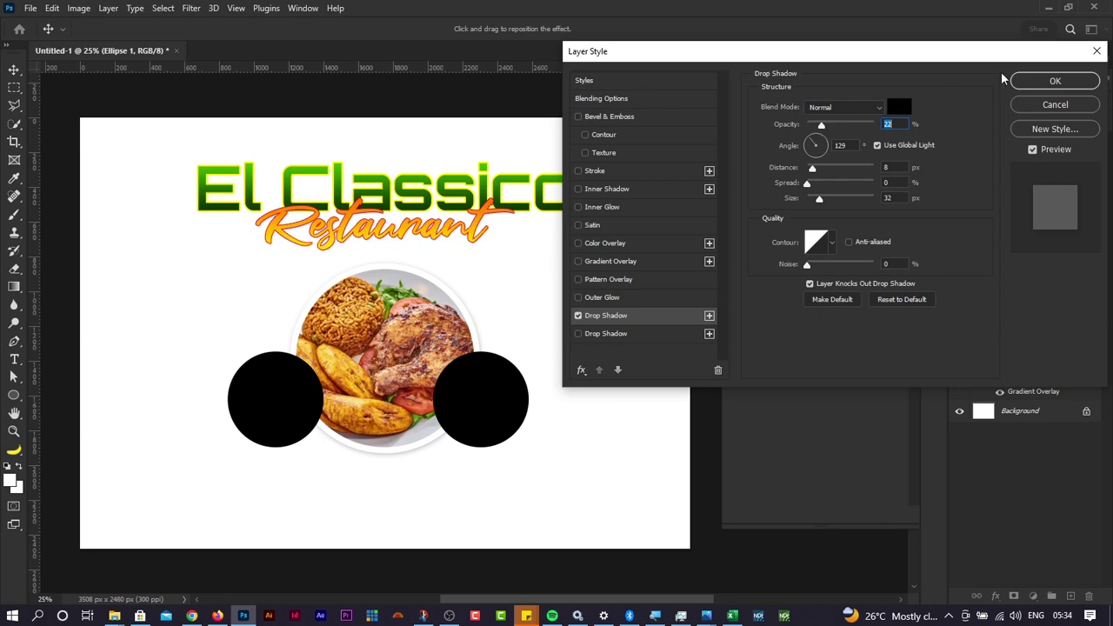
click(1035, 80)
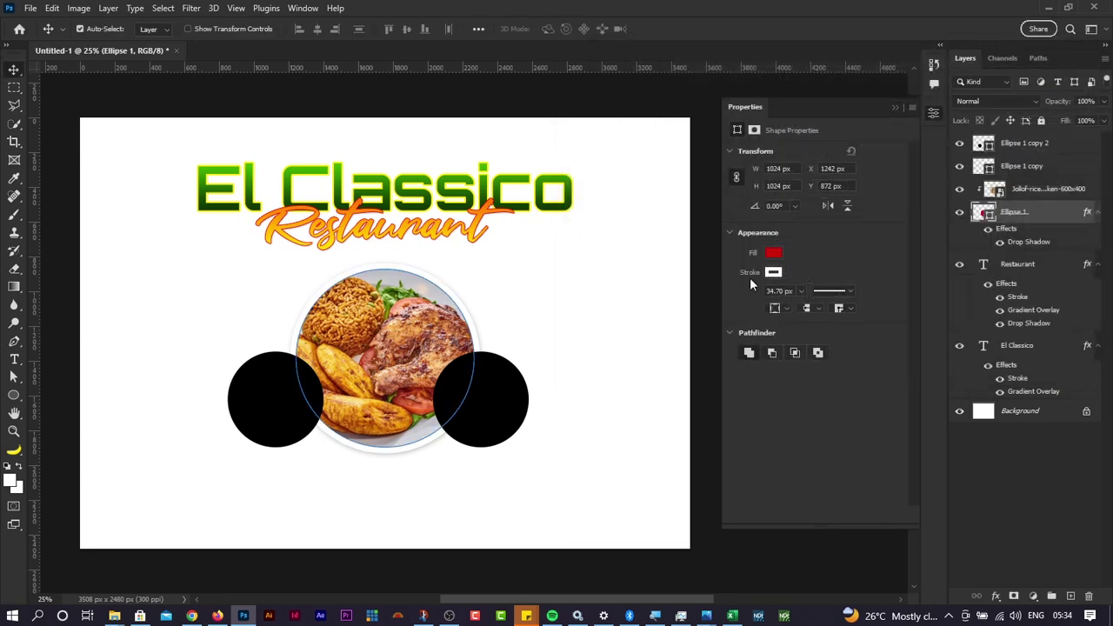
Step: Deselect the large circle and compare its white border and shadow with the reference flyer in the photo viewer
key(alt+Tab)
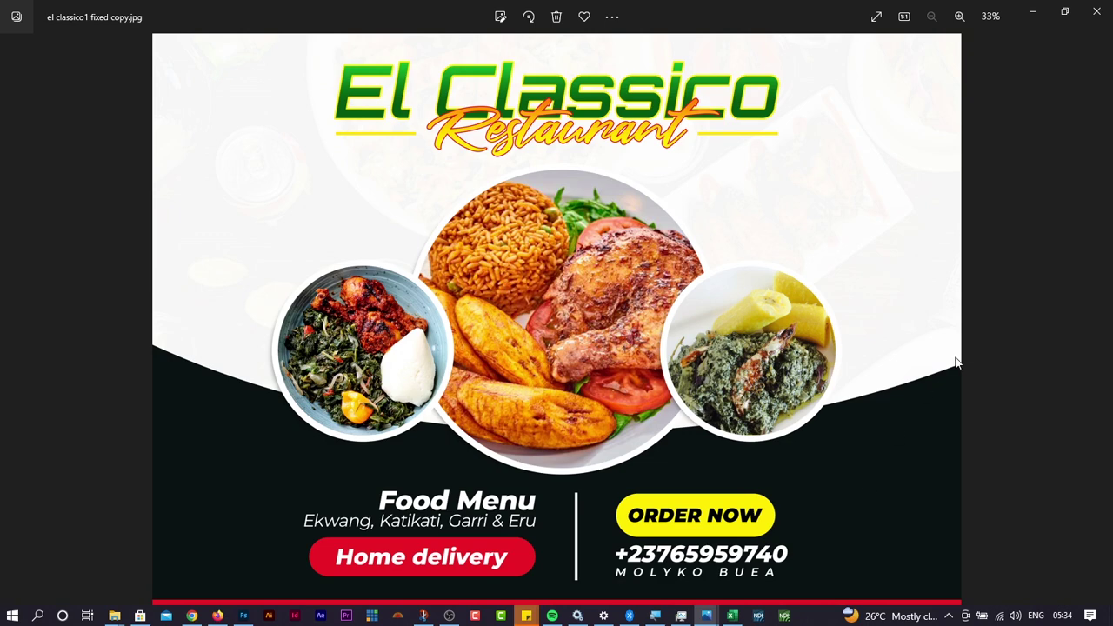
key(alt+Tab)
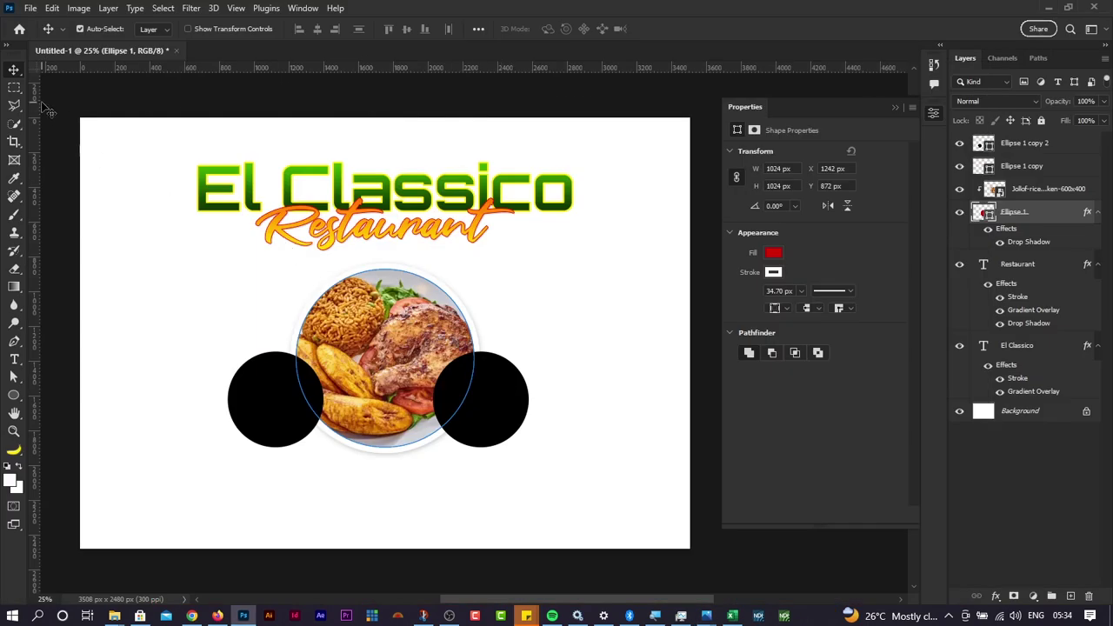
key(alt+Tab)
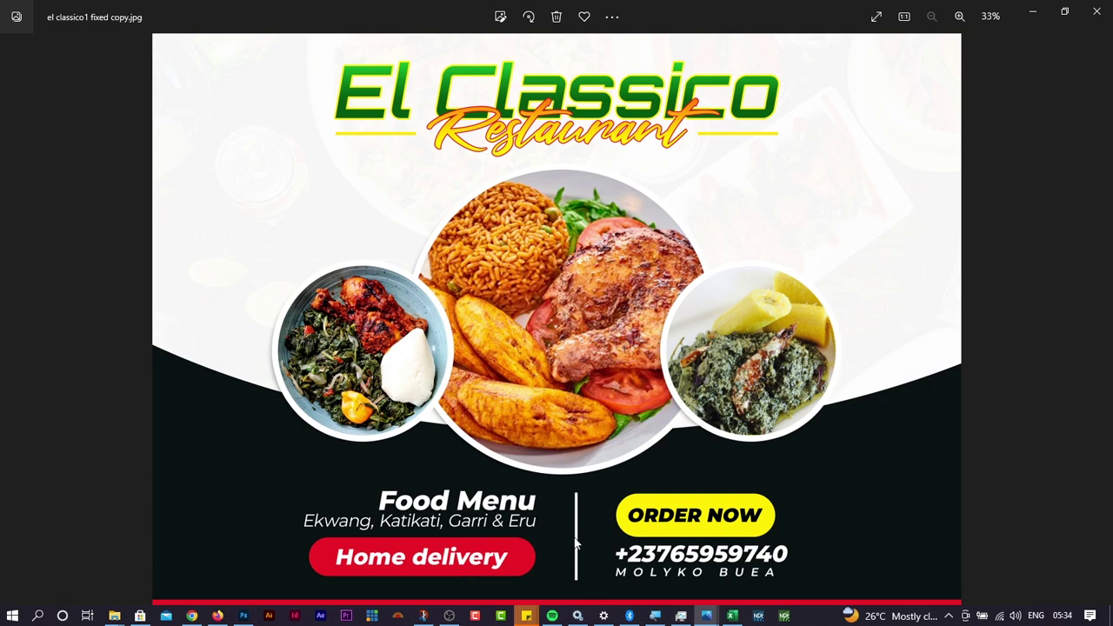
key(alt+Tab)
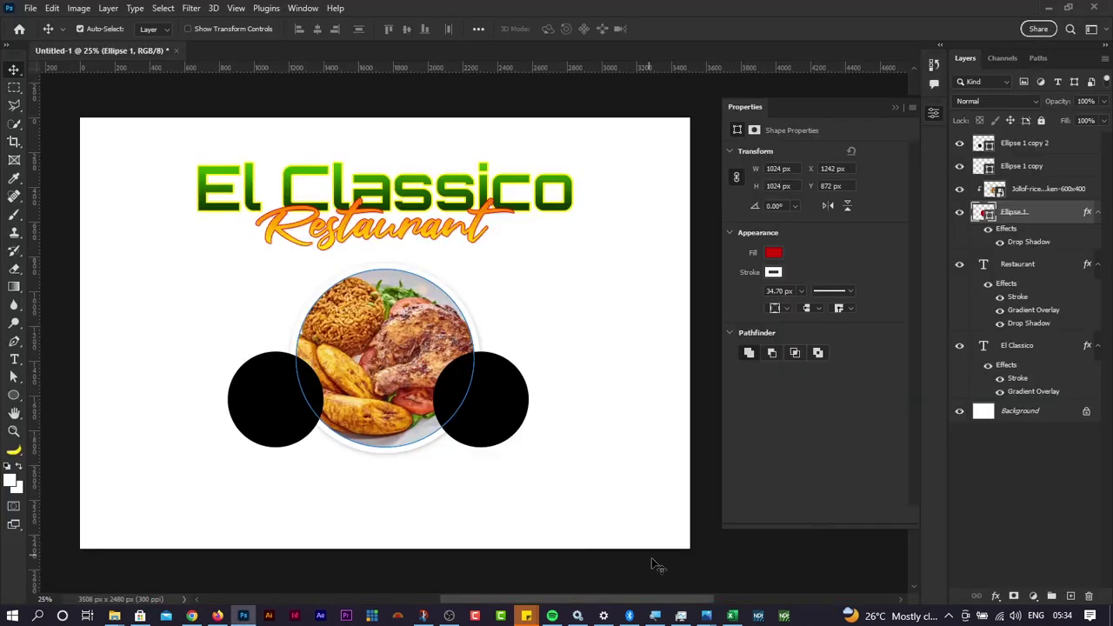
click(686, 565)
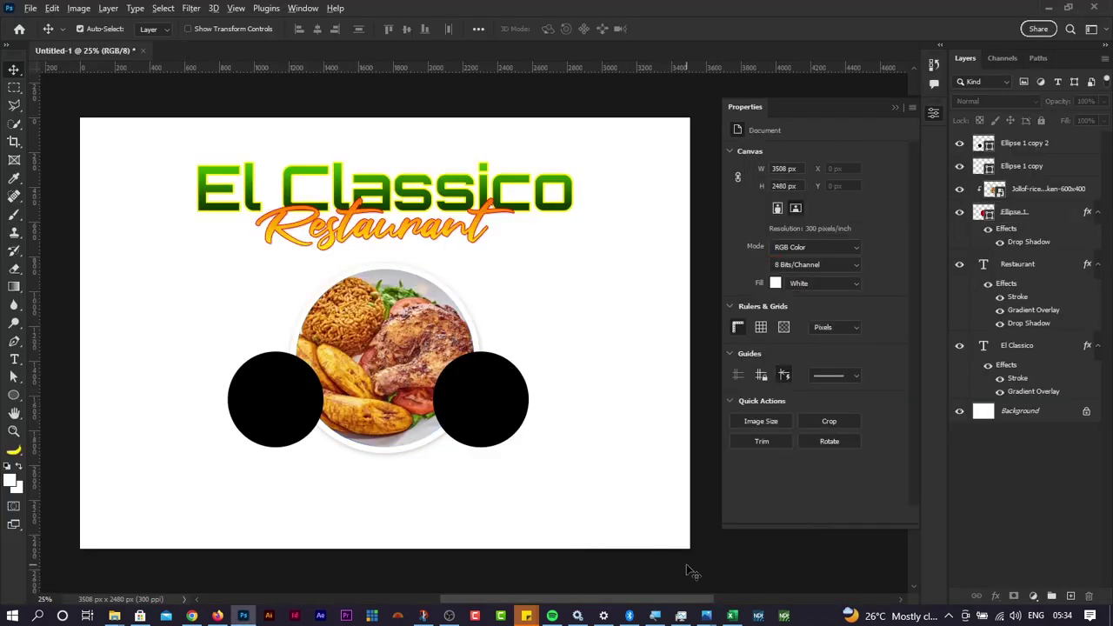
key(alt+Tab)
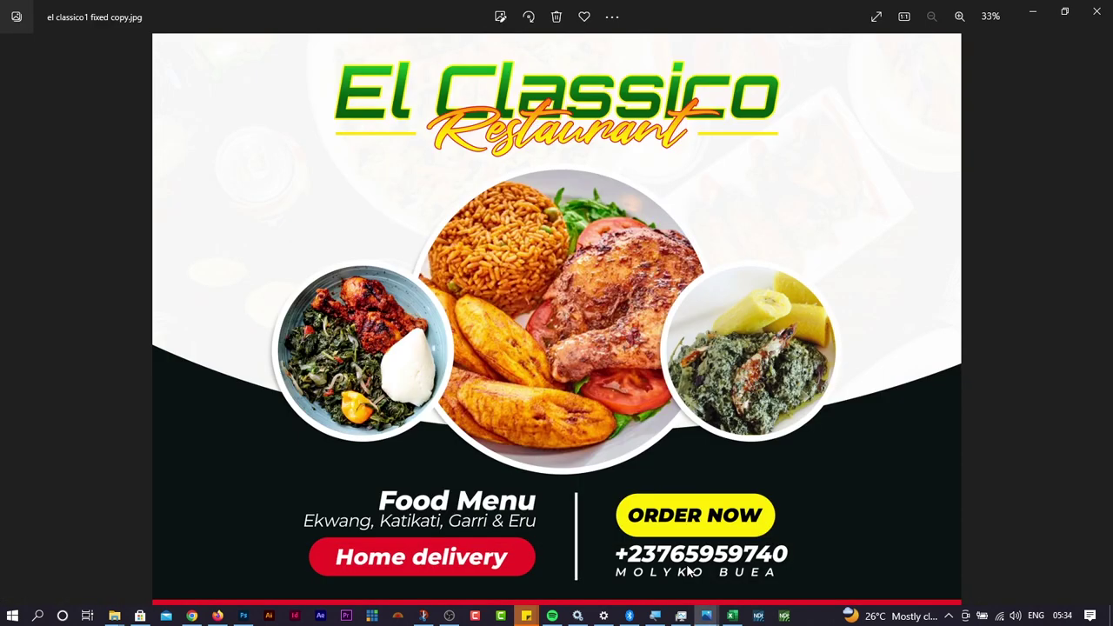
key(alt+Tab)
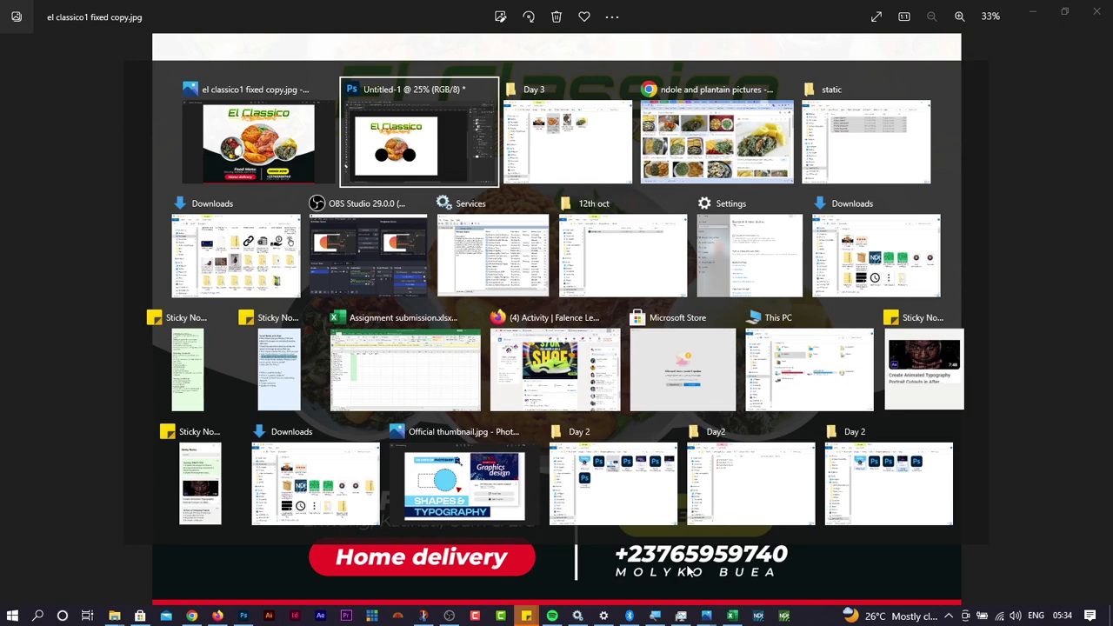
key(alt+Tab)
key(alt+Tab)
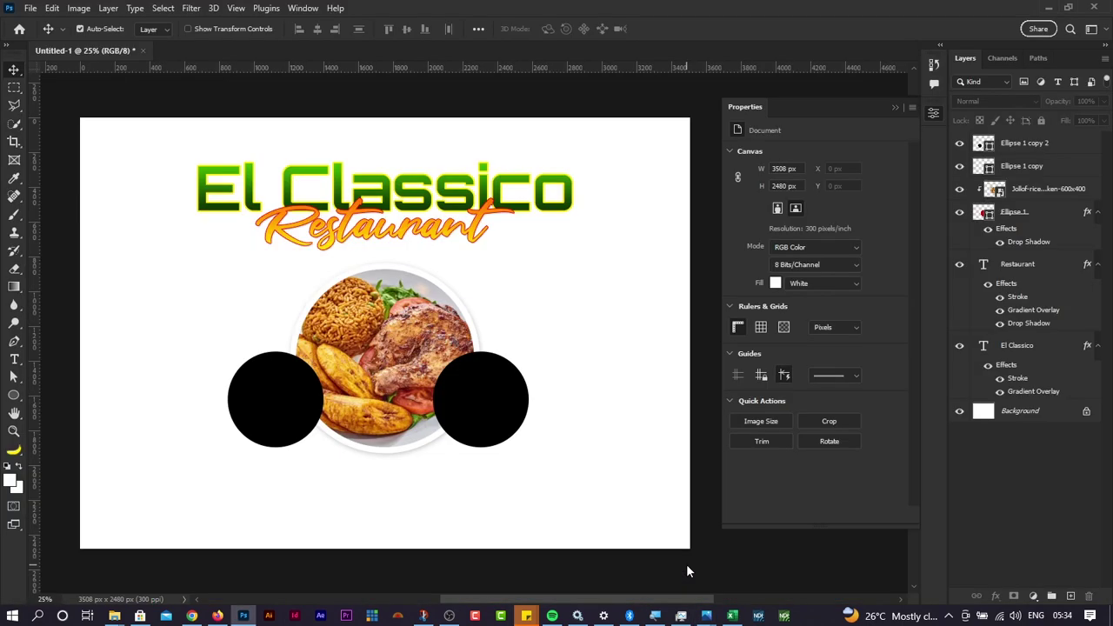
key(alt+Tab)
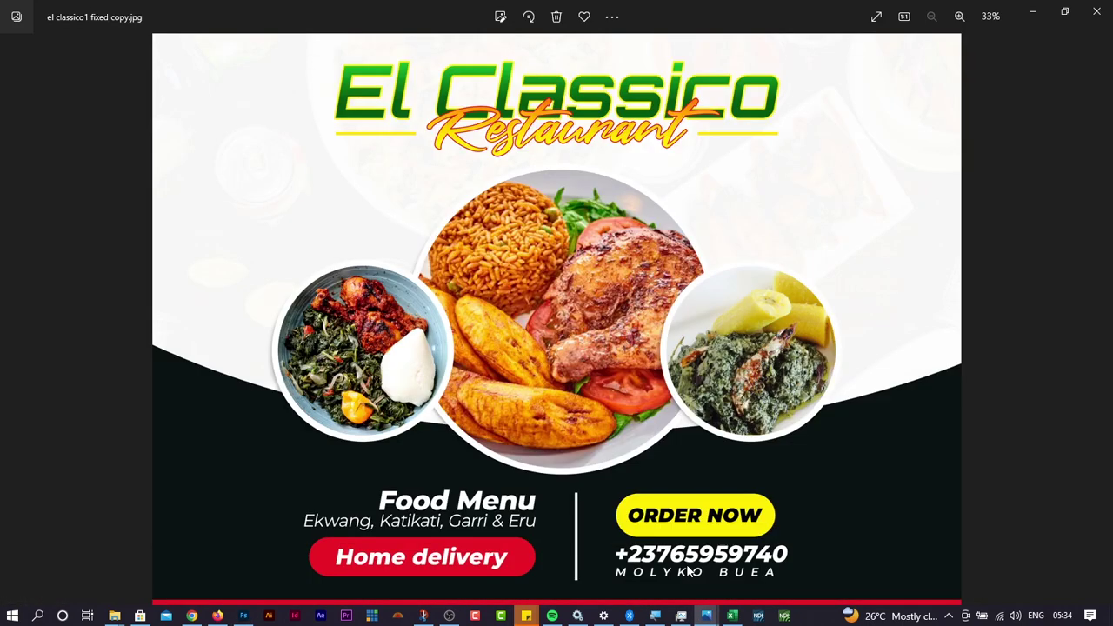